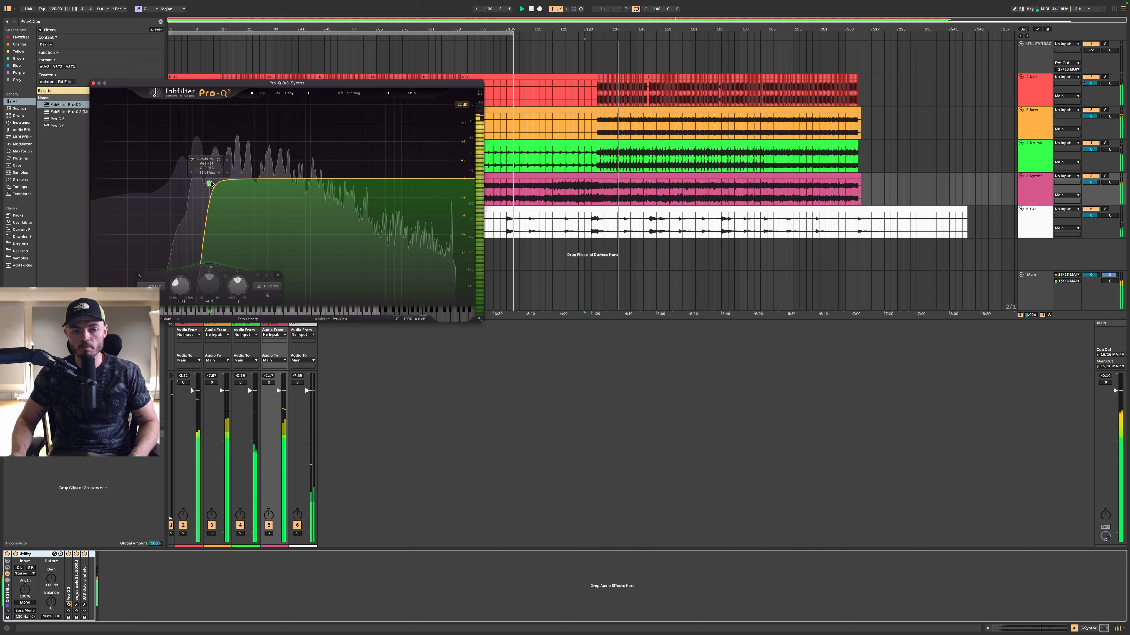
# - Fine-tune the low cut in the Synths track's Pro-Q 3 and move the EQ window clear of the arrangement
pyautogui.moveTo(211, 184); pyautogui.dragTo(211, 183)
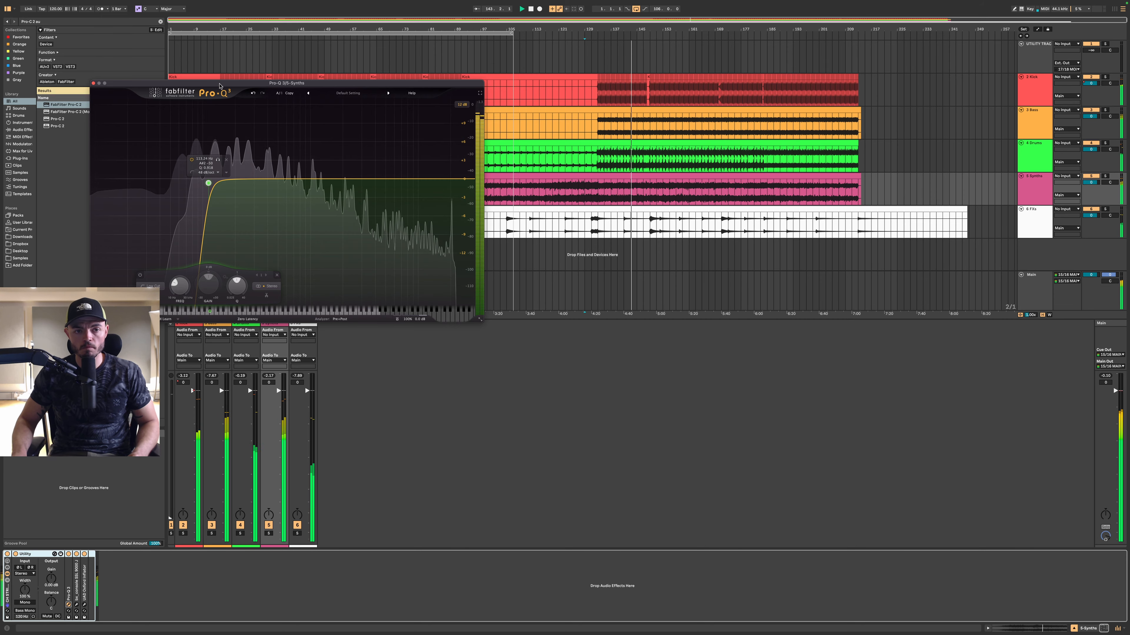
pyautogui.moveTo(219, 85); pyautogui.dragTo(635, 344)
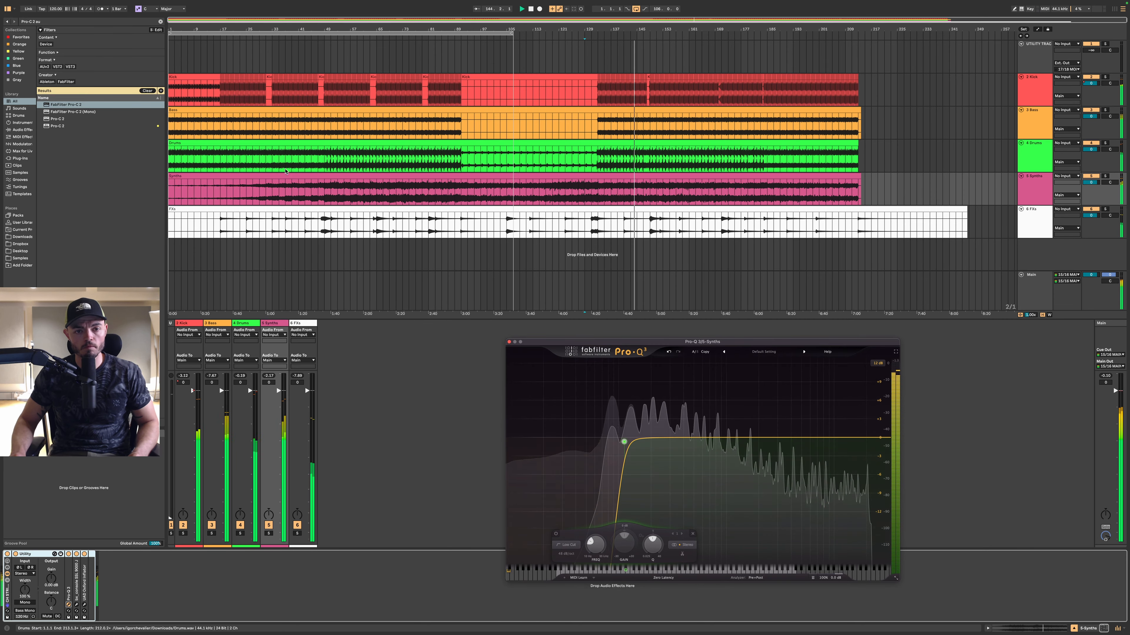
pyautogui.moveTo(323, 30); pyautogui.dragTo(574, 144)
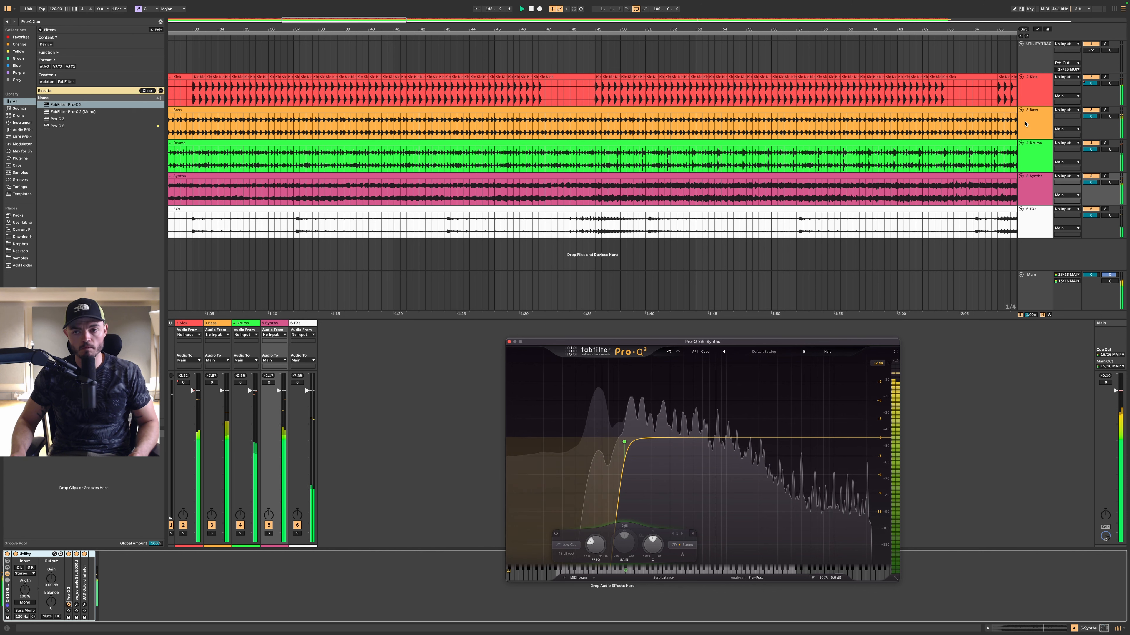
# - Stop playback, find soothe2 among the plug-ins and load it onto the Synths track
pyautogui.click(1036, 192)
pyautogui.press('space')
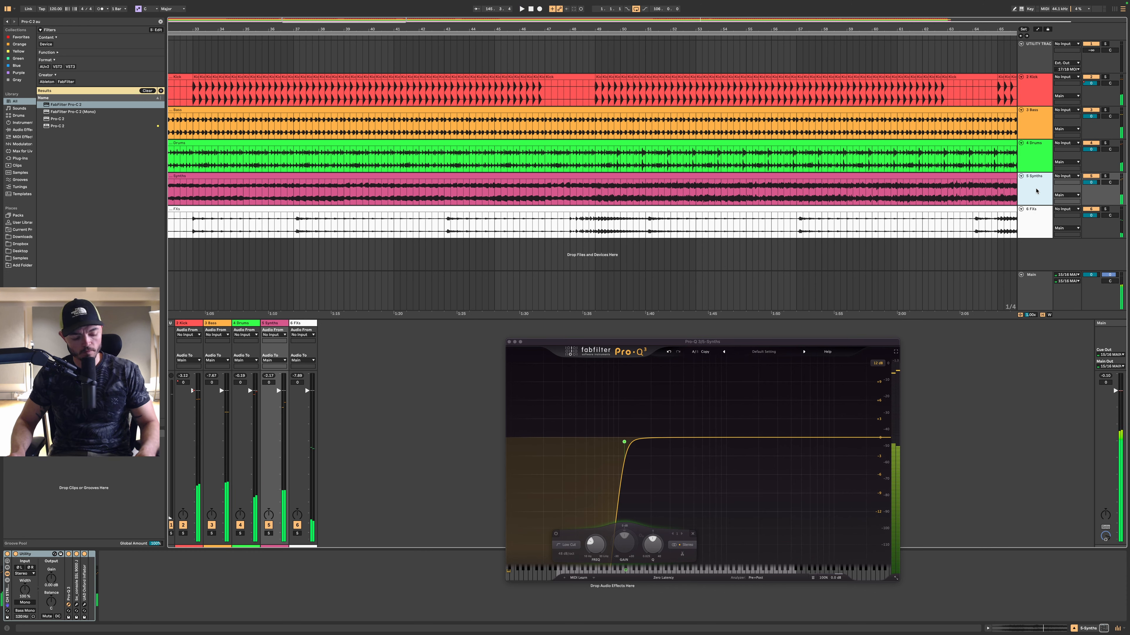
pyautogui.press('super+f')
pyautogui.write('soothe2')
pyautogui.press('Down')
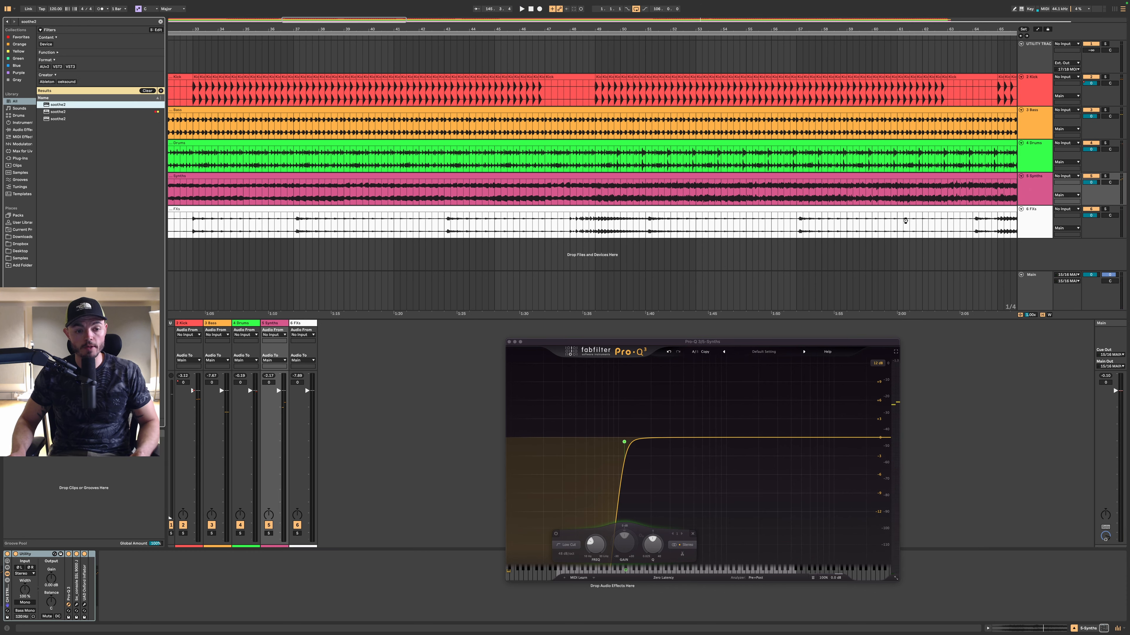
pyautogui.press('Return')
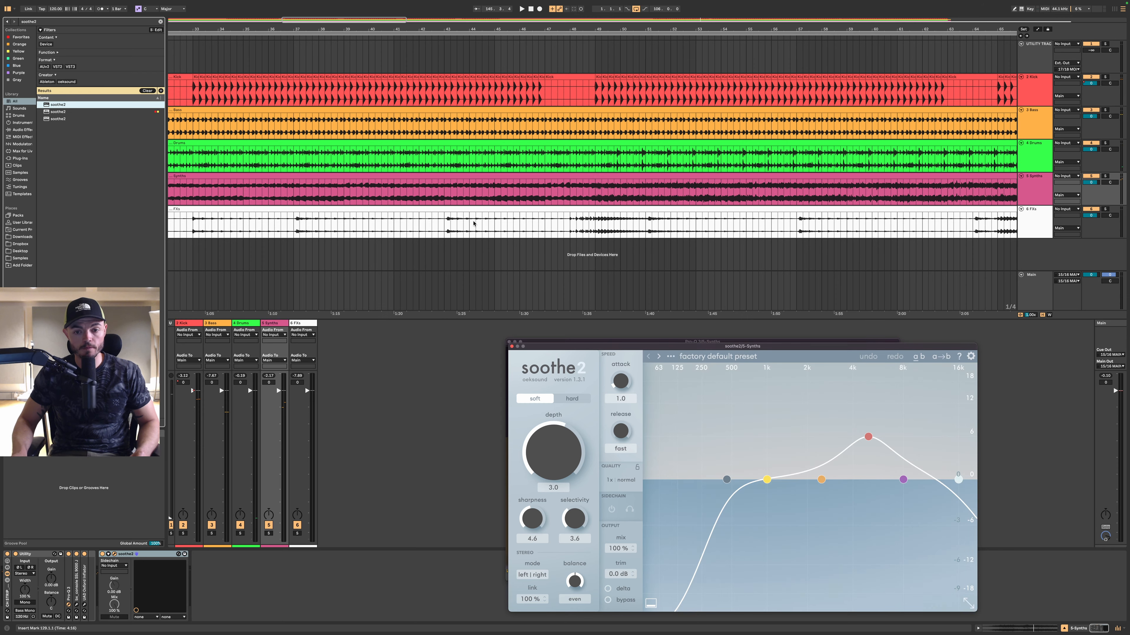
pyautogui.moveTo(573, 447); pyautogui.dragTo(517, 447)
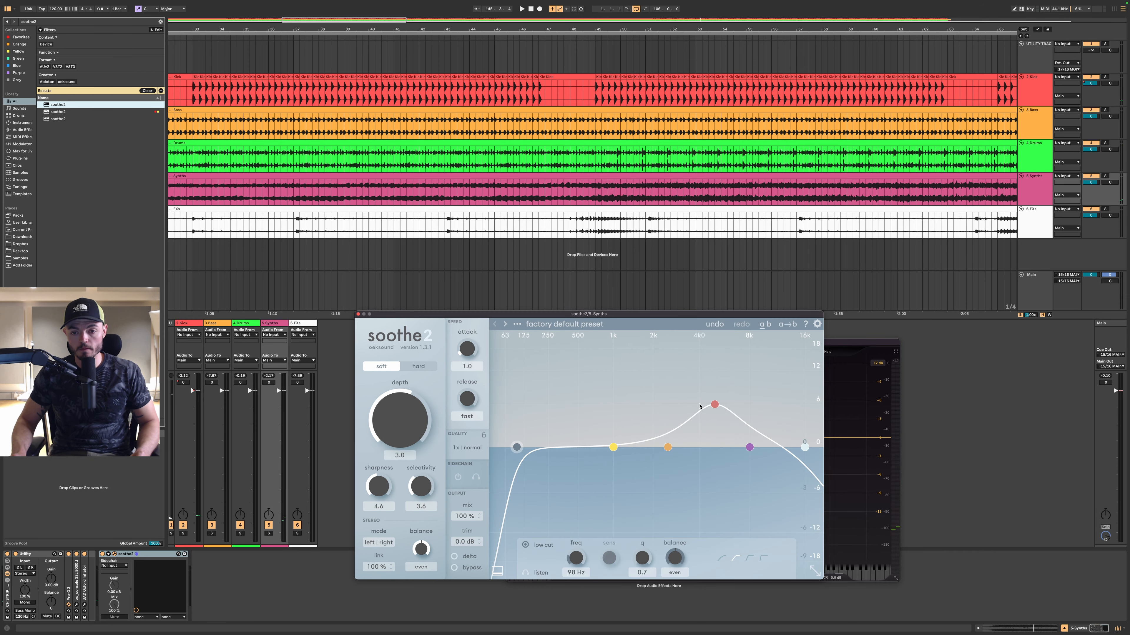
pyautogui.moveTo(714, 404); pyautogui.dragTo(535, 363)
pyautogui.moveTo(515, 446); pyautogui.dragTo(487, 448)
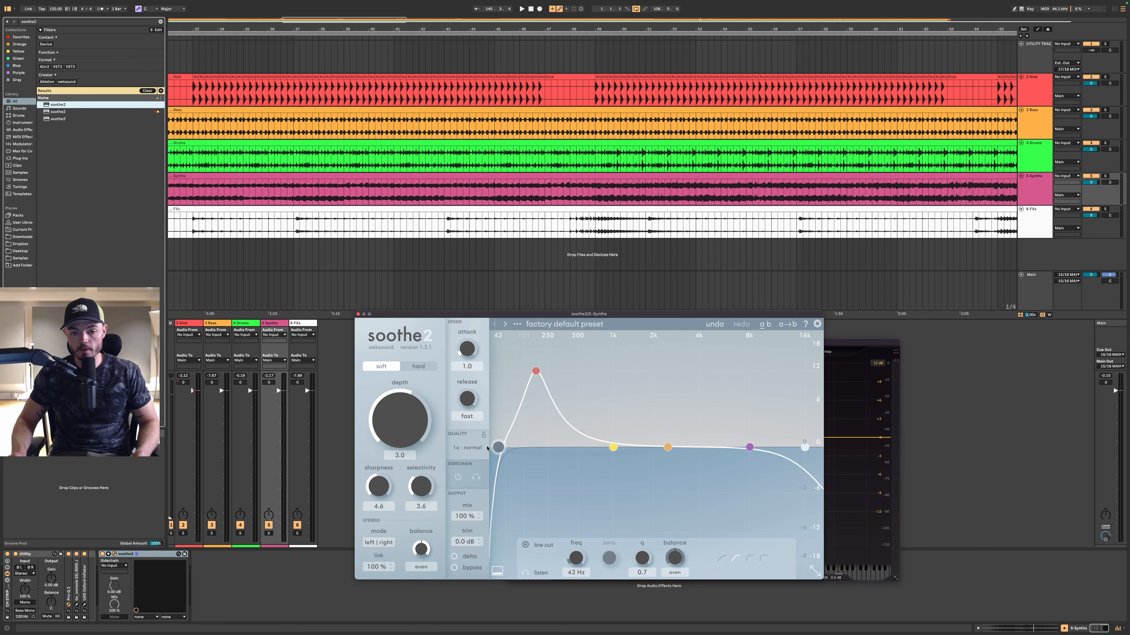
pyautogui.moveTo(796, 450); pyautogui.dragTo(702, 448)
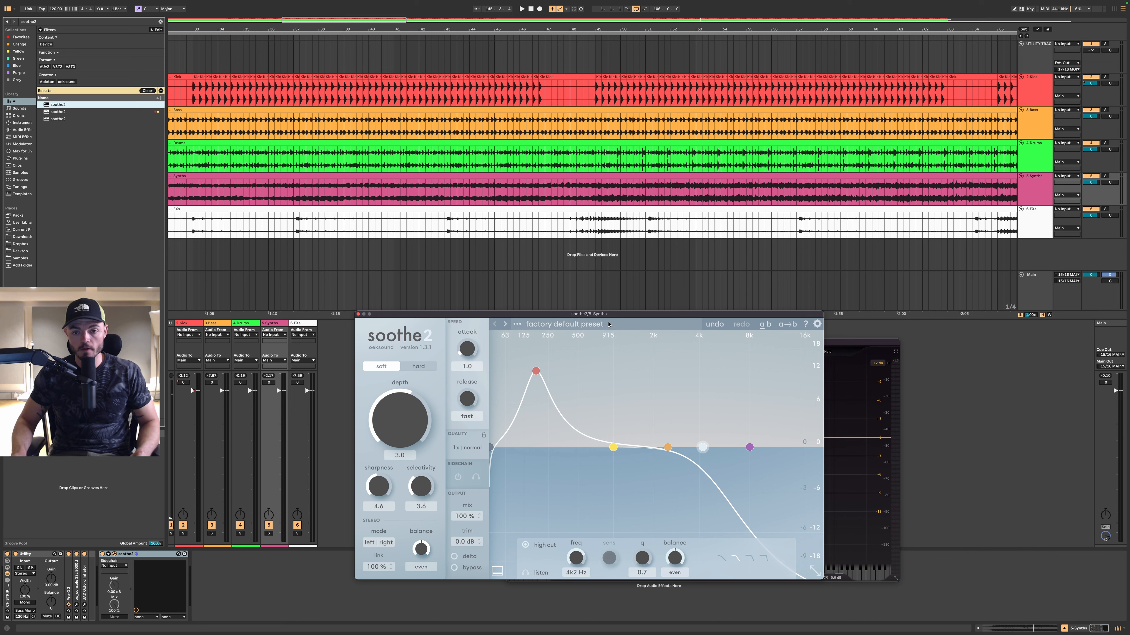
# - Load the SC user preset in soothe2, place the high cut between 2 and 4 kHz, and set band 1 to 411 Hz at 11 dB
pyautogui.click(560, 324)
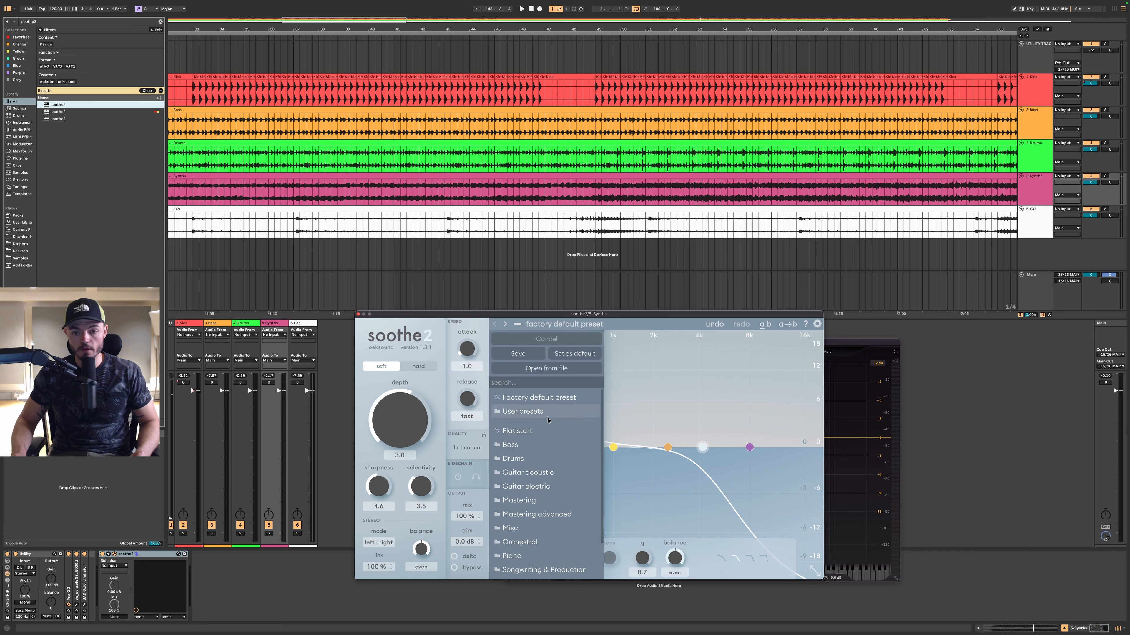
pyautogui.moveTo(549, 414)
pyautogui.click(636, 341)
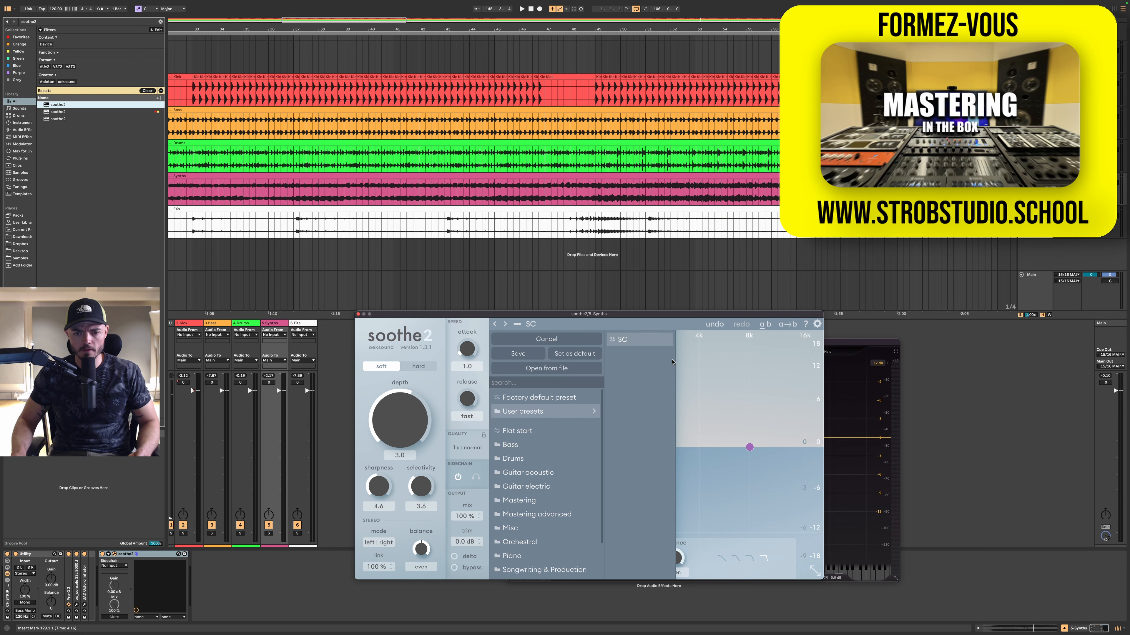
pyautogui.click(689, 372)
pyautogui.moveTo(554, 455); pyautogui.dragTo(674, 447)
pyautogui.moveTo(523, 371); pyautogui.dragTo(569, 378)
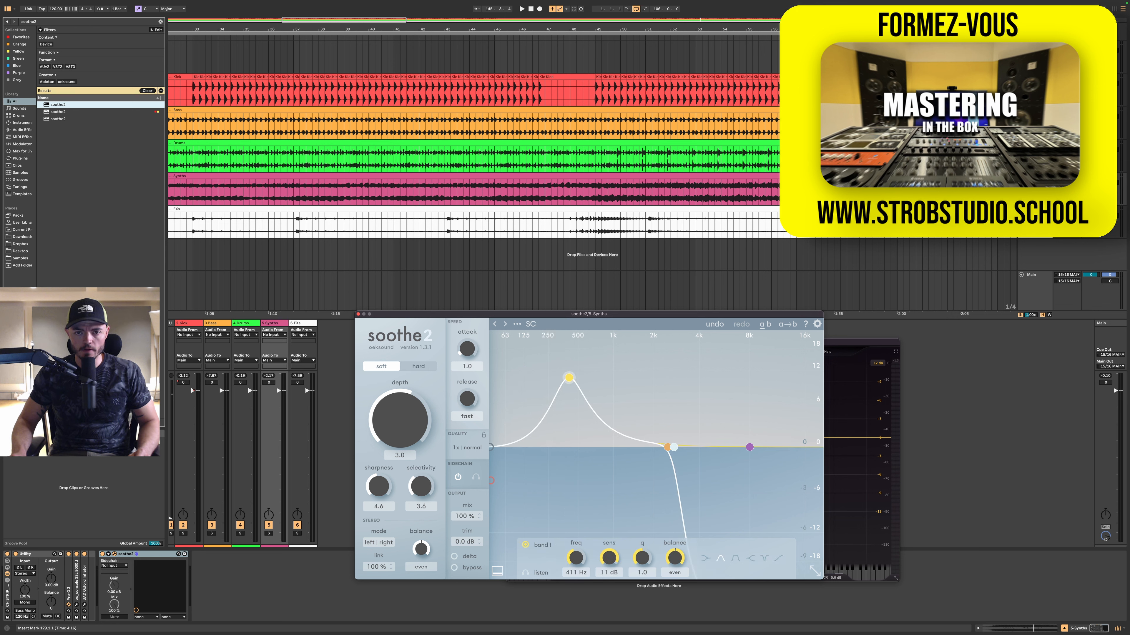
pyautogui.click(1034, 110)
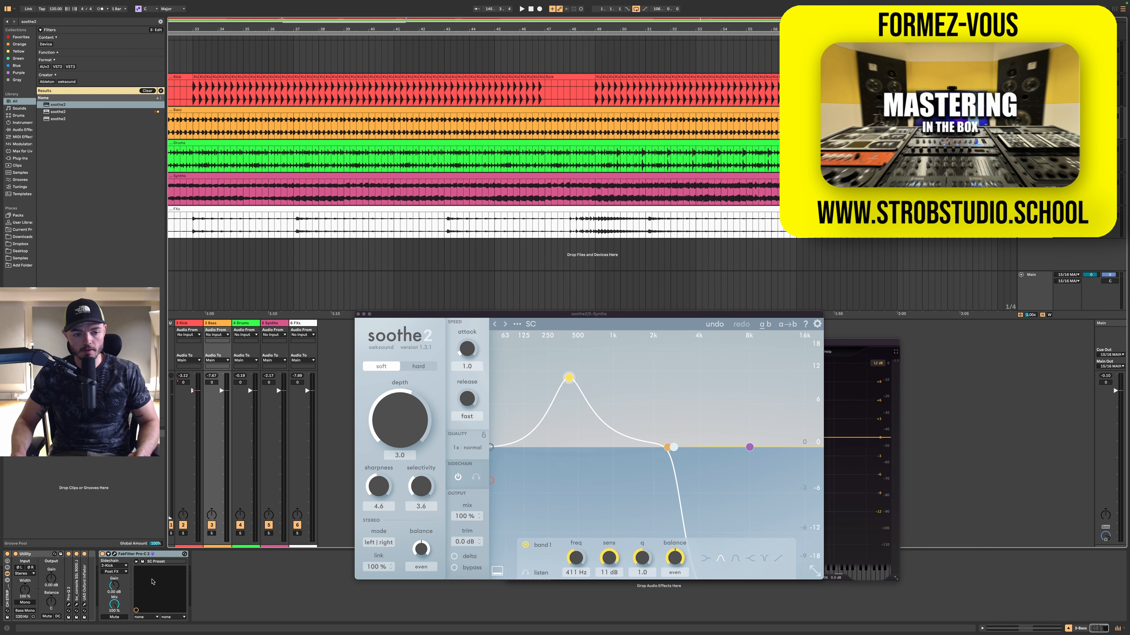
pyautogui.click(119, 566)
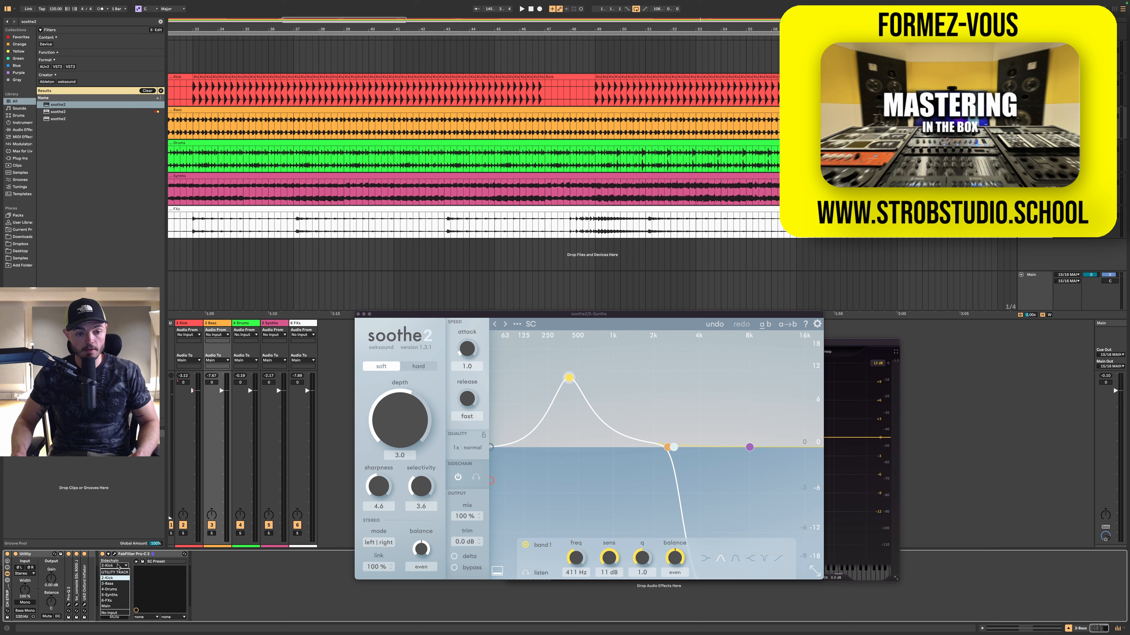
pyautogui.click(115, 584)
pyautogui.press('space')
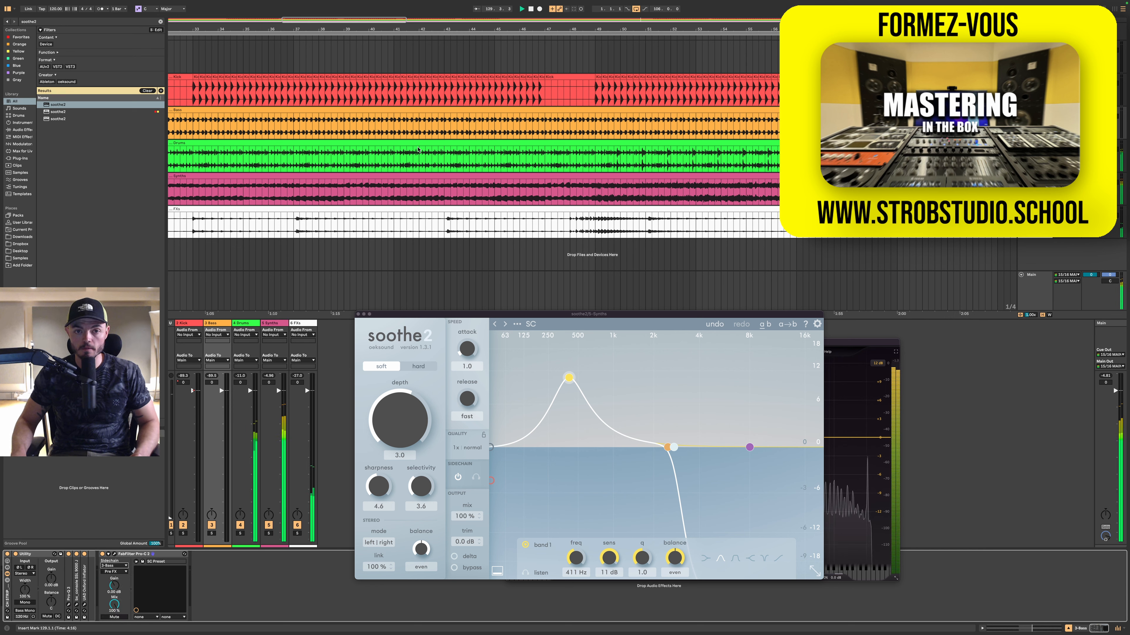
pyautogui.click(388, 38)
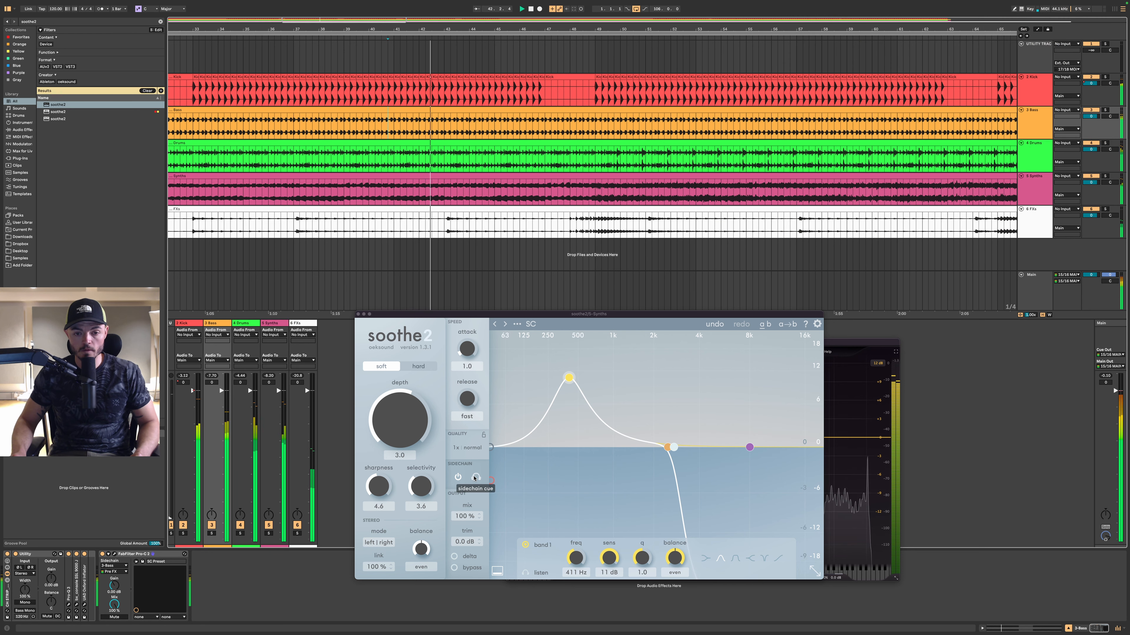
pyautogui.click(459, 478)
pyautogui.click(459, 478)
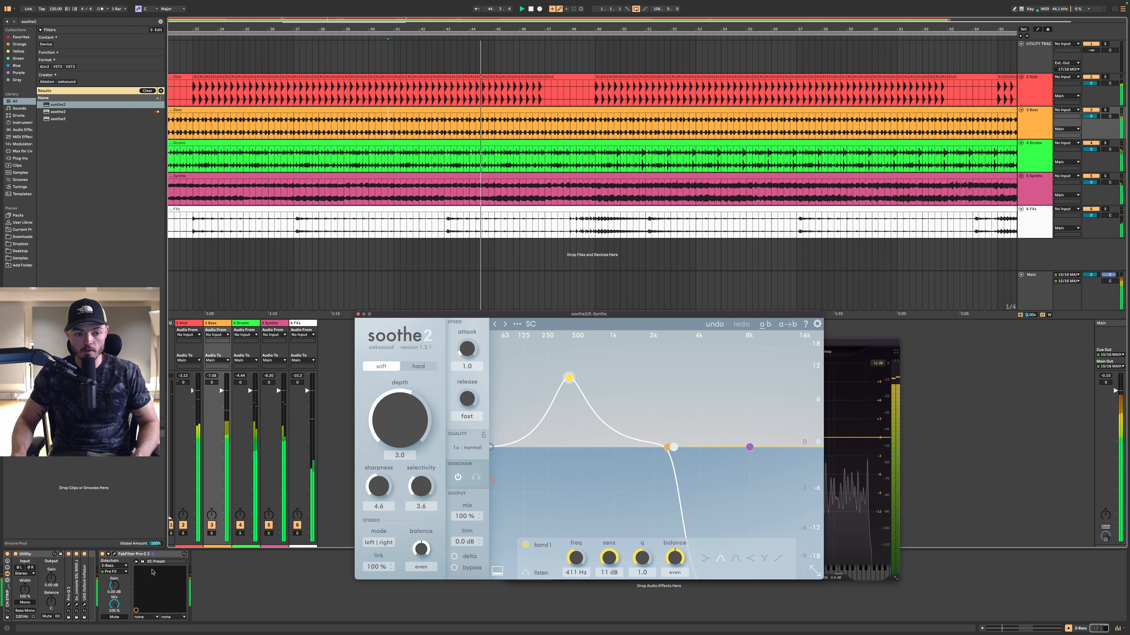
pyautogui.press('space')
pyautogui.click(123, 566)
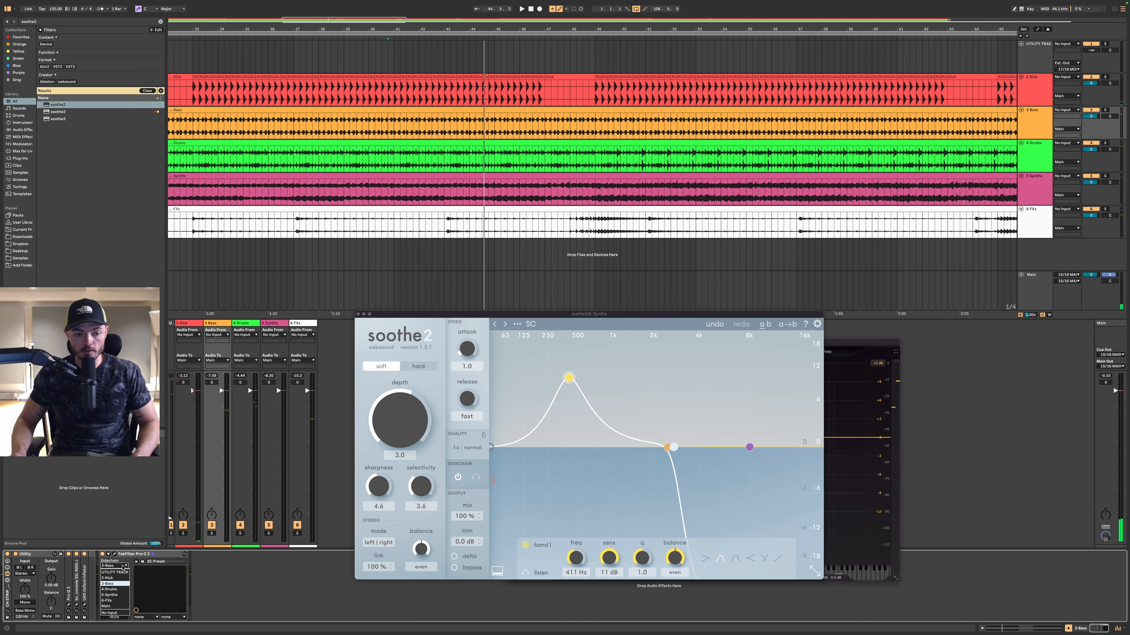
pyautogui.click(119, 579)
# - Set the sidechain source of soothe2 on the Synths track to 3-Bass
pyautogui.click(1042, 182)
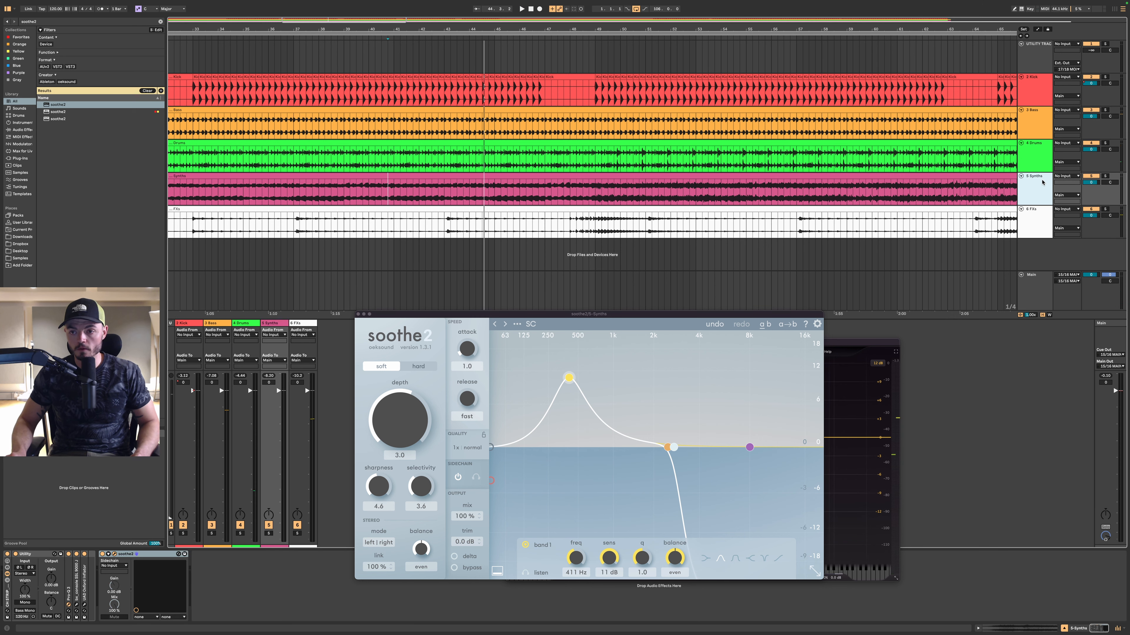
pyautogui.click(114, 566)
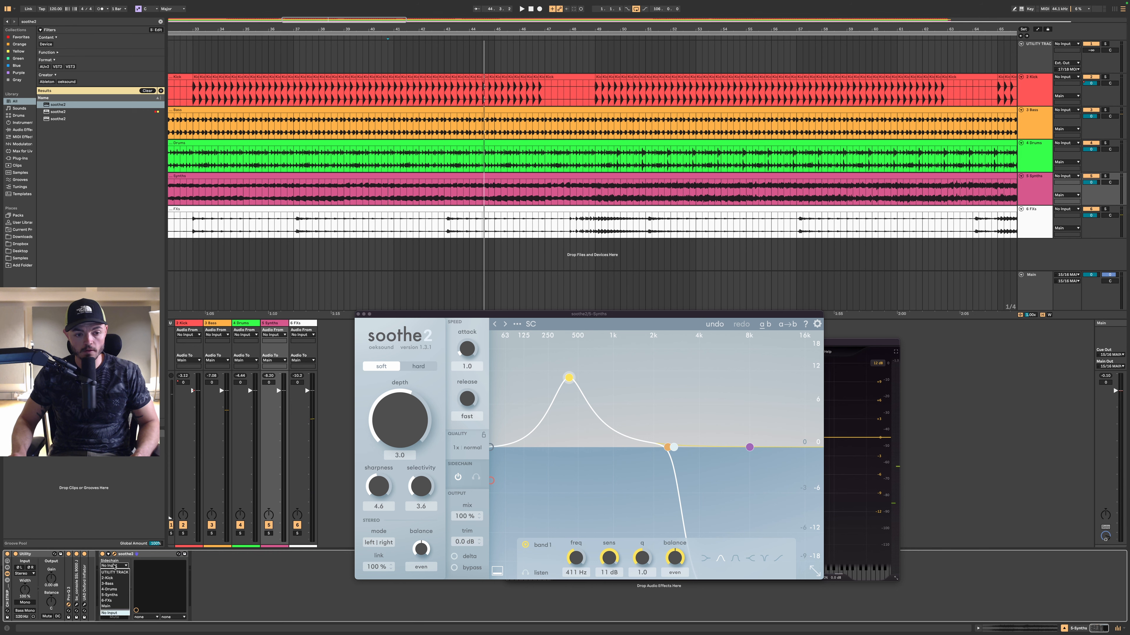
pyautogui.click(108, 583)
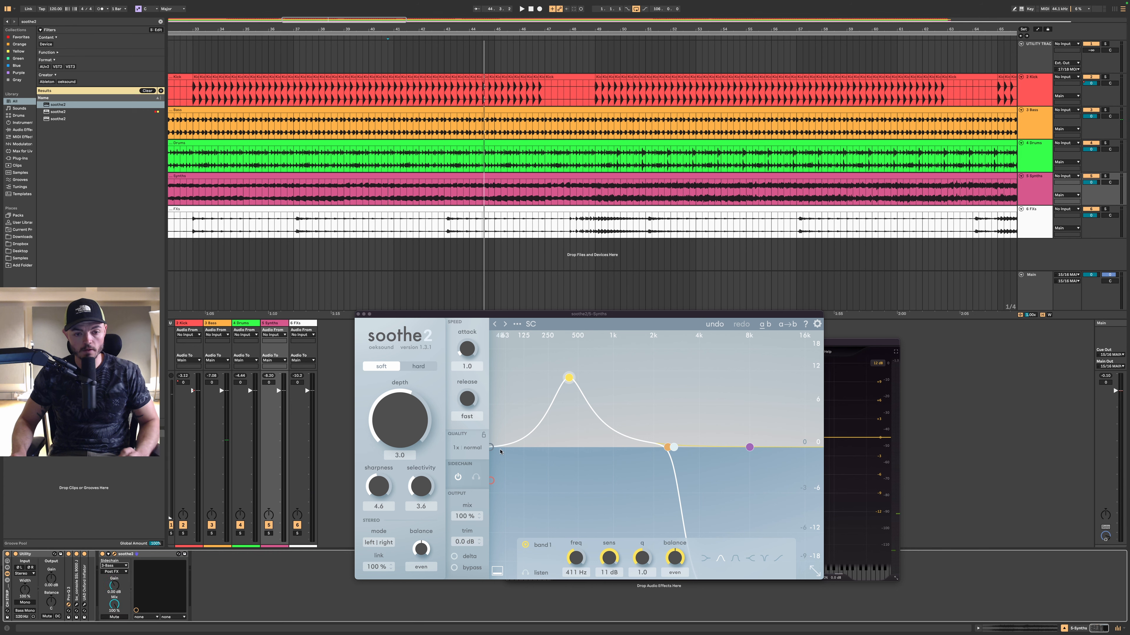
# - During playback, set soothe2's depth to 7.0, band 1 to about 90 Hz, and band 2 to 224 Hz with 3.0 dB sensitivity
pyautogui.press('space')
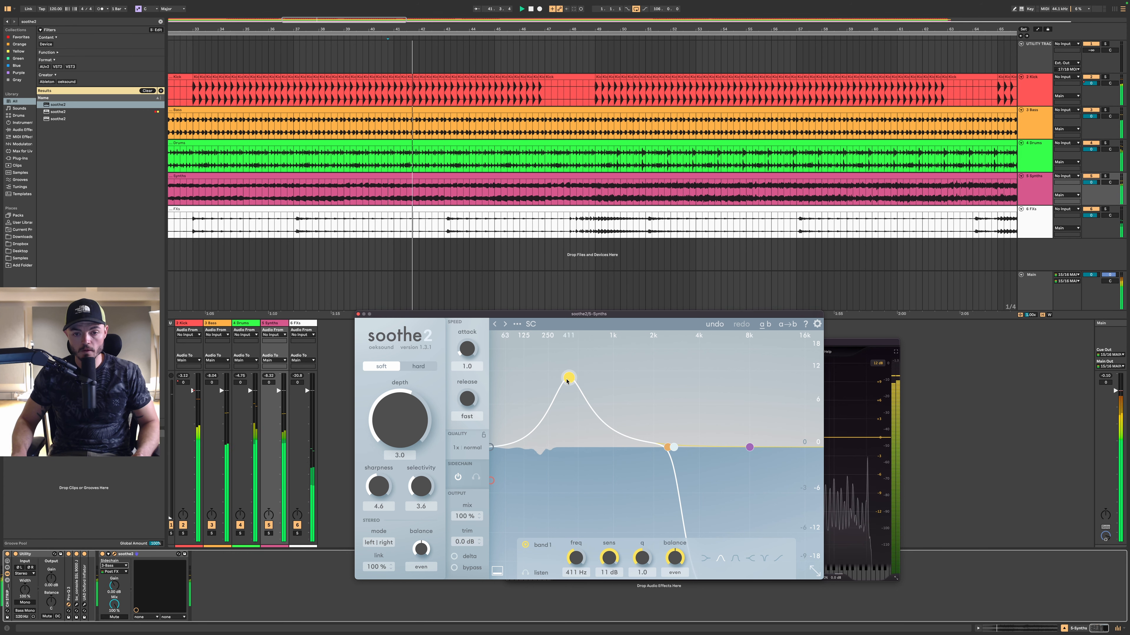
pyautogui.moveTo(568, 381); pyautogui.dragTo(511, 406)
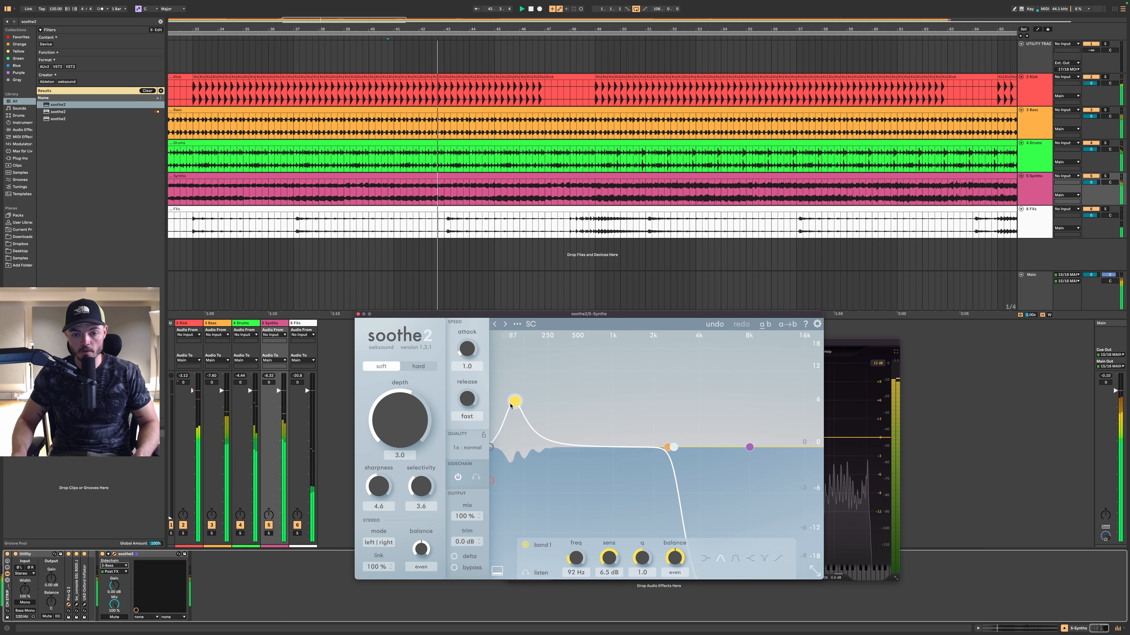
pyautogui.moveTo(668, 447); pyautogui.dragTo(545, 401)
pyautogui.moveTo(408, 440); pyautogui.dragTo(408, 427)
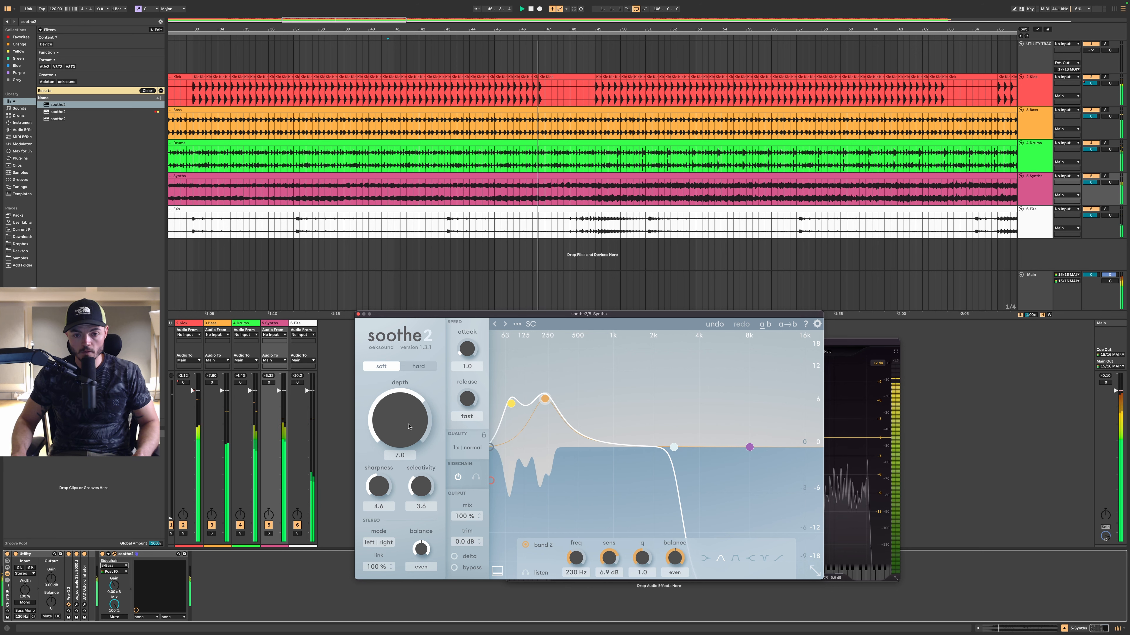
pyautogui.moveTo(545, 398); pyautogui.dragTo(544, 428)
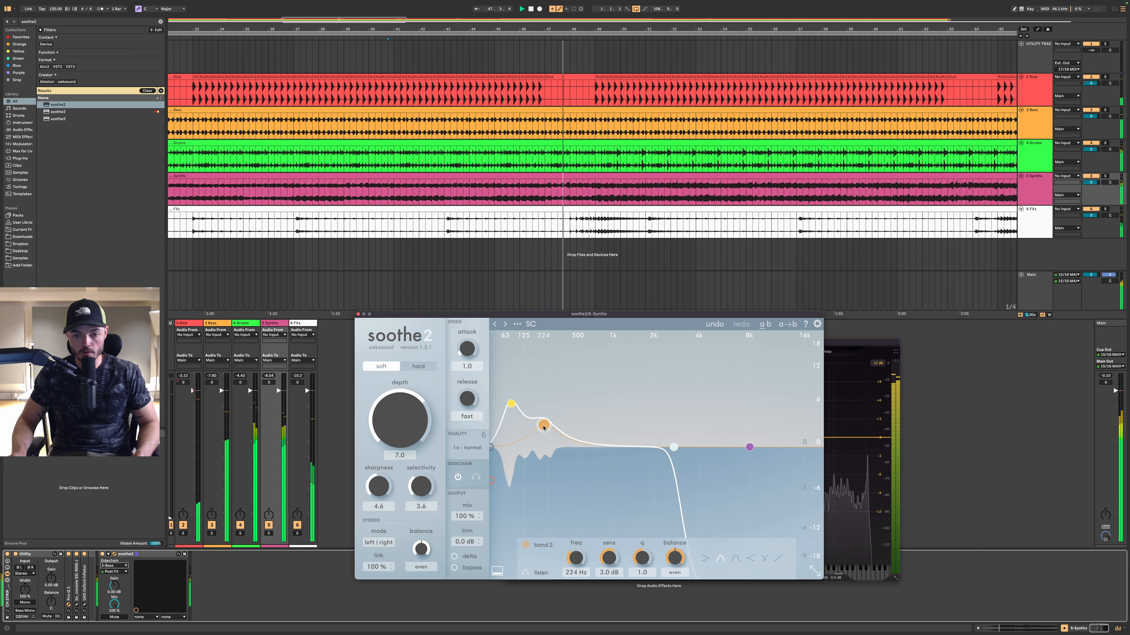
# - Solo the Bass track briefly for reference and raise soothe2's band 2 sensitivity to about 4.7 dB
pyautogui.click(1029, 121)
pyautogui.press('s')
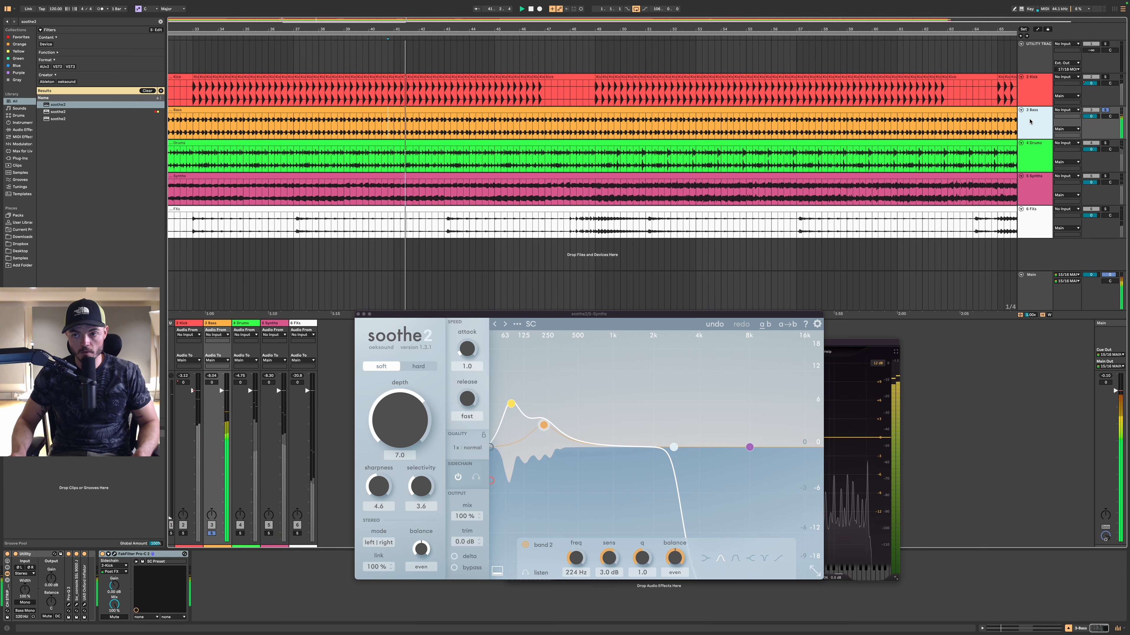
pyautogui.press('s')
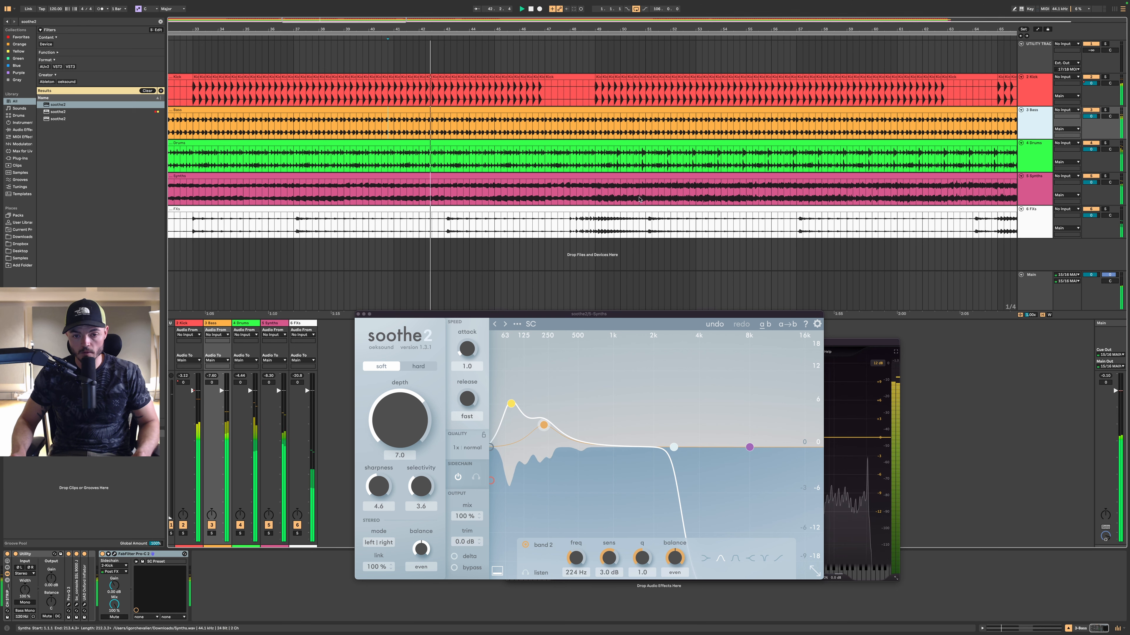
pyautogui.moveTo(543, 429); pyautogui.dragTo(542, 416)
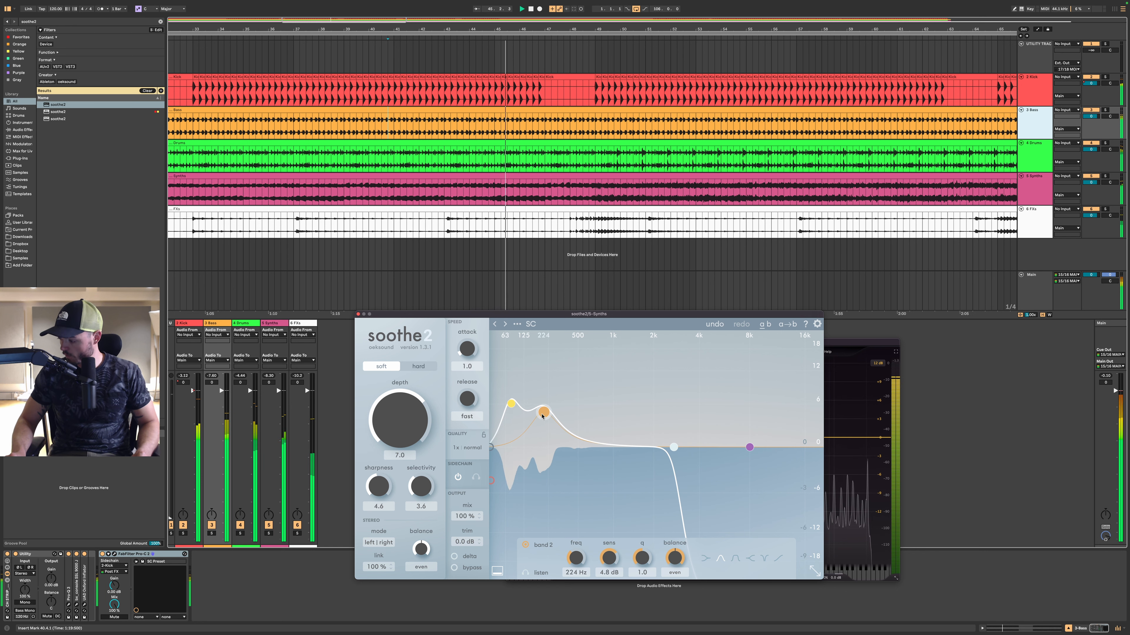
pyautogui.click(1034, 192)
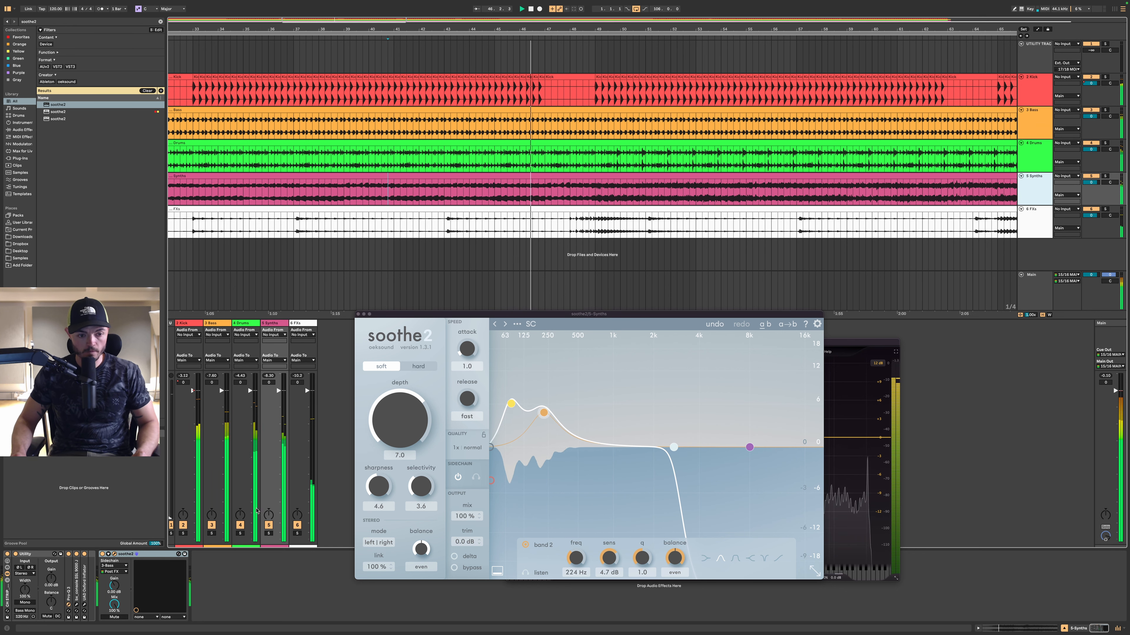
# - Close the soothe2 window, nudge the low cut of the Synths track's Pro-Q 3 slightly higher and stop playback
pyautogui.click(358, 315)
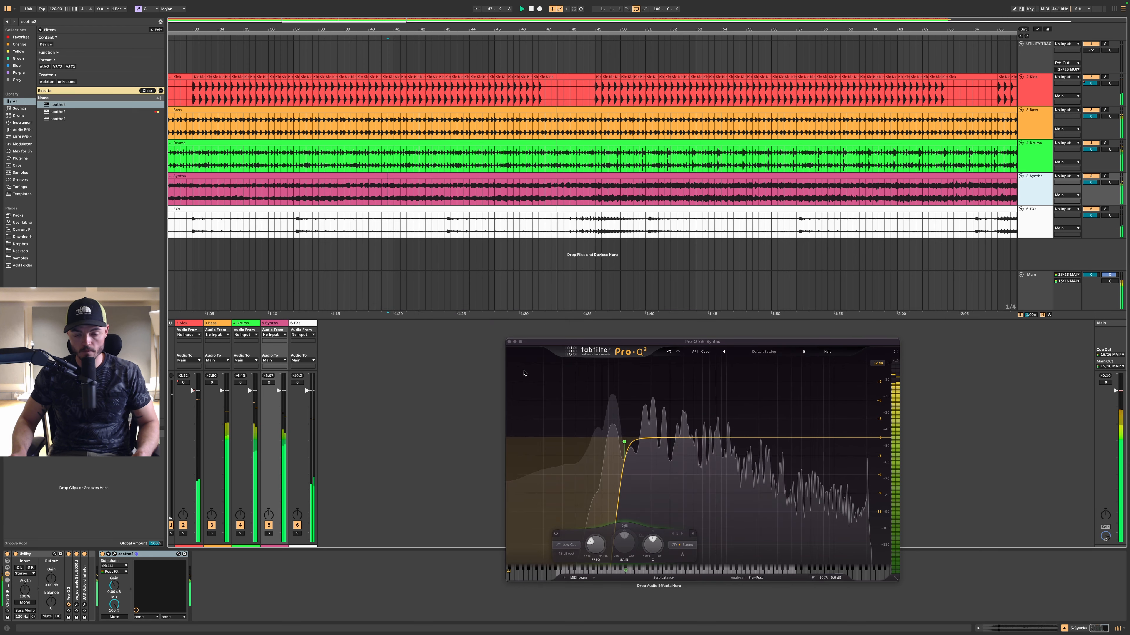
pyautogui.moveTo(625, 443); pyautogui.dragTo(626, 441)
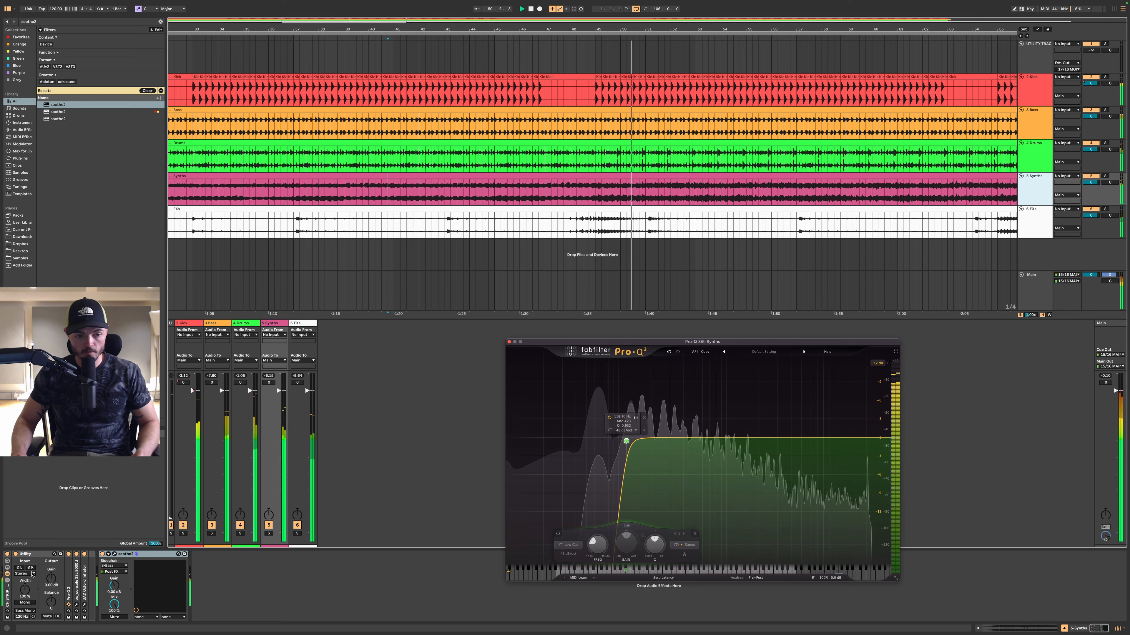
pyautogui.press('space')
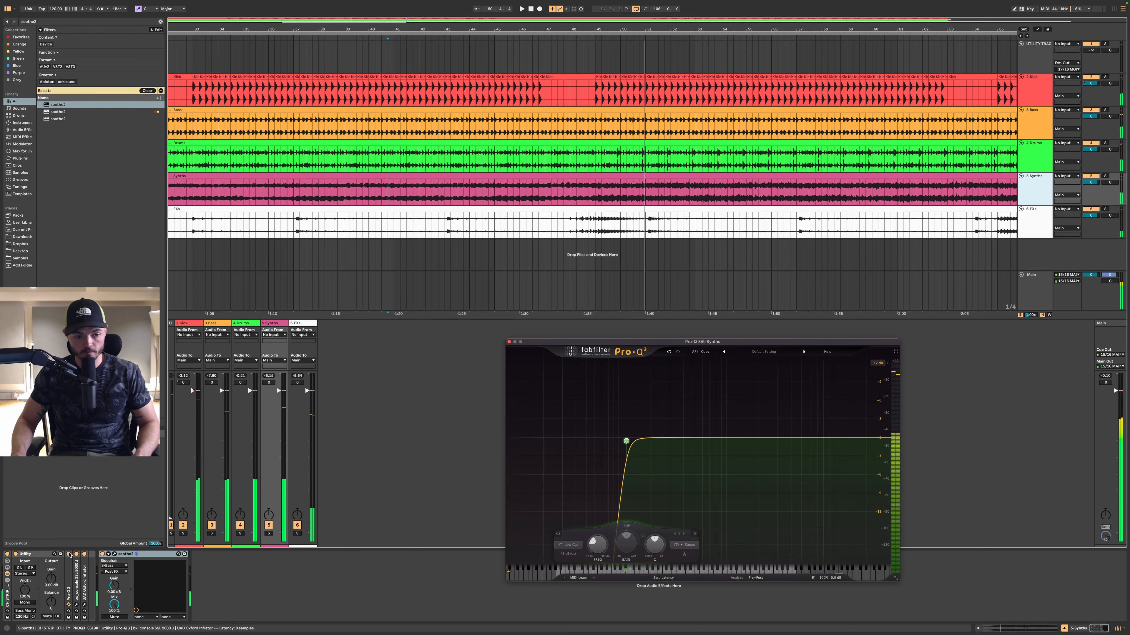
# - Switch off Pro-Q 3 on the Synths track and show its Device On automation over the opening of the arrangement
pyautogui.click(69, 554)
pyautogui.press('a')
pyautogui.scroll(5, 580, 217)
pyautogui.scroll(3, 580, 216)
pyautogui.scroll(-4, 580, 217)
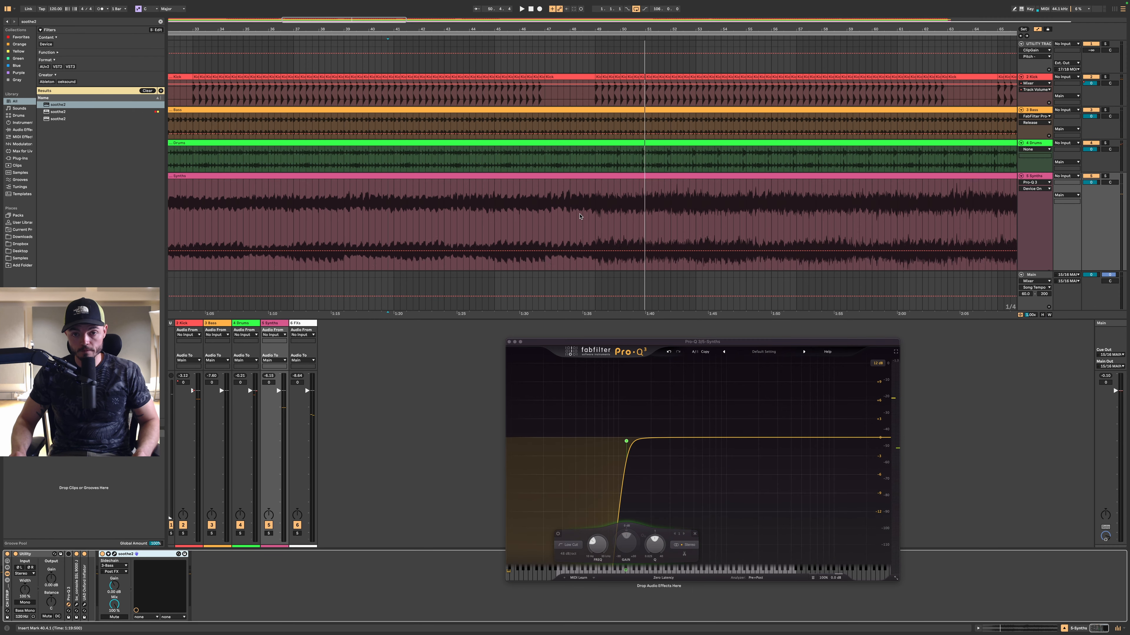
pyautogui.scroll(-10, 580, 217)
pyautogui.scroll(8, 470, 215)
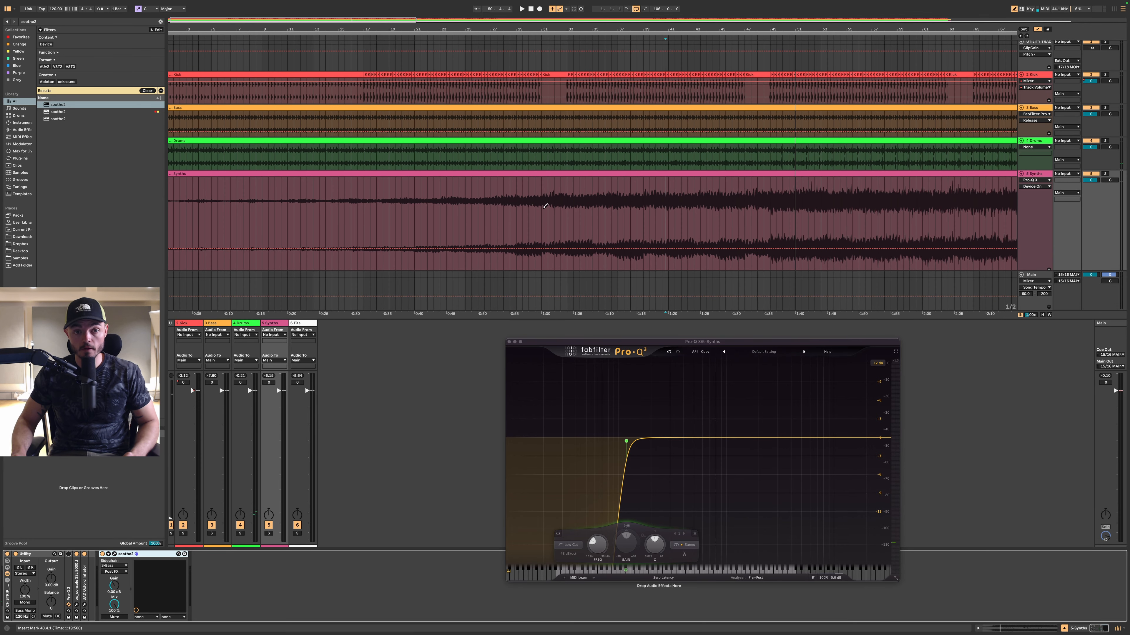
pyautogui.hscroll(-2, 489, 217)
pyautogui.scroll(-1, 489, 218)
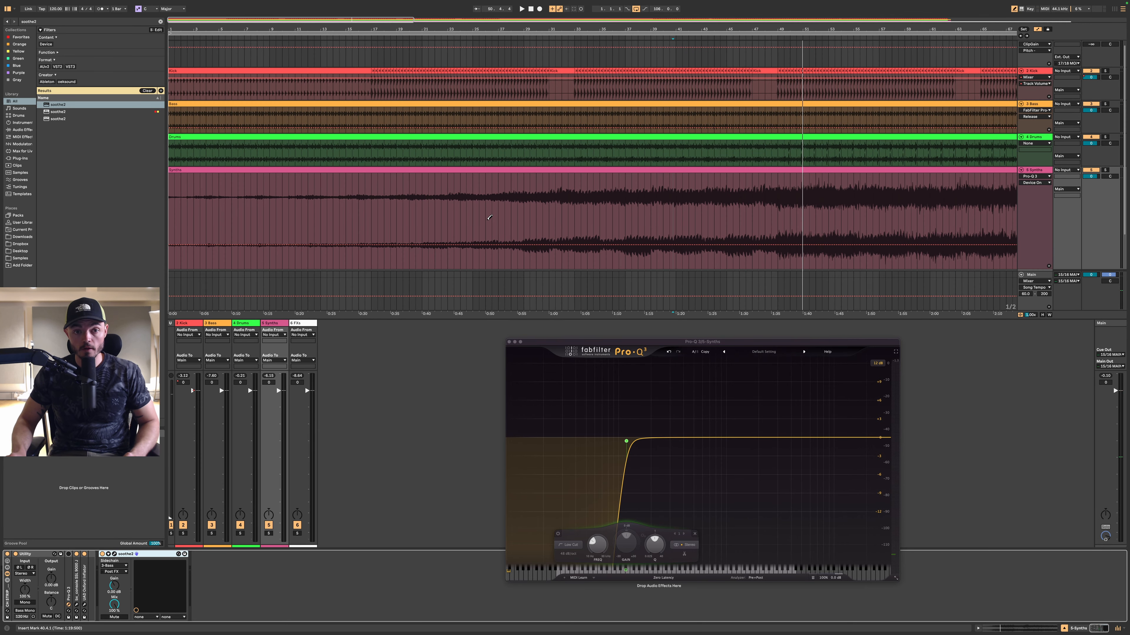
# - Draw Pro-Q 3's Device On automation on the Synths track through the whole arrangement, on while the kick plays and off in the intro and breaks
pyautogui.click(380, 193)
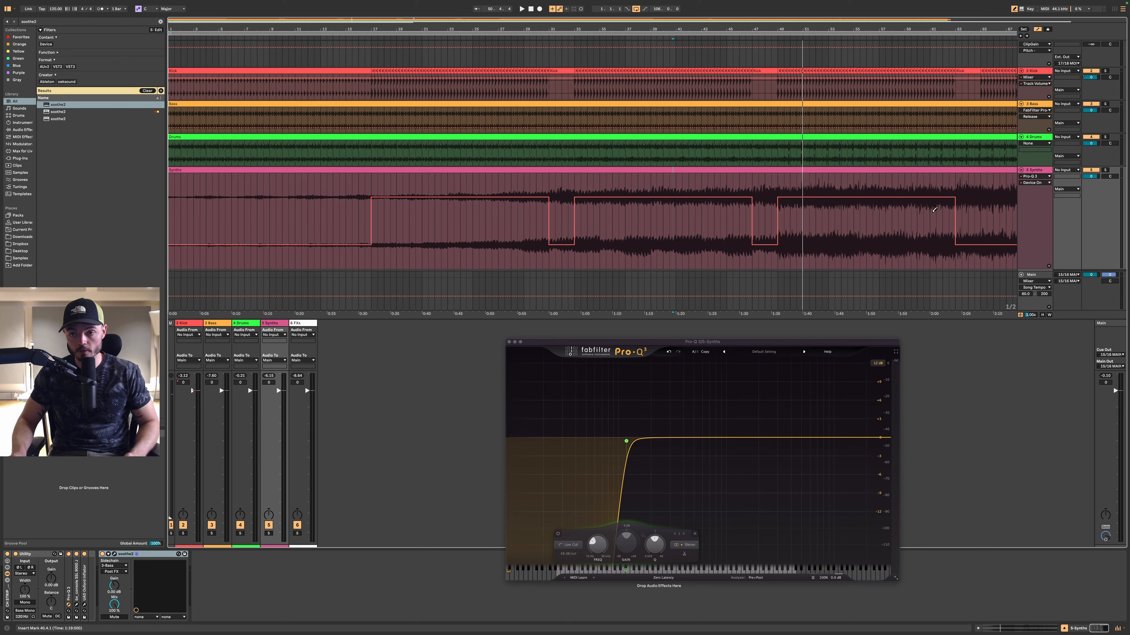
pyautogui.hscroll(10, 934, 210)
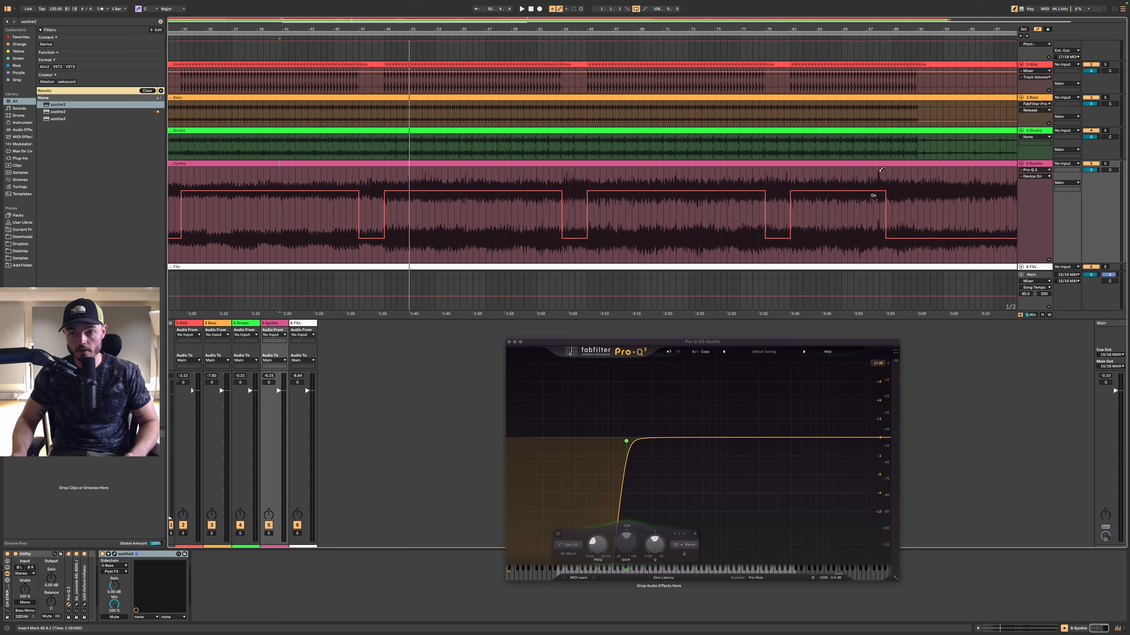
pyautogui.hscroll(15, 907, 198)
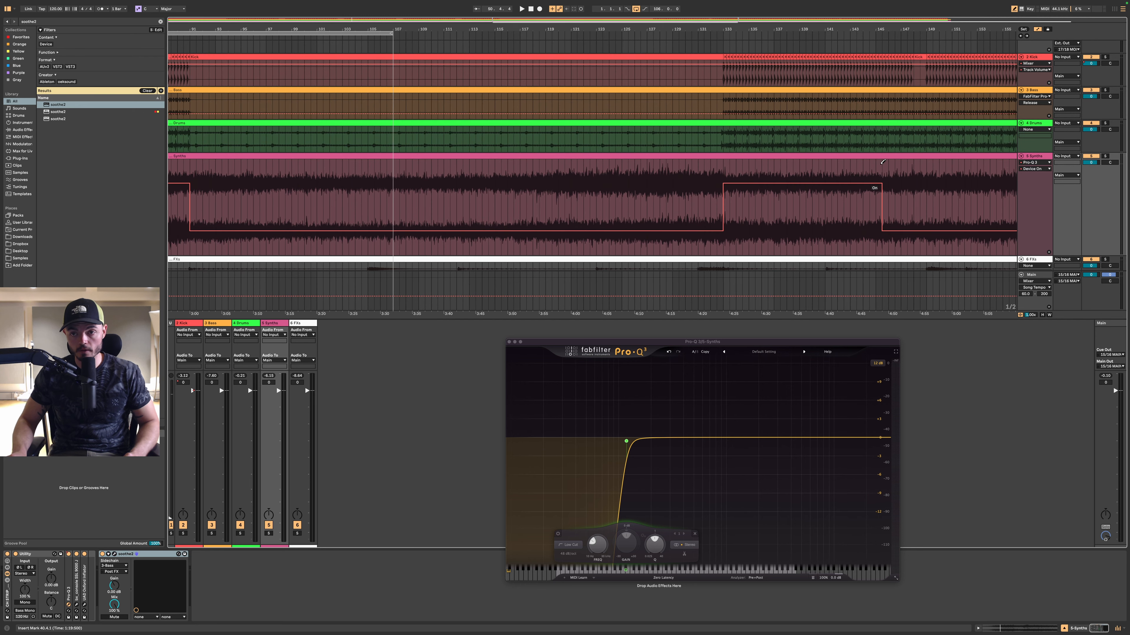
pyautogui.hscroll(5, 883, 162)
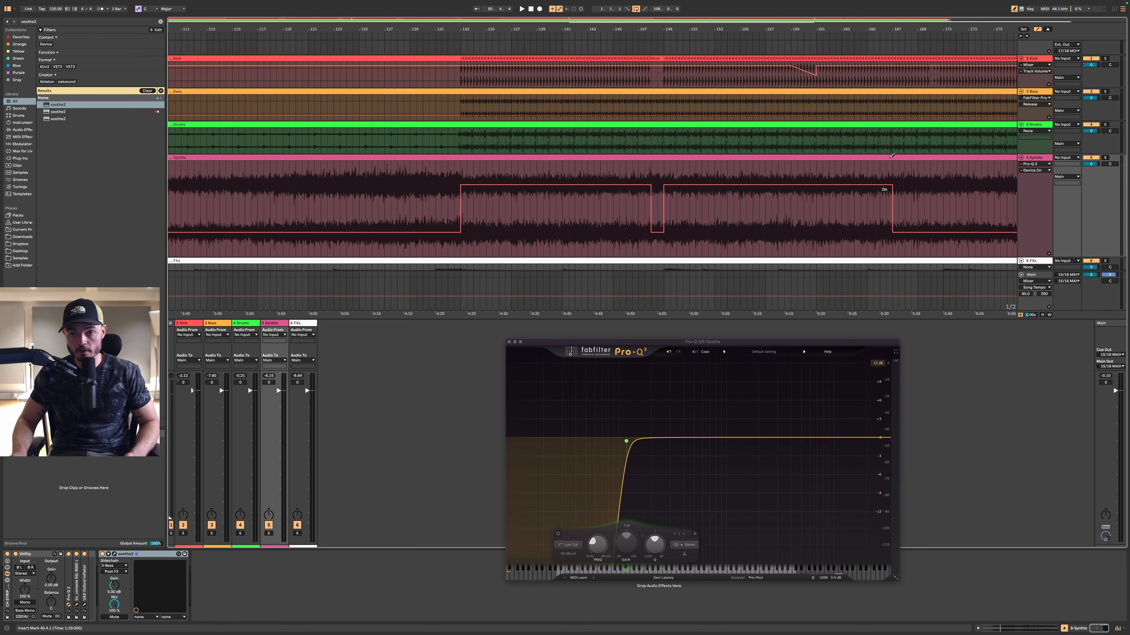
pyautogui.hscroll(10, 891, 156)
pyautogui.moveTo(589, 169)
pyautogui.mouseDown()
pyautogui.moveTo(445, 174)
pyautogui.moveTo(833, 173)
pyautogui.moveTo(1000, 119)
pyautogui.mouseUp()
pyautogui.press('b')
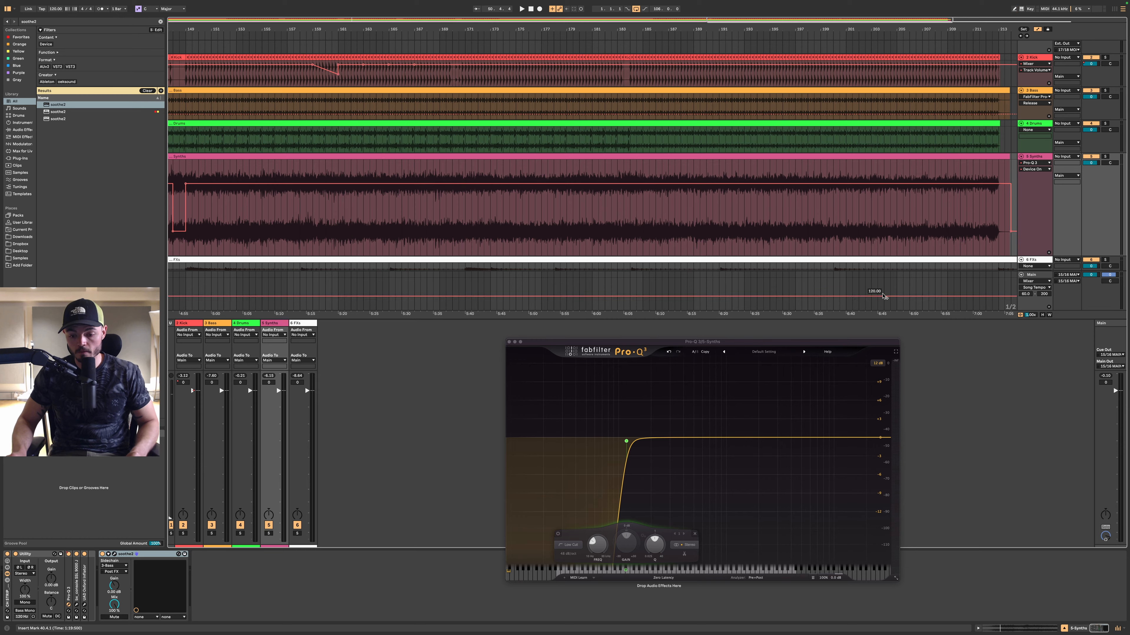
pyautogui.scroll(2, 880, 296)
pyautogui.scroll(-10, 880, 295)
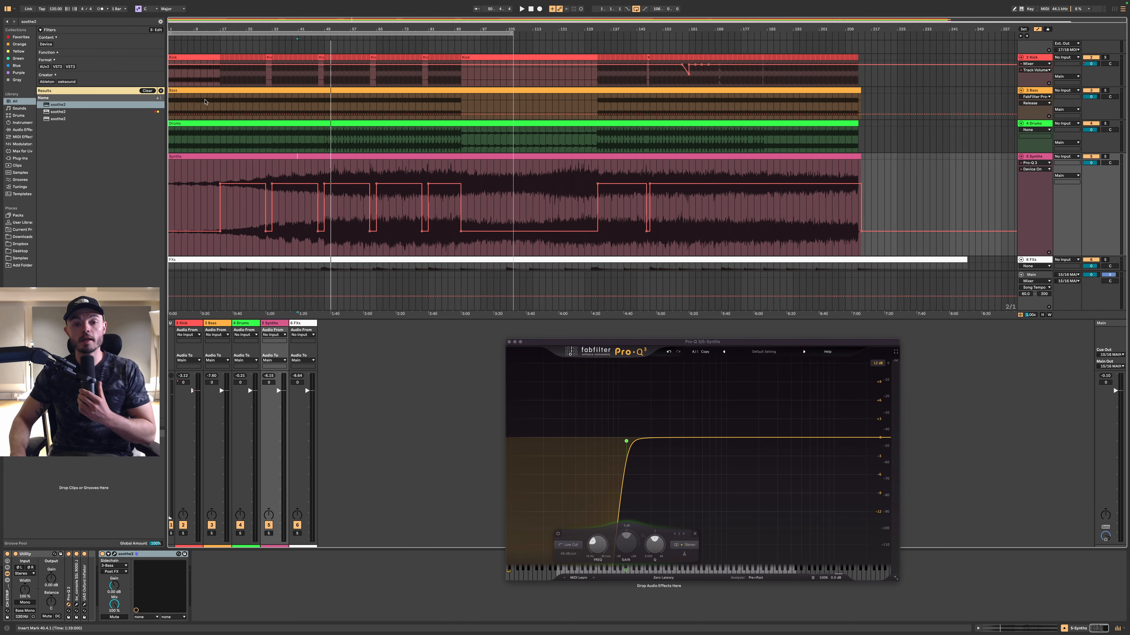
# - Start playback from bar 27 and hide the automation lanes to show the plain clips
pyautogui.click(256, 145)
pyautogui.press('space')
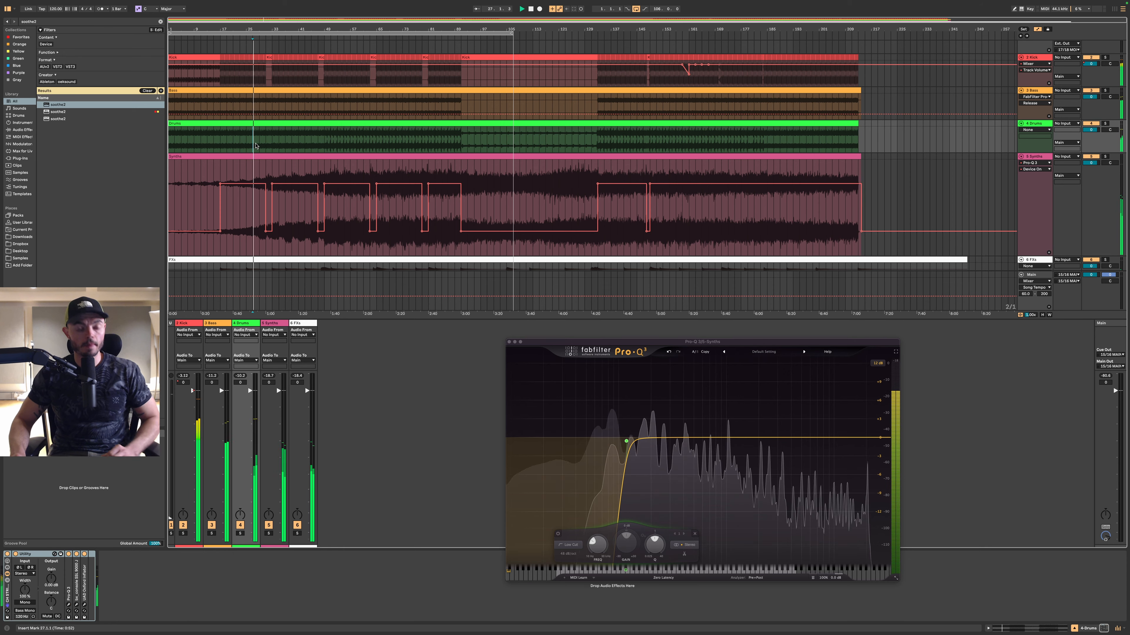
pyautogui.press('a')
pyautogui.scroll(1, 241, 210)
pyautogui.scroll(5, 241, 210)
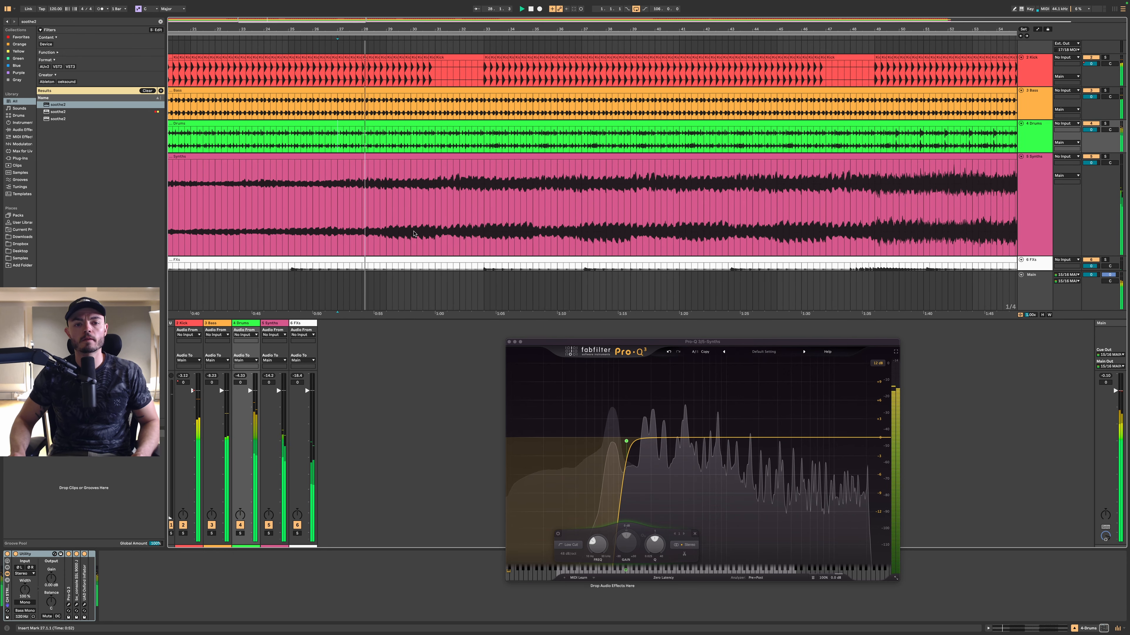
# - Solo the Synths track and add a steep high cut at the extreme top of its existing Pro-Q 3, closing the plug-in window
pyautogui.click(1039, 179)
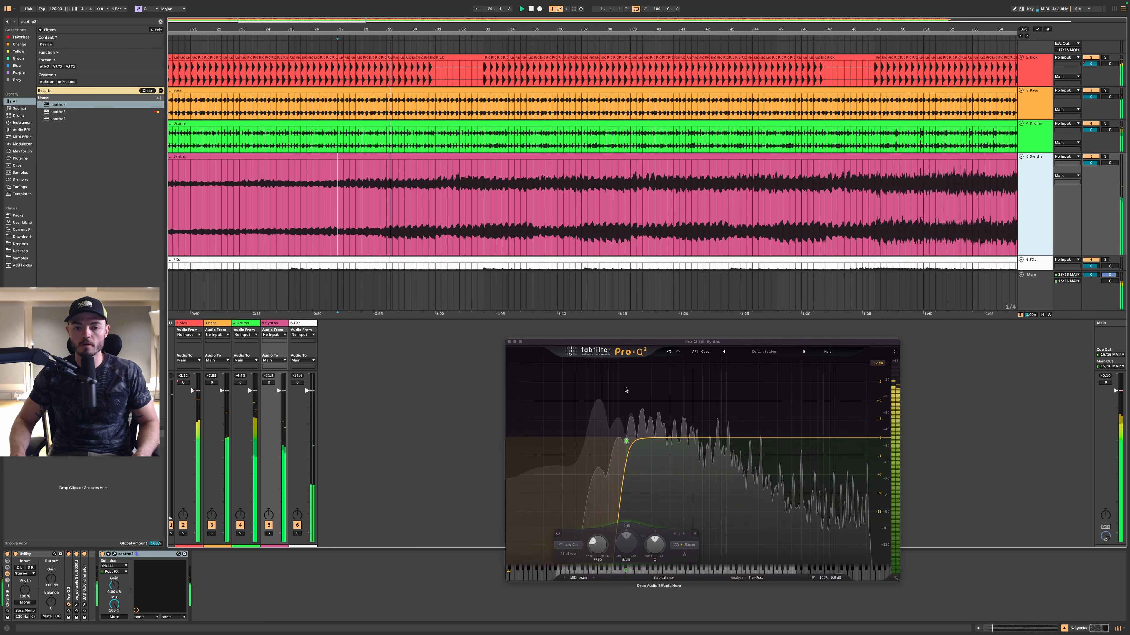
pyautogui.press('s')
pyautogui.doubleClick(860, 440)
pyautogui.click(754, 554)
pyautogui.click(756, 536)
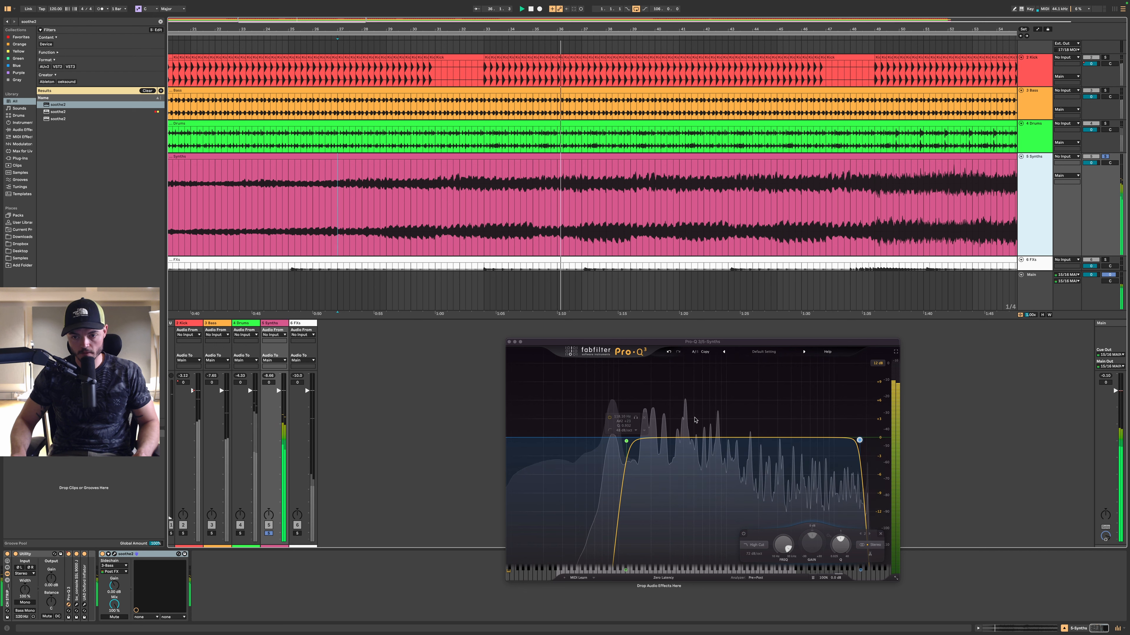
pyautogui.moveTo(860, 440); pyautogui.dragTo(884, 437)
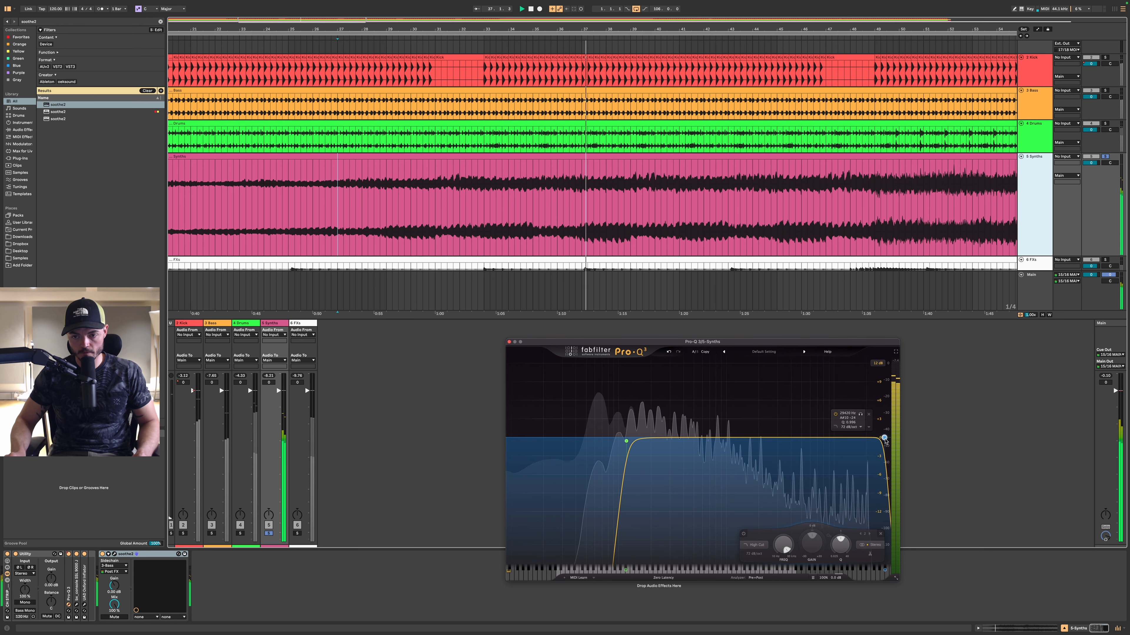
pyautogui.click(509, 342)
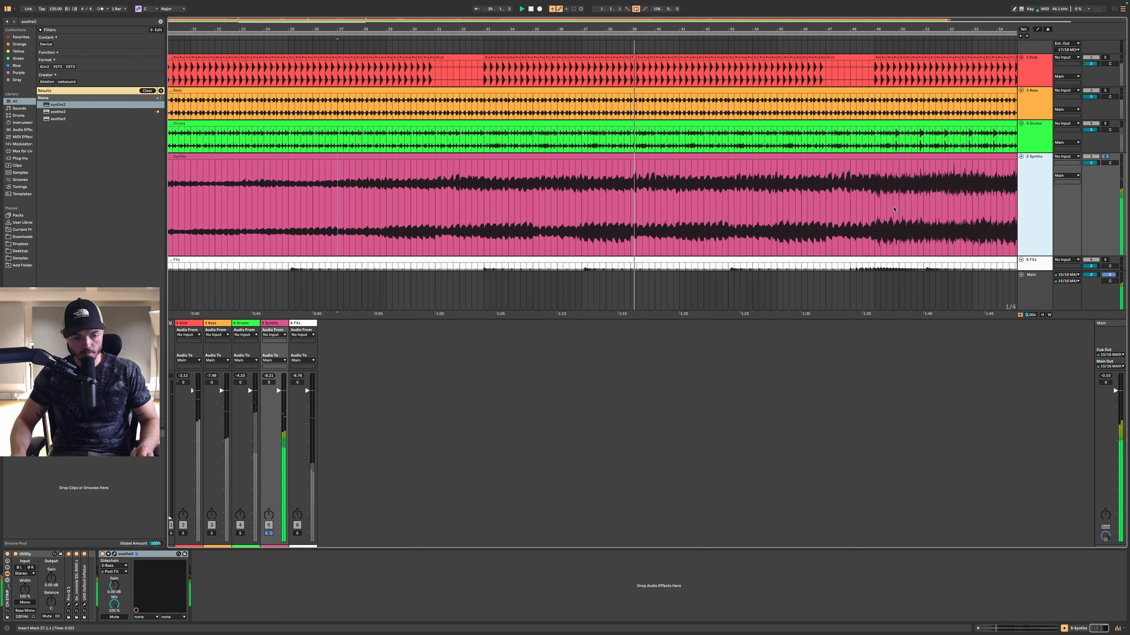
# - Search the browser for "pro-q 3 au" and load a second Pro-Q 3 after soothe2 on the Synths track
pyautogui.press('super+f')
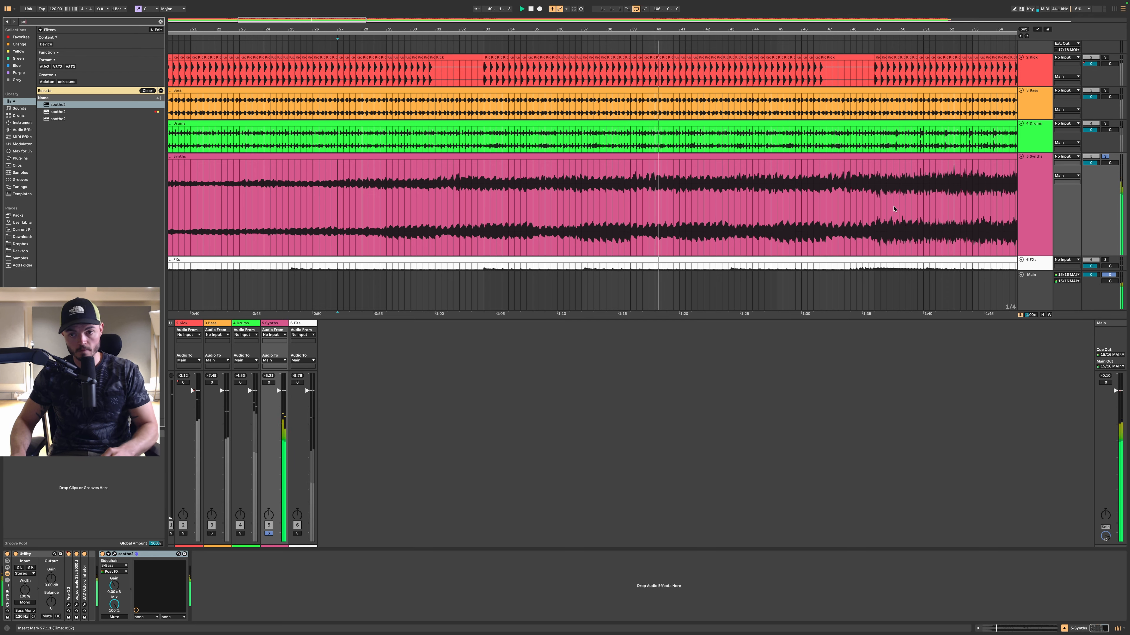
pyautogui.write('pro-q 3 au')
pyautogui.press('Down')
pyautogui.press('Down')
pyautogui.press('Return')
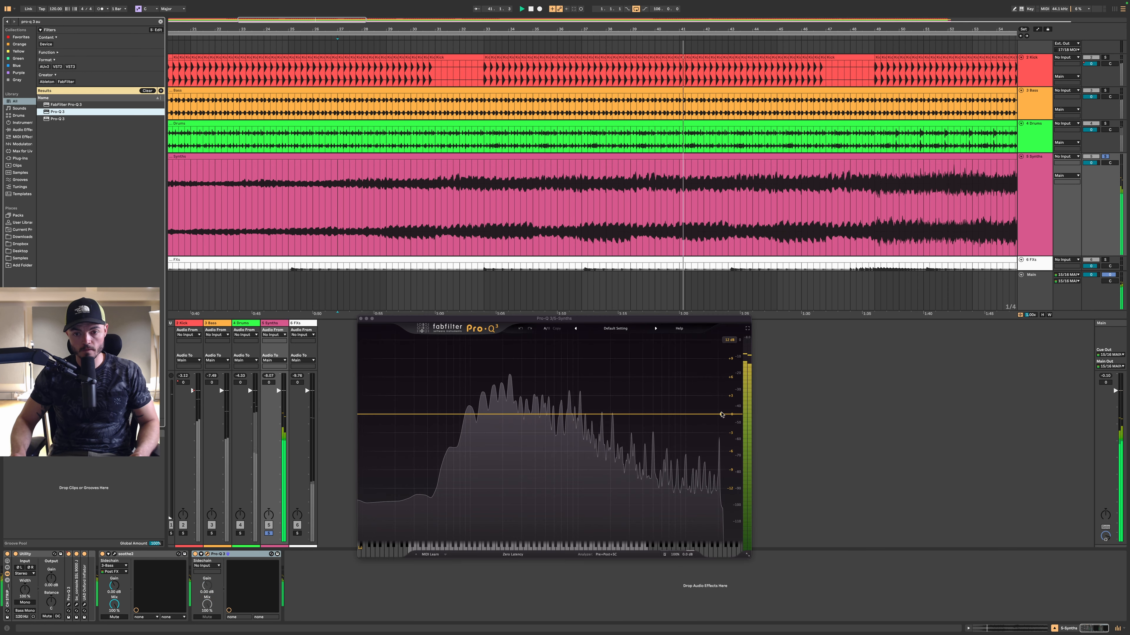
# - Add a steep high cut near the top of the spectrum in the new Pro-Q 3 and move its window aside
pyautogui.doubleClick(725, 415)
pyautogui.scroll(7, 725, 415)
pyautogui.moveTo(726, 415); pyautogui.dragTo(708, 416)
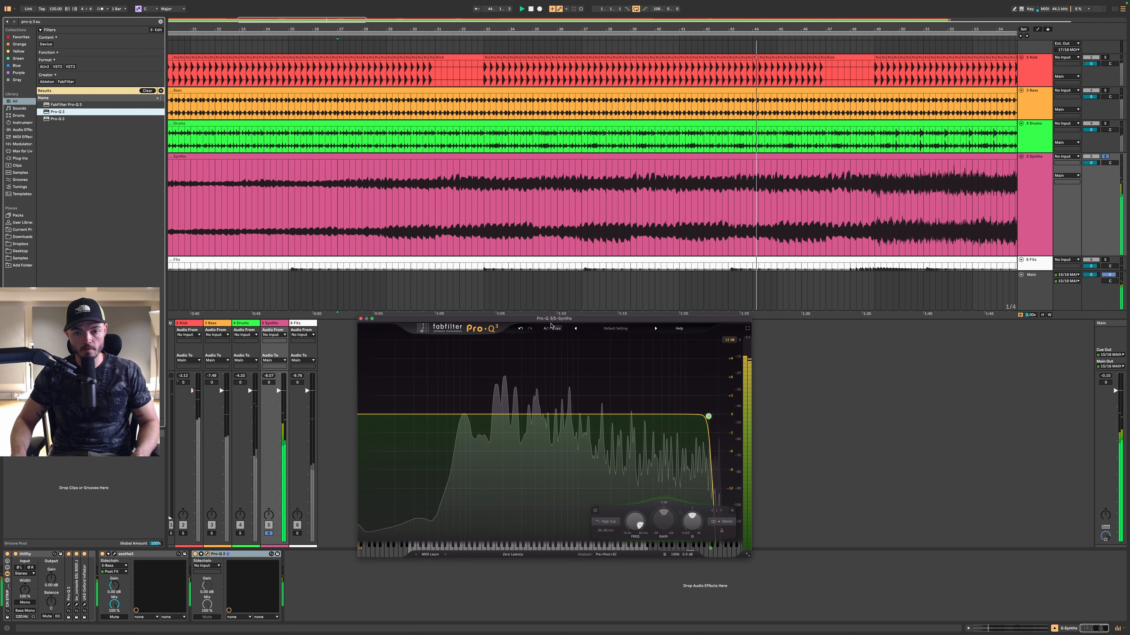
pyautogui.moveTo(550, 321); pyautogui.dragTo(784, 446)
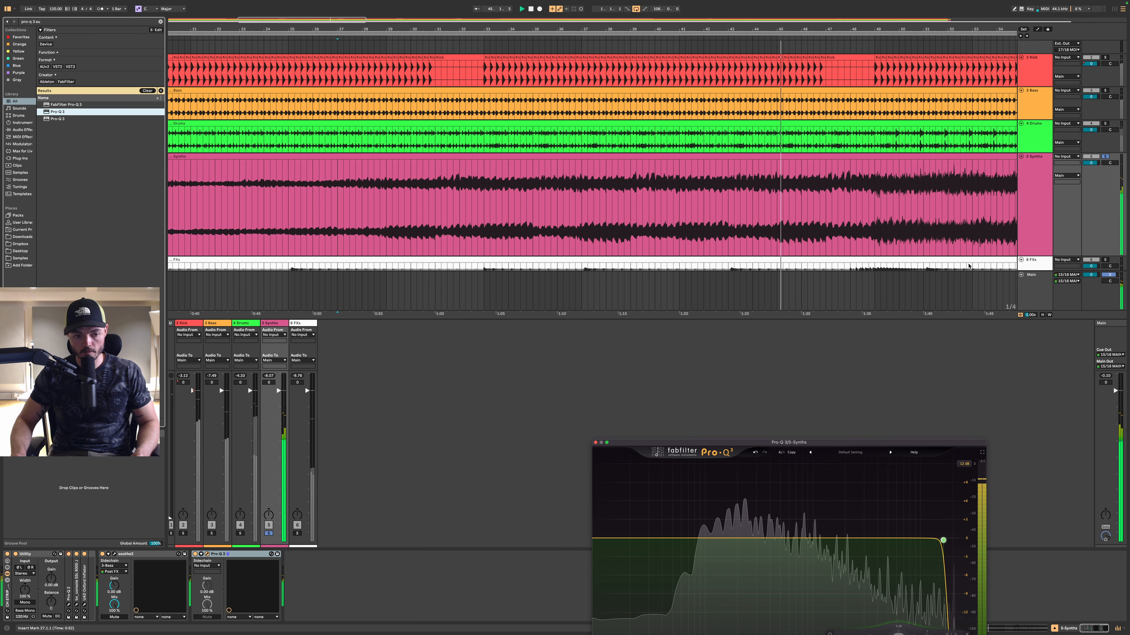
# - Search the browser for "bloom" and load the bloom plug-in after the new Pro-Q 3 on the Synths track
pyautogui.click(1034, 199)
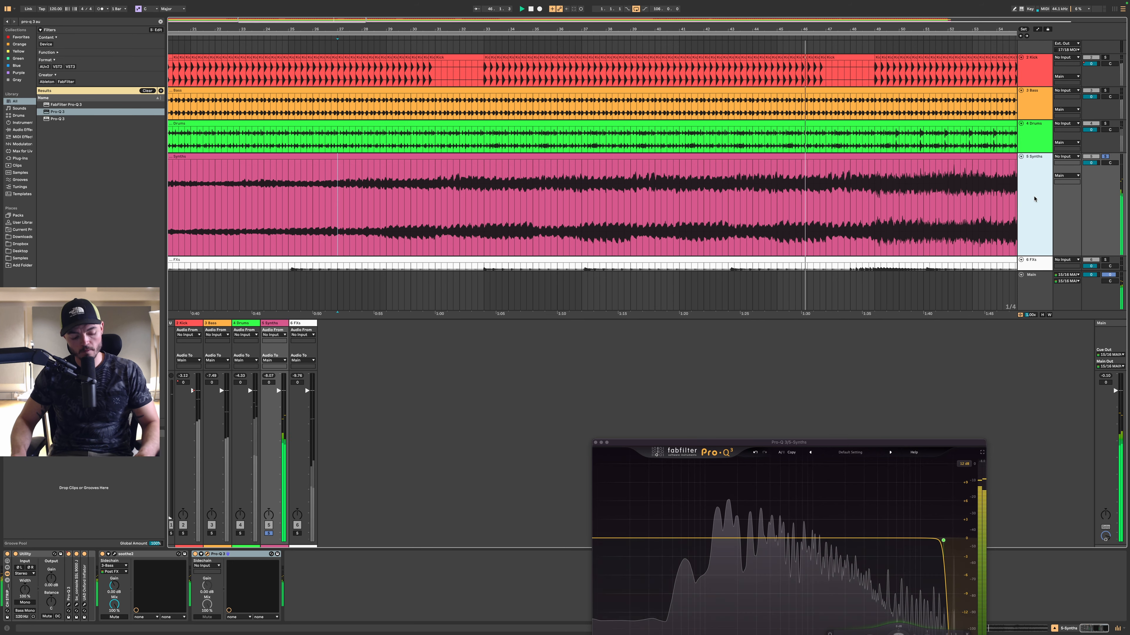
pyautogui.press('super+f')
pyautogui.write('bloom')
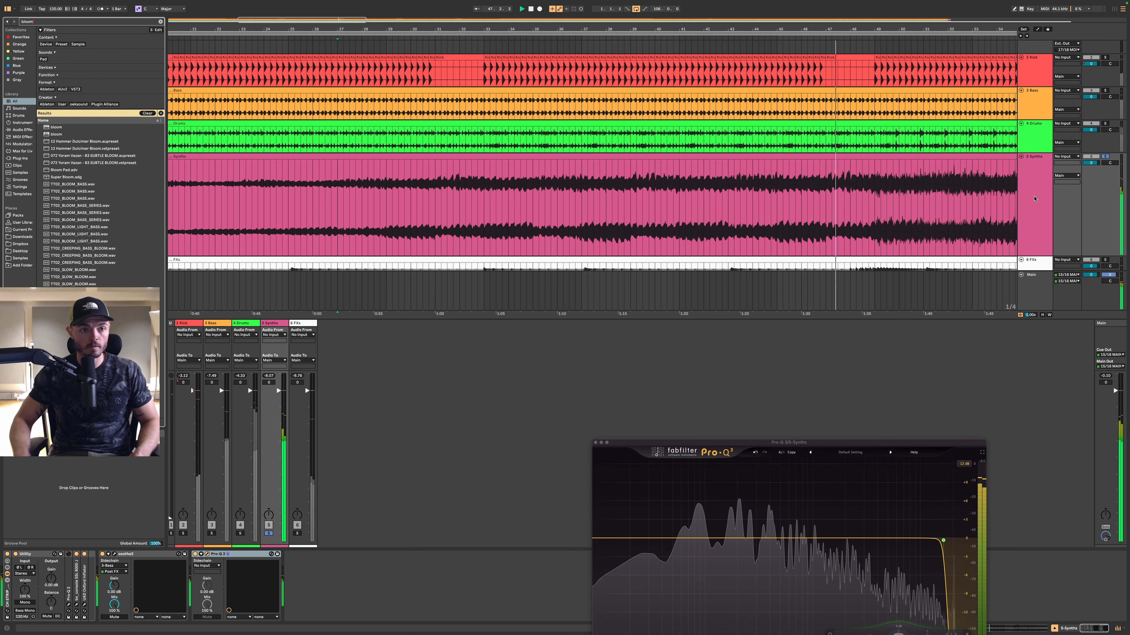
pyautogui.click(61, 129)
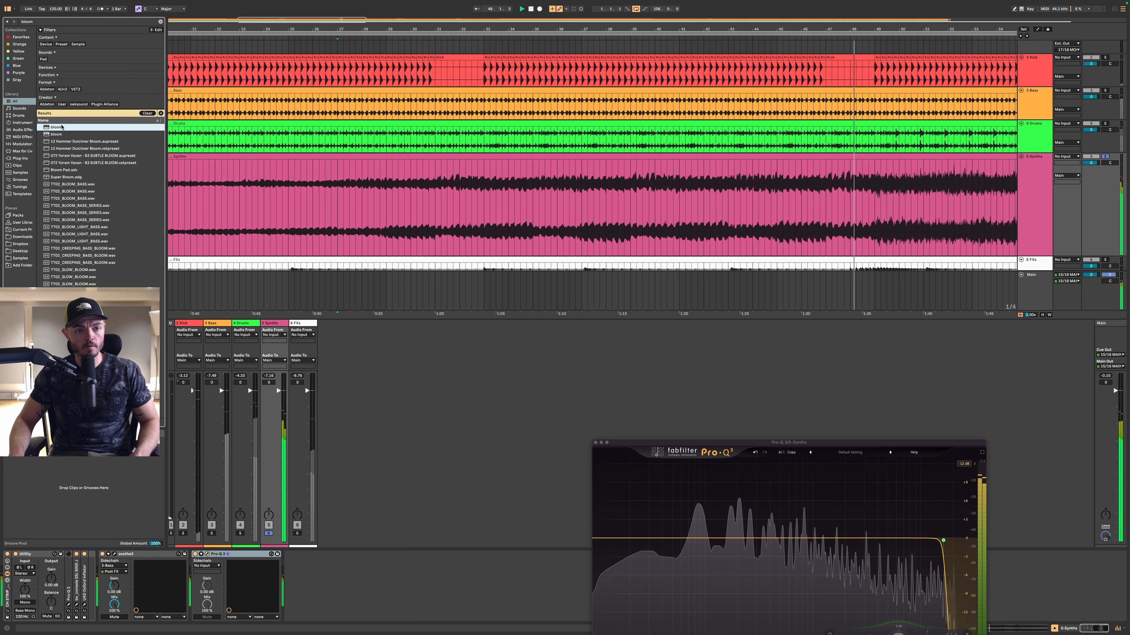
pyautogui.doubleClick(58, 135)
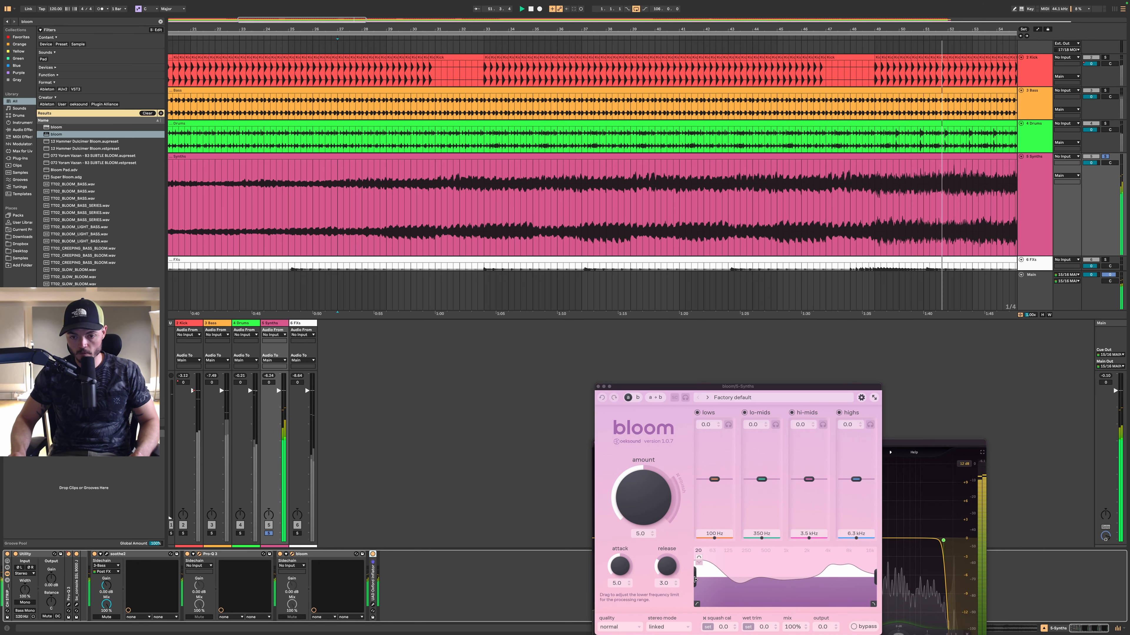
# - Exclude the lows from bloom's processing range, set amount to 8.1 and mix to 37%, and compare against the bypassed sound
pyautogui.moveTo(694, 579); pyautogui.dragTo(755, 583)
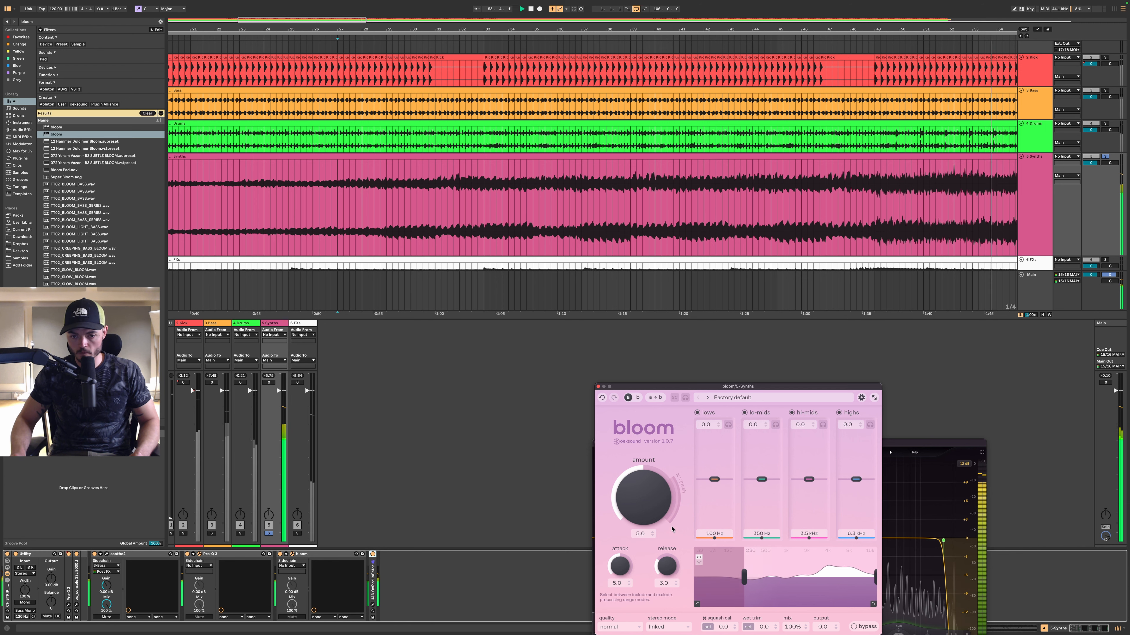
pyautogui.moveTo(648, 523); pyautogui.dragTo(647, 511)
pyautogui.moveTo(642, 509); pyautogui.dragTo(641, 492)
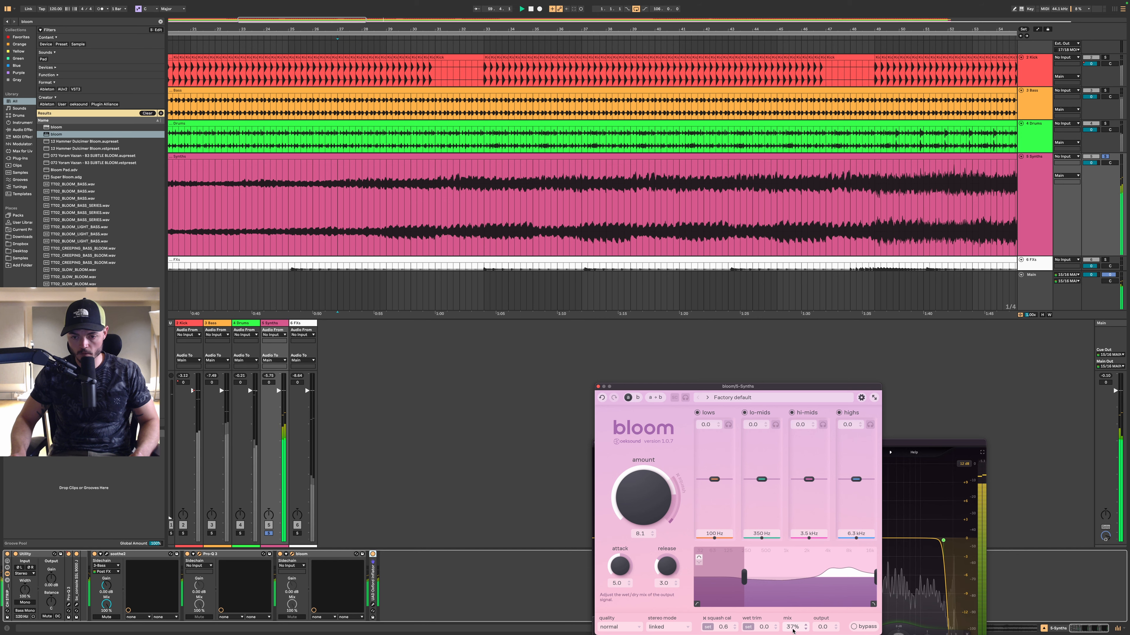
pyautogui.click(279, 555)
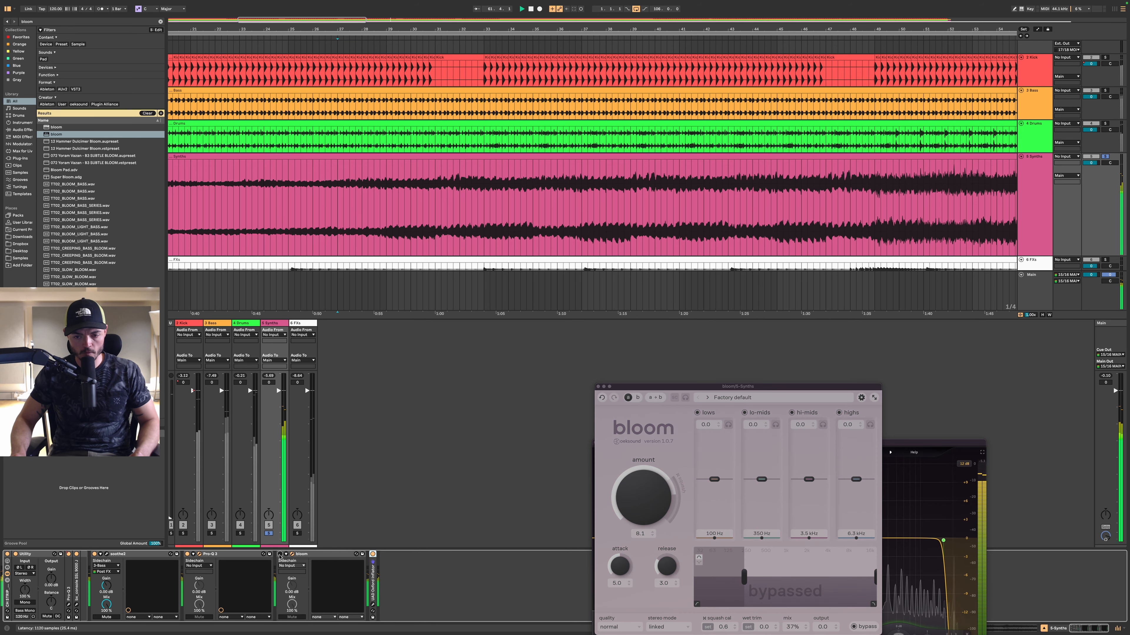
pyautogui.click(279, 555)
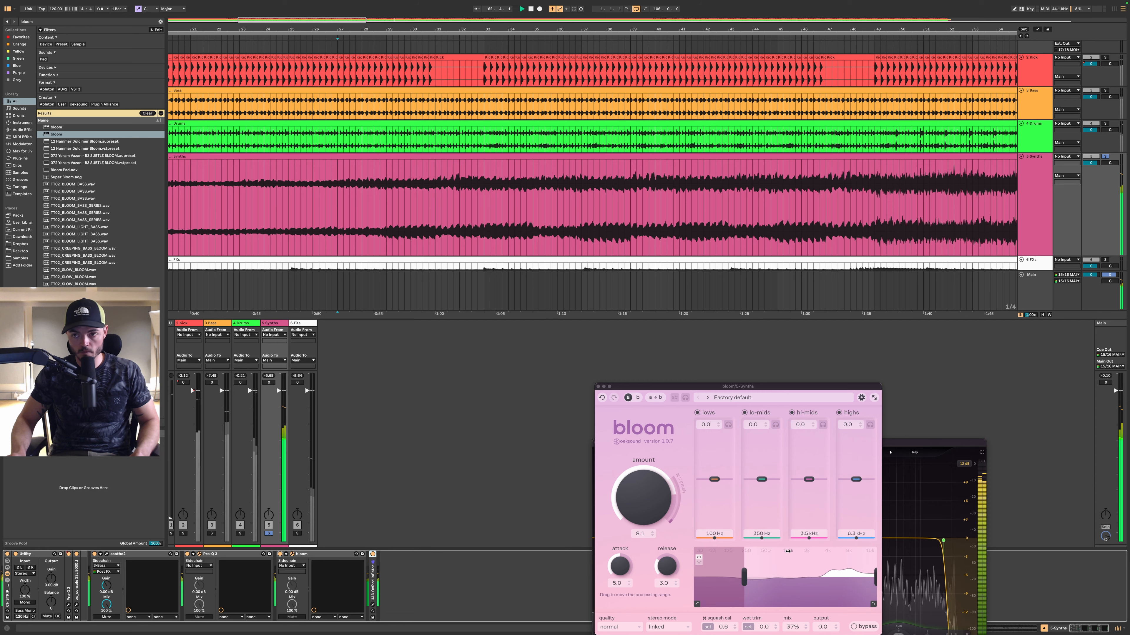
# - Unsolo the Synths track and close the bloom and Pro-Q 3 windows while the full mix plays
pyautogui.press('s')
pyautogui.scroll(1, 808, 218)
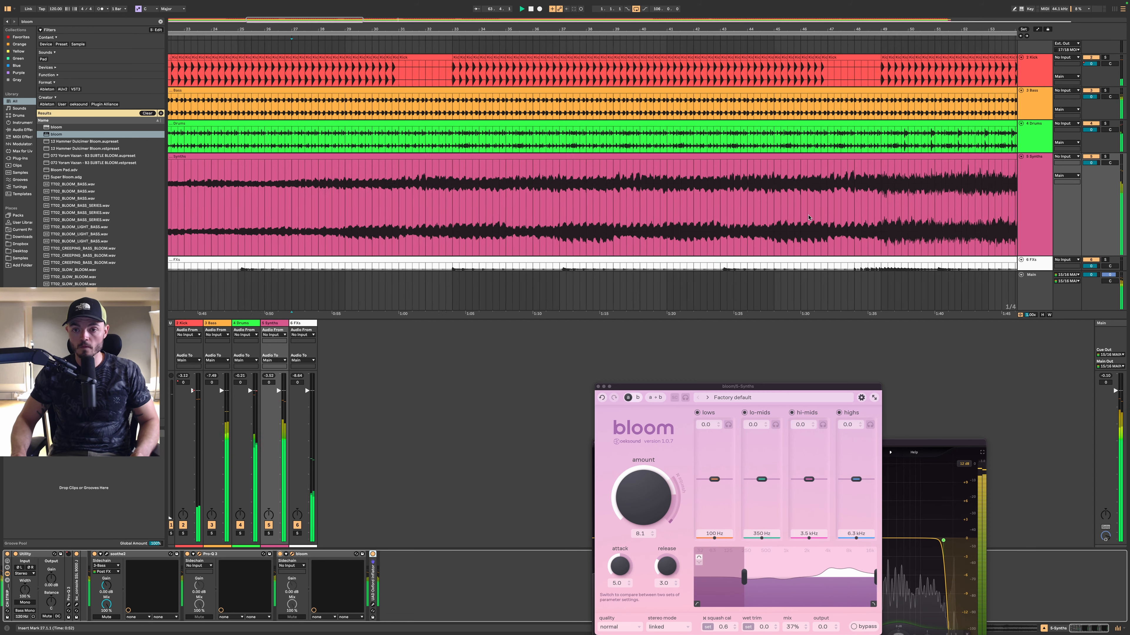
pyautogui.scroll(-5, 808, 218)
pyautogui.click(1026, 197)
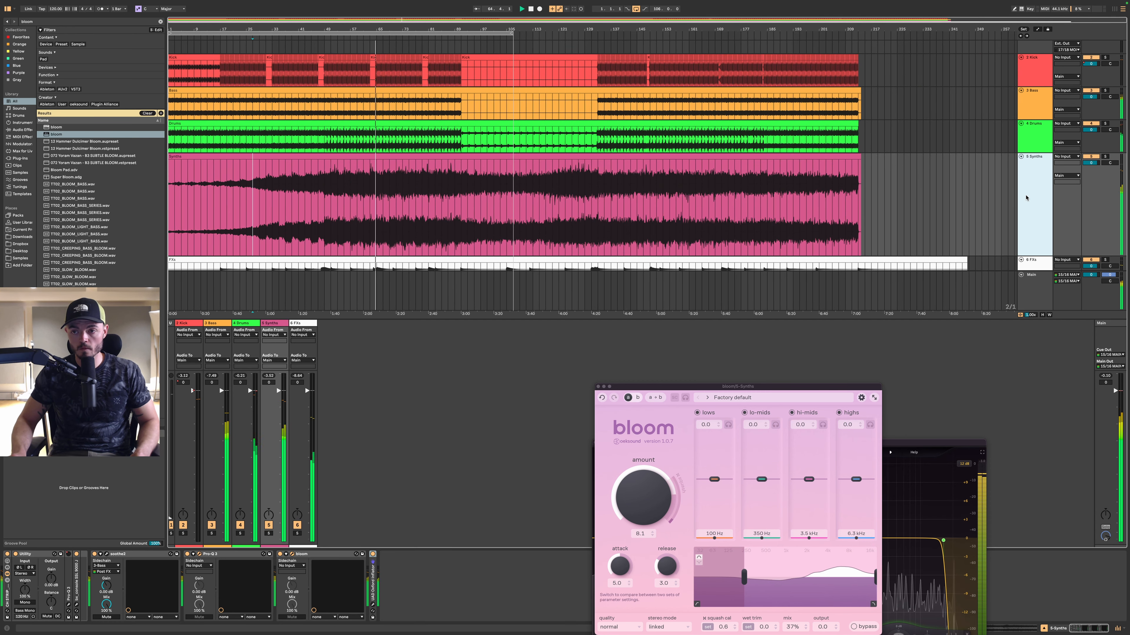
pyautogui.click(598, 386)
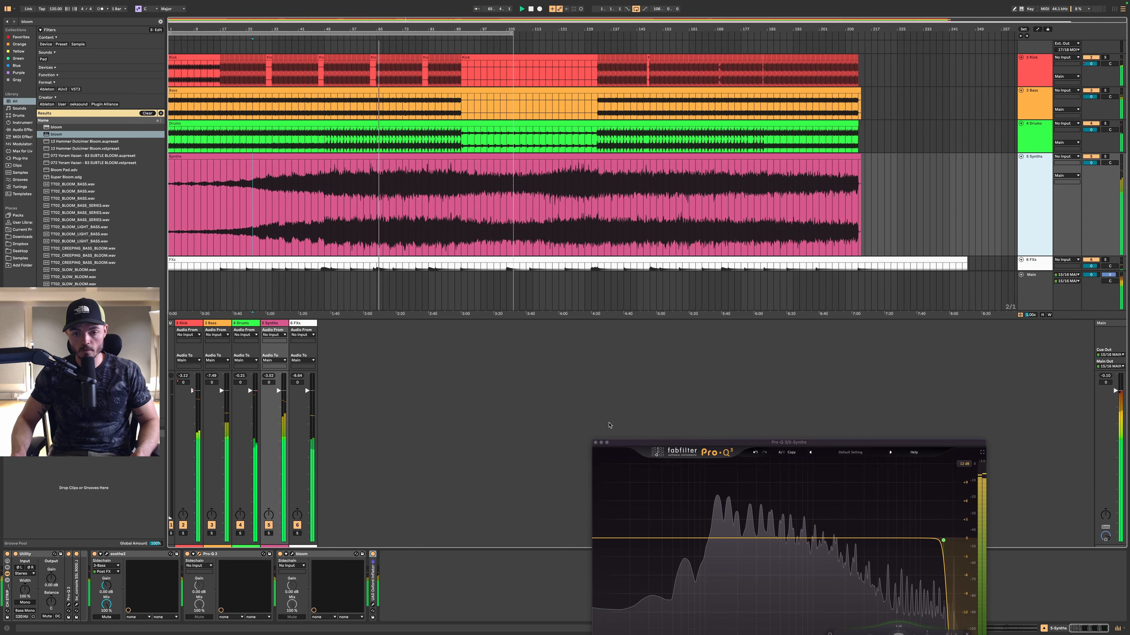
pyautogui.click(596, 445)
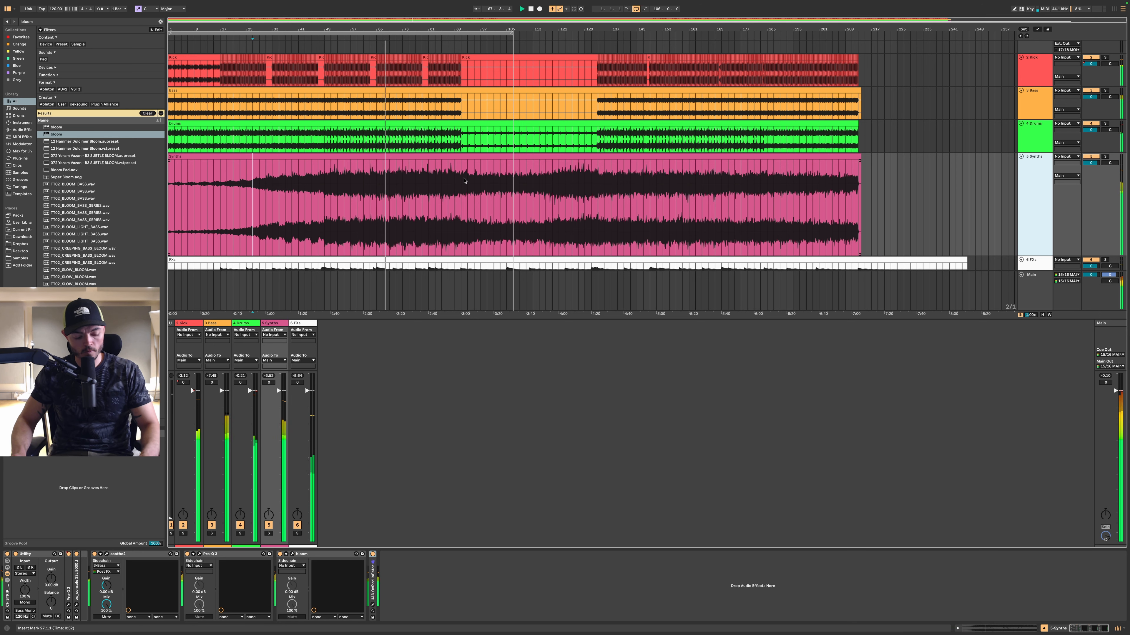
# - Search for "Millennia NSEQ-2 au", load the equalizer at the end of the Synths chain and close its window
pyautogui.press('super+f')
pyautogui.write('Millennia NSEQ-2 au')
pyautogui.press('Down')
pyautogui.press('Return')
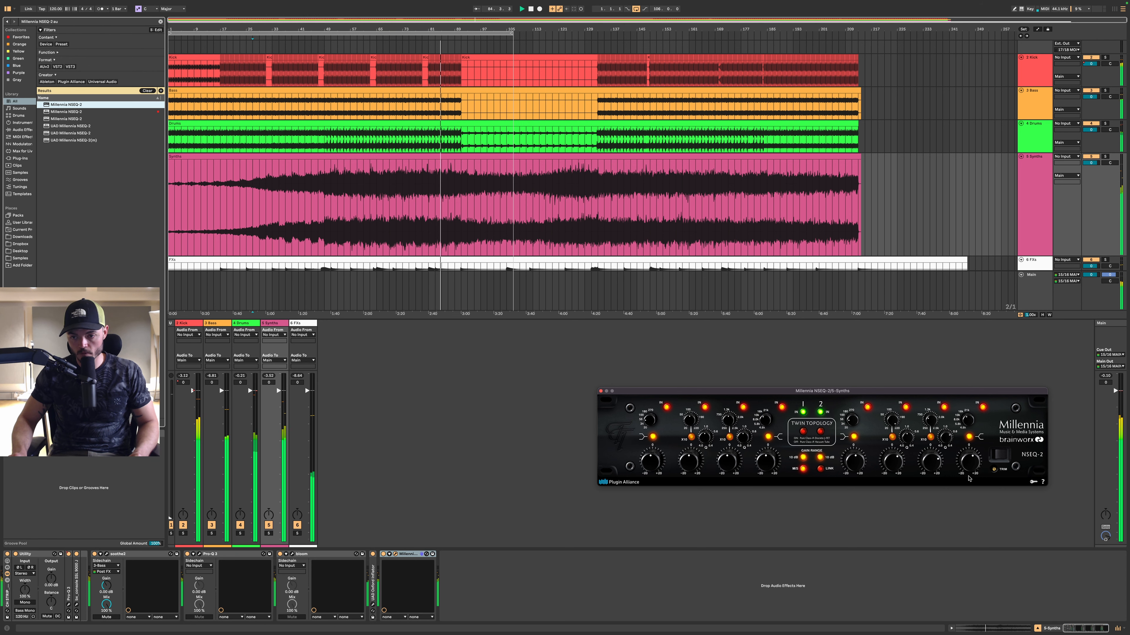
pyautogui.click(600, 391)
# - Copy the Bass track's kick-sidechained FabFilter Pro-C 2 to the end of the Synths track's device chain
pyautogui.click(1034, 191)
pyautogui.scroll(3, 630, 192)
pyautogui.scroll(-3, 630, 192)
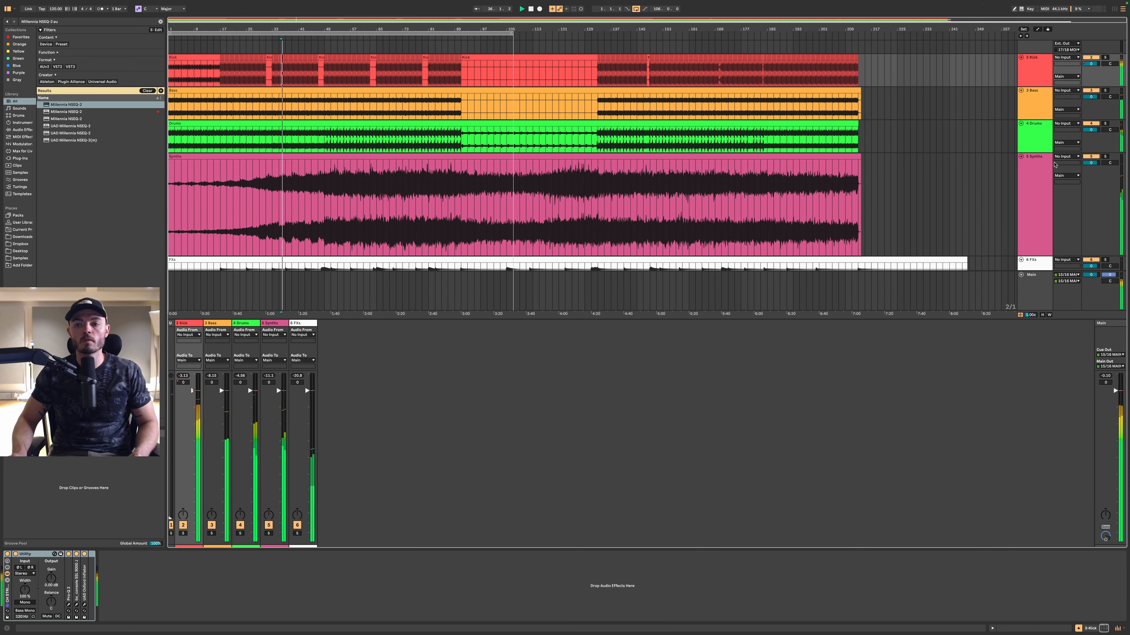
pyautogui.click(1043, 169)
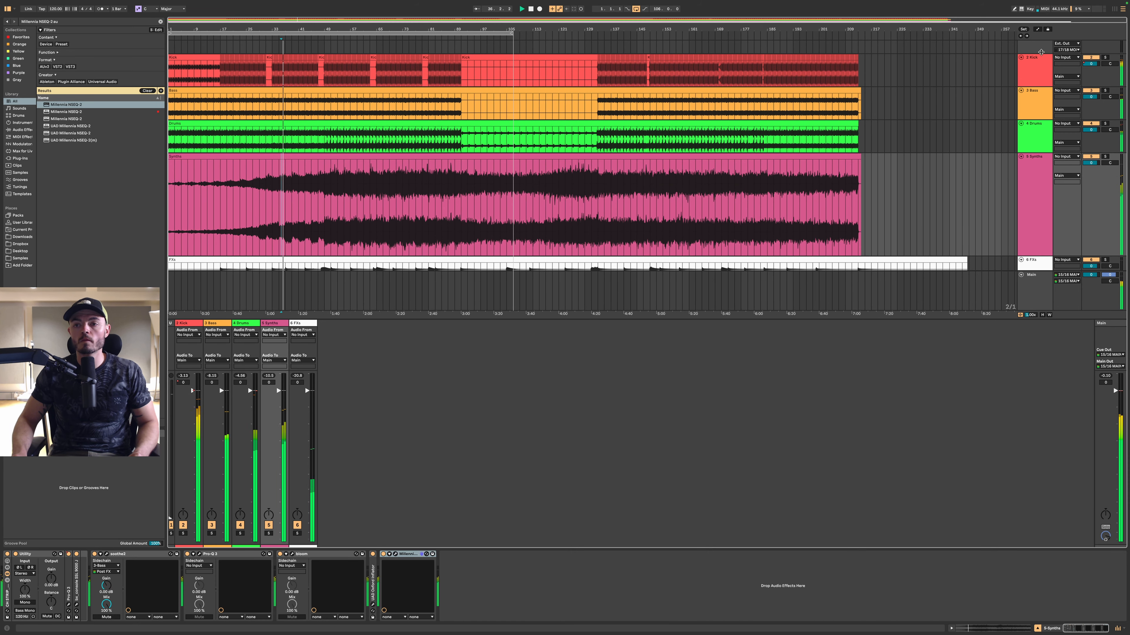
pyautogui.click(1034, 71)
pyautogui.click(1034, 109)
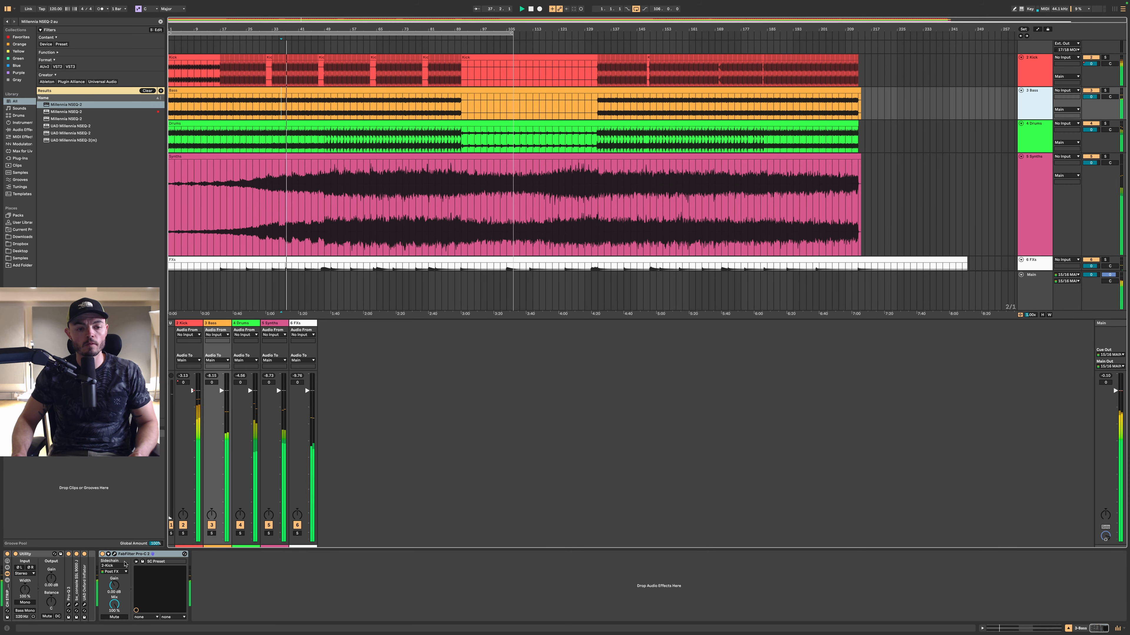
pyautogui.click(135, 554)
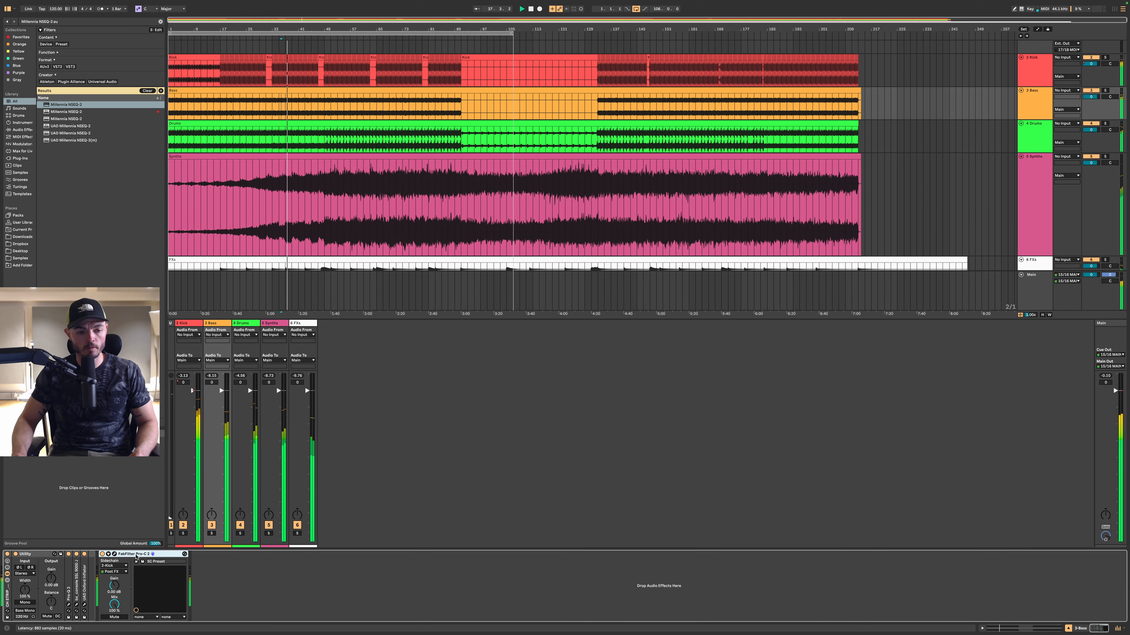
pyautogui.click(1028, 179)
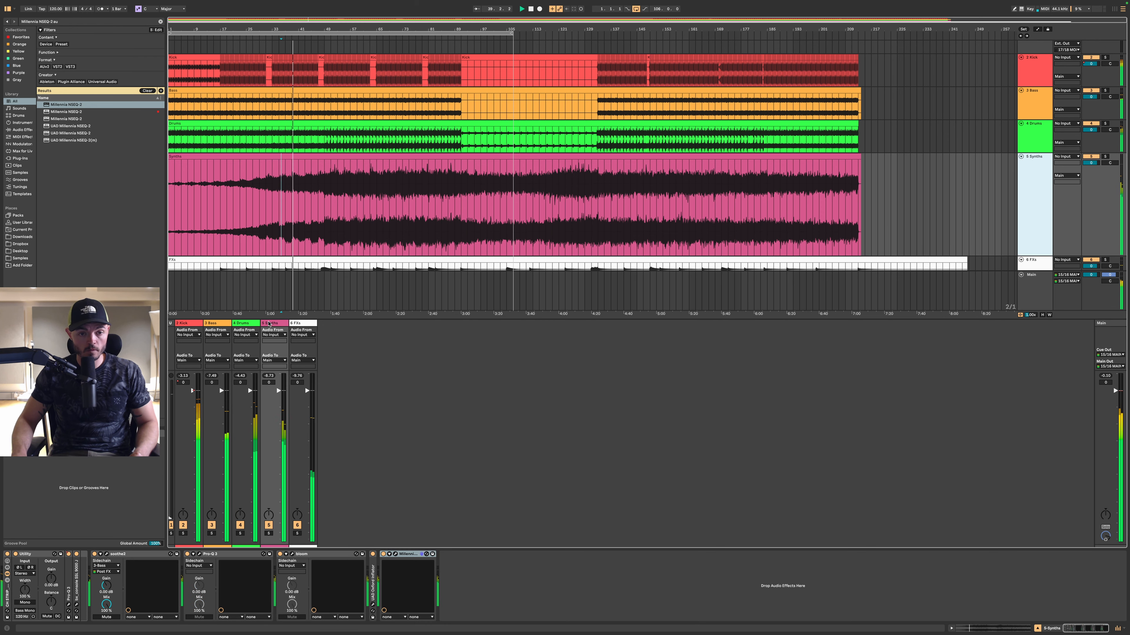
pyautogui.hotkey('ctrl', 'v')
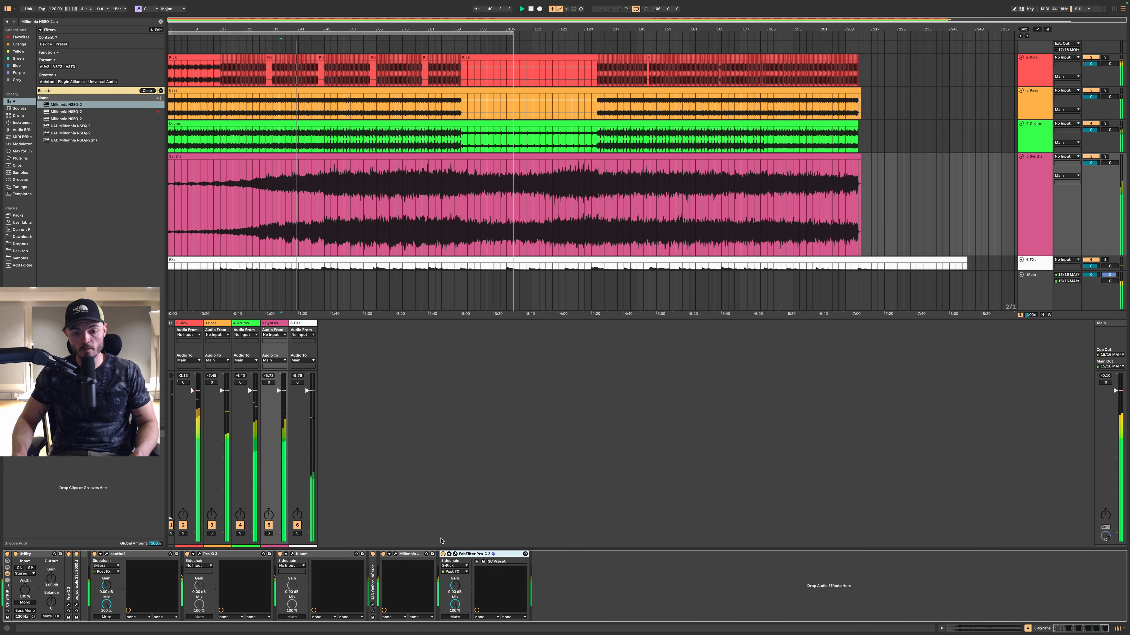
# - Fine-tune the threshold of the Pro-C 2 on the Synths track against the kick ducking and close its window
pyautogui.click(455, 554)
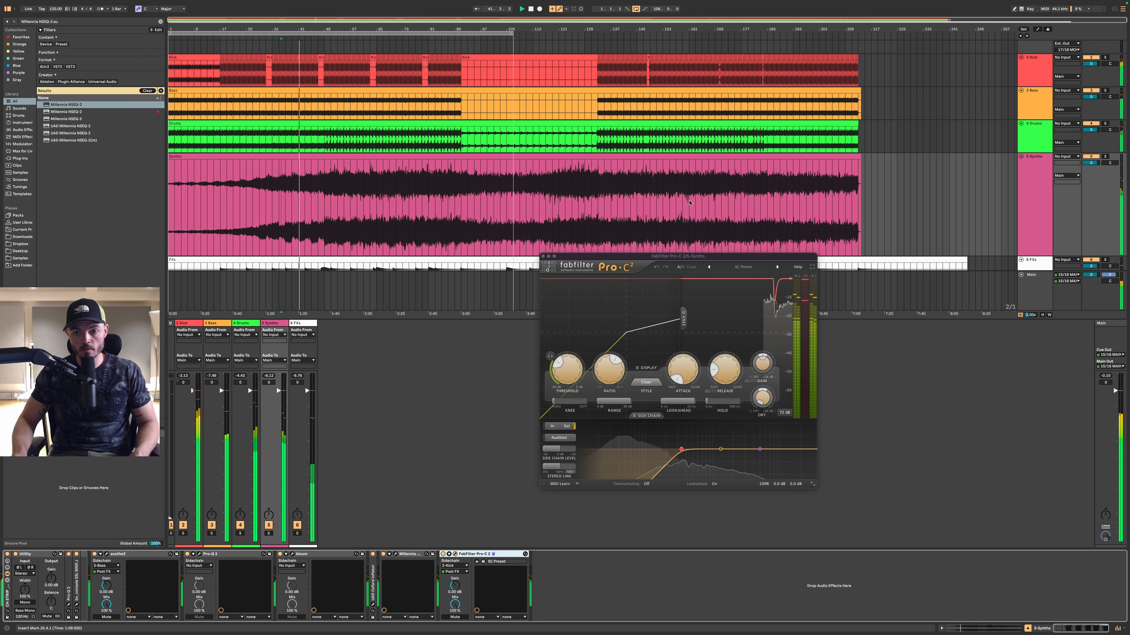
pyautogui.moveTo(564, 383); pyautogui.dragTo(564, 377)
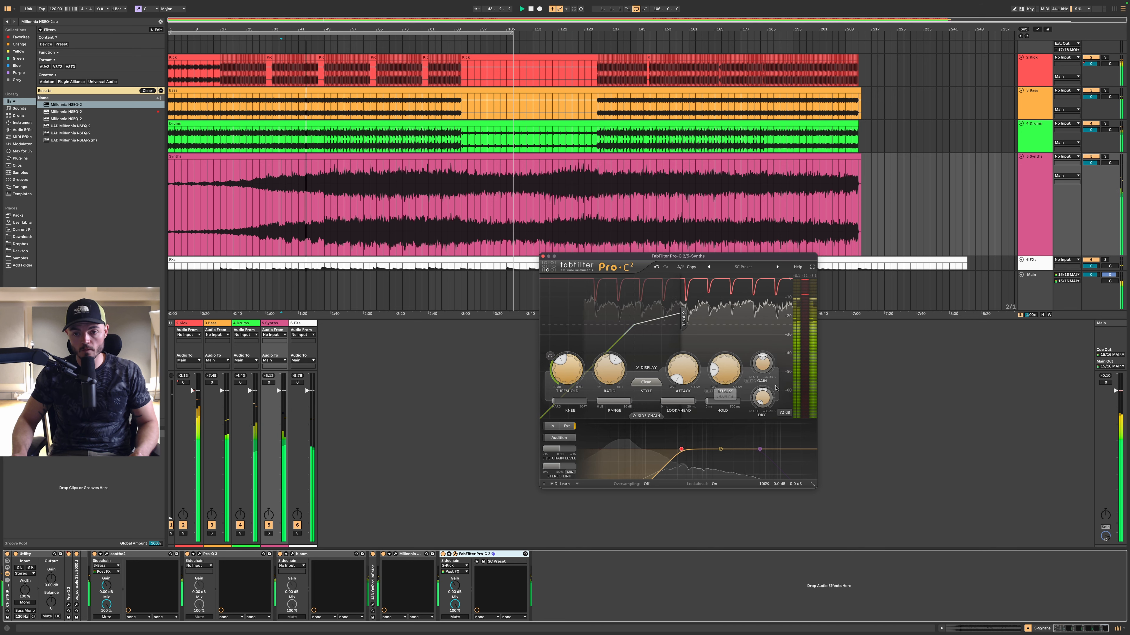
pyautogui.moveTo(728, 377)
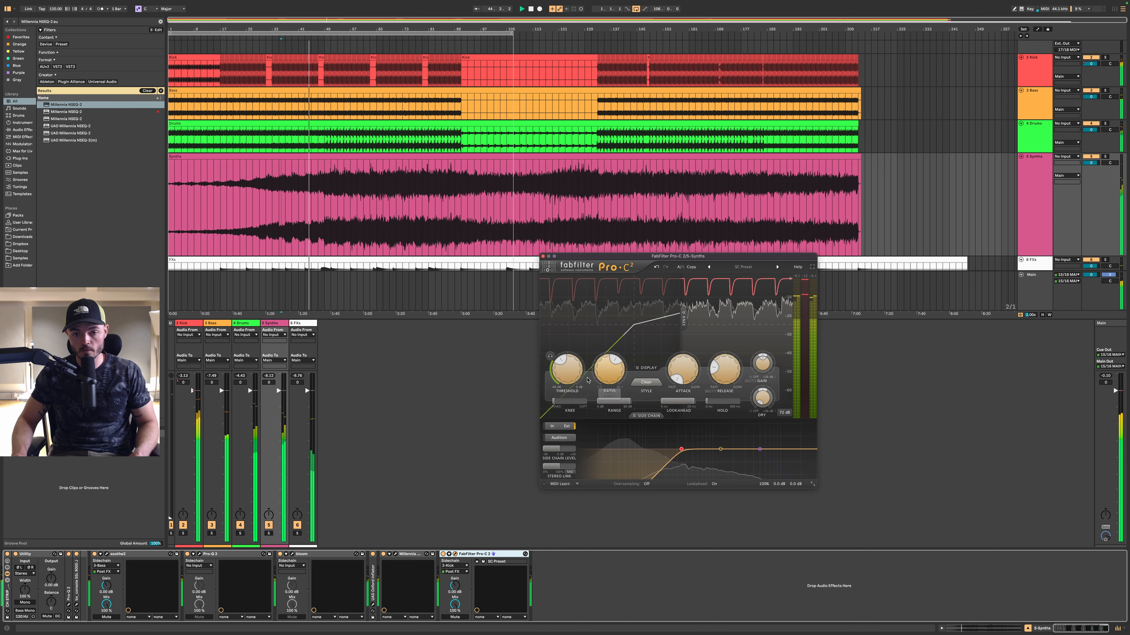
pyautogui.moveTo(578, 381)
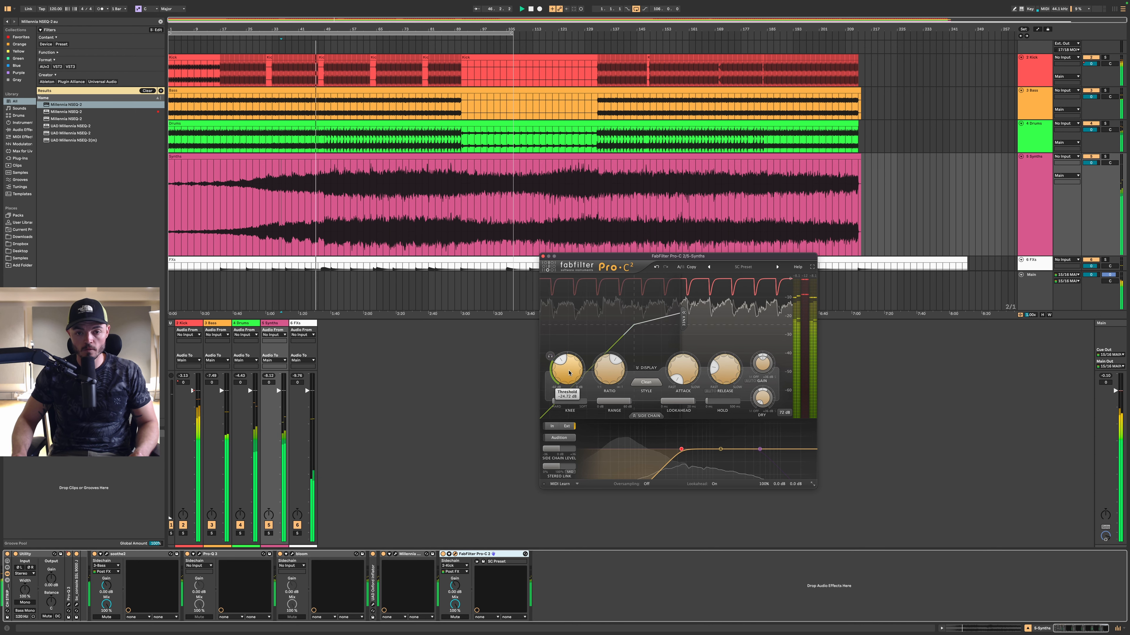
pyautogui.moveTo(578, 381); pyautogui.dragTo(577, 378)
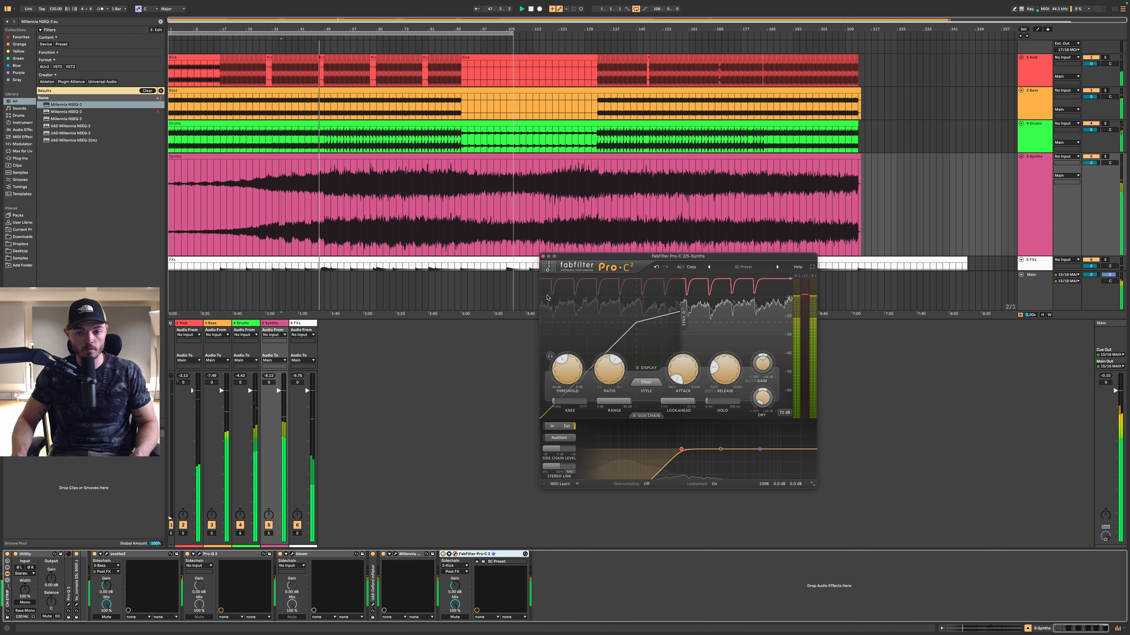
pyautogui.click(543, 257)
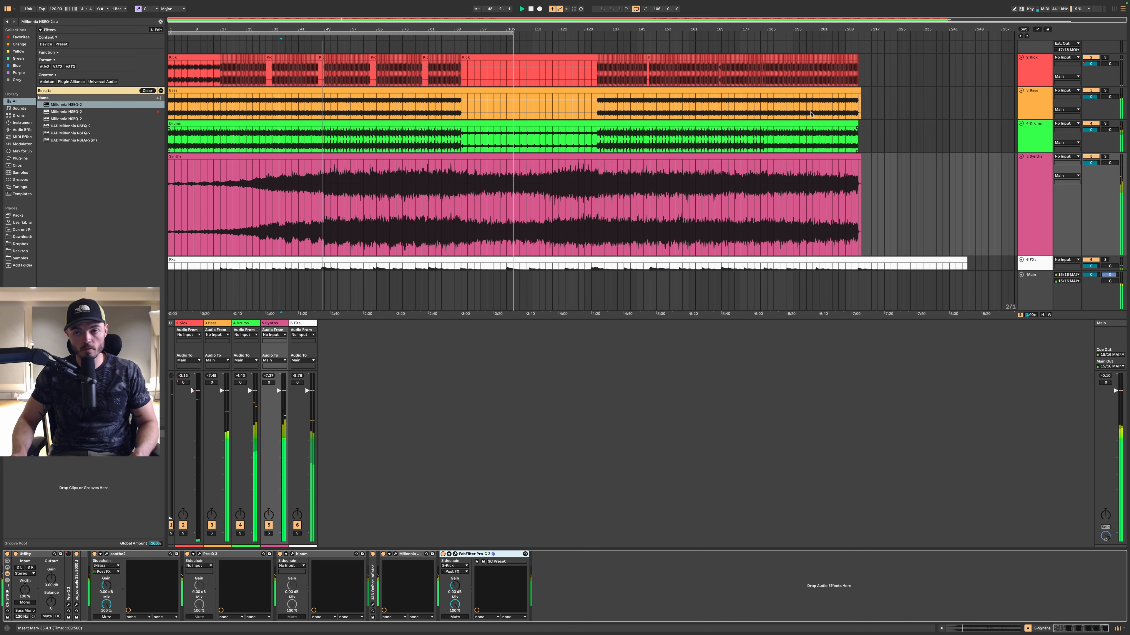
# - Reduce the Synths track's height, then search for "soothe2" and load it at the end of the FXs track's device chain
pyautogui.click(1031, 143)
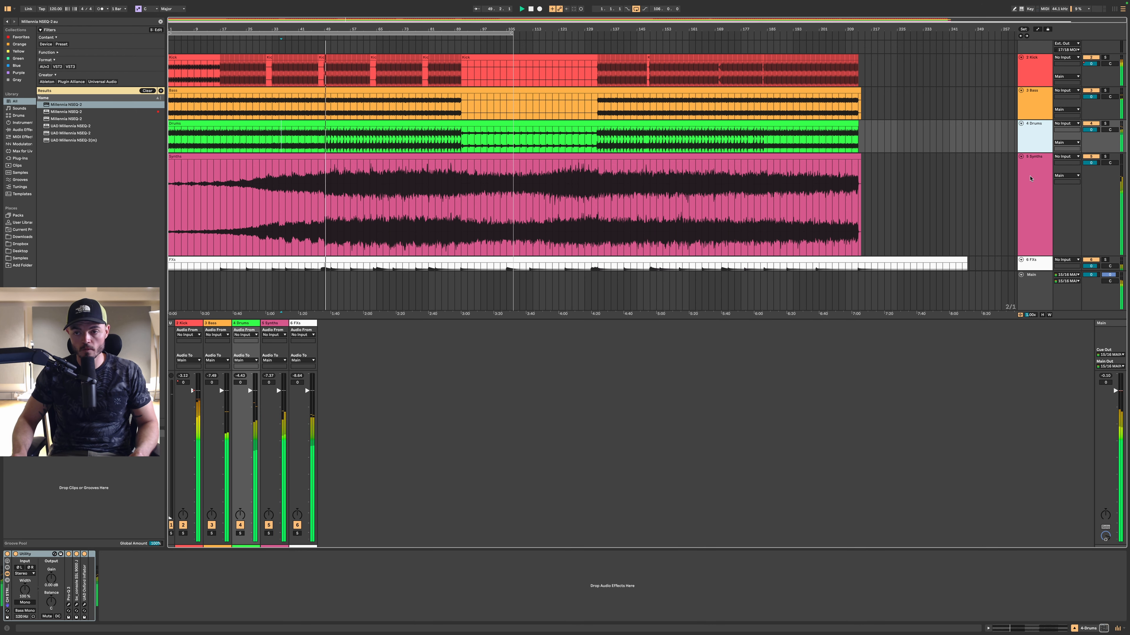
pyautogui.moveTo(1030, 257); pyautogui.dragTo(1028, 205)
pyautogui.click(1028, 225)
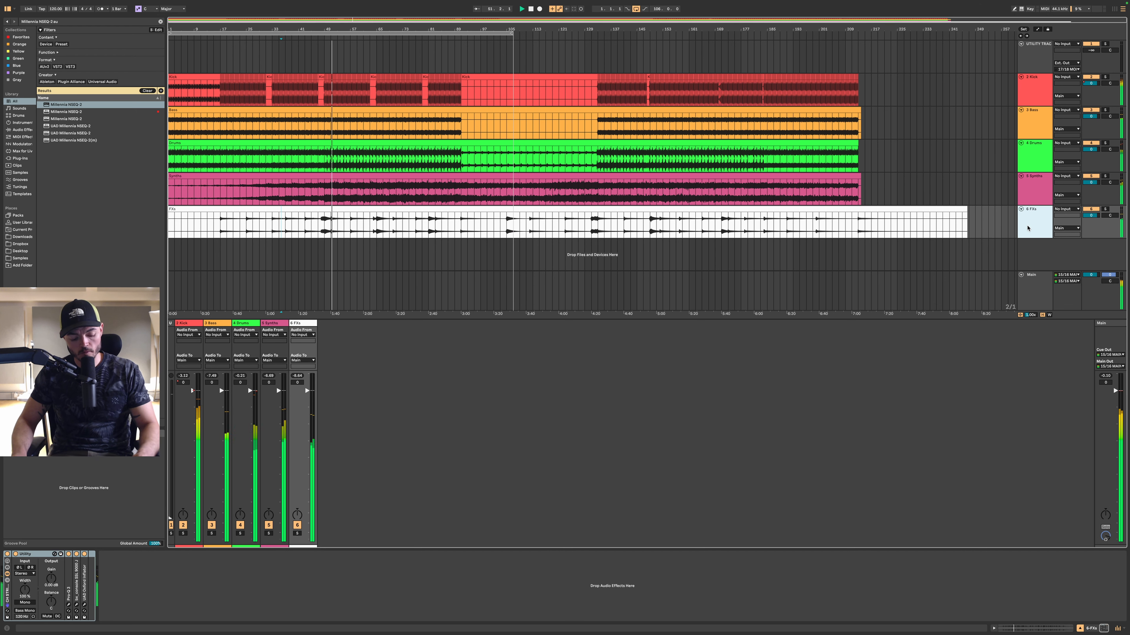
pyautogui.press('super+f')
pyautogui.write('soothe2')
pyautogui.press('Down')
pyautogui.press('Return')
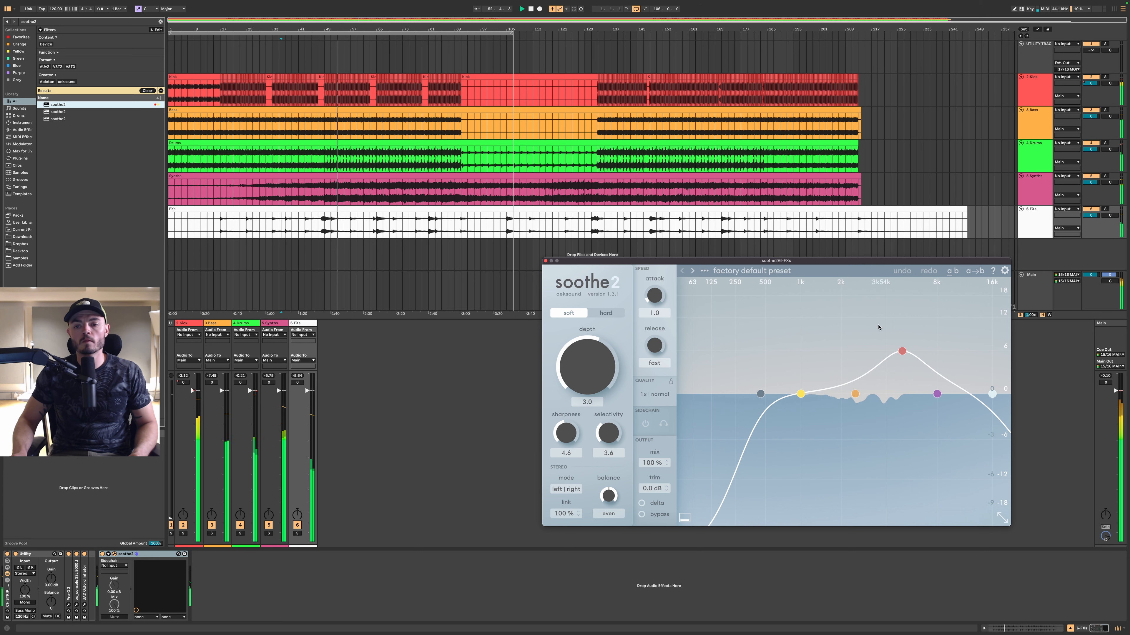
# - In soothe2, move band 3 to 3 kHz with 12 dB sensitivity, set sharpness to 5.6, and switch to mid/side with the balance shifted
pyautogui.moveTo(909, 353); pyautogui.dragTo(876, 319)
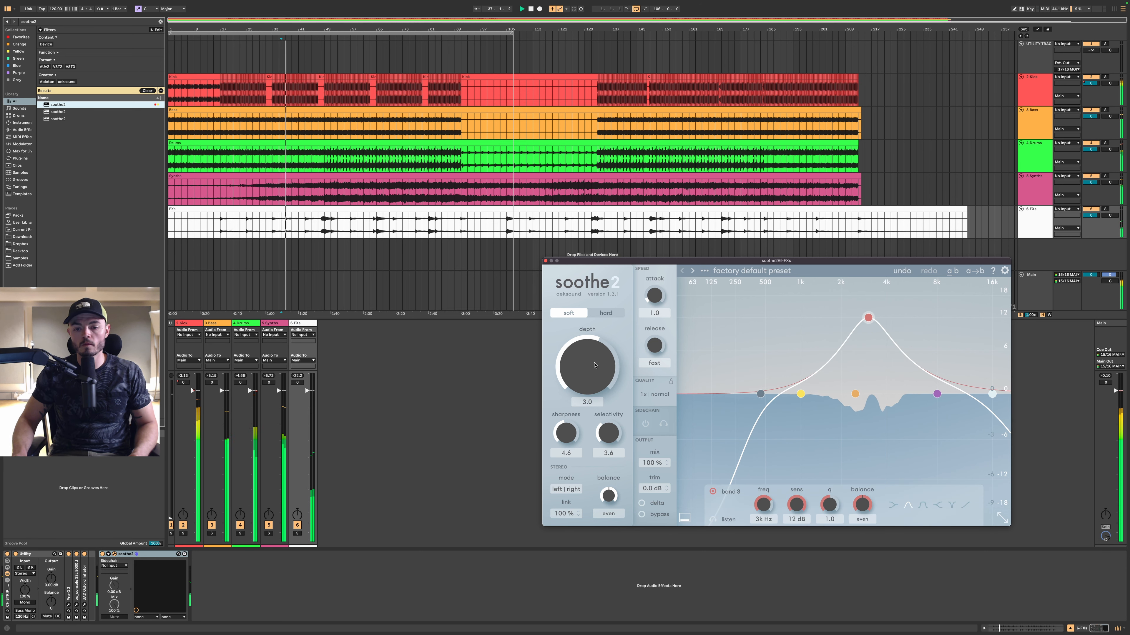
pyautogui.scroll(-1, 568, 422)
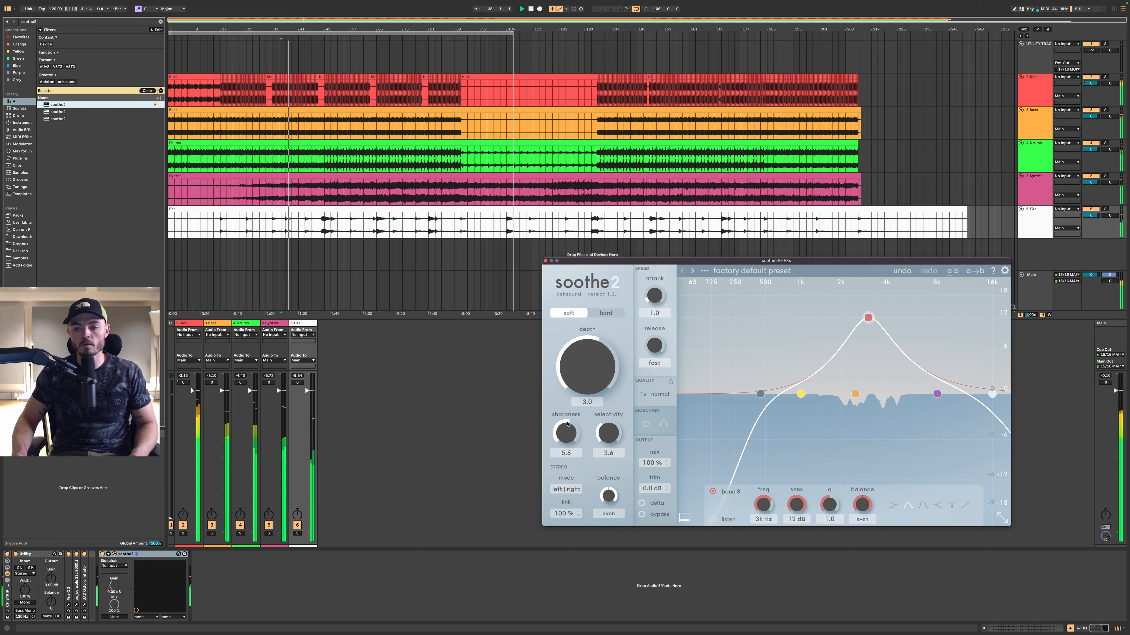
pyautogui.click(566, 490)
pyautogui.moveTo(611, 495); pyautogui.dragTo(616, 465)
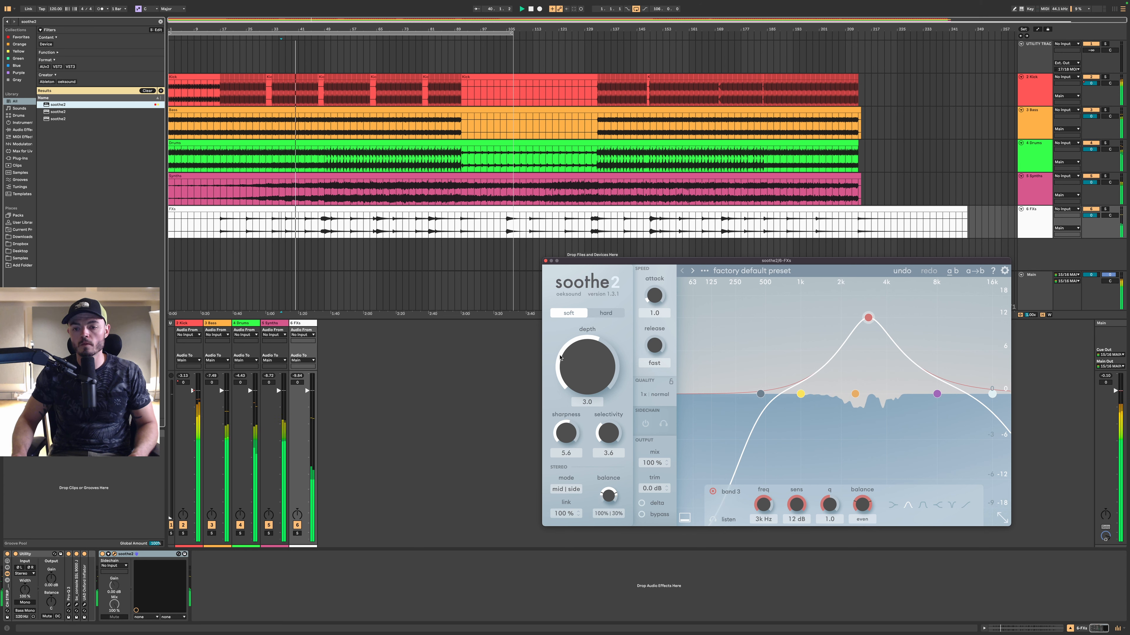
# - Play from the effect hit at bar 49, set band 3's sensitivity to 11 dB and depth to 4.1, and close soothe2
pyautogui.click(321, 219)
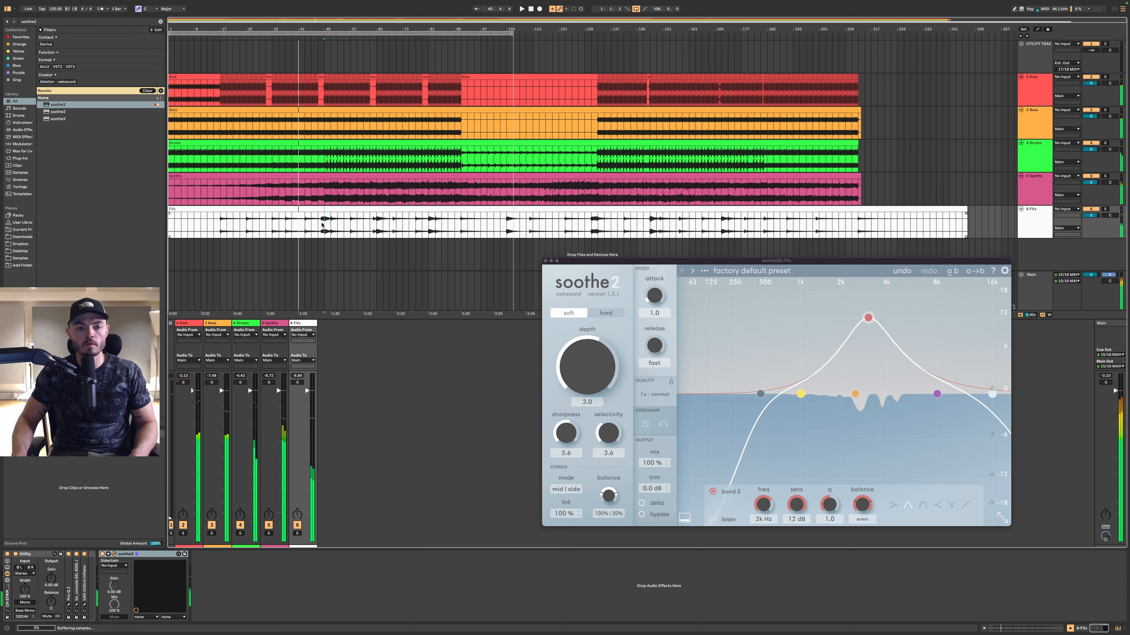
pyautogui.moveTo(867, 317); pyautogui.dragTo(867, 323)
pyautogui.moveTo(569, 390); pyautogui.dragTo(569, 380)
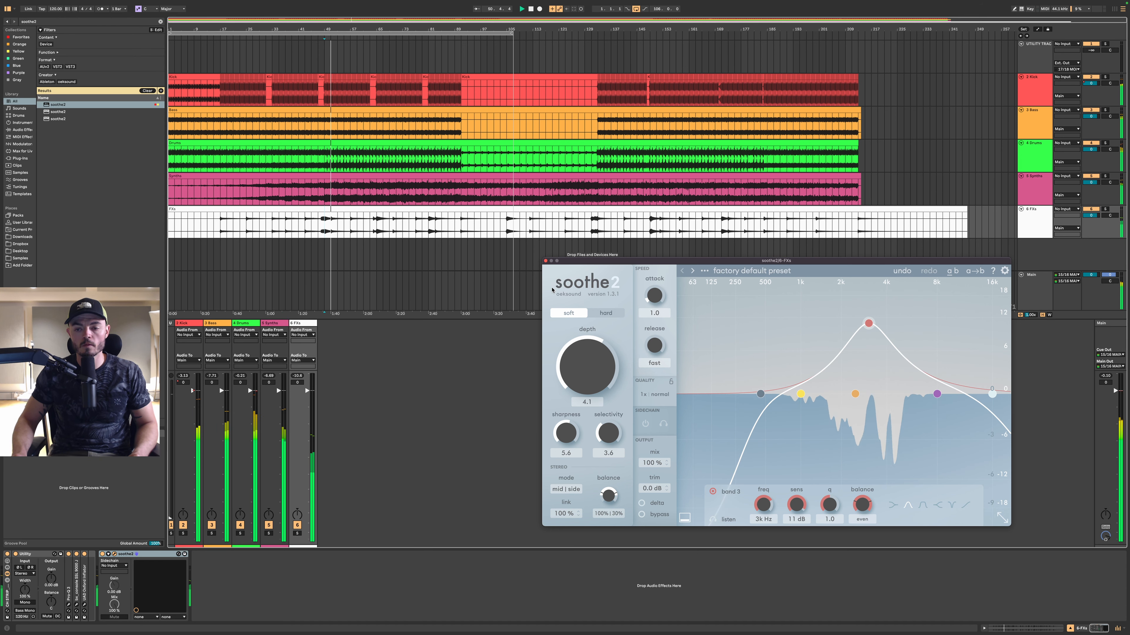
pyautogui.click(545, 261)
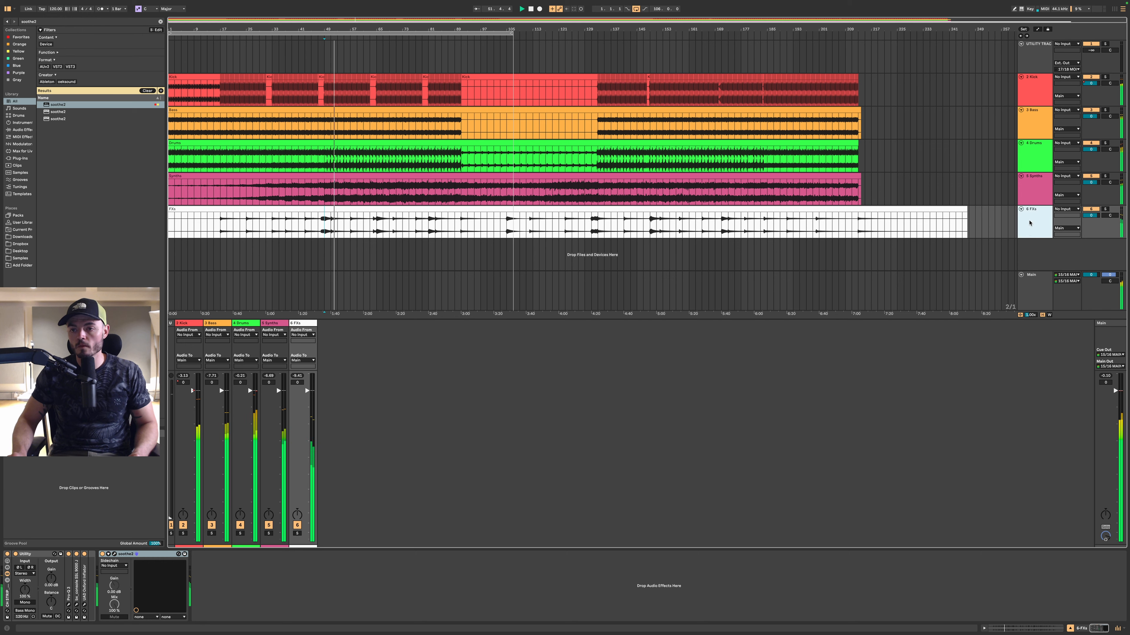
# - Look over the Synths, Drums and Main device chains, then group the Kick, Bass, Drums, Synths and FXs tracks
pyautogui.click(477, 175)
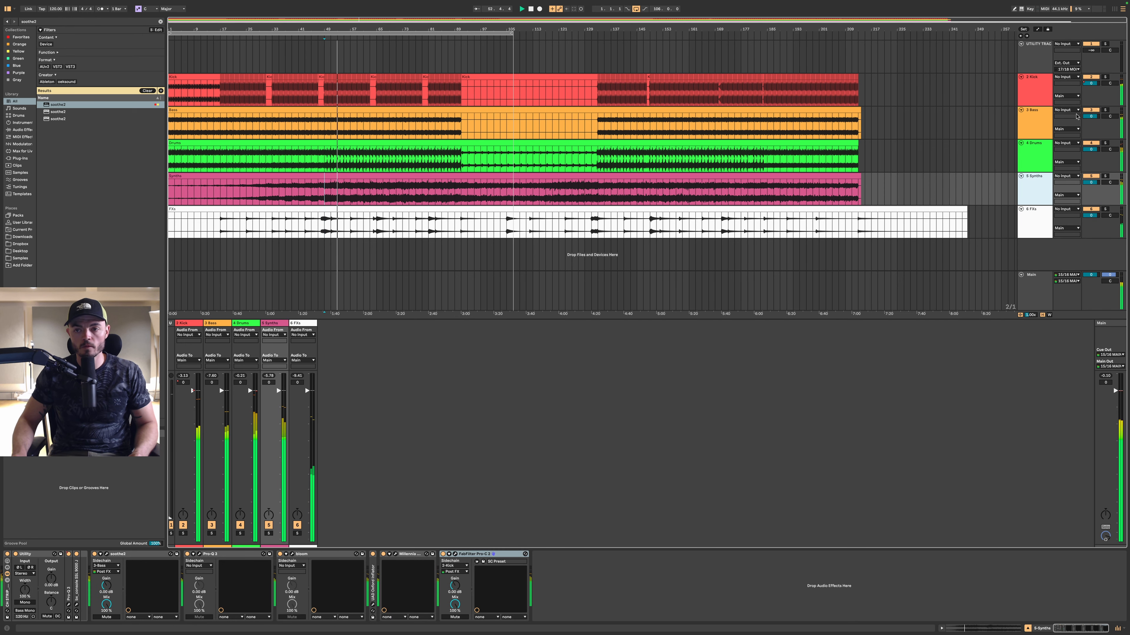
pyautogui.click(1033, 159)
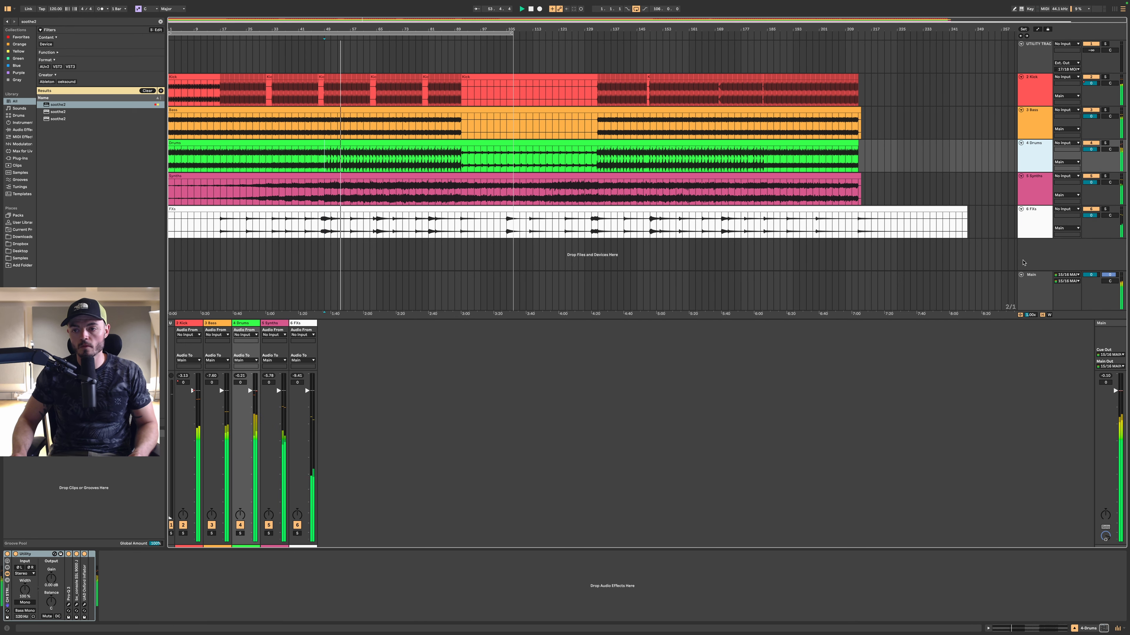
pyautogui.click(1031, 297)
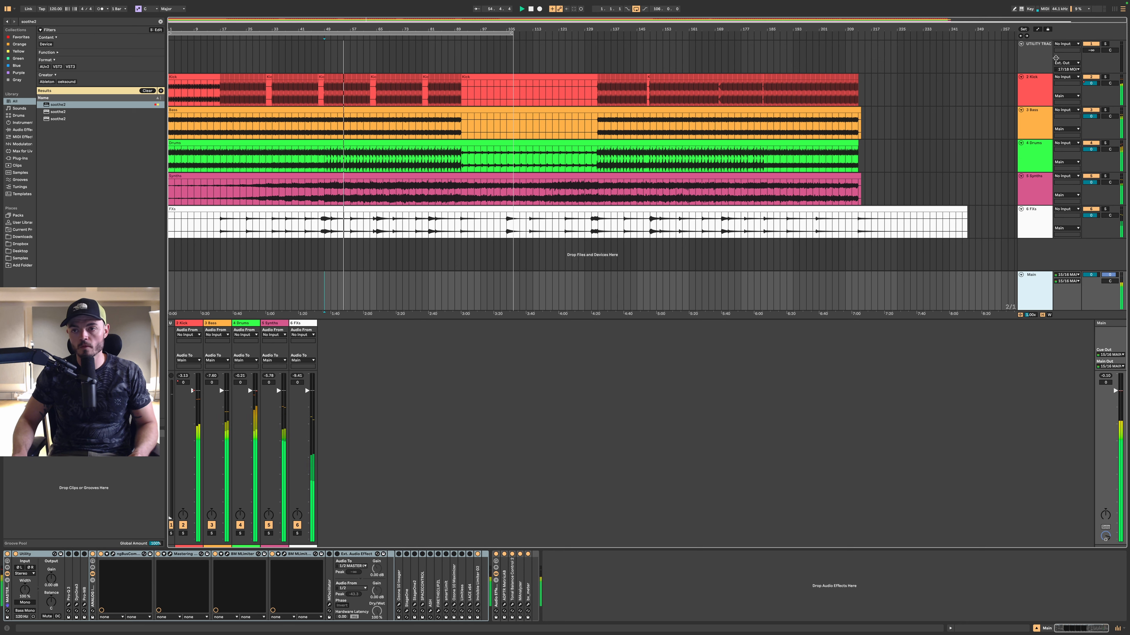
pyautogui.click(1034, 89)
pyautogui.keyDown('shift'); pyautogui.click(1039, 218); pyautogui.keyUp('shift')
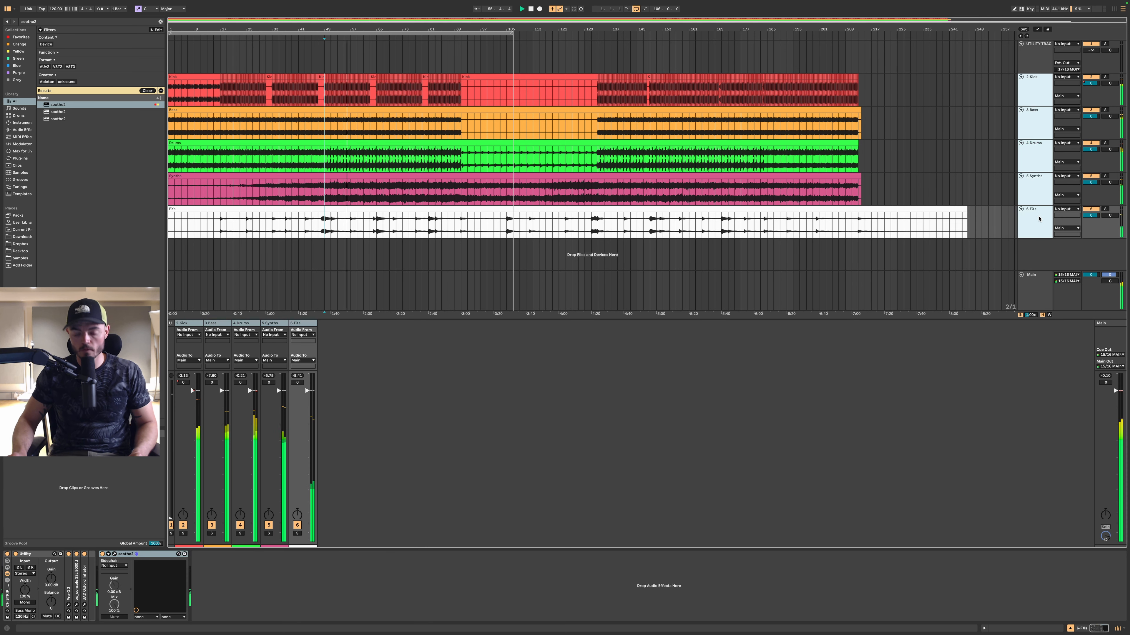
pyautogui.press('super+g')
# - Rename the new group PREMASTER, lower its volume to -4.2 dB and restart playback
pyautogui.click(1032, 82)
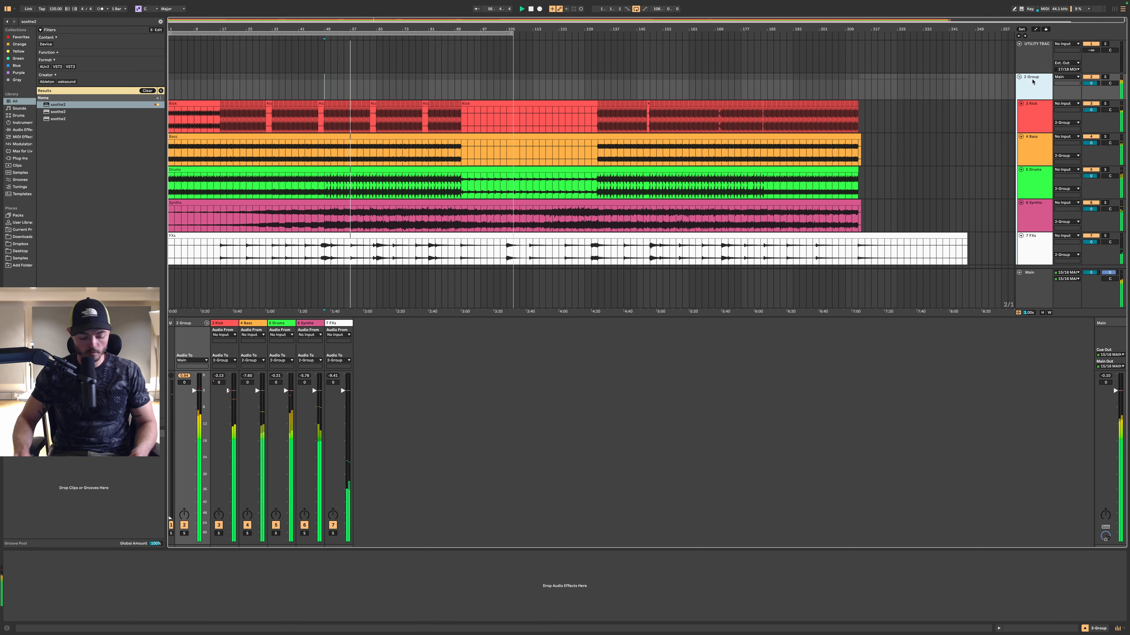
pyautogui.write('PREMASTER')
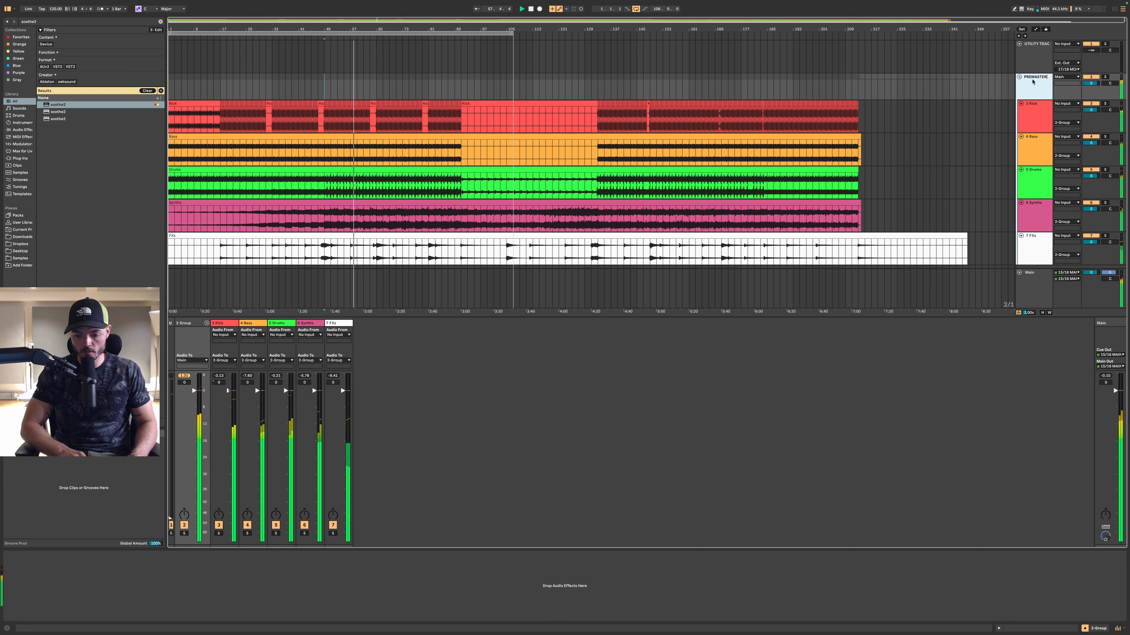
pyautogui.press('Return')
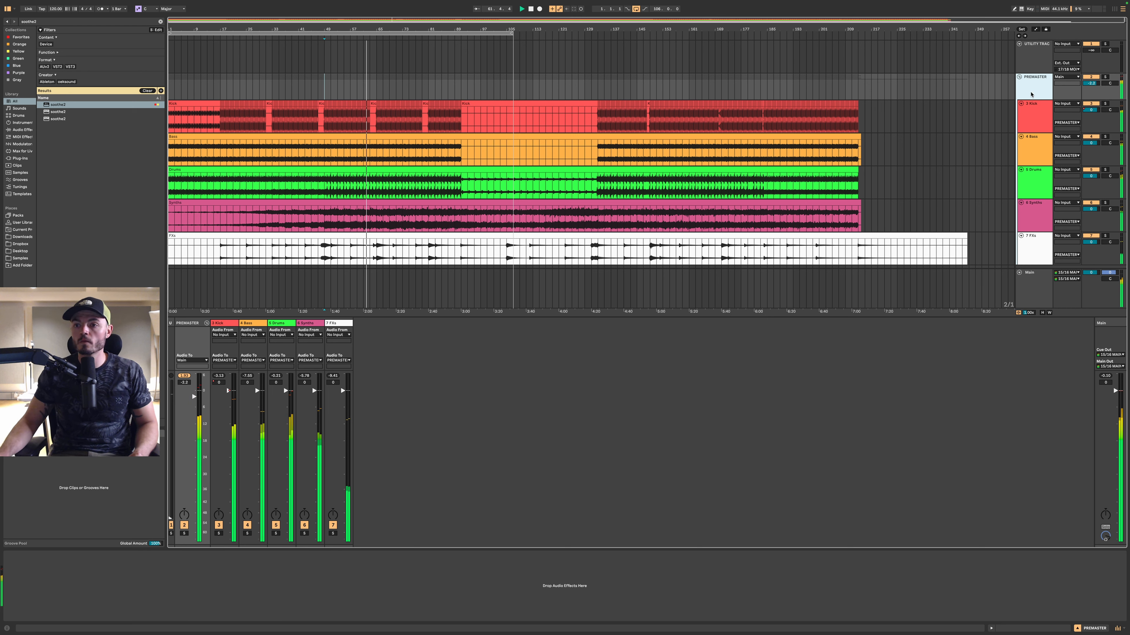
pyautogui.click(198, 324)
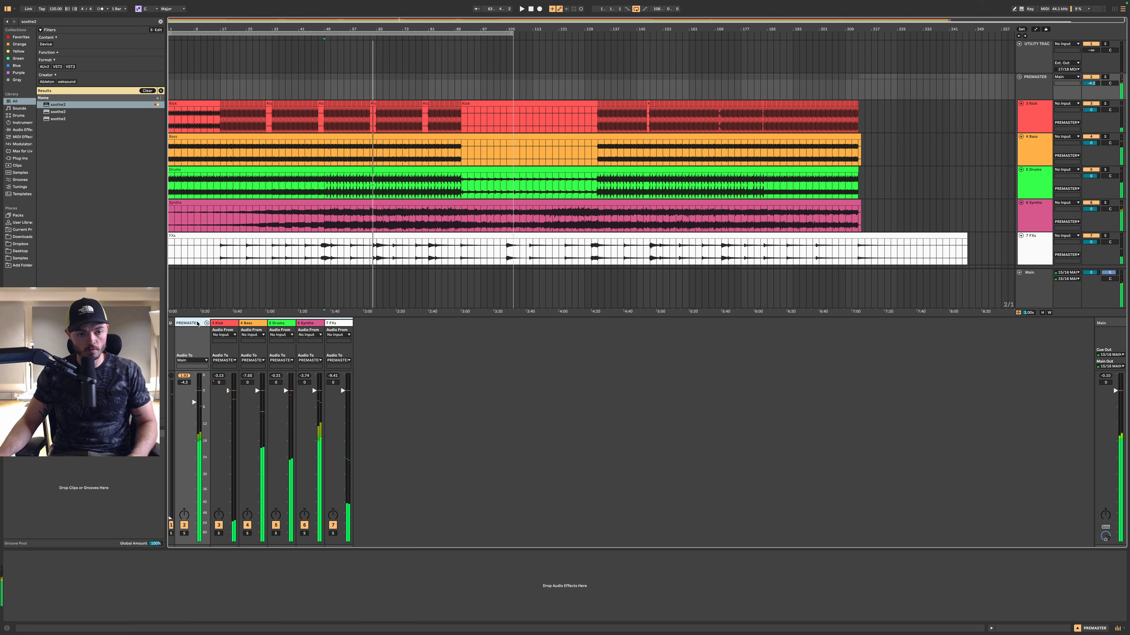
pyautogui.press('space')
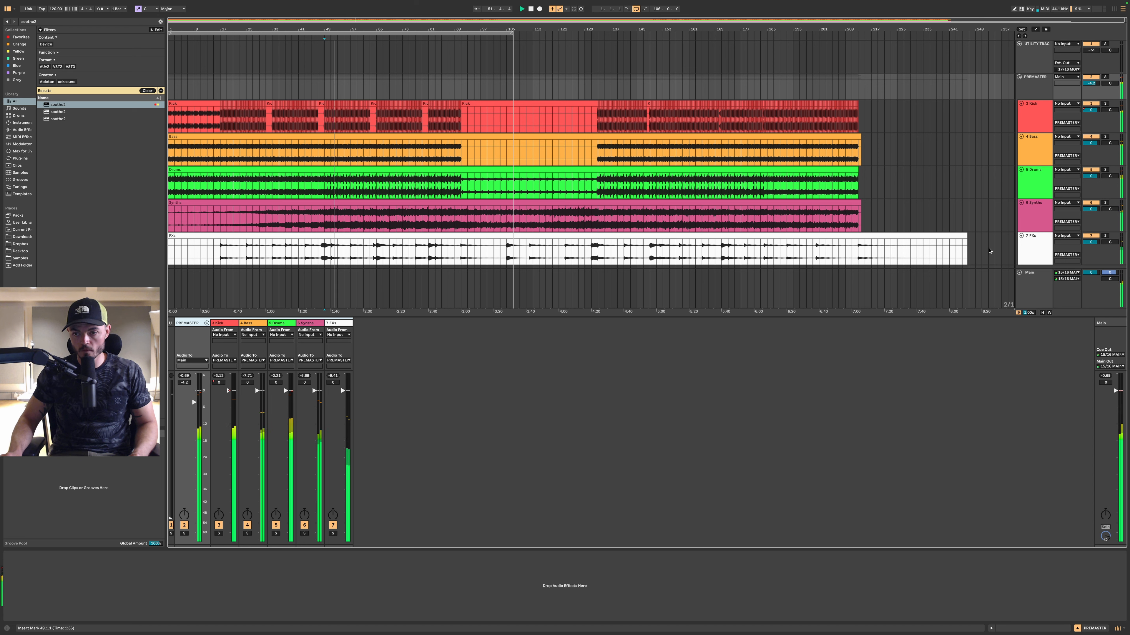
# - Search for "LIMITLESS AU", load Limitless at the end of the FXs chain, switch it to setting B and lower its threshold and ceiling
pyautogui.click(1031, 247)
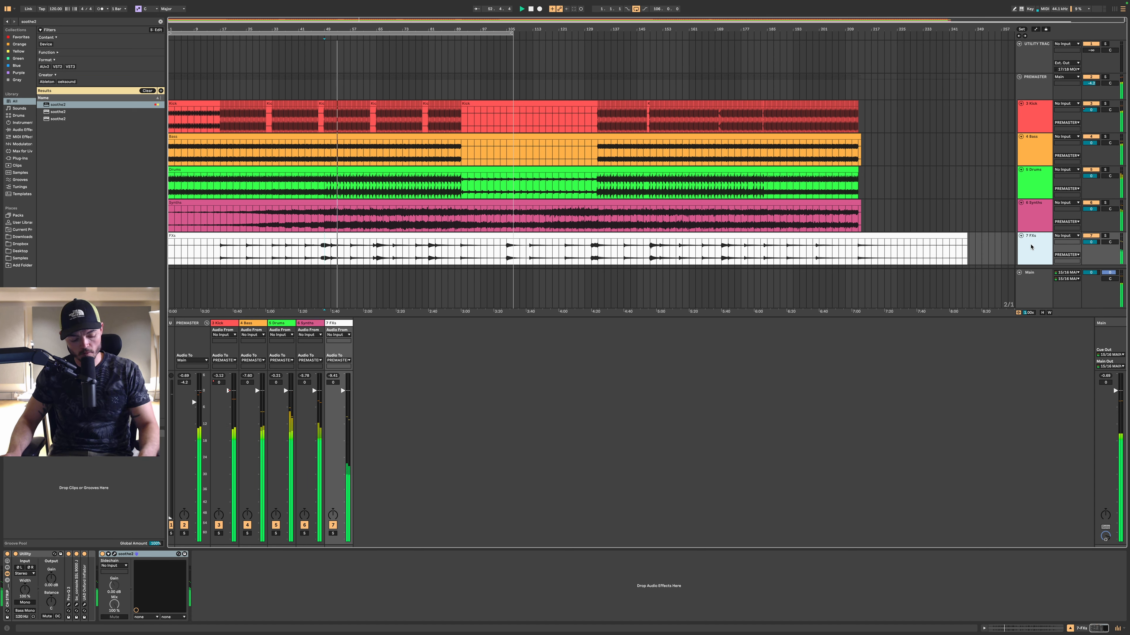
pyautogui.press('super+f')
pyautogui.write('LIMITLESS AU')
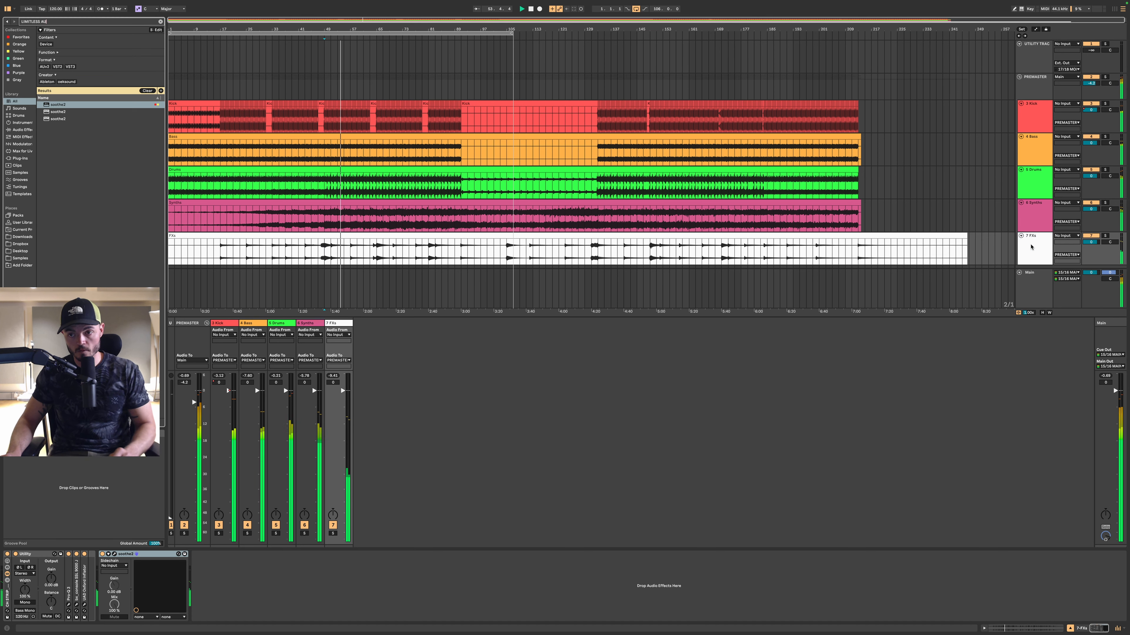
pyautogui.press('Down')
pyautogui.press('Return')
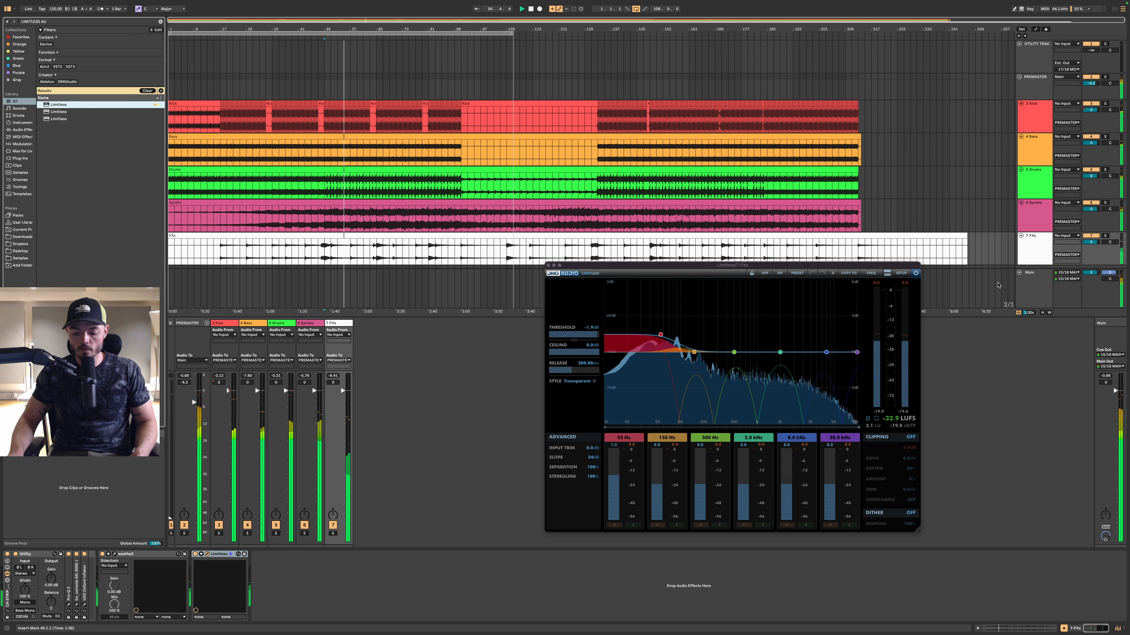
pyautogui.click(833, 275)
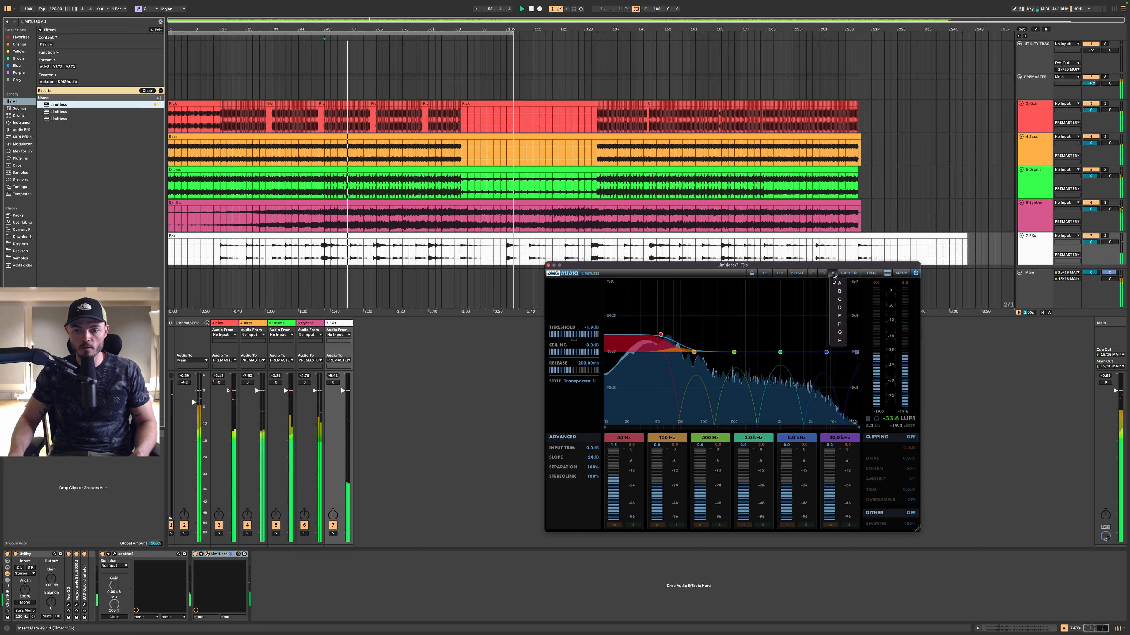
pyautogui.click(838, 290)
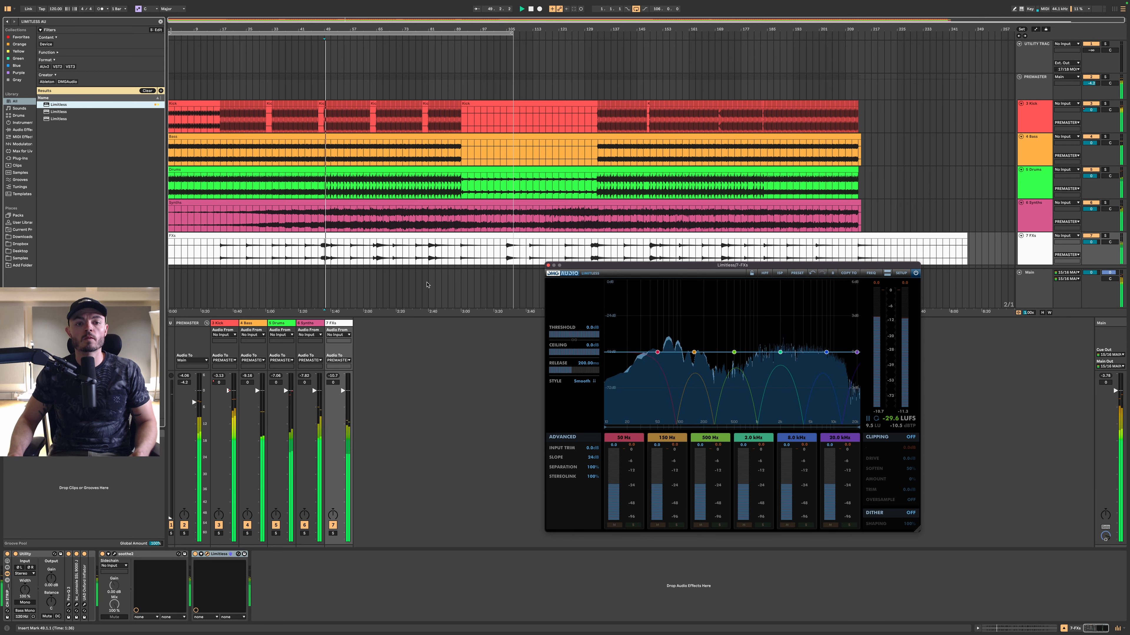
# - Add a low cut at about 188 Hz in the FXs track's Pro-Q 3, then close the Pro-Q 3 and Limitless windows
pyautogui.click(68, 605)
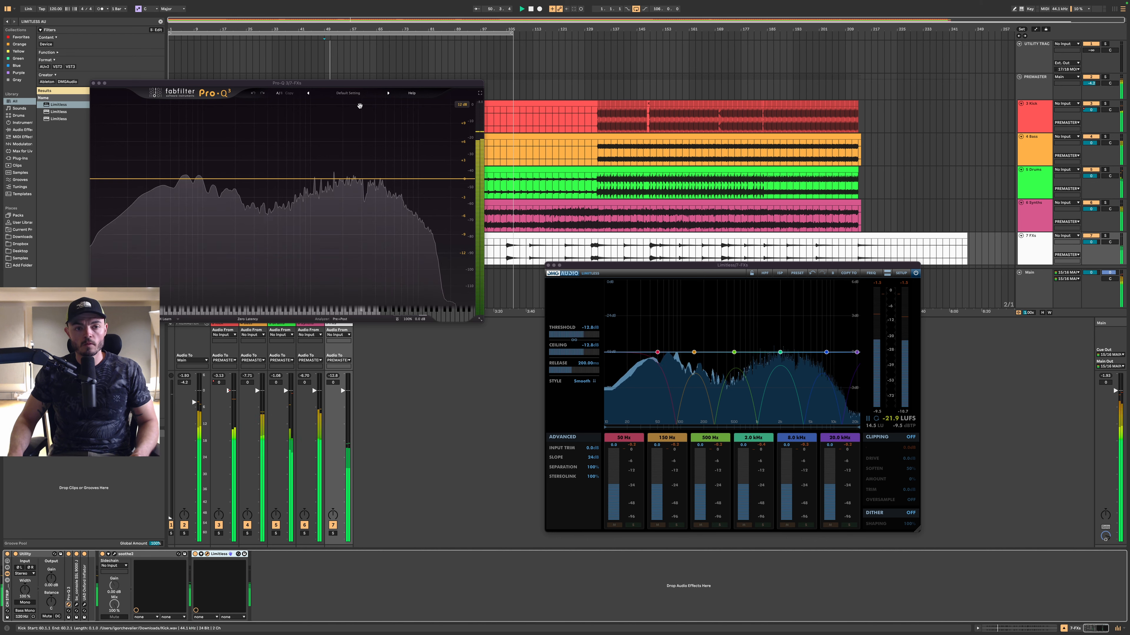
pyautogui.moveTo(107, 179); pyautogui.dragTo(232, 180)
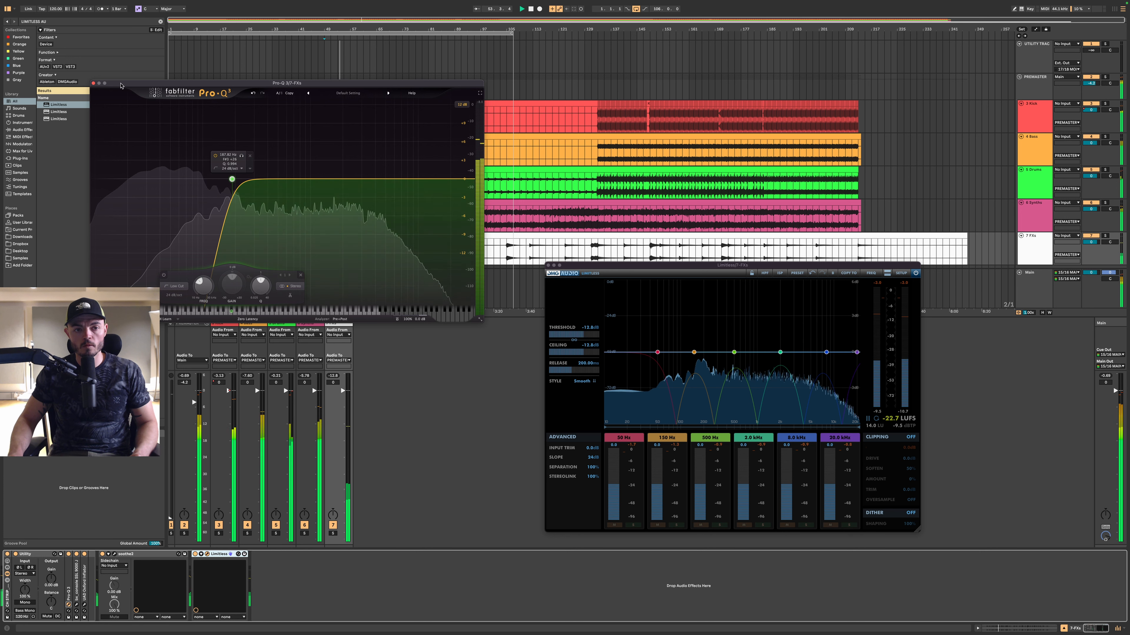
pyautogui.click(94, 84)
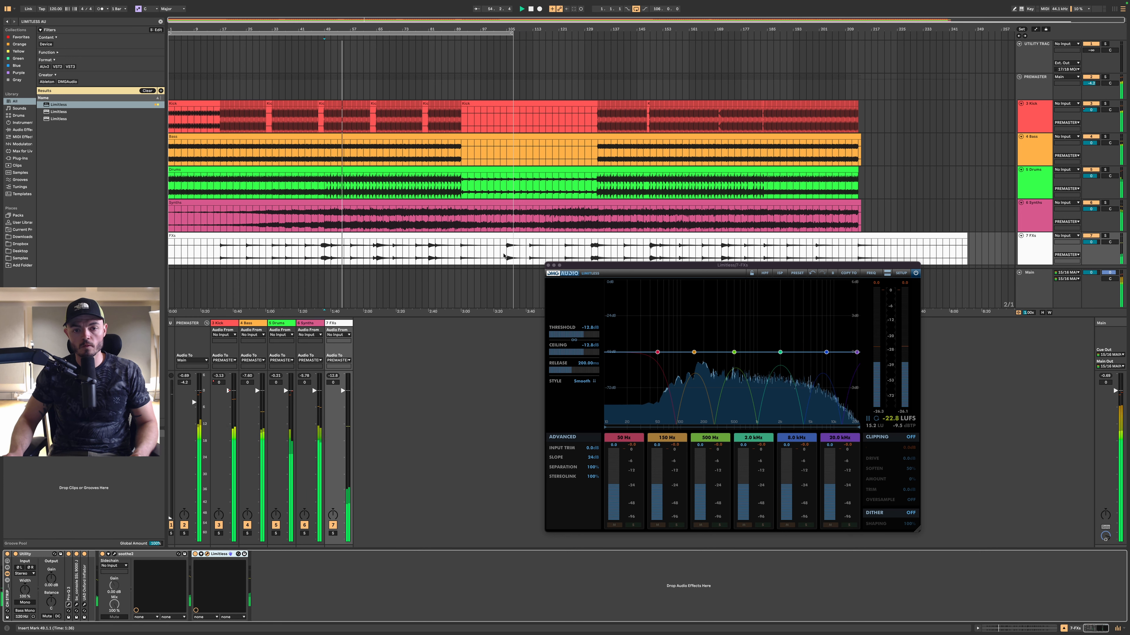
pyautogui.click(548, 266)
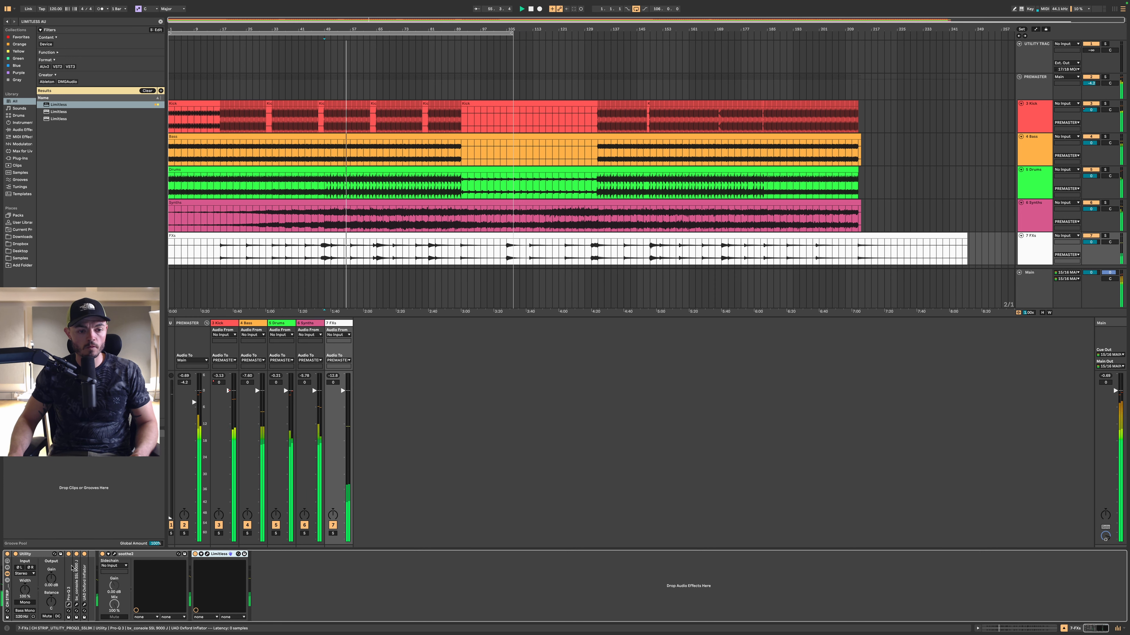
# - Show the automation lane for the Pro-Q 3 Device On parameter on the FXs track
pyautogui.rightClick(69, 555)
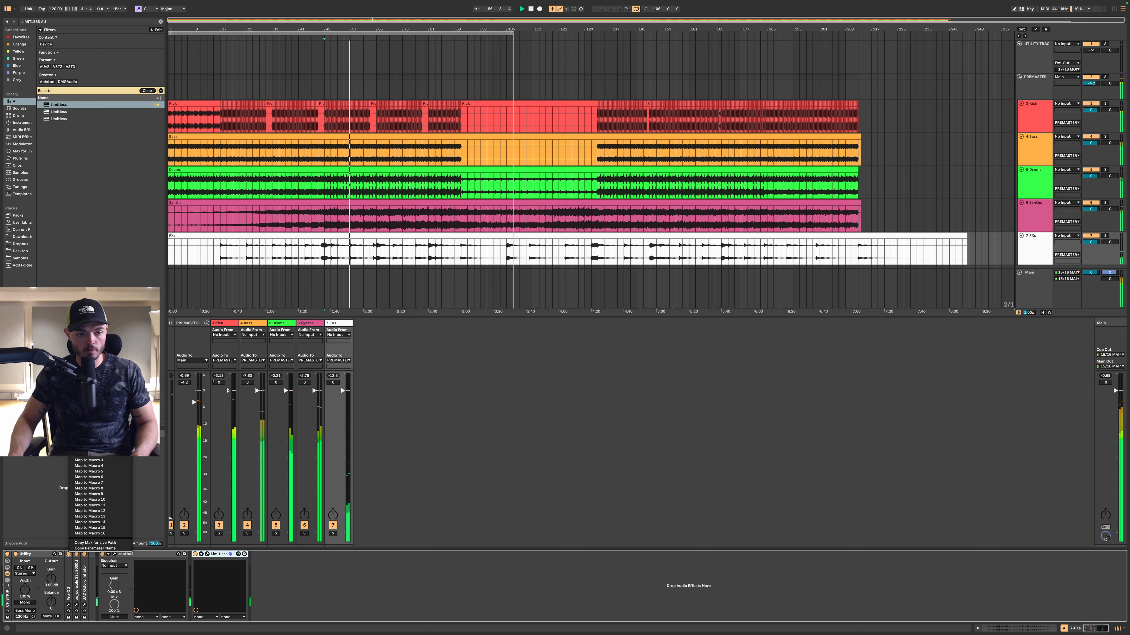
pyautogui.click(93, 419)
pyautogui.scroll(5, 510, 263)
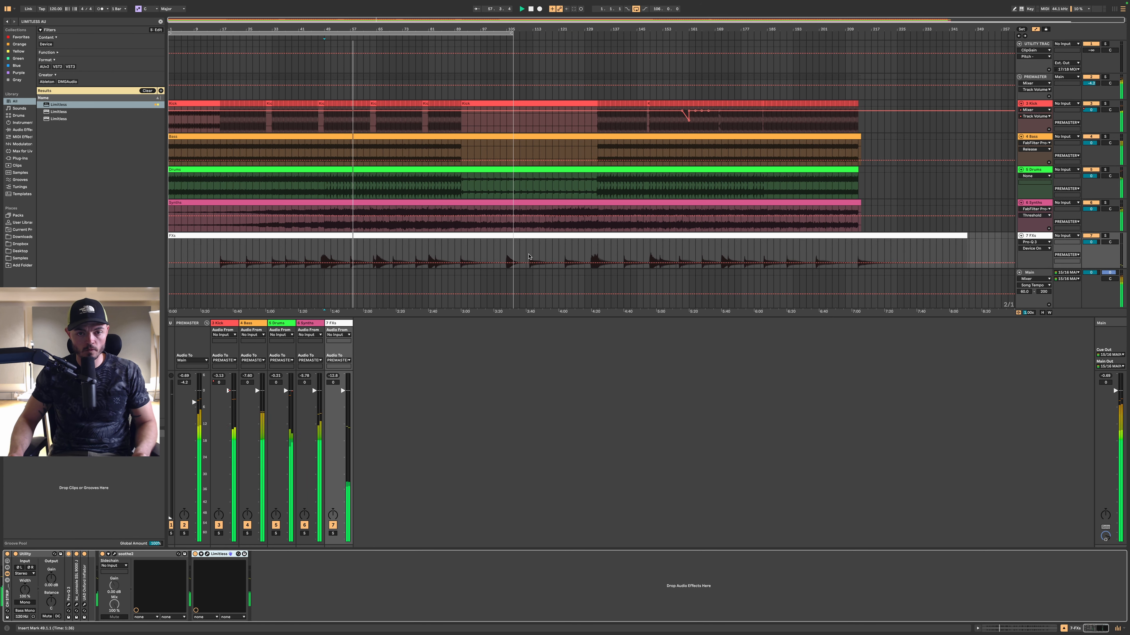
pyautogui.scroll(-3, 510, 264)
pyautogui.scroll(-2, 510, 264)
pyautogui.click(464, 190)
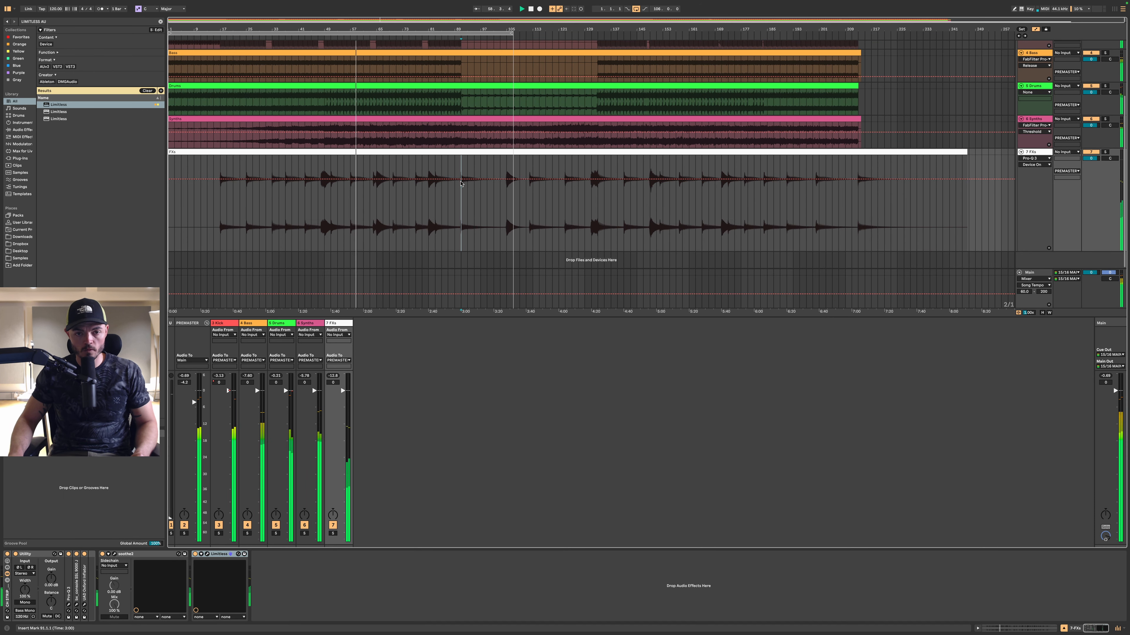
# - Draw automation switching the FXs track's Pro-Q 3 off during the kickless break and after the other tracks end, then hide automation and fit the tracks
pyautogui.press('b')
pyautogui.moveTo(470, 186)
pyautogui.mouseDown()
pyautogui.moveTo(465, 227)
pyautogui.moveTo(603, 227)
pyautogui.mouseUp()
pyautogui.scroll(5, 467, 228)
pyautogui.scroll(-5, 468, 226)
pyautogui.moveTo(887, 205)
pyautogui.mouseDown()
pyautogui.moveTo(885, 226)
pyautogui.moveTo(1032, 225)
pyautogui.mouseUp()
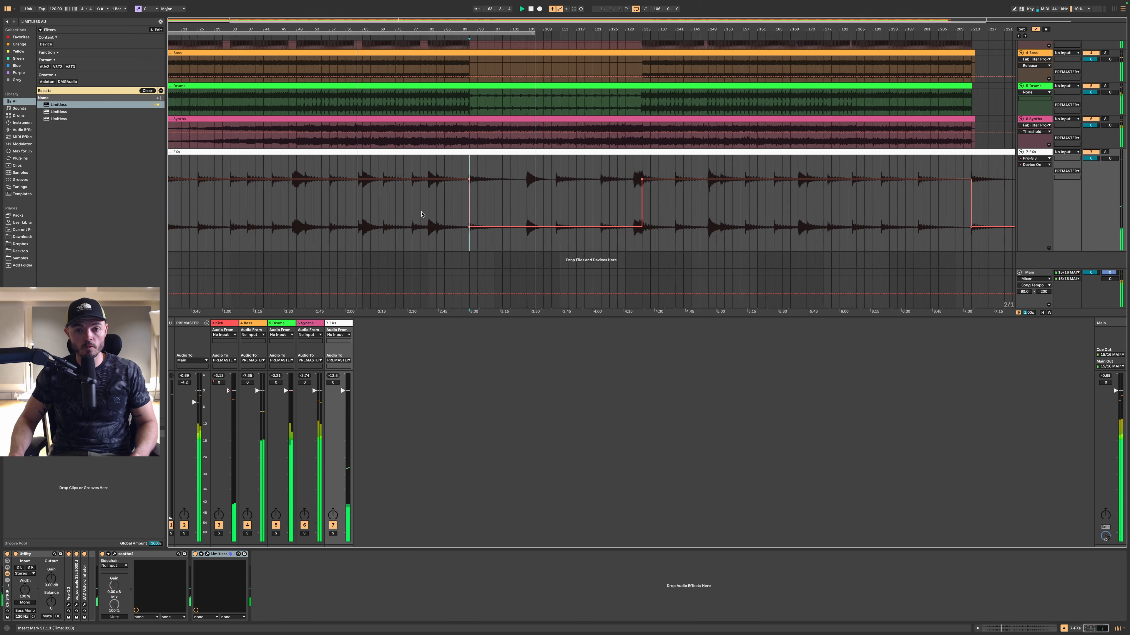
pyautogui.press('a')
pyautogui.press('h')
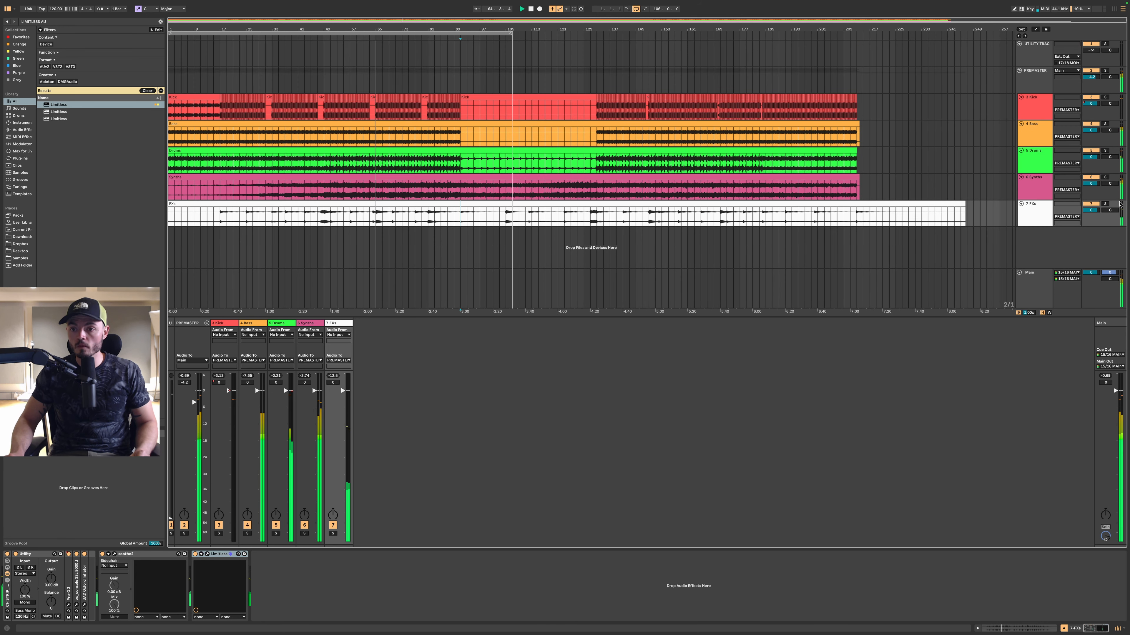
# - Load Newfangled Saturate on the Drums track, set drive to about 6.1 dB with a fully hard clipper shape and automatic output, then close it
pyautogui.click(1041, 186)
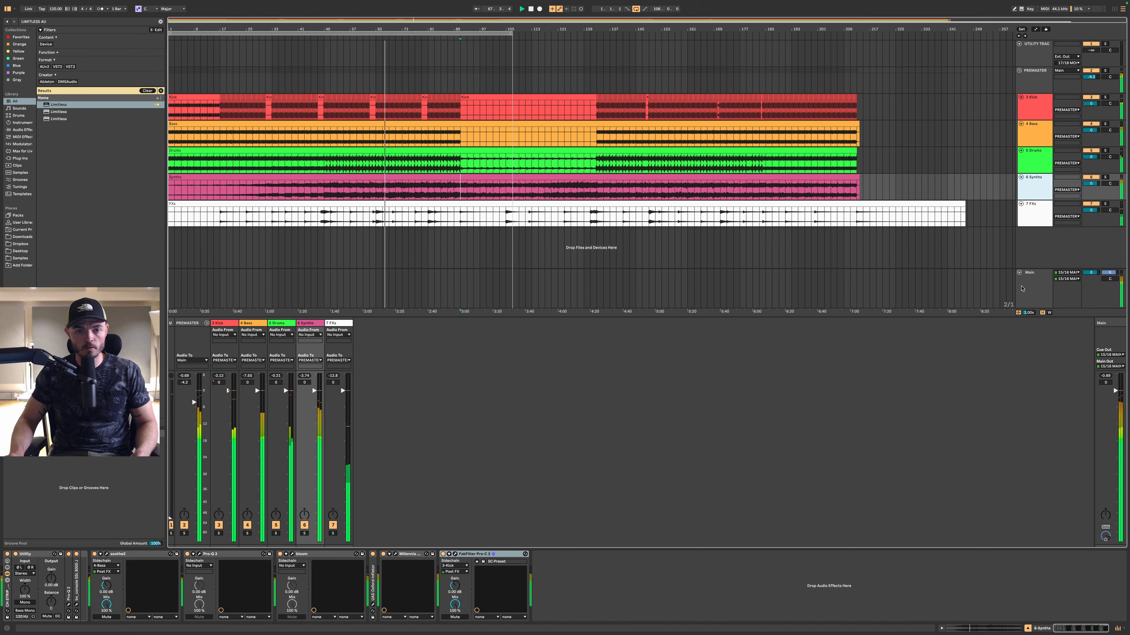
pyautogui.click(1028, 157)
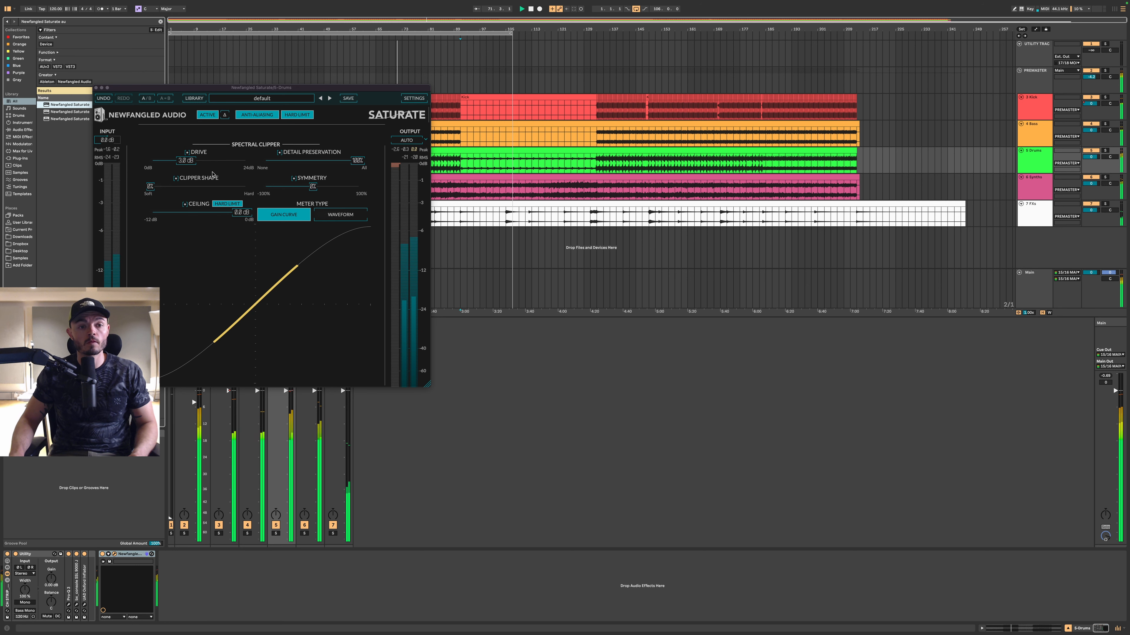
pyautogui.moveTo(185, 161)
pyautogui.mouseDown()
pyautogui.moveTo(153, 161)
pyautogui.moveTo(165, 188)
pyautogui.moveTo(244, 187)
pyautogui.moveTo(162, 161)
pyautogui.moveTo(199, 165)
pyautogui.mouseUp()
pyautogui.click(415, 141)
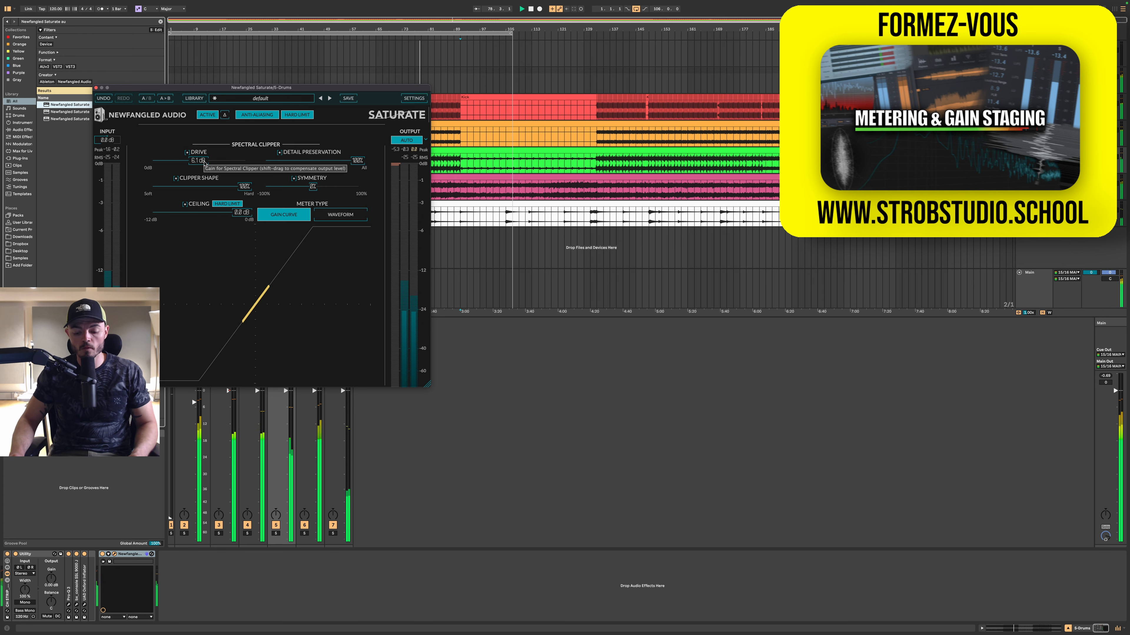
pyautogui.click(96, 87)
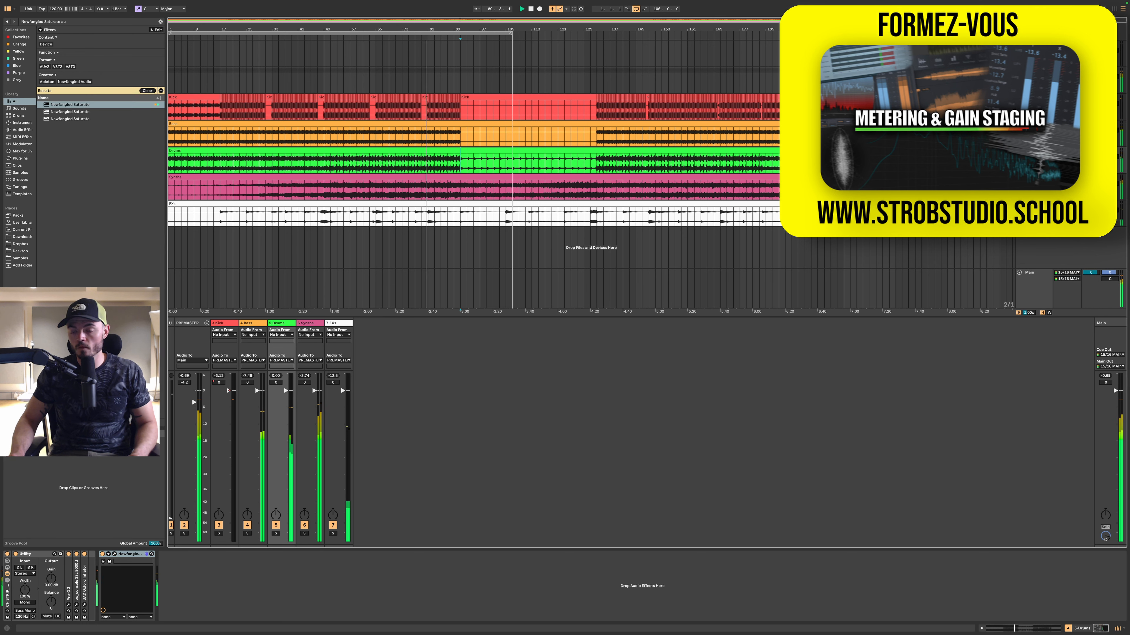
# - Stop playback and colour the PREMASTER group track white
pyautogui.click(1043, 274)
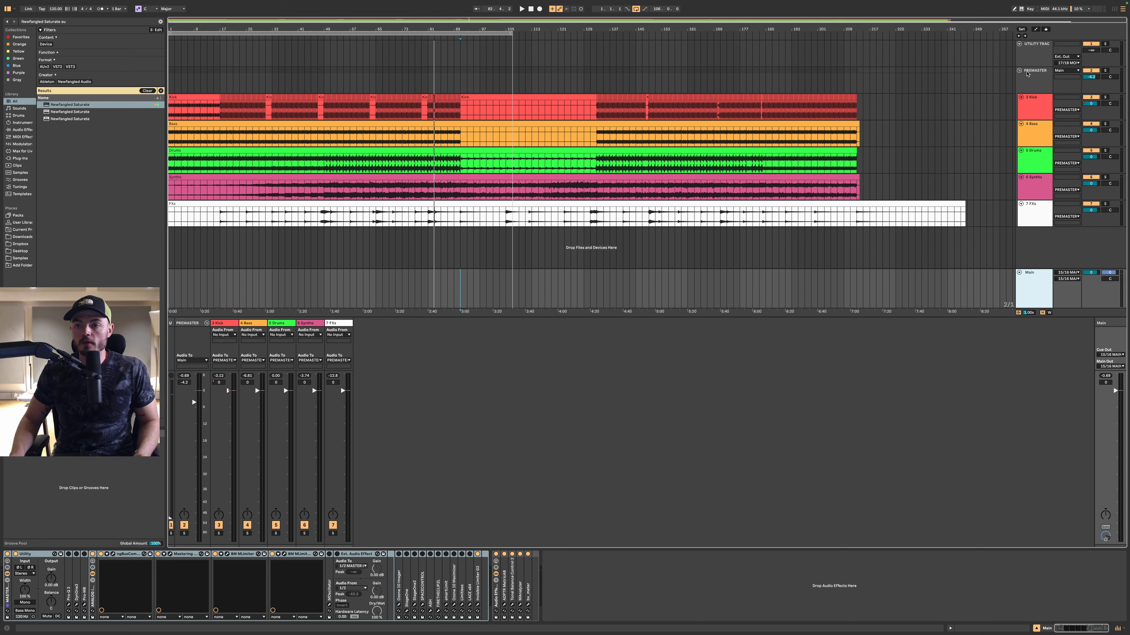
pyautogui.click(1034, 80)
pyautogui.rightClick(1034, 80)
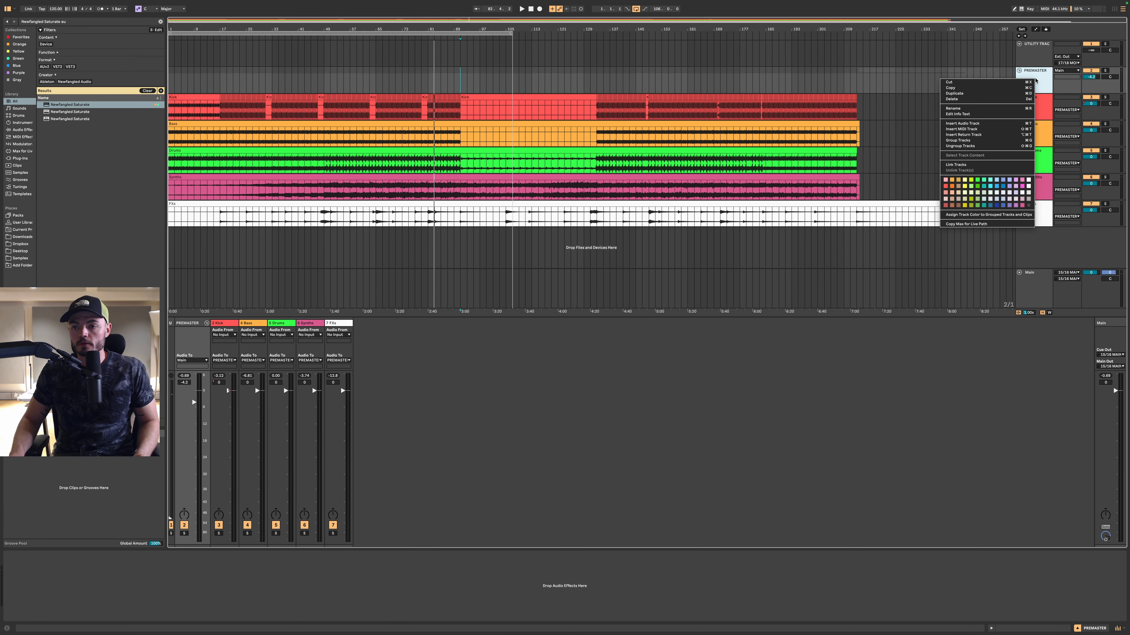
pyautogui.click(1028, 192)
pyautogui.click(1039, 79)
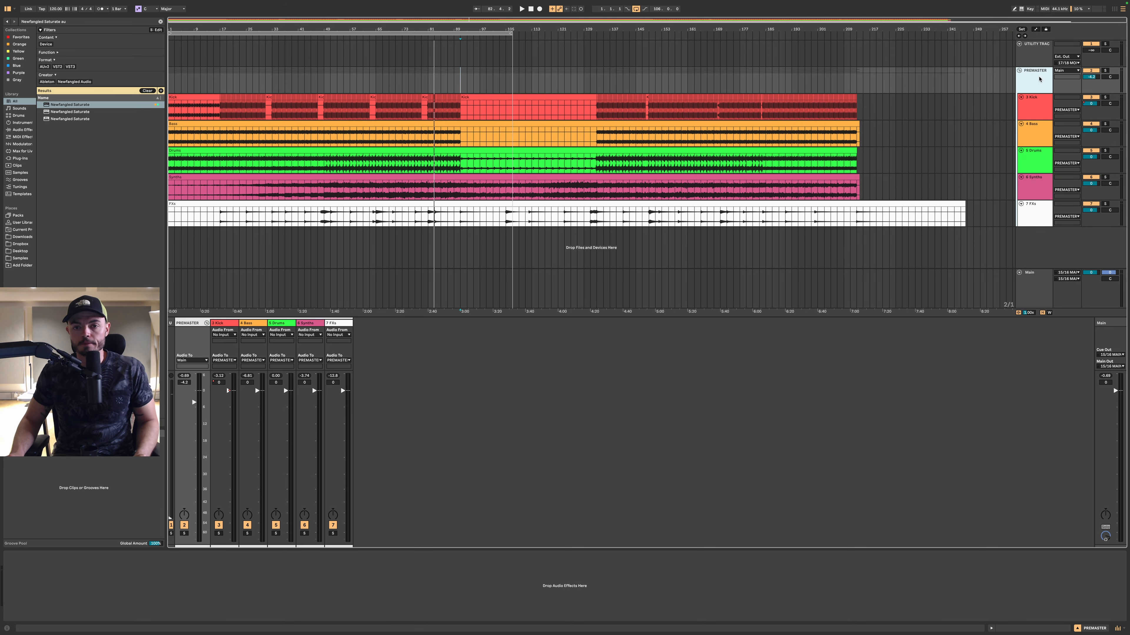
pyautogui.click(548, 109)
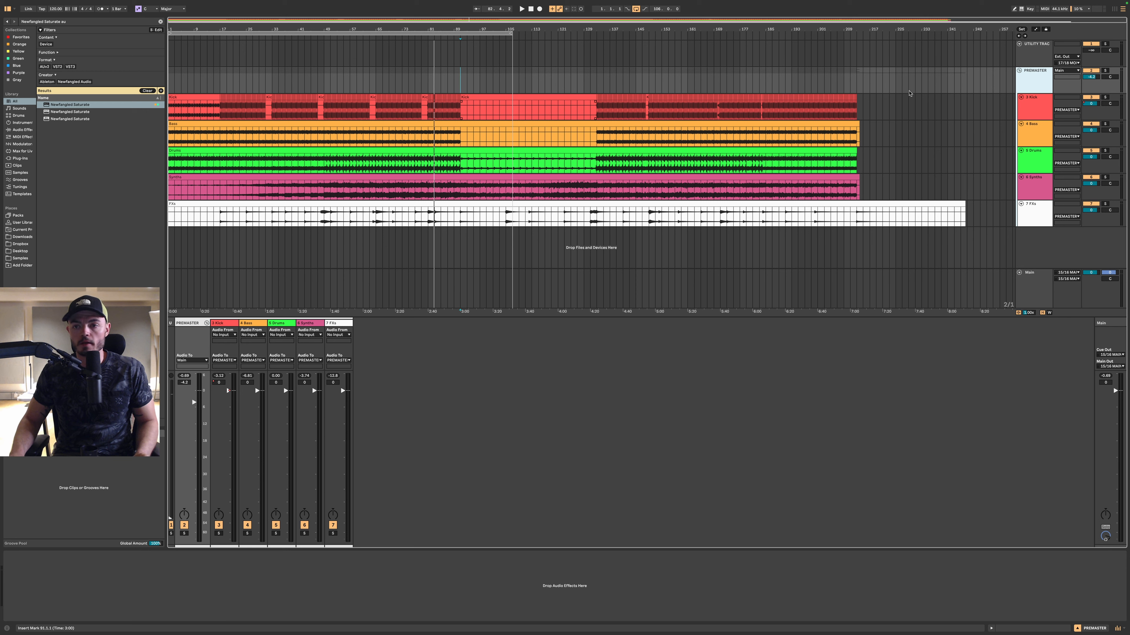
pyautogui.click(1042, 118)
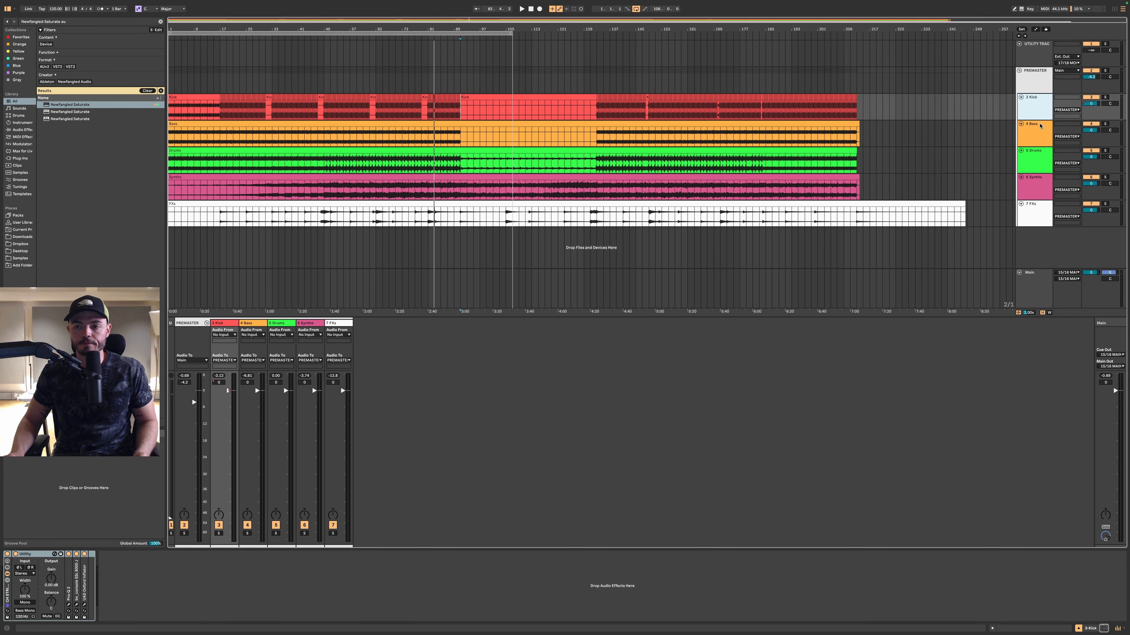
# - Open DynOne from the Main track's mastering chain, audition the break through it and move its window clear of the mixer
pyautogui.click(1037, 290)
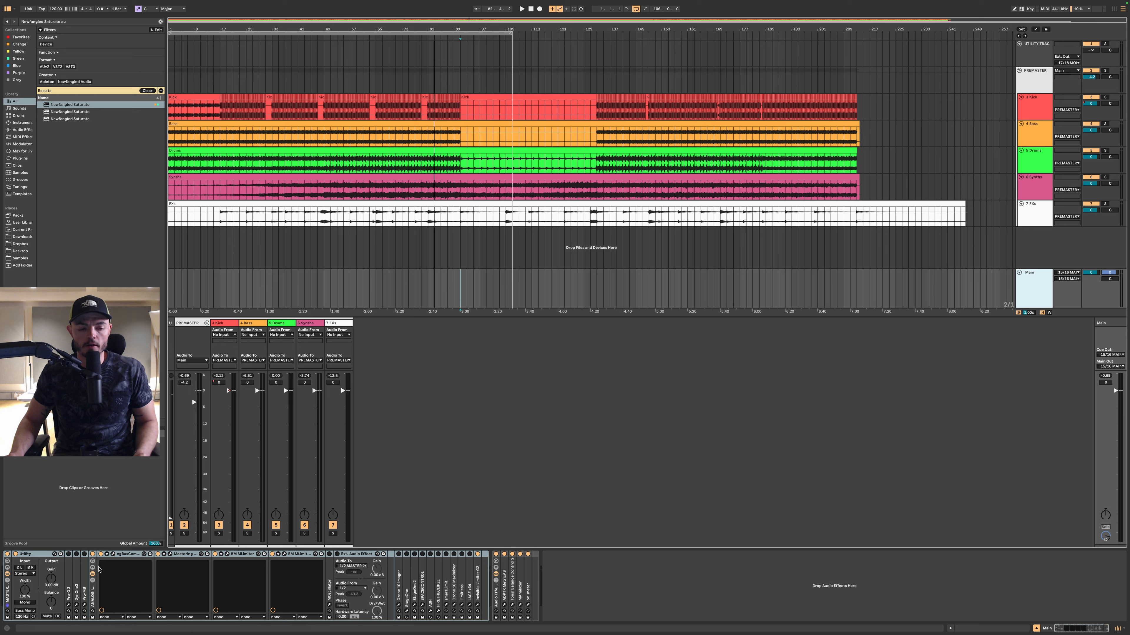
pyautogui.click(84, 553)
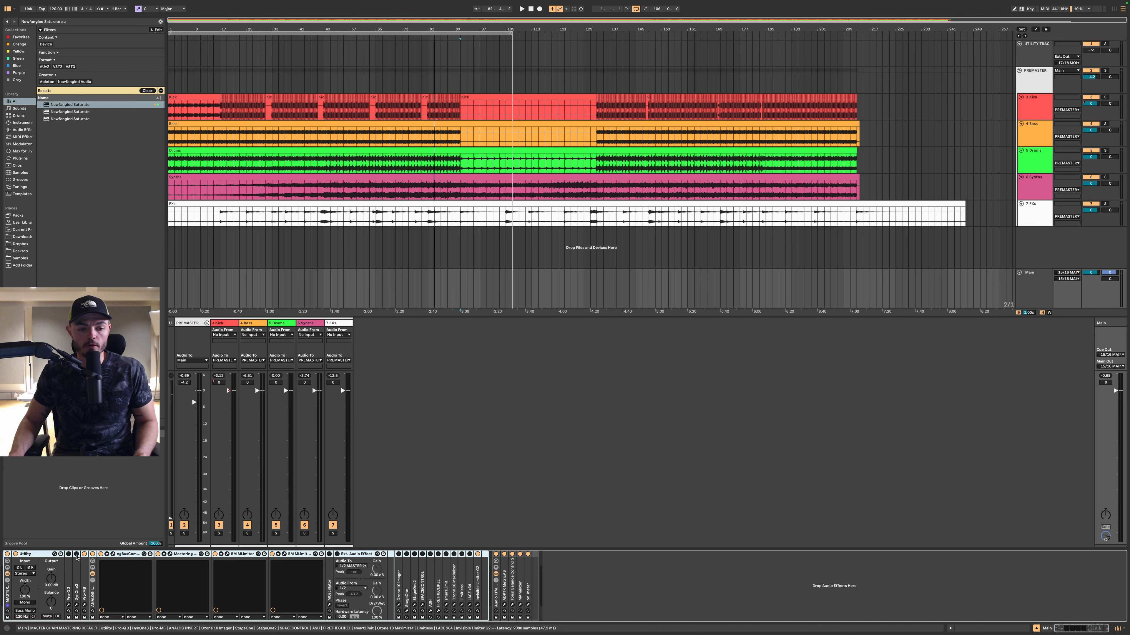
pyautogui.click(77, 605)
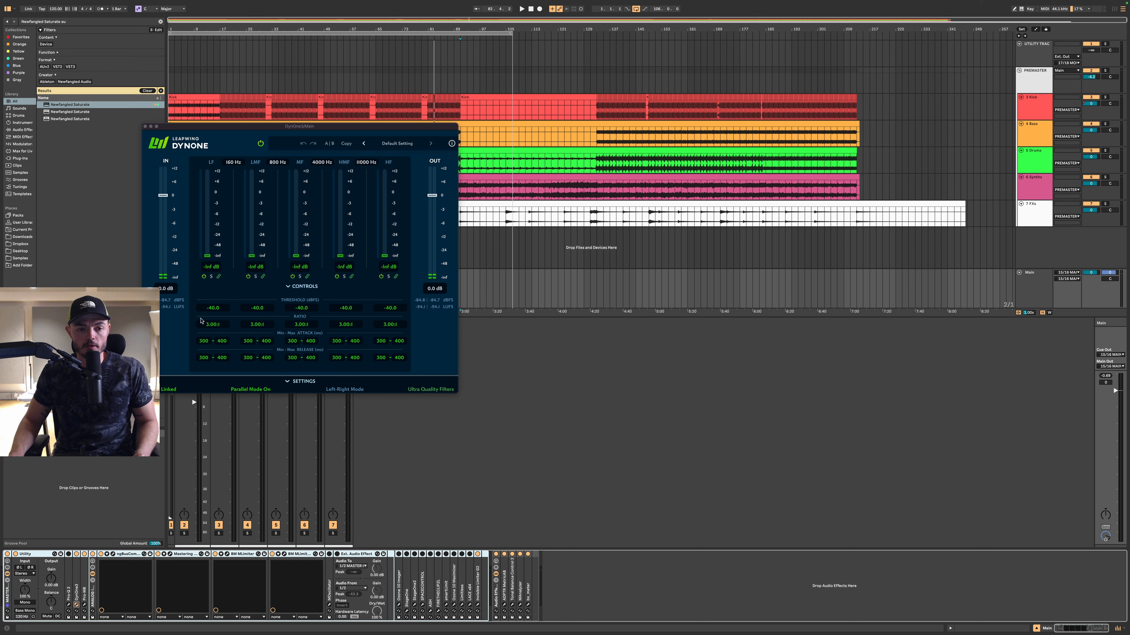
pyautogui.press('space')
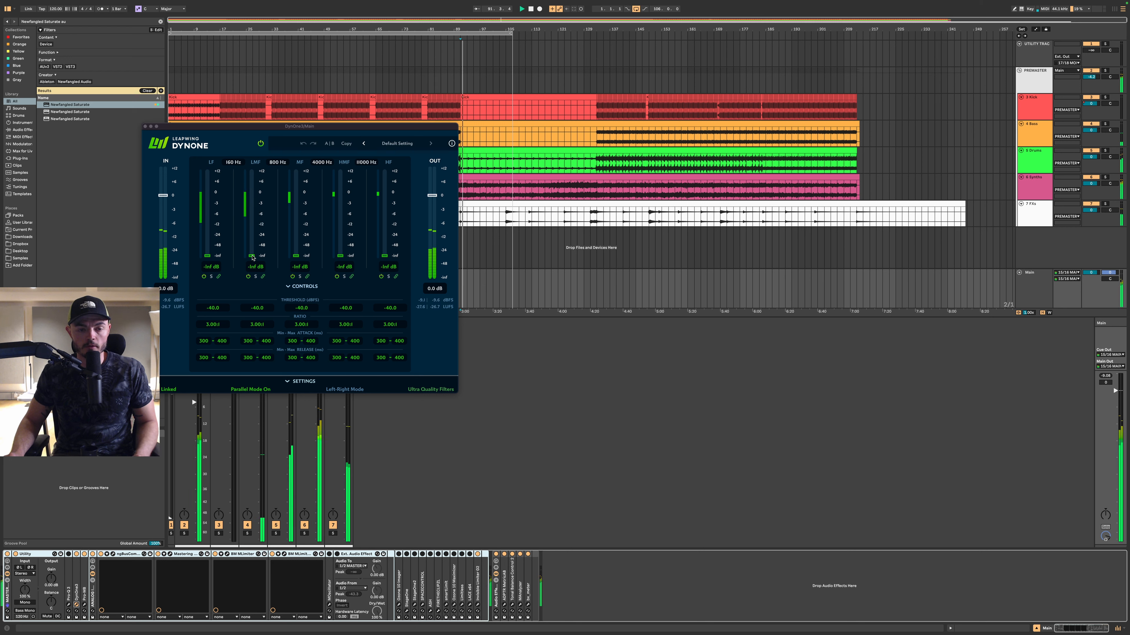
pyautogui.moveTo(252, 244); pyautogui.dragTo(252, 256)
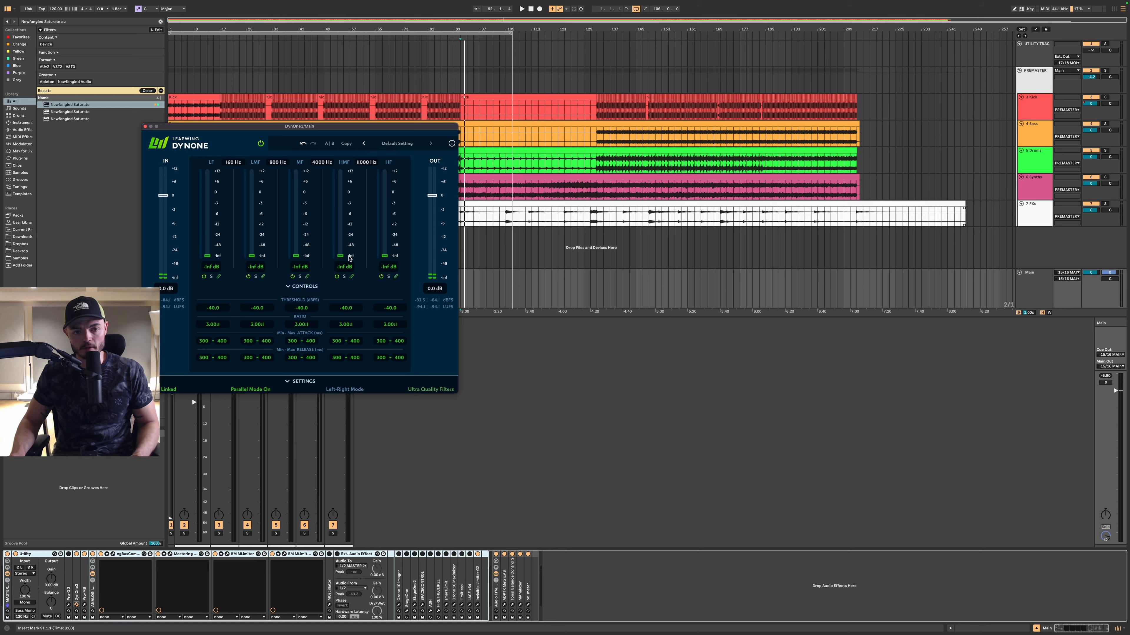
pyautogui.moveTo(384, 128); pyautogui.dragTo(634, 217)
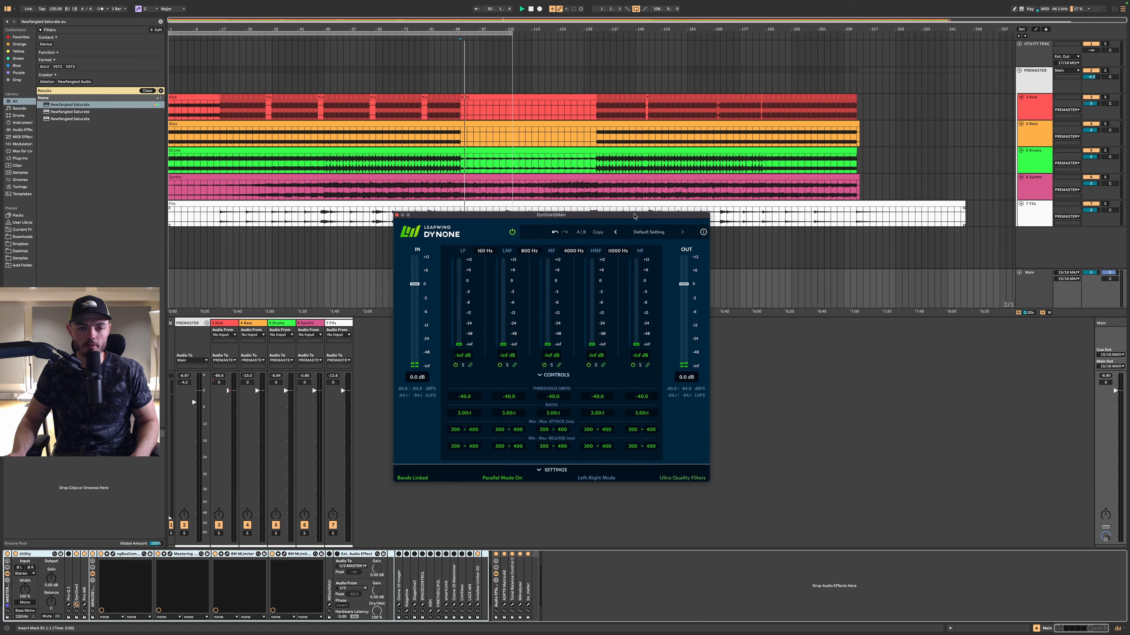
# - Play the mix from an earlier full section and raise DynOne's linked band levels to -15.5 dB
pyautogui.click(344, 139)
pyautogui.press('space')
pyautogui.press('space')
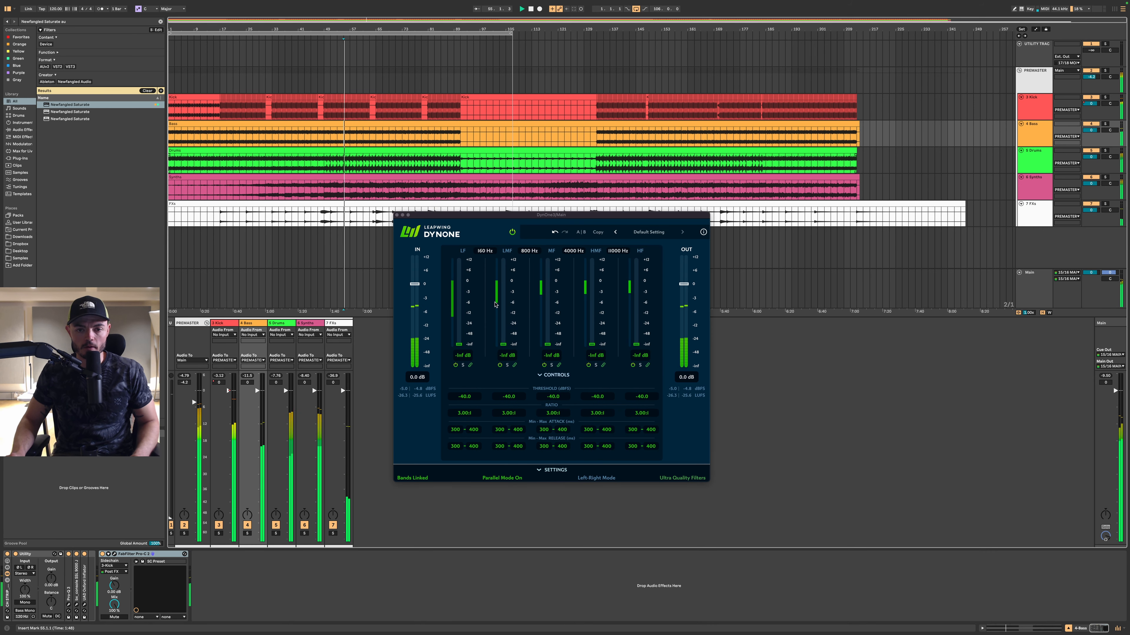
pyautogui.moveTo(591, 345); pyautogui.dragTo(595, 312)
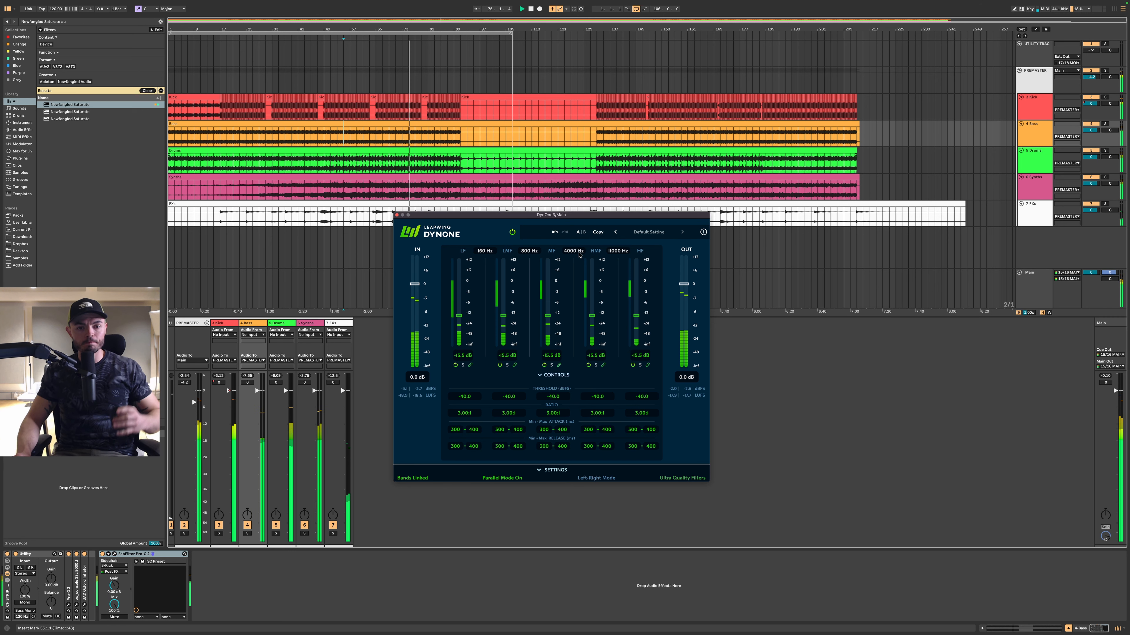
pyautogui.moveTo(578, 215); pyautogui.dragTo(630, 225)
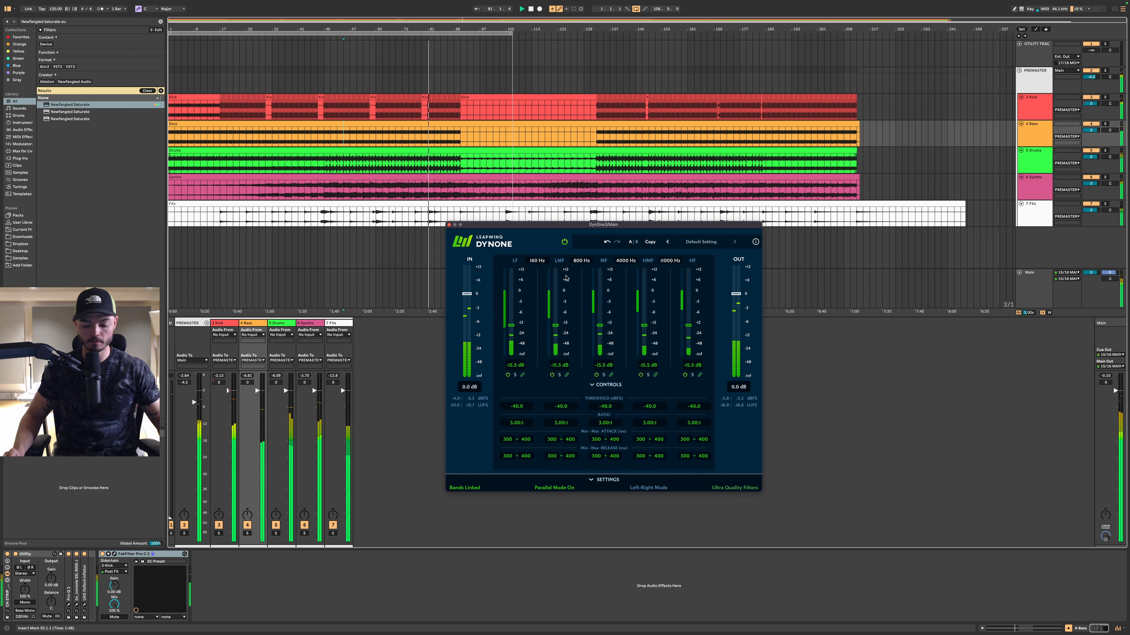
# - Open Pro-MB from the Main track's chain during playback, solo its low band and lower that band's upper crossover slightly
pyautogui.click(1040, 278)
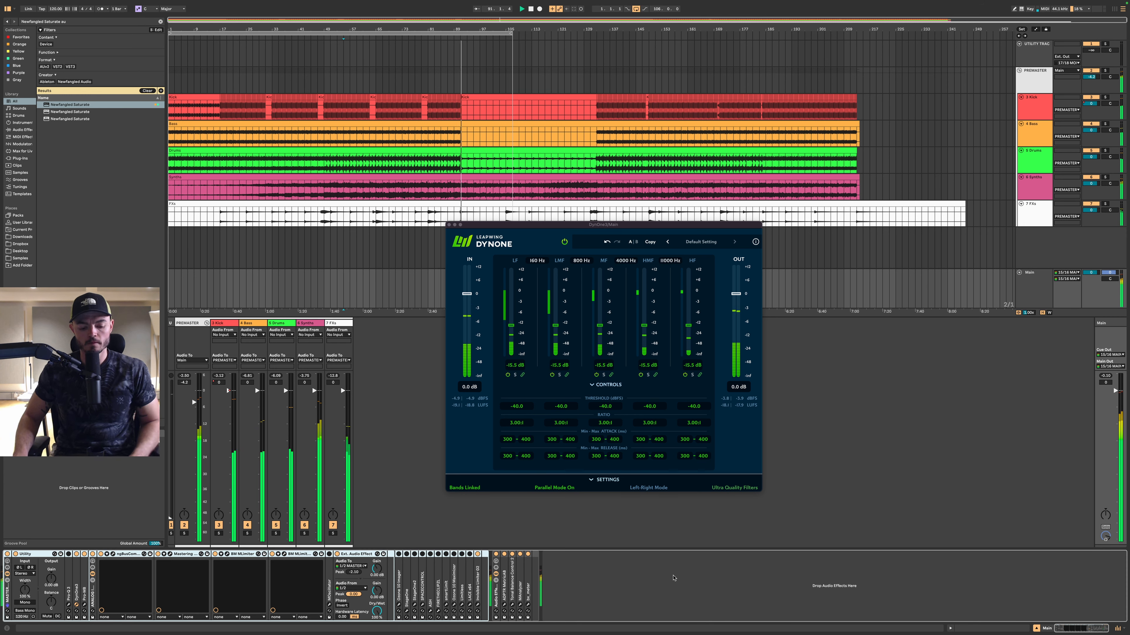
pyautogui.press('space')
pyautogui.press('space')
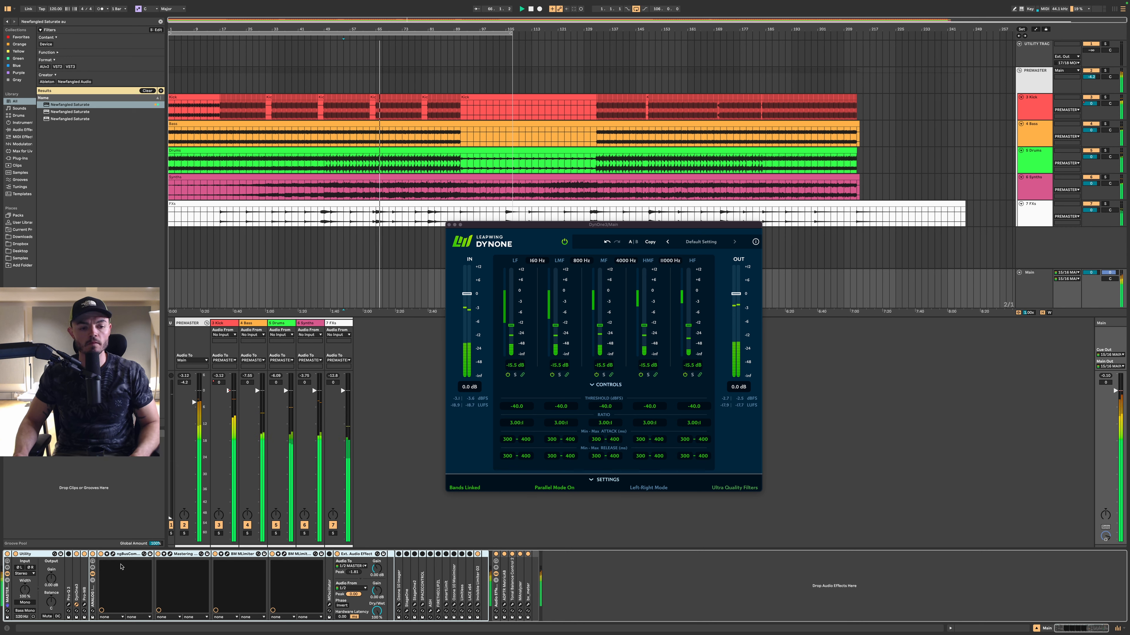
pyautogui.click(85, 605)
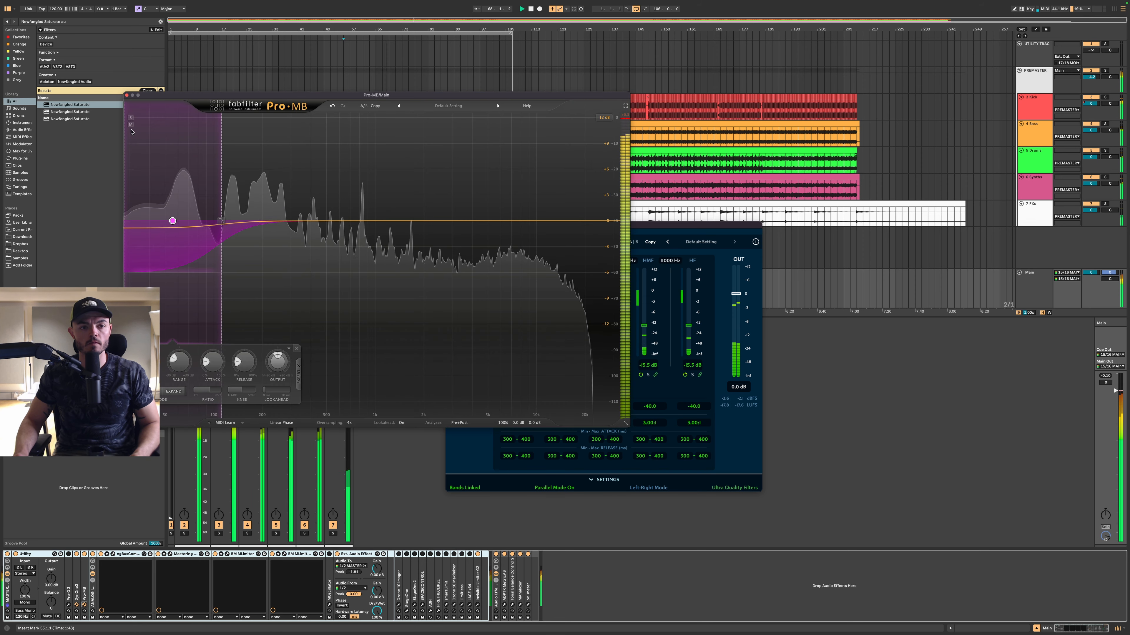
pyautogui.click(130, 117)
pyautogui.moveTo(223, 174); pyautogui.dragTo(218, 175)
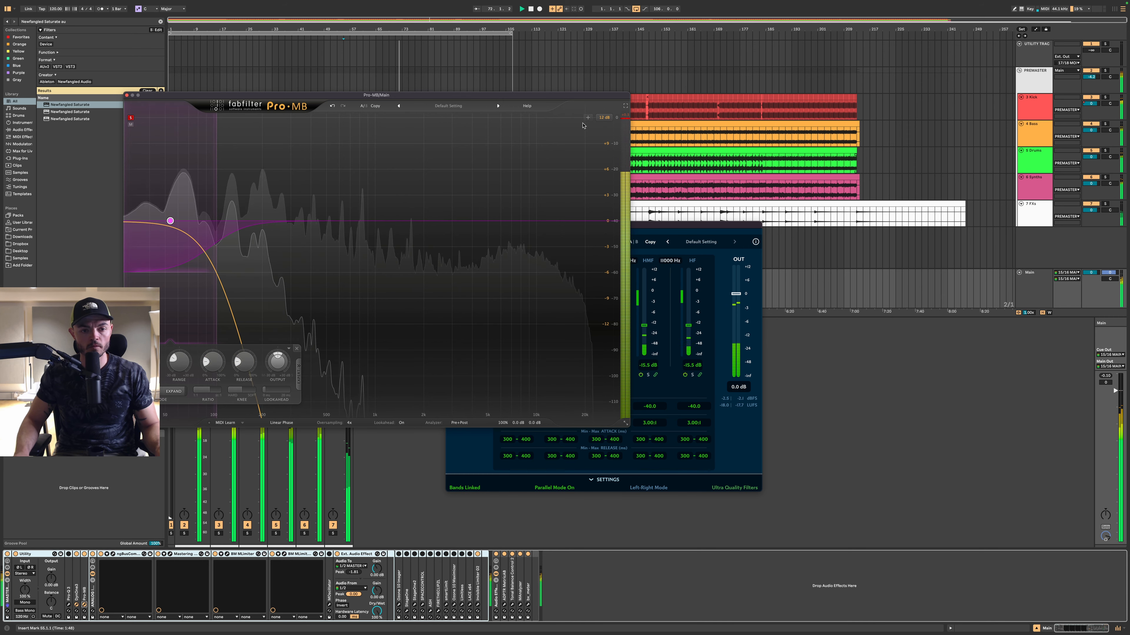
# - Set the Pro-MB low band's threshold to about -12.8 dB, unsolo the band, then raise its output level and lower its crossover slightly
pyautogui.moveTo(266, 95); pyautogui.dragTo(582, 119)
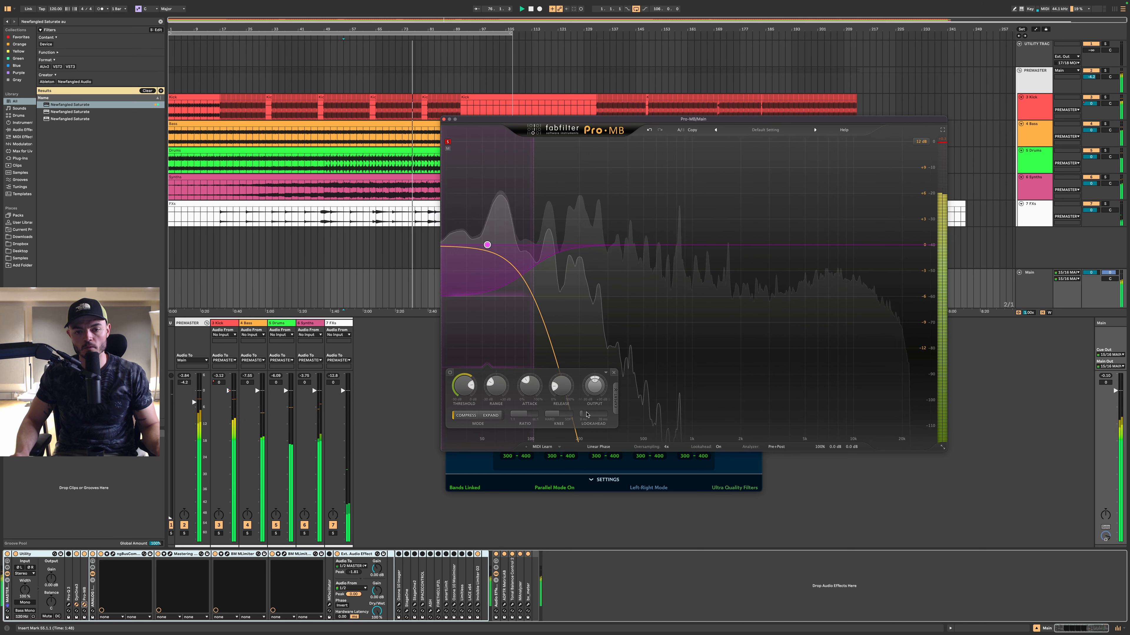
pyautogui.moveTo(461, 393); pyautogui.dragTo(461, 403)
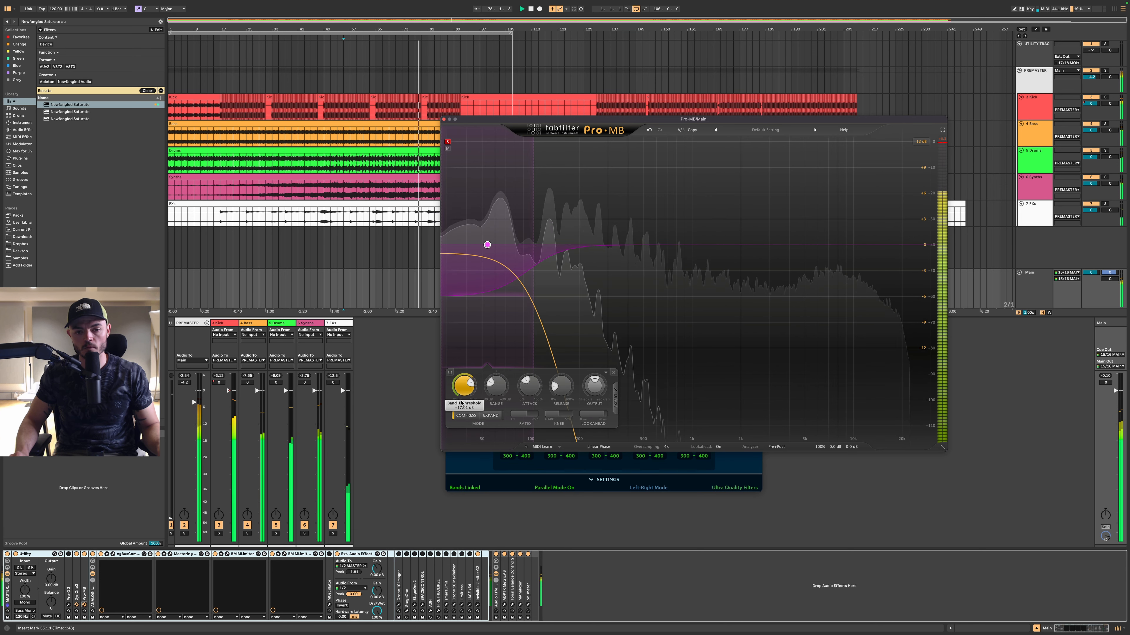
pyautogui.click(447, 142)
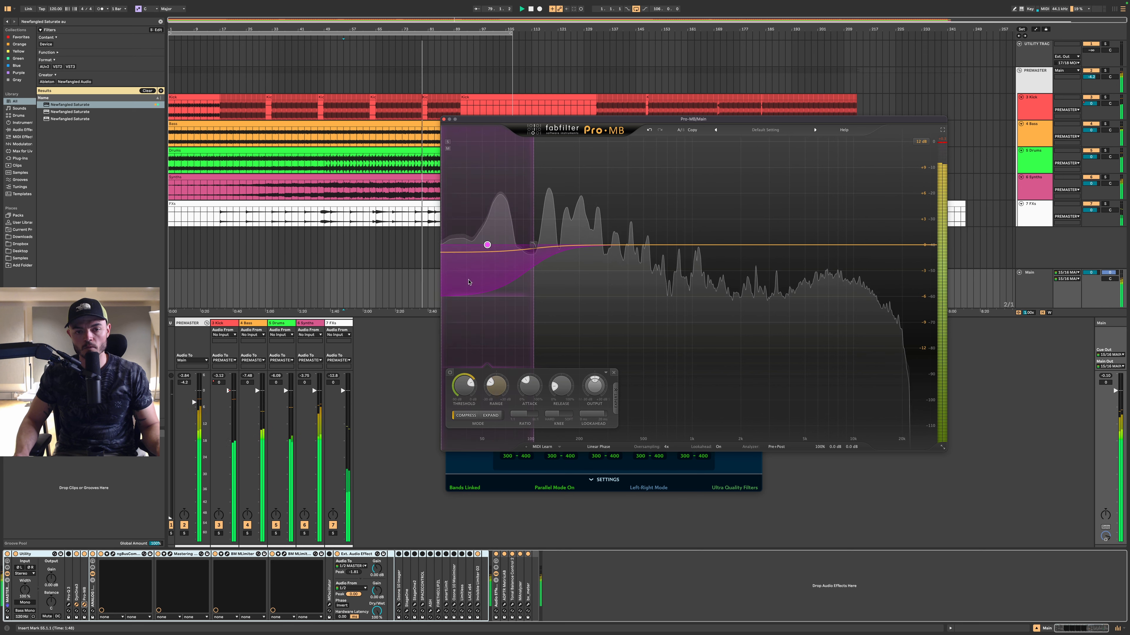
pyautogui.moveTo(461, 389); pyautogui.dragTo(462, 381)
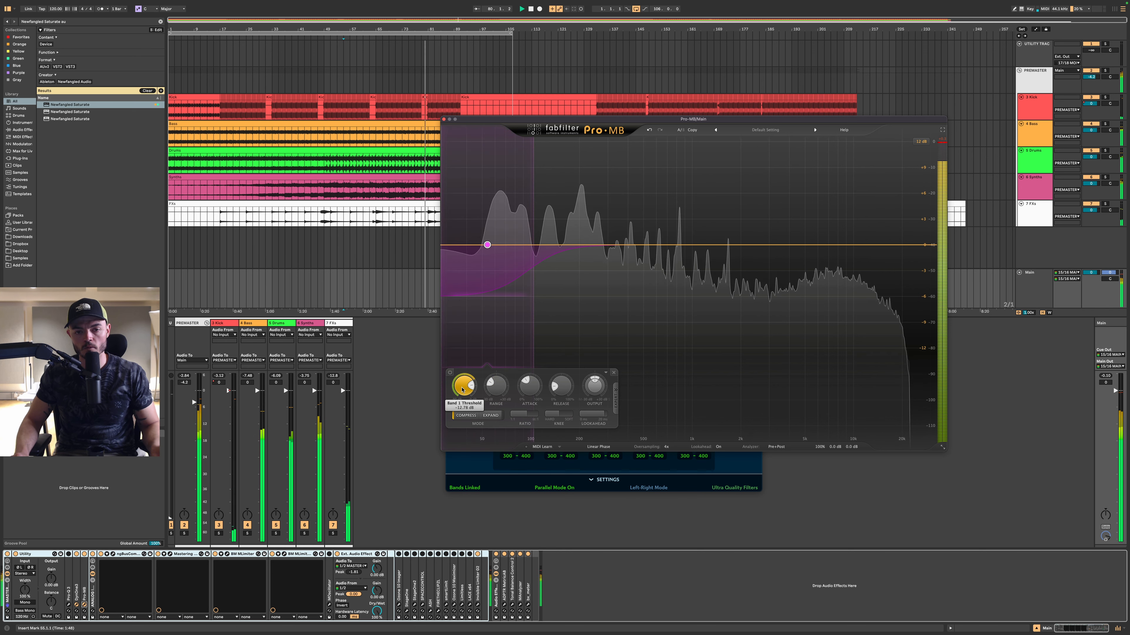
pyautogui.press('space')
pyautogui.press('space')
pyautogui.moveTo(533, 232); pyautogui.dragTo(484, 234)
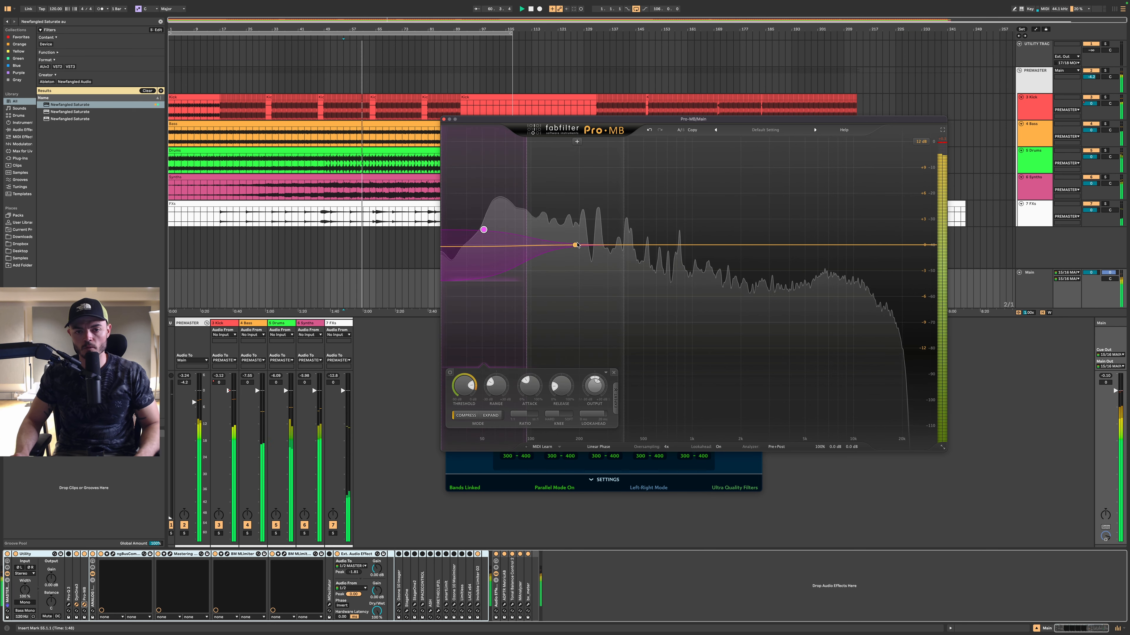
# - Add a second Pro-MB band above the low band, extend its upper crossover, solo it and set its threshold to about -14 dB with a slower attack
pyautogui.click(575, 245)
pyautogui.moveTo(620, 218); pyautogui.dragTo(686, 267)
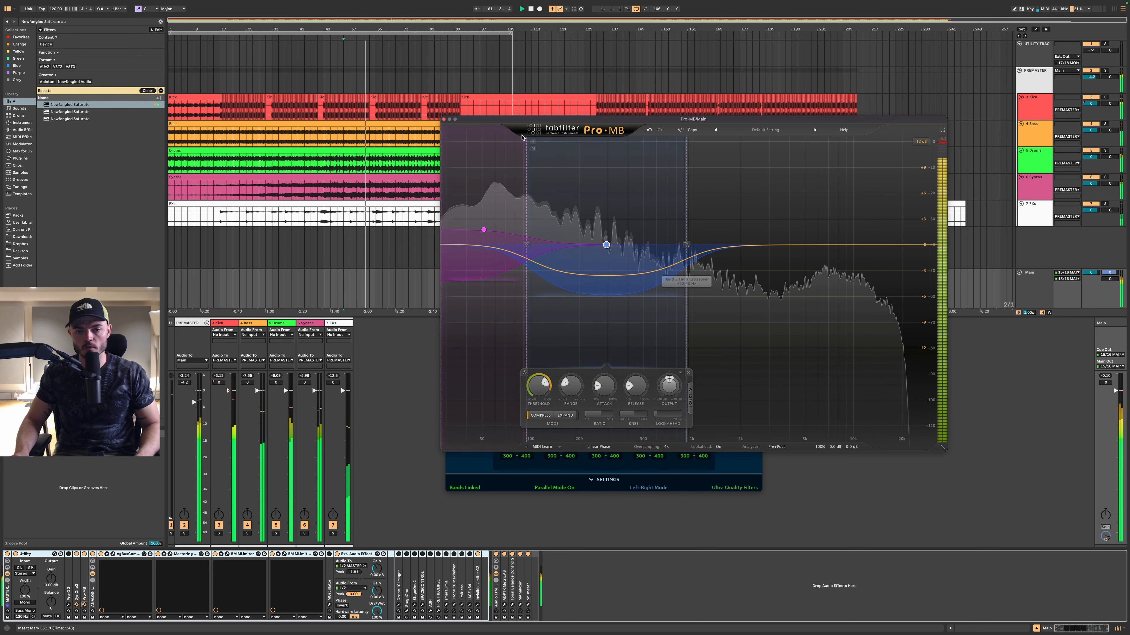
pyautogui.click(533, 142)
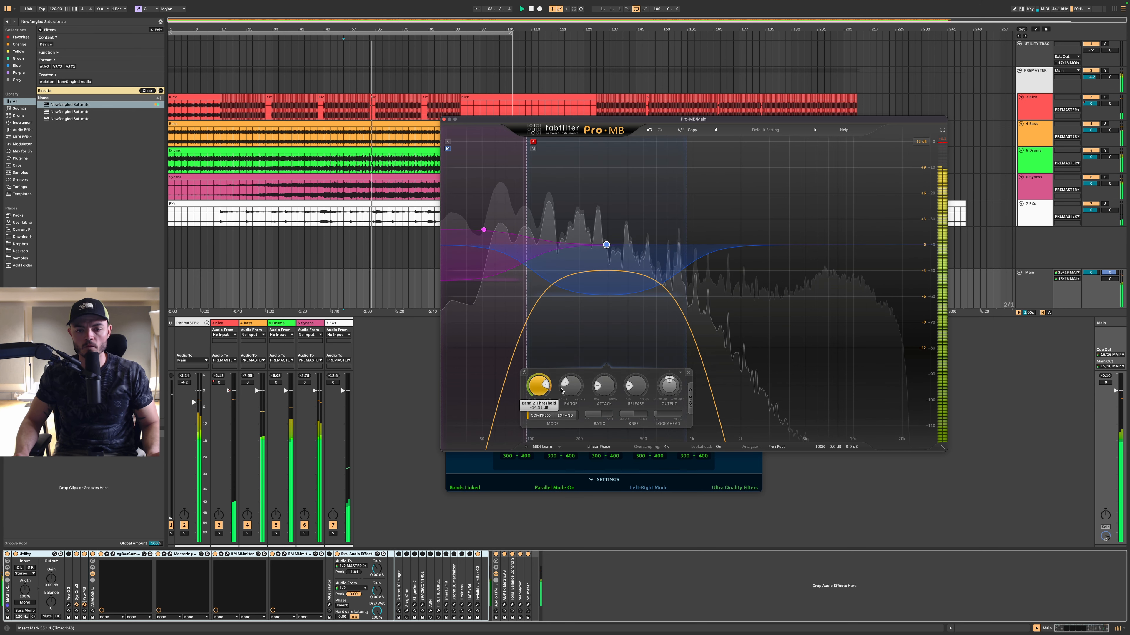
pyautogui.moveTo(603, 385); pyautogui.dragTo(606, 372)
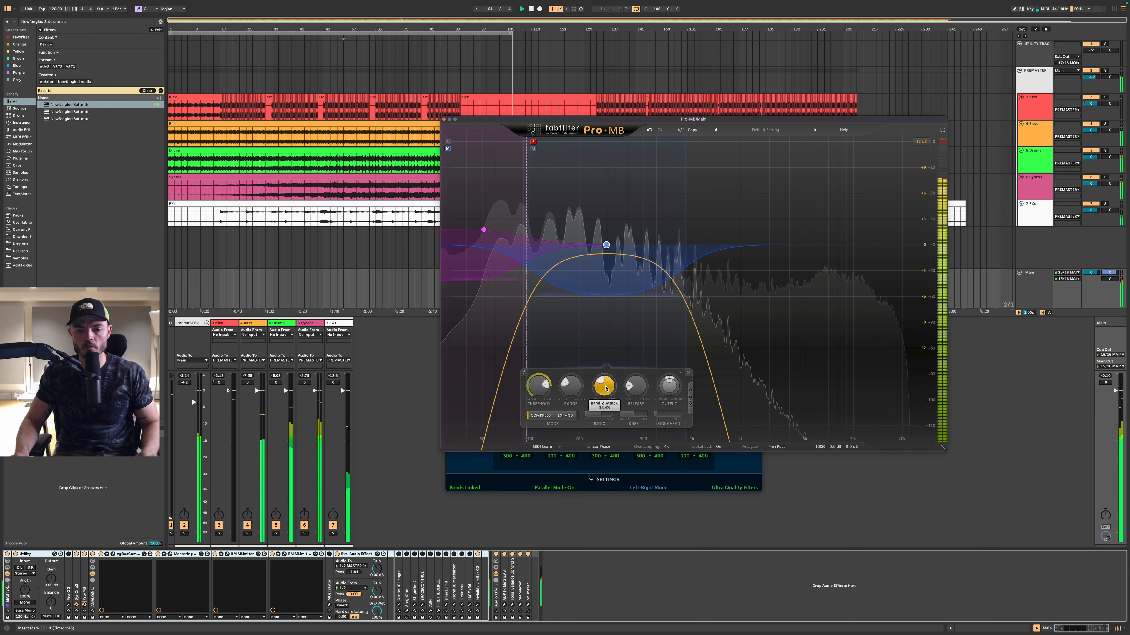
# - Restart playback, unsolo Pro-MB's second band and reduce its range to about -3.3 dB
pyautogui.press('space')
pyautogui.press('space')
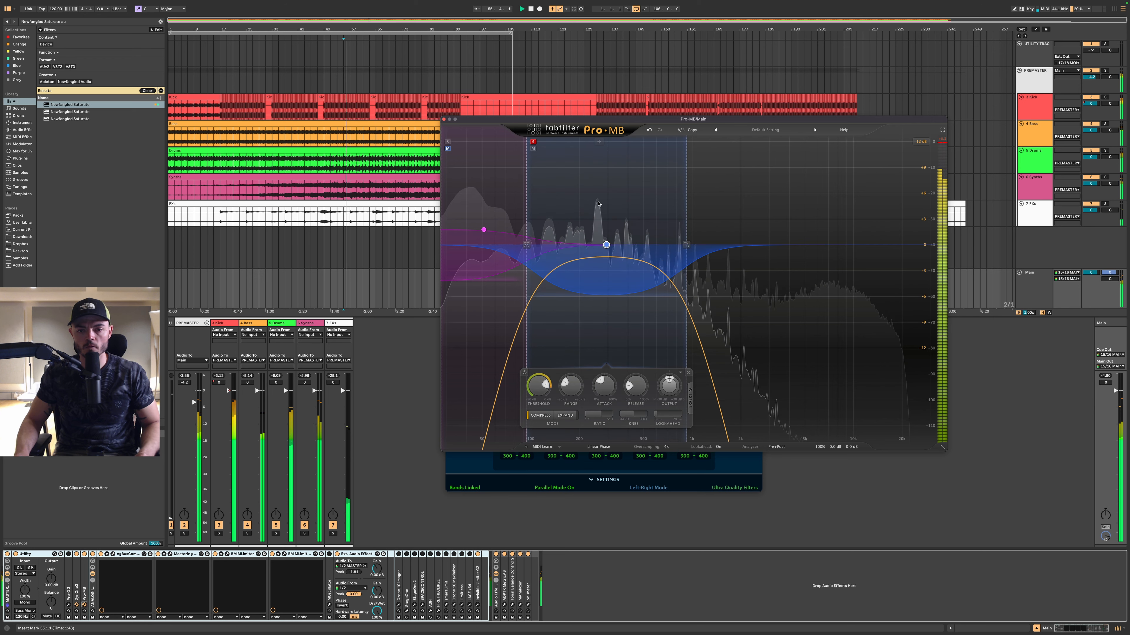
pyautogui.click(533, 141)
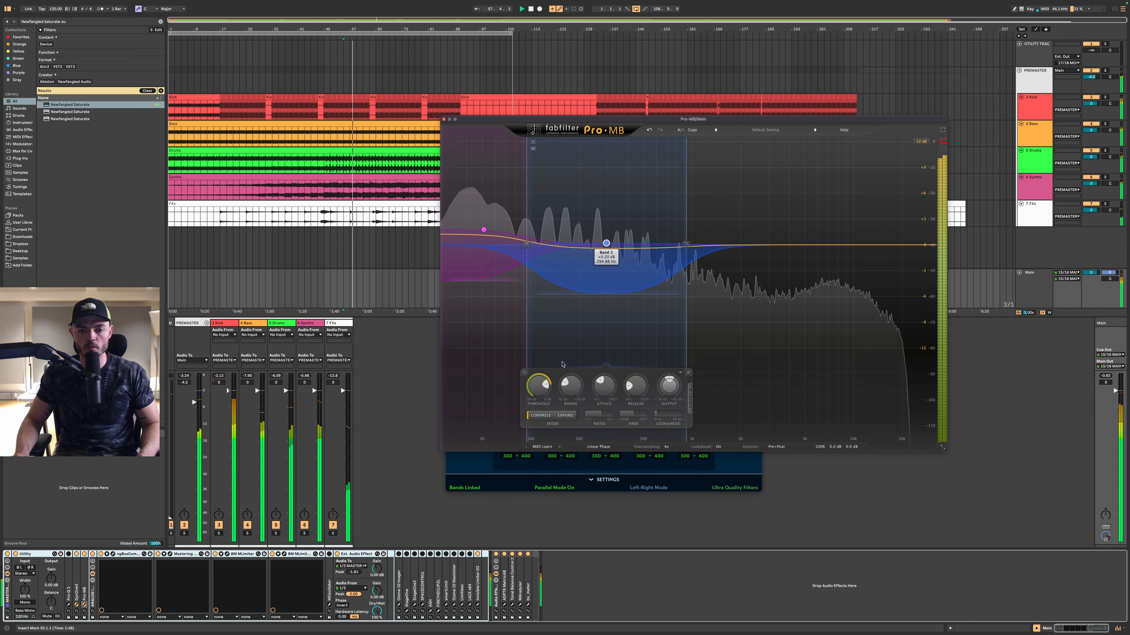
pyautogui.moveTo(569, 388); pyautogui.dragTo(569, 381)
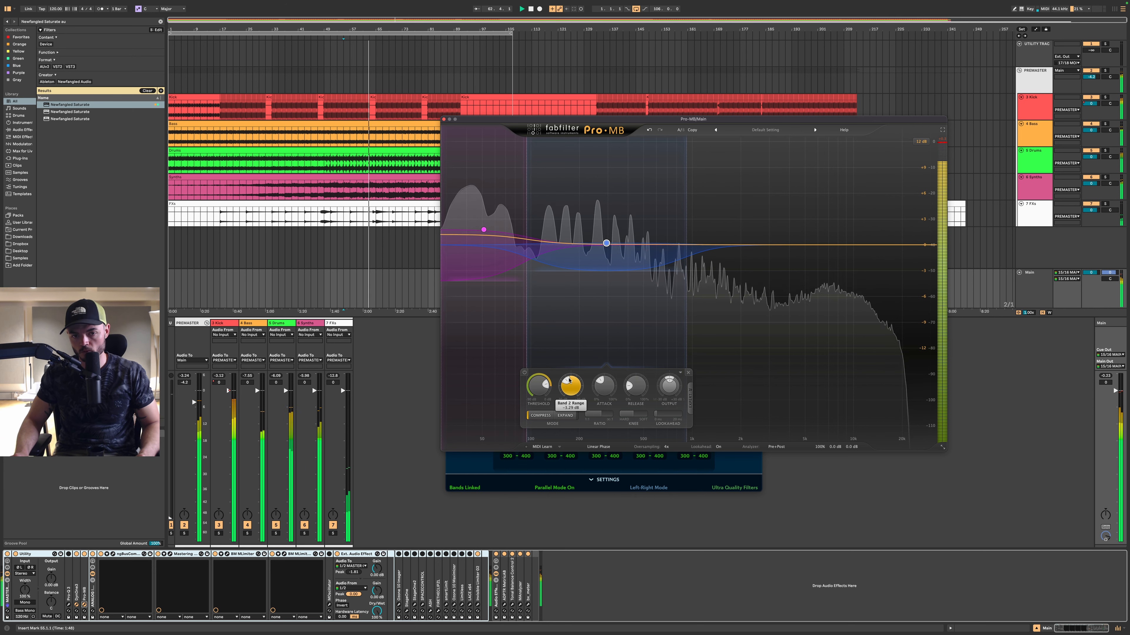
# - Add a third Pro-MB band above the second, extend its upper crossover, solo it and adjust its attack and release
pyautogui.click(731, 246)
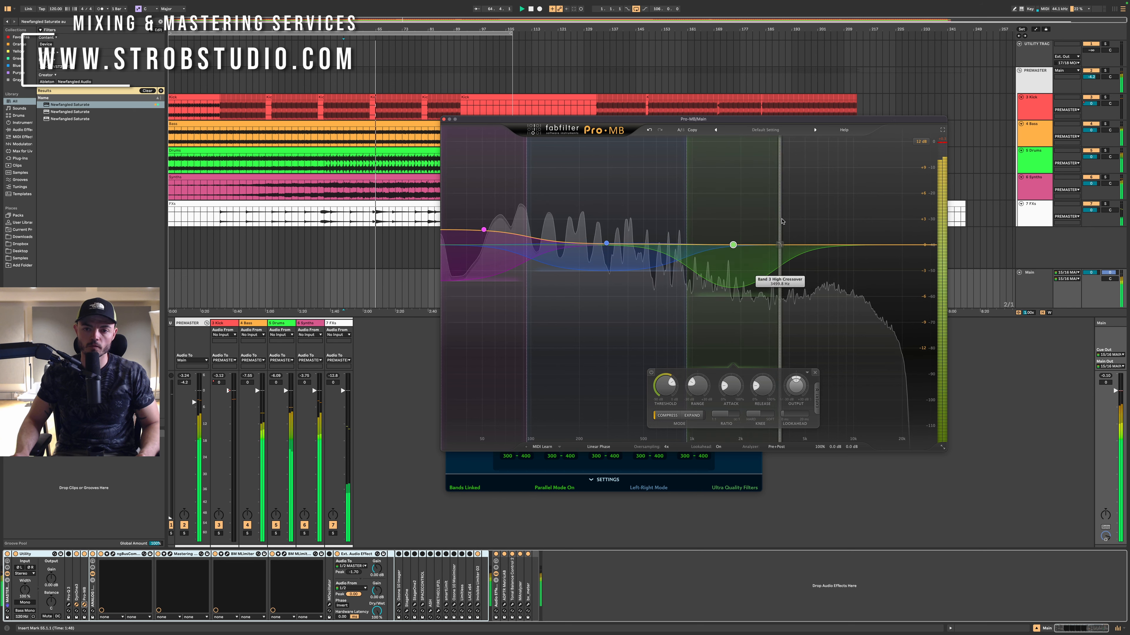
pyautogui.moveTo(782, 221); pyautogui.dragTo(808, 223)
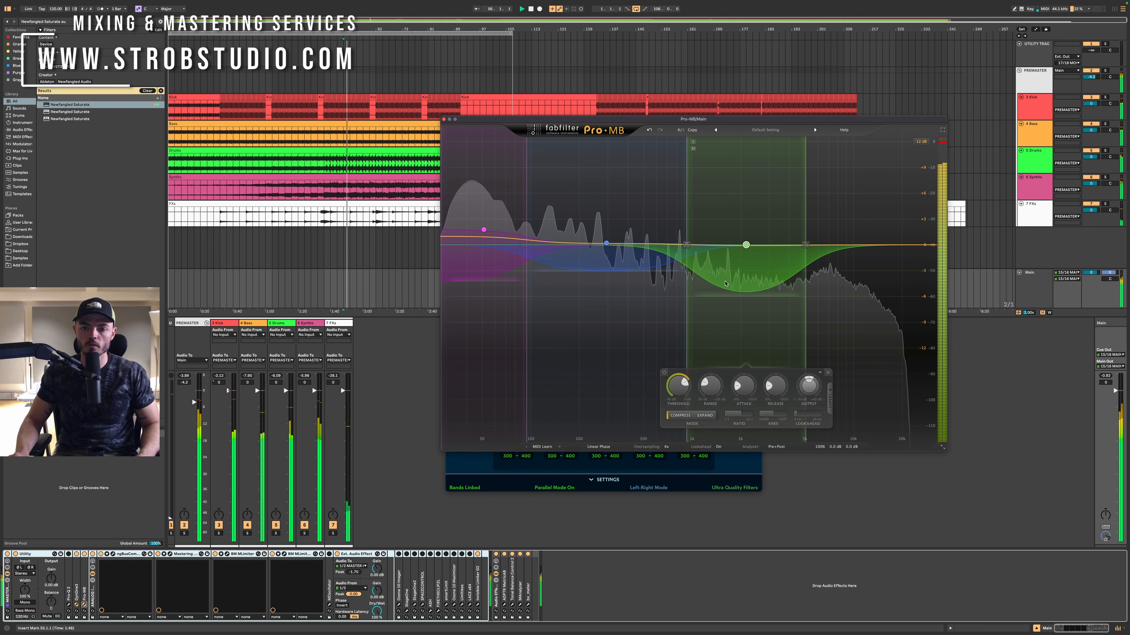
pyautogui.click(692, 142)
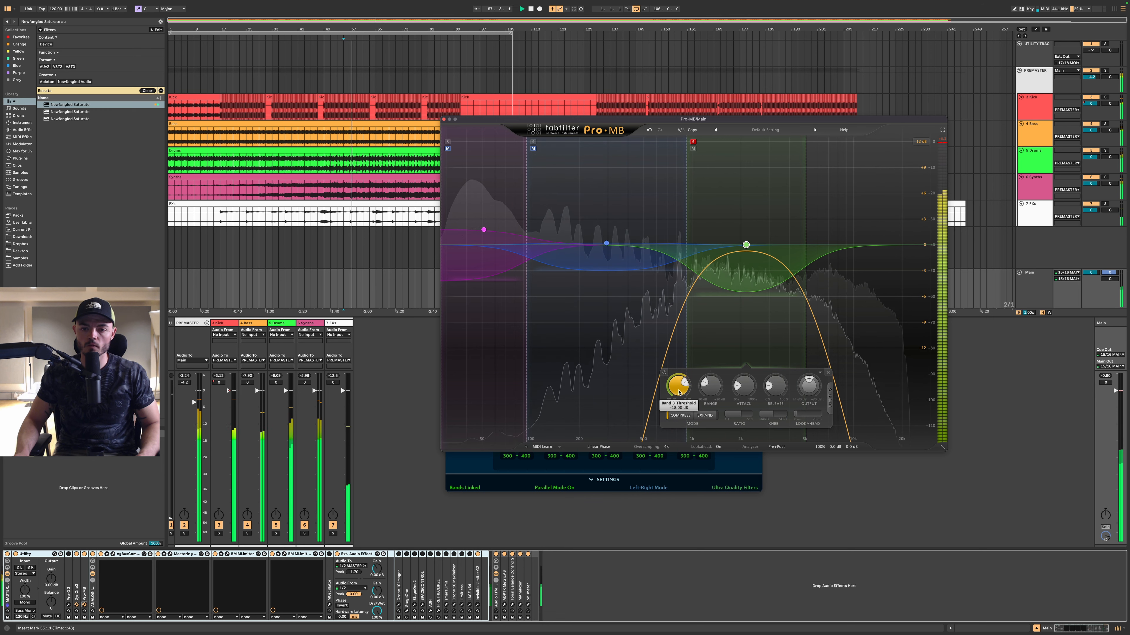
pyautogui.moveTo(744, 393); pyautogui.dragTo(772, 388)
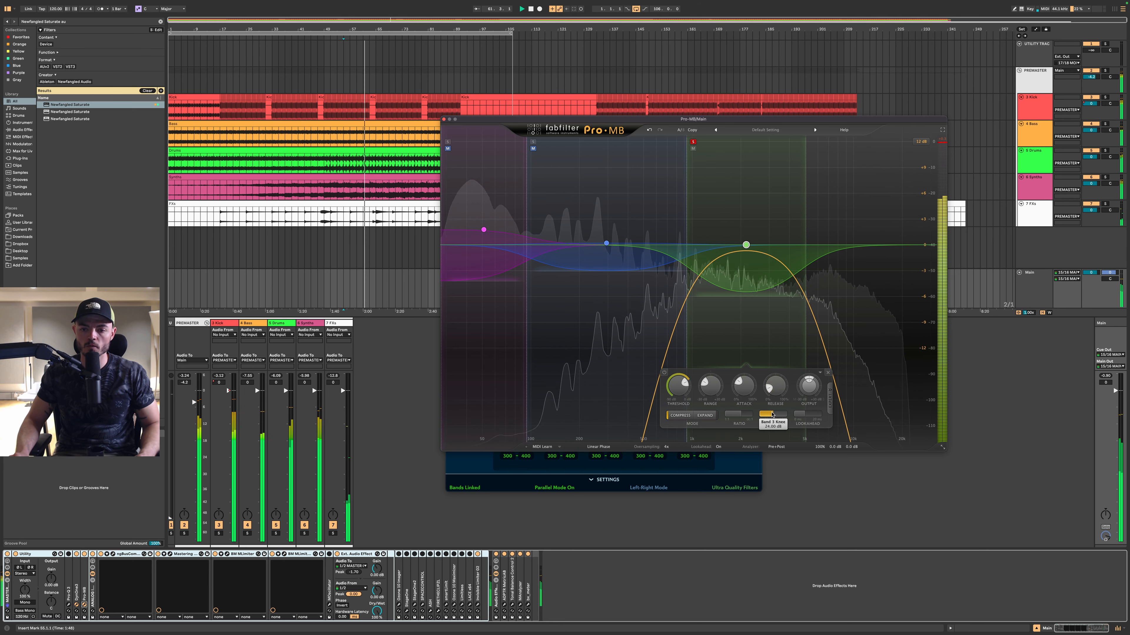
pyautogui.click(746, 414)
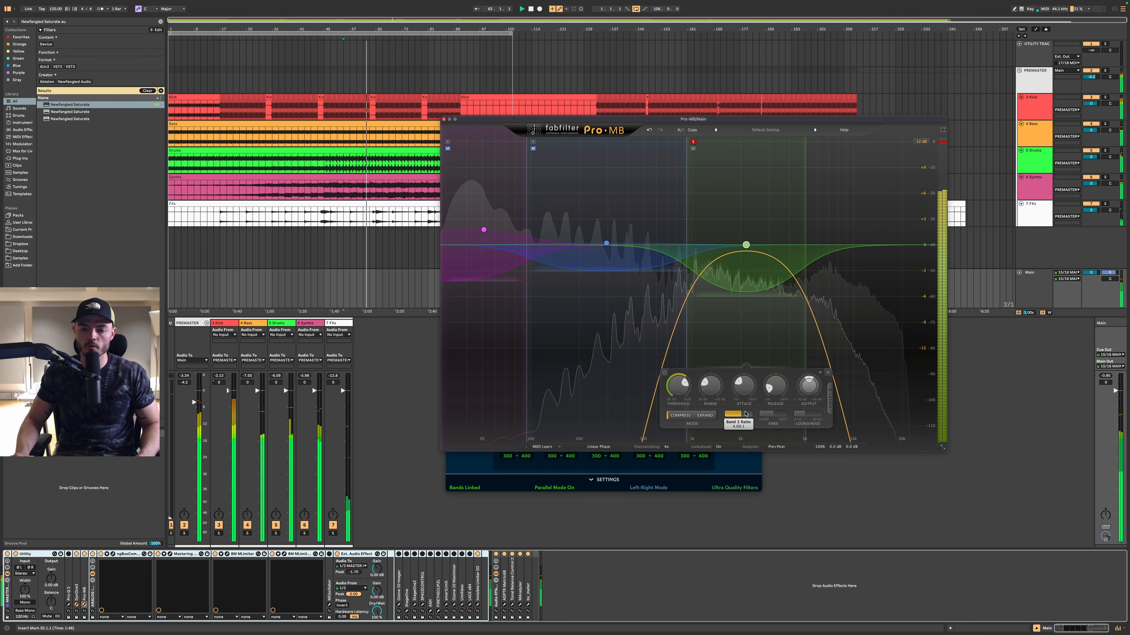
# - Unsolo Pro-MB's third band, raise its output level to about +1.7 dB, and compare the mix with Pro-MB bypassed and enabled
pyautogui.click(693, 141)
pyautogui.moveTo(809, 385); pyautogui.dragTo(809, 380)
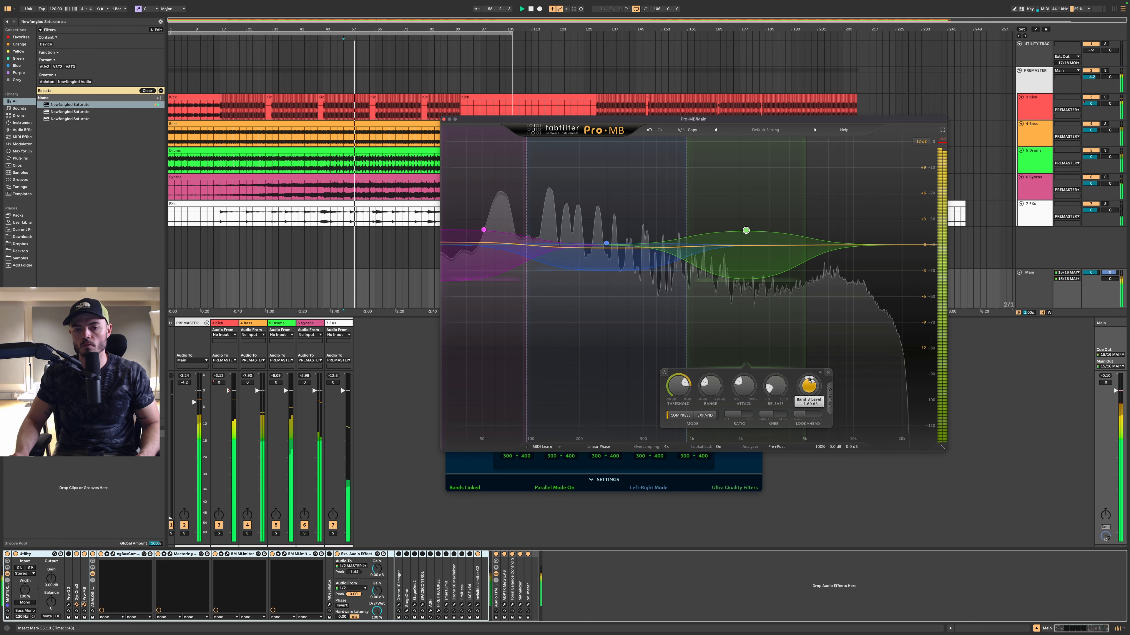
pyautogui.click(84, 555)
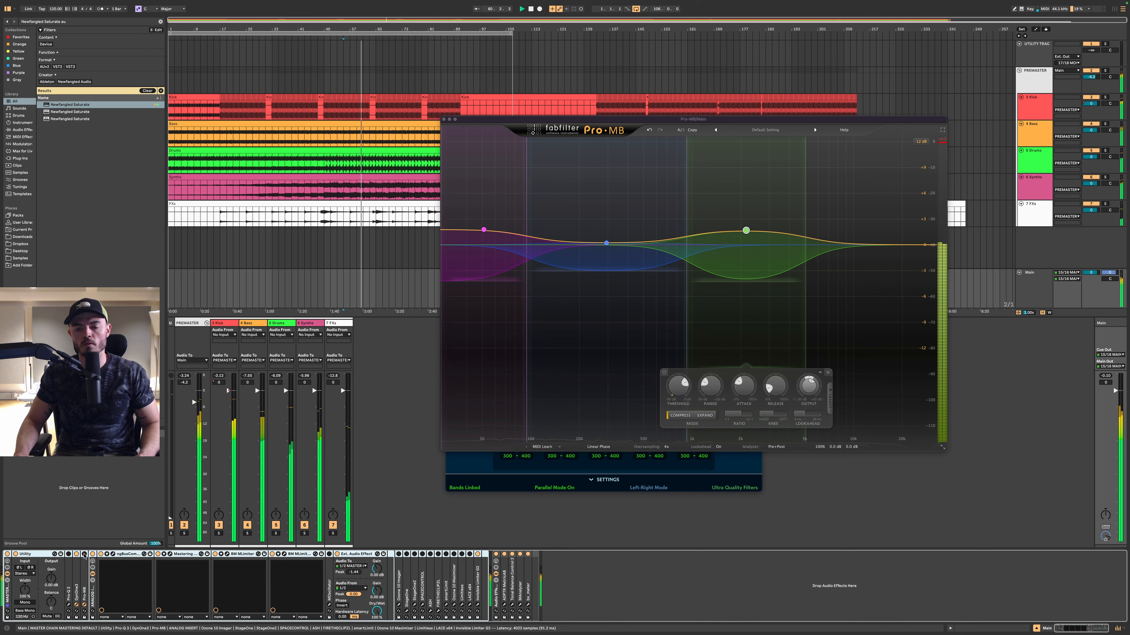
pyautogui.click(85, 555)
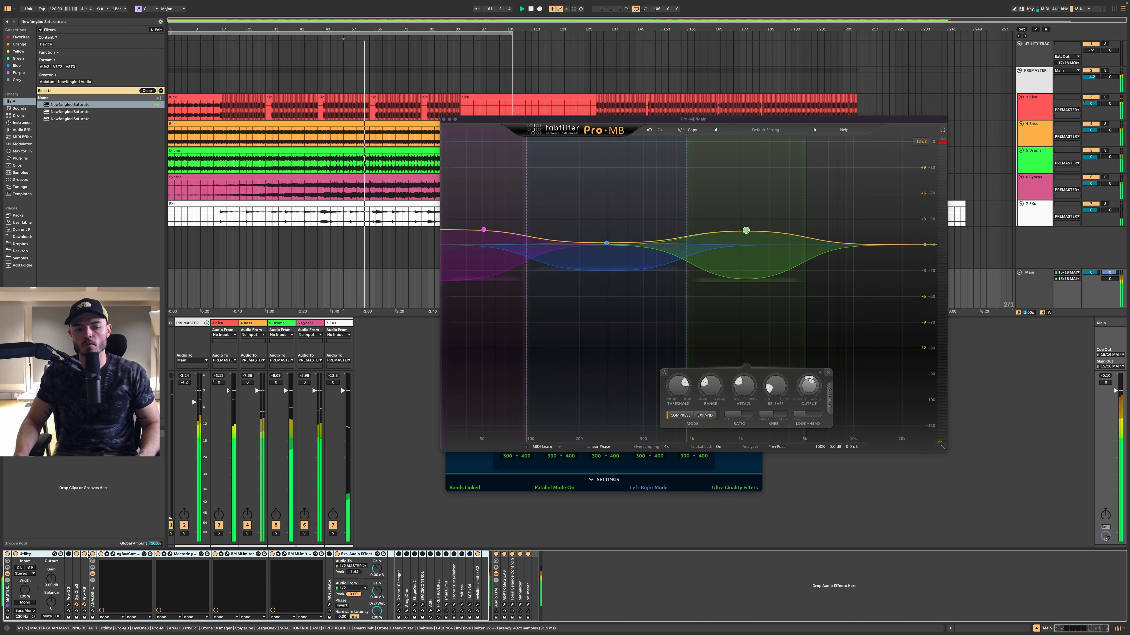
# - Select Pro-MB's second band, then close the Pro-MB and DynOne windows
pyautogui.click(606, 244)
pyautogui.click(443, 119)
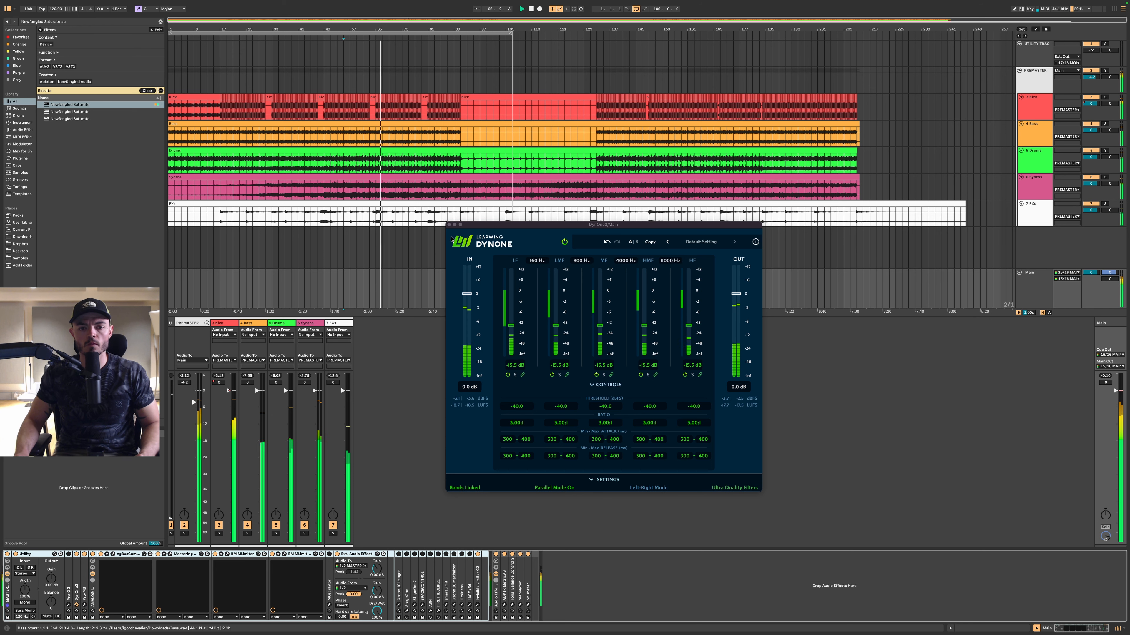
pyautogui.click(449, 223)
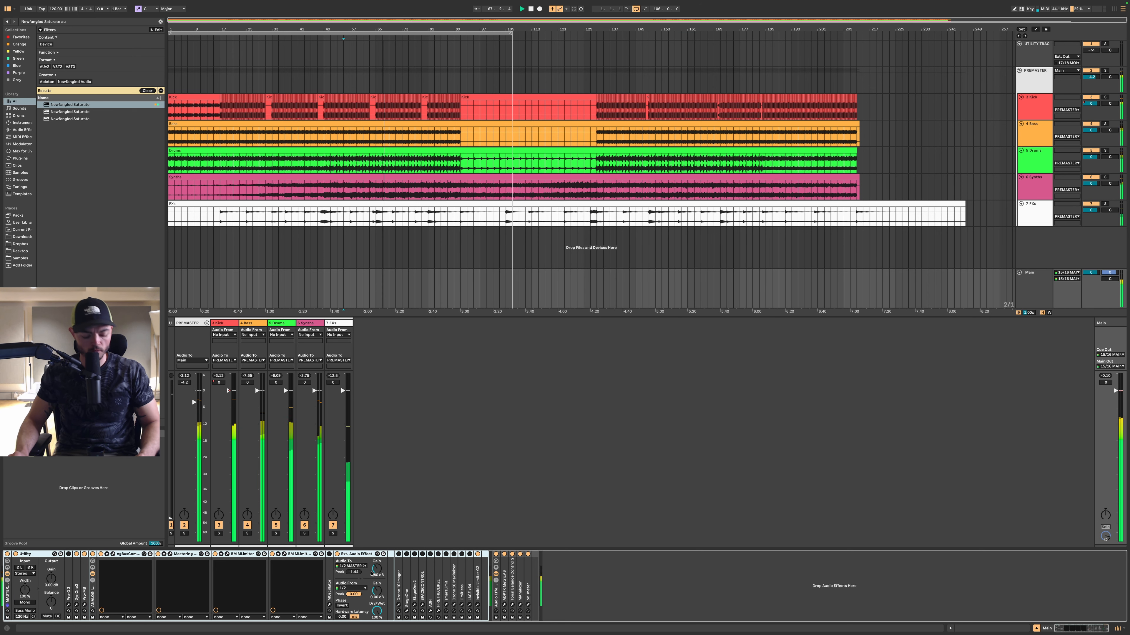
# - Find ngTubeEQ (stereo) by searching for "wes", insert it after ngBusComp in the Main chain and connect it to the USB hardware unit
pyautogui.press('super+f')
pyautogui.write('wes')
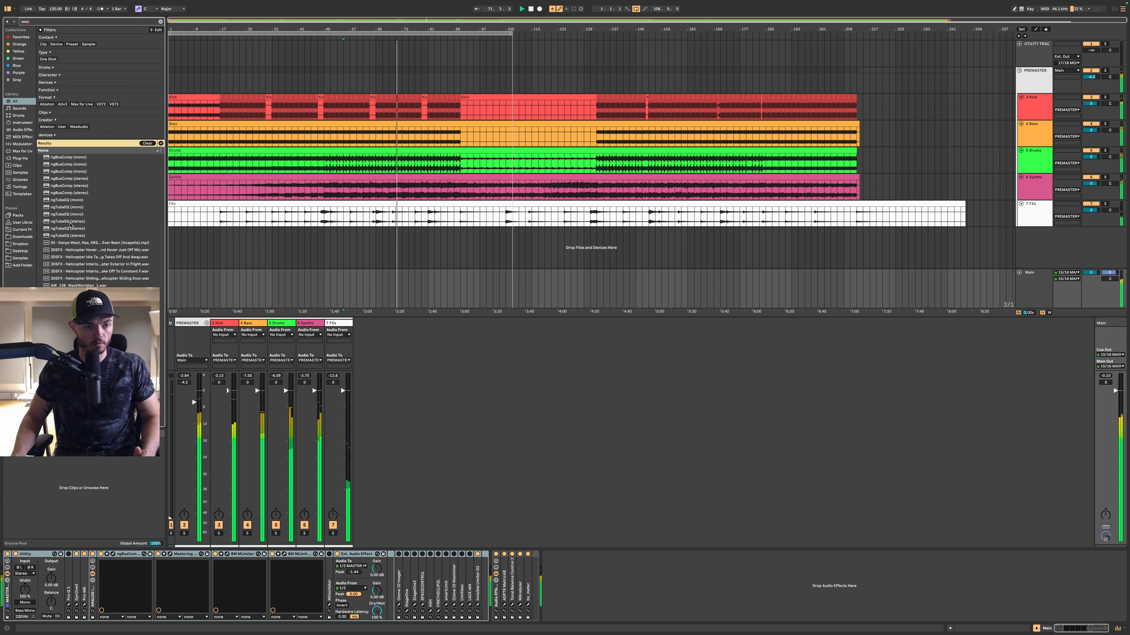
pyautogui.moveTo(71, 228); pyautogui.dragTo(178, 559)
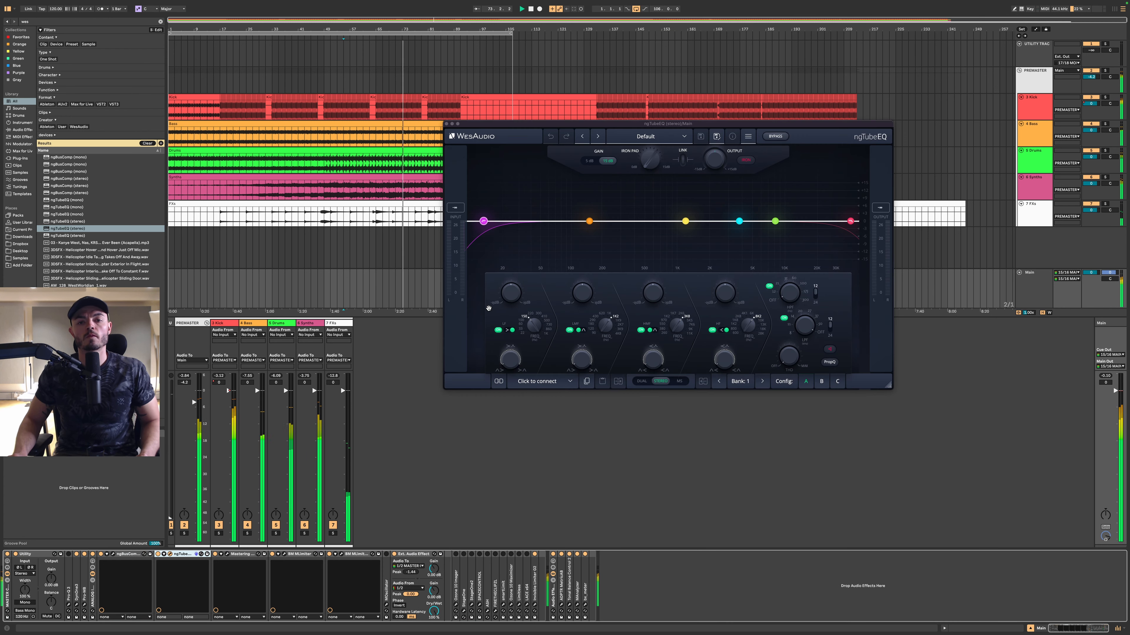
pyautogui.click(539, 381)
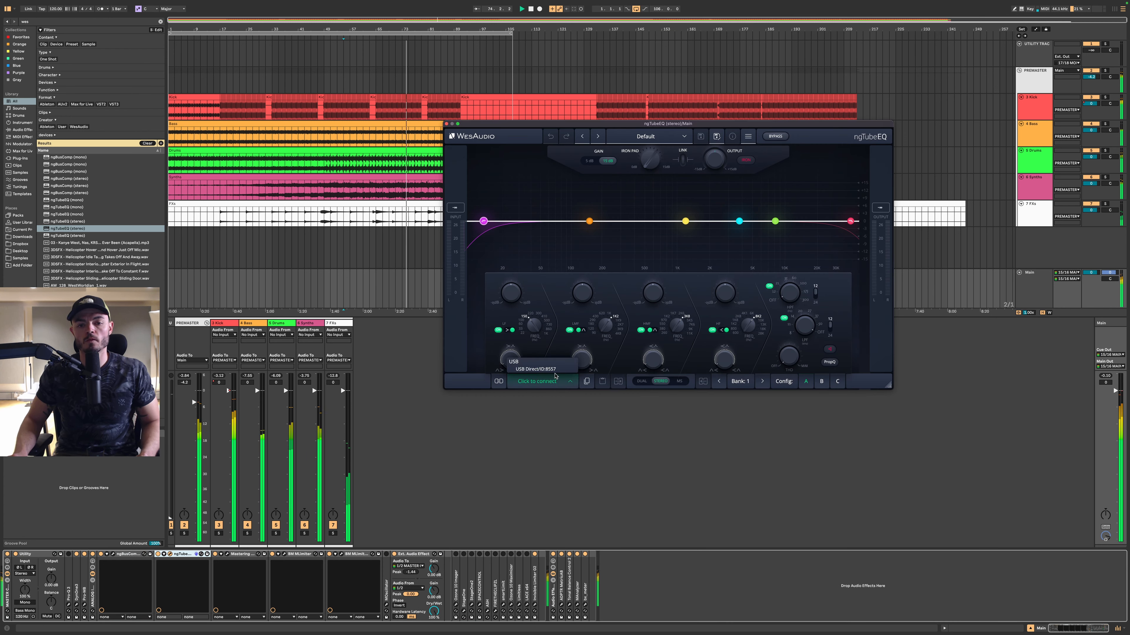
pyautogui.click(542, 370)
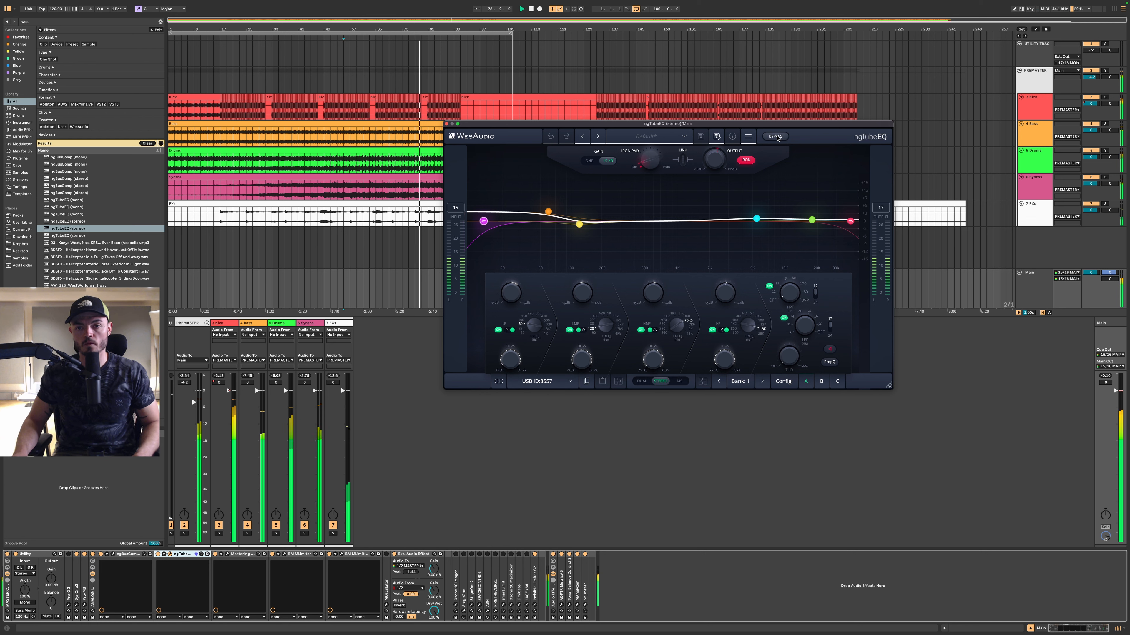
# - Reset ngTubeEQ's parameters to default, restart playback and stop it
pyautogui.click(748, 136)
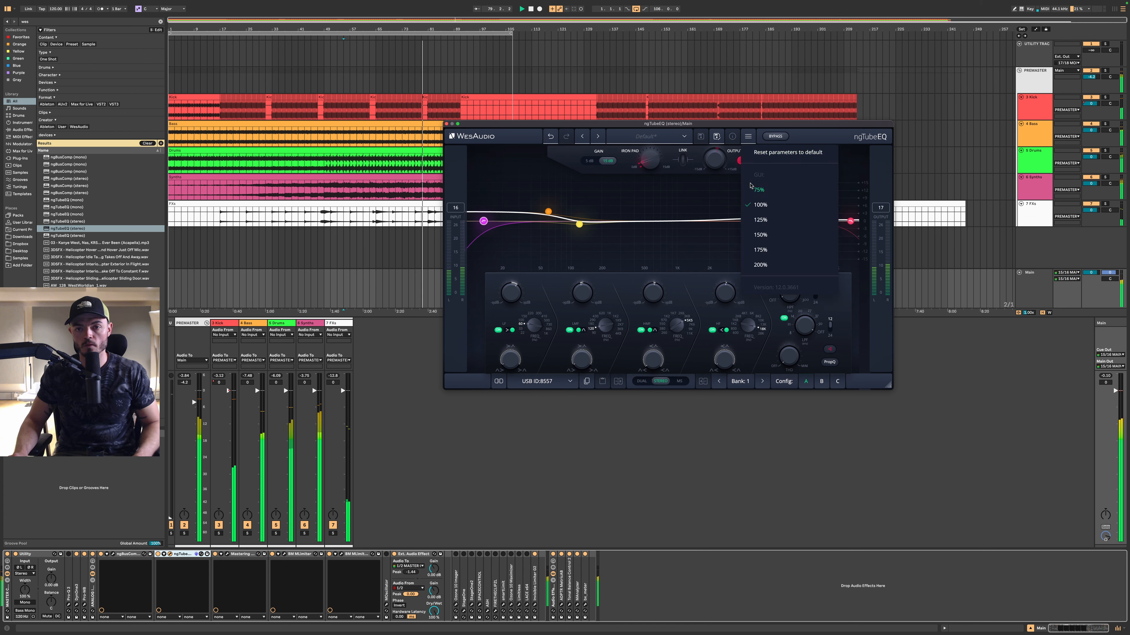
pyautogui.click(752, 187)
pyautogui.press('space')
pyautogui.press('space')
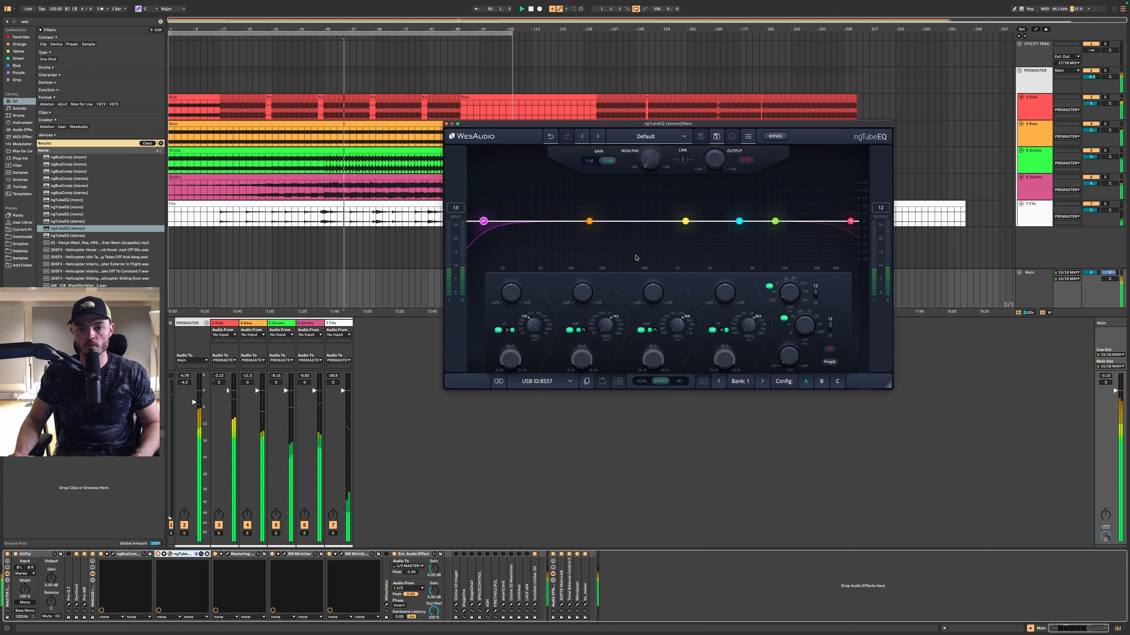
pyautogui.press('space')
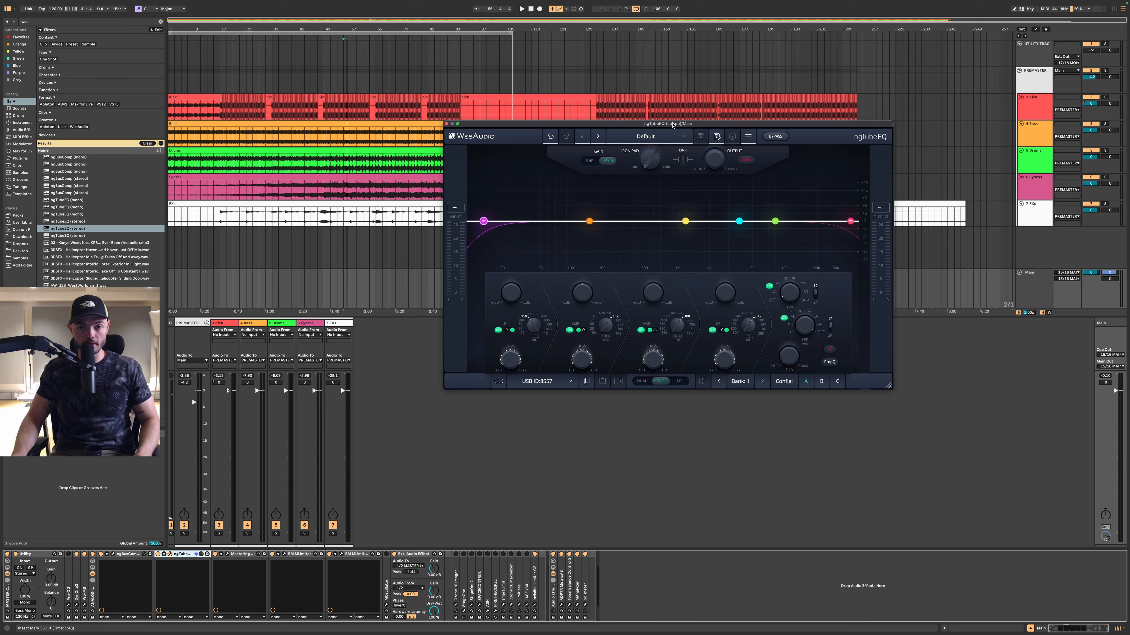
# - Move the ngTubeEQ window below the arrangement tracks, then open DynOne for a check and close it
pyautogui.moveTo(674, 126); pyautogui.dragTo(658, 239)
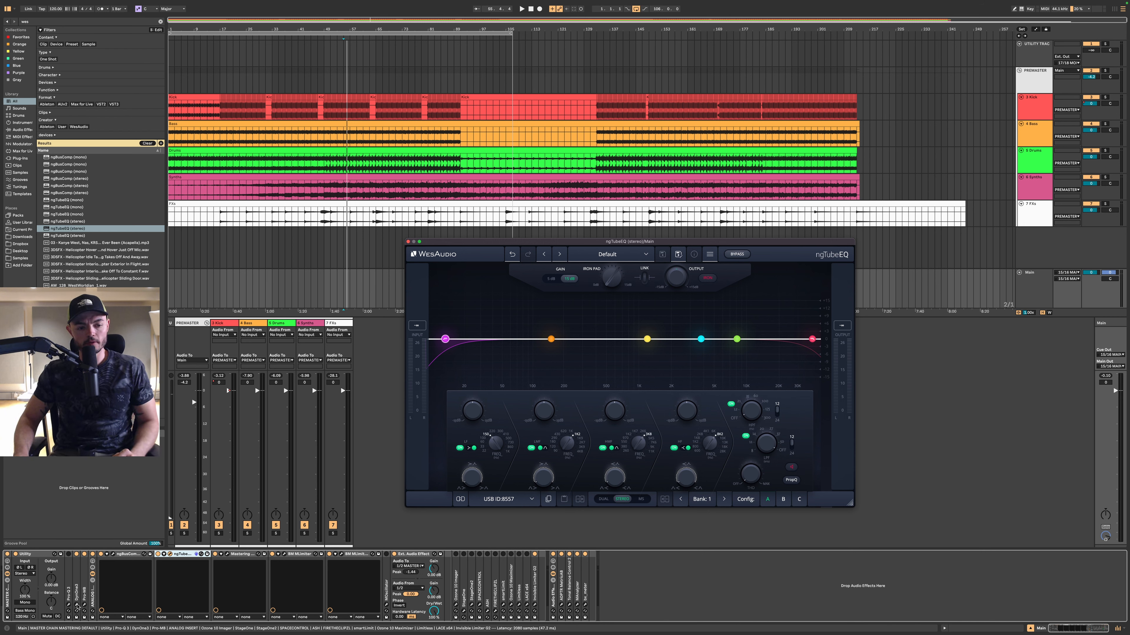
pyautogui.click(77, 605)
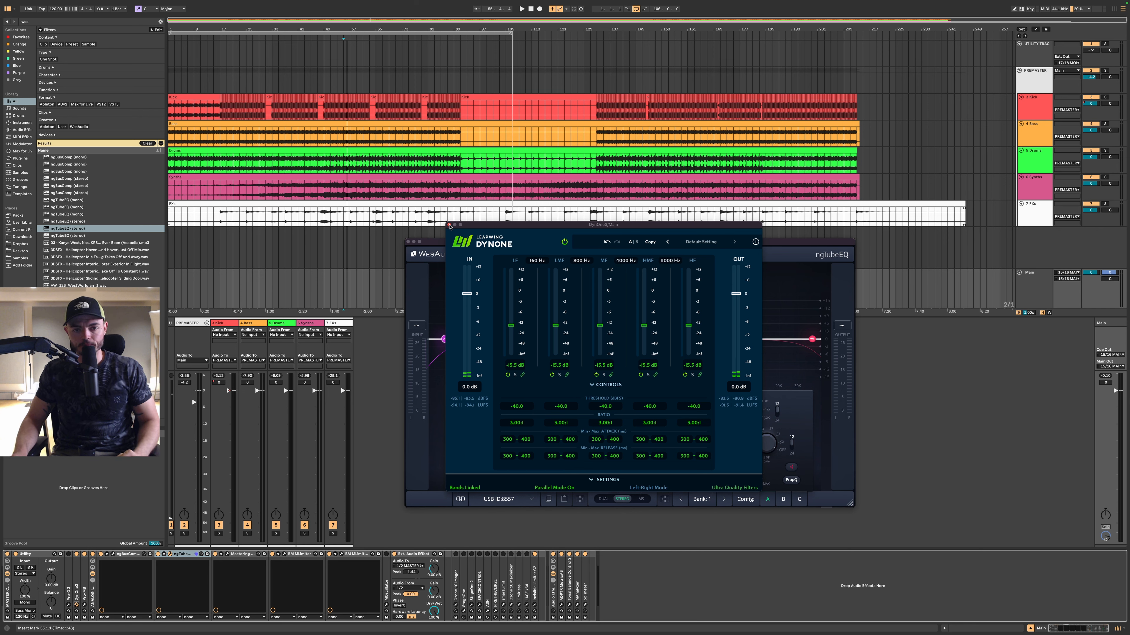
pyautogui.click(448, 225)
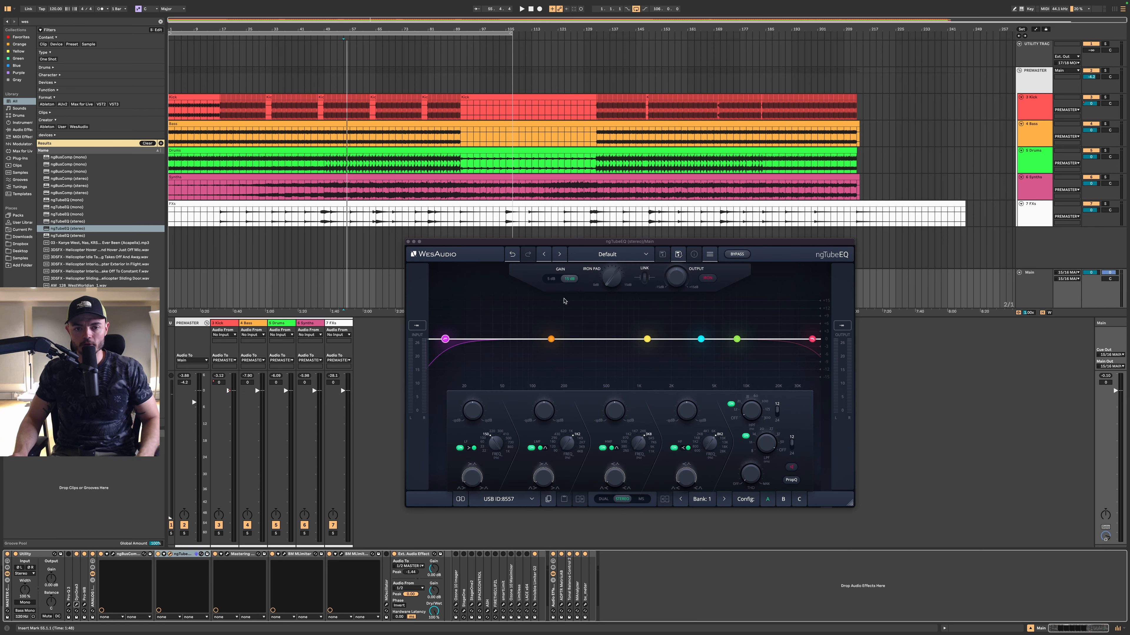
# - Play from the second drop, boost ngTubeEQ's low shelf by about 1.5 dB at 22 Hz, and switch on its output iron with the iron pad adjusted
pyautogui.click(599, 95)
pyautogui.press('space')
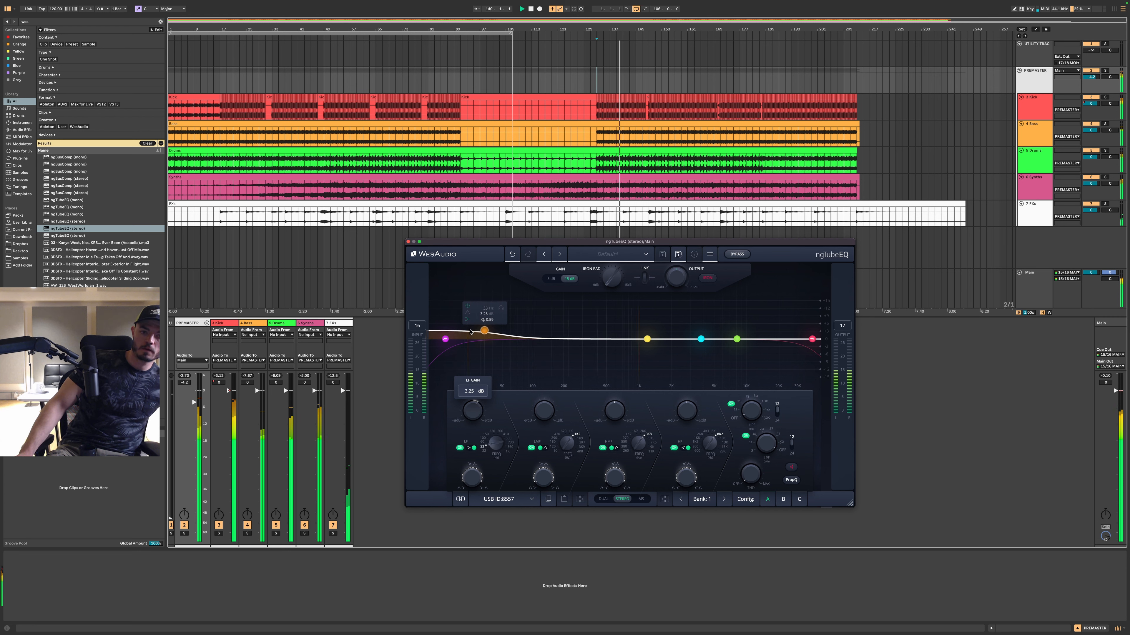
pyautogui.moveTo(458, 329); pyautogui.dragTo(459, 336)
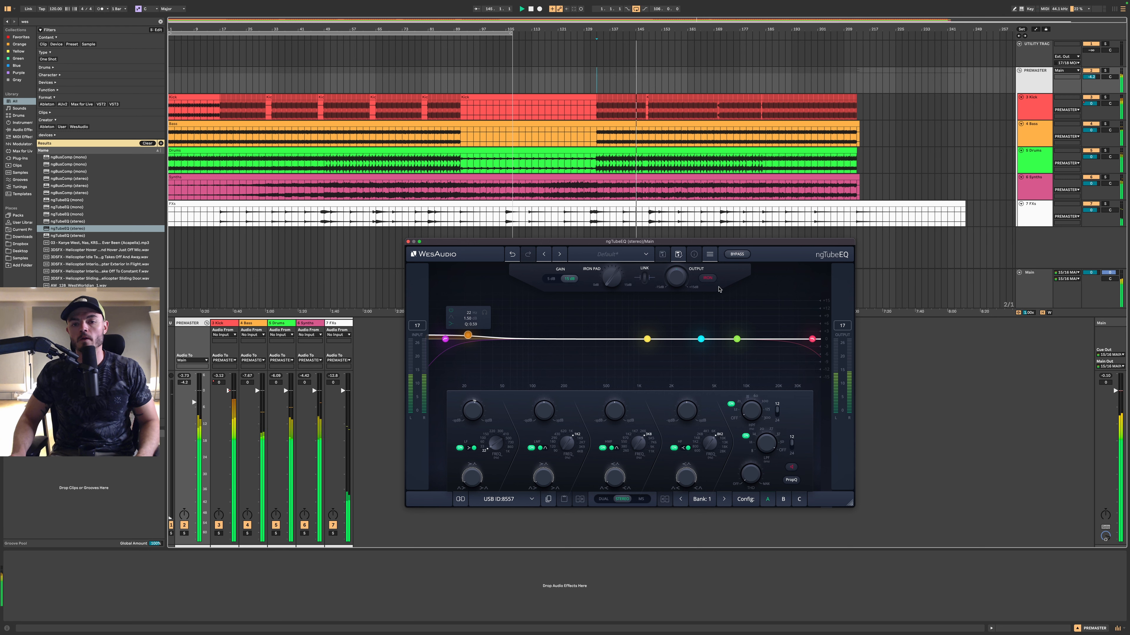
pyautogui.click(708, 279)
pyautogui.moveTo(645, 282); pyautogui.dragTo(644, 269)
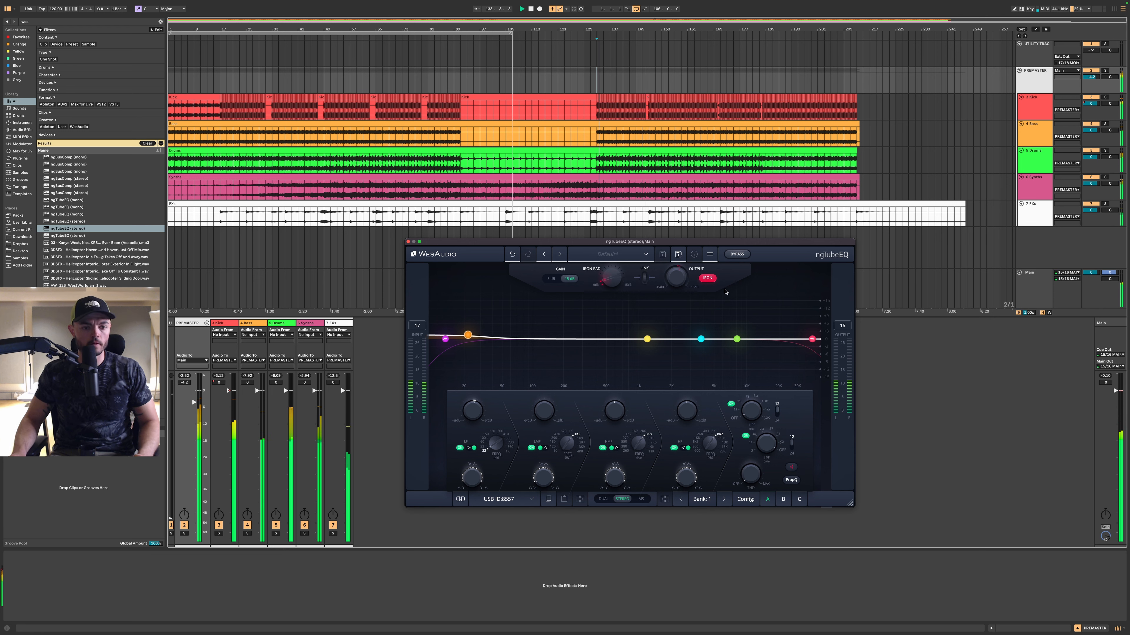
# - Search the browser for Newfangled Saturate and load it onto the PREMASTER group
pyautogui.click(1046, 76)
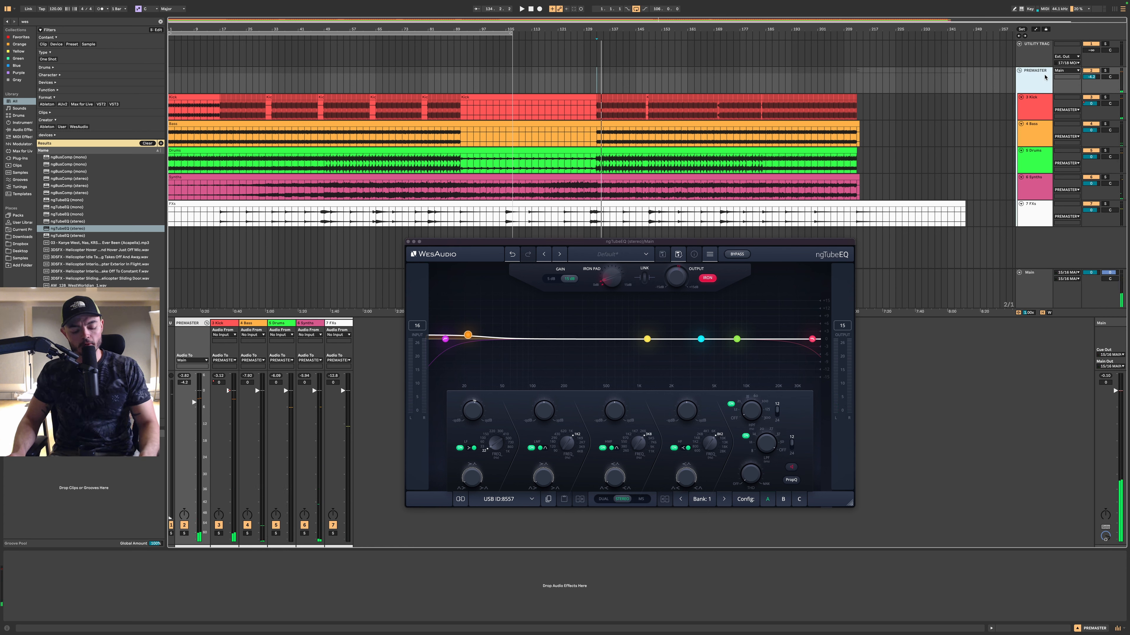
pyautogui.press('super+f')
pyautogui.write('Newfangled Saturate au')
pyautogui.press('Down')
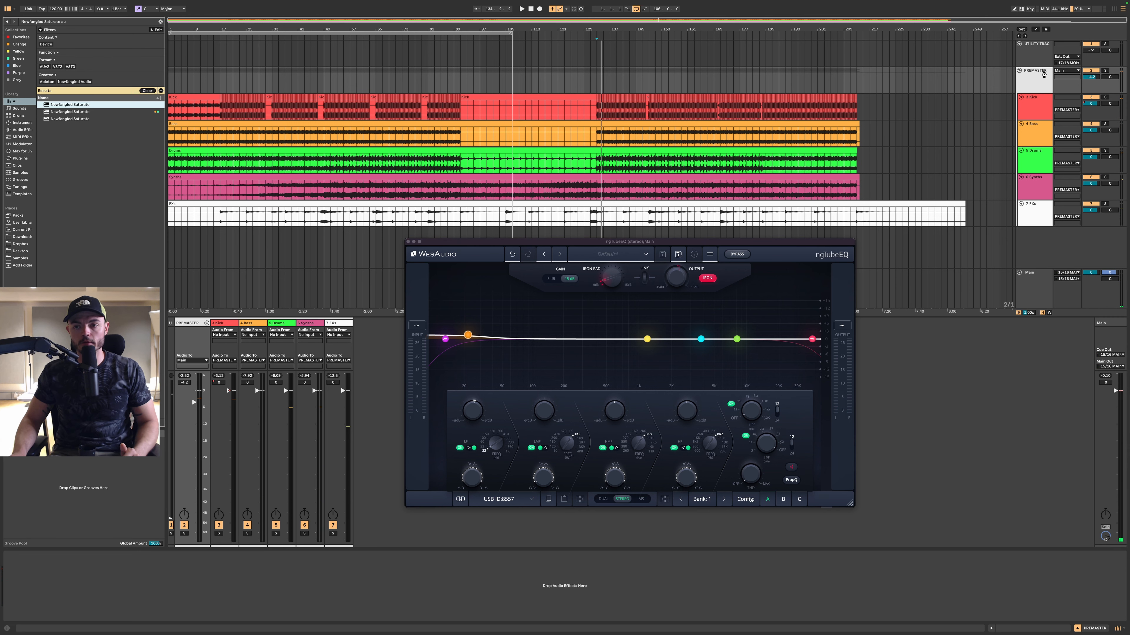
pyautogui.press('Return')
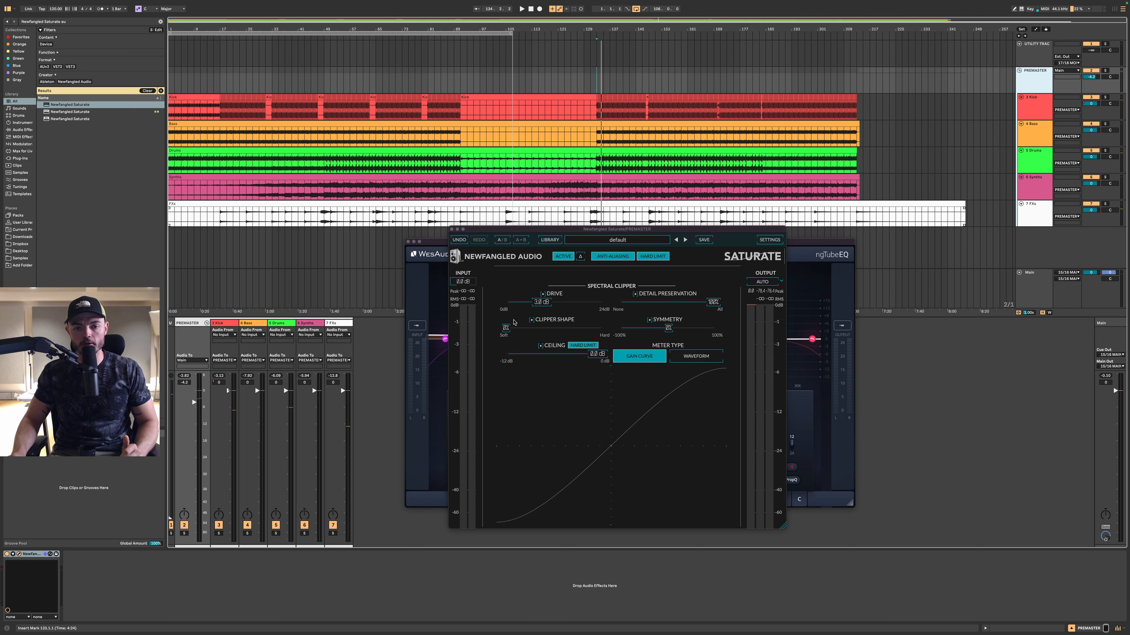
# - Set Saturate's clipper shape fully hard and its drive to 0 dB, enable automatic output gain, and start playback
pyautogui.moveTo(514, 322); pyautogui.dragTo(664, 341)
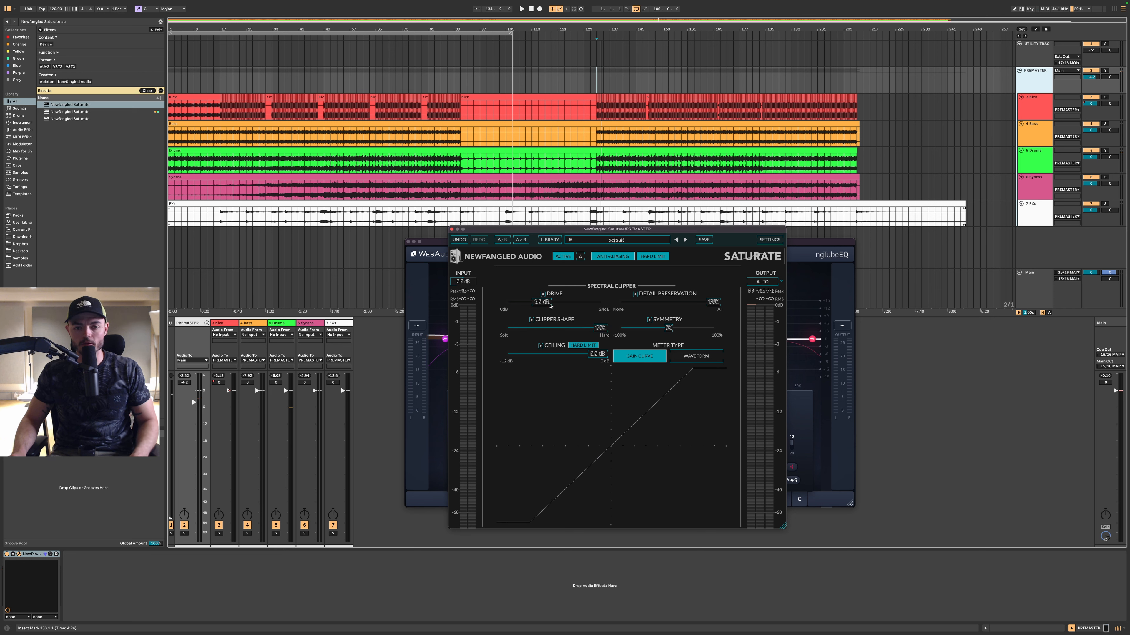
pyautogui.moveTo(547, 304); pyautogui.dragTo(425, 305)
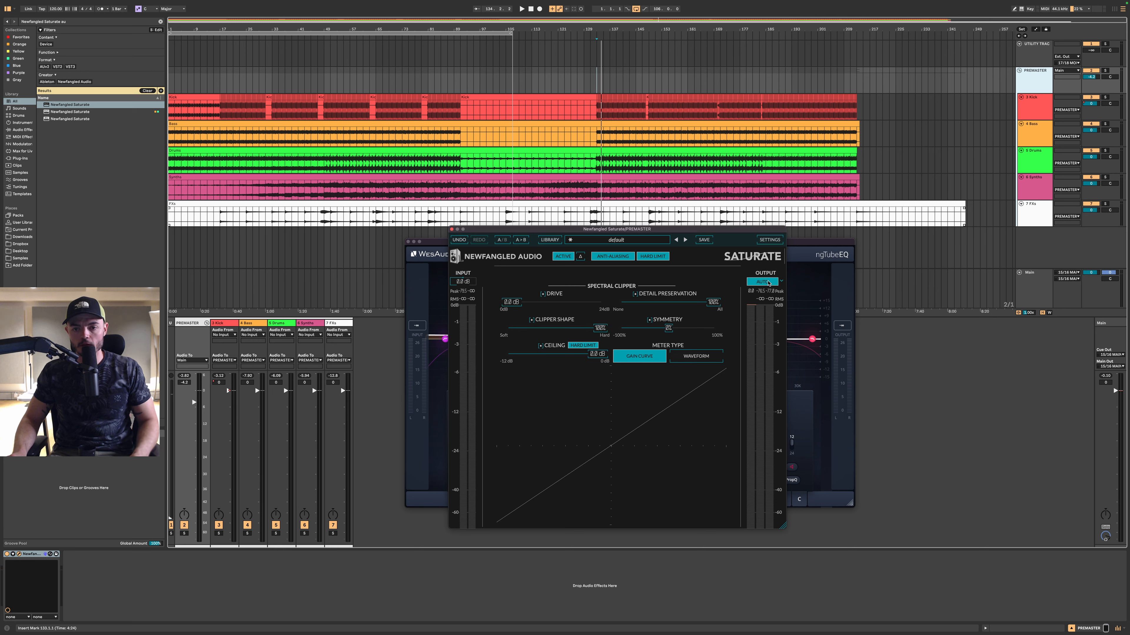
pyautogui.press('space')
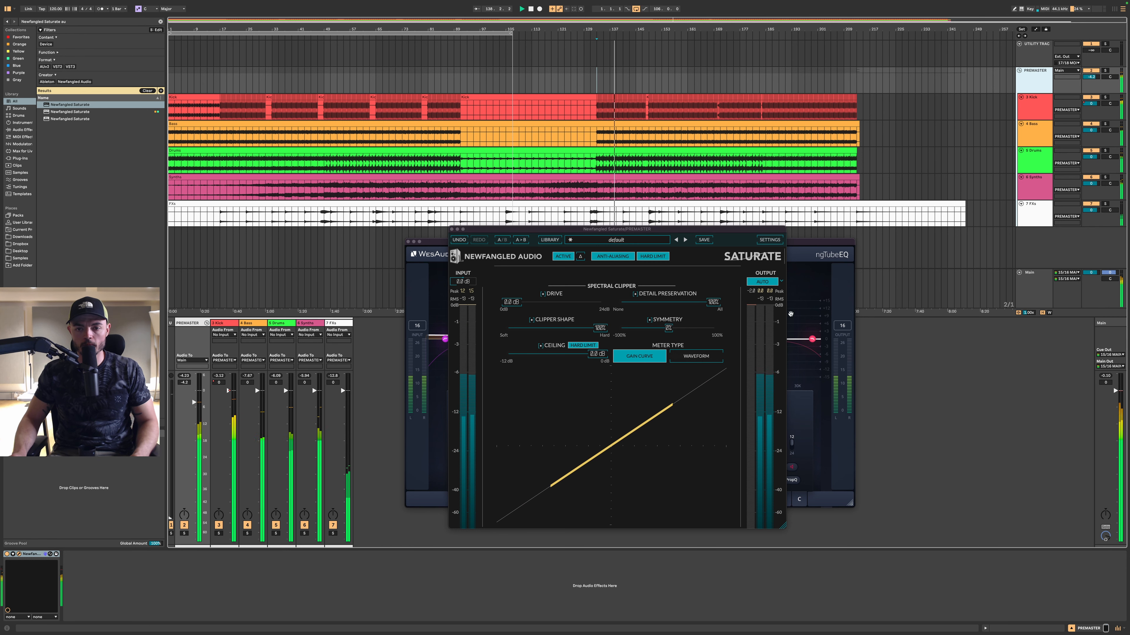
# - Close Saturate and ngTubeEQ, then open ngBusComp from the Main track's chain and place its window below the arrangement tracks
pyautogui.click(452, 229)
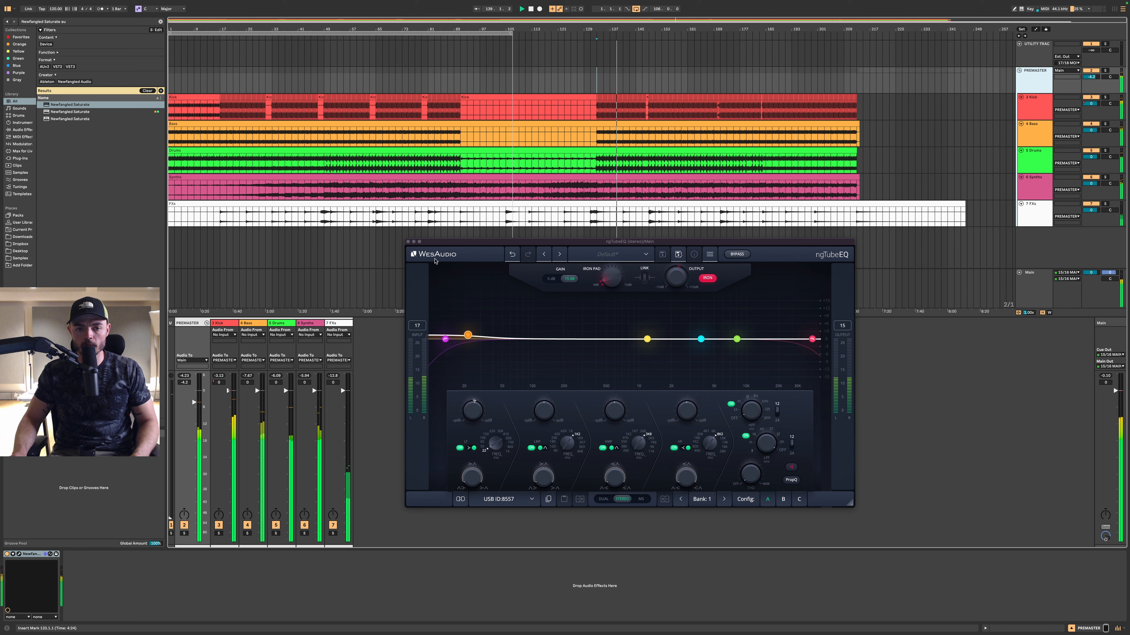
pyautogui.click(408, 242)
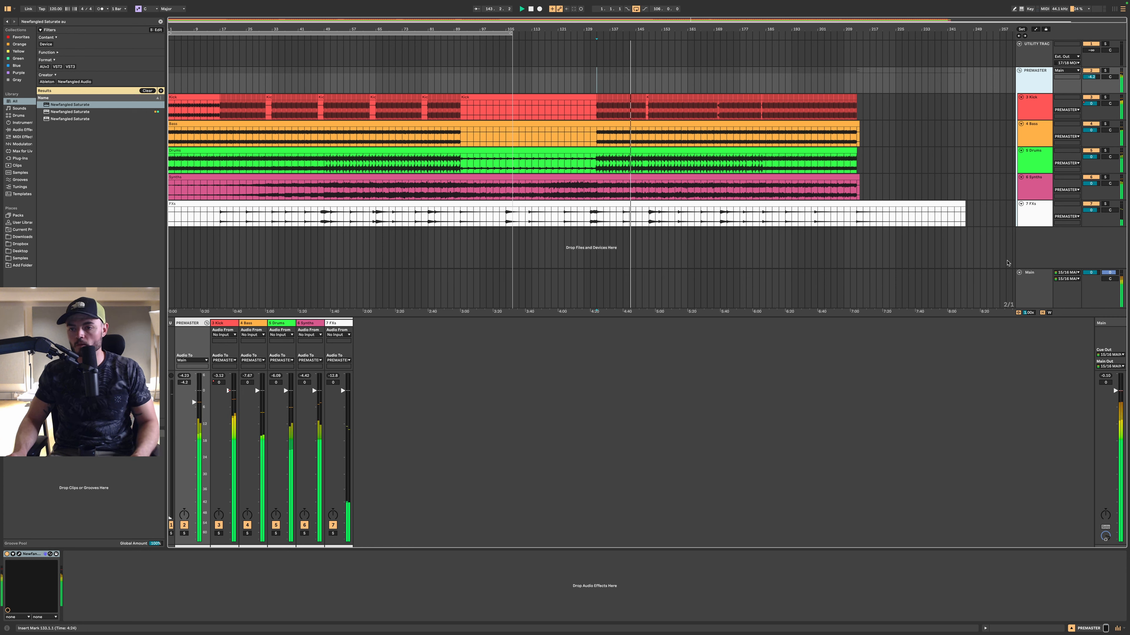
pyautogui.click(1031, 289)
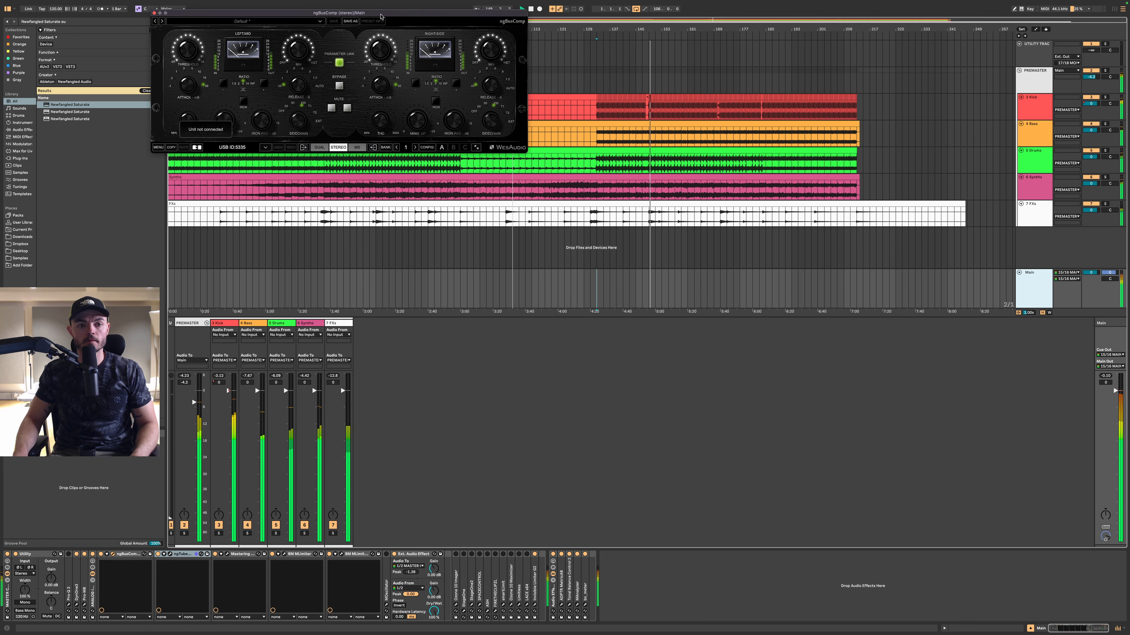
pyautogui.moveTo(379, 14); pyautogui.dragTo(670, 352)
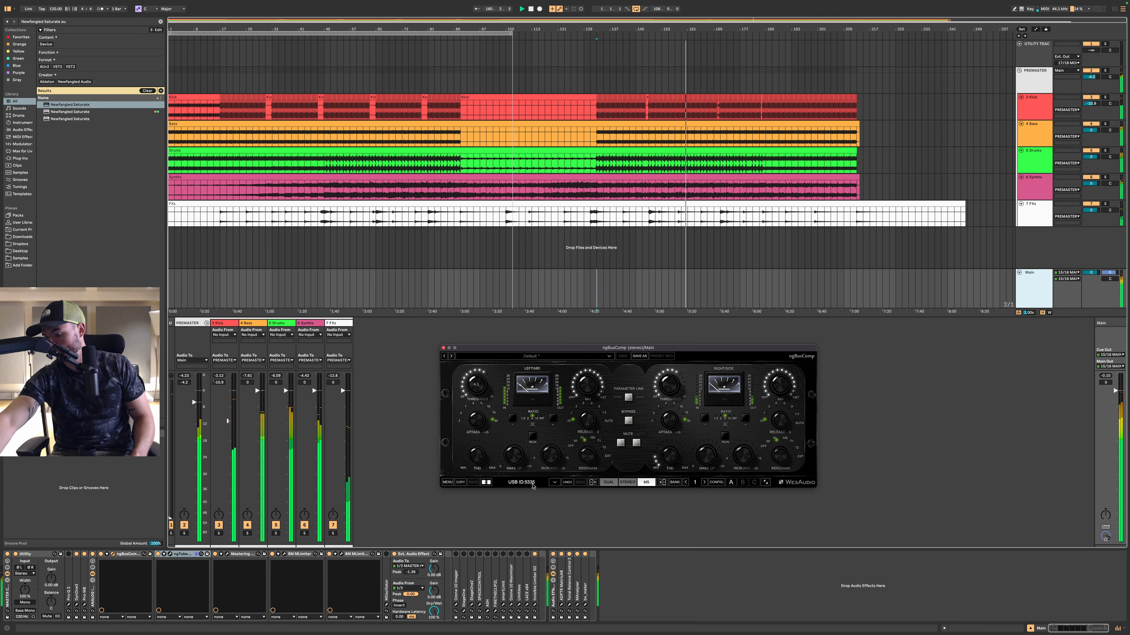
# - Pause and resume playback with ngBusComp in M/S mode, then briefly open the Bettermaker Mastering Equalizer for a check
pyautogui.press('space')
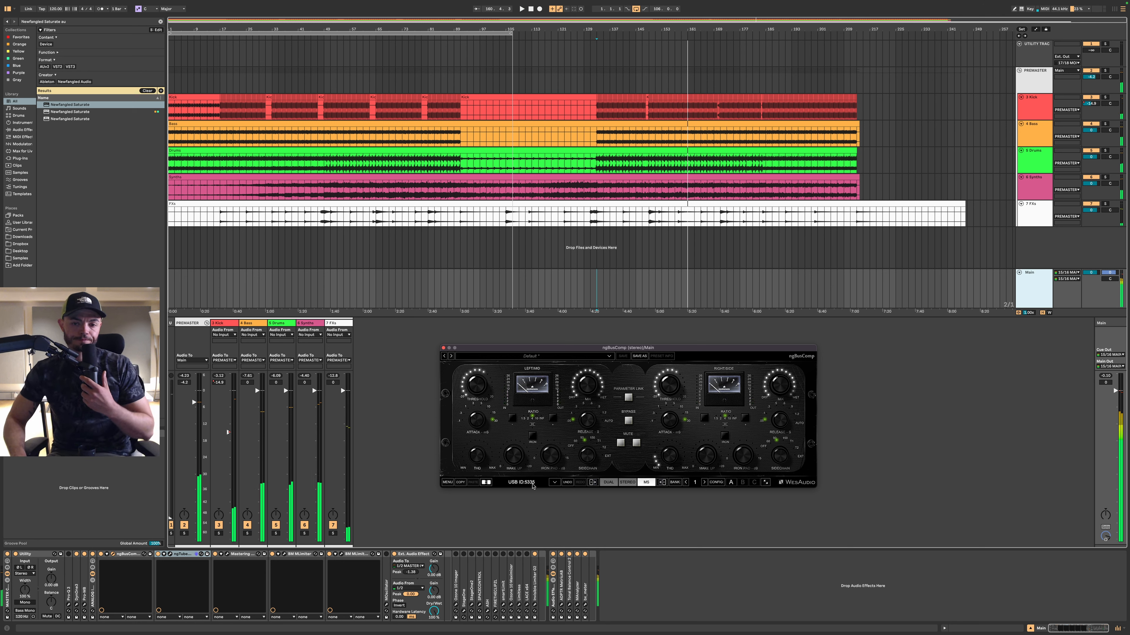
pyautogui.moveTo(578, 396)
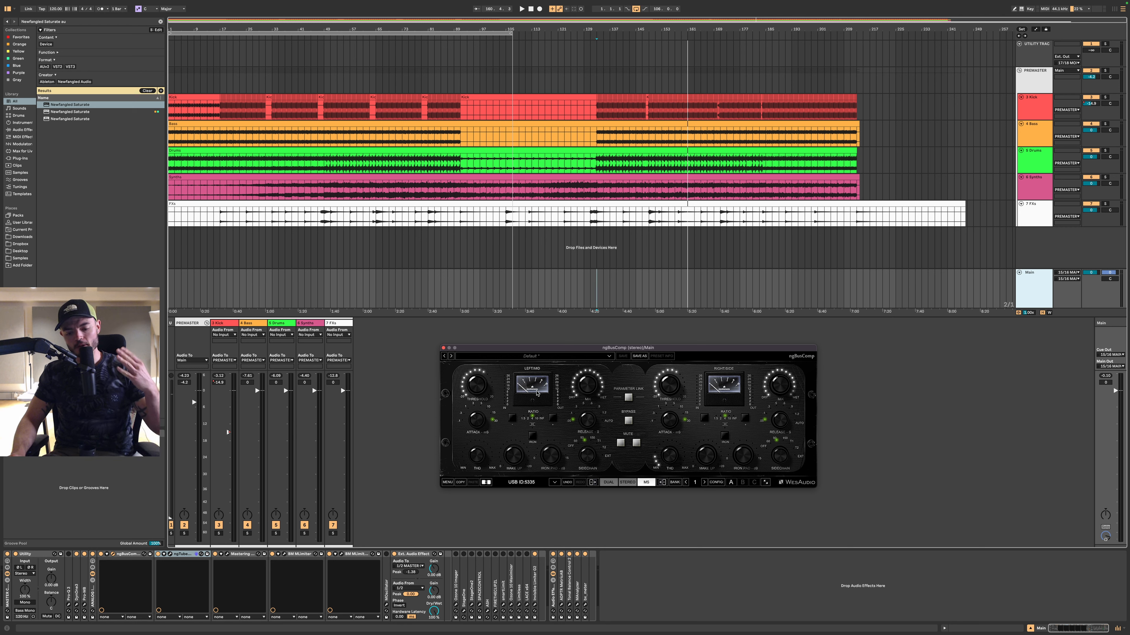
pyautogui.press('space')
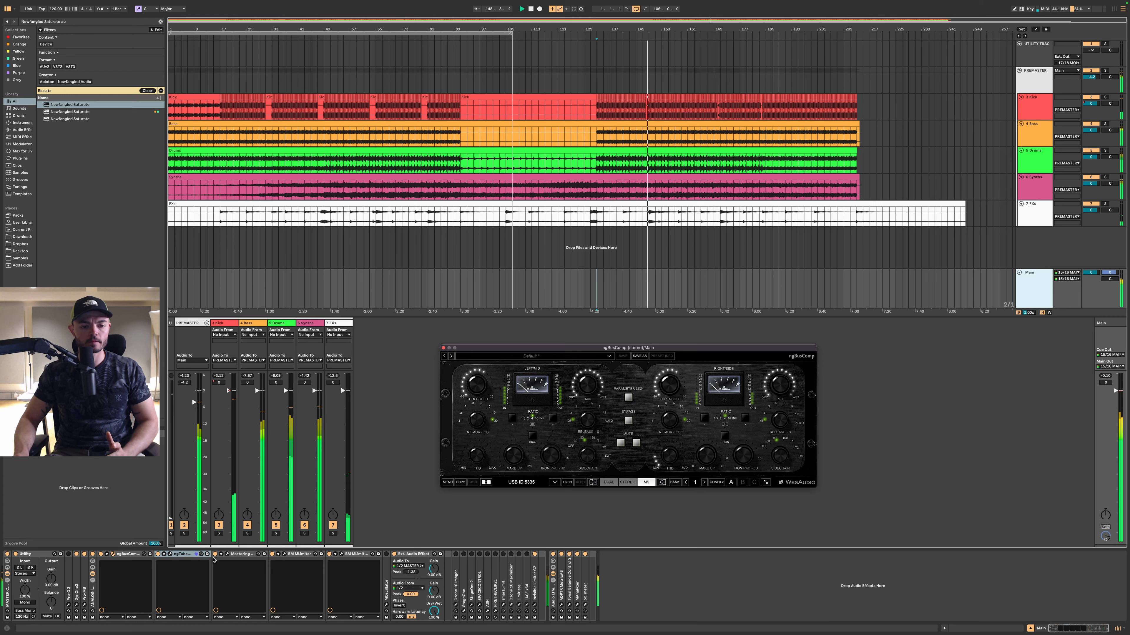
pyautogui.click(227, 555)
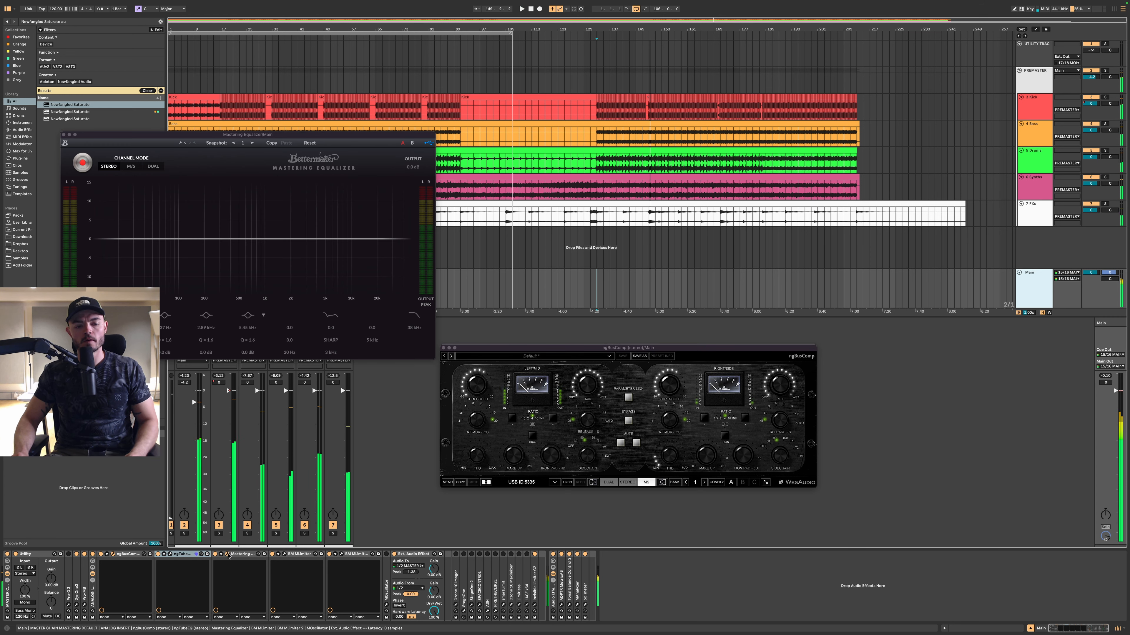
pyautogui.click(228, 555)
pyautogui.click(113, 555)
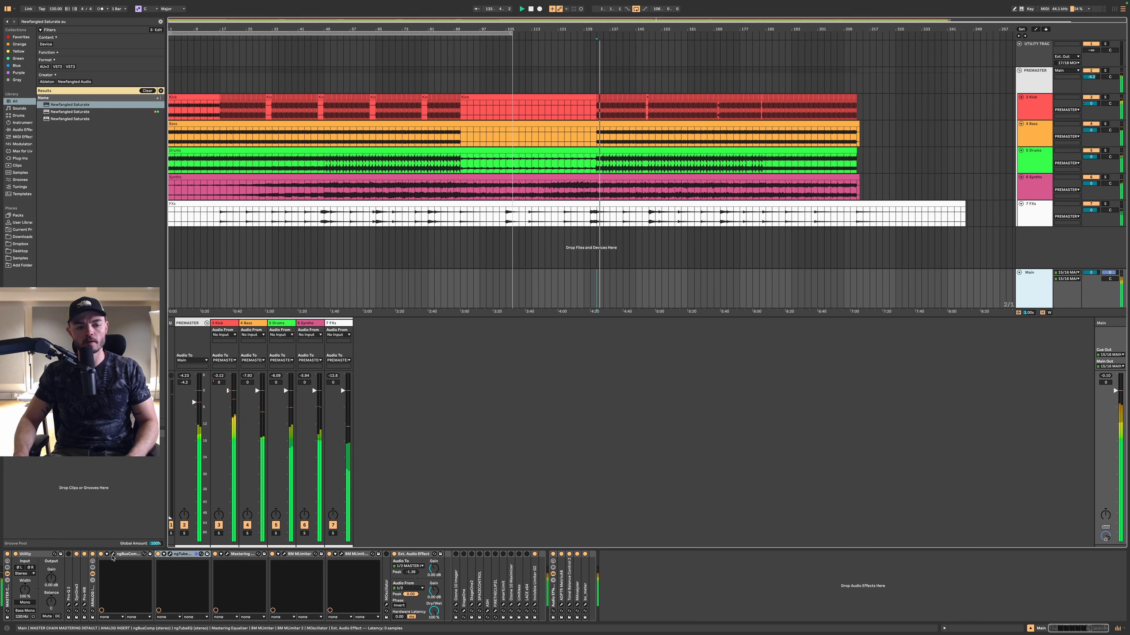
pyautogui.click(113, 555)
# - Open ngTubeEQ, boost its green high band by about 1.25 dB near 28 kHz, and slightly raise the cyan upper-mid band
pyautogui.click(170, 553)
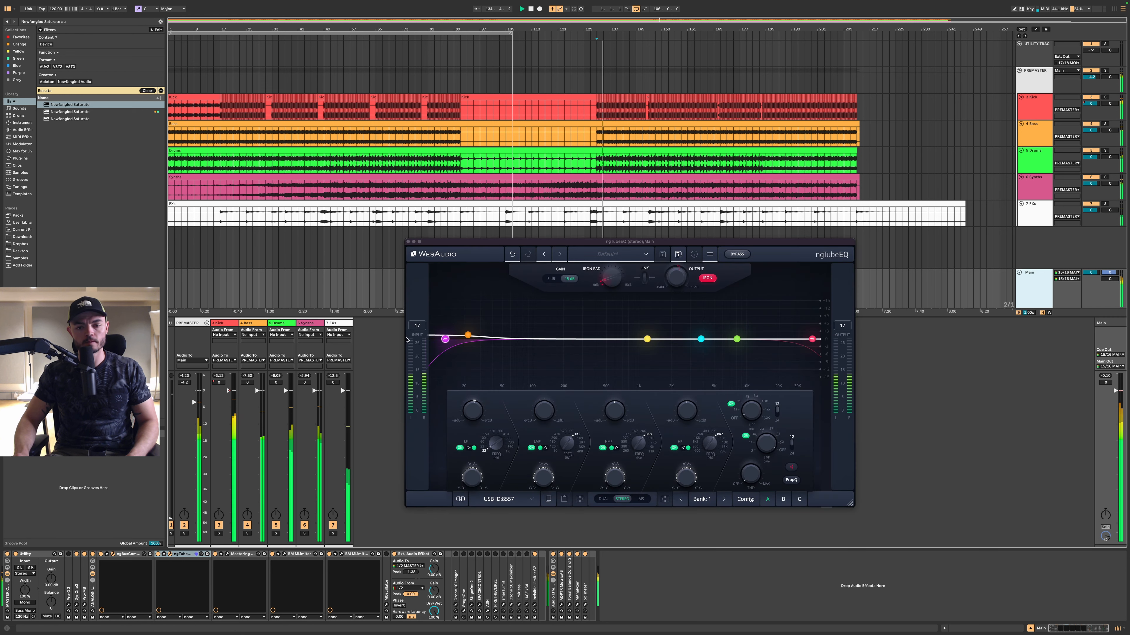
pyautogui.moveTo(735, 339); pyautogui.dragTo(793, 337)
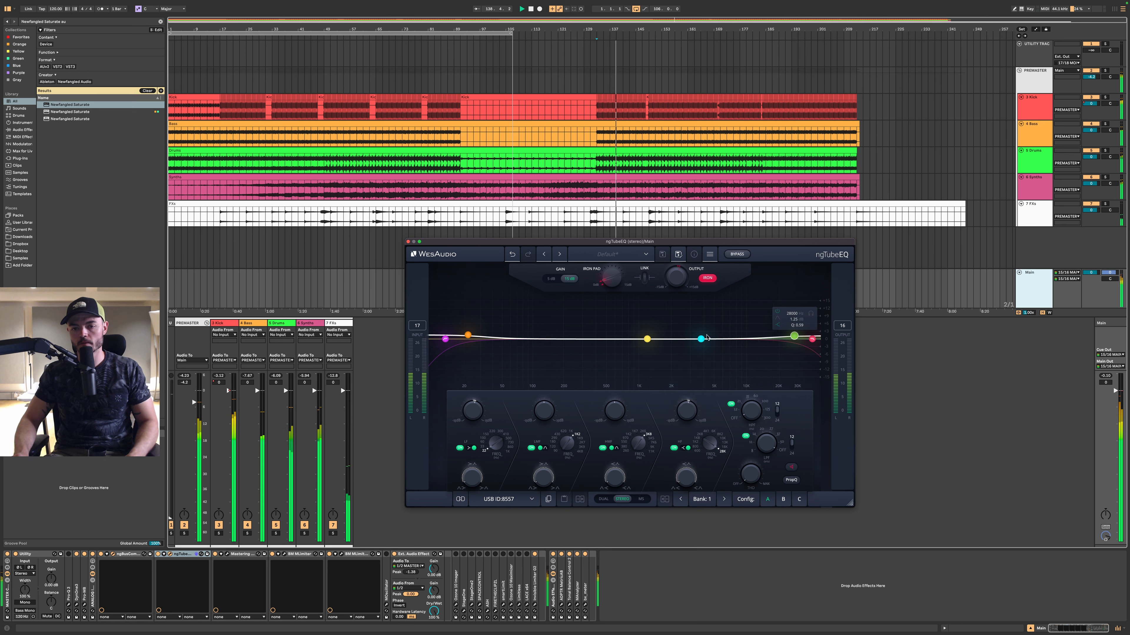
pyautogui.moveTo(707, 335)
pyautogui.mouseDown()
pyautogui.moveTo(717, 323)
pyautogui.moveTo(700, 337)
pyautogui.mouseUp()
pyautogui.moveTo(672, 281)
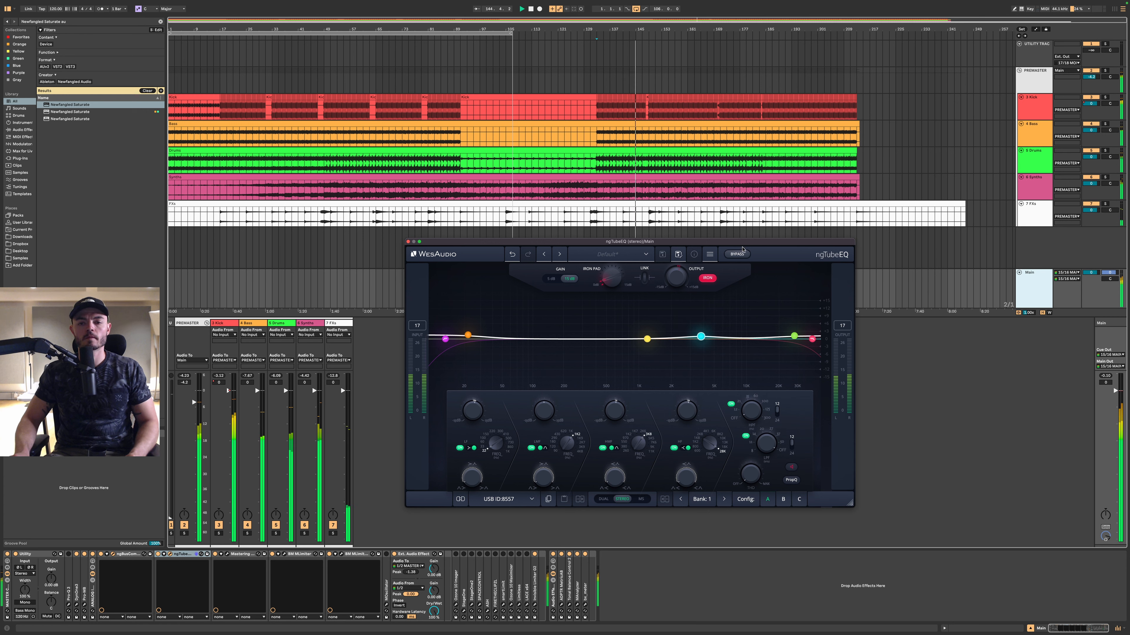
# - Compare the mix with ngTubeEQ bypassed and active, then close the ngTubeEQ and ngBusComp windows
pyautogui.click(737, 254)
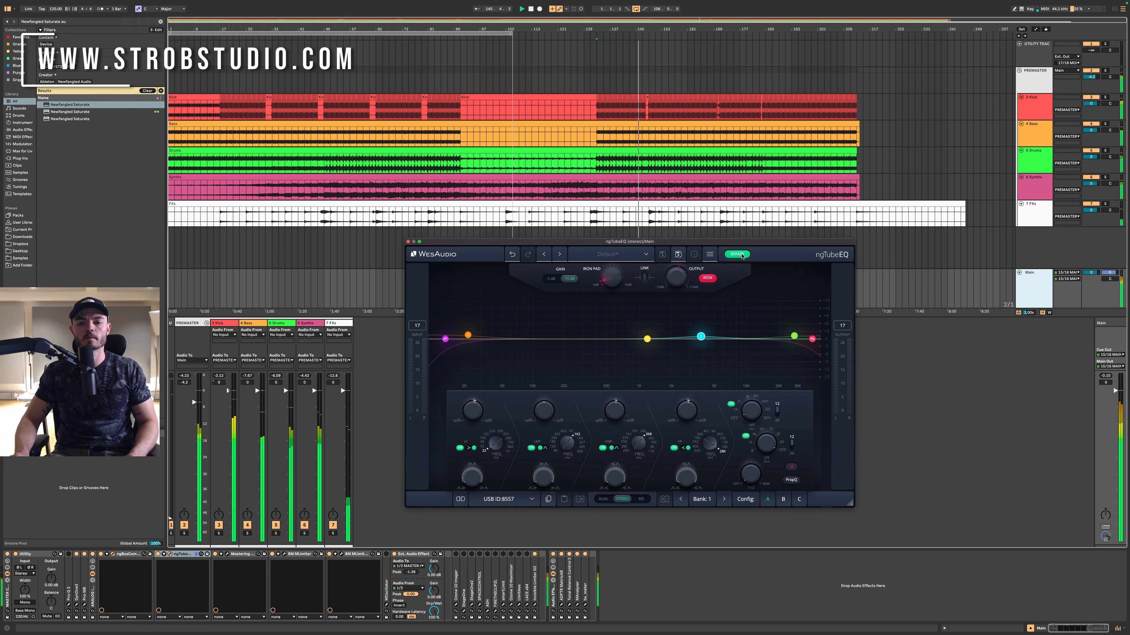
pyautogui.click(739, 255)
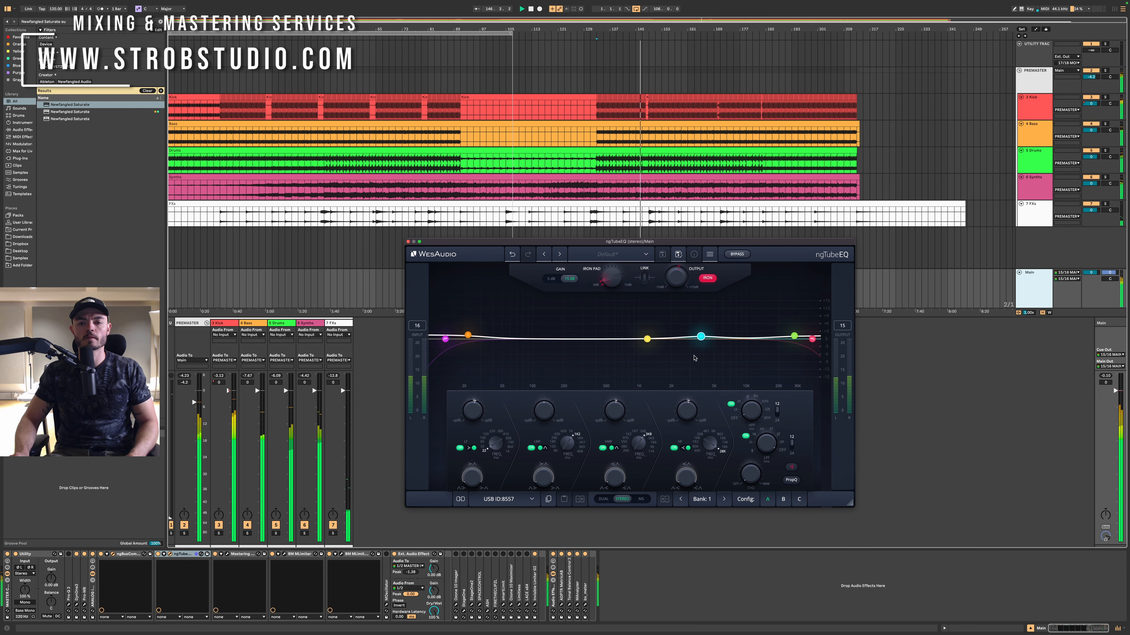
pyautogui.click(408, 242)
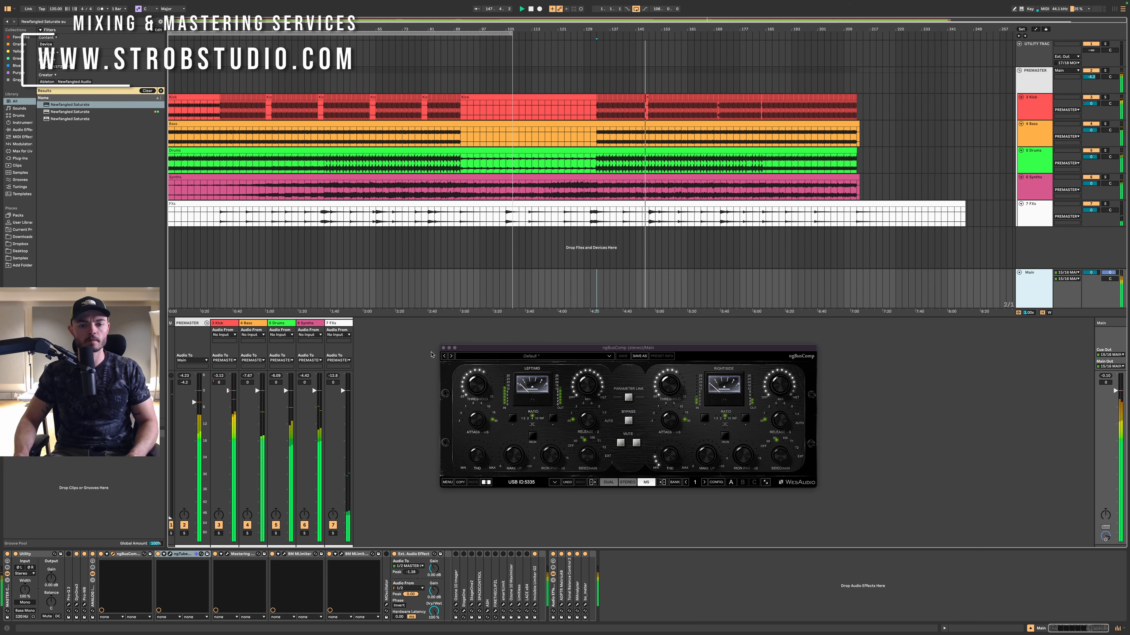
pyautogui.click(443, 348)
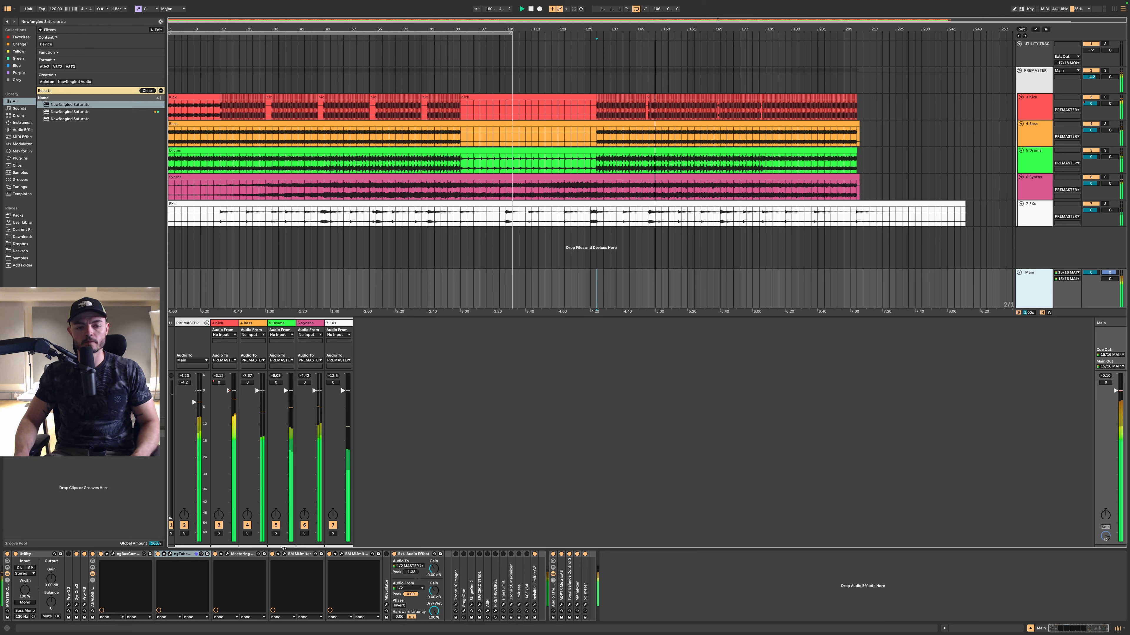
# - Open BM MLimiter and BM MLimiter 2 from the Main chain, placing the BM MLimiter 2 window below the arrangement tracks
pyautogui.click(284, 555)
pyautogui.click(615, 168)
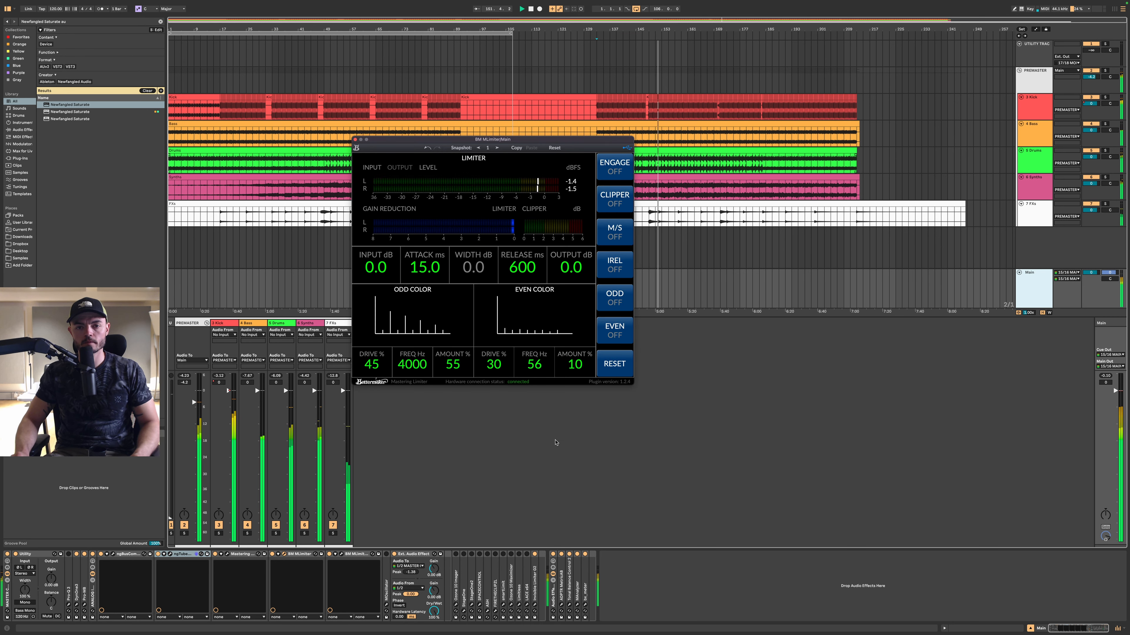
pyautogui.click(341, 555)
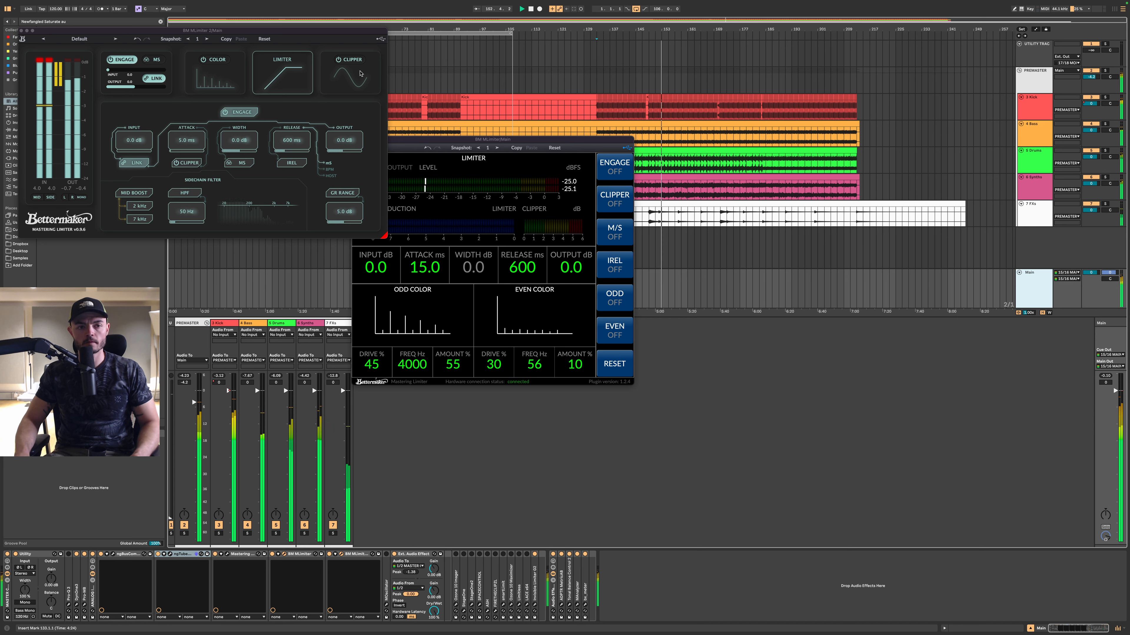
pyautogui.moveTo(271, 31); pyautogui.dragTo(696, 284)
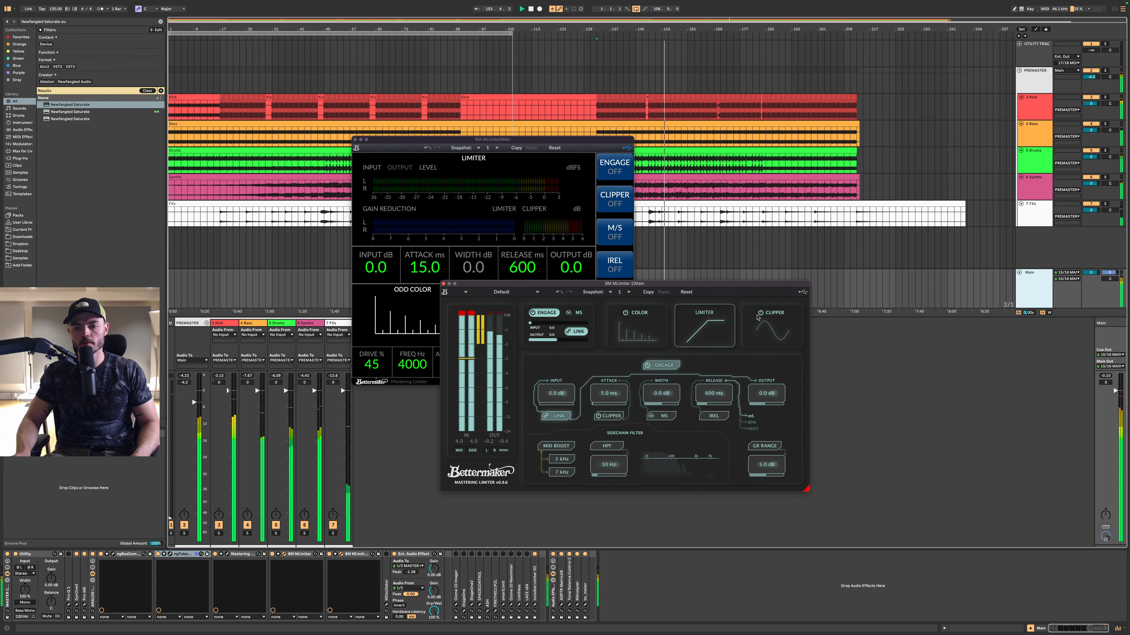
# - Enable BM MLimiter 2's clipper, shorten the release to 86 ms, and set the clipper amount to 48 %
pyautogui.click(771, 313)
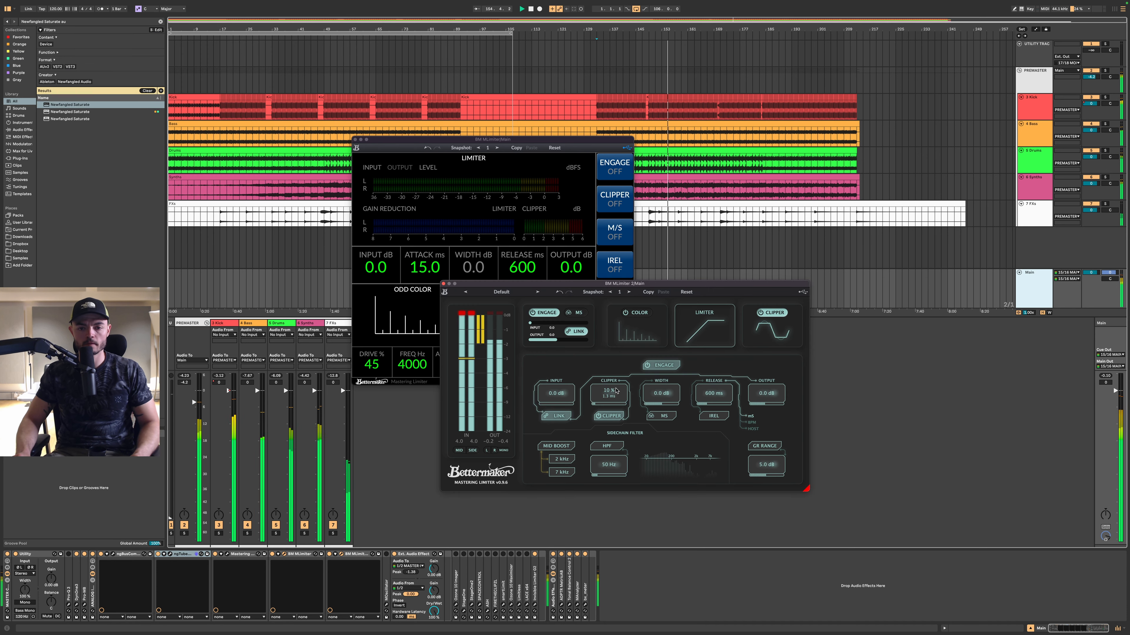
pyautogui.moveTo(719, 397); pyautogui.dragTo(716, 422)
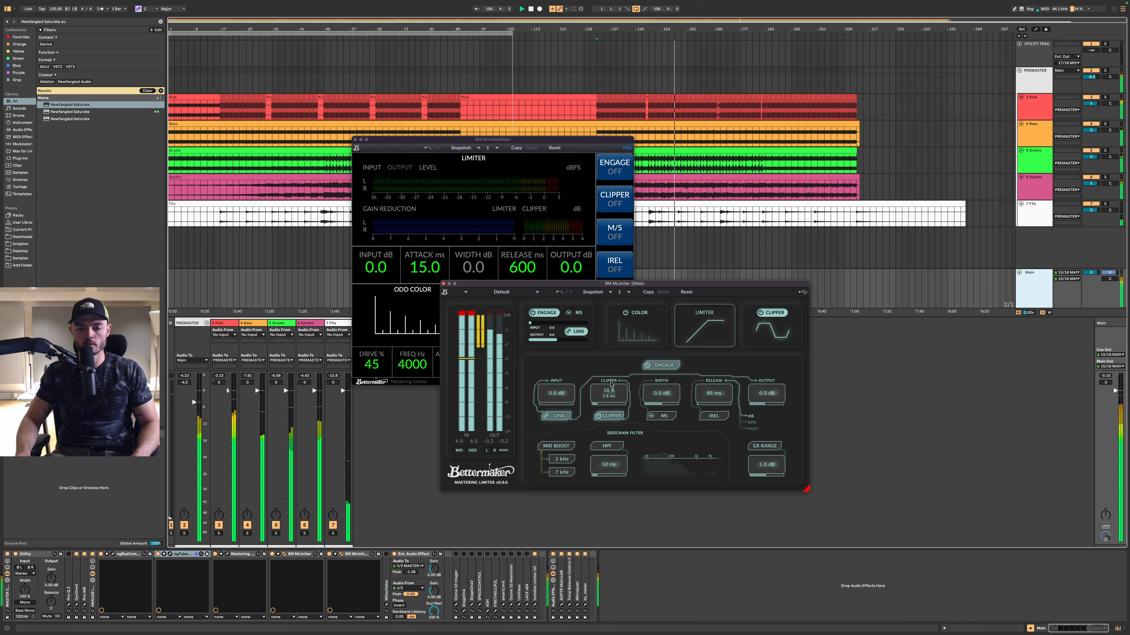
pyautogui.moveTo(609, 398); pyautogui.dragTo(611, 388)
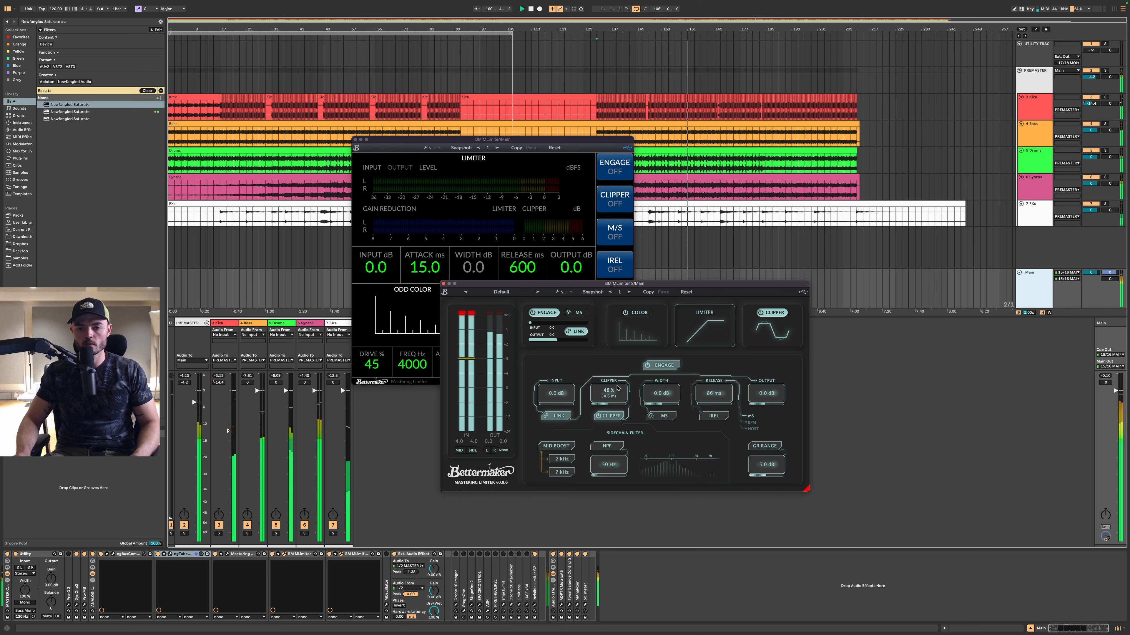
# - Close the first BM MLimiter window, compare BM MLimiter 2 with M/S mode off and on, and leave M/S enabled
pyautogui.click(355, 140)
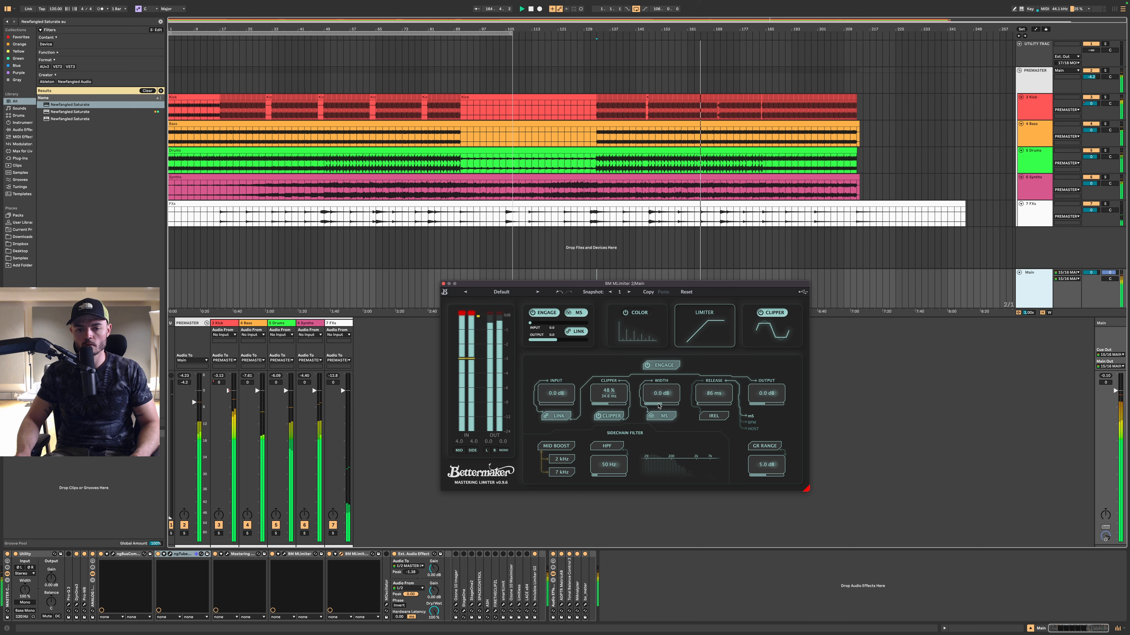
pyautogui.click(666, 417)
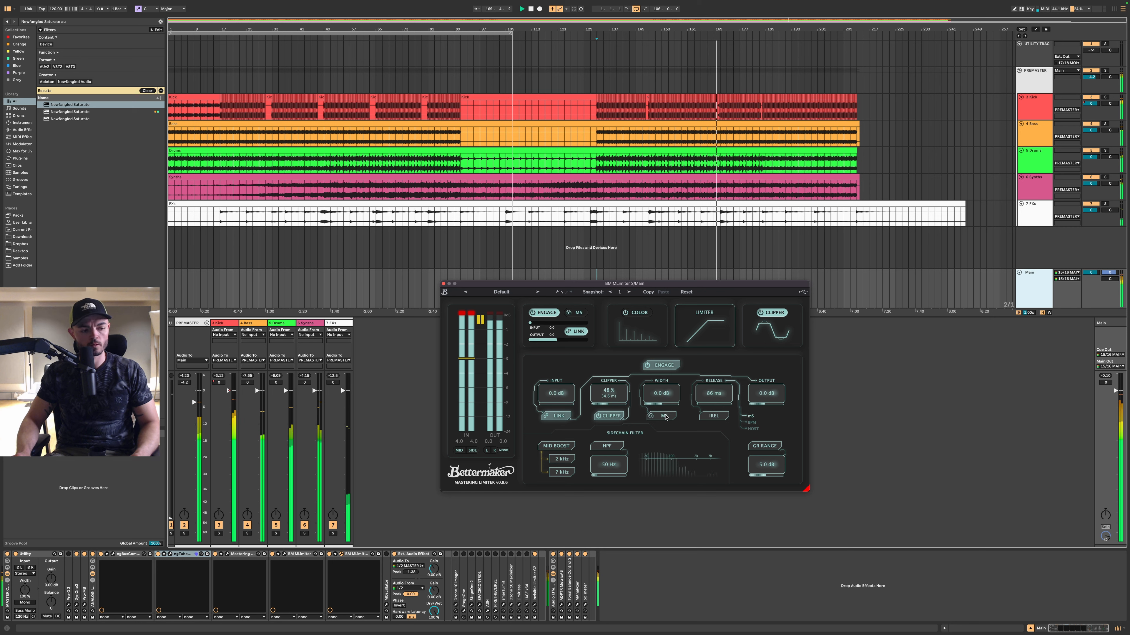
pyautogui.click(664, 415)
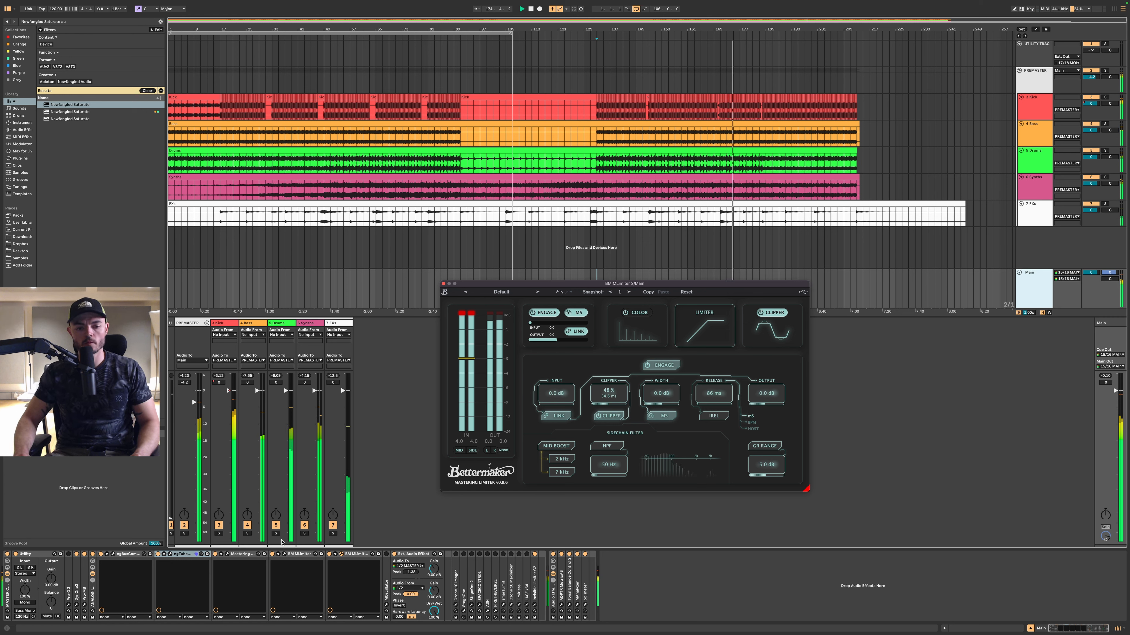
# - Reopen ngTubeEQ and set its output level to 1.25 dB
pyautogui.click(170, 554)
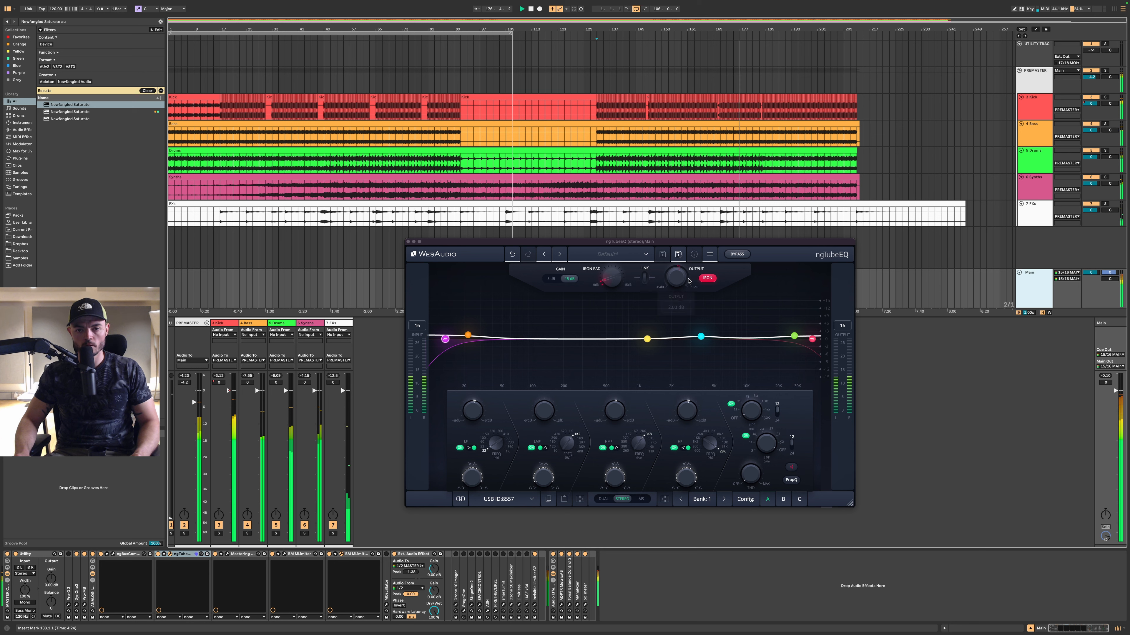
pyautogui.click(683, 281)
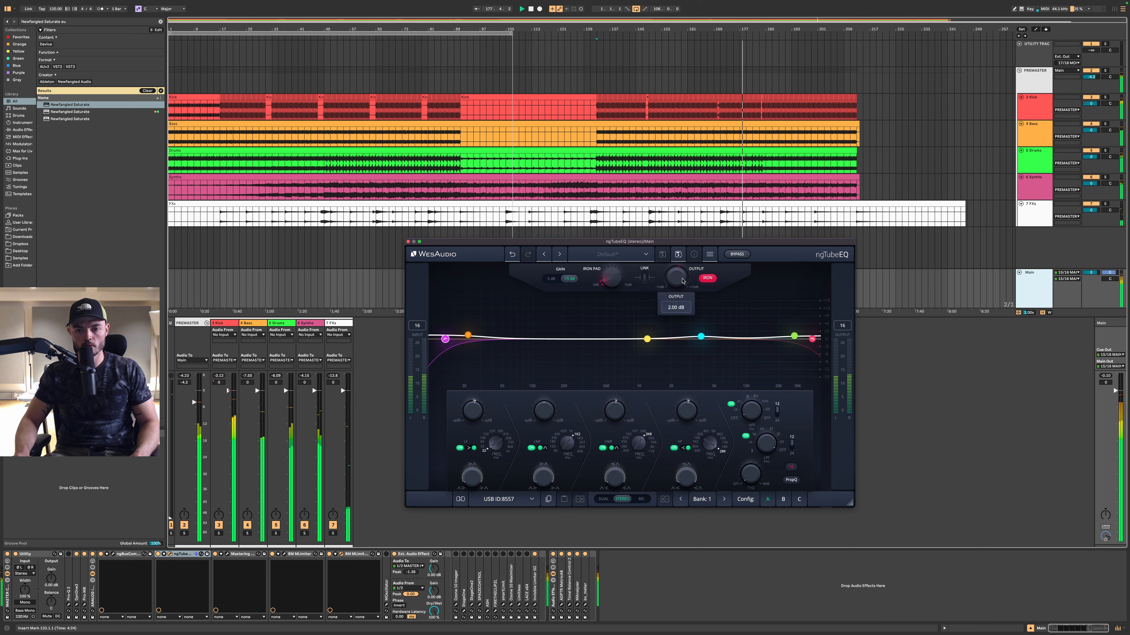
pyautogui.scroll(-3, 683, 281)
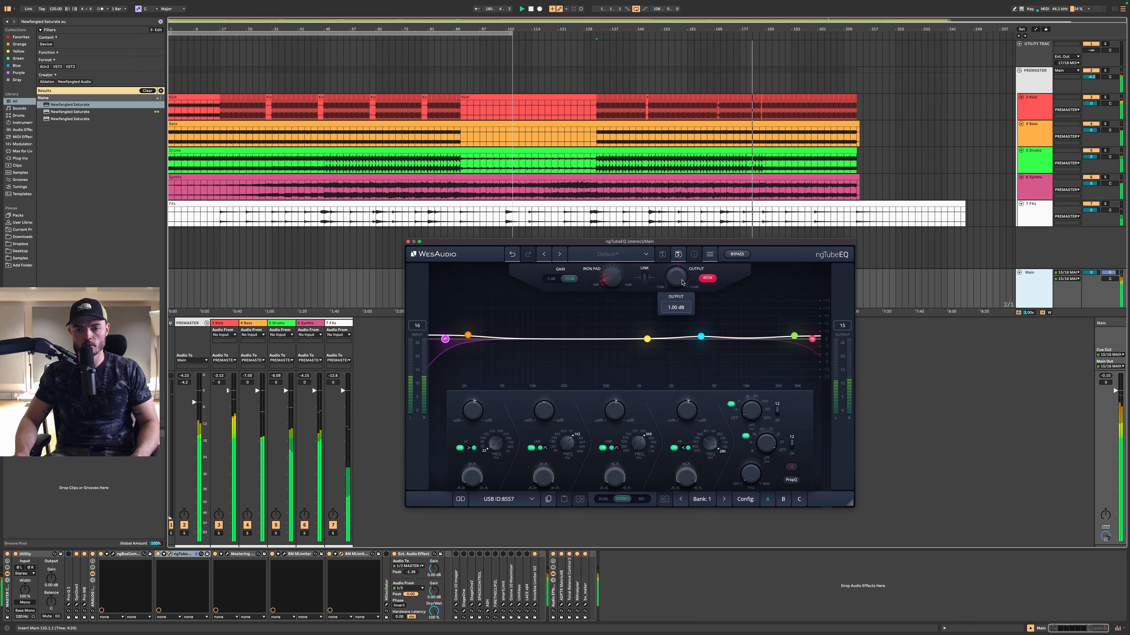
pyautogui.moveTo(682, 282); pyautogui.dragTo(684, 283)
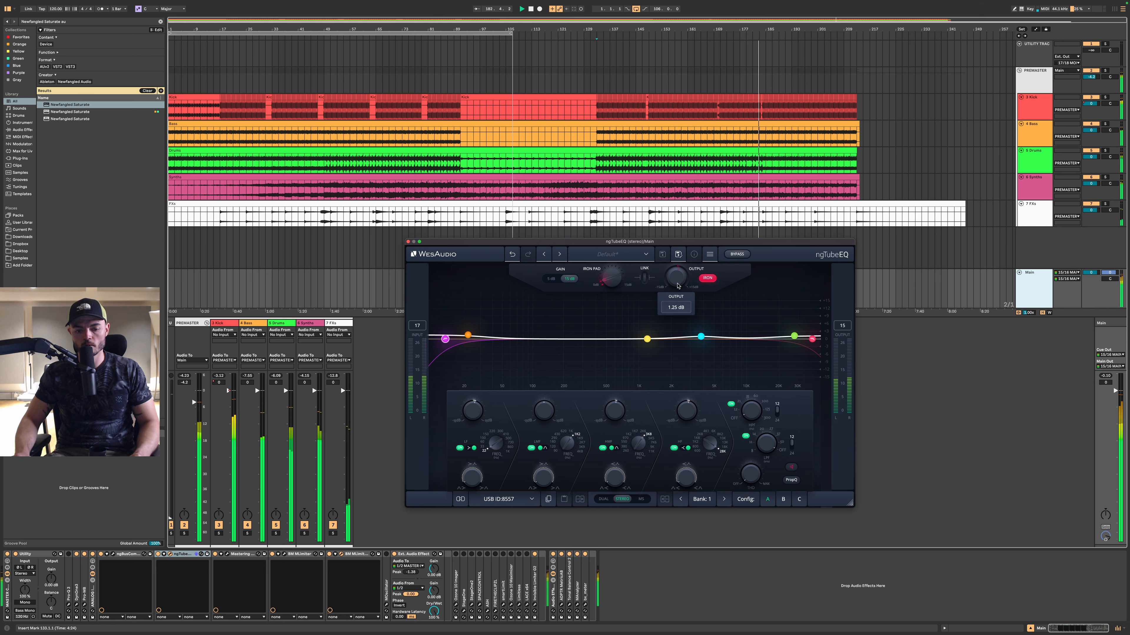
# - Bring BM MLimiter 2 forward and arrange it above ngTubeEQ so both windows are accessible together
pyautogui.click(284, 556)
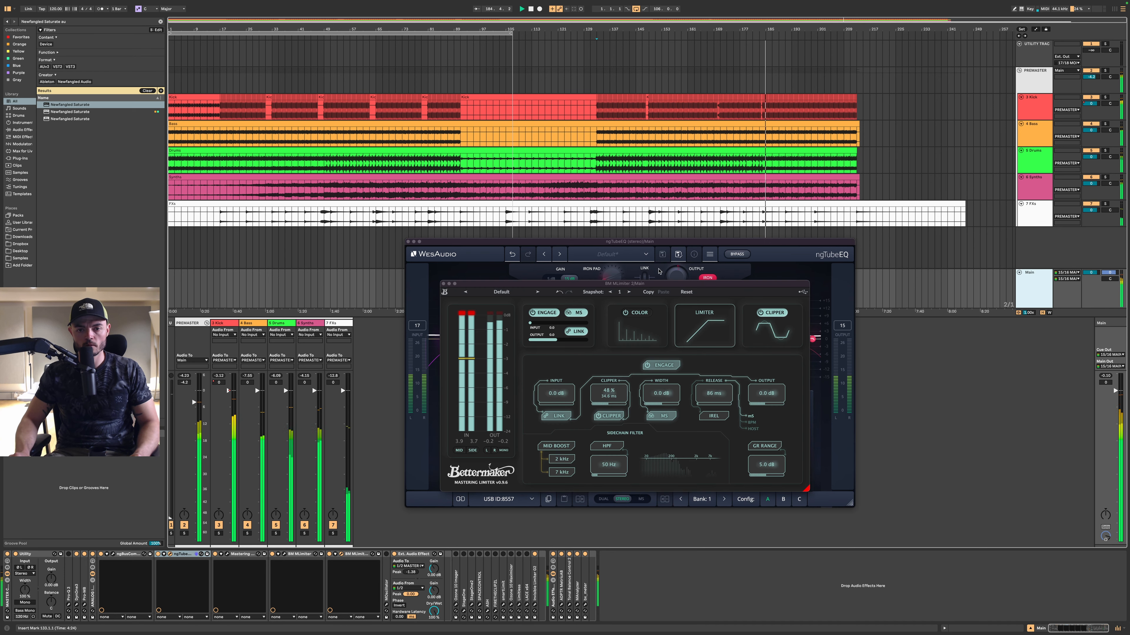
pyautogui.moveTo(659, 284); pyautogui.dragTo(550, 39)
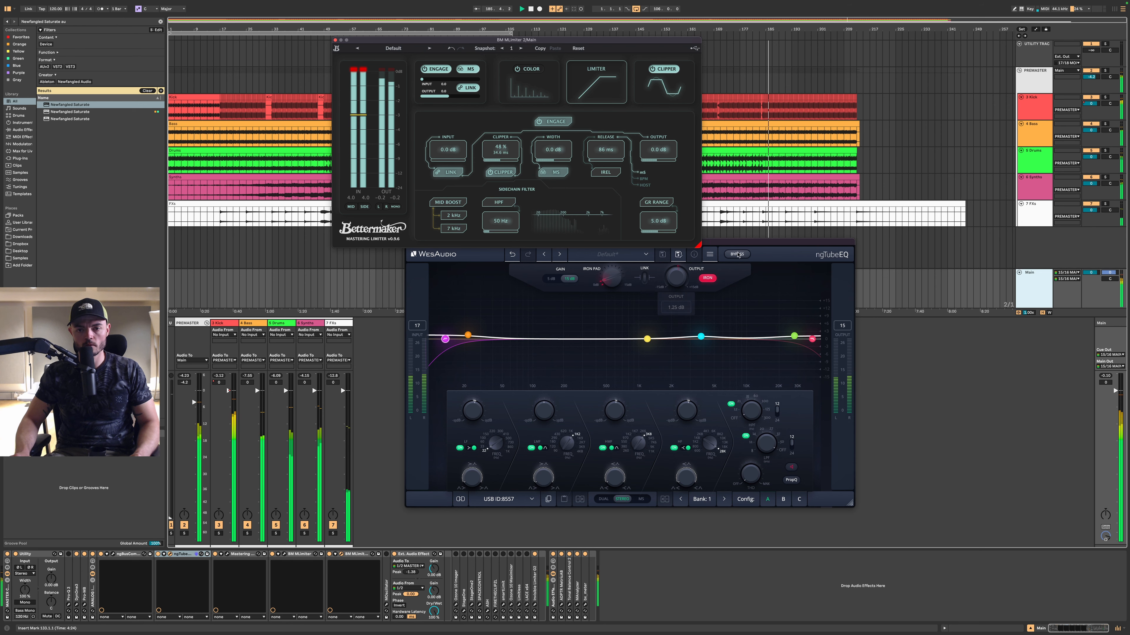
pyautogui.moveTo(737, 243); pyautogui.dragTo(704, 294)
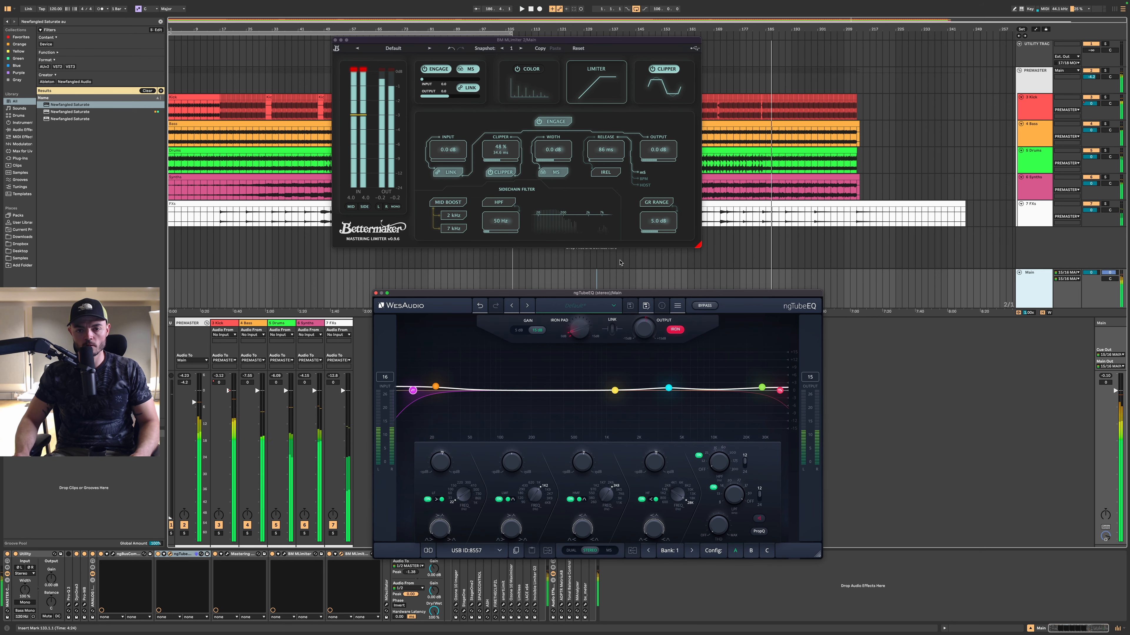
# - Raise ngTubeEQ's output to about 2.25 dB, trim it slightly while checking the limiter meters, and close BM MLimiter 2
pyautogui.moveTo(643, 337)
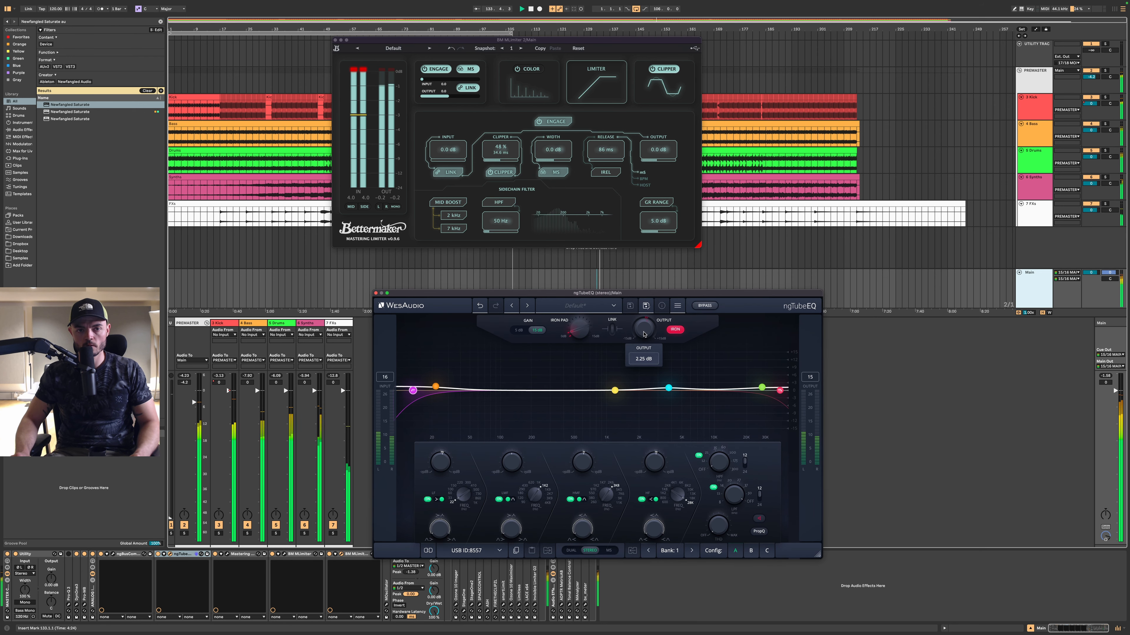
pyautogui.scroll(-1, 643, 334)
pyautogui.scroll(-1, 643, 335)
pyautogui.click(336, 41)
# - Select the Synths track and enlarge its height in the arrangement
pyautogui.click(1037, 191)
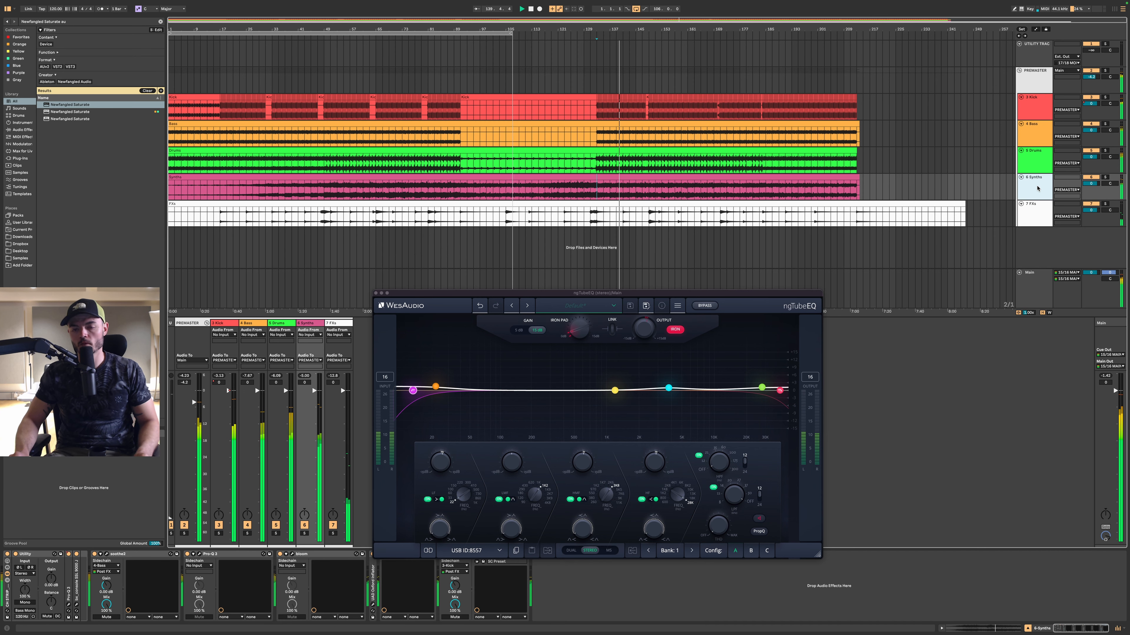
pyautogui.scroll(3, 1037, 191)
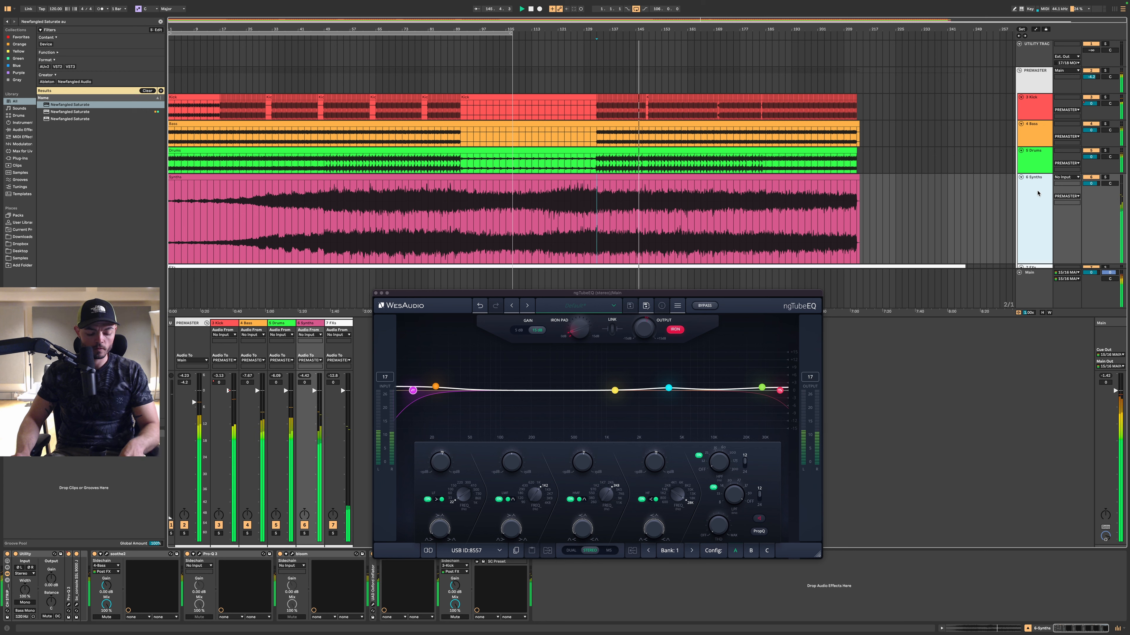
# - Load LACE x64 on the Synths track, choose its [2 - Smooth] Indigo model, and reposition the plug-in window beside the mixer
pyautogui.press('super+f')
pyautogui.write('Lace x64')
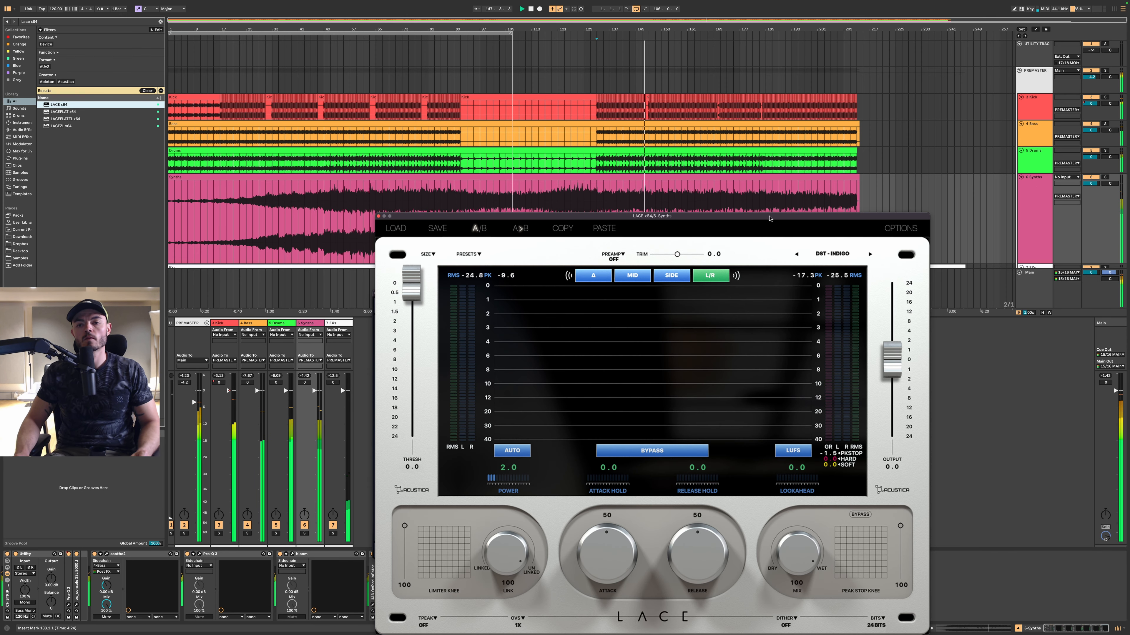
pyautogui.moveTo(769, 219); pyautogui.dragTo(400, 134)
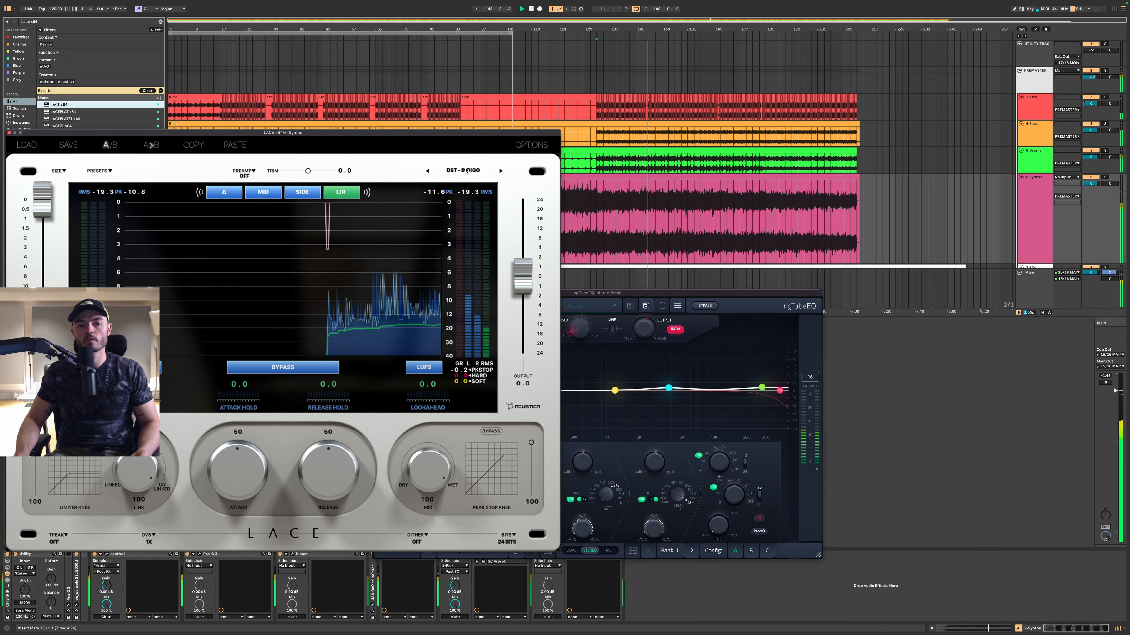
pyautogui.click(466, 171)
pyautogui.moveTo(467, 178)
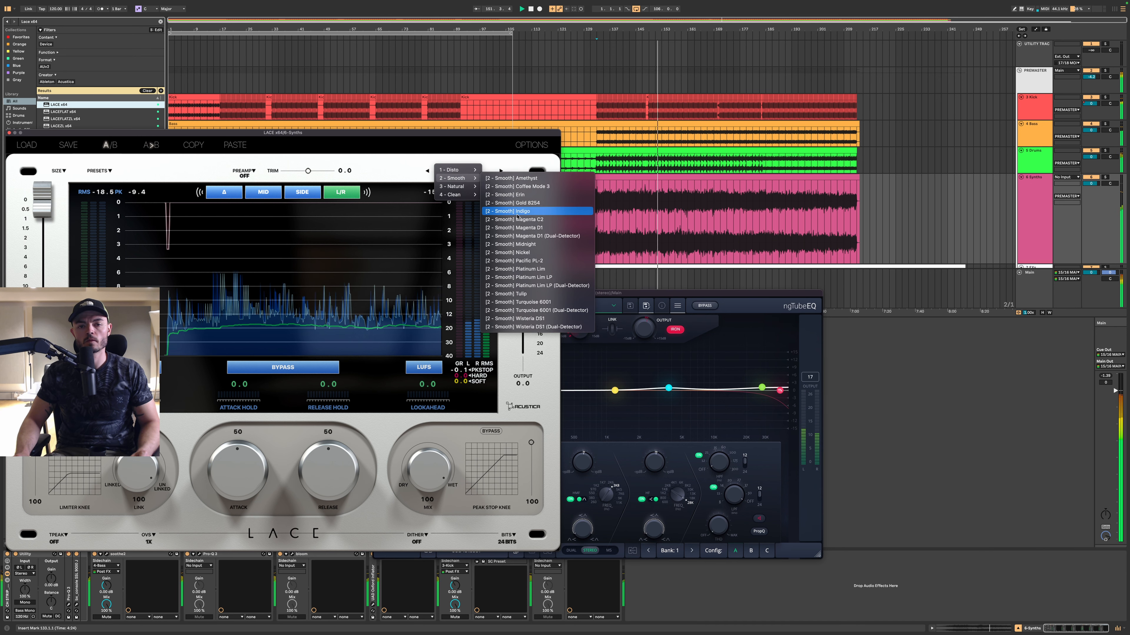
pyautogui.click(517, 211)
pyautogui.moveTo(444, 139); pyautogui.dragTo(920, 222)
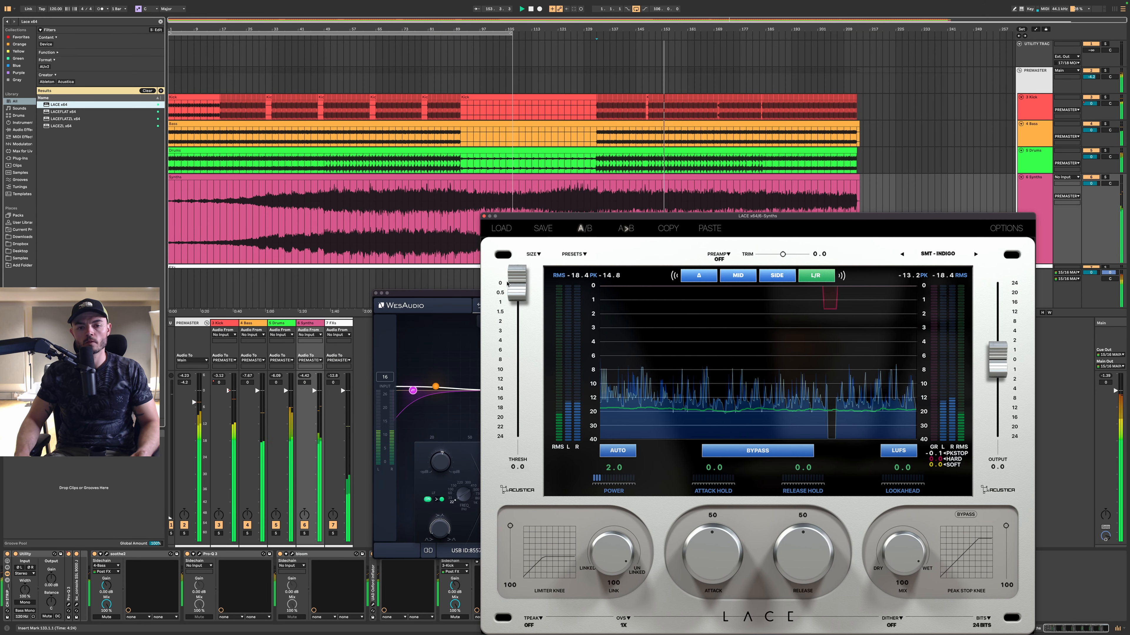
# - Solo the Synths track and set LACE's threshold to -8.2 and its output to -8.2
pyautogui.moveTo(507, 284); pyautogui.dragTo(514, 373)
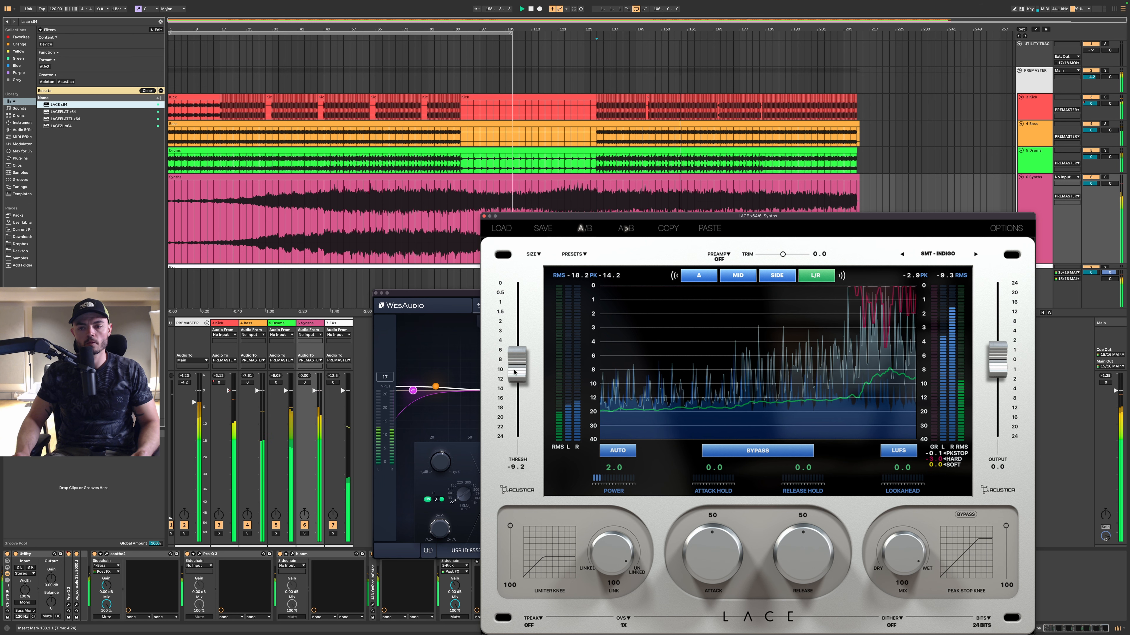
pyautogui.press('s')
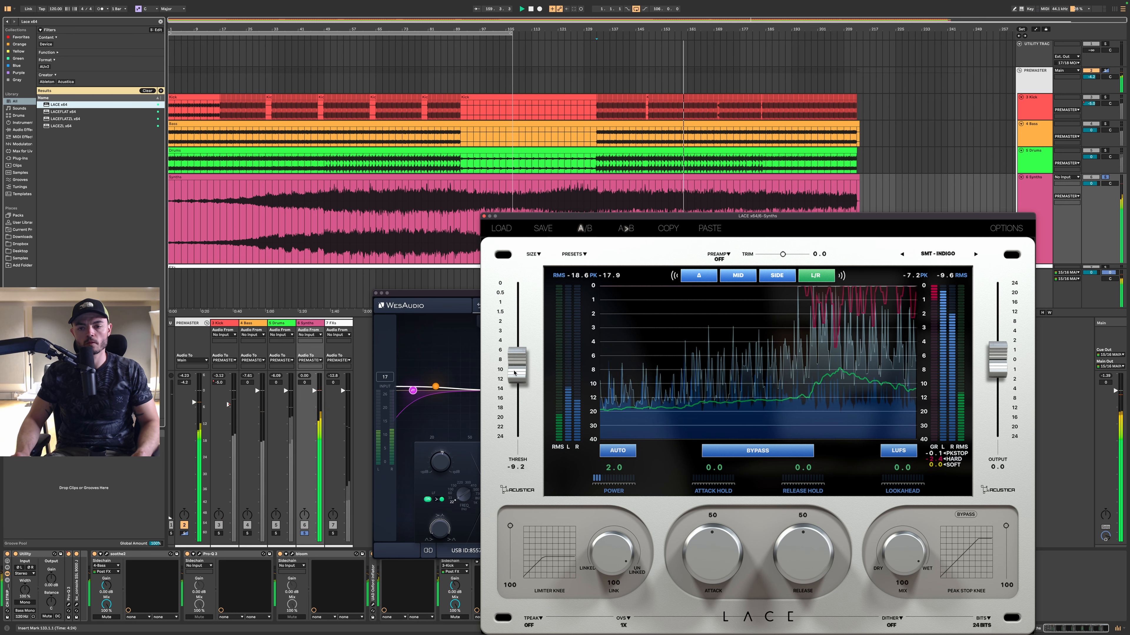
pyautogui.moveTo(514, 373); pyautogui.dragTo(513, 368)
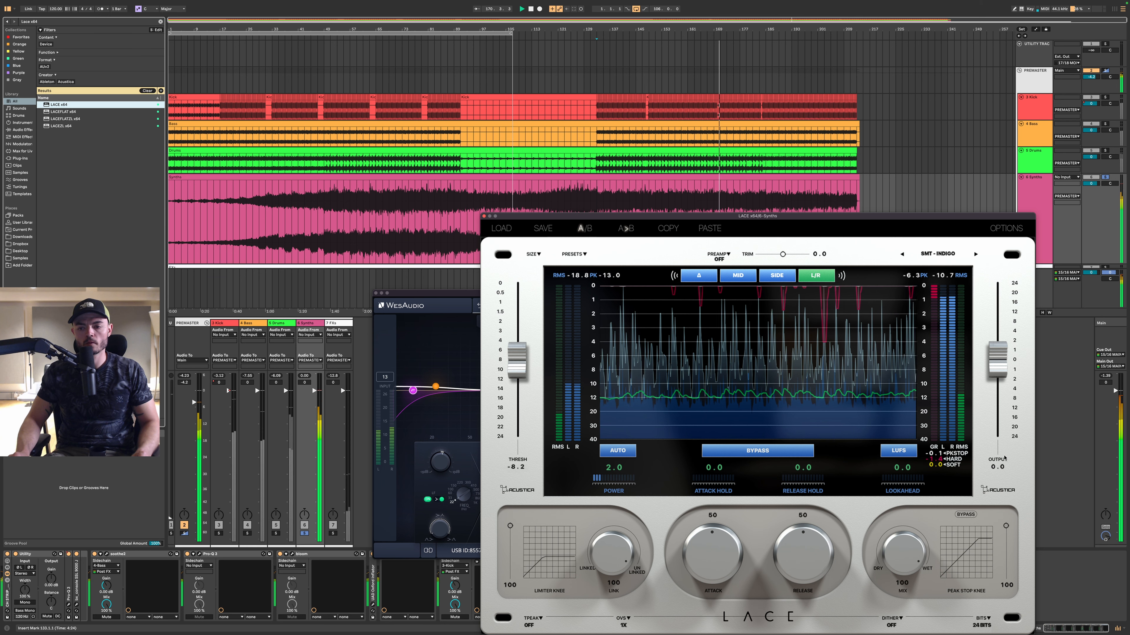
pyautogui.doubleClick(999, 468)
pyautogui.write('-8')
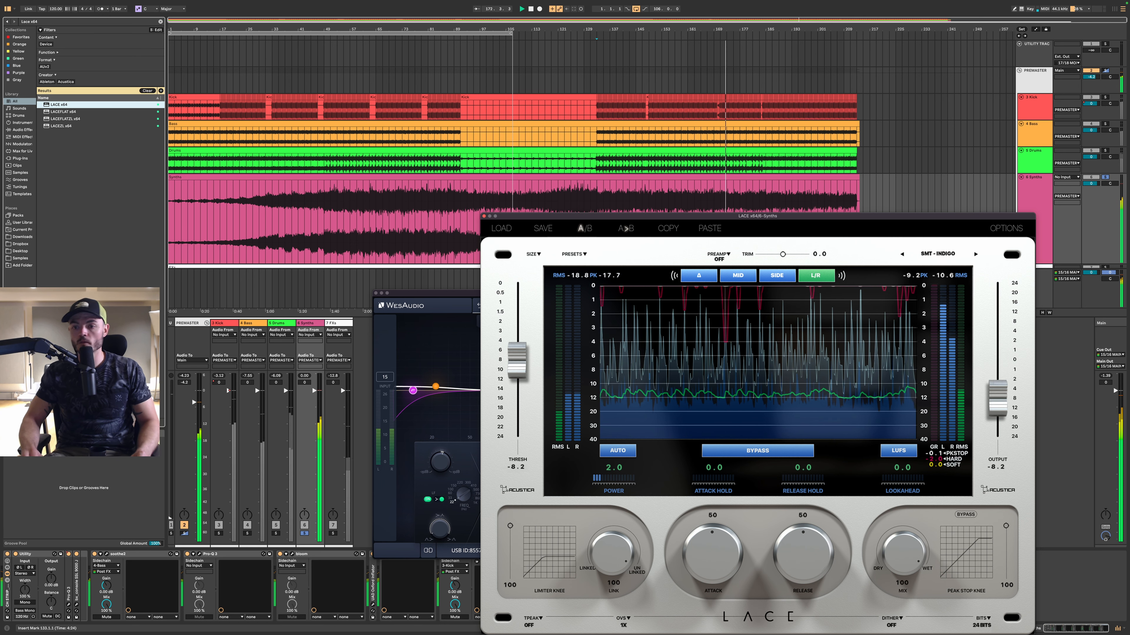
pyautogui.write('.2')
pyautogui.press('Return')
# - Unsolo the Synths track, close the LACE and ngTubeEQ windows, and keep Synths selected
pyautogui.click(1105, 177)
pyautogui.click(484, 216)
pyautogui.click(1034, 204)
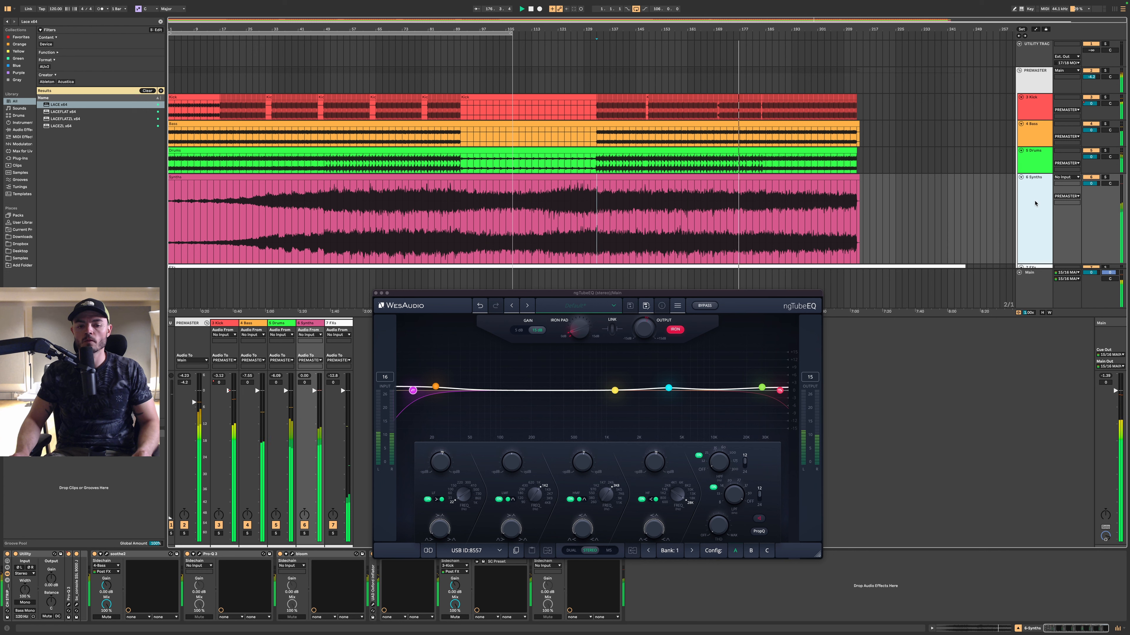
pyautogui.click(376, 294)
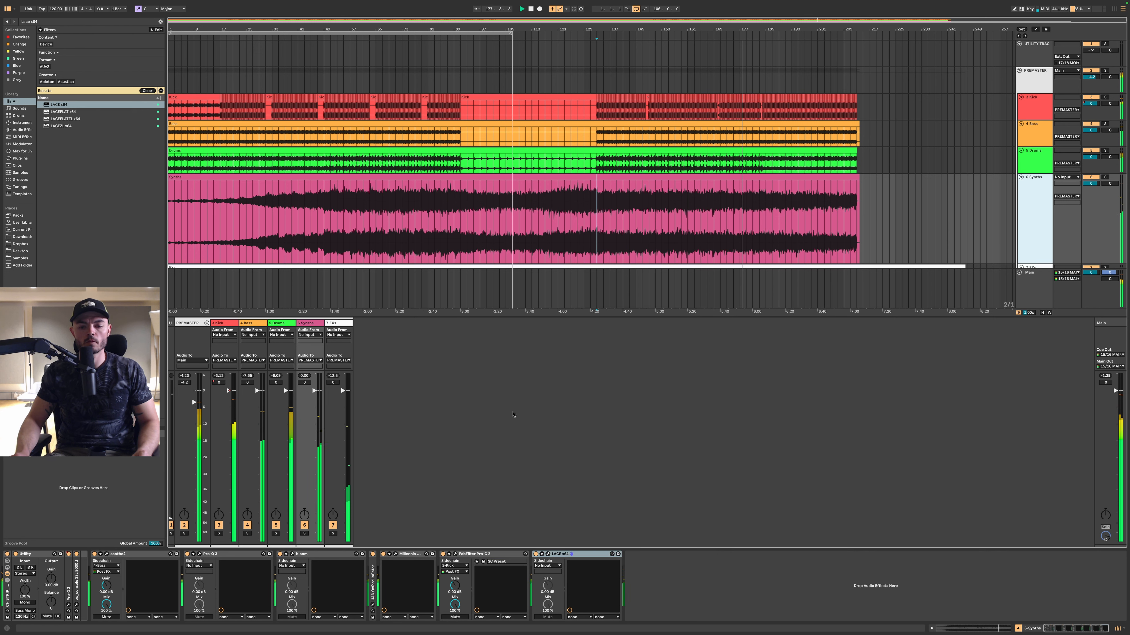
# - Toggle LACE off and on to compare its effect on the Synths, and select the Bass track
pyautogui.click(536, 555)
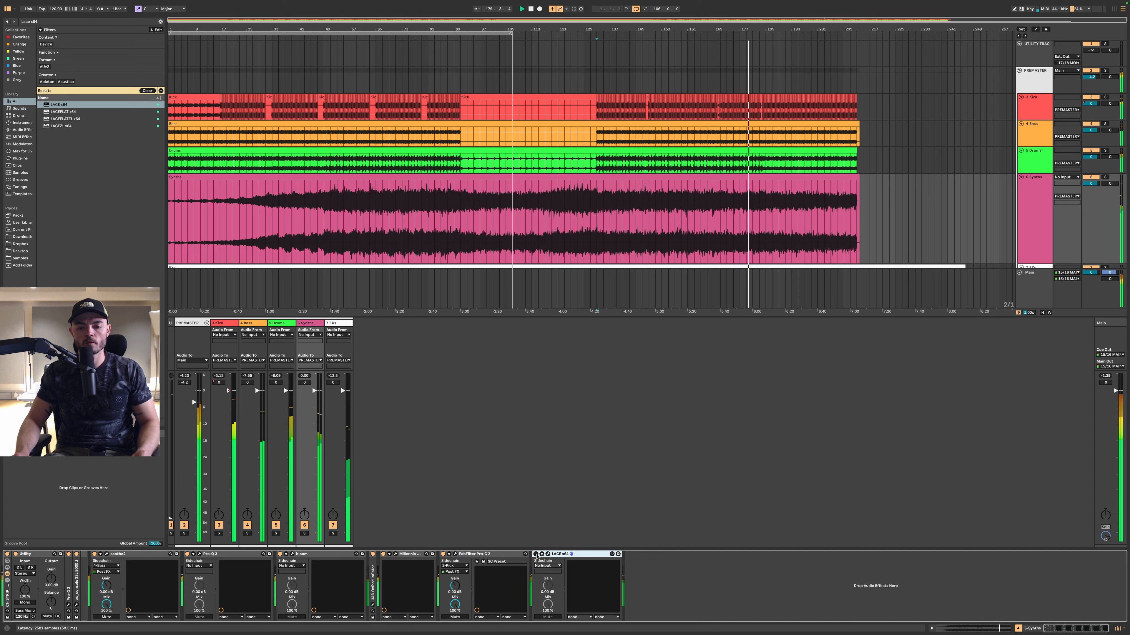
pyautogui.click(536, 555)
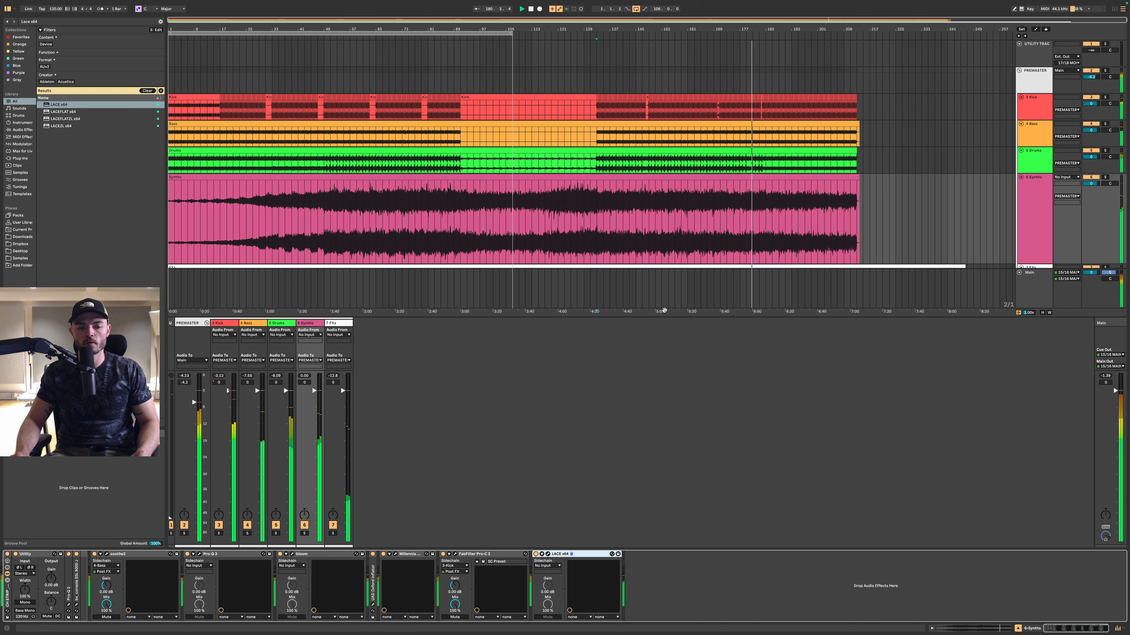
pyautogui.click(1030, 207)
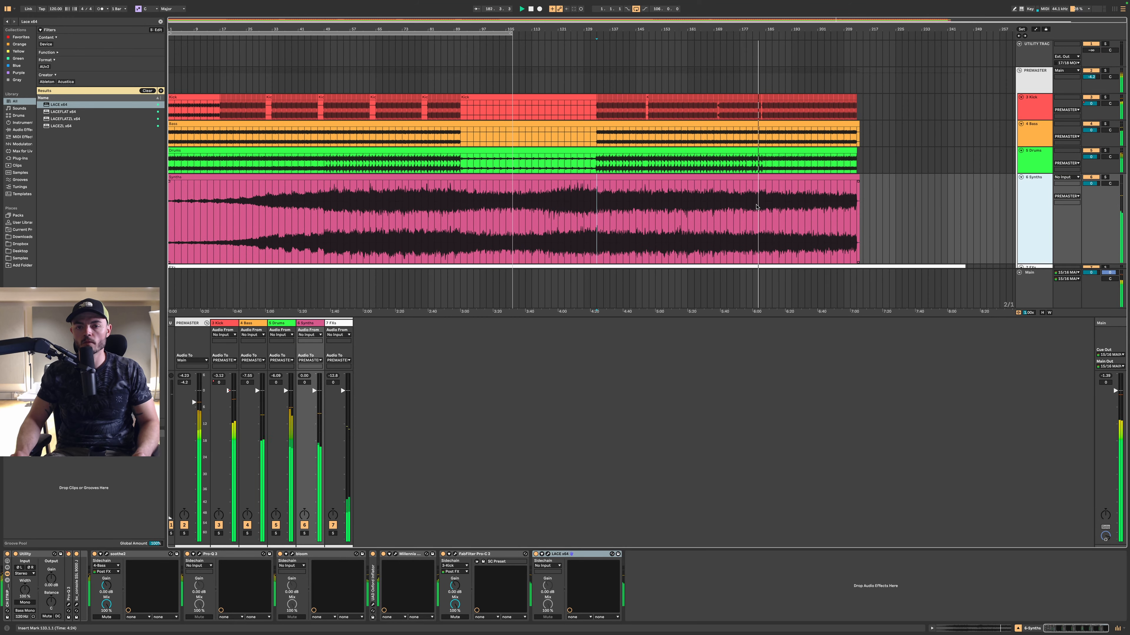
pyautogui.click(1041, 129)
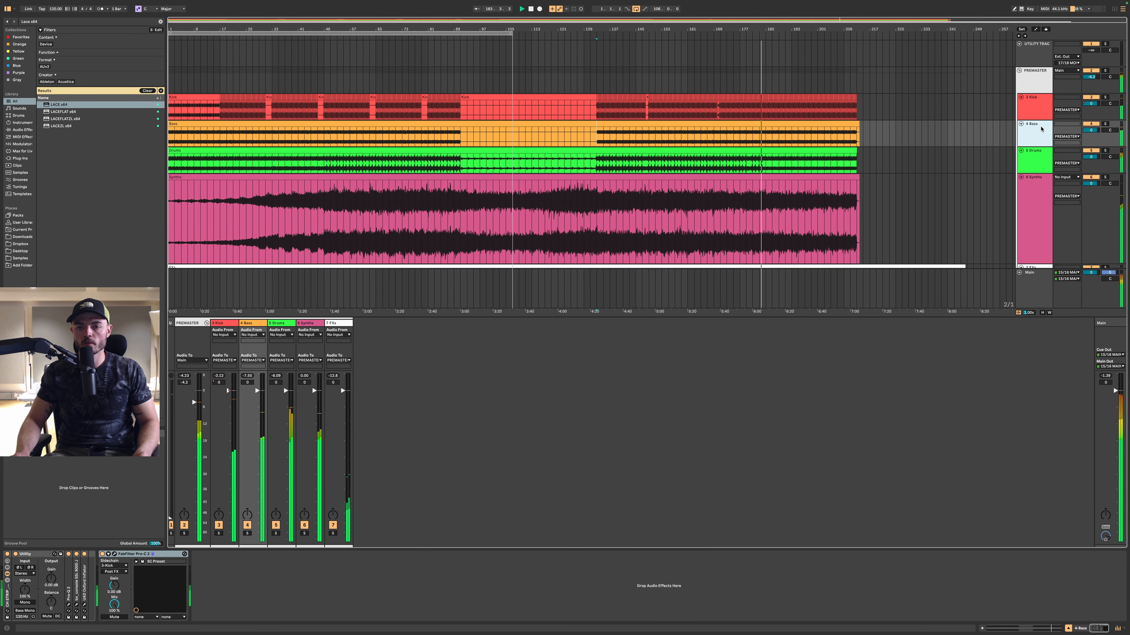
pyautogui.scroll(-5, 1041, 129)
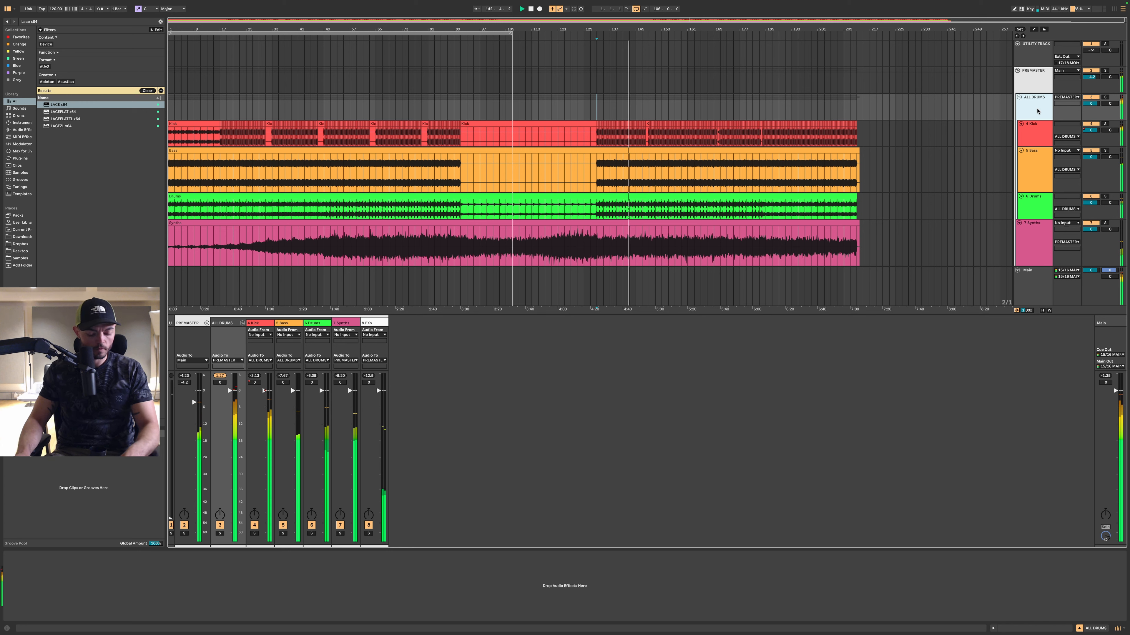
# - Load Newfangled Saturate on the ALL DRUMS group
pyautogui.press('super+f')
pyautogui.write('Newfangled Saturate au')
pyautogui.press('Down')
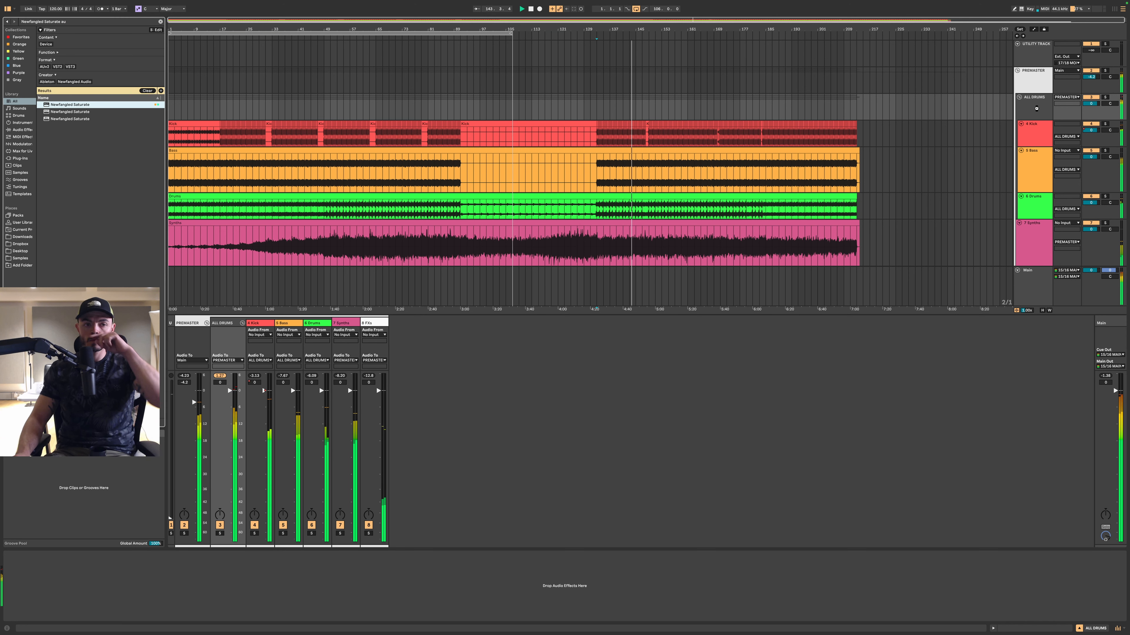
pyautogui.press('Return')
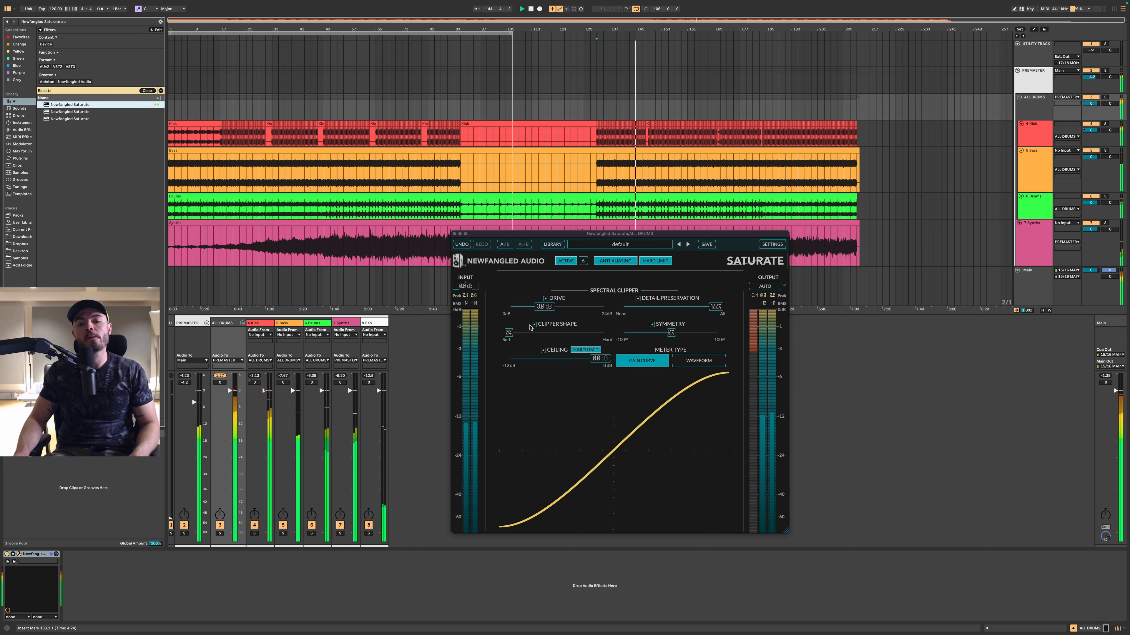
# - Harden Saturate's clipper shape, enable automatic output compensation, set the drive to about 2.5 dB, and close its window
pyautogui.moveTo(547, 308); pyautogui.dragTo(585, 333)
pyautogui.click(765, 287)
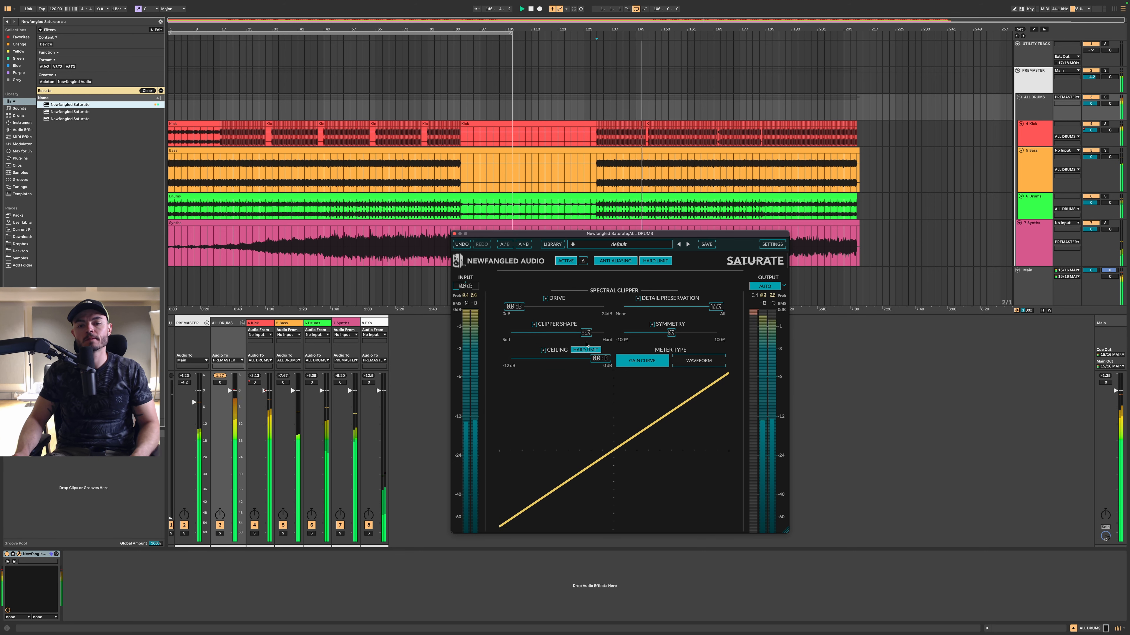
pyautogui.moveTo(516, 308); pyautogui.dragTo(546, 310)
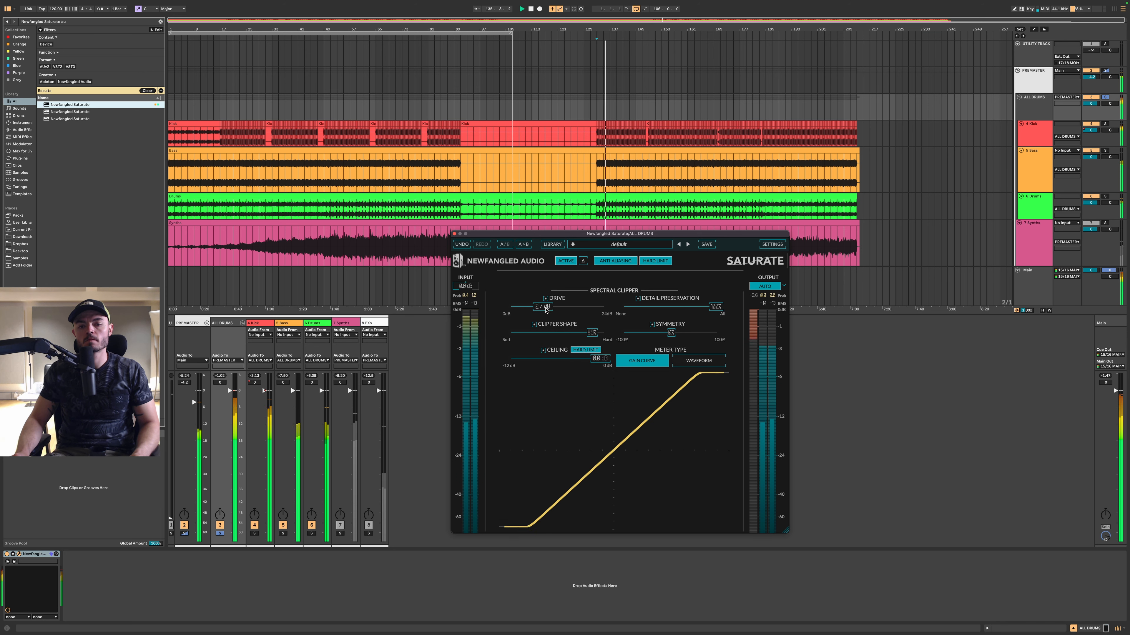
pyautogui.moveTo(546, 308); pyautogui.dragTo(544, 308)
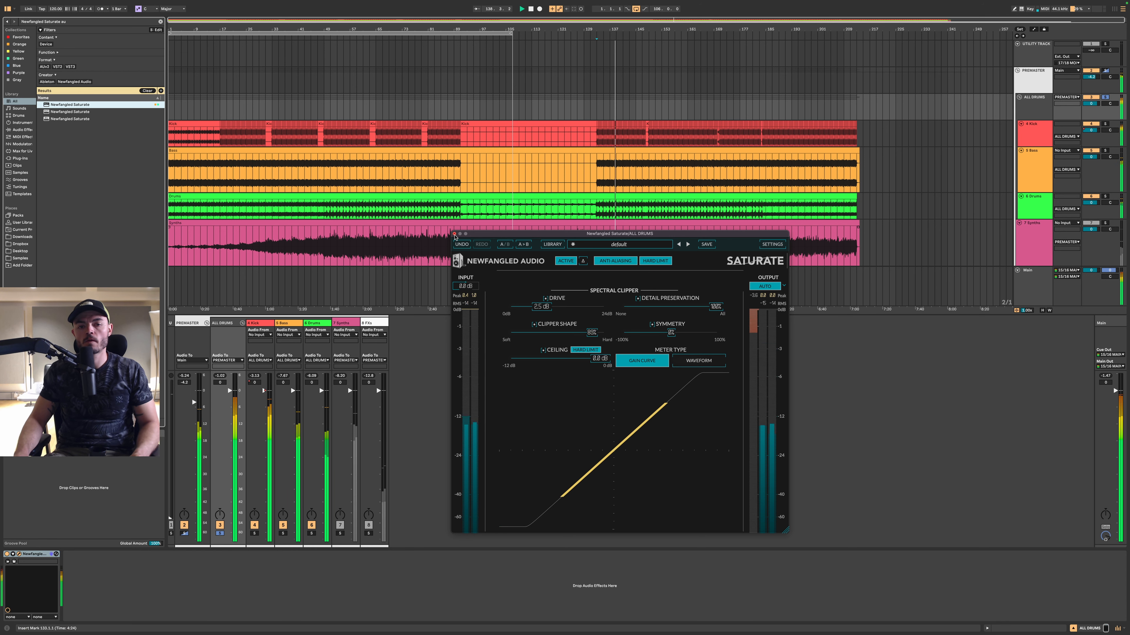
pyautogui.click(454, 234)
# - Load FabFilter Saturn 2 on the Drums track after Saturate
pyautogui.doubleClick(1030, 210)
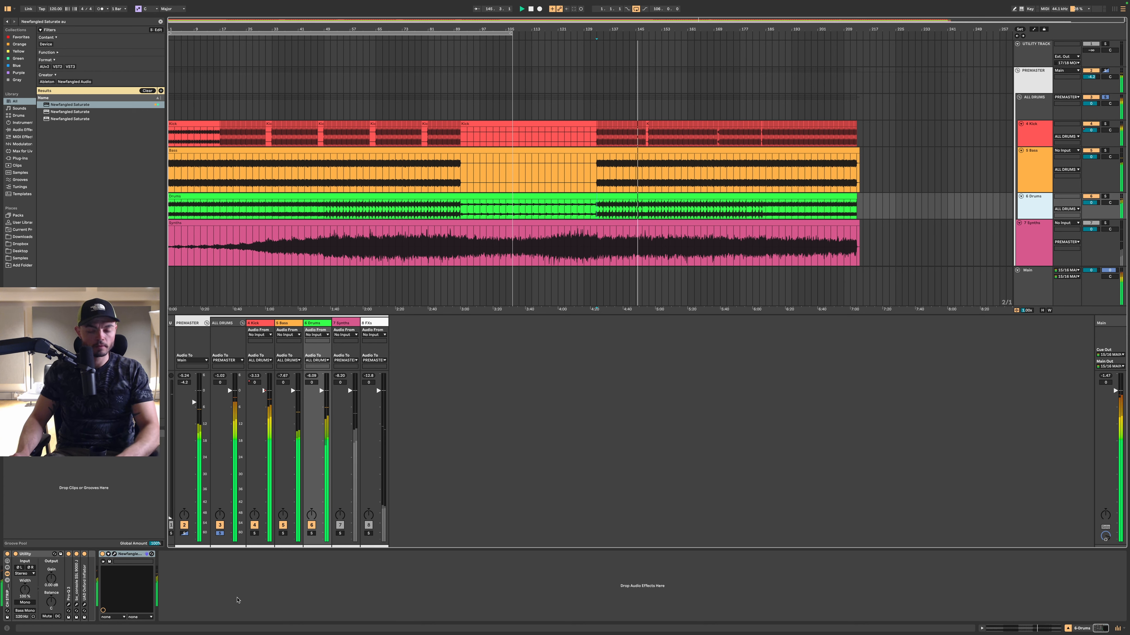
pyautogui.press('super+f')
pyautogui.write('Saturn 2 fab')
pyautogui.moveTo(236, 597); pyautogui.dragTo(237, 601)
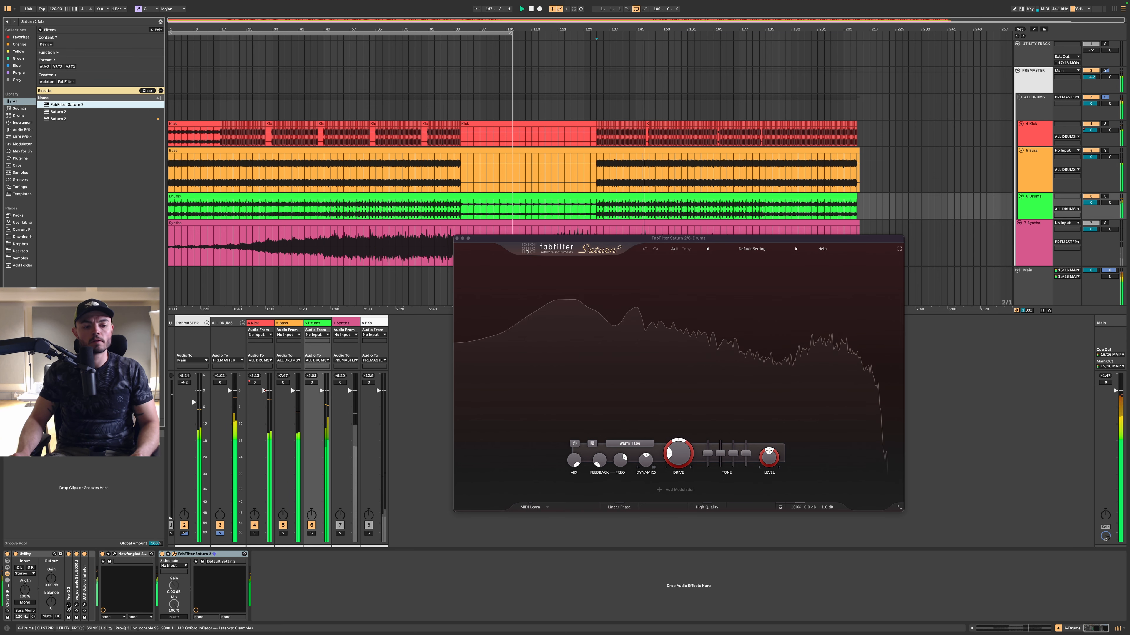
# - Add a low-cut filter at about 82 Hz in the Drums track's Pro-Q 3 and close the EQ window
pyautogui.click(69, 605)
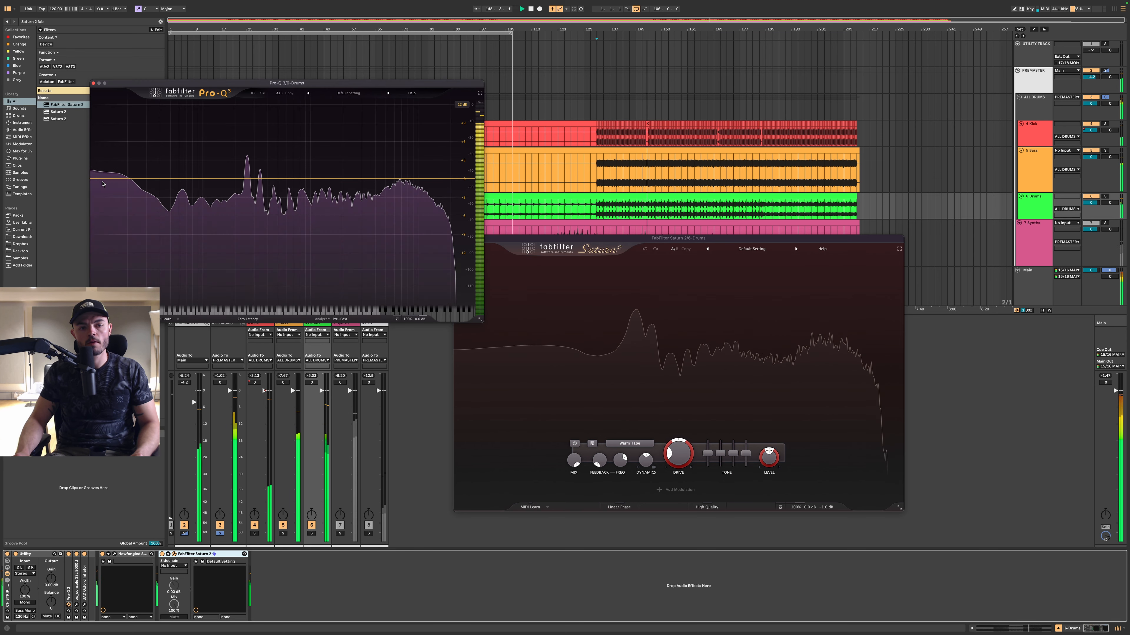
pyautogui.moveTo(103, 184); pyautogui.dragTo(198, 180)
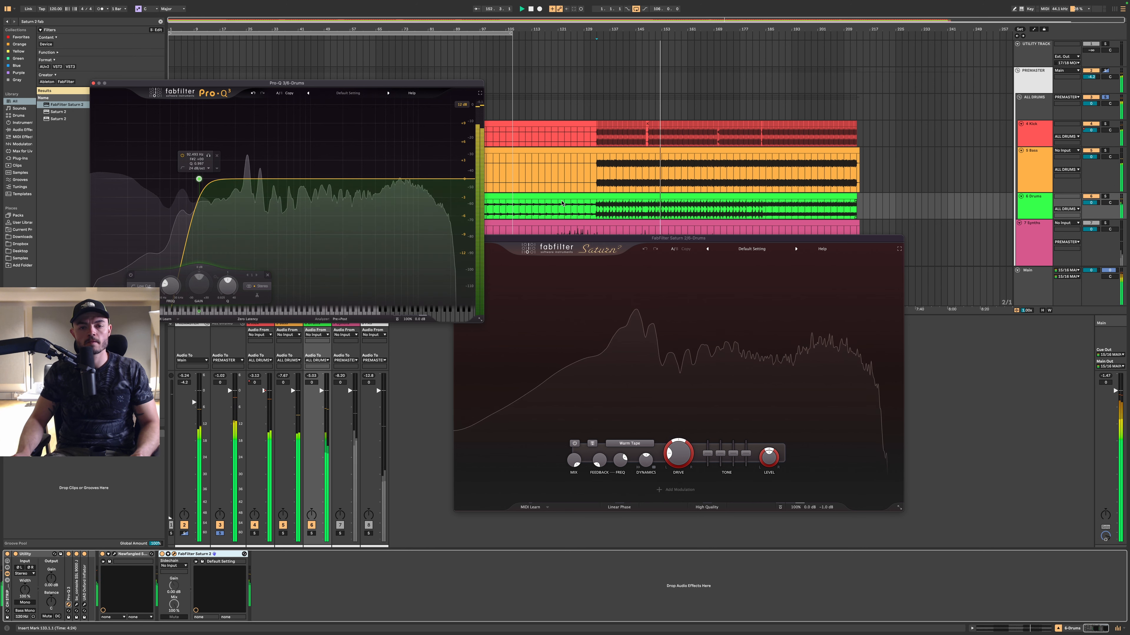
pyautogui.click(93, 83)
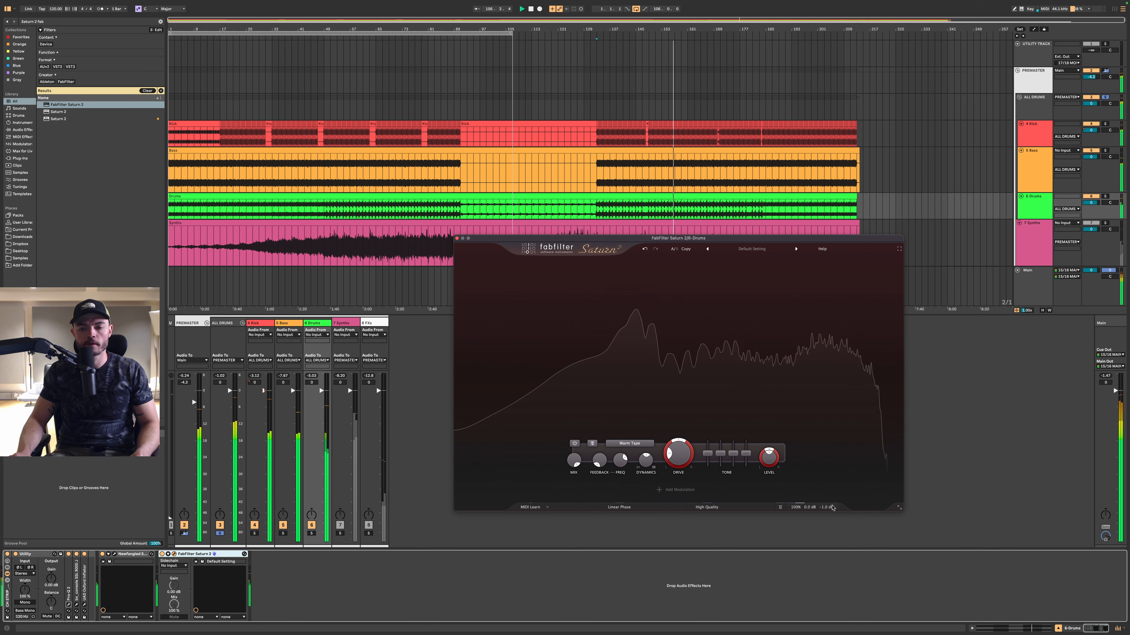
# - Switch Saturn 2 to mid/side processing and add an envelope follower with a shortened release
pyautogui.click(800, 499)
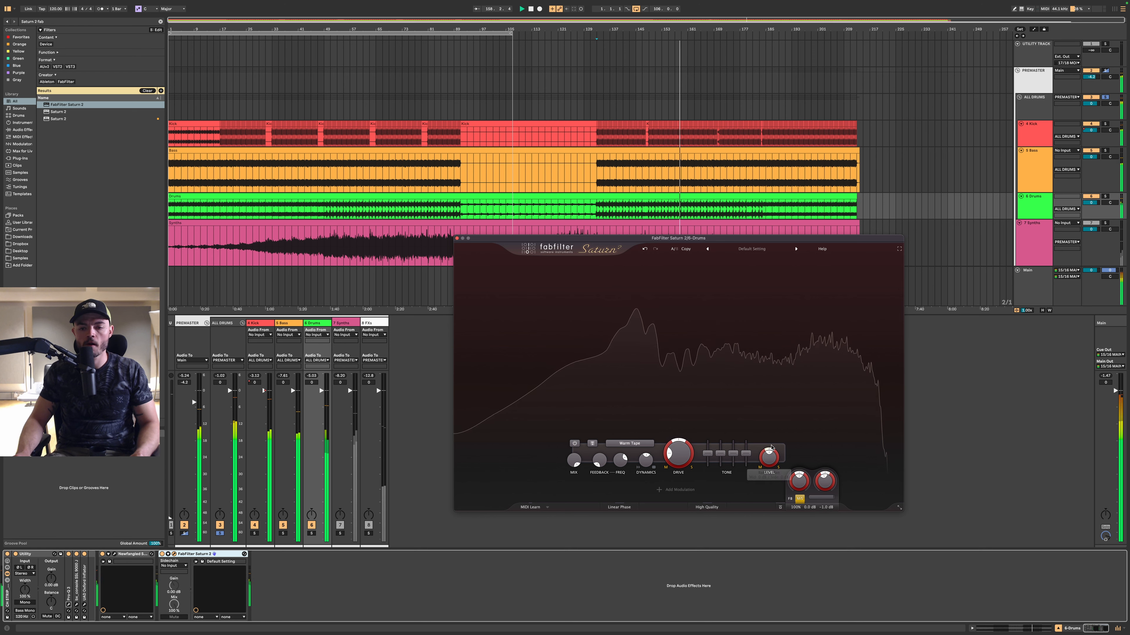
pyautogui.click(662, 490)
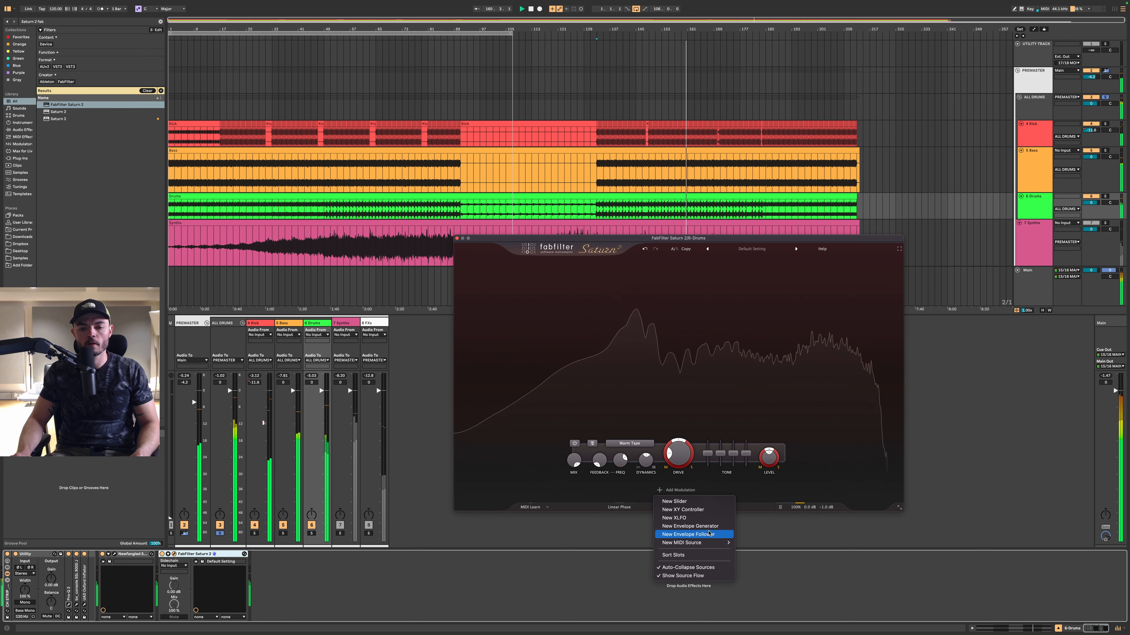
pyautogui.click(708, 535)
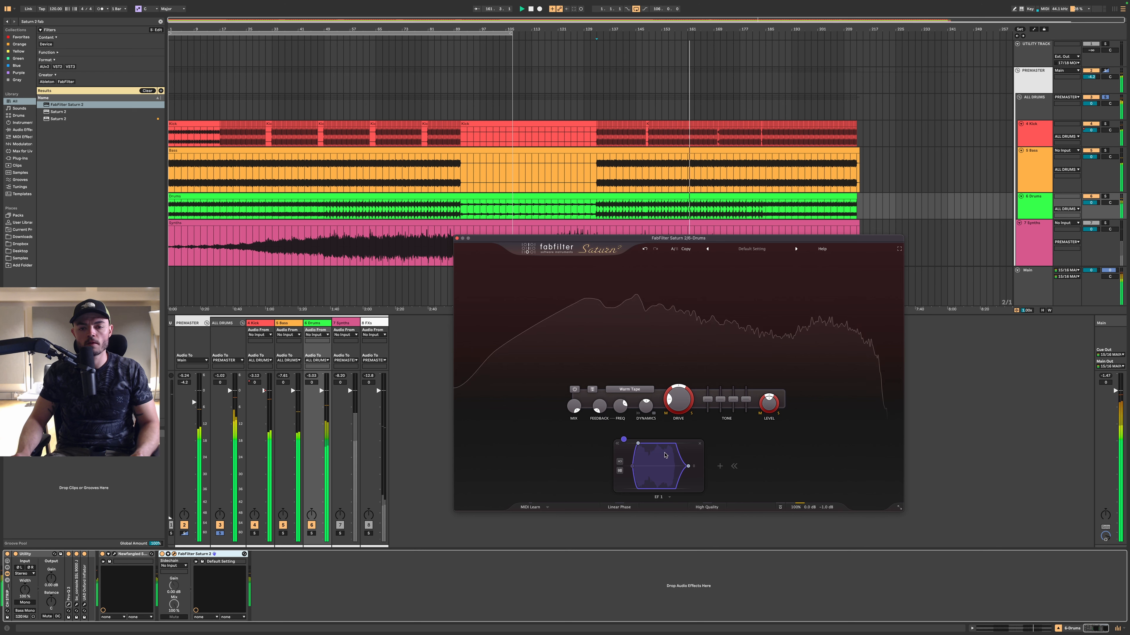
pyautogui.moveTo(696, 467); pyautogui.dragTo(676, 468)
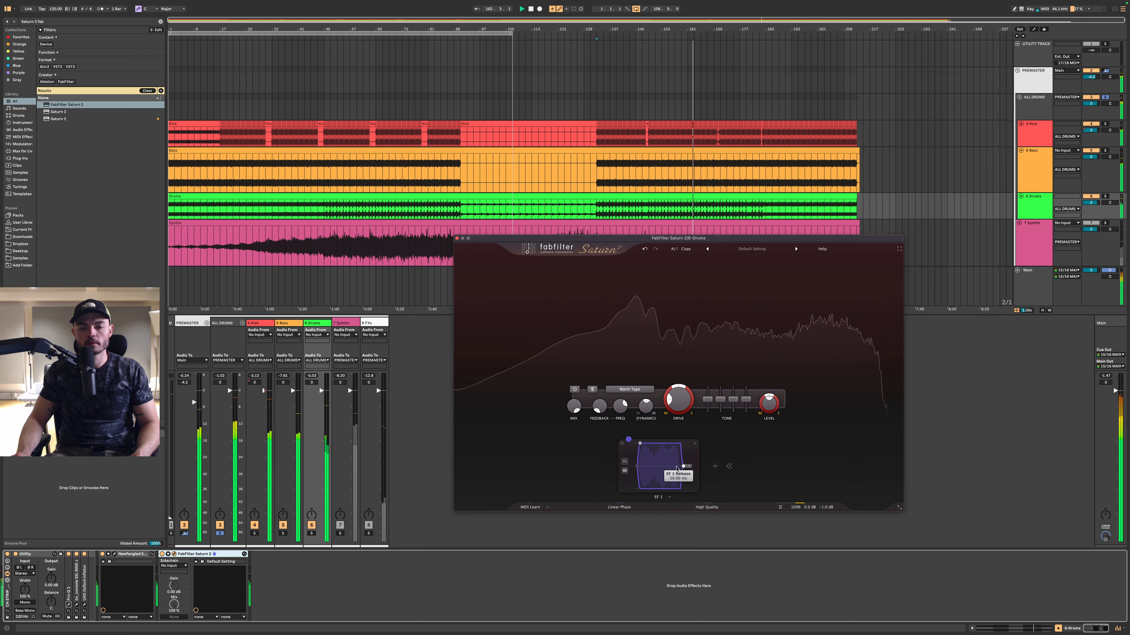
# - Route Saturn 2's envelope follower to the drive pan with a small amount, and to the output pan
pyautogui.moveTo(628, 441); pyautogui.dragTo(764, 418)
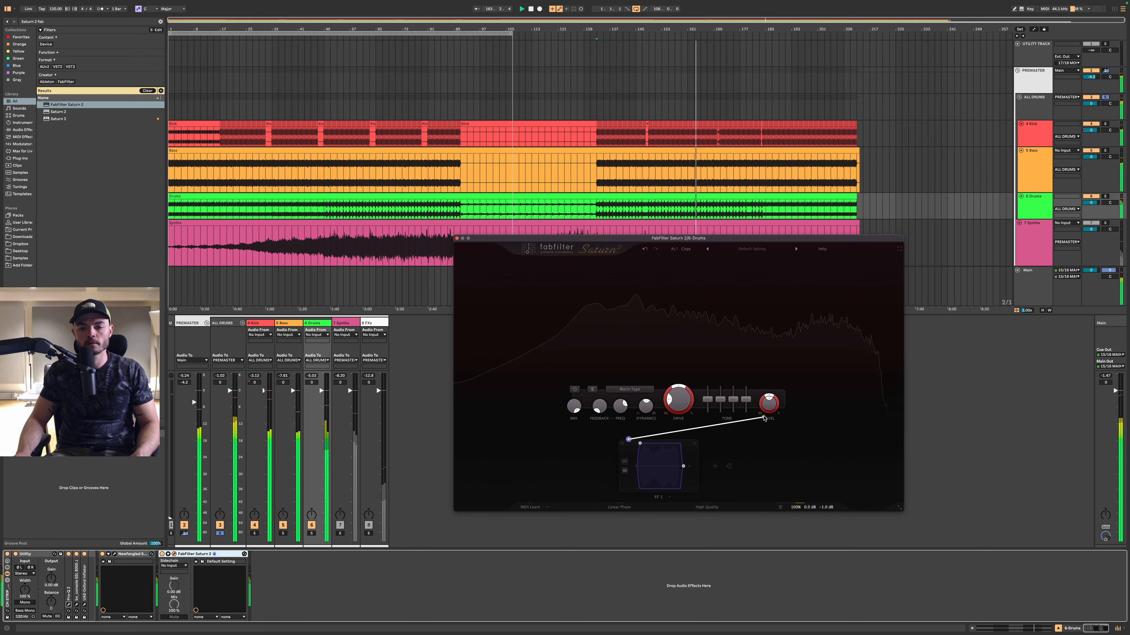
pyautogui.moveTo(667, 426); pyautogui.dragTo(681, 405)
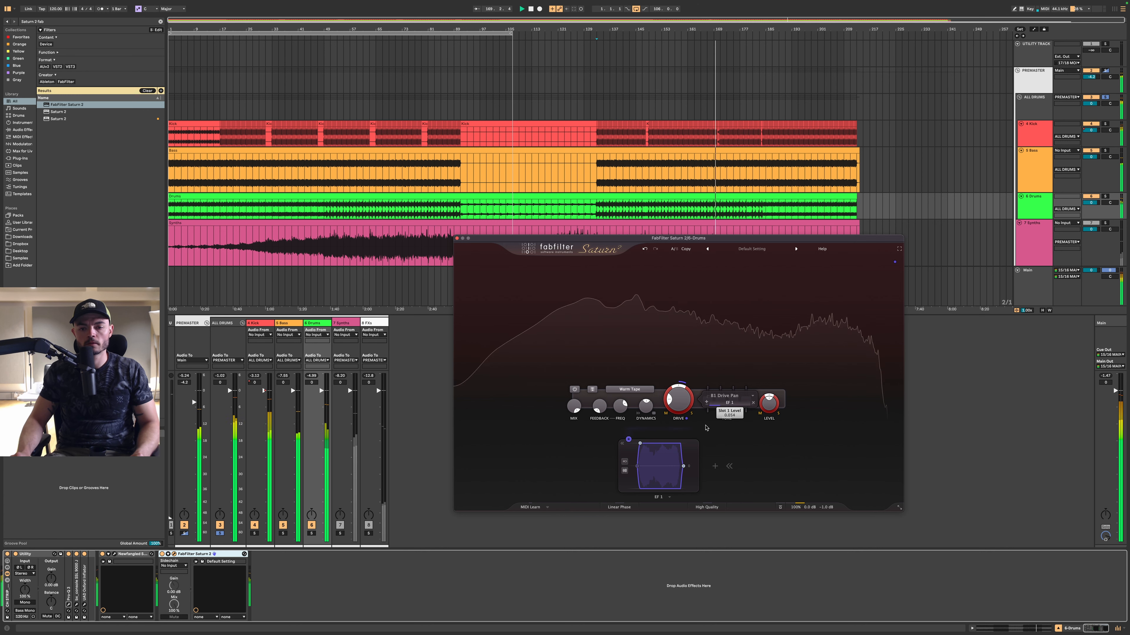
pyautogui.moveTo(628, 439); pyautogui.dragTo(769, 403)
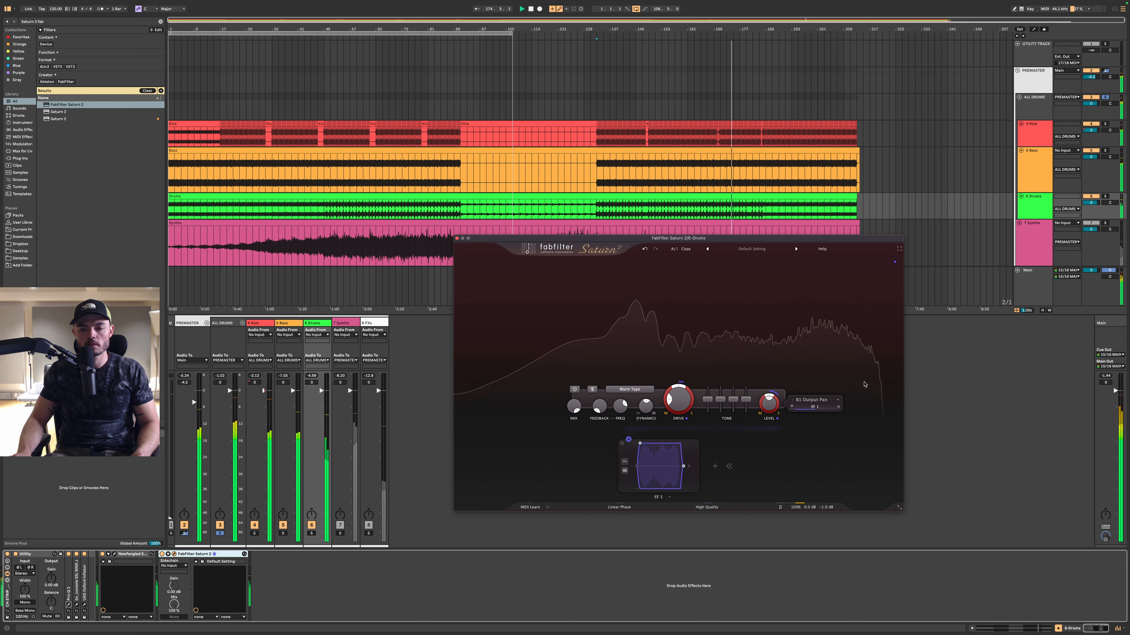
# - Fine-tune the output pan modulation amount while auditioning the Drums track soloed and back in the full mix
pyautogui.moveTo(770, 419); pyautogui.dragTo(774, 418)
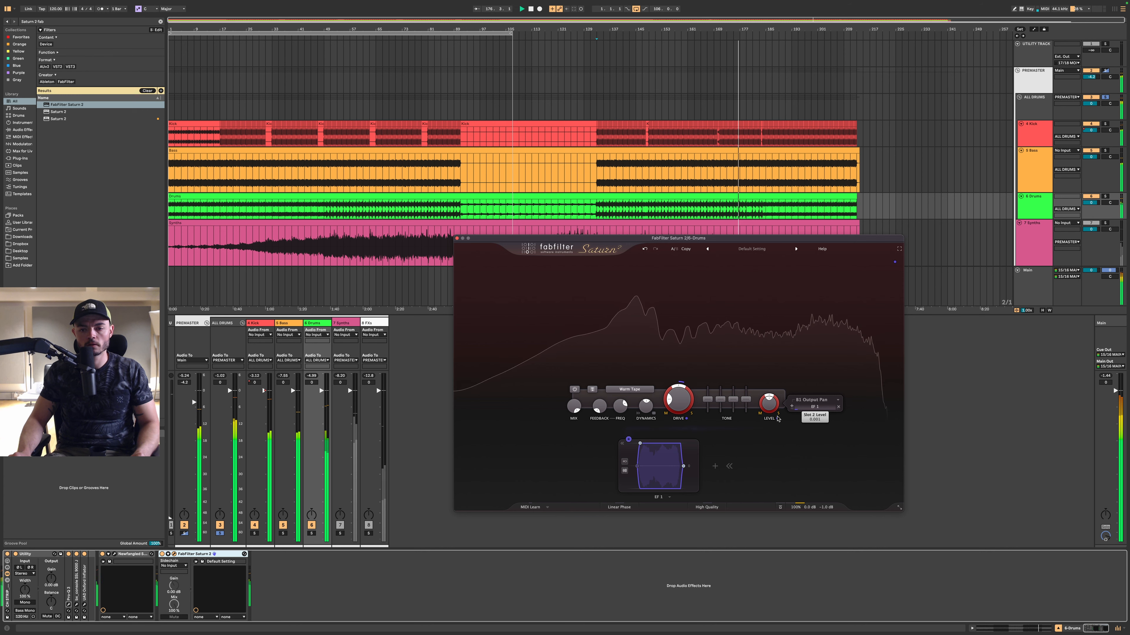
pyautogui.click(1104, 196)
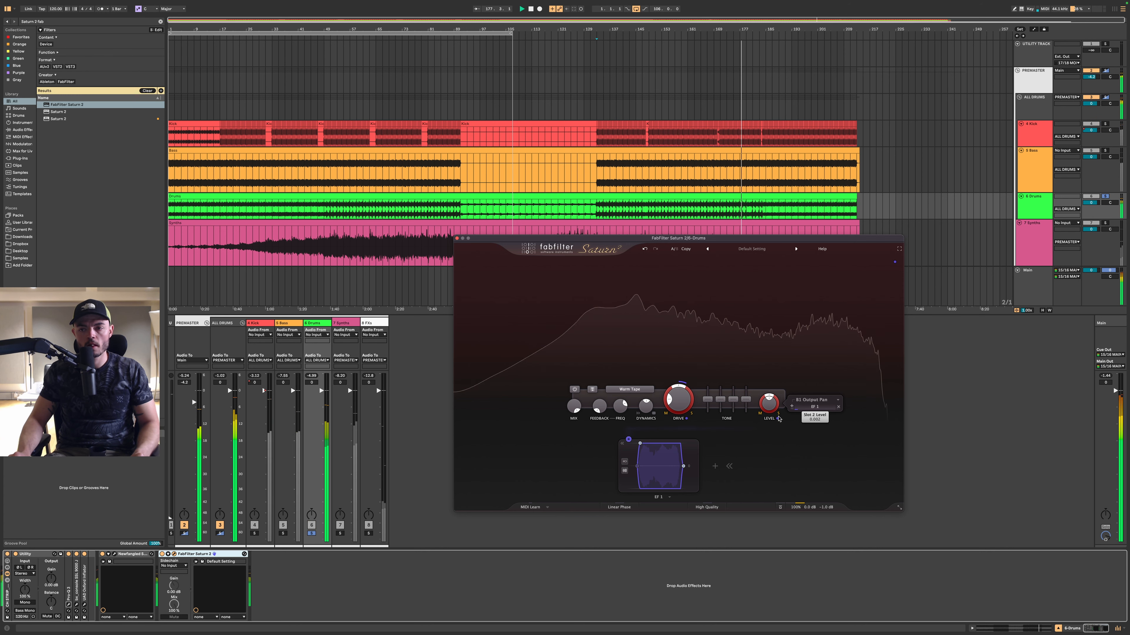
pyautogui.press('s')
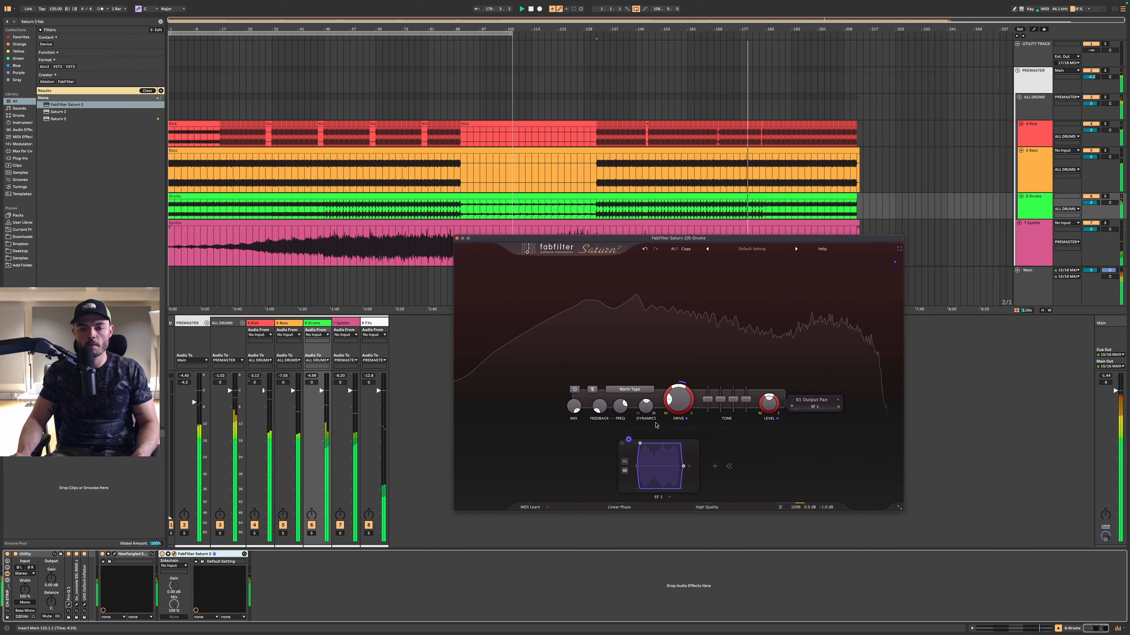
# - Route Saturn 2's envelope follower to Dynamics and place Saturn 2 before the Newfangled saturator on the Drums track
pyautogui.moveTo(647, 406)
pyautogui.mouseDown()
pyautogui.moveTo(644, 385)
pyautogui.moveTo(639, 411)
pyautogui.moveTo(752, 397)
pyautogui.moveTo(642, 414)
pyautogui.mouseUp()
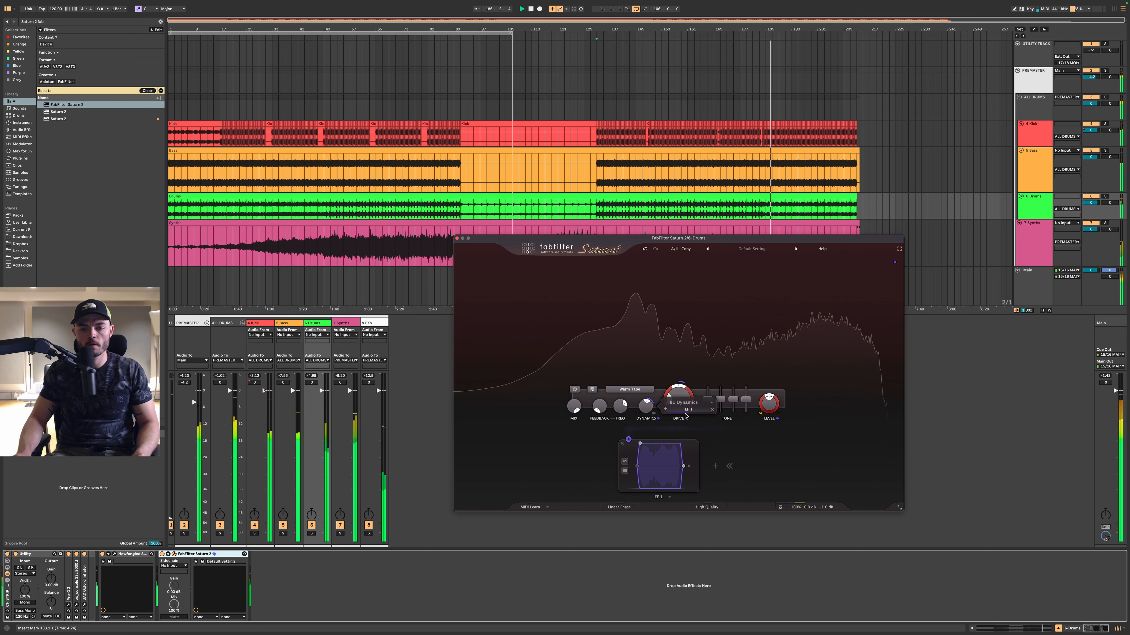
pyautogui.moveTo(685, 413); pyautogui.dragTo(666, 431)
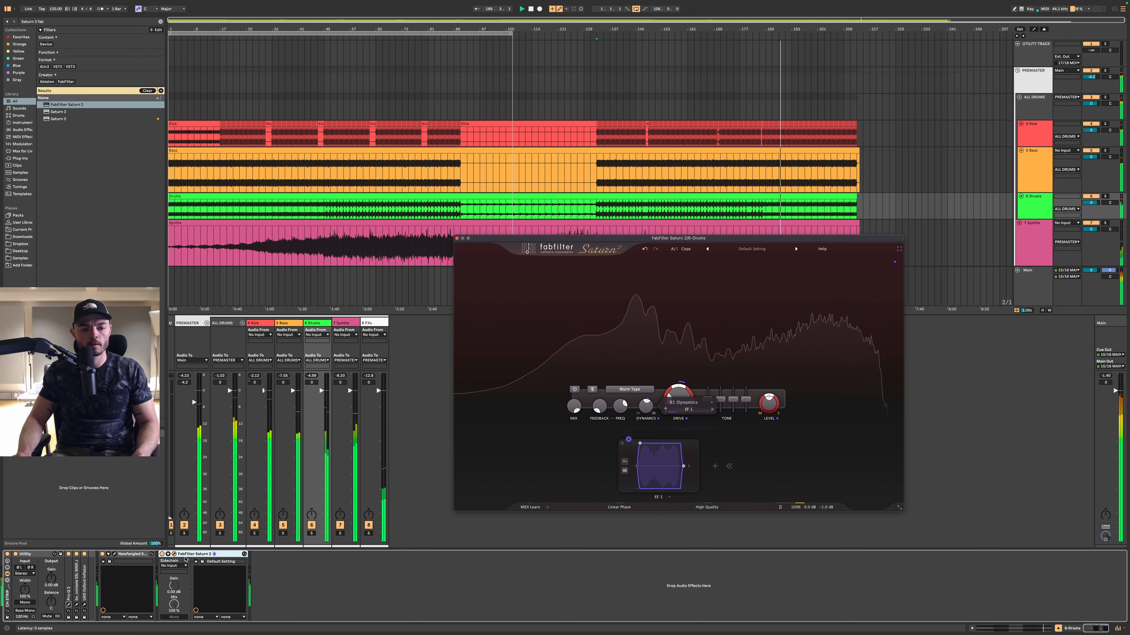
pyautogui.click(212, 556)
pyautogui.press('0')
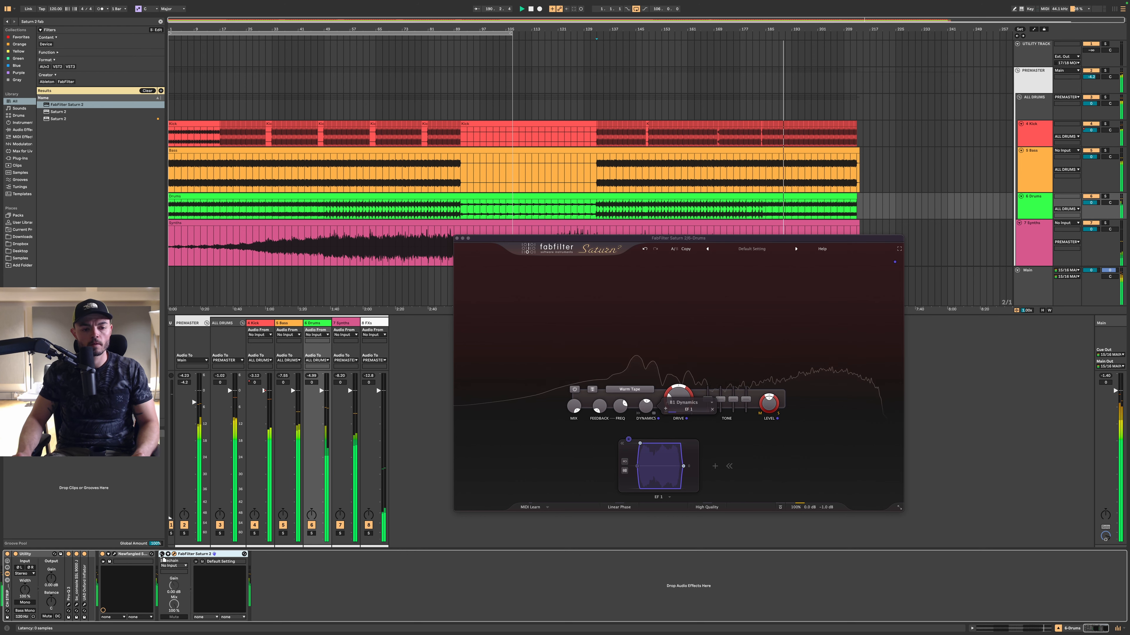
pyautogui.moveTo(161, 555); pyautogui.dragTo(103, 558)
pyautogui.click(102, 554)
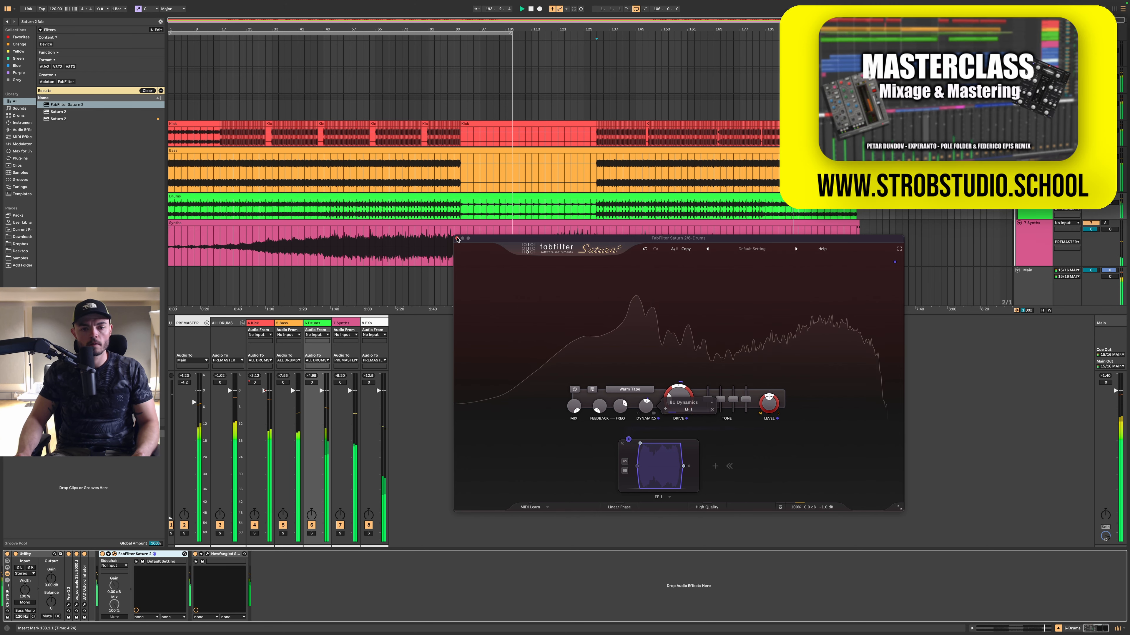
pyautogui.press('super+alt+p')
# - In the Main track's BM MLimiter, enable Color and set Mid's Odd A to MAX drive and 80% mix, Odd B to MIN drive and mix
pyautogui.click(1032, 285)
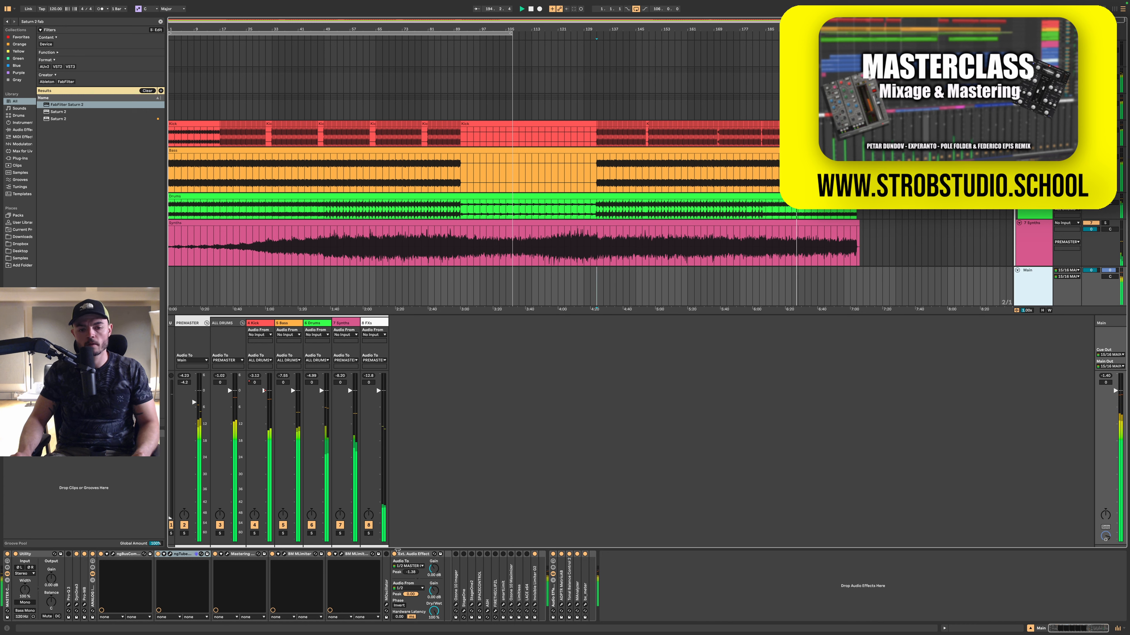
pyautogui.click(348, 555)
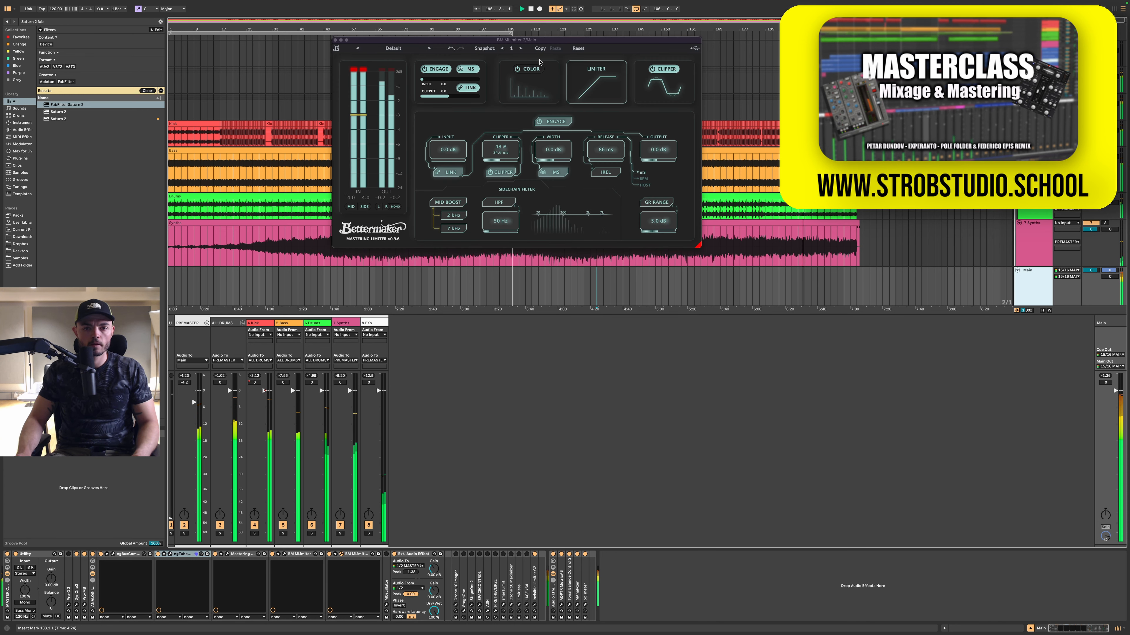
pyautogui.click(539, 67)
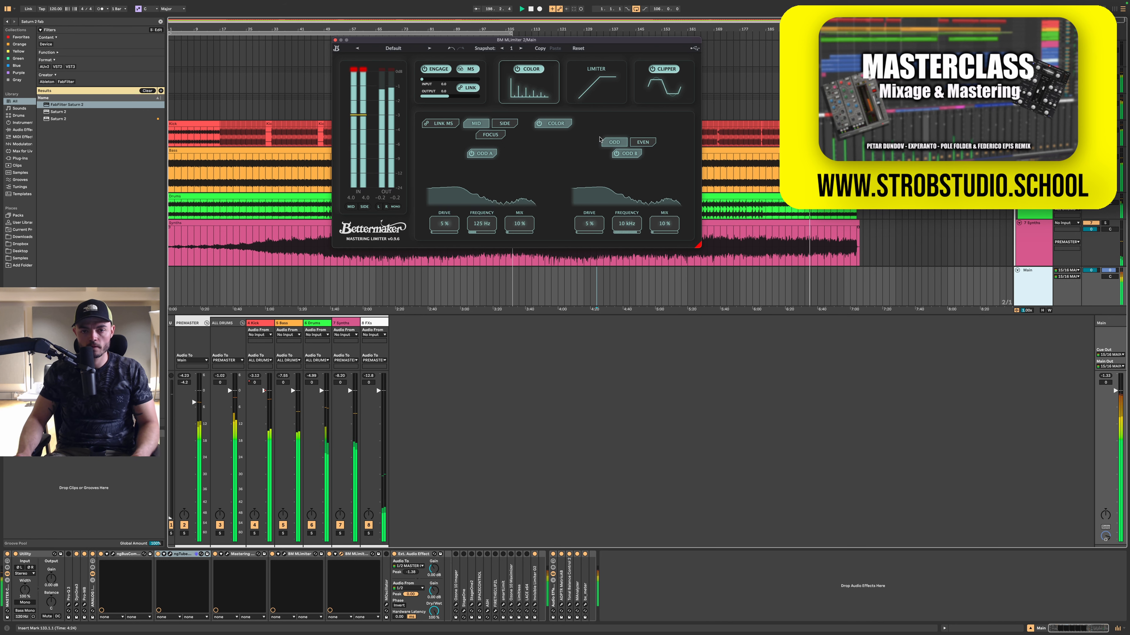
pyautogui.click(603, 141)
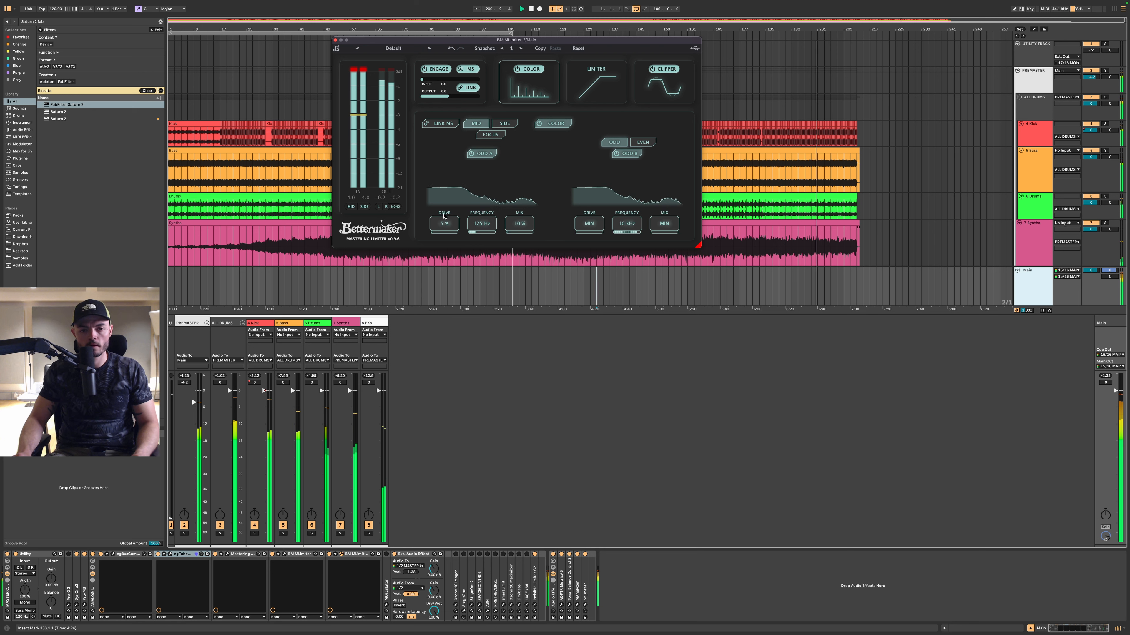
pyautogui.moveTo(525, 220); pyautogui.dragTo(541, 161)
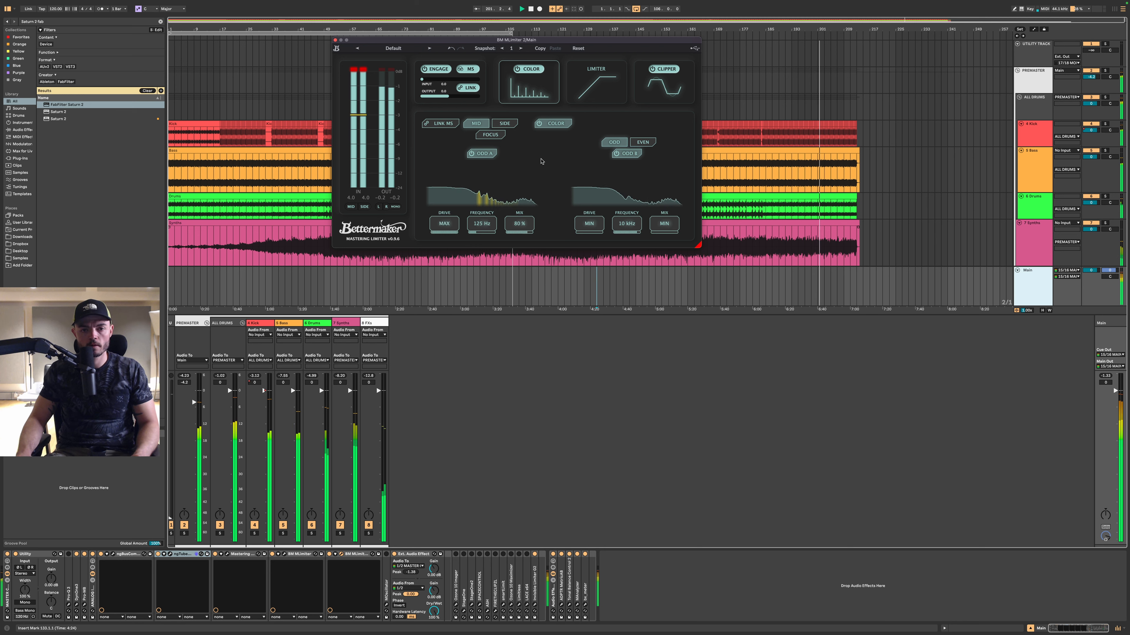
# - For the Side channel, switch off Odd B and set Odd A to 80% drive, 2.5 kHz and MIN mix, restarting playback to listen
pyautogui.click(509, 124)
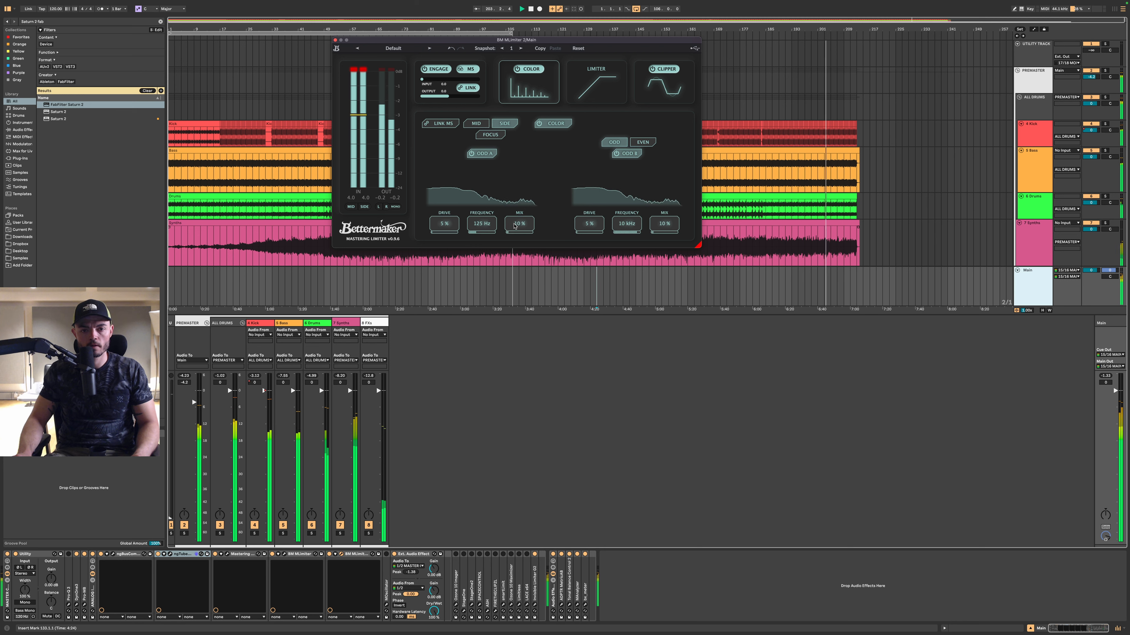
pyautogui.moveTo(514, 225); pyautogui.dragTo(523, 190)
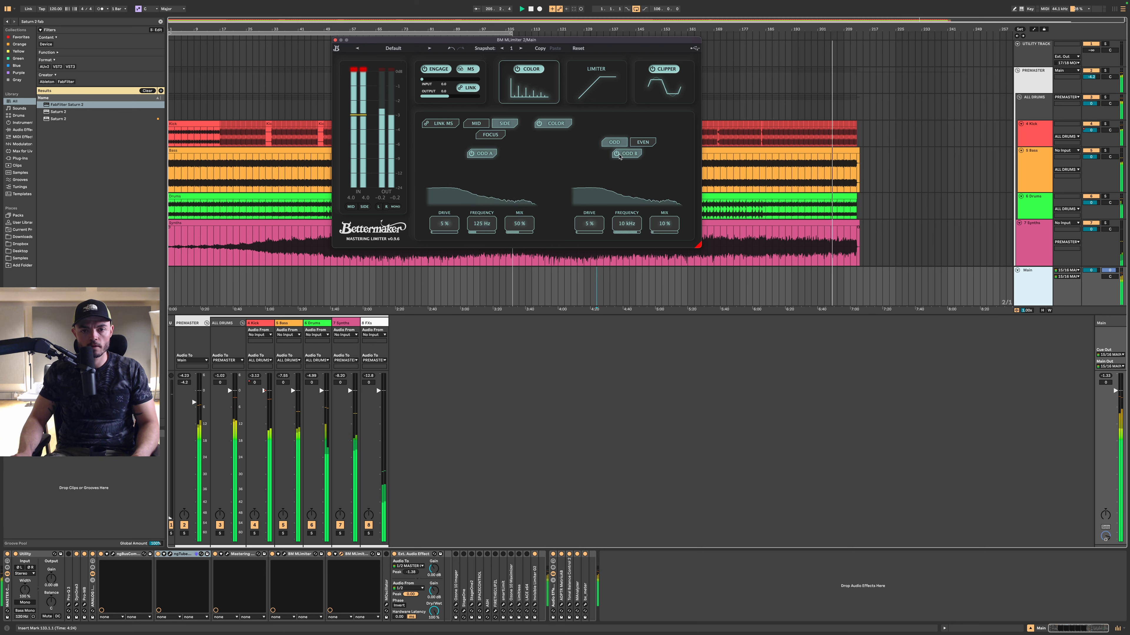
pyautogui.doubleClick(482, 224)
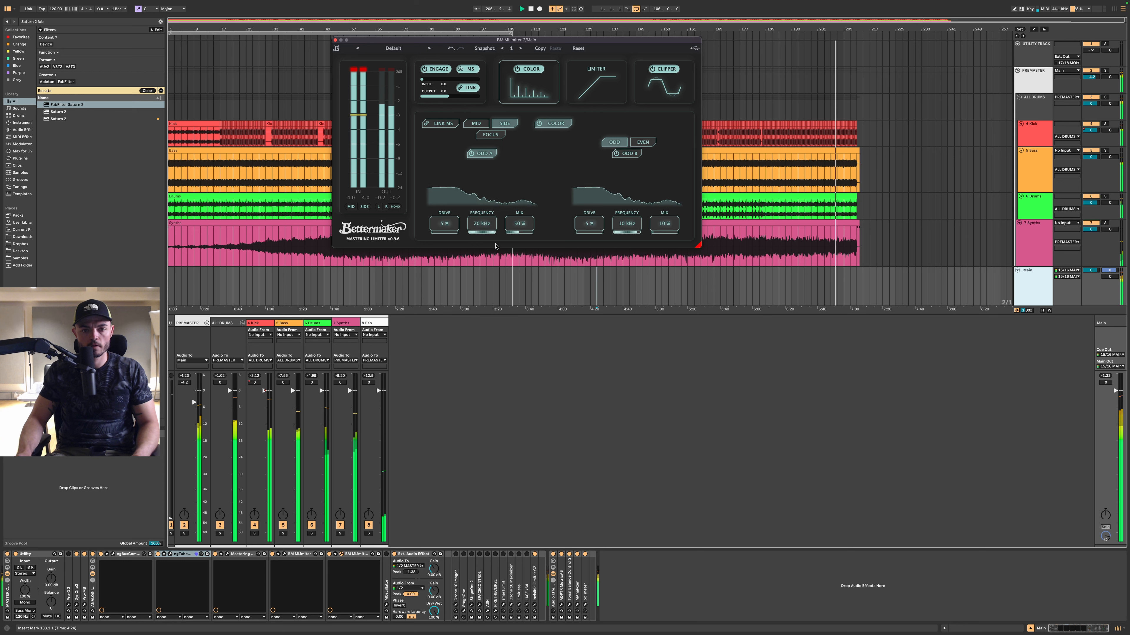
pyautogui.moveTo(479, 226); pyautogui.dragTo(445, 207)
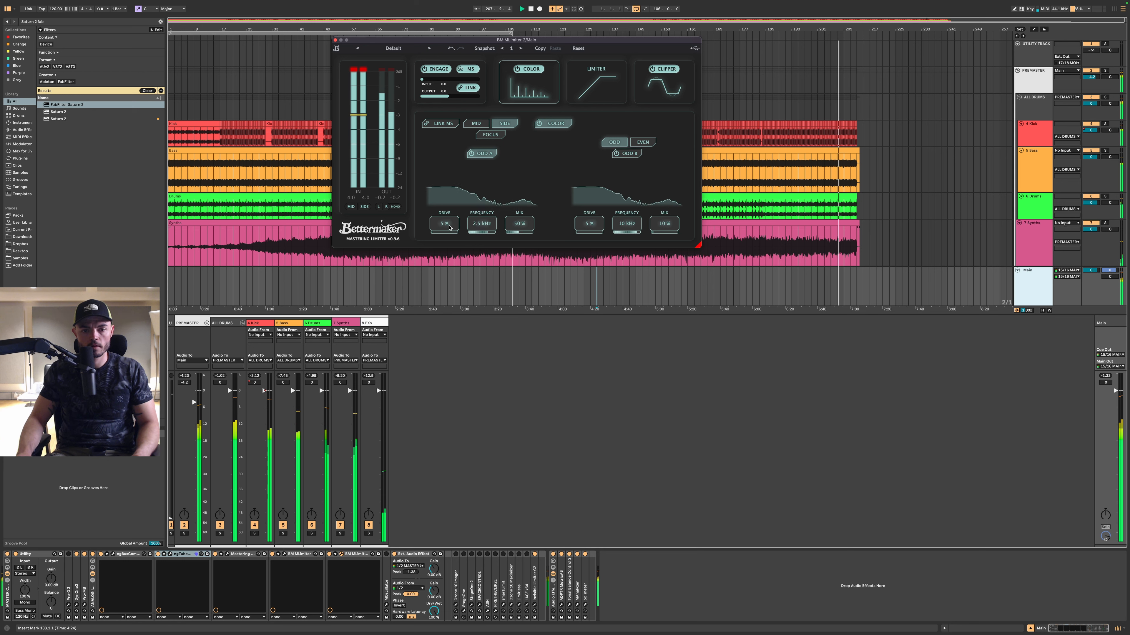
pyautogui.moveTo(525, 215); pyautogui.dragTo(517, 251)
pyautogui.press('space')
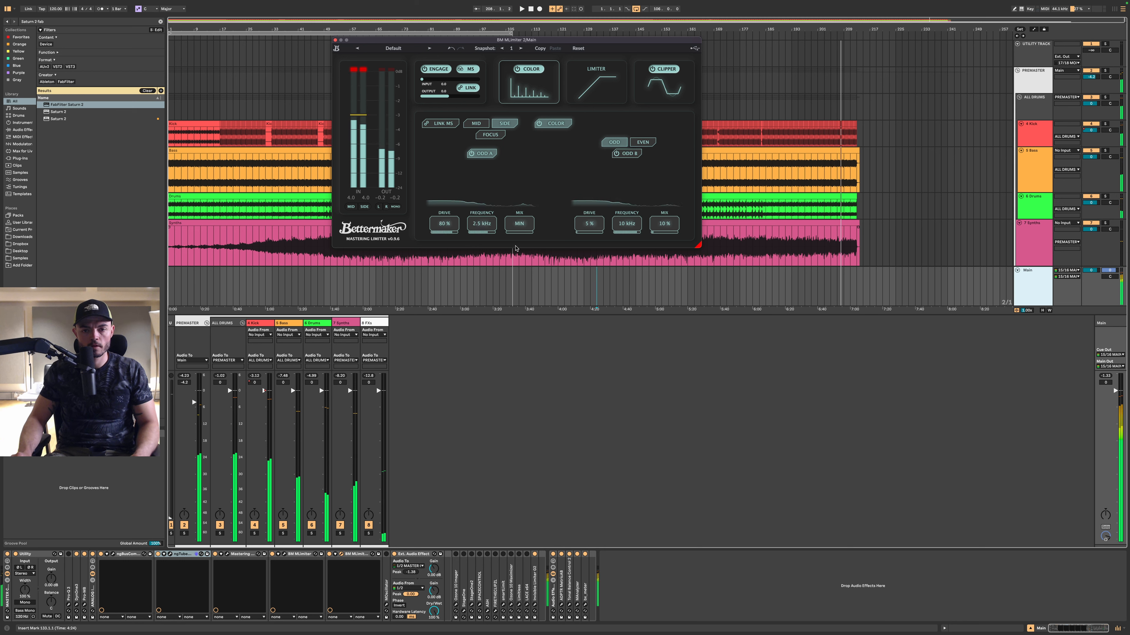
pyautogui.press('space')
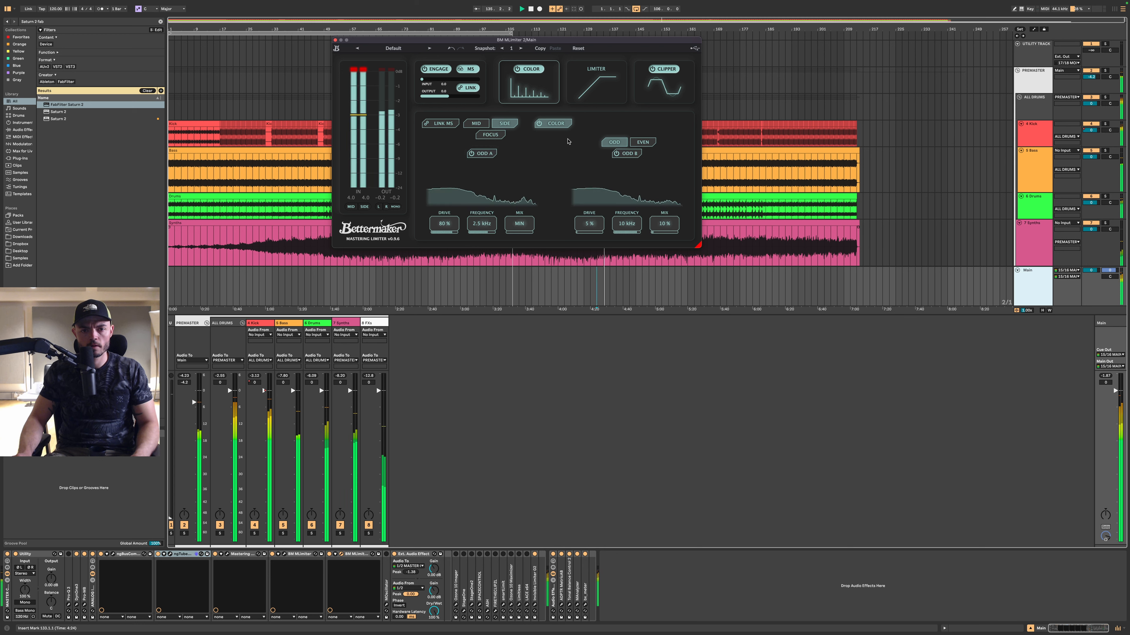
# - Lower the Side drive of both Odd A and Odd B to MIN, comparing with the Color section bypassed
pyautogui.click(566, 123)
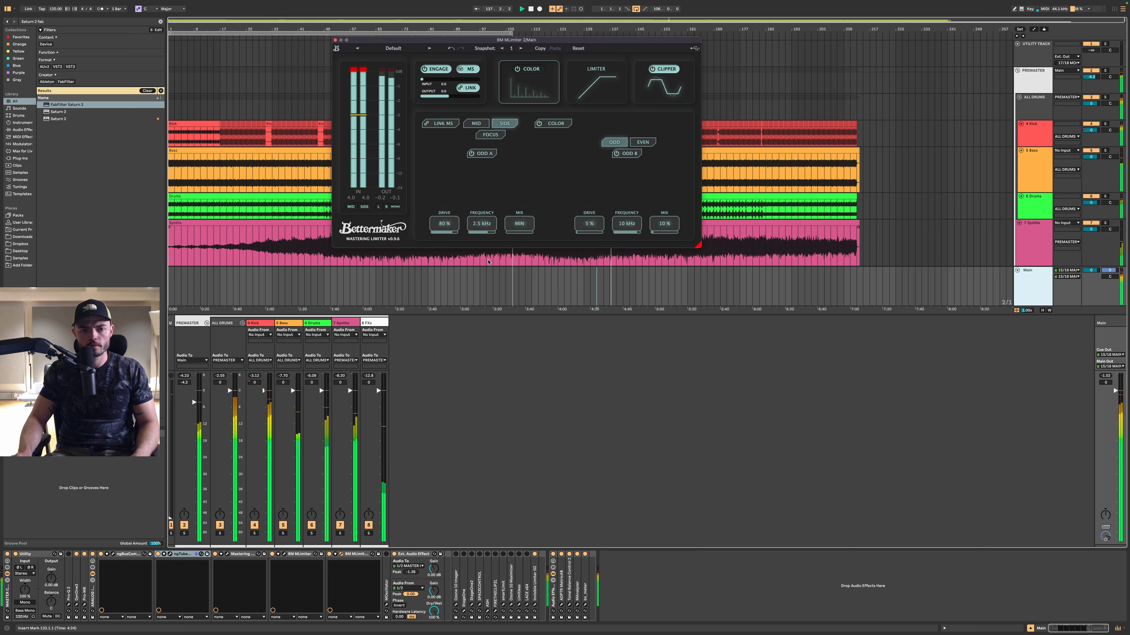
pyautogui.click(424, 235)
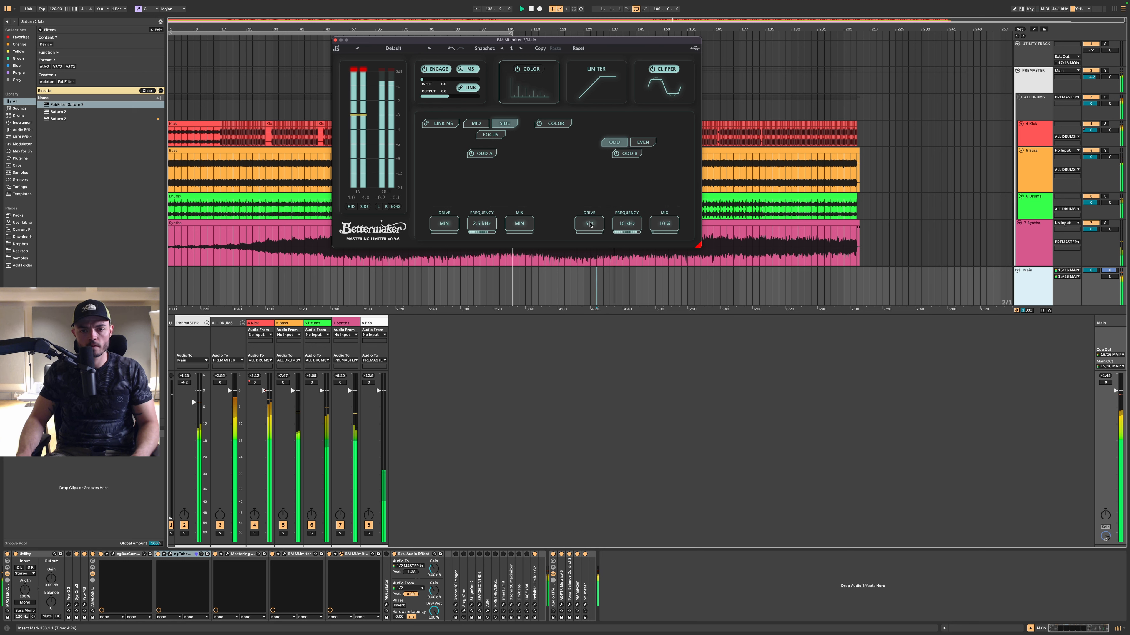
pyautogui.moveTo(590, 224); pyautogui.dragTo(576, 233)
pyautogui.click(548, 128)
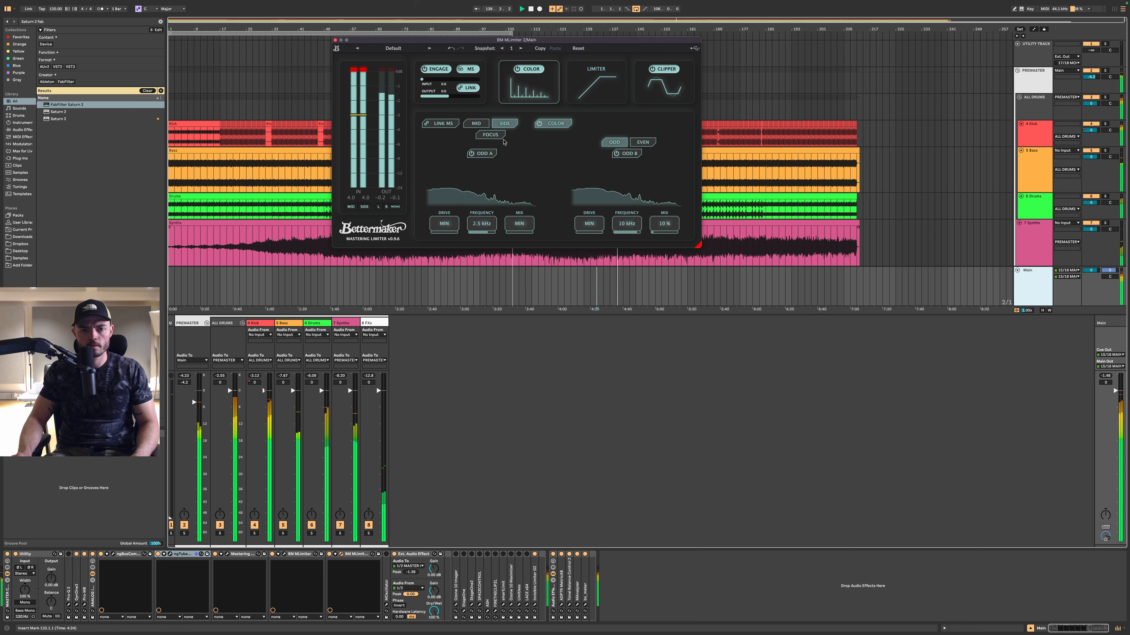
# - Set Side's Odd A to 3.2 kHz and 85% mix and switch Odd A on, checking it against Odd B
pyautogui.moveTo(472, 229); pyautogui.dragTo(572, 151)
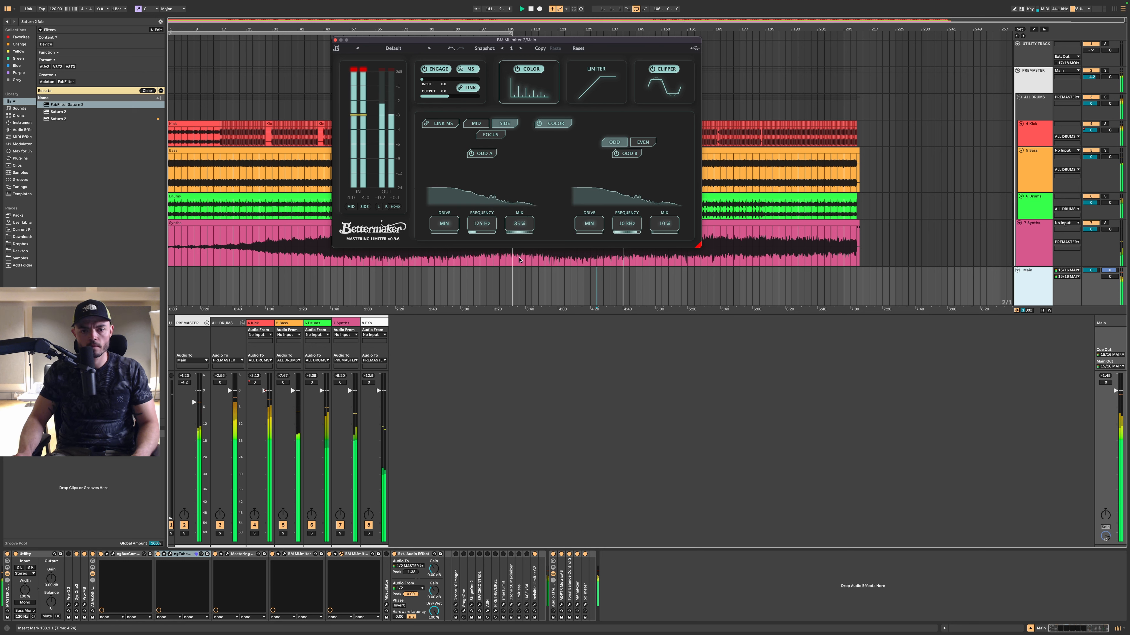
pyautogui.moveTo(478, 213); pyautogui.dragTo(479, 246)
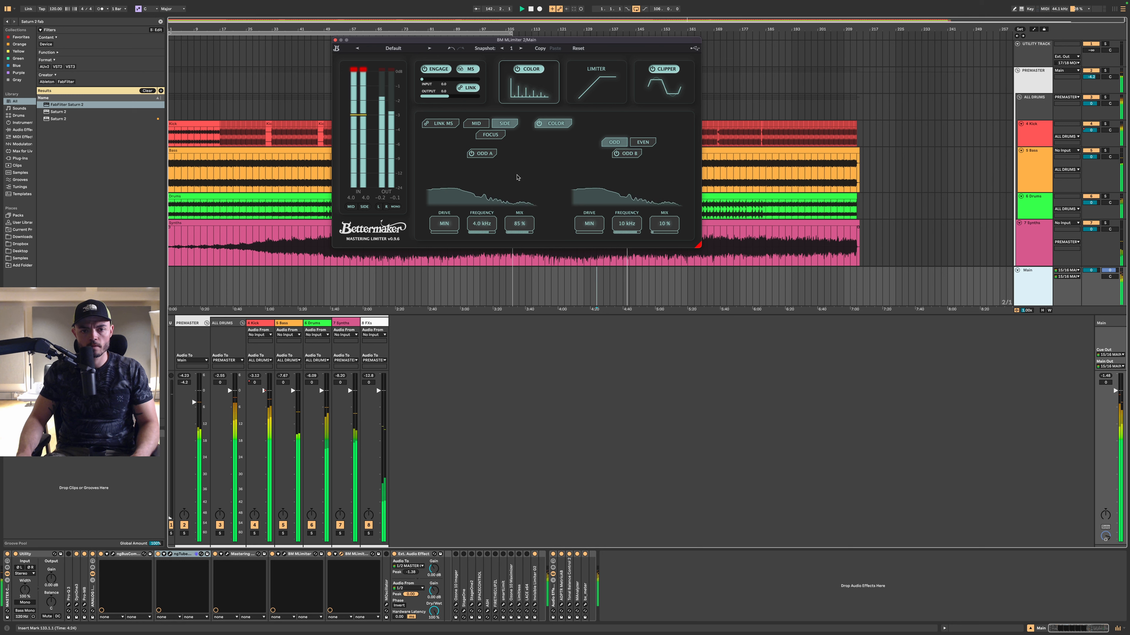
pyautogui.moveTo(527, 163); pyautogui.dragTo(518, 176)
pyautogui.click(487, 154)
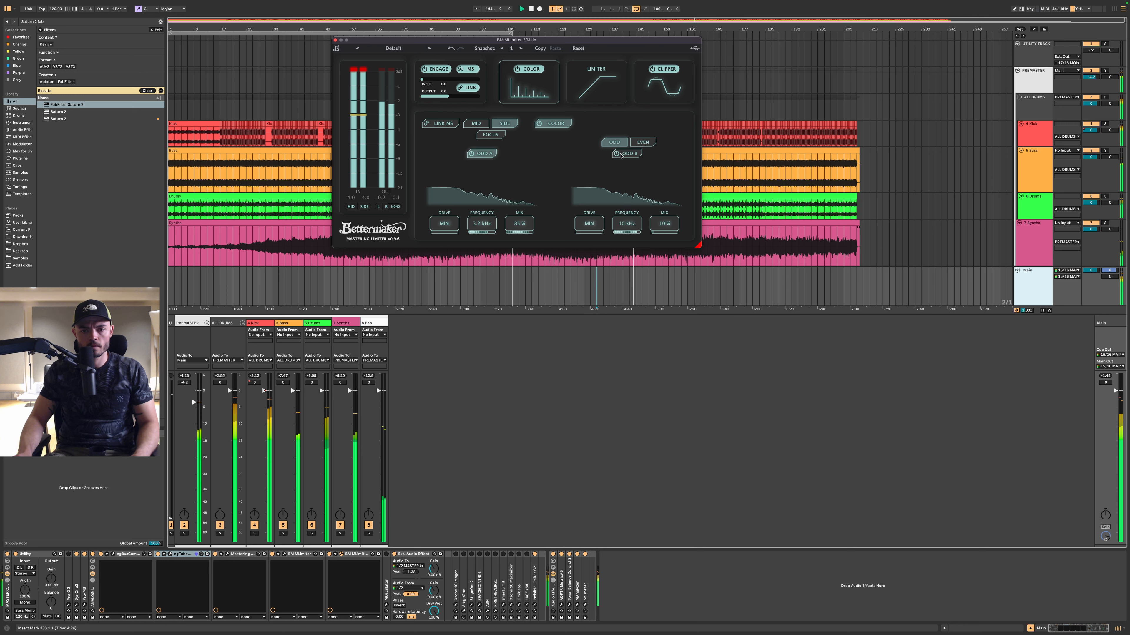
pyautogui.click(621, 155)
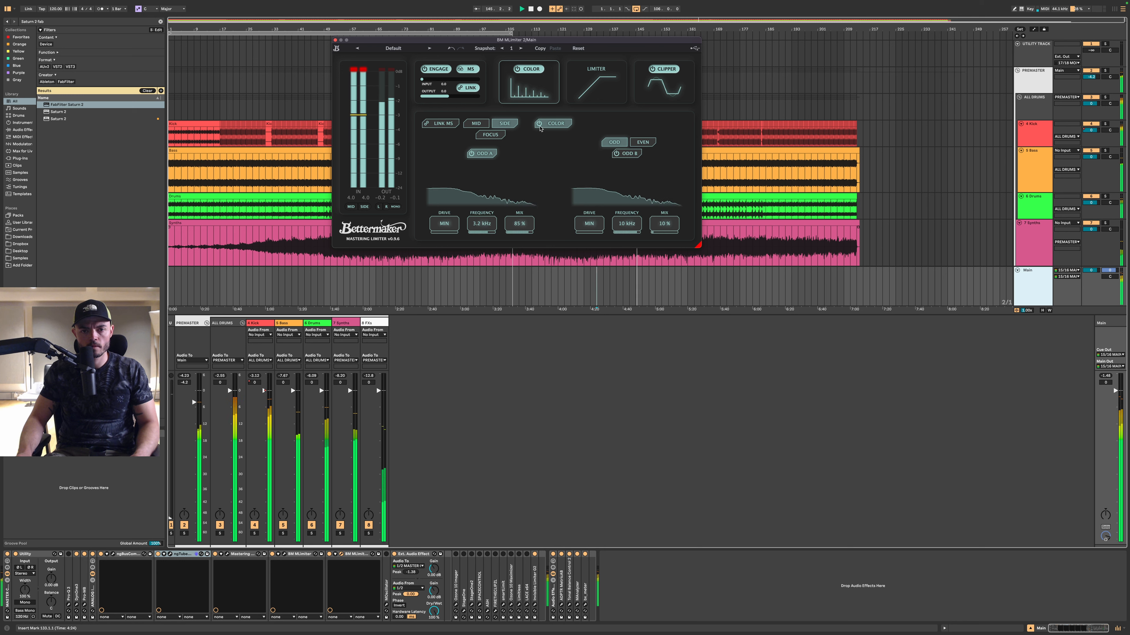
# - Compare the Mid and Side settings, reduce Side's Odd A mix to MIN and switch off the limiter's Color section
pyautogui.click(477, 124)
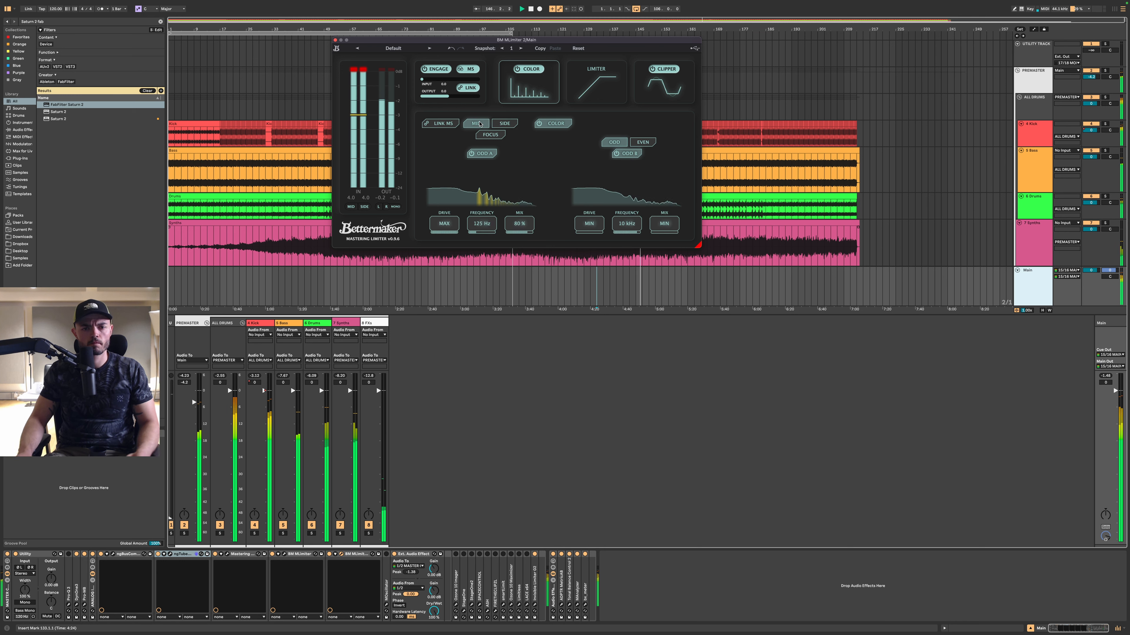
pyautogui.click(503, 126)
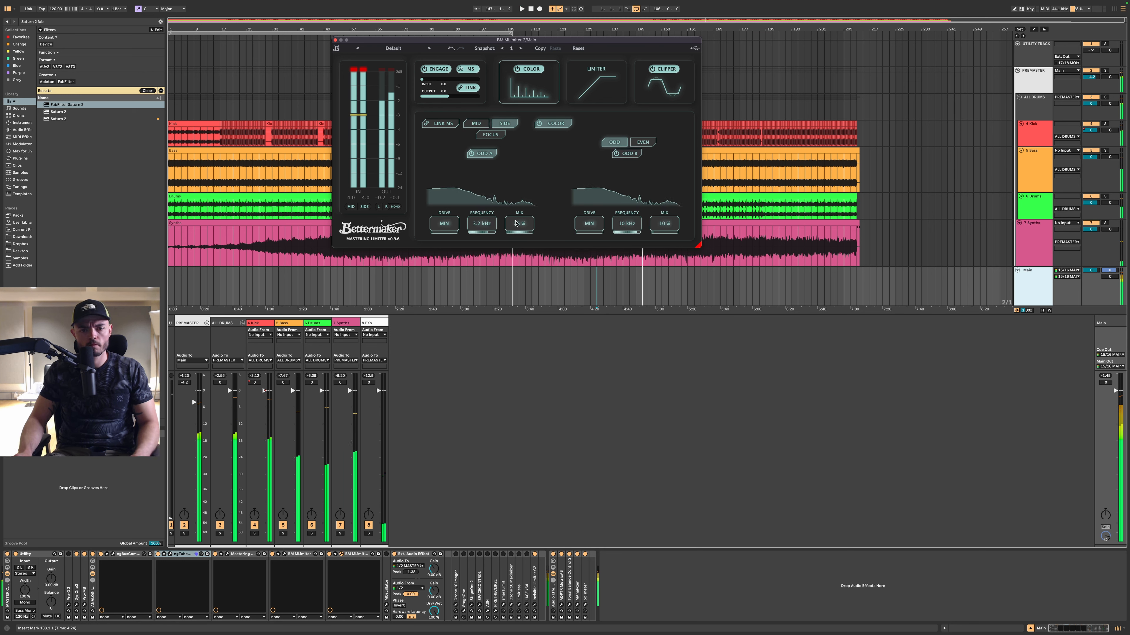
pyautogui.moveTo(516, 223); pyautogui.dragTo(477, 374)
pyautogui.click(528, 70)
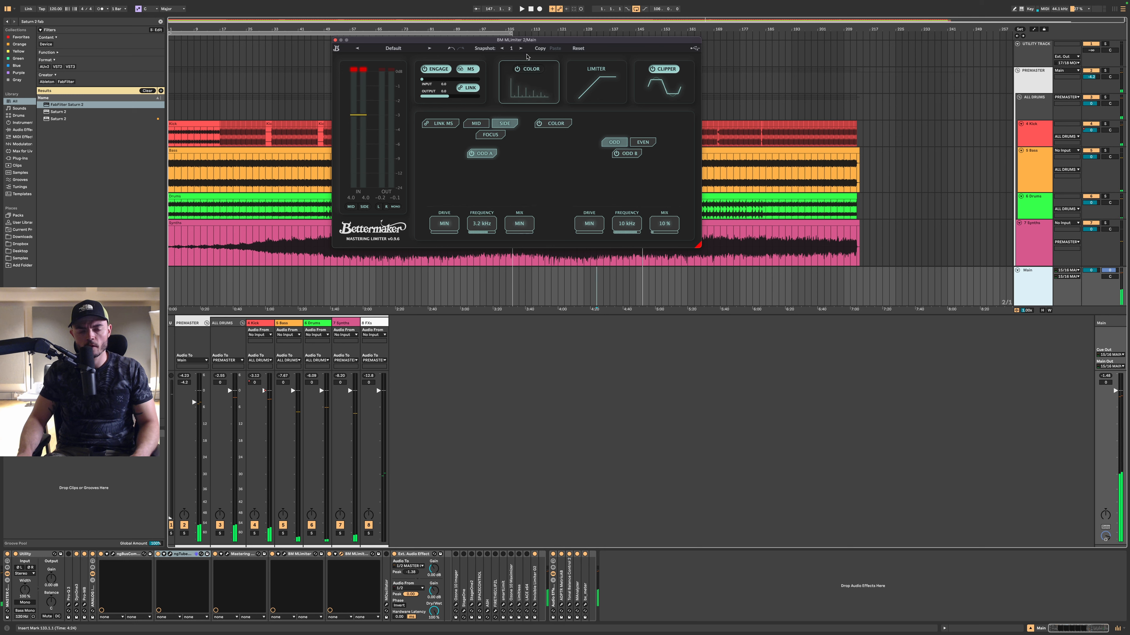
pyautogui.press('space')
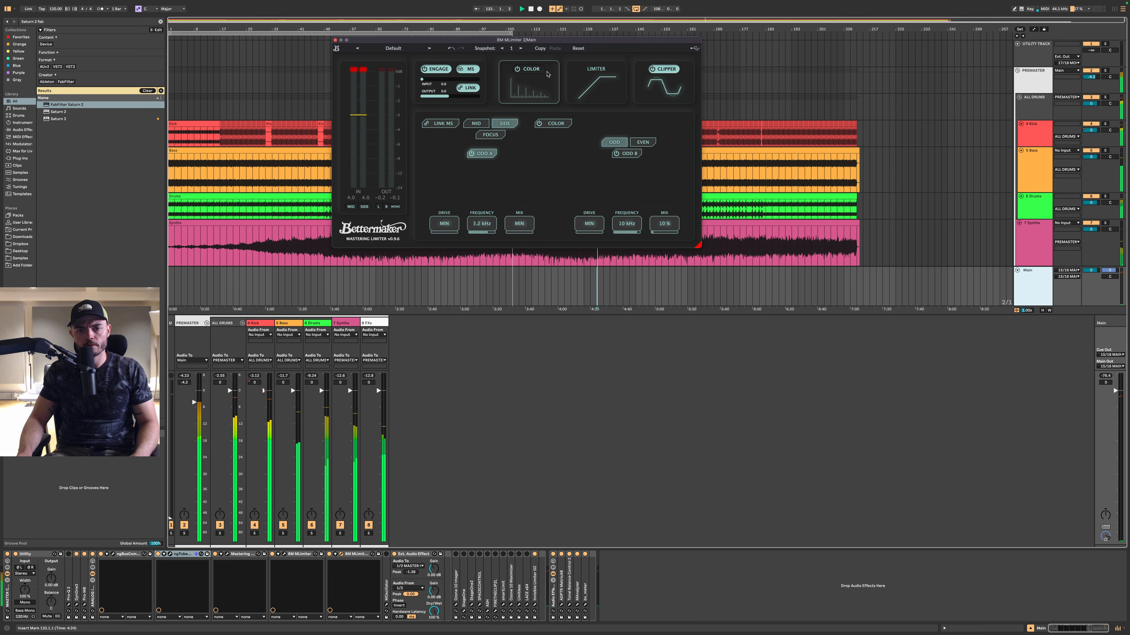
# - Set the Clip Trim in the limiter's Clipper section to +0.5 dB and return to the Limiter section
pyautogui.click(601, 95)
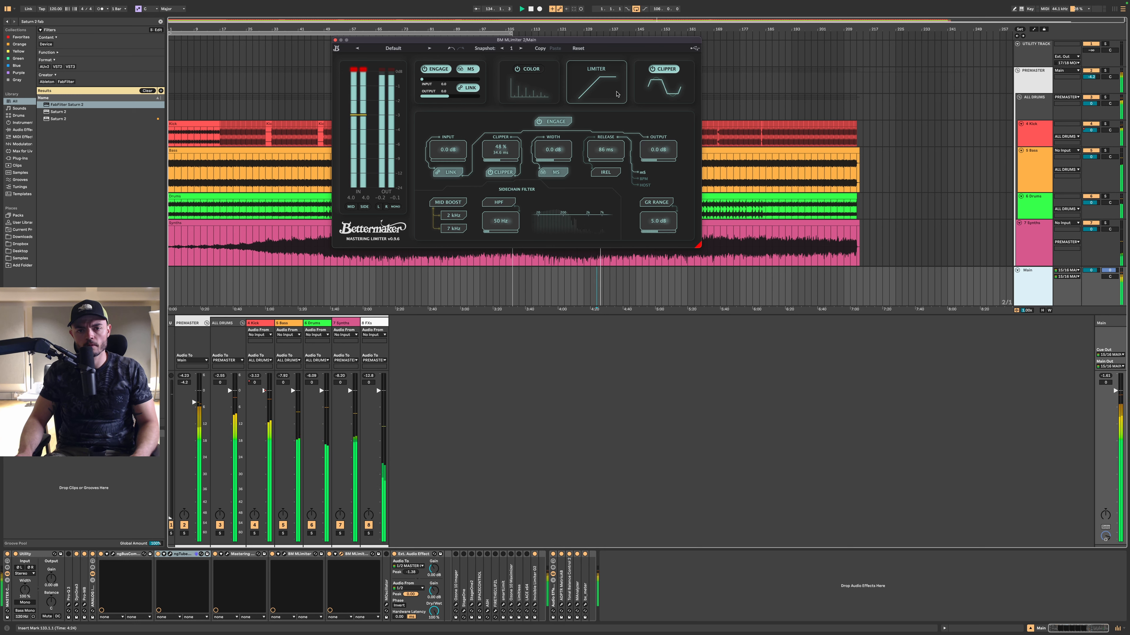
pyautogui.click(664, 84)
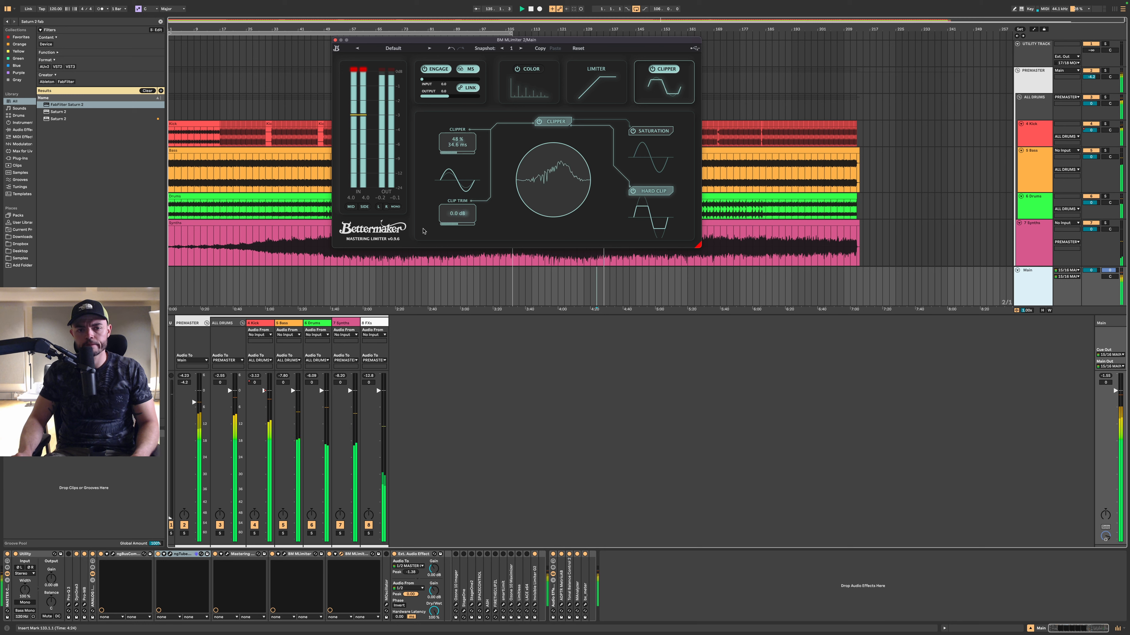
pyautogui.moveTo(464, 218); pyautogui.dragTo(464, 214)
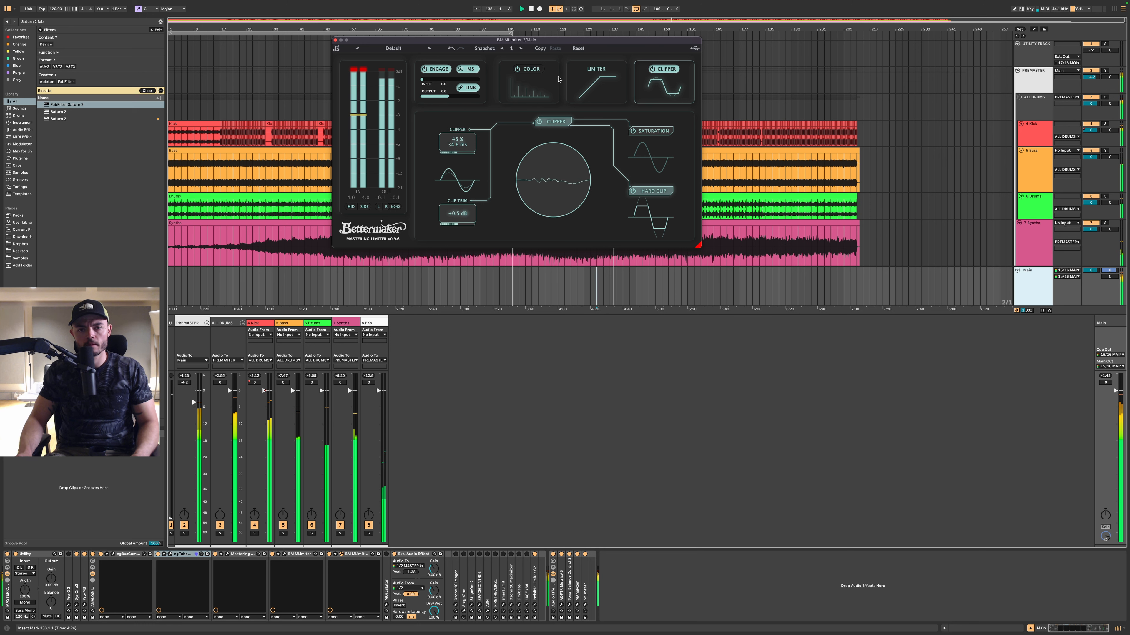
pyautogui.click(596, 83)
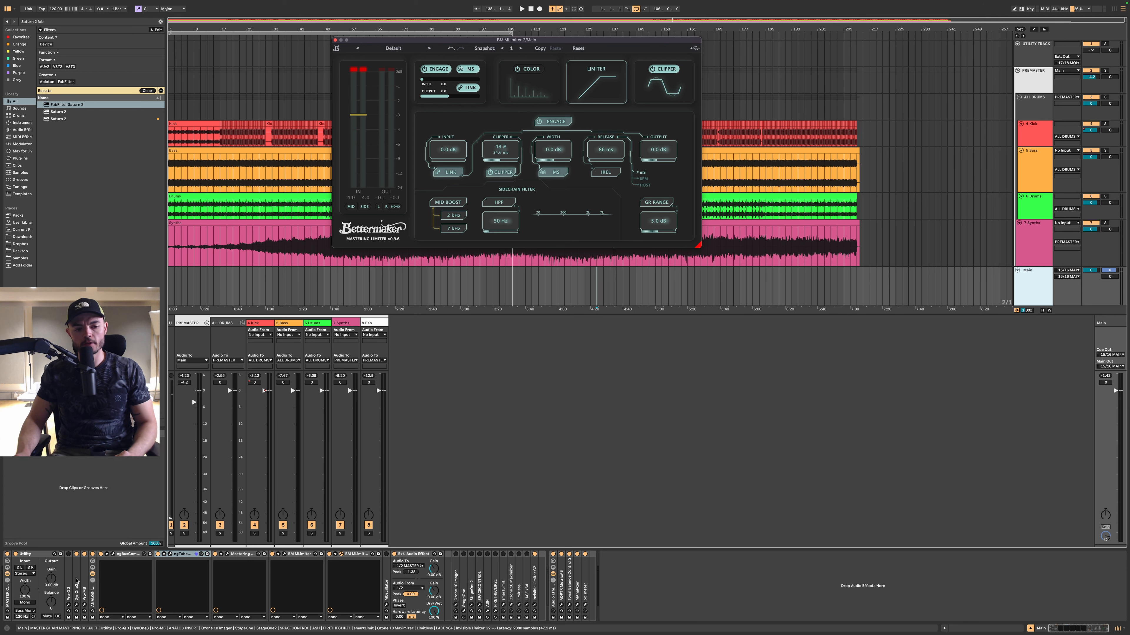
# - Open DynOne, ngTubeEQ and ngBusComp in the Main mastering chain to review their settings
pyautogui.click(75, 603)
pyautogui.click(77, 605)
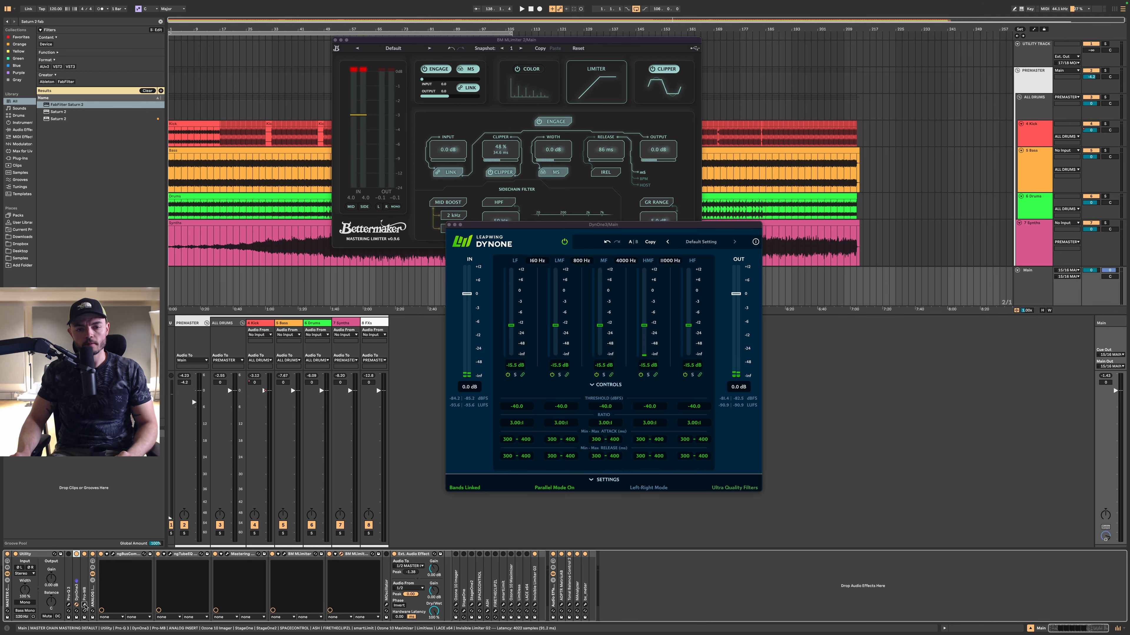
pyautogui.click(84, 605)
pyautogui.click(84, 605)
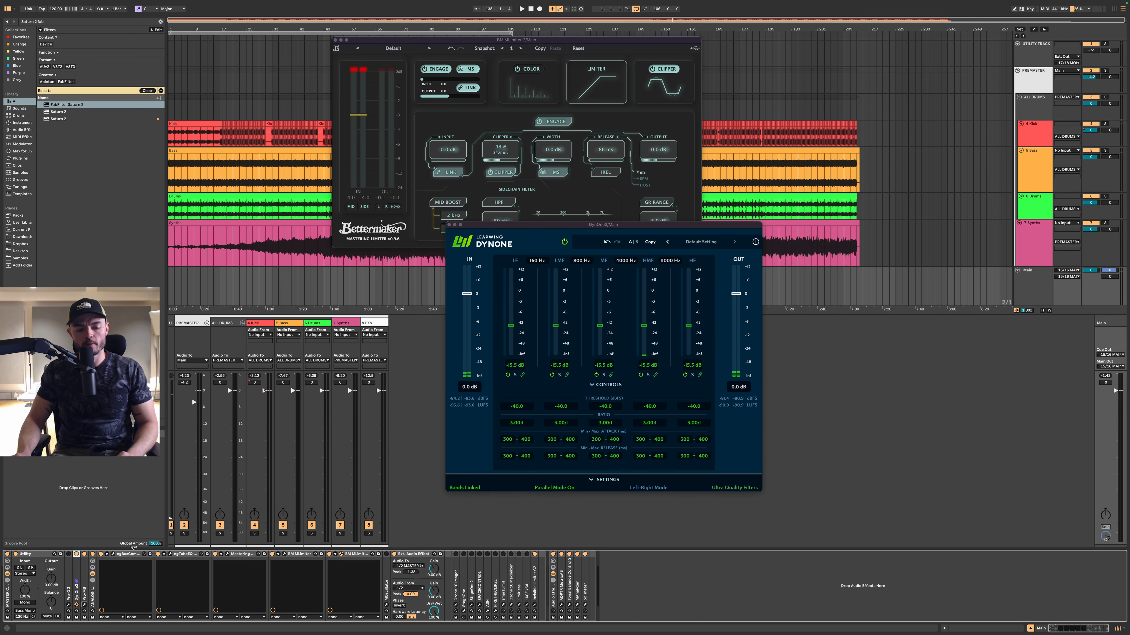
pyautogui.click(130, 556)
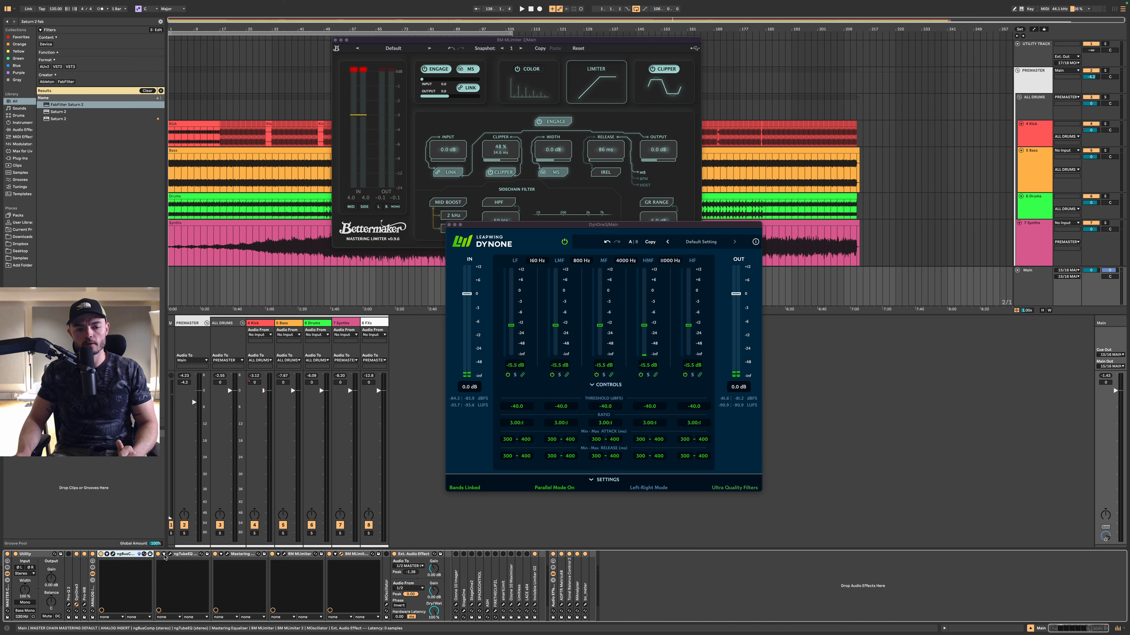
pyautogui.click(169, 555)
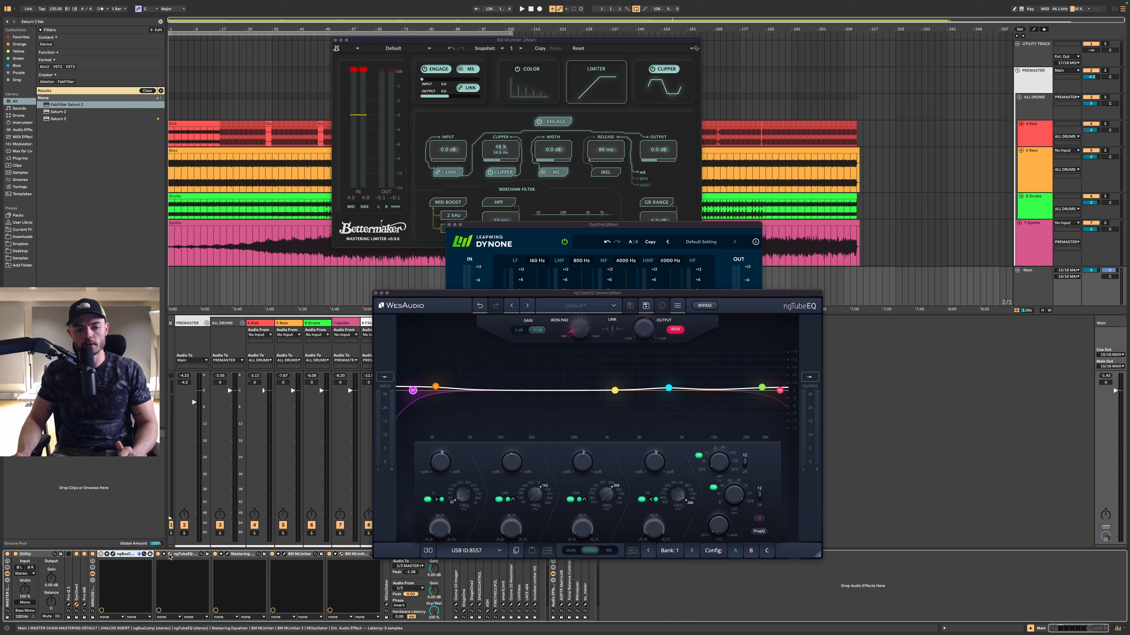
pyautogui.click(112, 555)
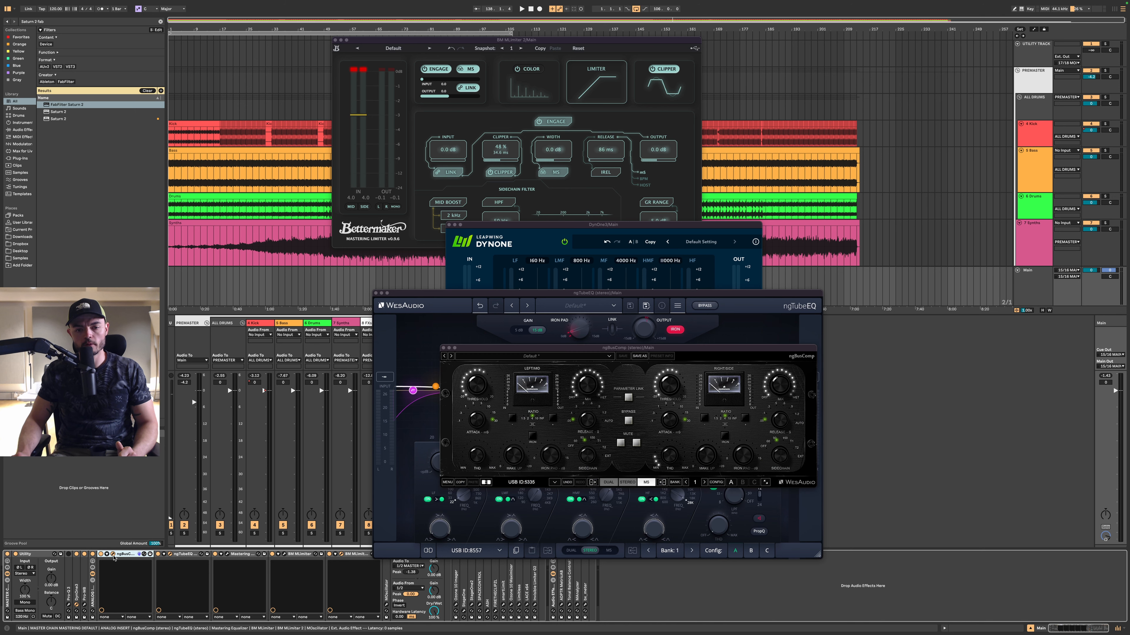
# - Close ngBusComp, ngTubeEQ and DynOne, keeping the last BM MLimiter window open and moving it to the middle
pyautogui.click(113, 556)
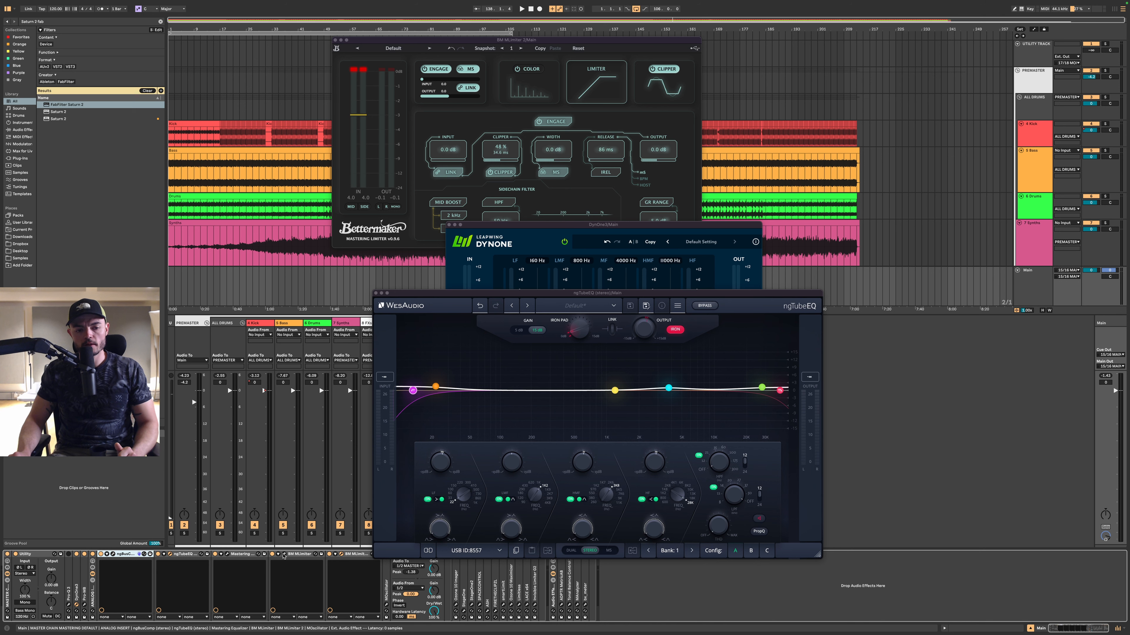
pyautogui.click(343, 556)
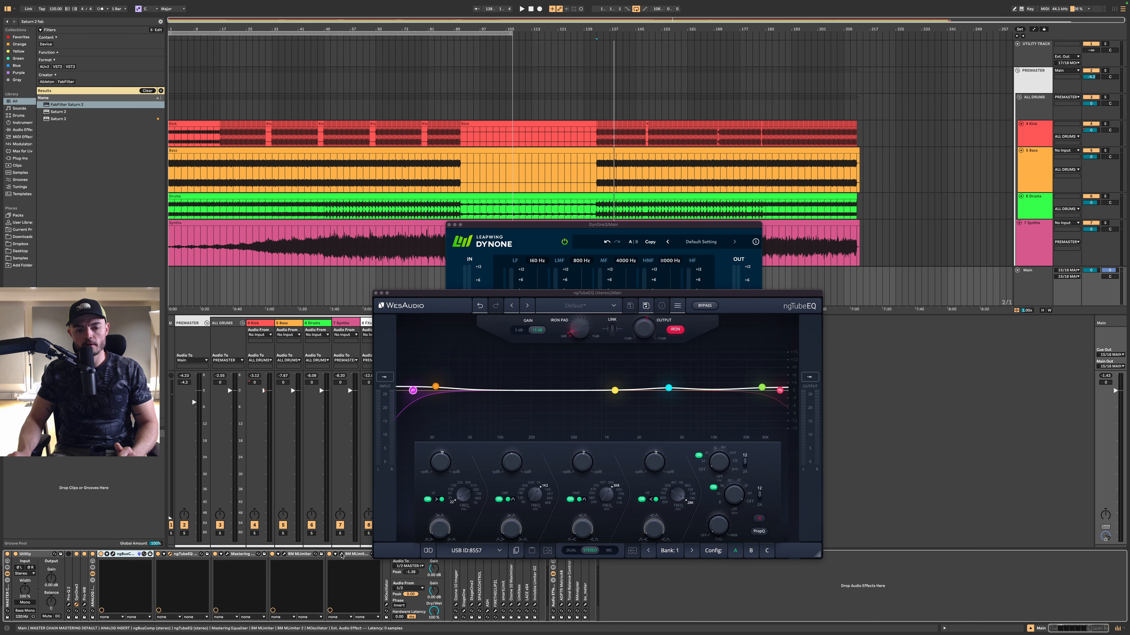
pyautogui.click(342, 555)
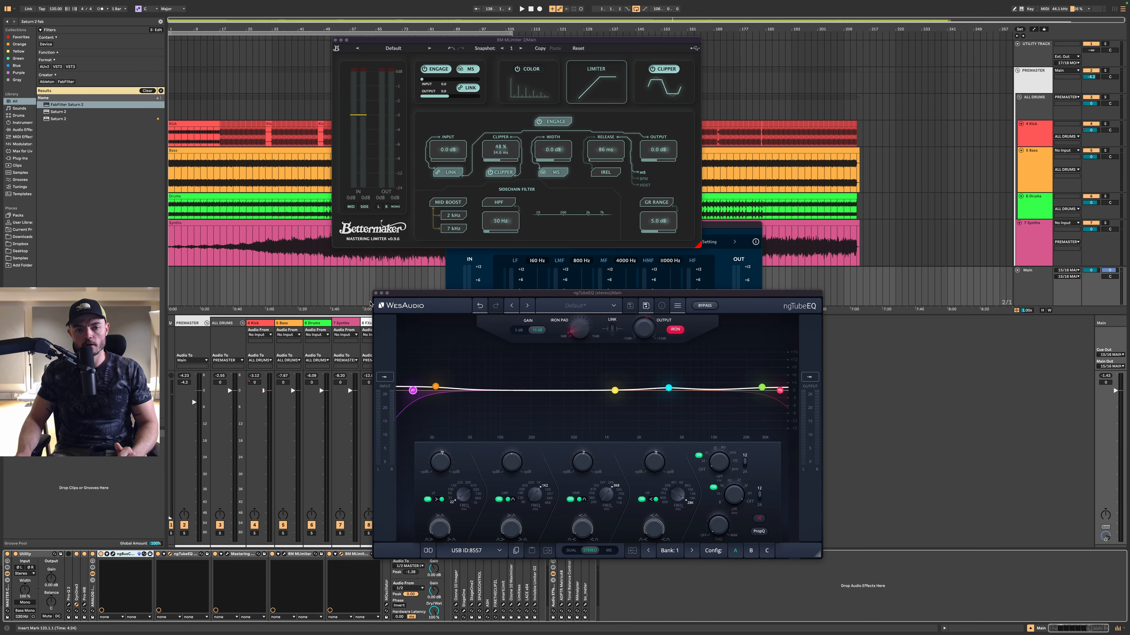
pyautogui.click(376, 293)
pyautogui.click(489, 259)
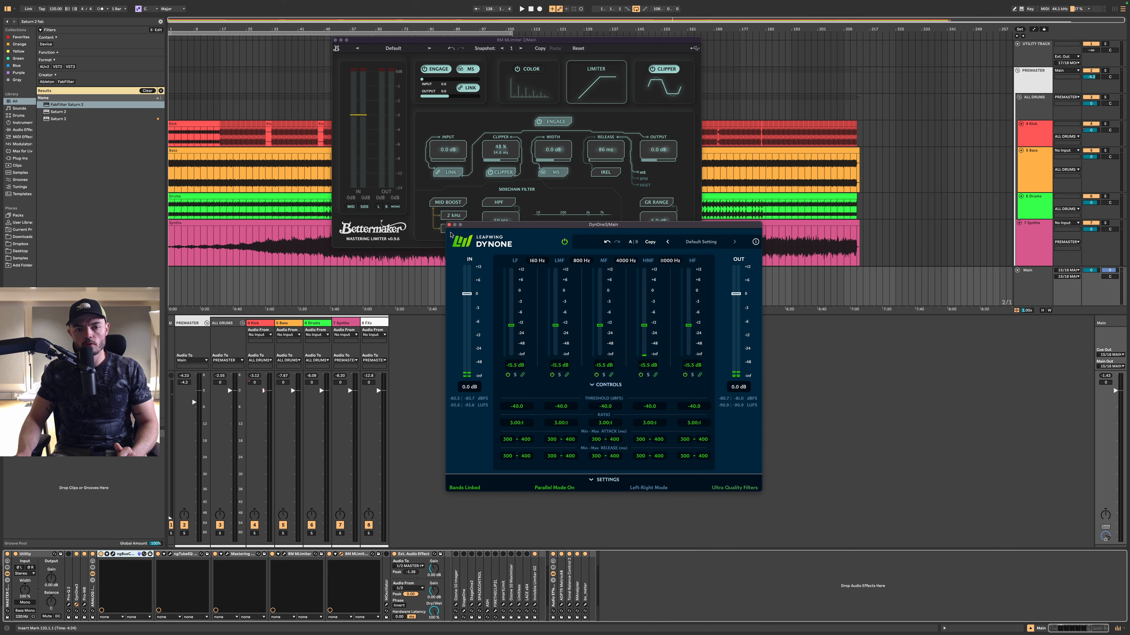
pyautogui.click(448, 225)
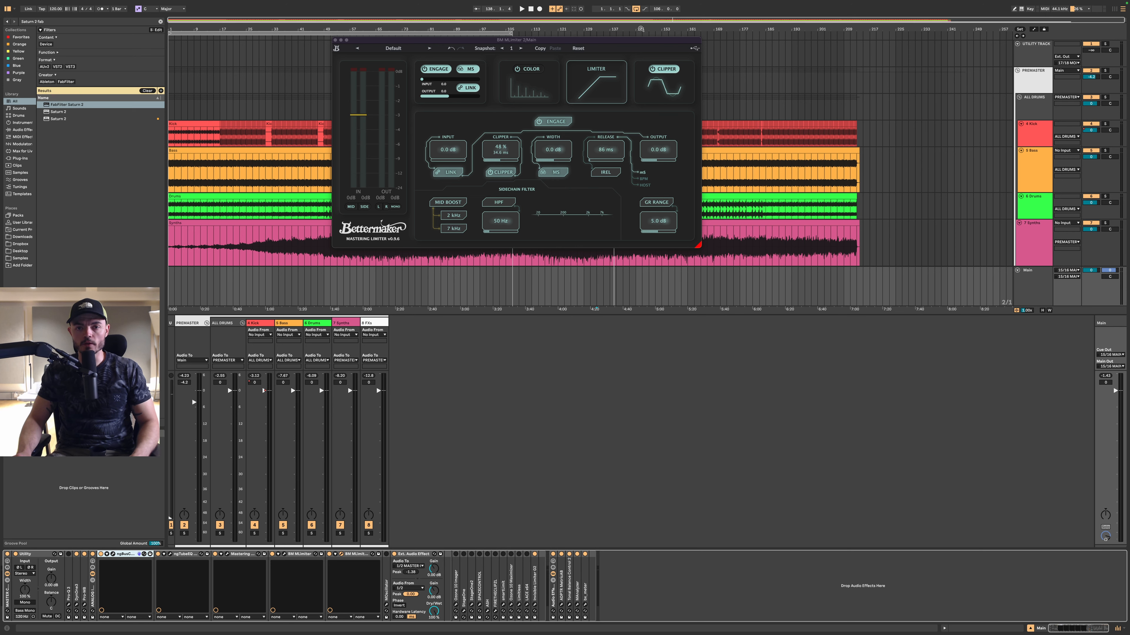
pyautogui.click(634, 44)
pyautogui.moveTo(634, 44); pyautogui.dragTo(685, 197)
# - Play the track and try limiter output levels up to +12.0 dB, bringing the output back to +5.2 dB
pyautogui.press('space')
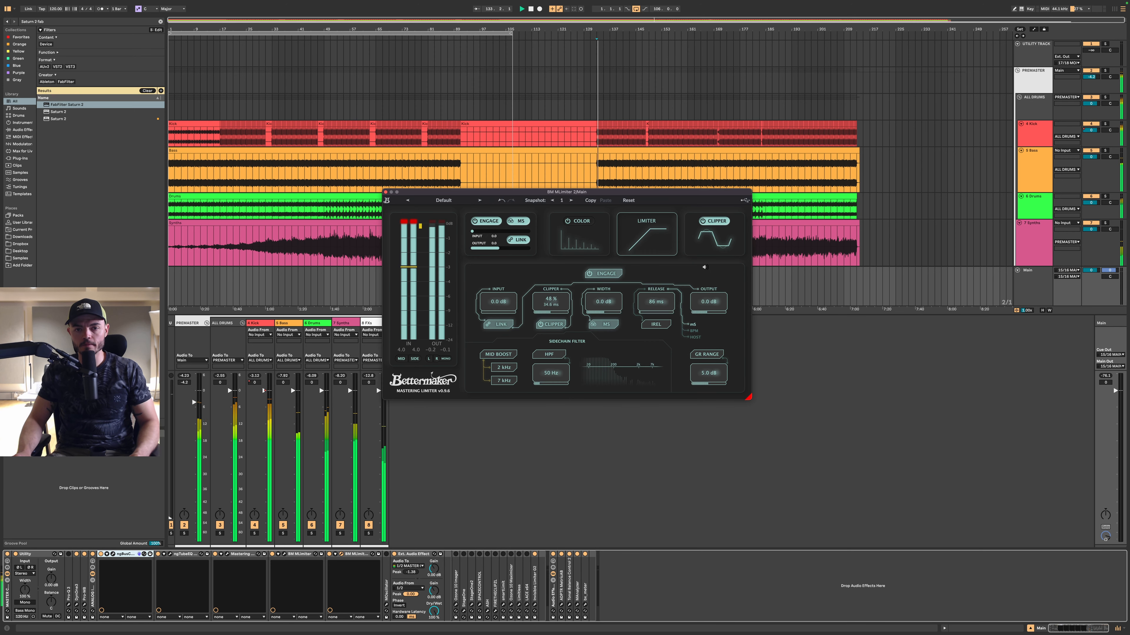
pyautogui.moveTo(715, 305); pyautogui.dragTo(715, 285)
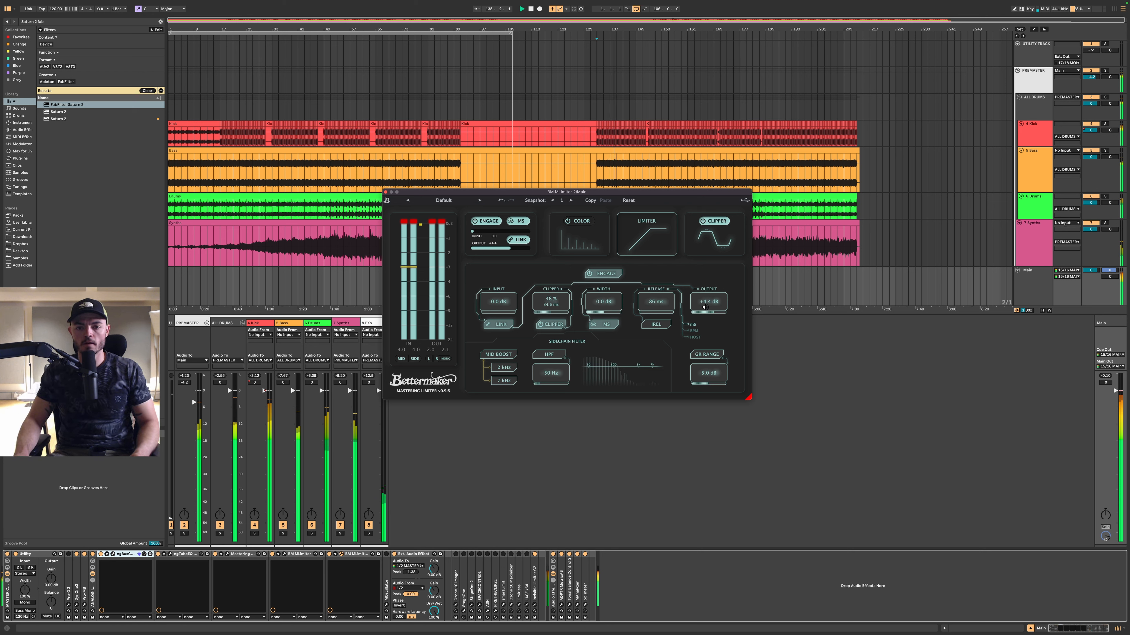
pyautogui.moveTo(704, 307); pyautogui.dragTo(704, 310)
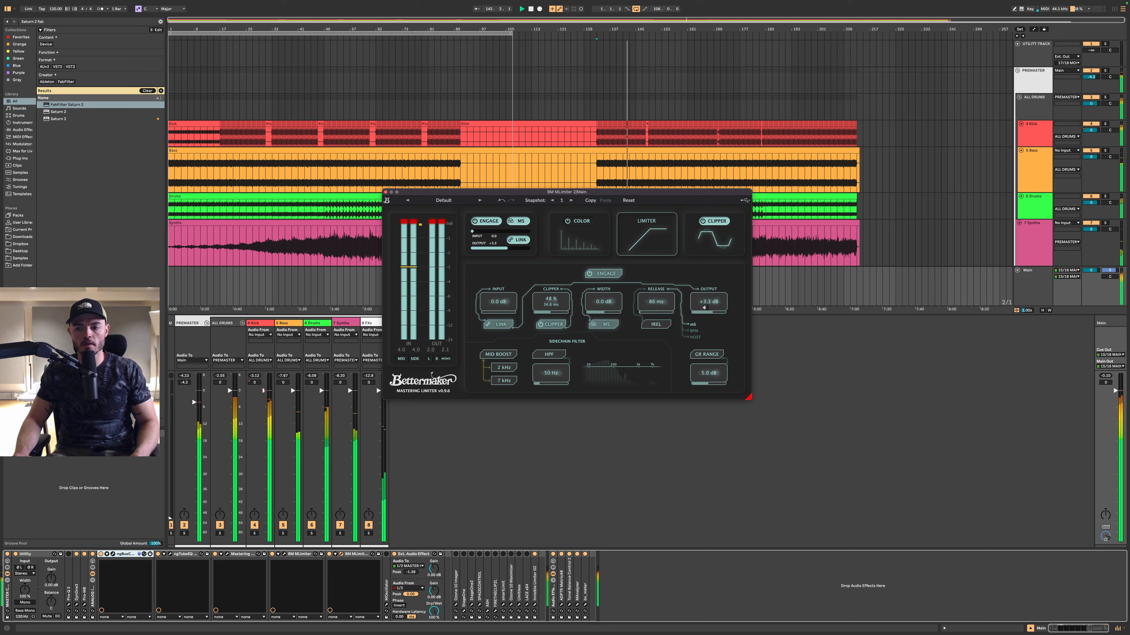
pyautogui.scroll(-1, 704, 307)
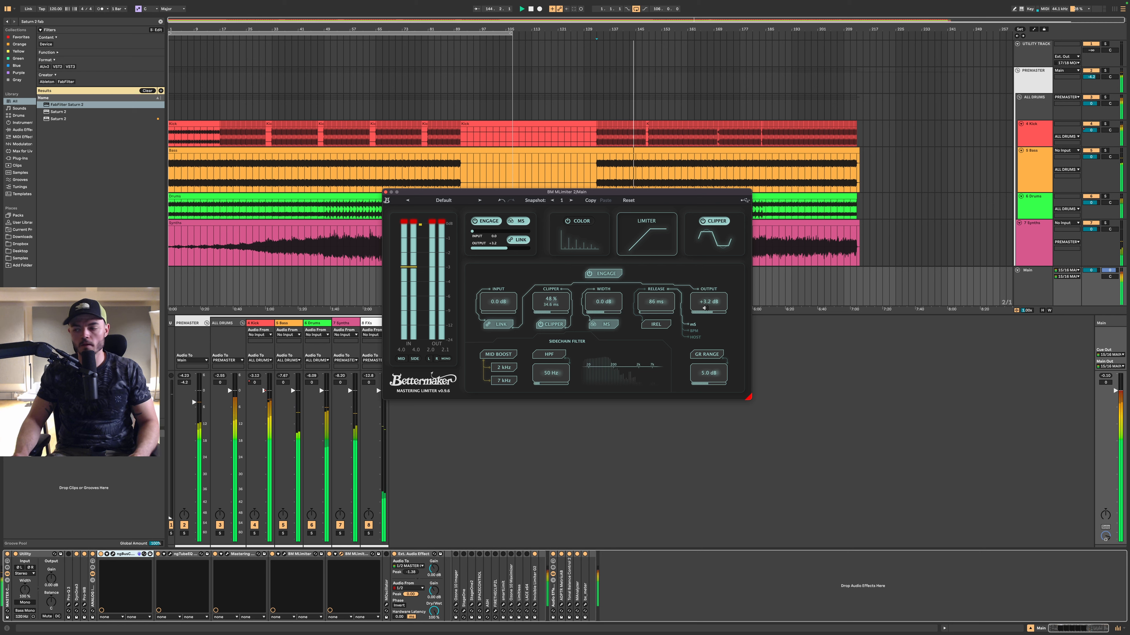
pyautogui.scroll(3, 704, 308)
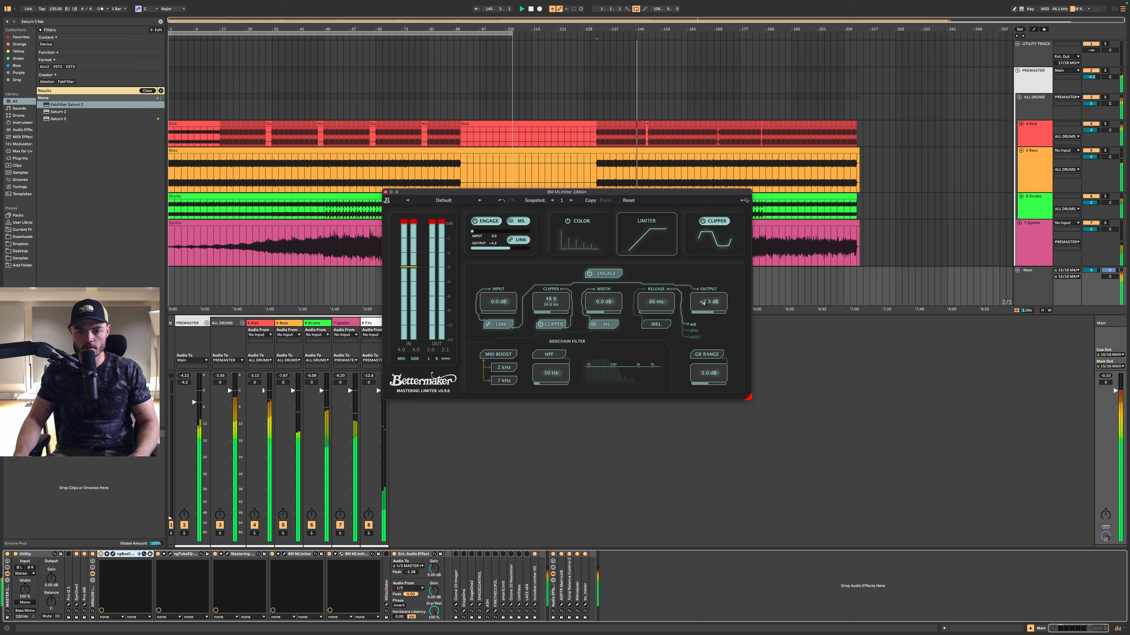
pyautogui.scroll(9, 704, 303)
pyautogui.scroll(6, 703, 296)
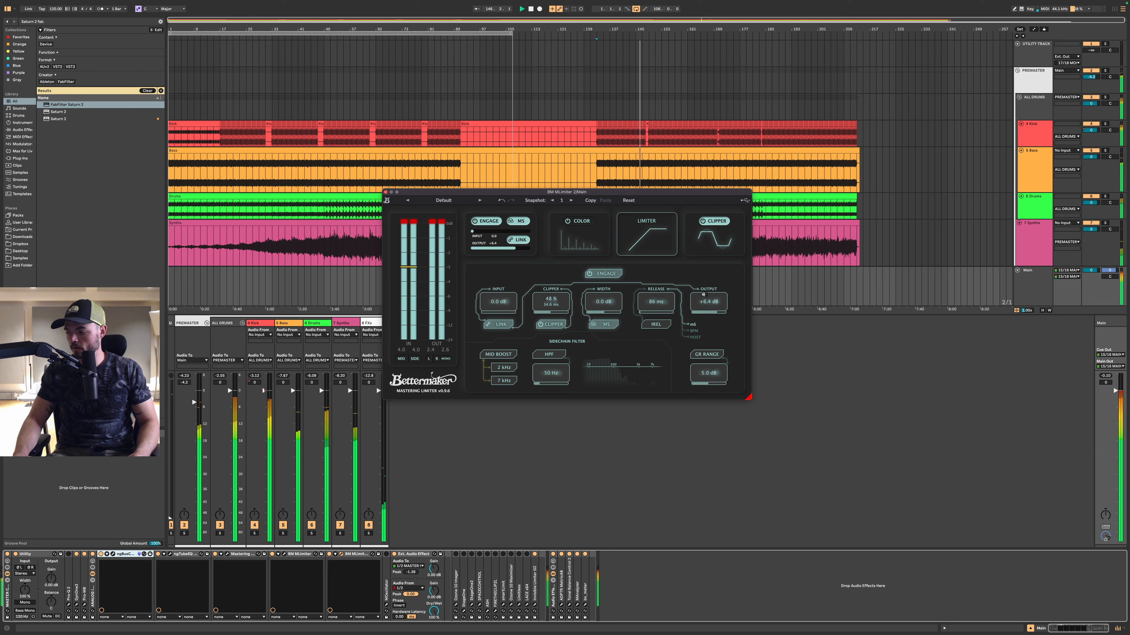
pyautogui.moveTo(703, 285); pyautogui.dragTo(705, 248)
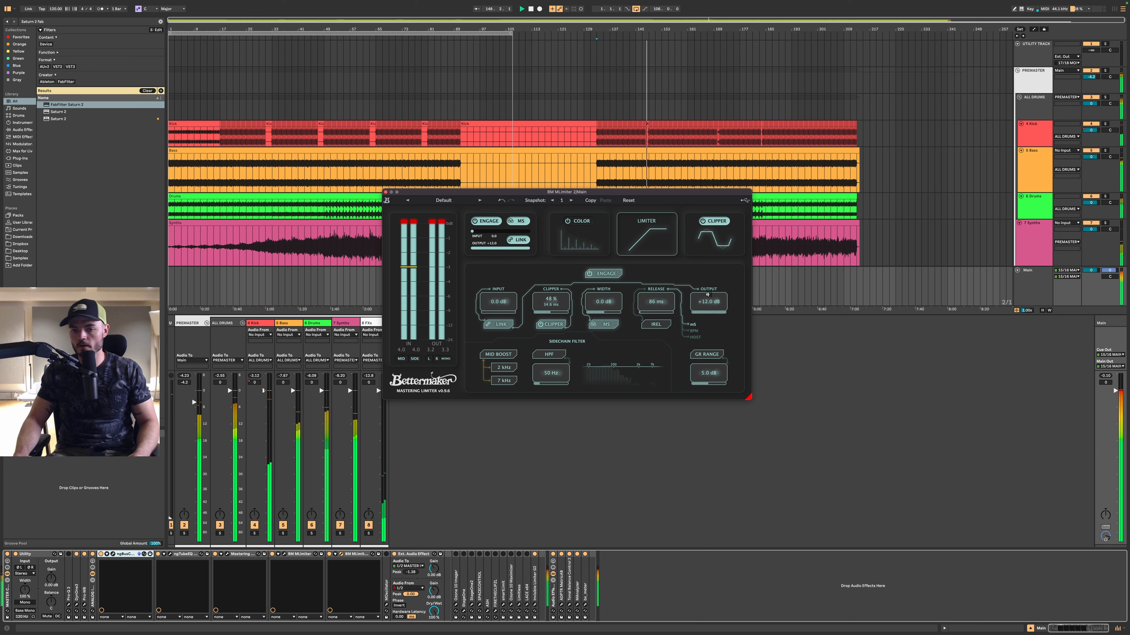
pyautogui.scroll(-10, 705, 305)
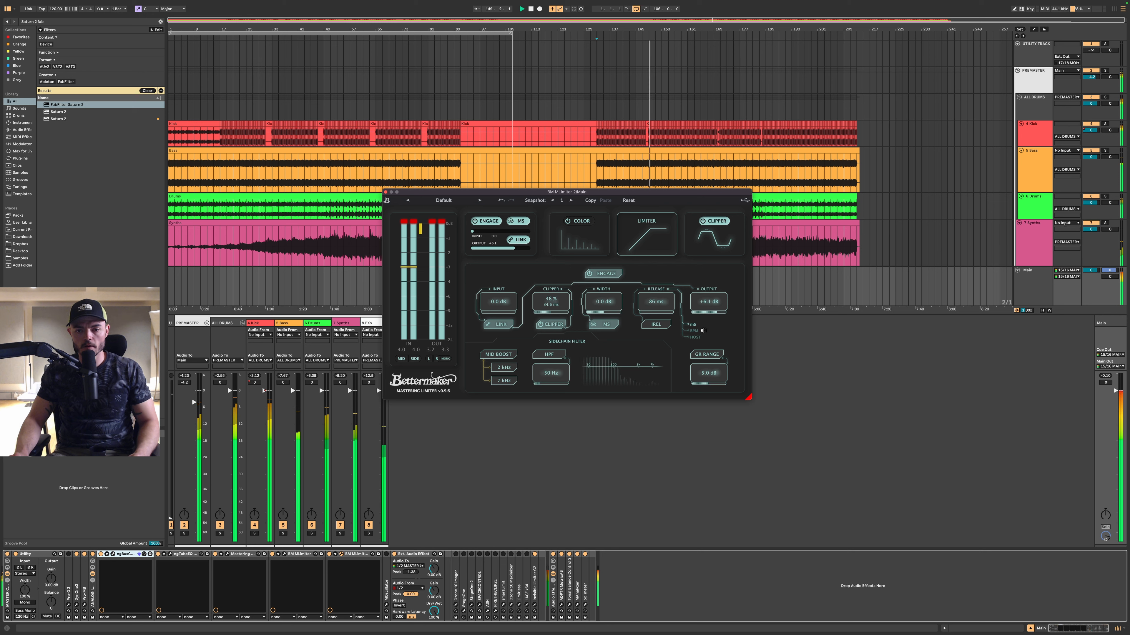
pyautogui.scroll(-1, 705, 304)
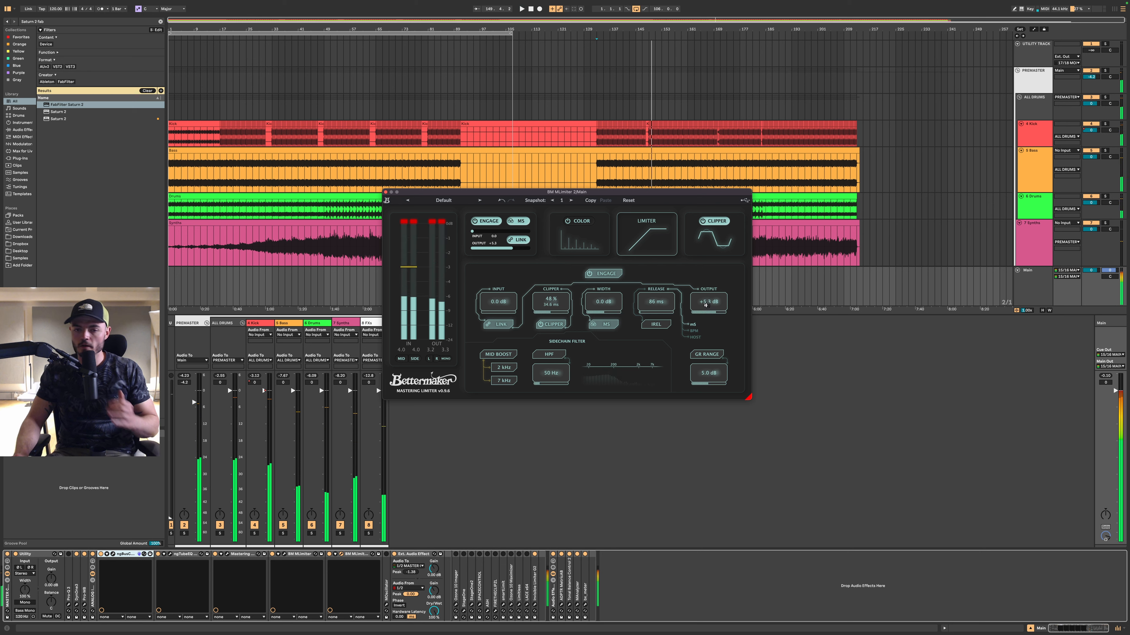
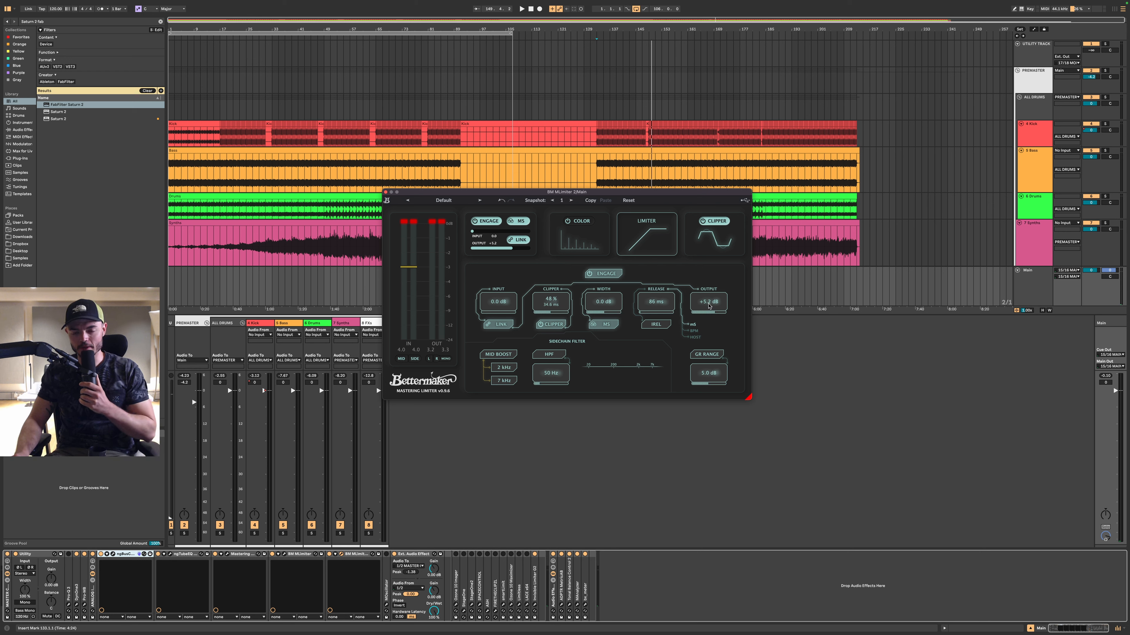
# - Set the limiter's output to +3.6 dB and its input to +0.2 dB while the track plays
pyautogui.scroll(-5, 710, 308)
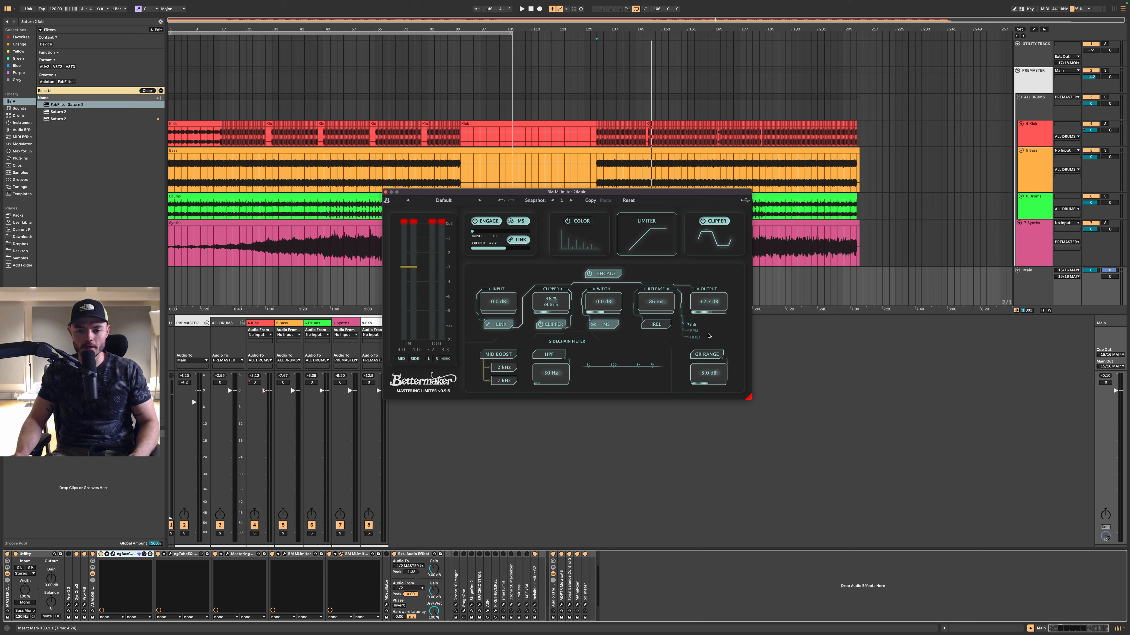
pyautogui.press('space')
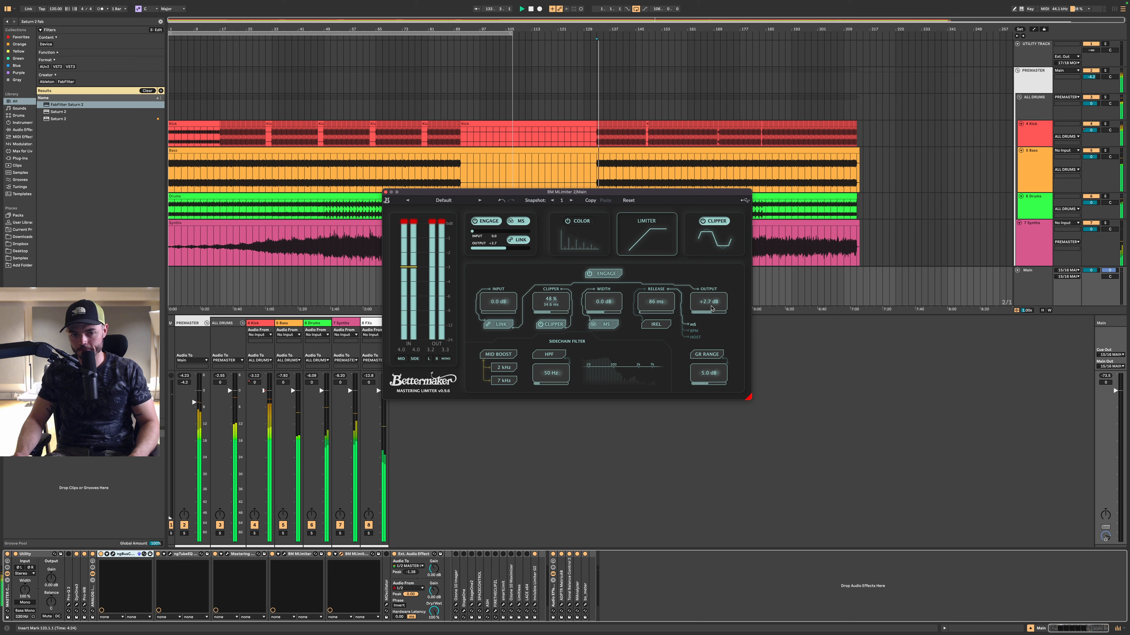
pyautogui.scroll(3, 710, 306)
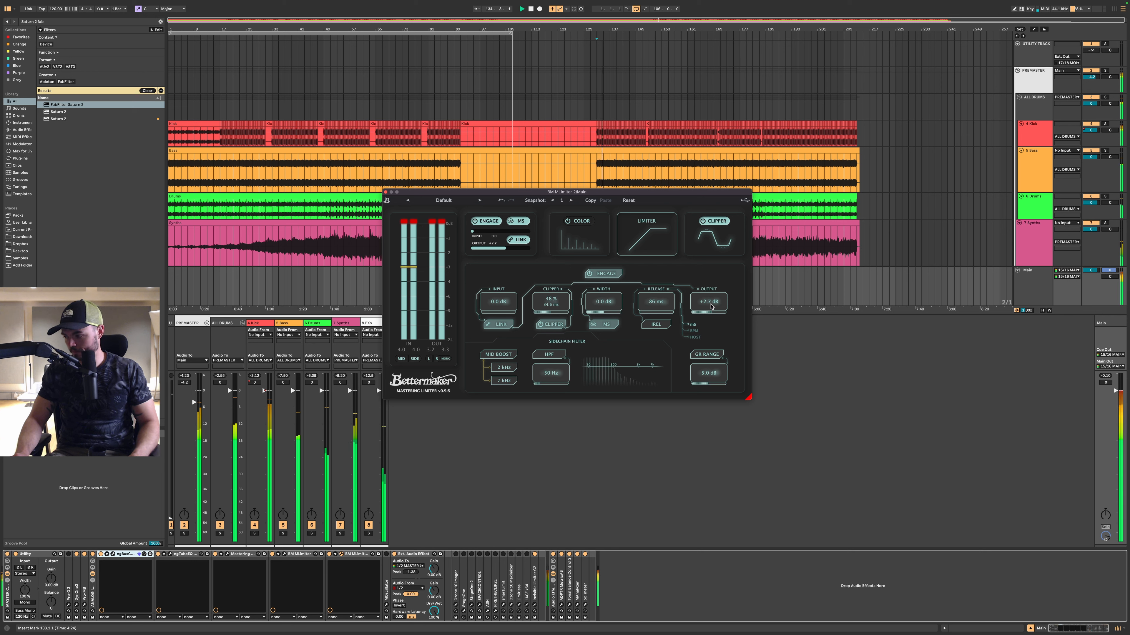
pyautogui.scroll(1, 712, 302)
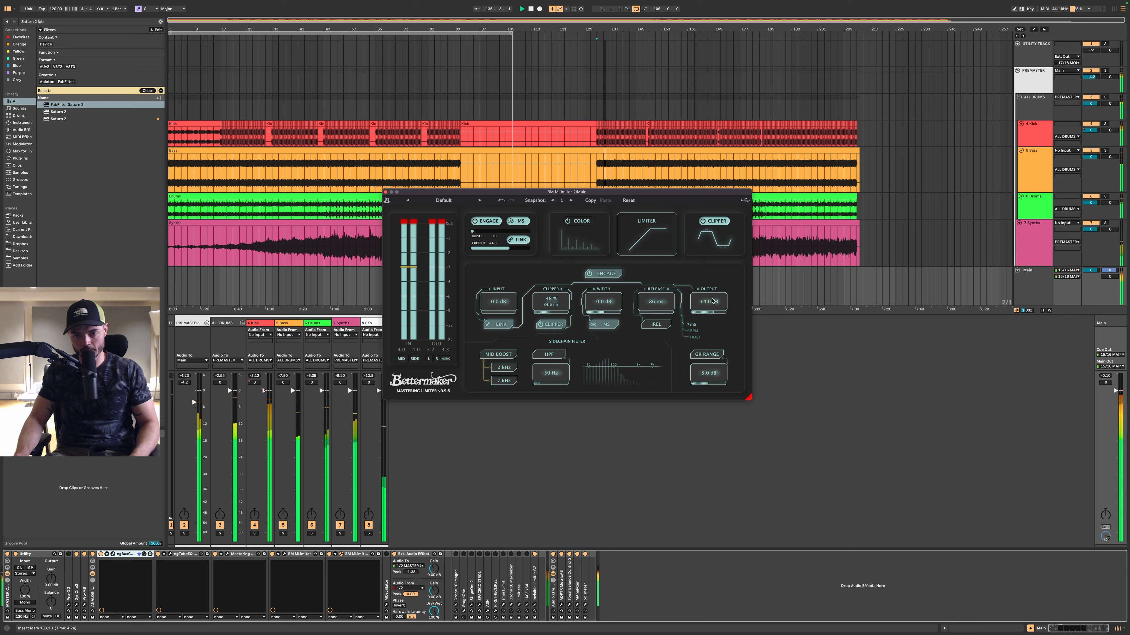
pyautogui.scroll(1, 711, 301)
pyautogui.scroll(-2, 712, 301)
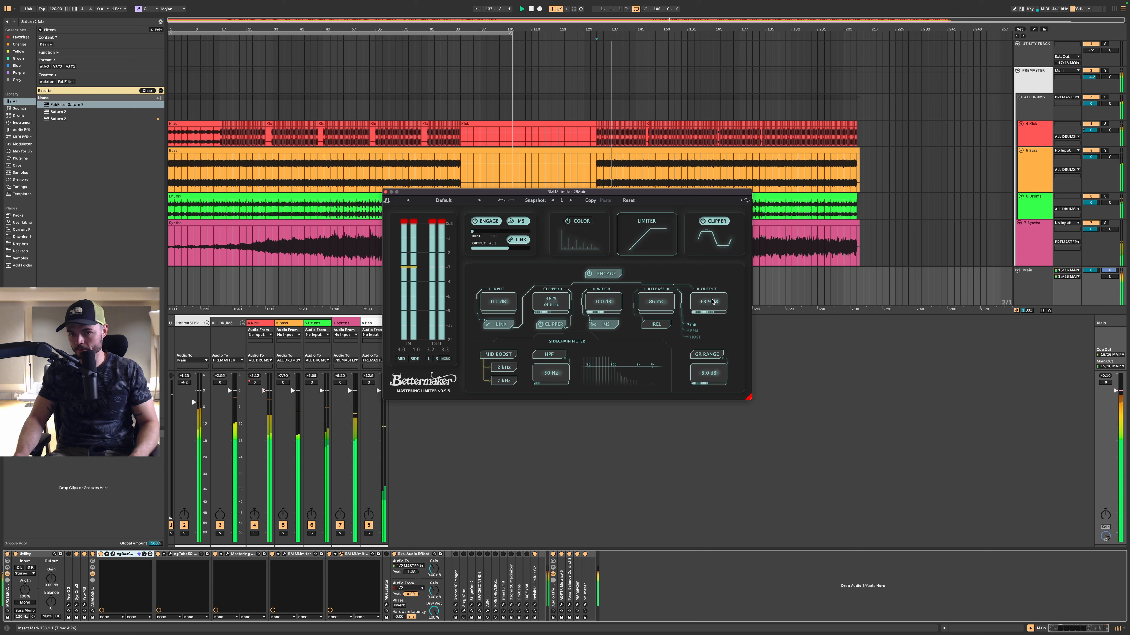
pyautogui.scroll(2, 504, 303)
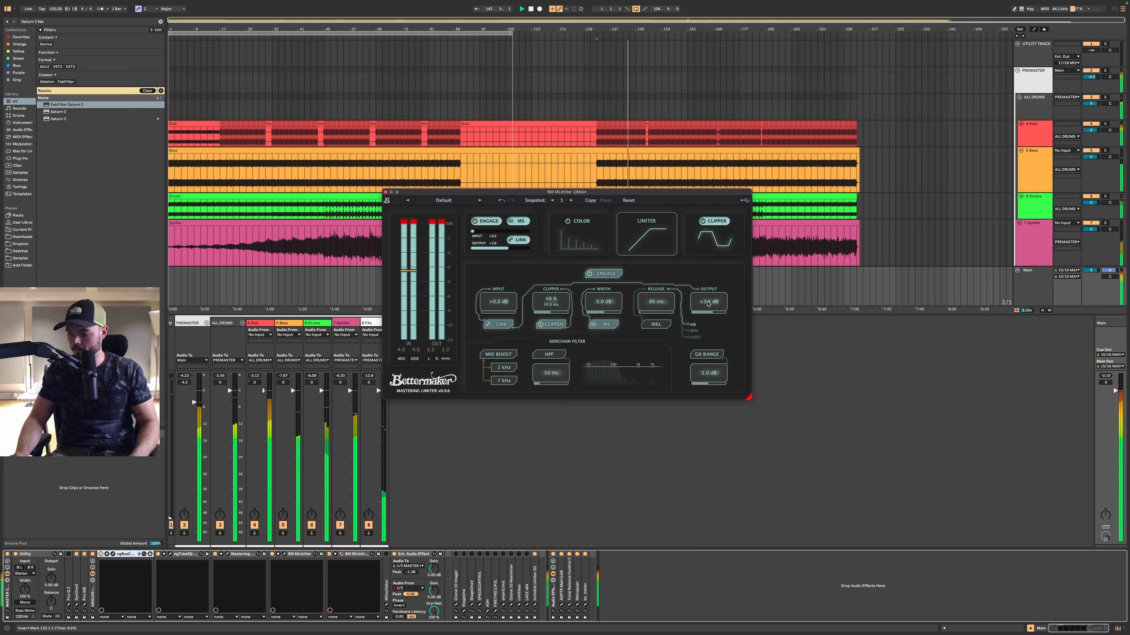
# - Open Limitless from the Main chain, show its expanded view with the Advanced settings and set the style to Manual
pyautogui.click(889, 298)
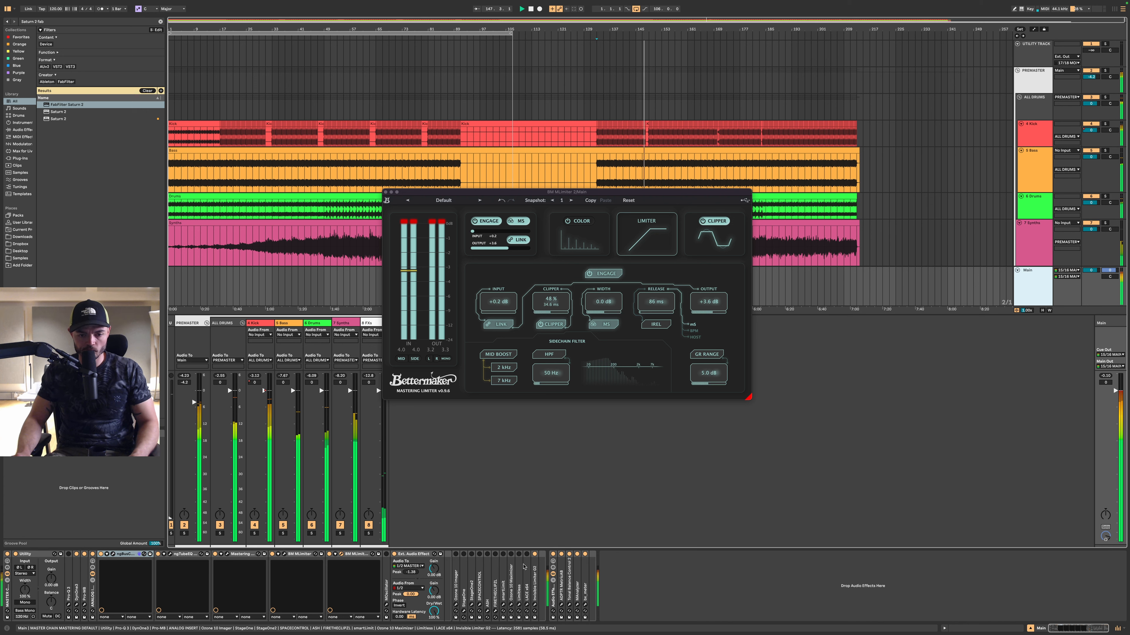
pyautogui.click(519, 605)
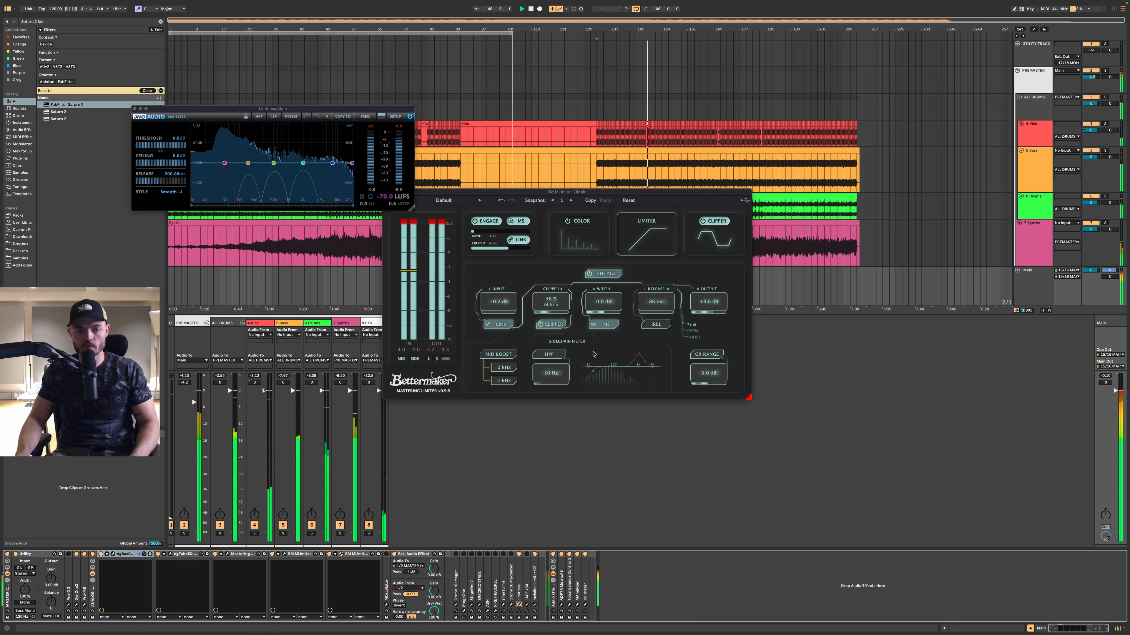
pyautogui.moveTo(196, 108); pyautogui.dragTo(700, 318)
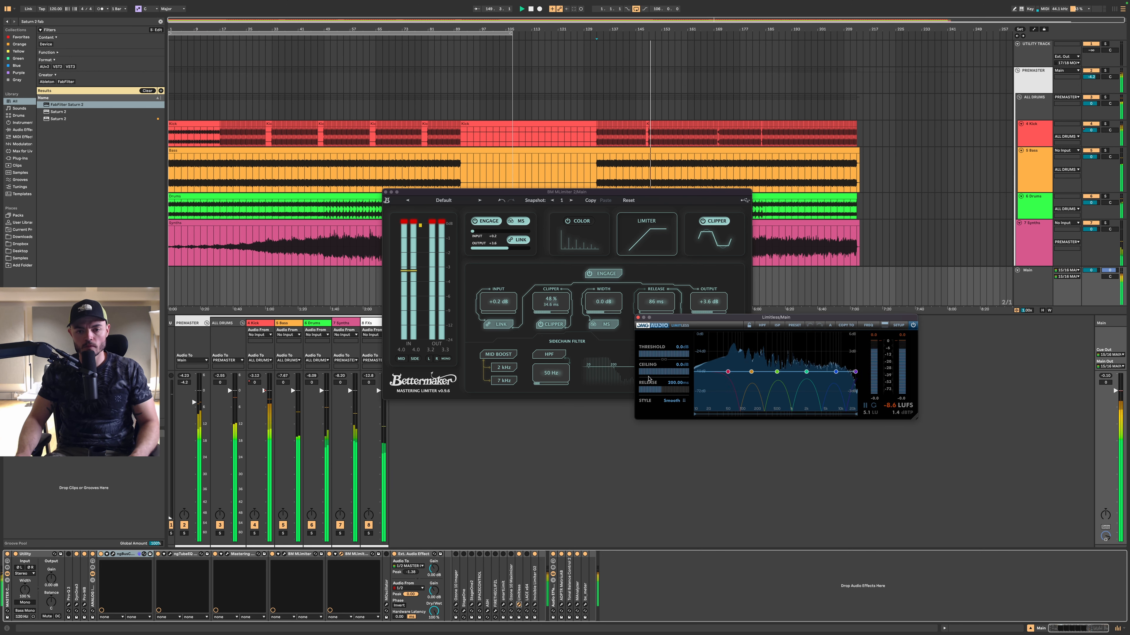
pyautogui.click(673, 400)
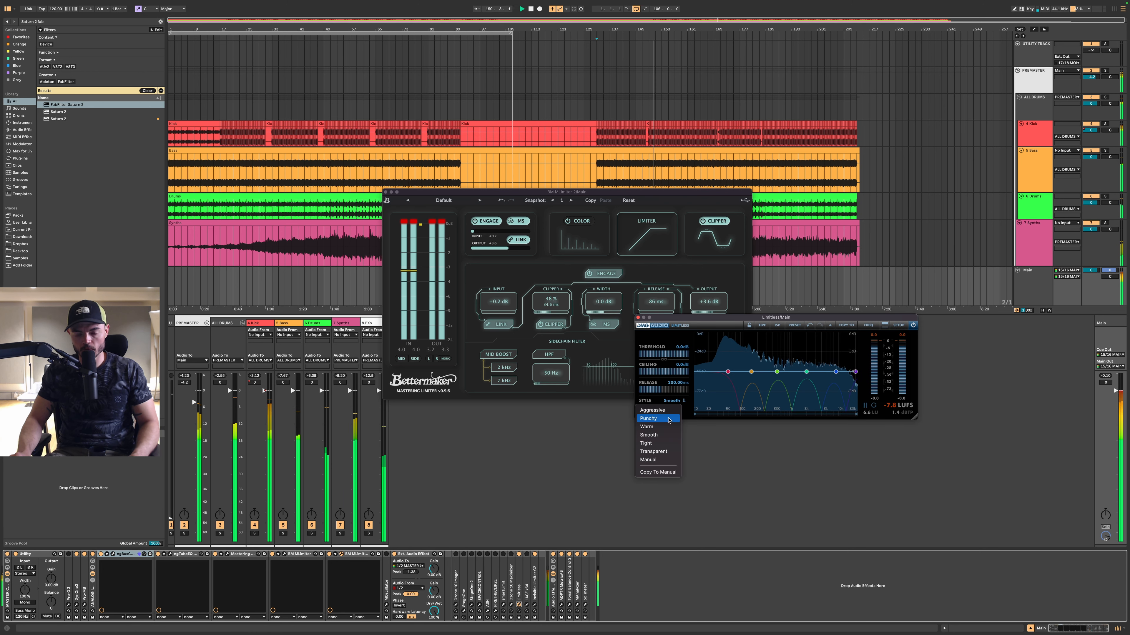
pyautogui.click(673, 401)
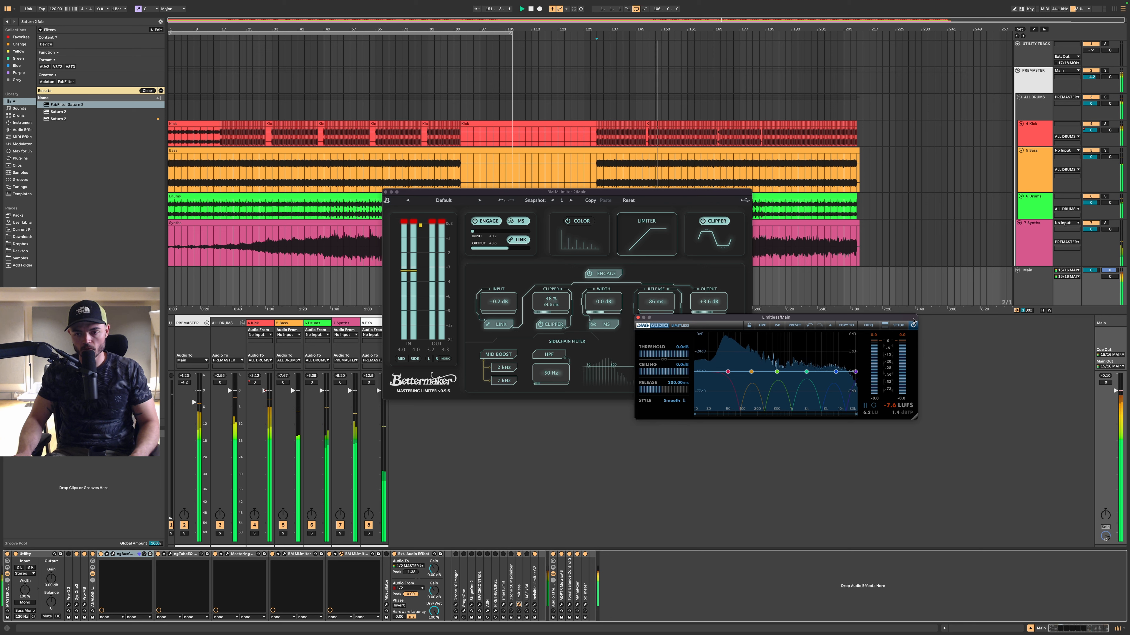
pyautogui.click(884, 326)
pyautogui.click(668, 421)
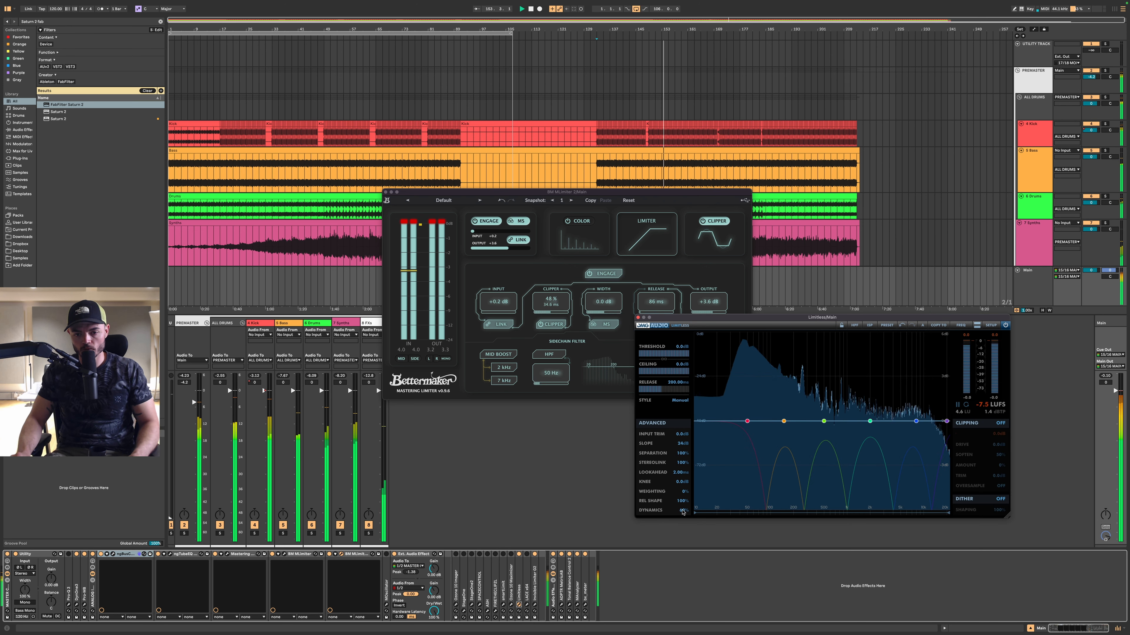
# - Set Limitless's Dynamics to 46%, Release to 139.16 ms and Separation to 200%
pyautogui.moveTo(683, 518); pyautogui.dragTo(683, 533)
pyautogui.moveTo(661, 390); pyautogui.dragTo(660, 399)
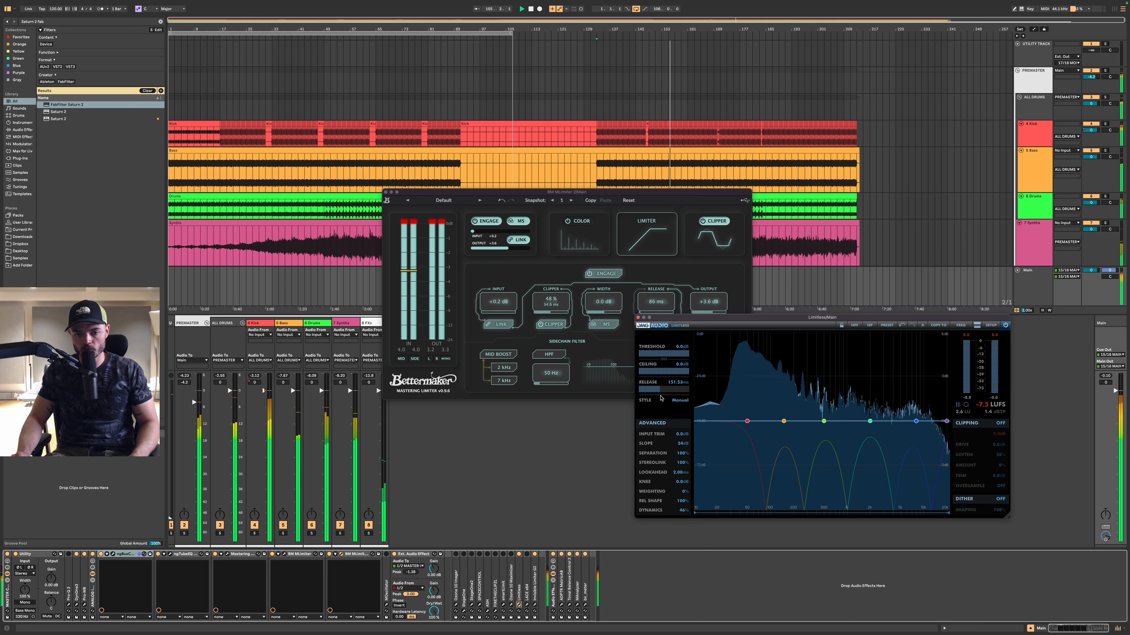
pyautogui.moveTo(683, 454); pyautogui.dragTo(739, 332)
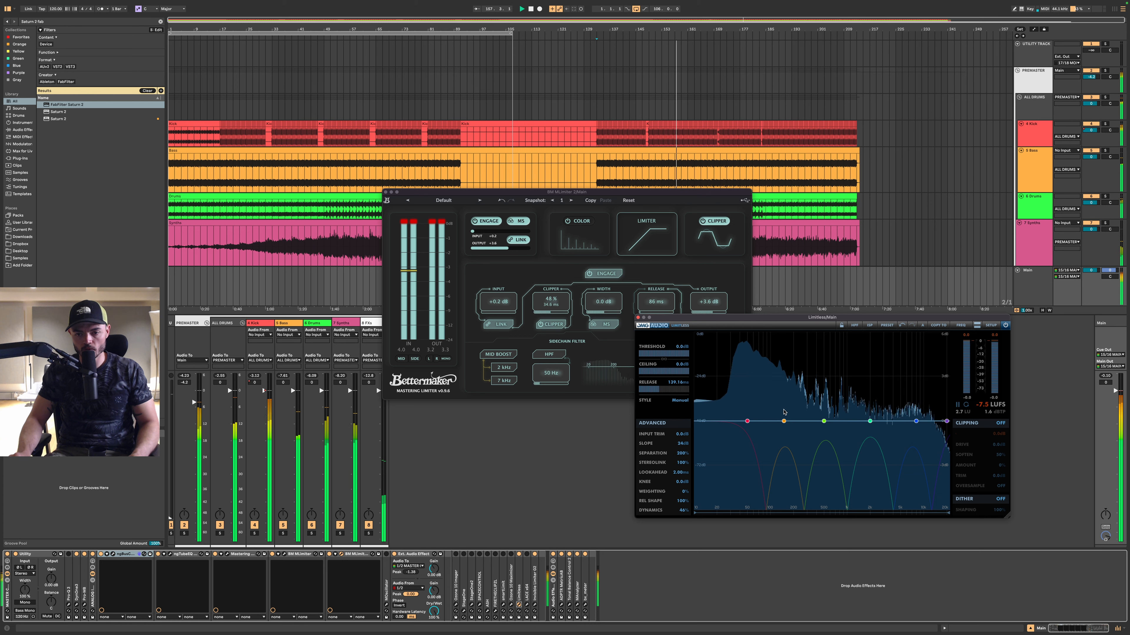
# - Shift Limitless's second band slightly higher in frequency with a small cut, and lower the threshold slightly below 0 dB
pyautogui.moveTo(784, 421); pyautogui.dragTo(793, 425)
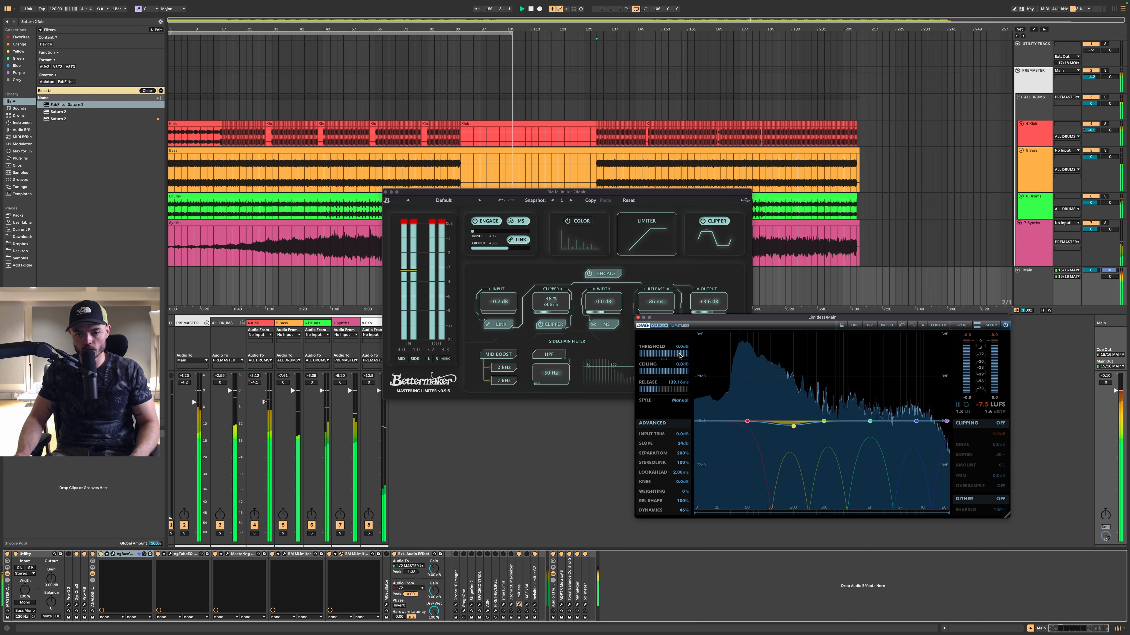
pyautogui.moveTo(680, 355); pyautogui.dragTo(677, 356)
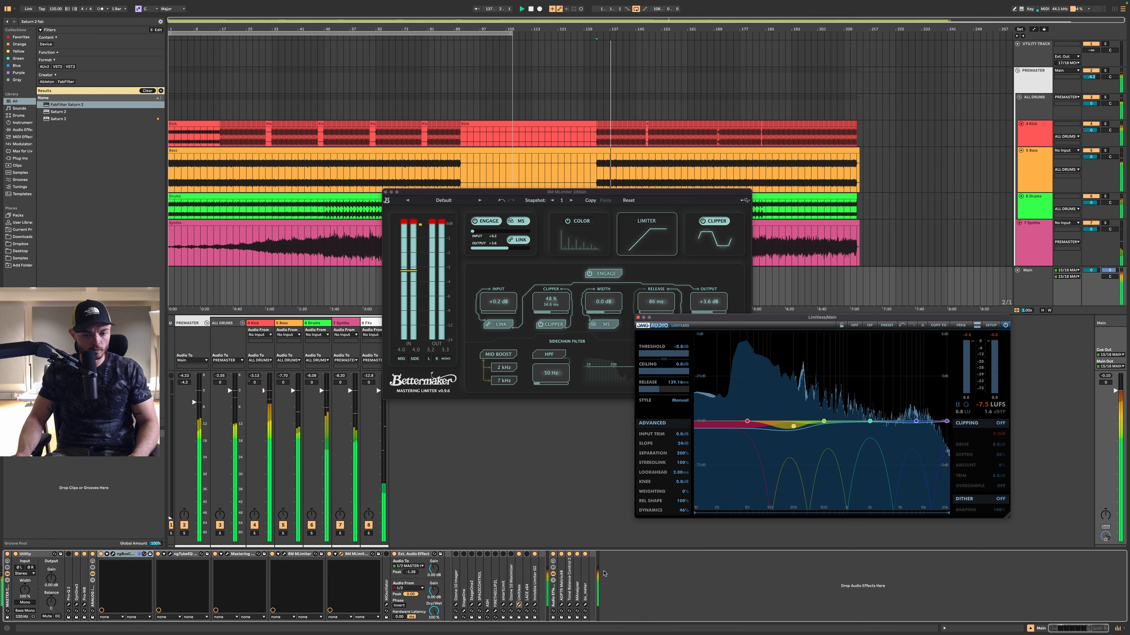
# - Check the master's loudness in ADPTR MetricAB during playback, and close the meter
pyautogui.click(561, 605)
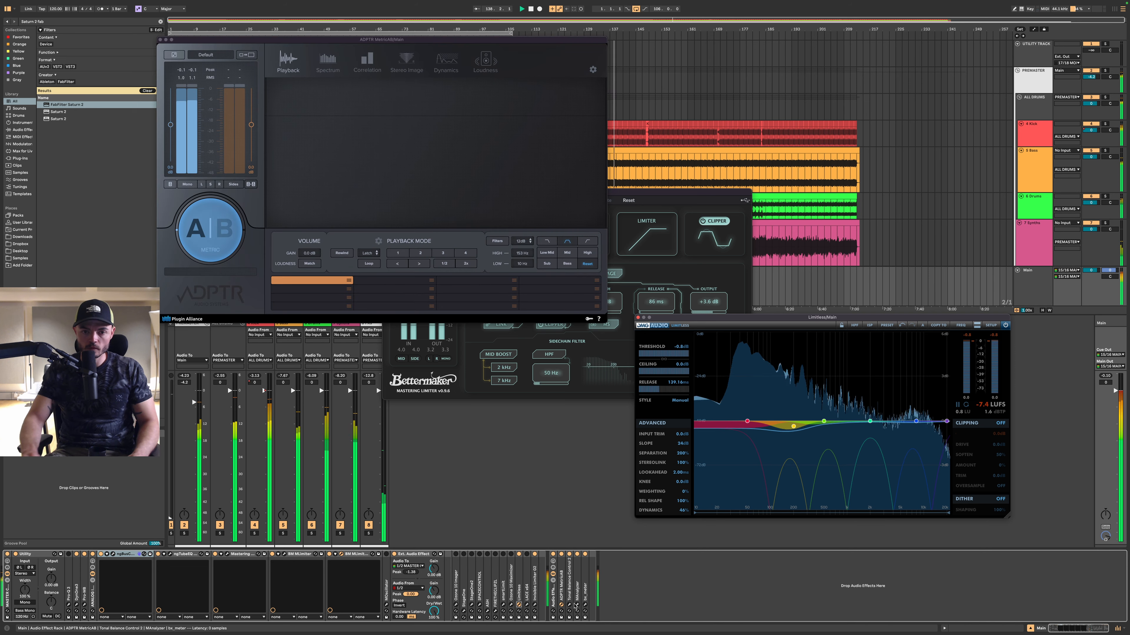
pyautogui.click(485, 62)
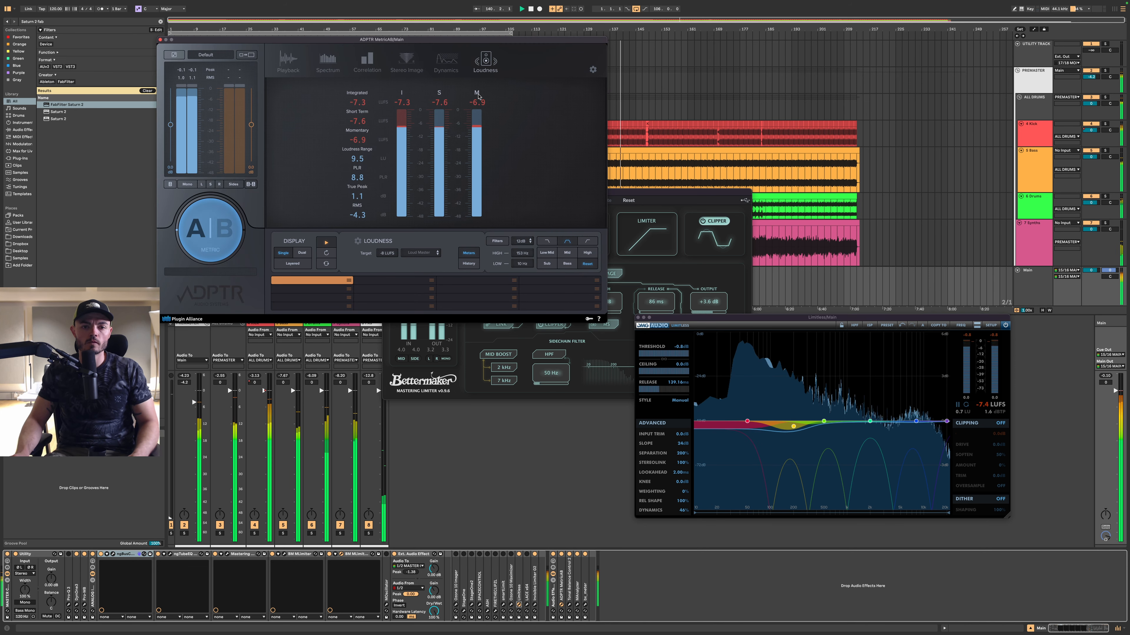
pyautogui.click(160, 40)
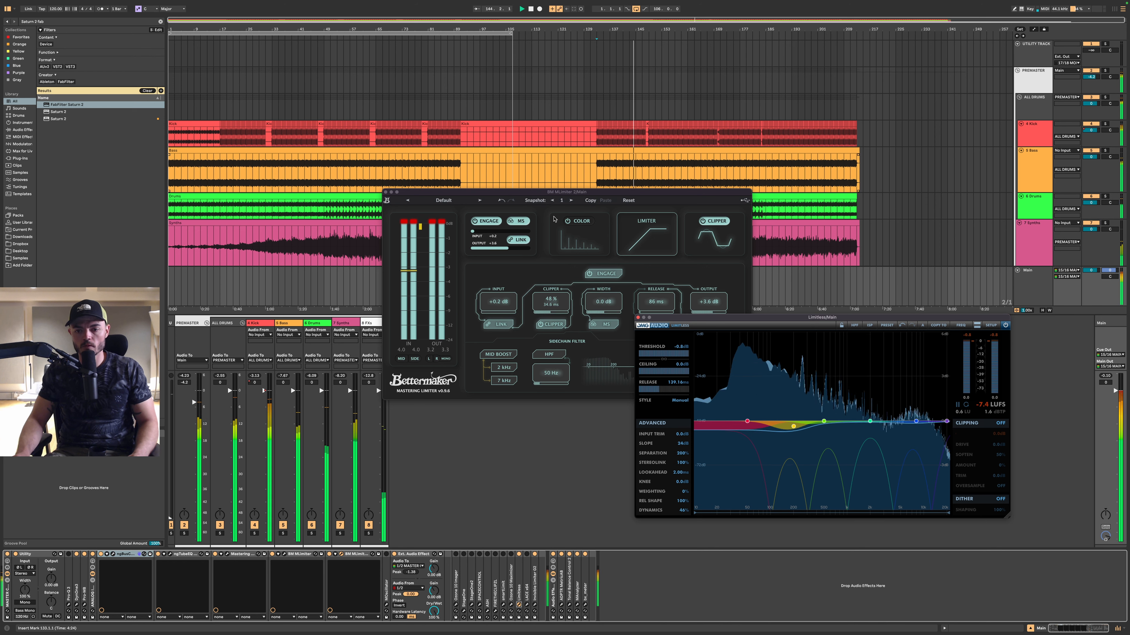
pyautogui.moveTo(747, 422)
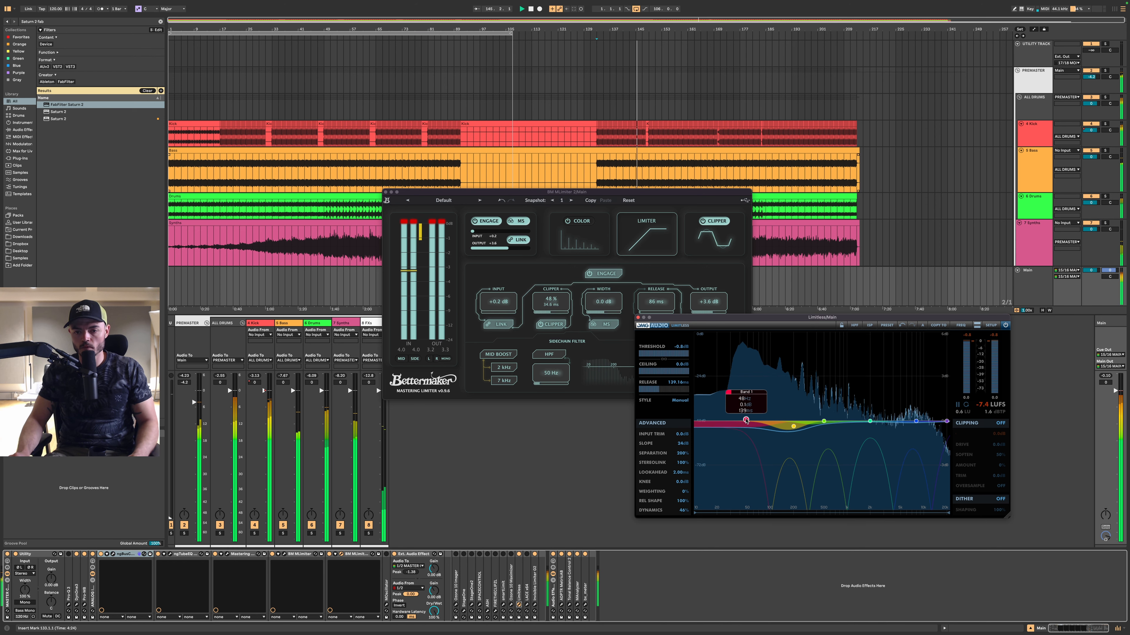
# - Nudge Limitless's first band, enable the Ozone 10 Maximizer in the Main chain and set its IRC IV mode to Transient
pyautogui.moveTo(746, 420); pyautogui.dragTo(746, 421)
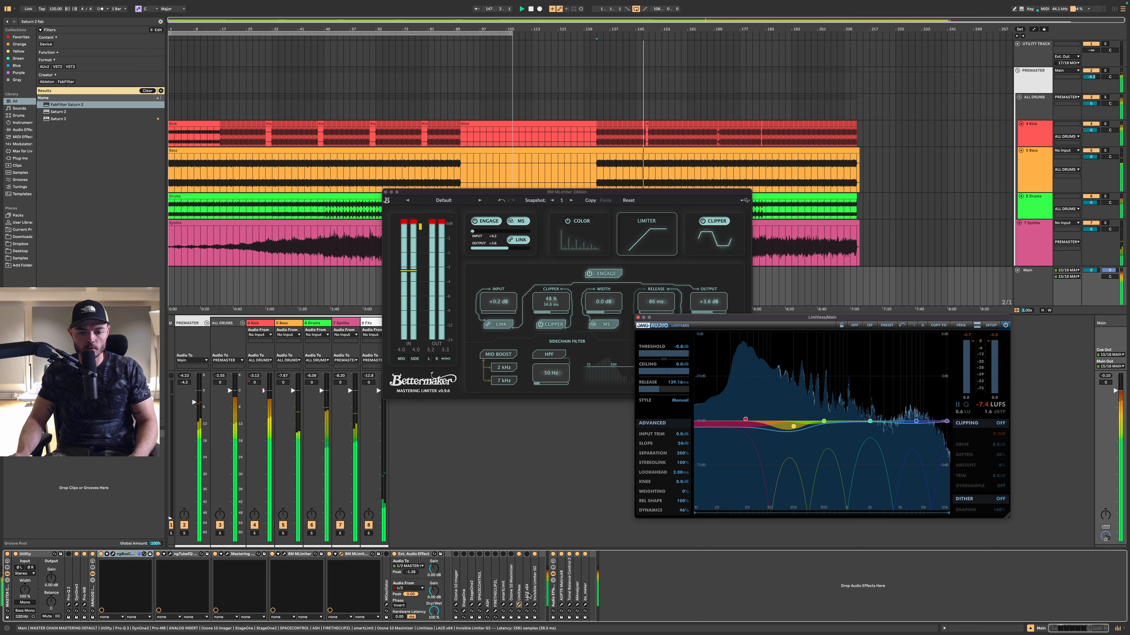
pyautogui.click(511, 554)
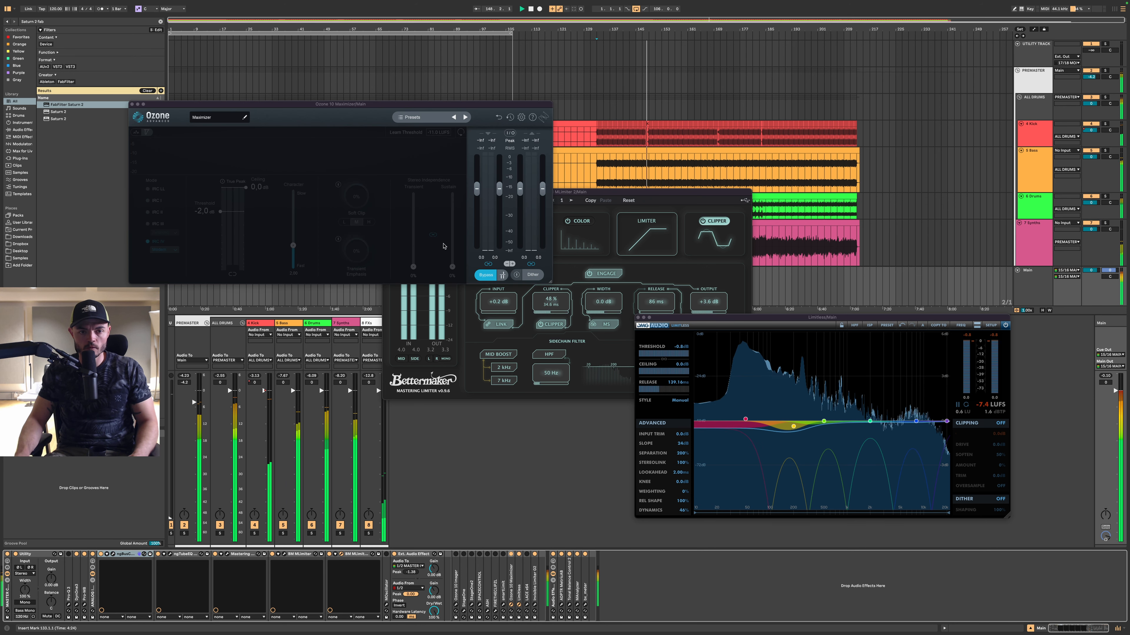
pyautogui.click(163, 249)
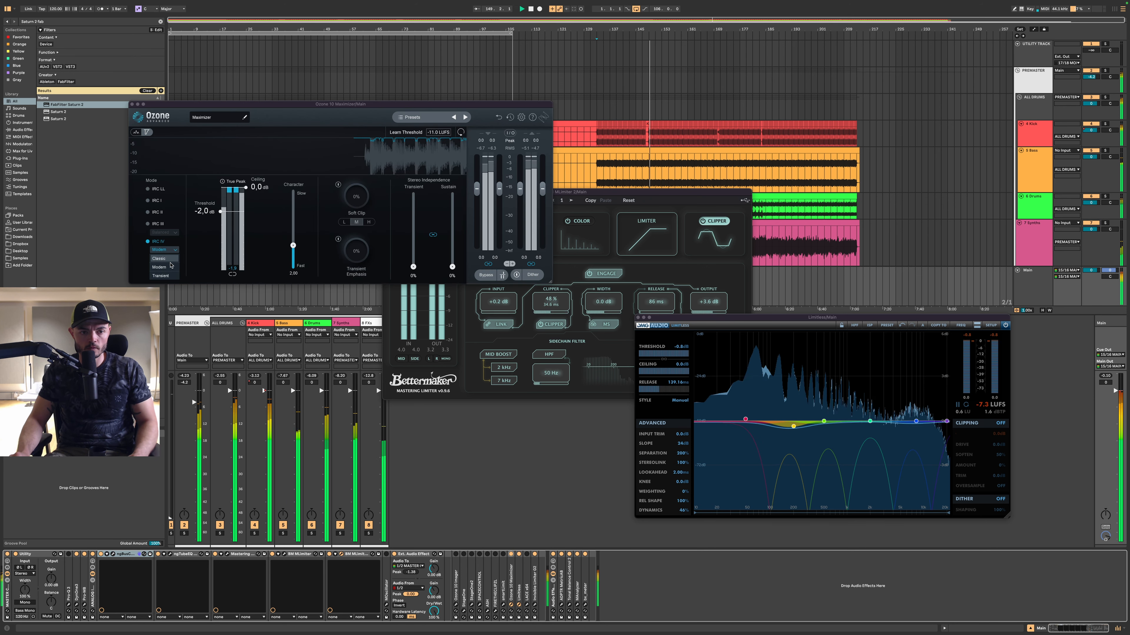
pyautogui.click(160, 276)
# - Set the Maximizer's Threshold to -0.1 dB, turn Transient Emphasis up fully and fine-tune Limitless's threshold
pyautogui.moveTo(233, 210); pyautogui.dragTo(233, 184)
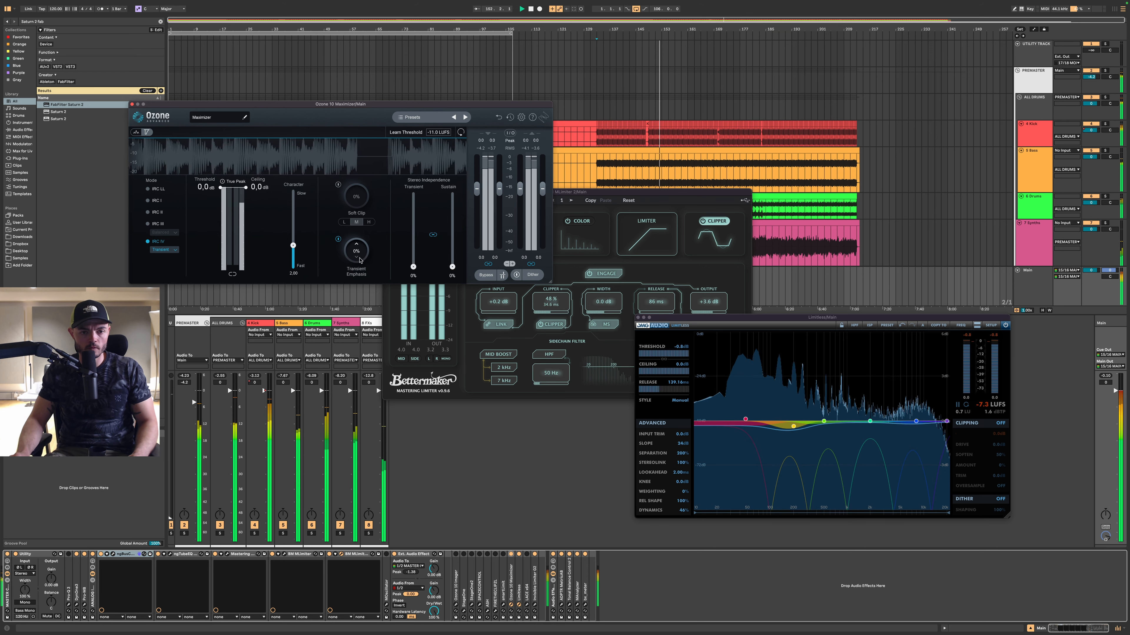
pyautogui.moveTo(360, 263)
pyautogui.mouseDown()
pyautogui.moveTo(362, 252)
pyautogui.moveTo(363, 281)
pyautogui.mouseUp()
pyautogui.moveTo(221, 188); pyautogui.dragTo(221, 189)
pyautogui.moveTo(683, 354); pyautogui.dragTo(686, 357)
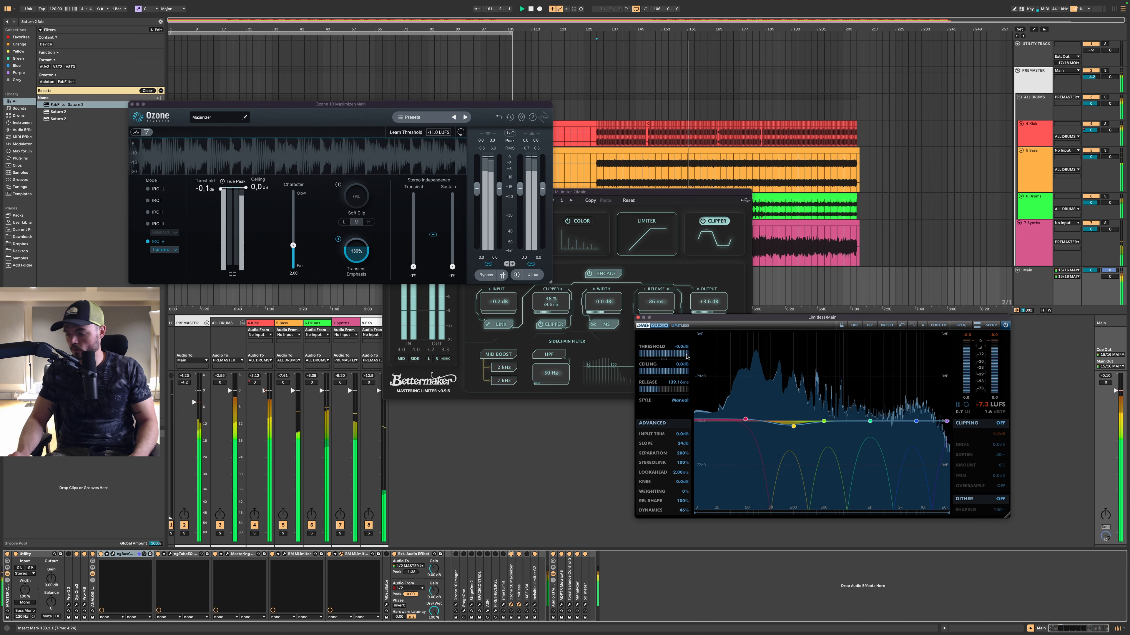
# - Replay the section around bar 142, stop playback and close the Limitless, Ozone Maximizer and BM MLimiter windows
pyautogui.click(623, 108)
pyautogui.press('space')
pyautogui.press('space')
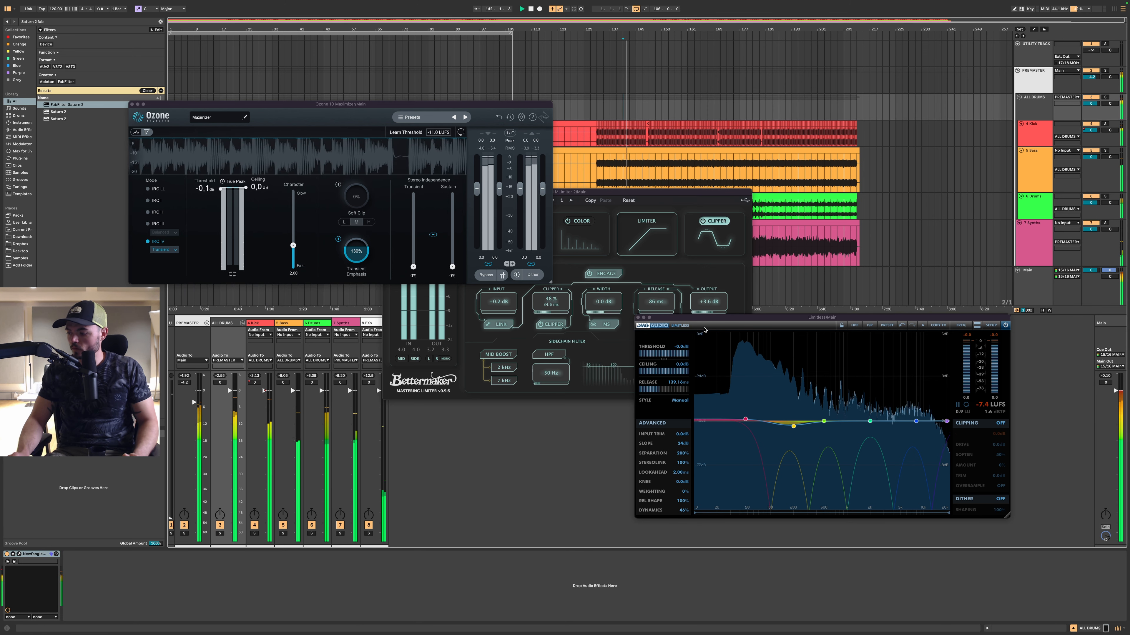
pyautogui.click(638, 317)
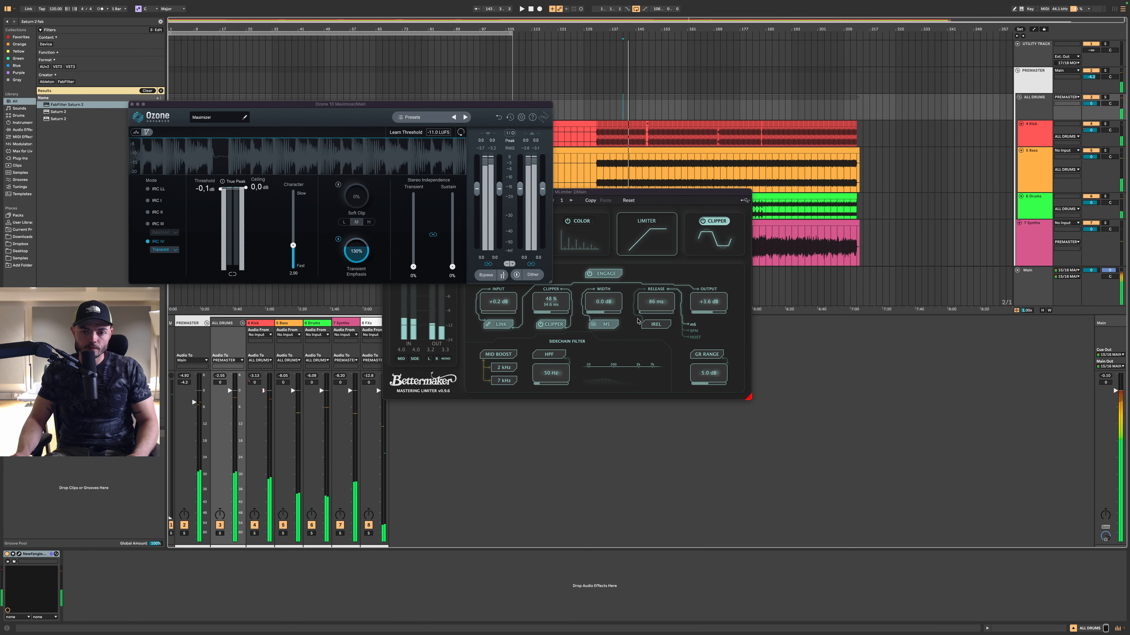
pyautogui.click(132, 104)
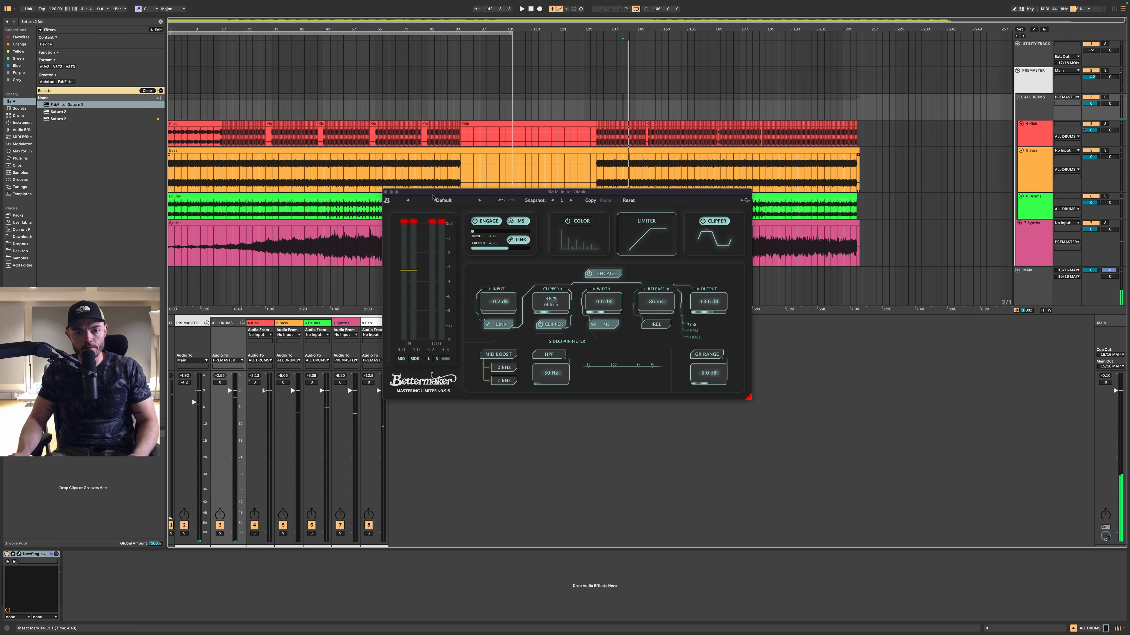
pyautogui.click(386, 192)
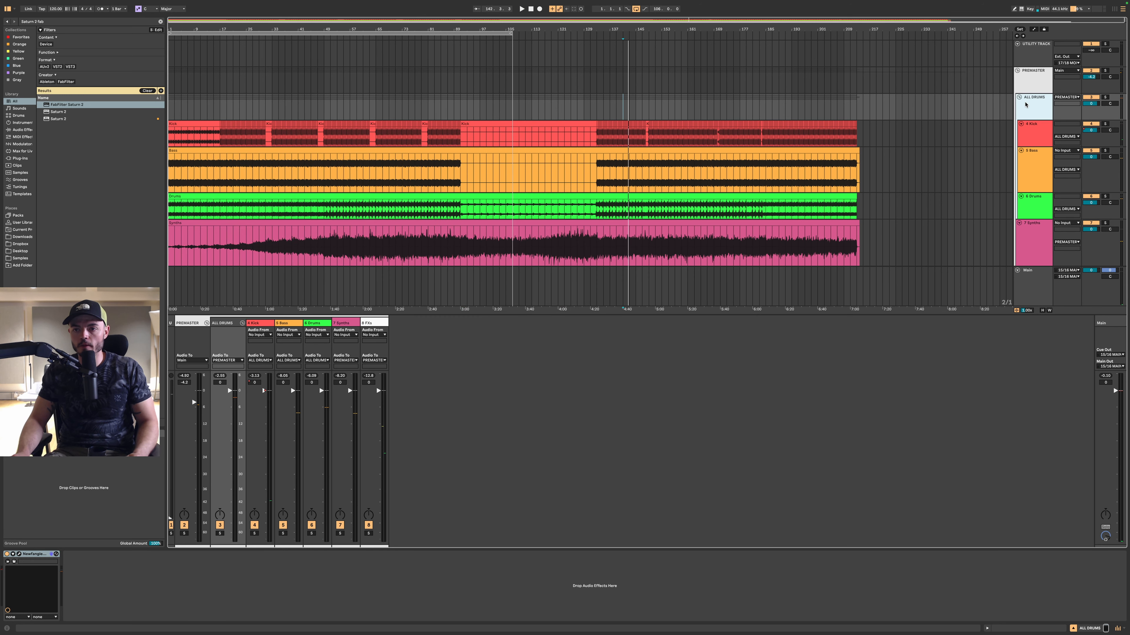
# - Open the Kick track's Oxford Inflator, move it out of the rack to the end of the chain and start playback
pyautogui.click(1028, 79)
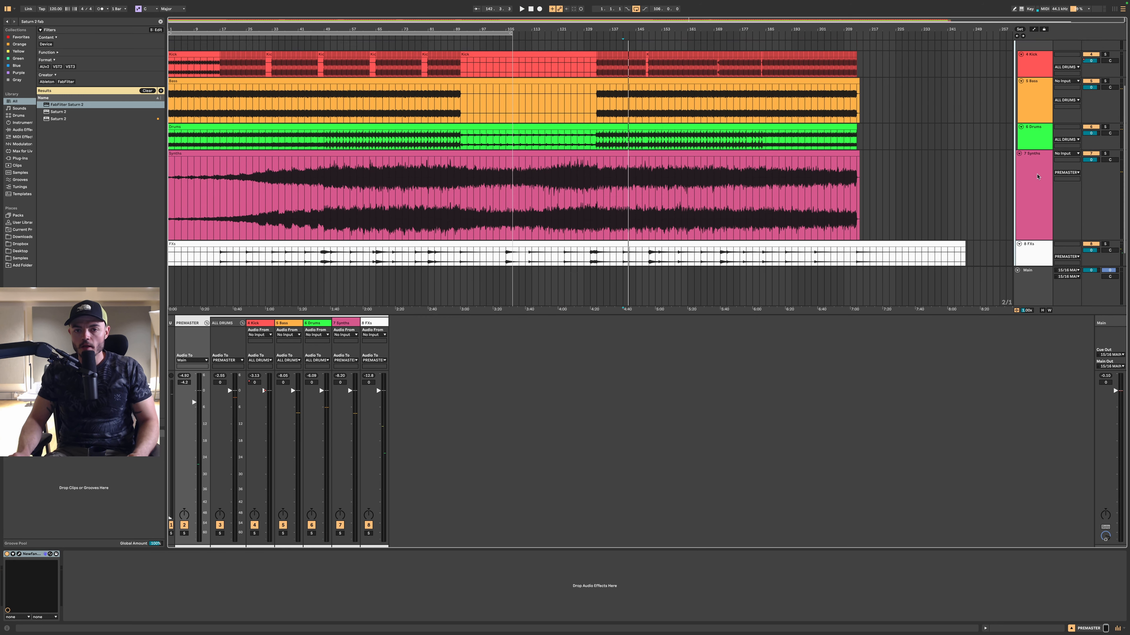
pyautogui.click(1036, 143)
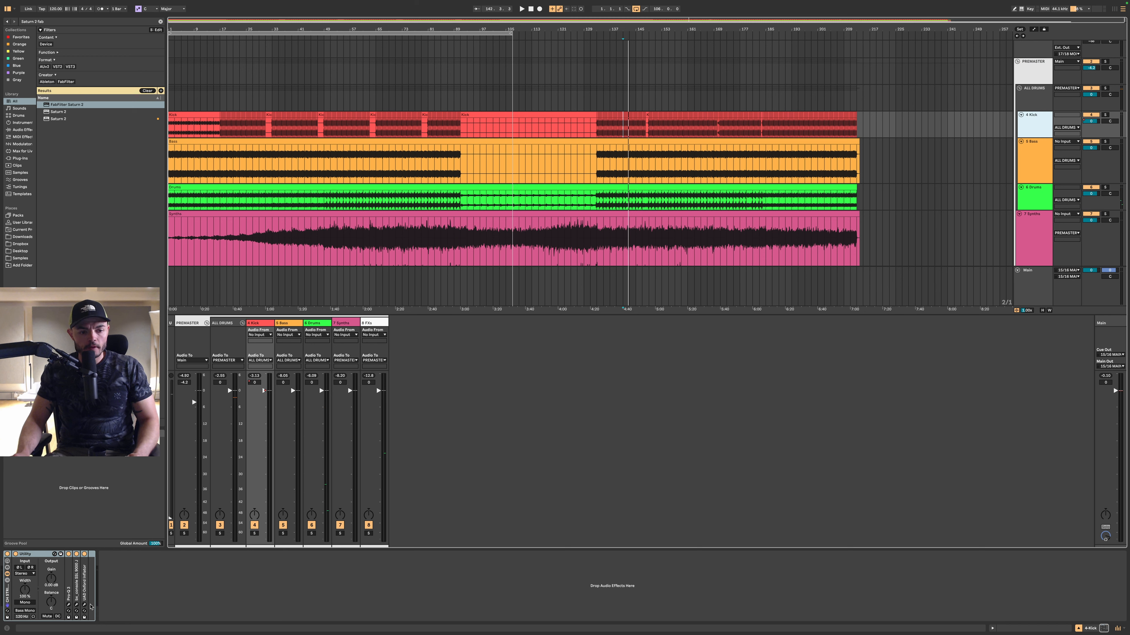
pyautogui.click(84, 606)
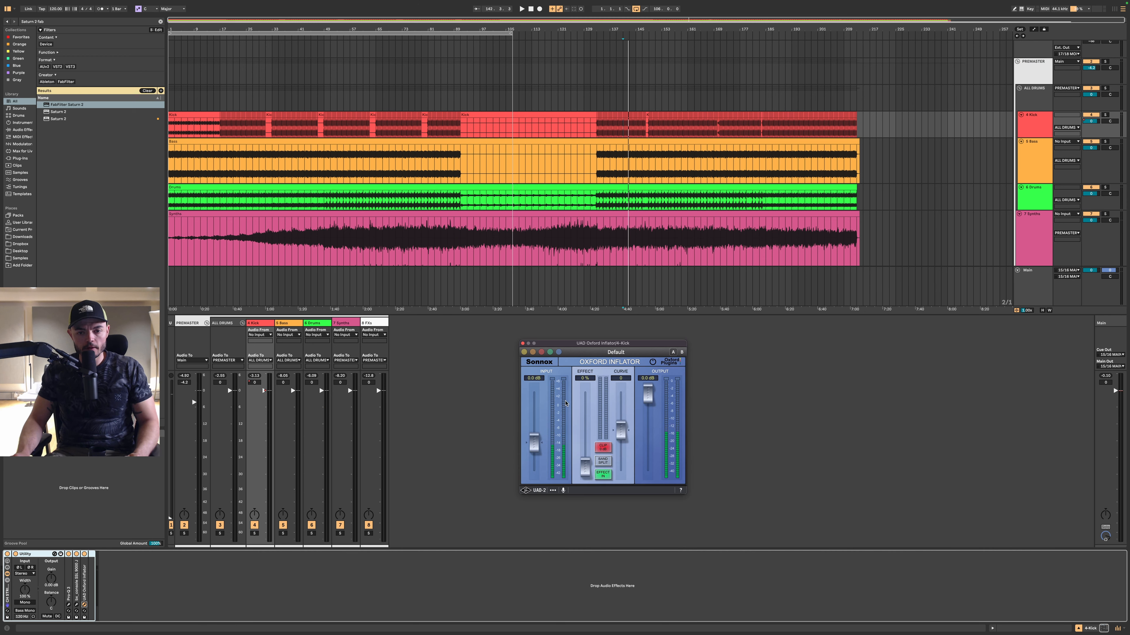
pyautogui.moveTo(84, 579); pyautogui.dragTo(150, 579)
pyautogui.press('space')
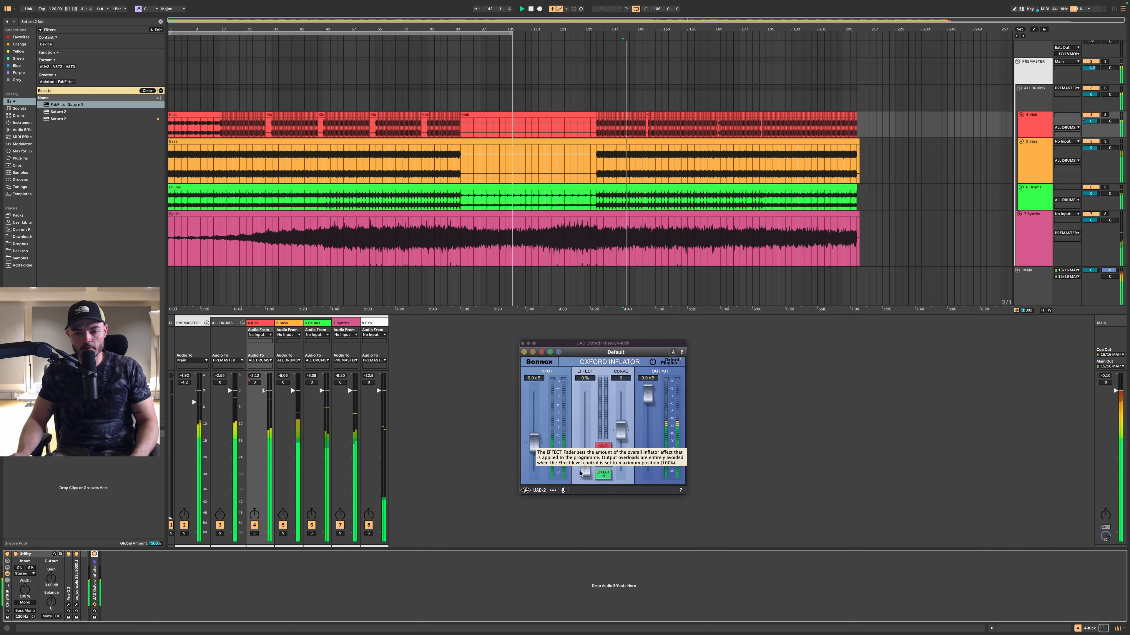
# - Set the Kick Inflator's Effect to about 16% and Curve to about -5, with Band Split enabled
pyautogui.click(587, 472)
pyautogui.moveTo(588, 473); pyautogui.dragTo(622, 439)
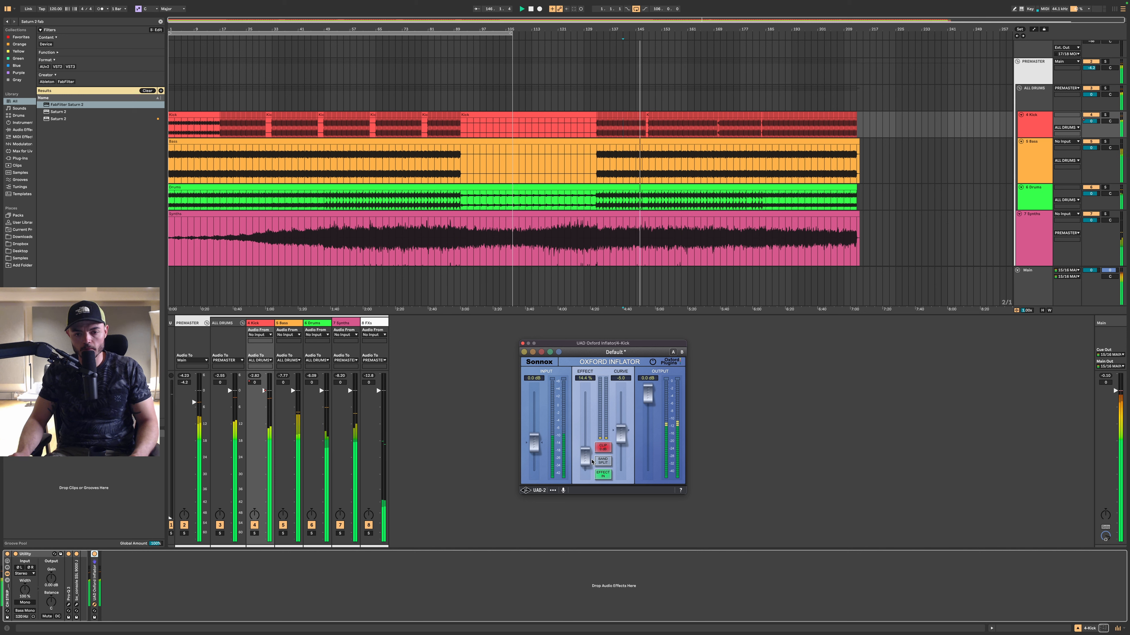
pyautogui.click(603, 460)
pyautogui.moveTo(581, 460); pyautogui.dragTo(581, 461)
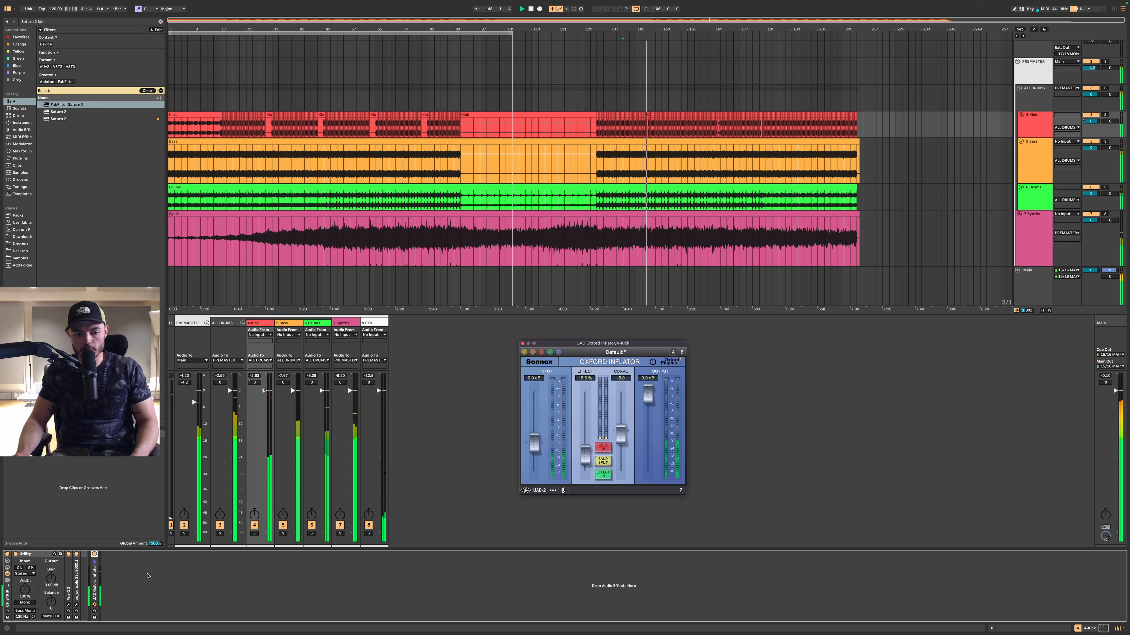
# - Copy the Kick track's Oxford Inflator to the end of the Bass, Drums and Synths chains
pyautogui.click(95, 573)
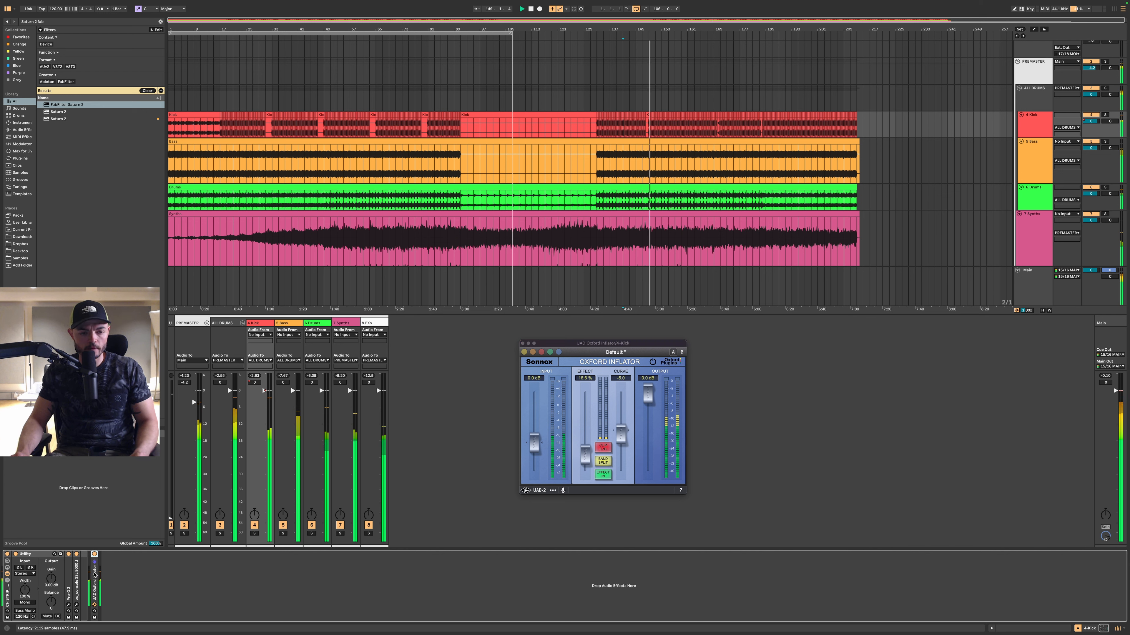
pyautogui.rightClick(94, 573)
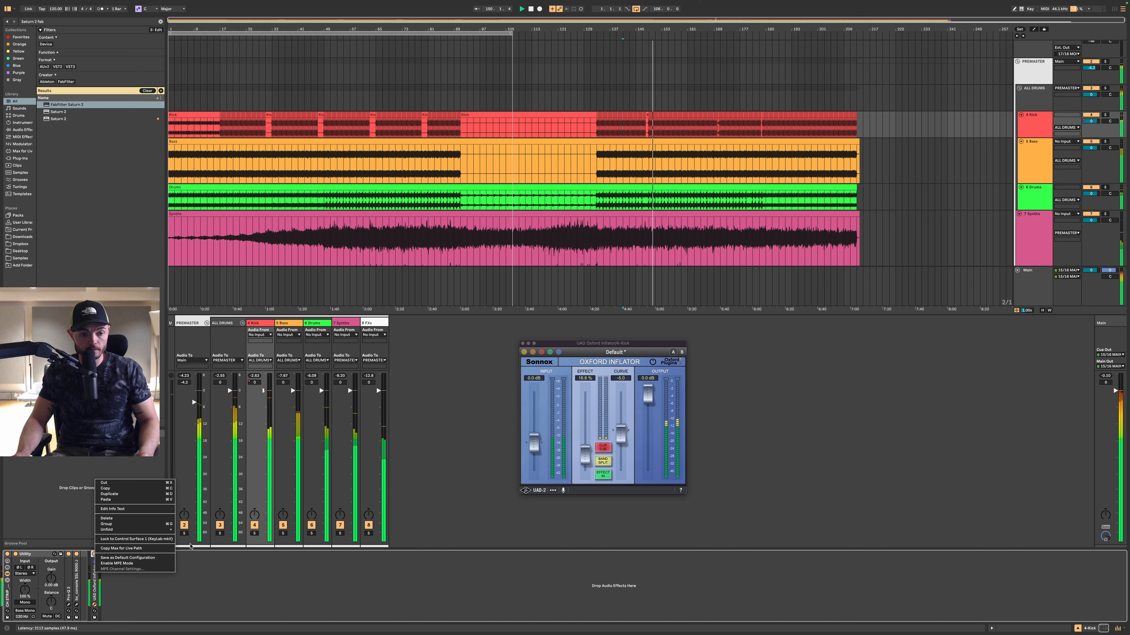
pyautogui.click(254, 620)
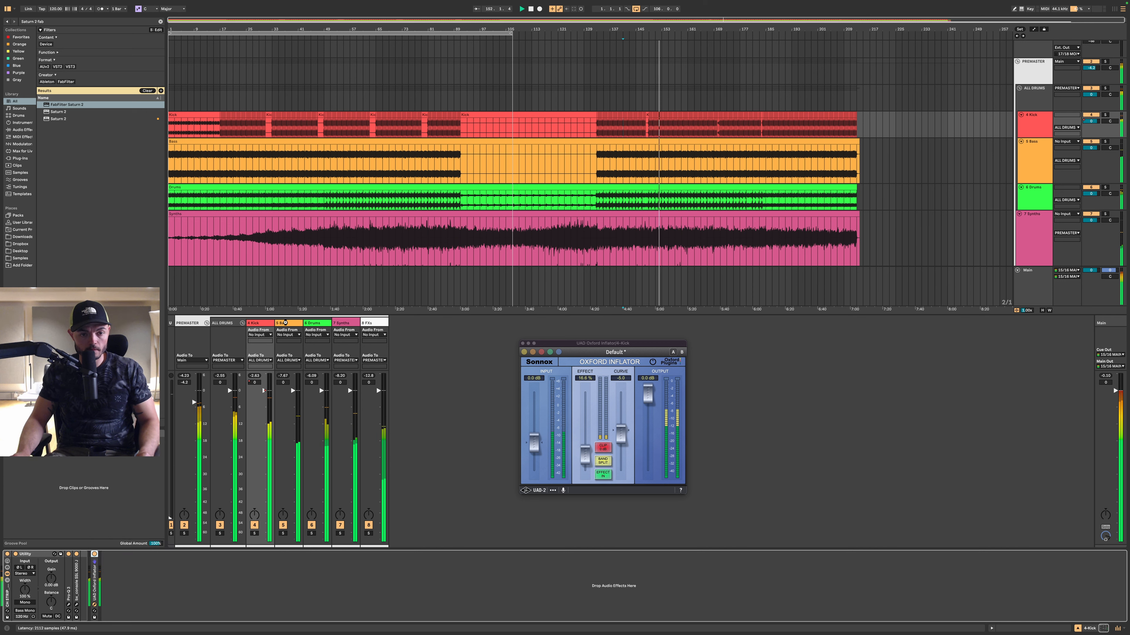
pyautogui.click(286, 325)
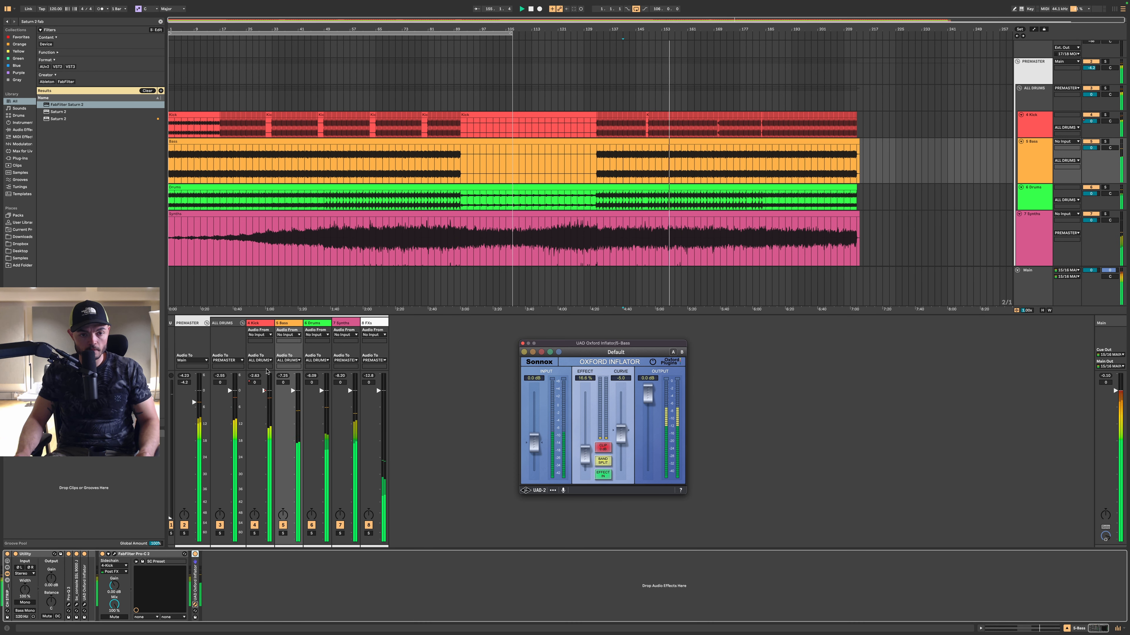
pyautogui.moveTo(195, 568); pyautogui.dragTo(314, 323)
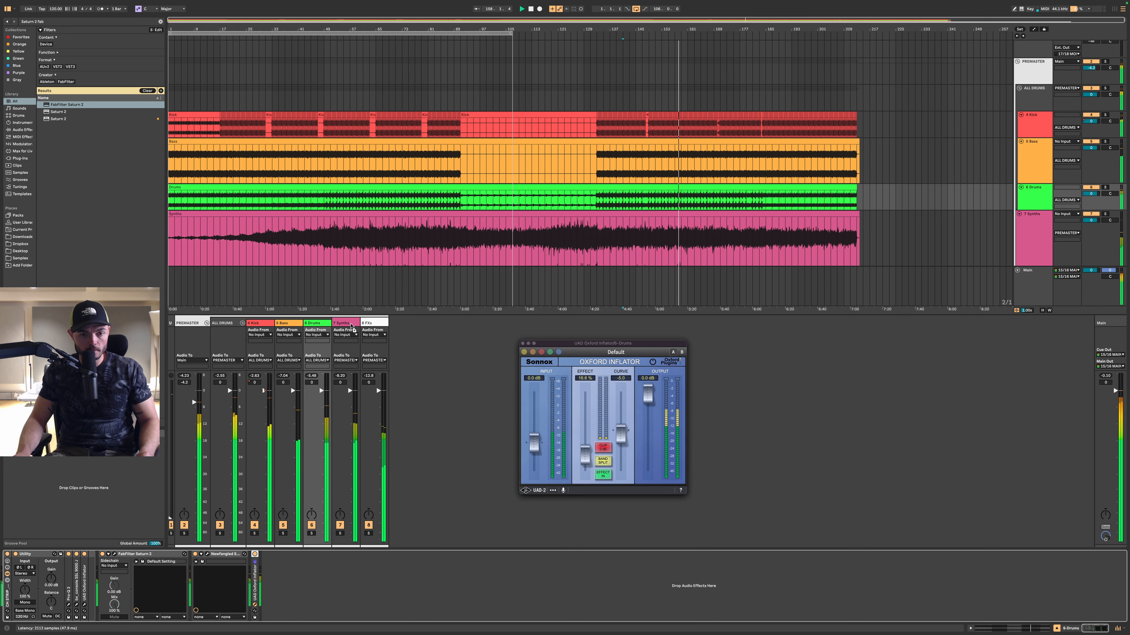
pyautogui.click(348, 324)
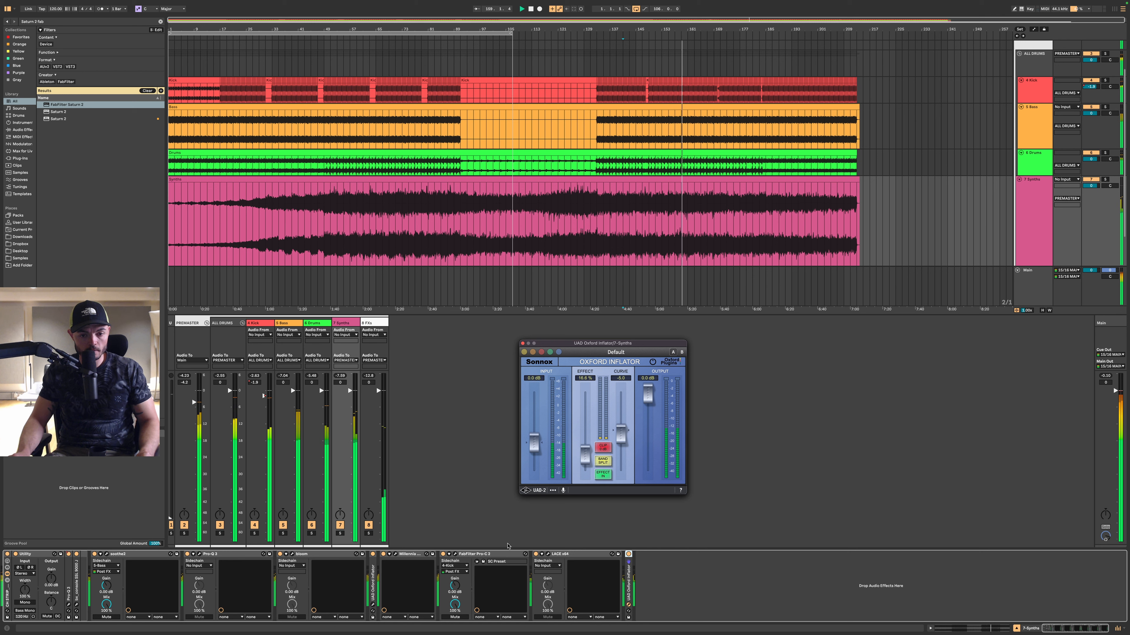
# - Lower the Synths Inflator's Curve to about -13 and close the Synths and Drums Inflator windows
pyautogui.click(628, 605)
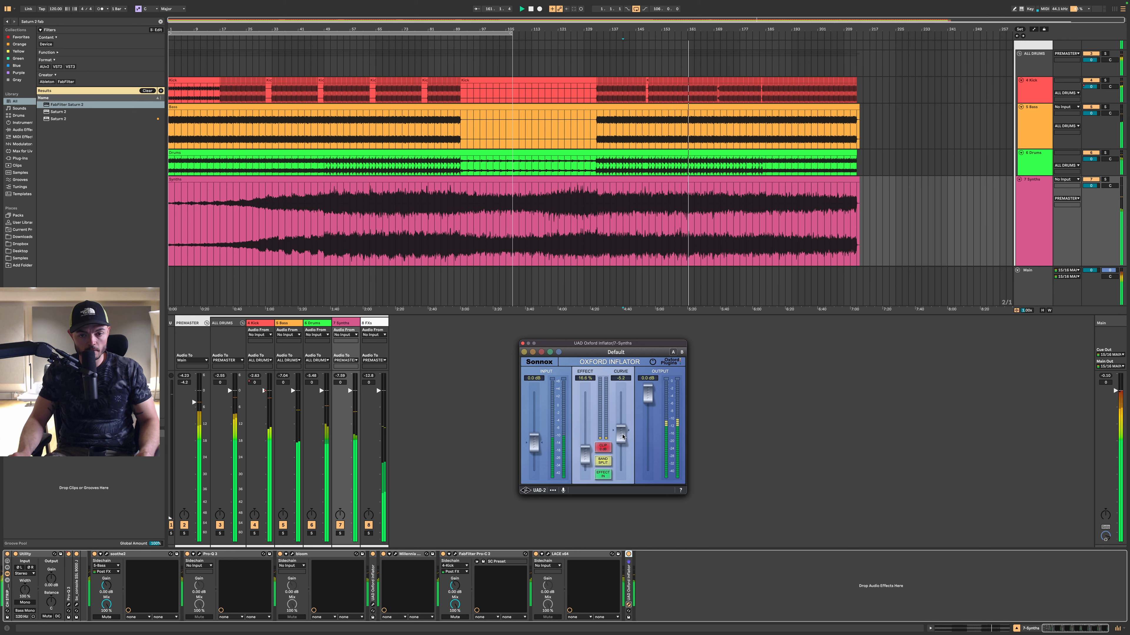
pyautogui.moveTo(622, 432); pyautogui.dragTo(623, 443)
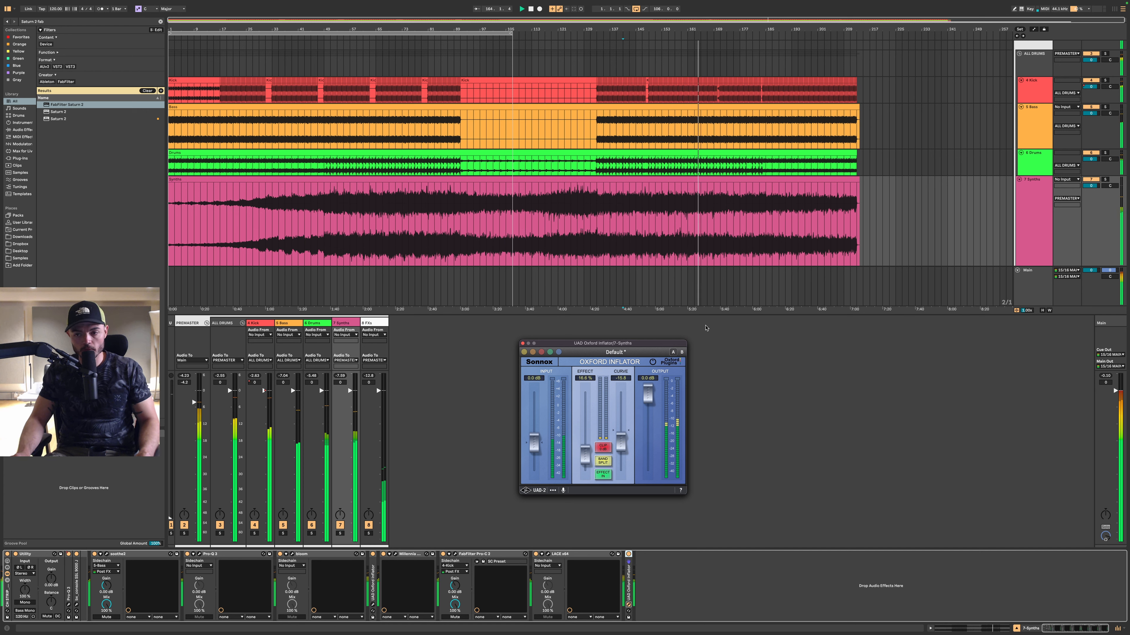
pyautogui.click(1051, 284)
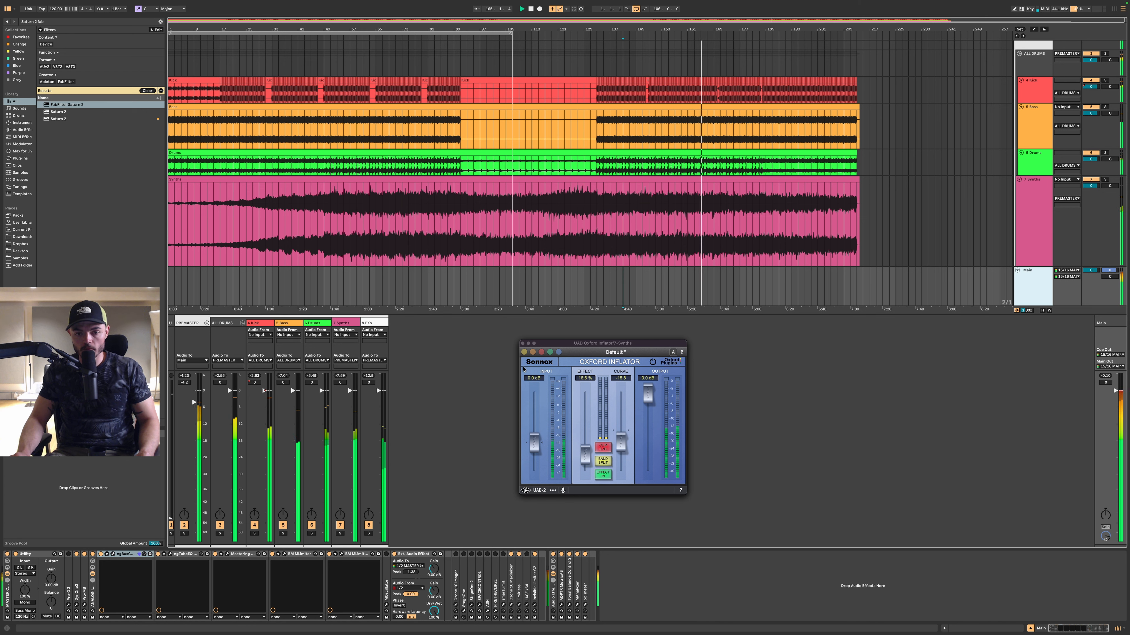
pyautogui.click(522, 344)
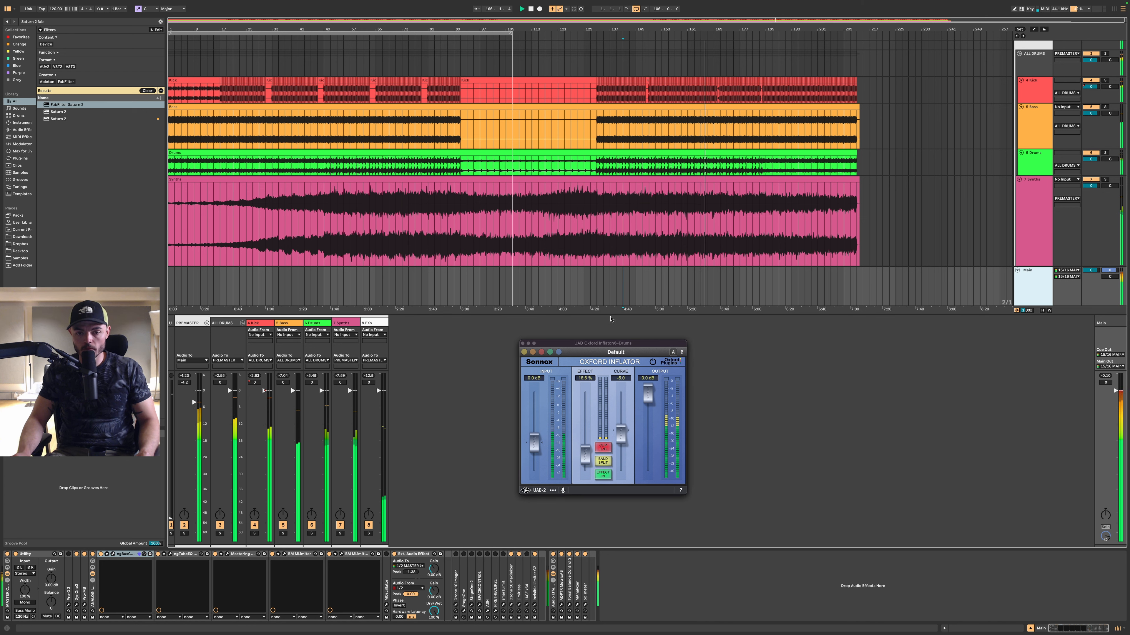
pyautogui.click(523, 343)
# - Open soothe2 on the Synths track, raise its first band and move the second band to 208 Hz with 4.5 dB sensitivity
pyautogui.click(1007, 207)
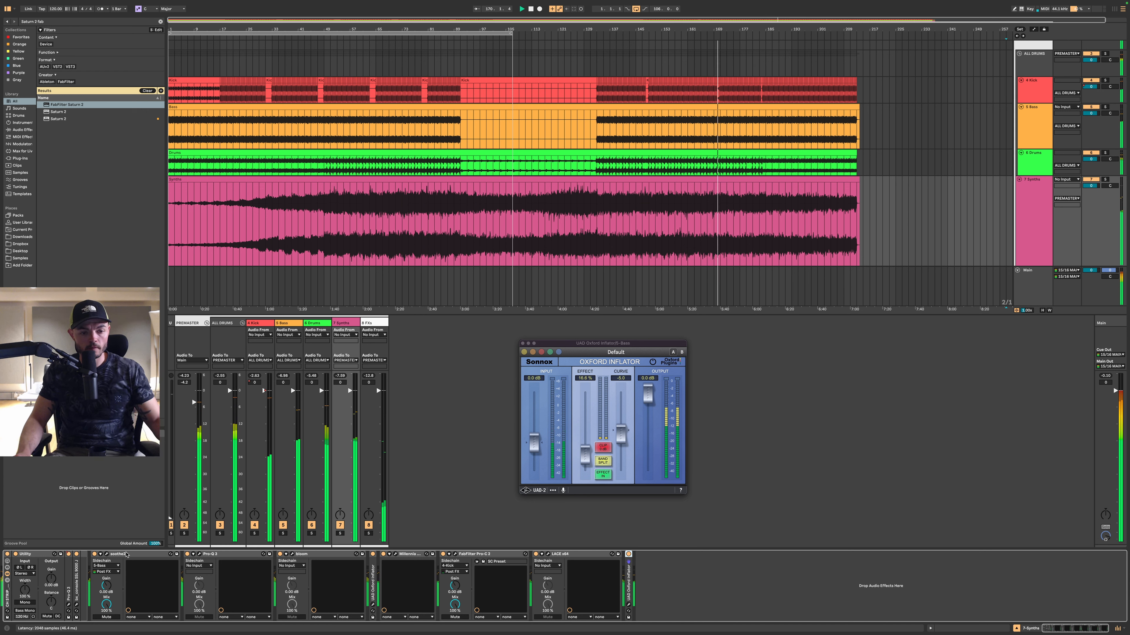
pyautogui.click(105, 555)
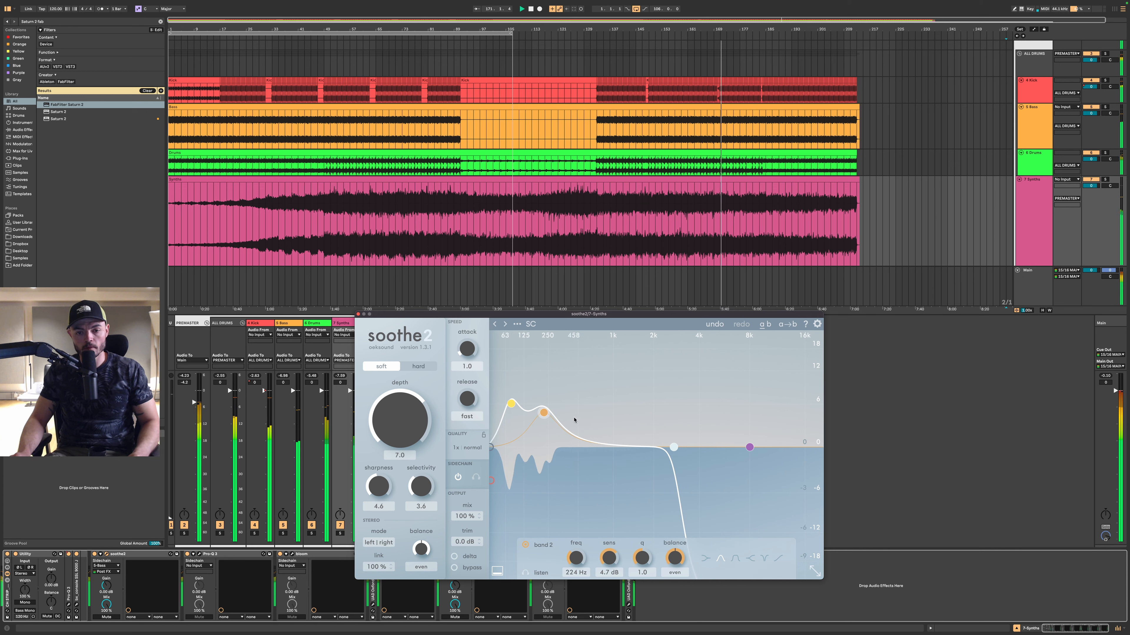
pyautogui.moveTo(543, 415)
pyautogui.mouseDown()
pyautogui.moveTo(544, 390)
pyautogui.moveTo(538, 416)
pyautogui.mouseUp()
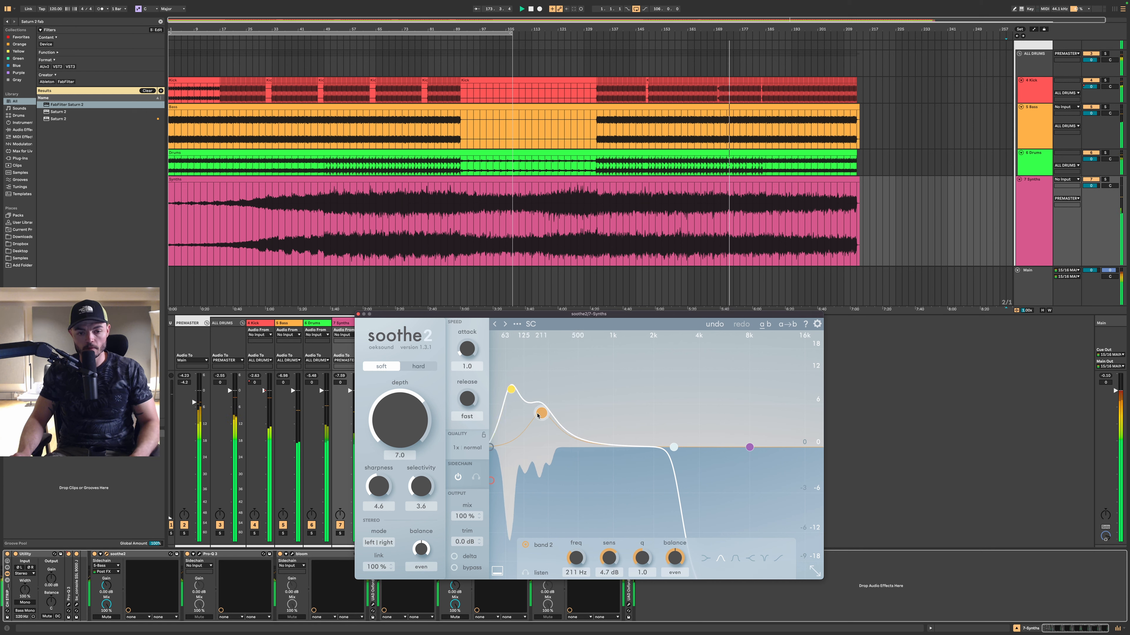
# - Set soothe2 to mid | side with the balance at 100% | 40%, raise band 2's sensitivity to 5.1 dB and close it
pyautogui.click(390, 540)
pyautogui.moveTo(423, 538); pyautogui.dragTo(424, 525)
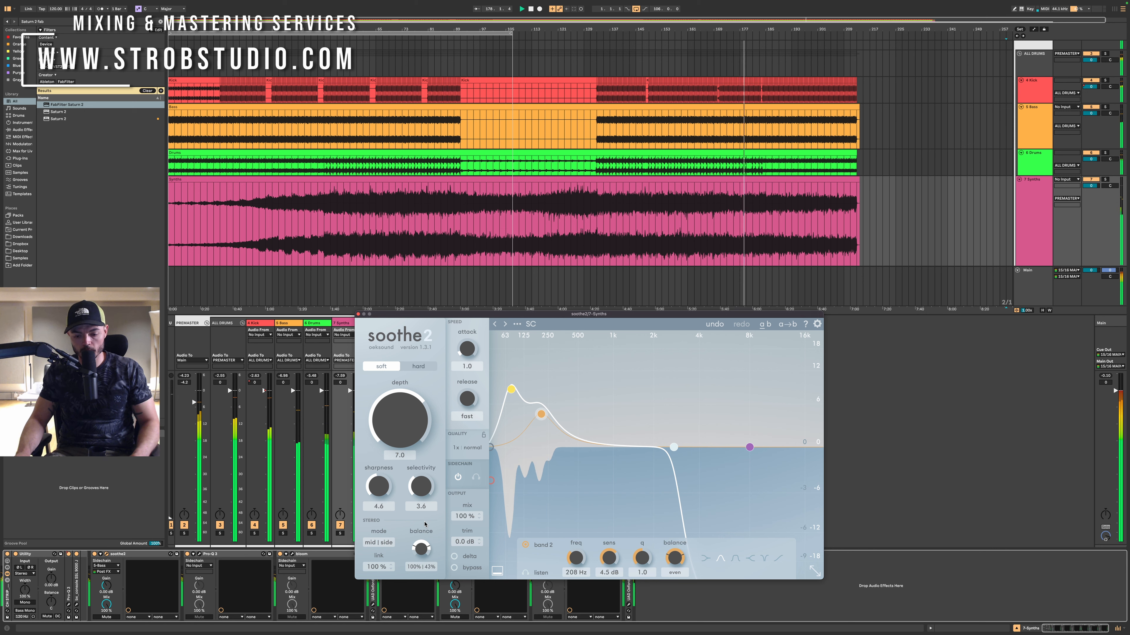
pyautogui.moveTo(424, 524); pyautogui.dragTo(425, 523)
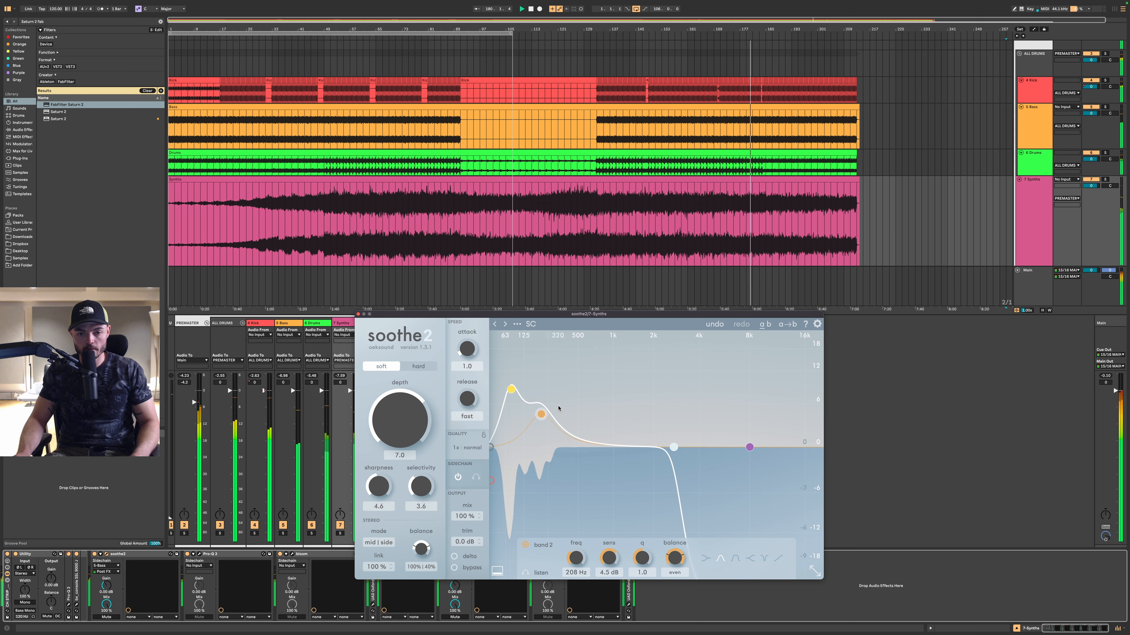
pyautogui.moveTo(540, 414); pyautogui.dragTo(540, 413)
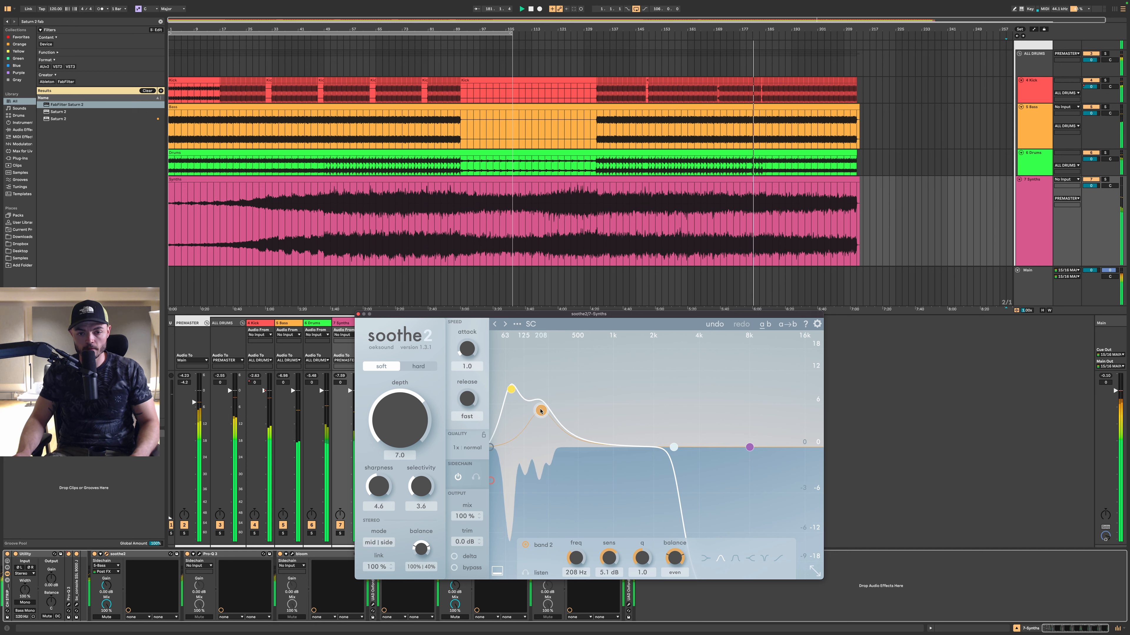
pyautogui.click(359, 314)
# - Open Pro-Q 3 on the Bass track, replay from bar 135 and cut the second low-frequency peak by about 3 dB
pyautogui.click(1034, 132)
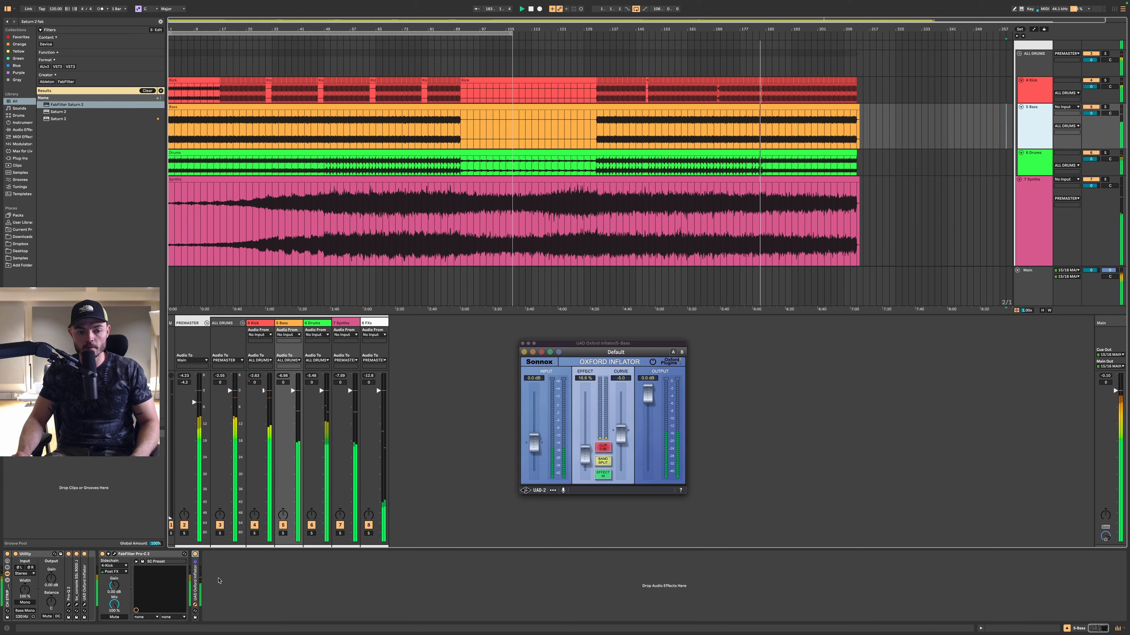
pyautogui.click(68, 605)
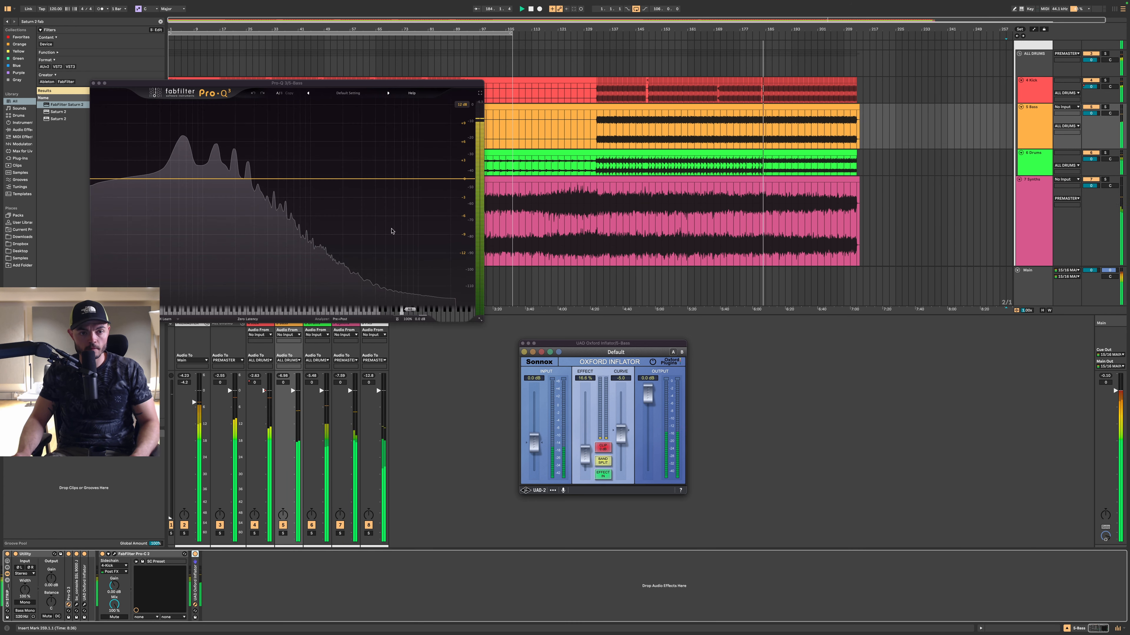
pyautogui.press('space')
pyautogui.press('space')
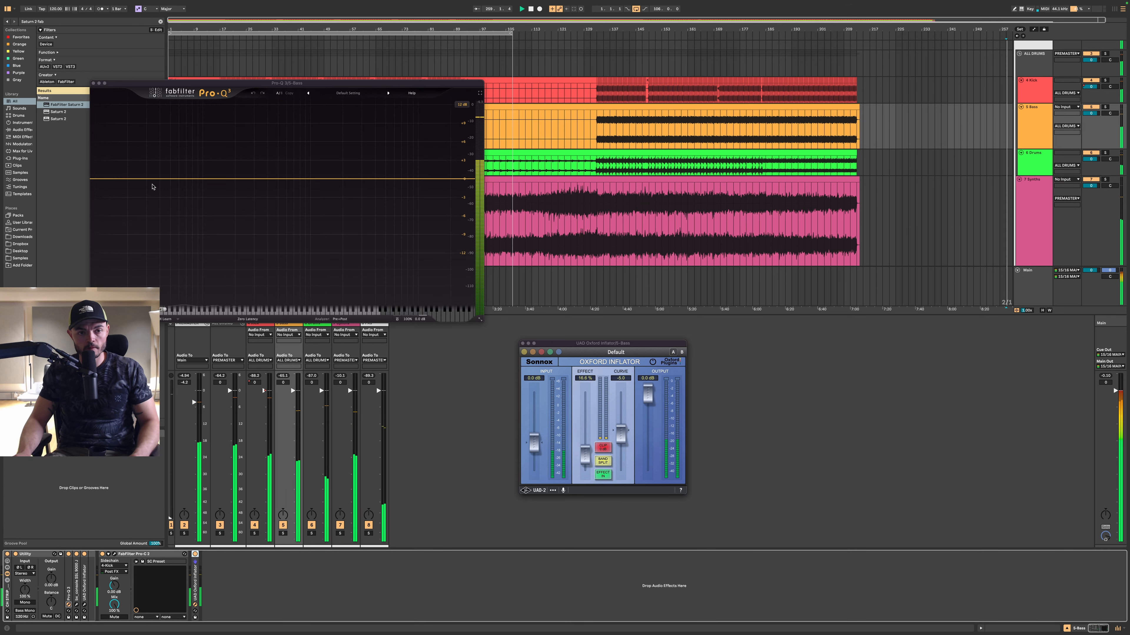
pyautogui.click(603, 133)
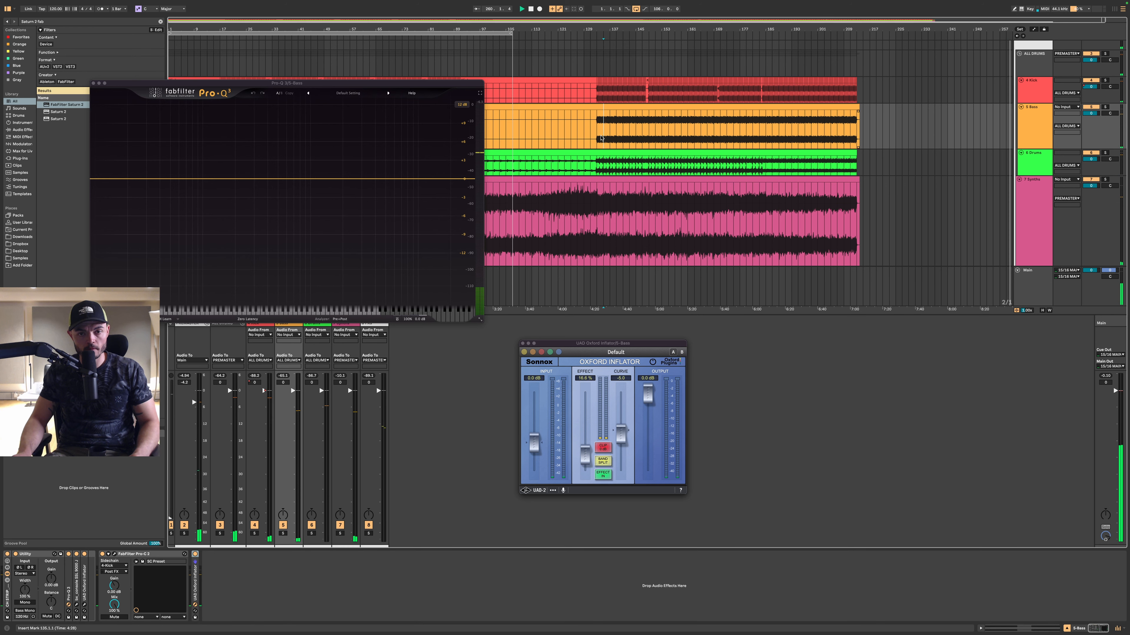
pyautogui.press('space')
pyautogui.press('space')
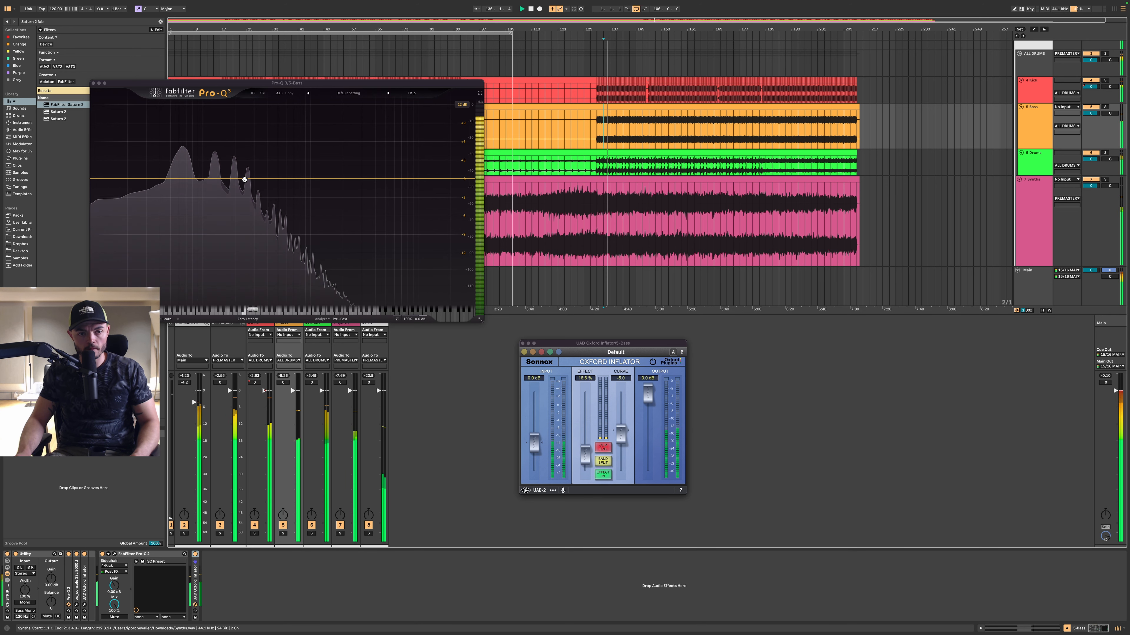
pyautogui.moveTo(244, 181); pyautogui.dragTo(216, 197)
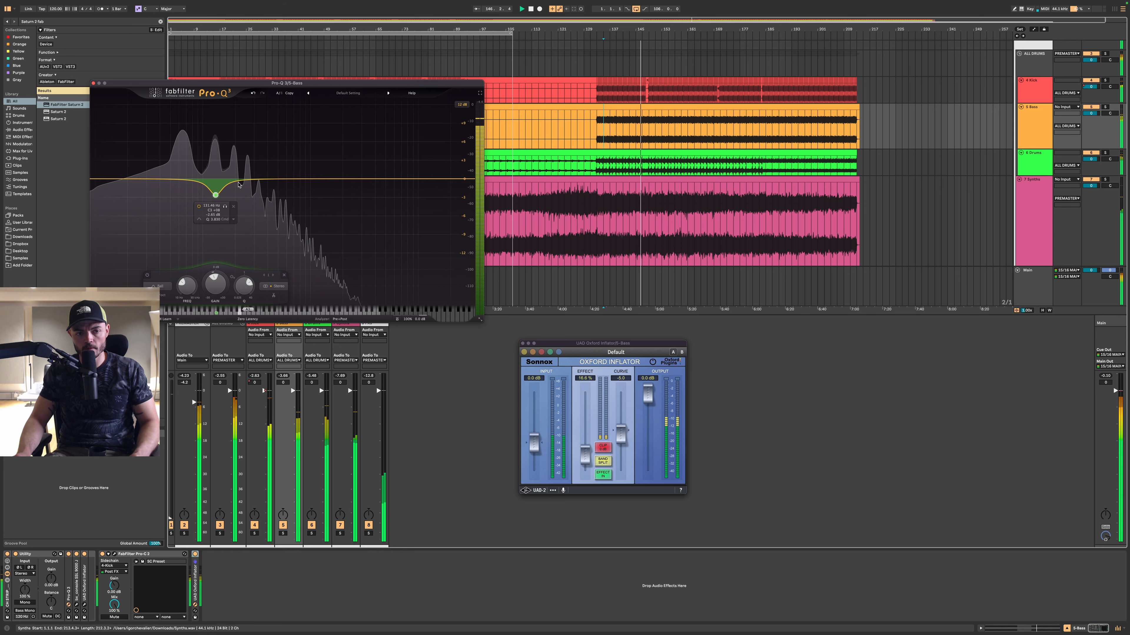
# - Add a second Pro-Q 3 bell band boosting the bass's lowest peak by about 2 dB
pyautogui.click(175, 172)
pyautogui.scroll(5, 176, 173)
pyautogui.moveTo(175, 164); pyautogui.dragTo(178, 166)
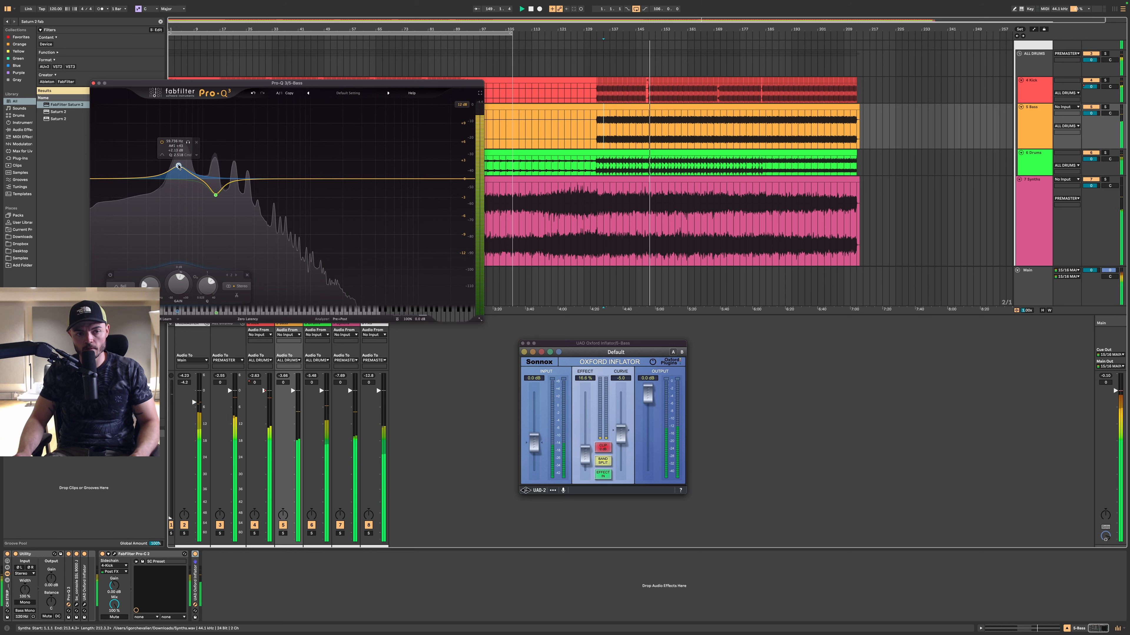
# - Lower the Bass EQ's low-end boost and move the adjacent dip to about 201 Hz at about -2 dB
pyautogui.moveTo(179, 174); pyautogui.dragTo(179, 175)
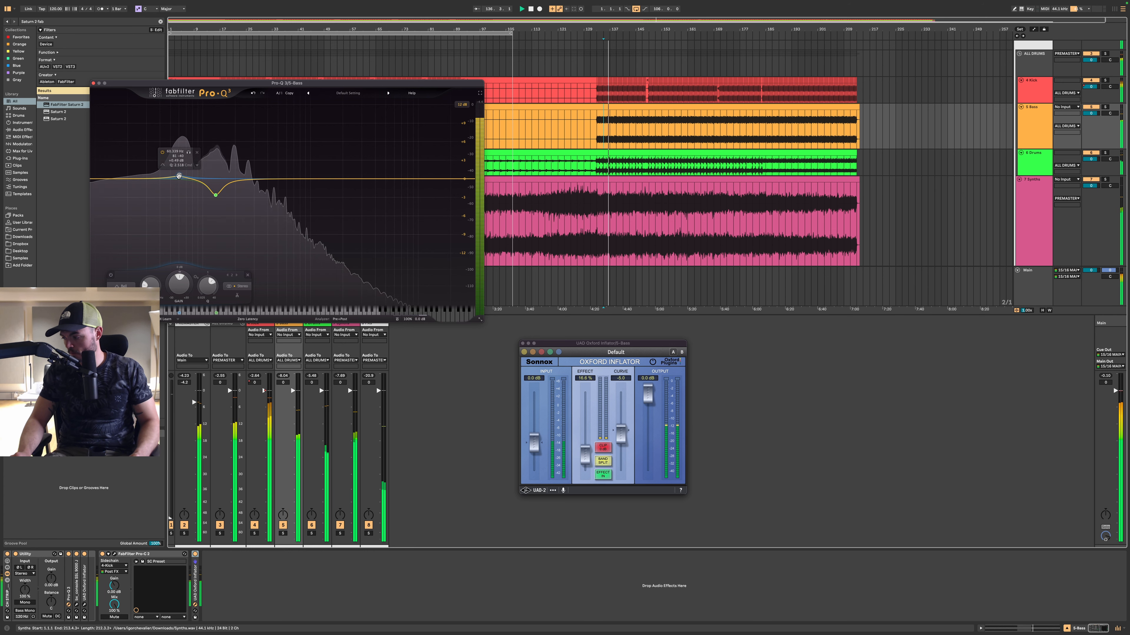
pyautogui.moveTo(179, 176); pyautogui.dragTo(235, 191)
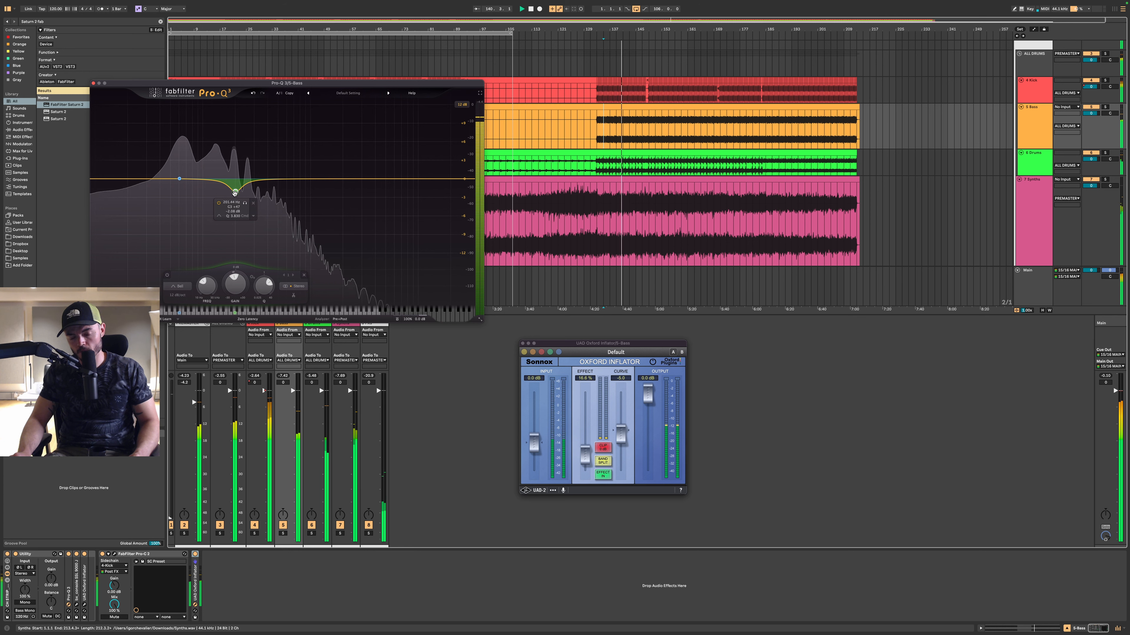
# - Add a low cut to the Bass EQ and reduce the dynamic boost of the band near 60 Hz
pyautogui.click(100, 179)
pyautogui.moveTo(101, 178); pyautogui.dragTo(179, 175)
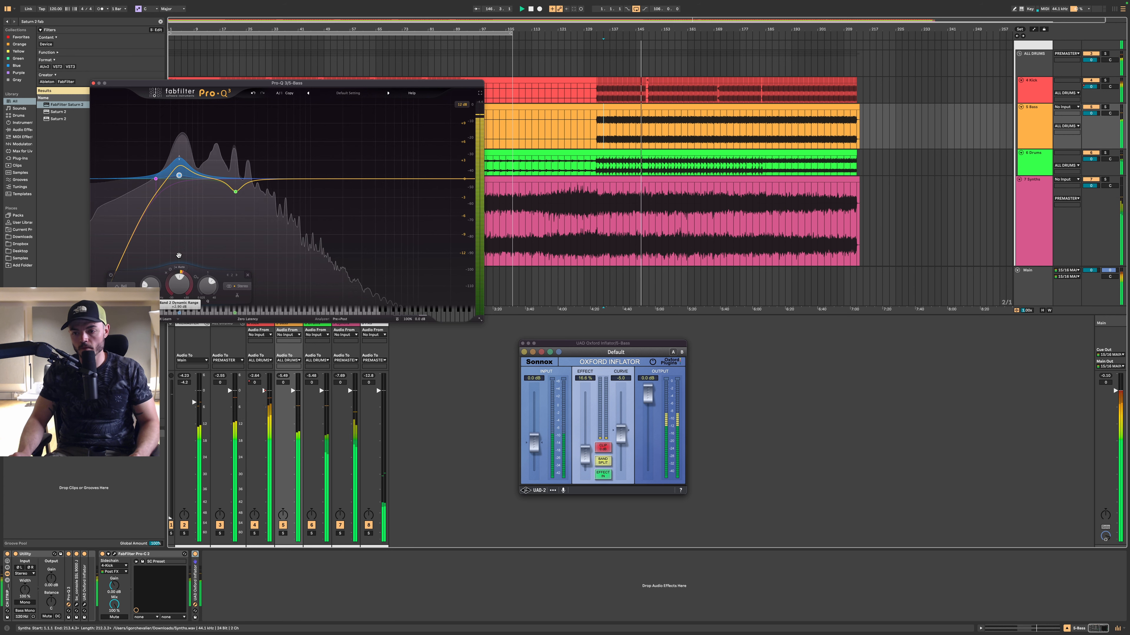
pyautogui.moveTo(179, 258); pyautogui.dragTo(177, 271)
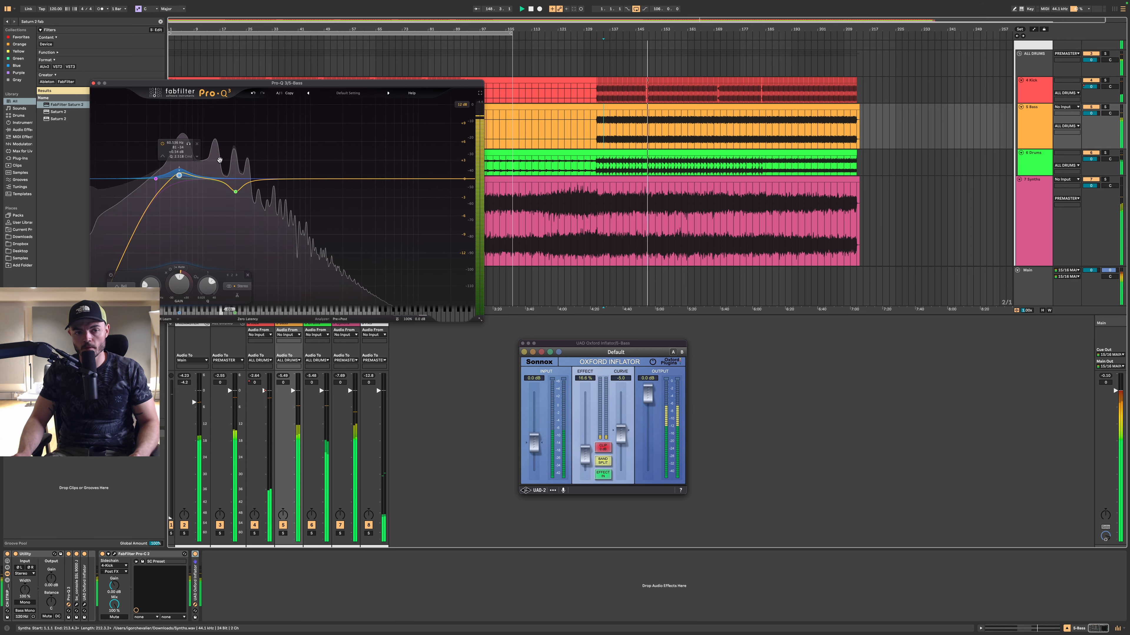
pyautogui.moveTo(178, 177); pyautogui.dragTo(176, 176)
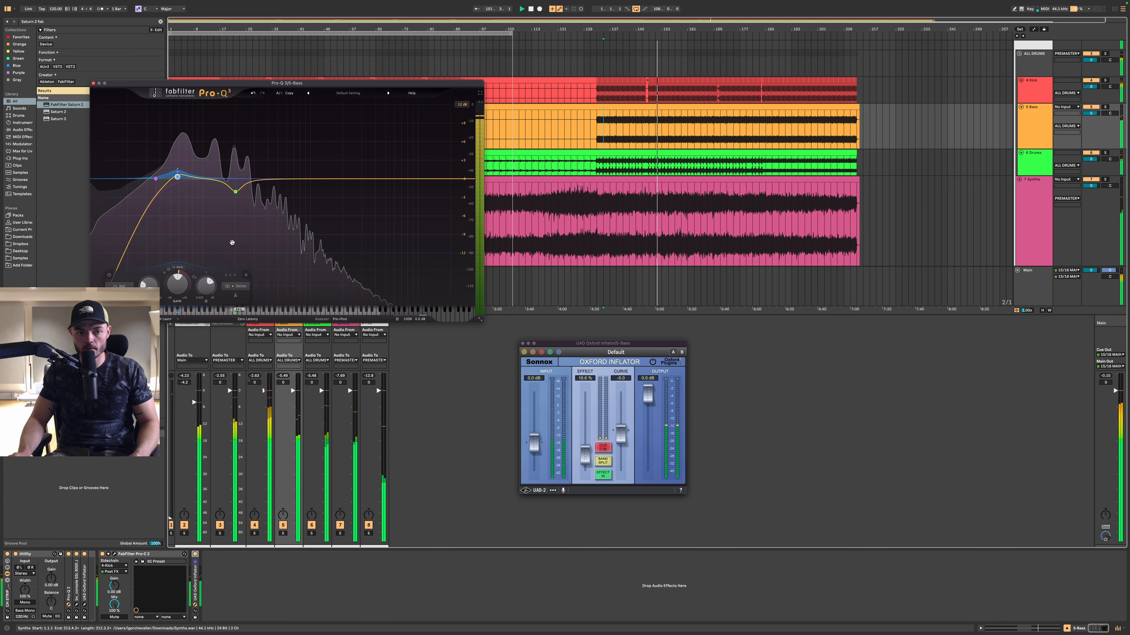
# - Bypass and re-enable all Bass EQ bands together to compare the sound, and close the EQ window
pyautogui.click(236, 191)
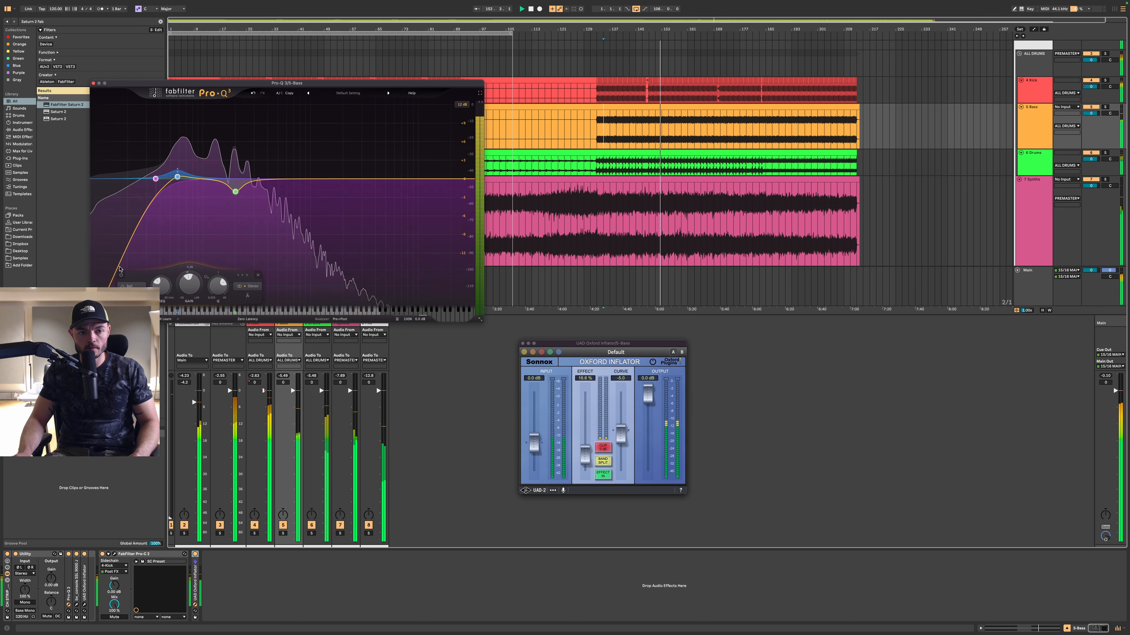
pyautogui.click(121, 276)
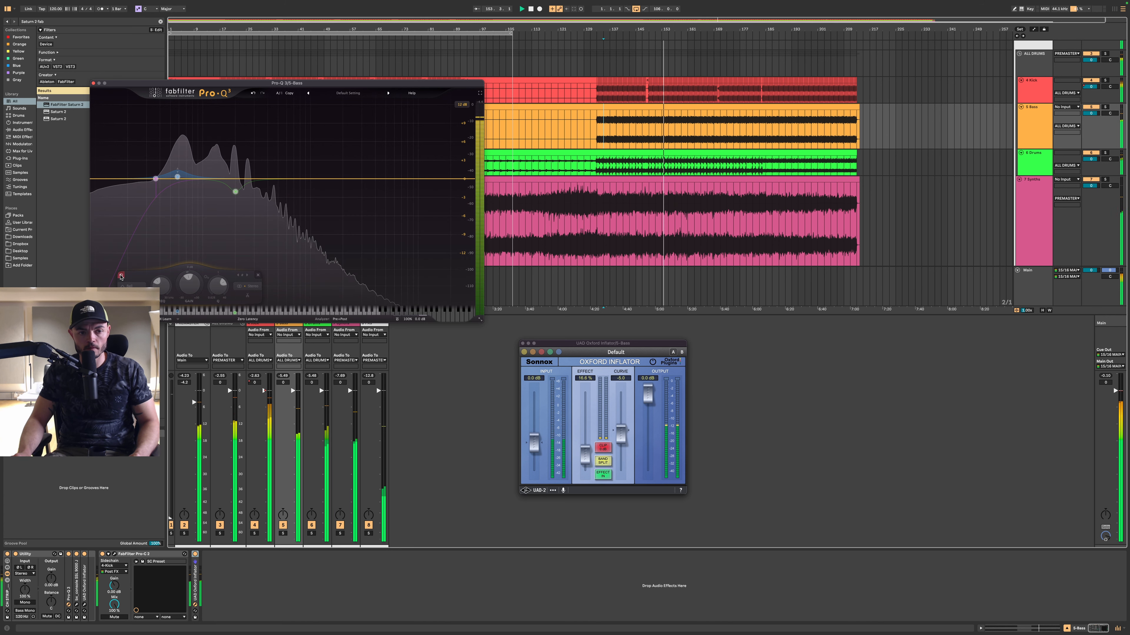
pyautogui.click(120, 276)
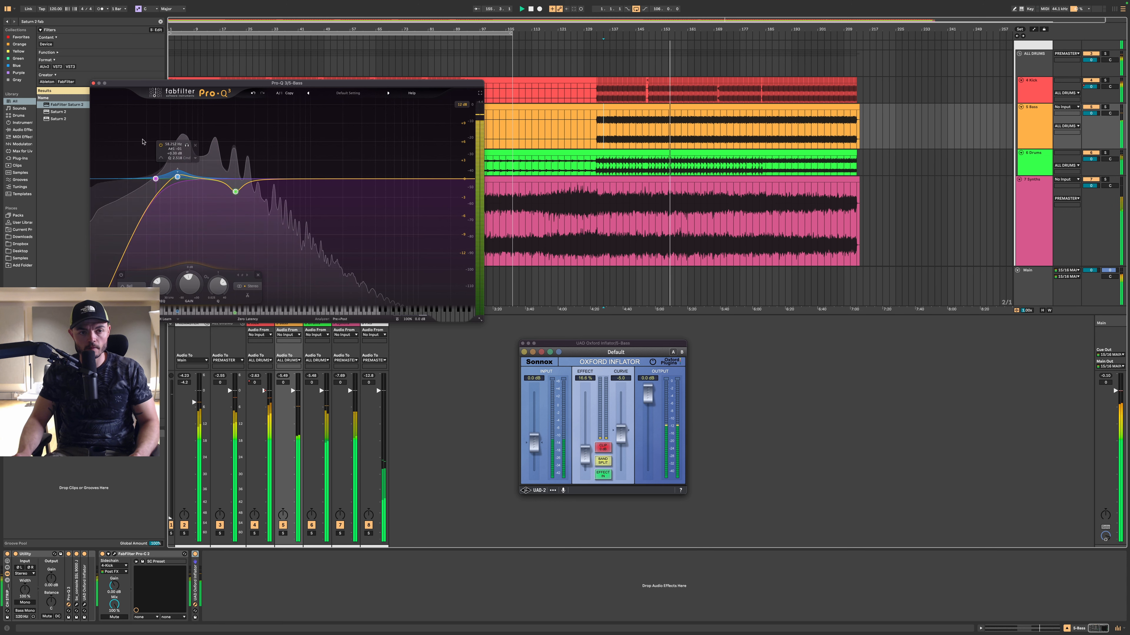
pyautogui.click(94, 83)
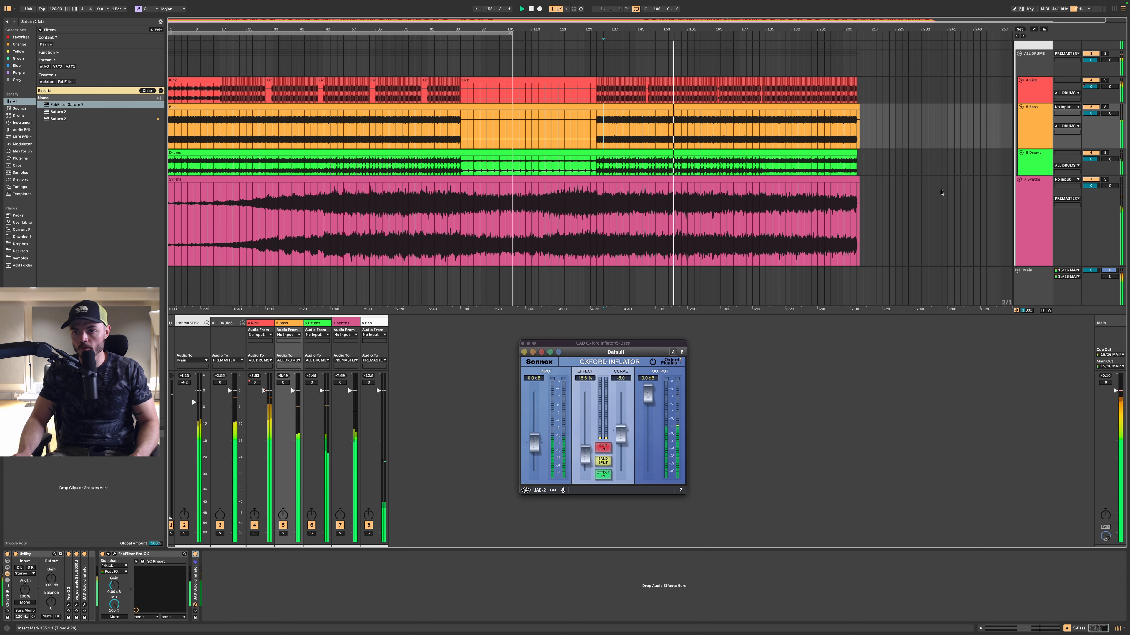
# - Set the Drums track volume to -0.2 dB
pyautogui.click(1030, 168)
pyautogui.click(1090, 159)
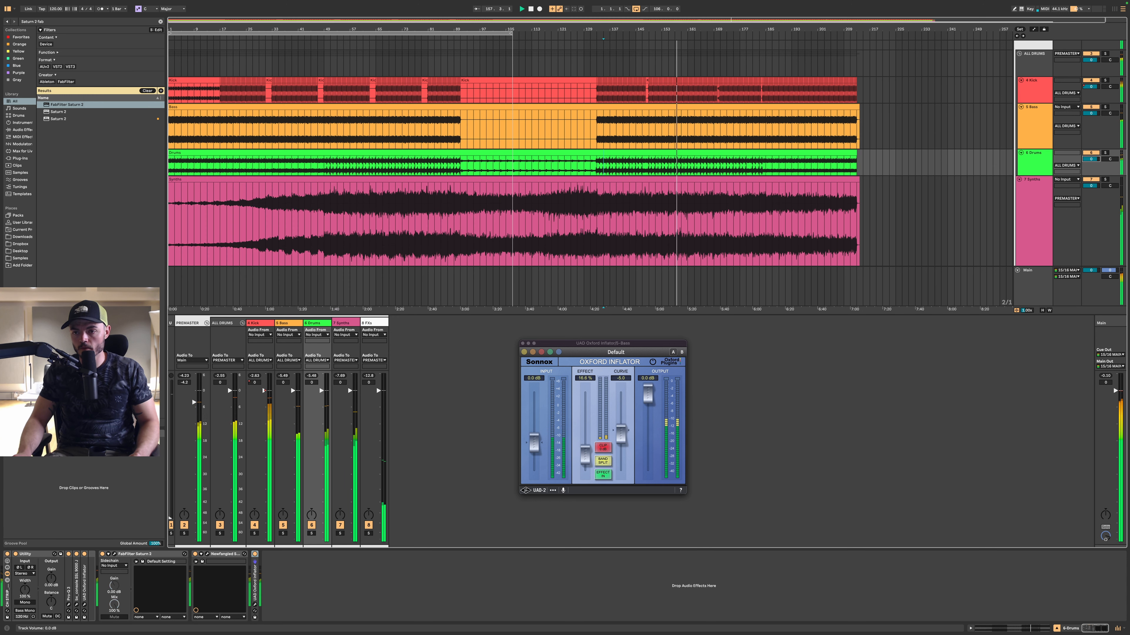
# - Add UAD Precision K-Stereo to the Synths track and place it before the Oxford Inflator
pyautogui.click(1052, 190)
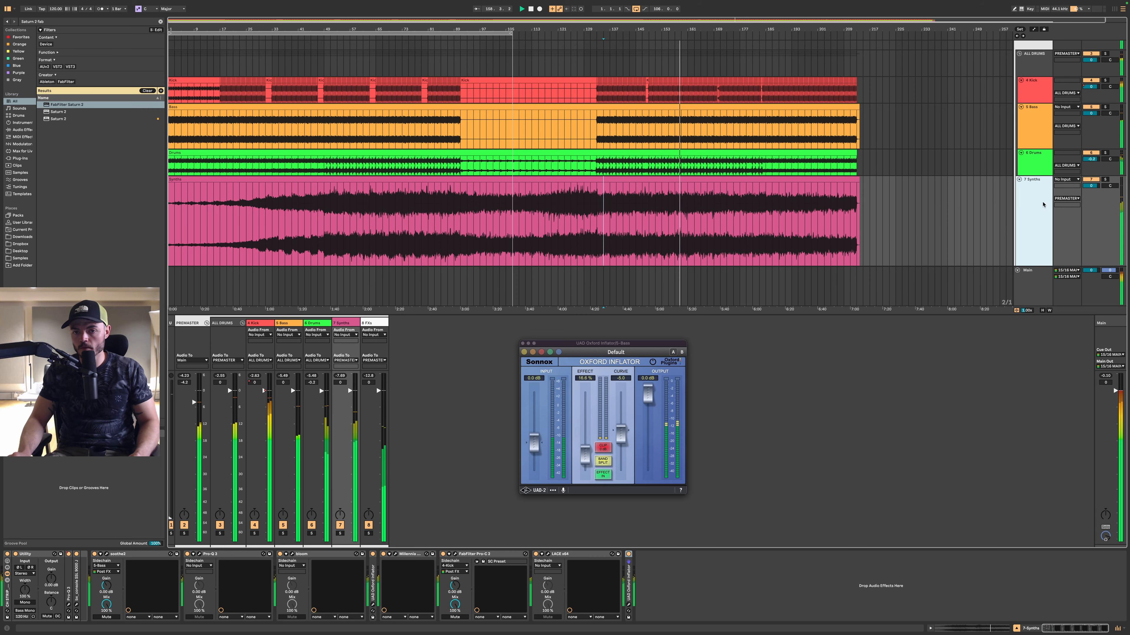
pyautogui.scroll(-2, 1067, 223)
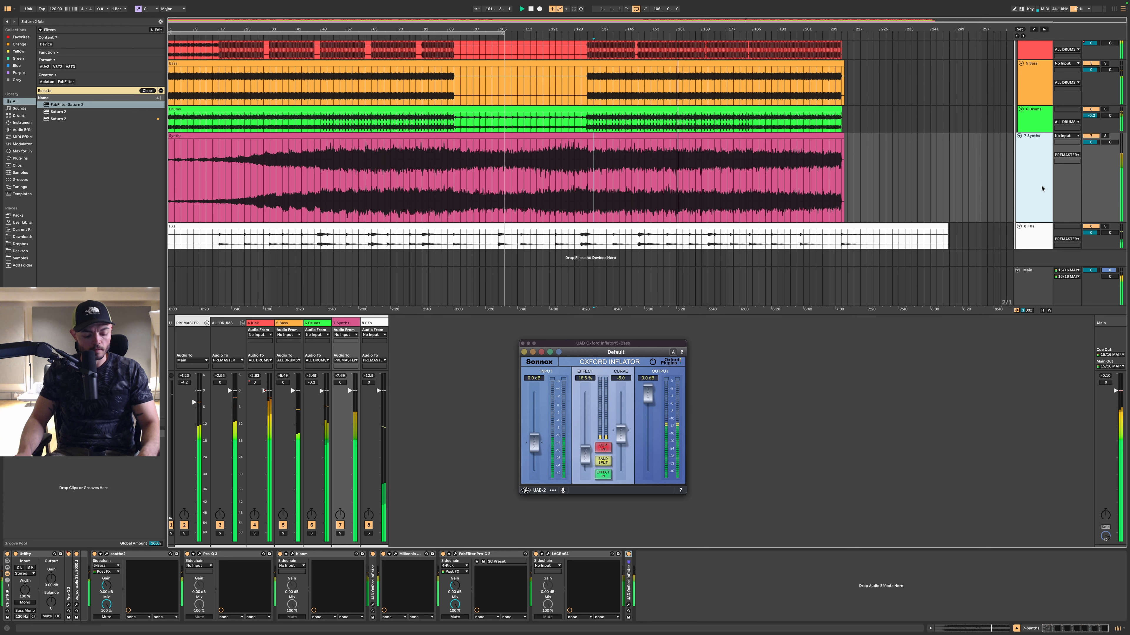
pyautogui.press('super+f')
pyautogui.write('UAD Precision K-Stereo')
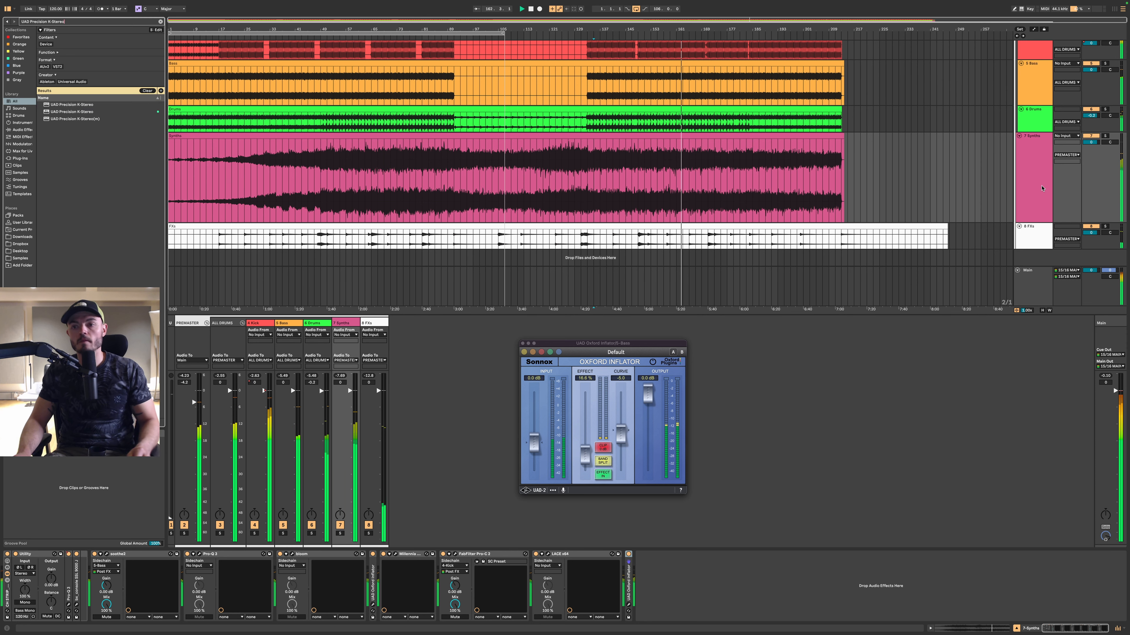
pyautogui.press('Down')
pyautogui.press('Return')
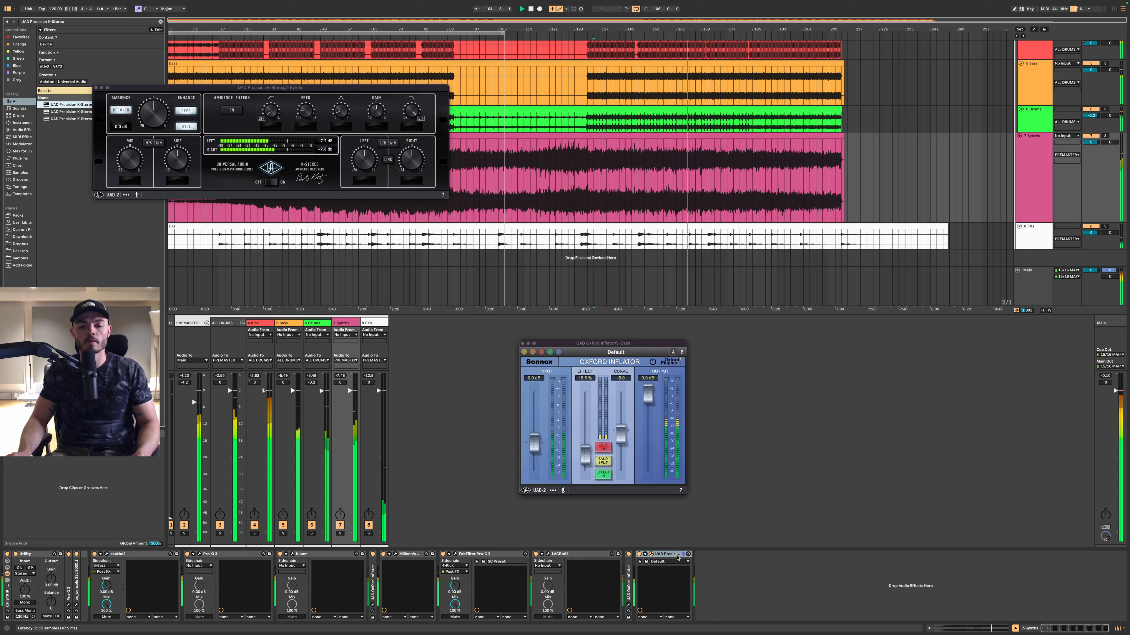
pyautogui.moveTo(661, 555); pyautogui.dragTo(626, 562)
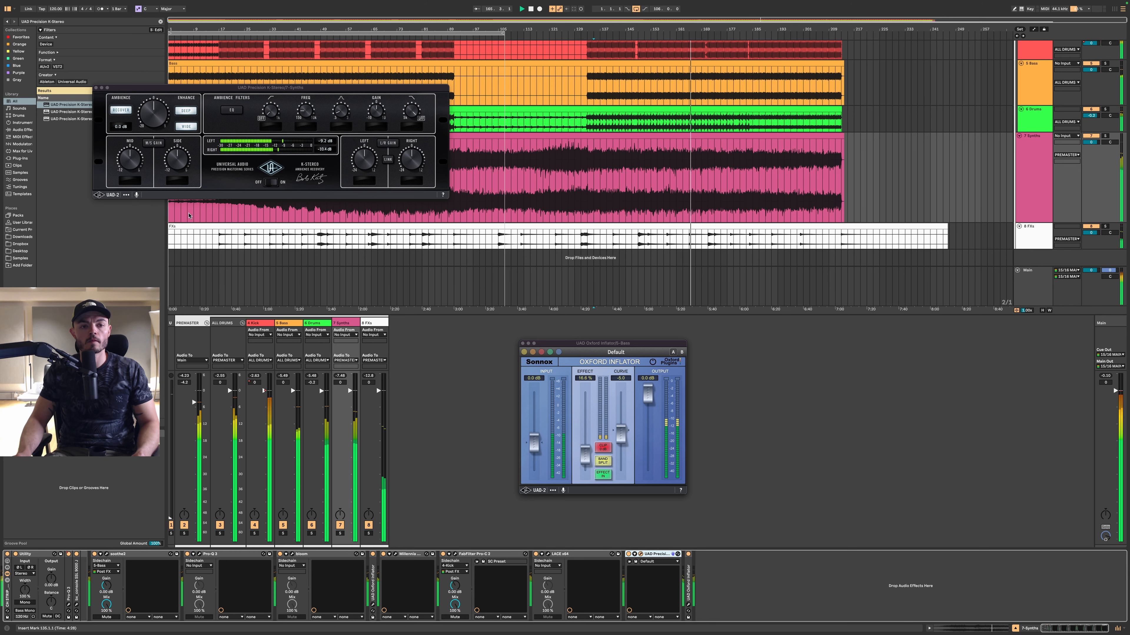
# - Switch K-Stereo's ambience recovery off and on to compare the Synths, and close the plug-in window
pyautogui.click(122, 111)
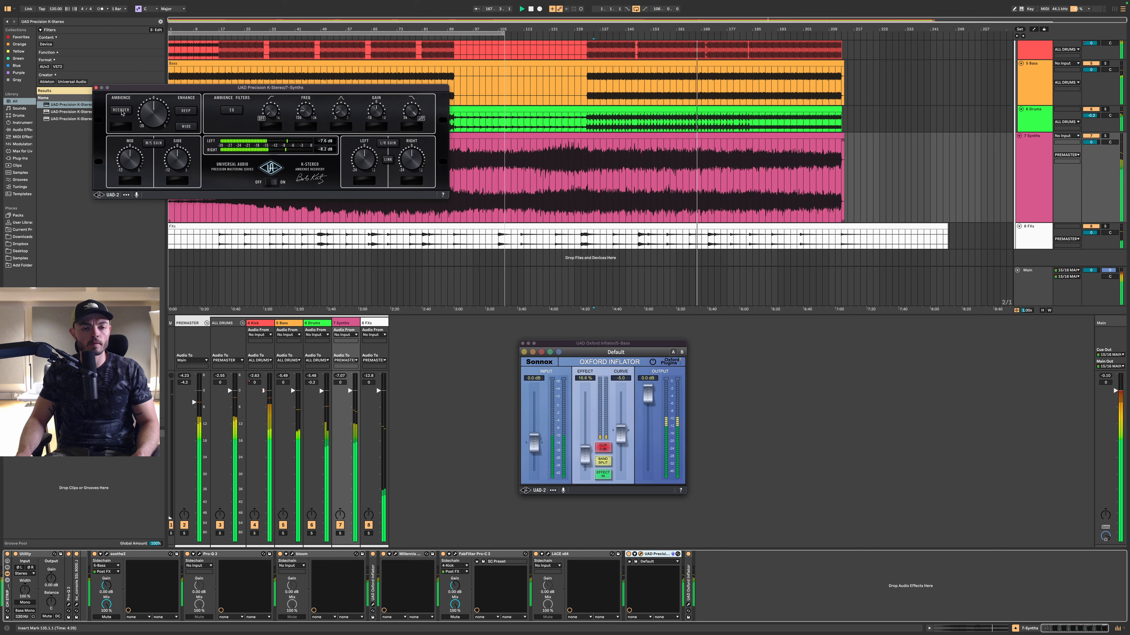
pyautogui.click(121, 111)
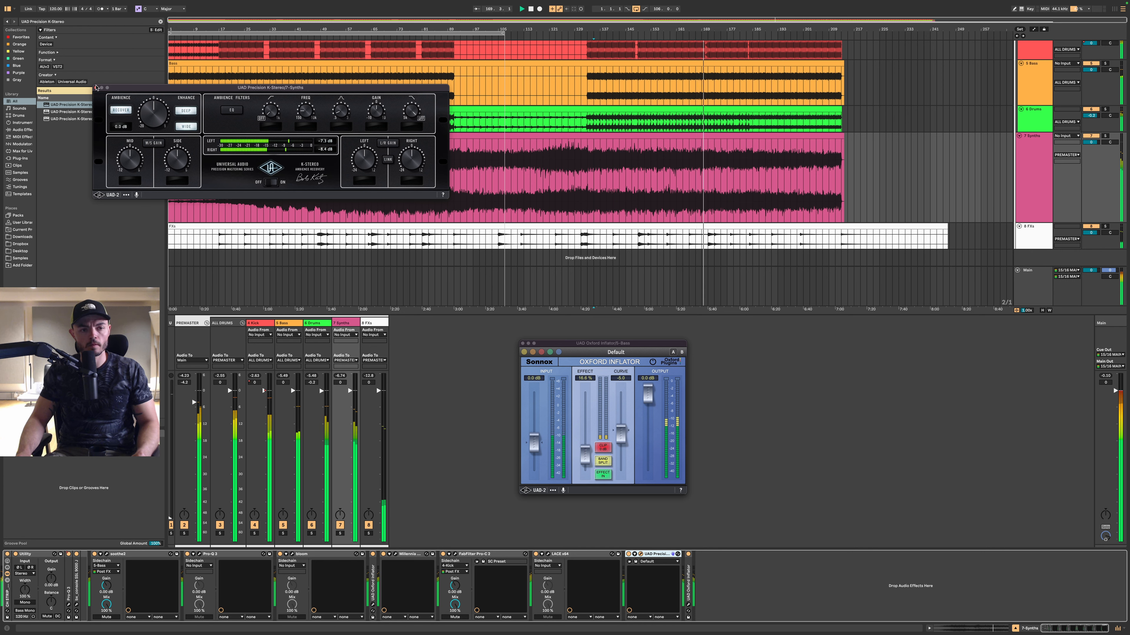
pyautogui.click(96, 88)
# - Copy the kick-sidechained FabFilter Pro-C 2 from the Synths track to the end of the FXs track's device chain
pyautogui.click(1033, 290)
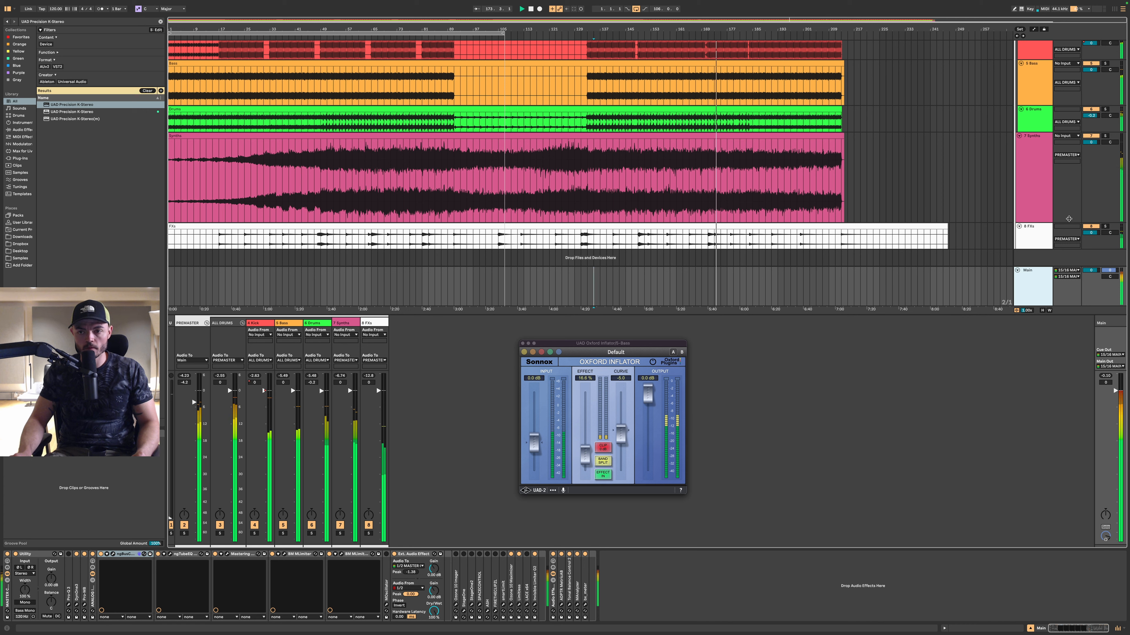
pyautogui.click(1034, 236)
pyautogui.click(1035, 133)
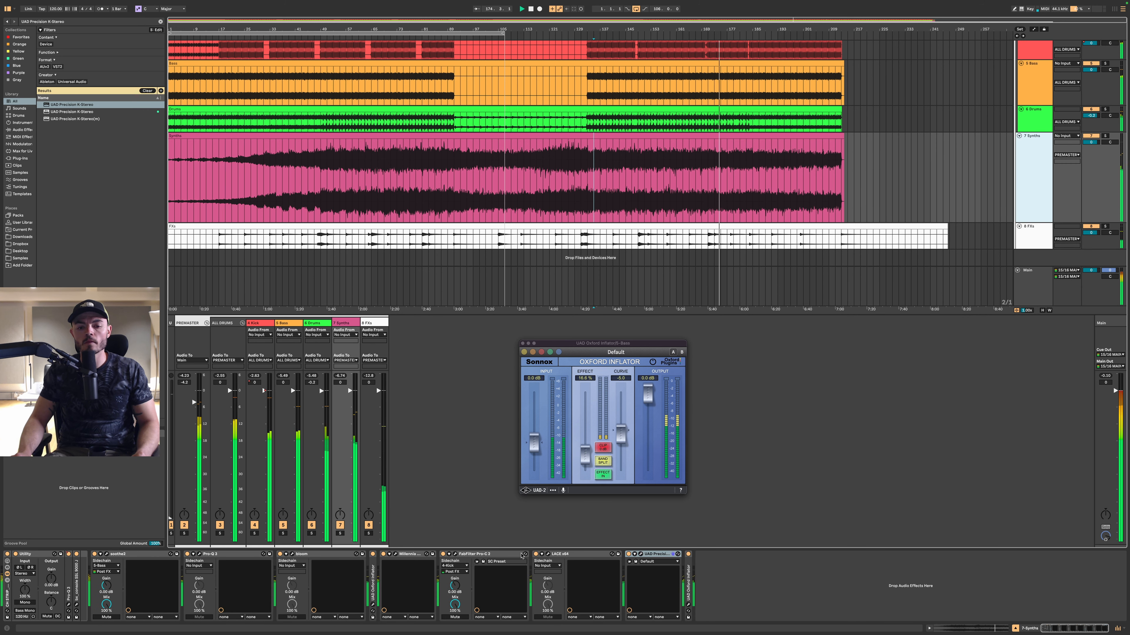
pyautogui.click(508, 575)
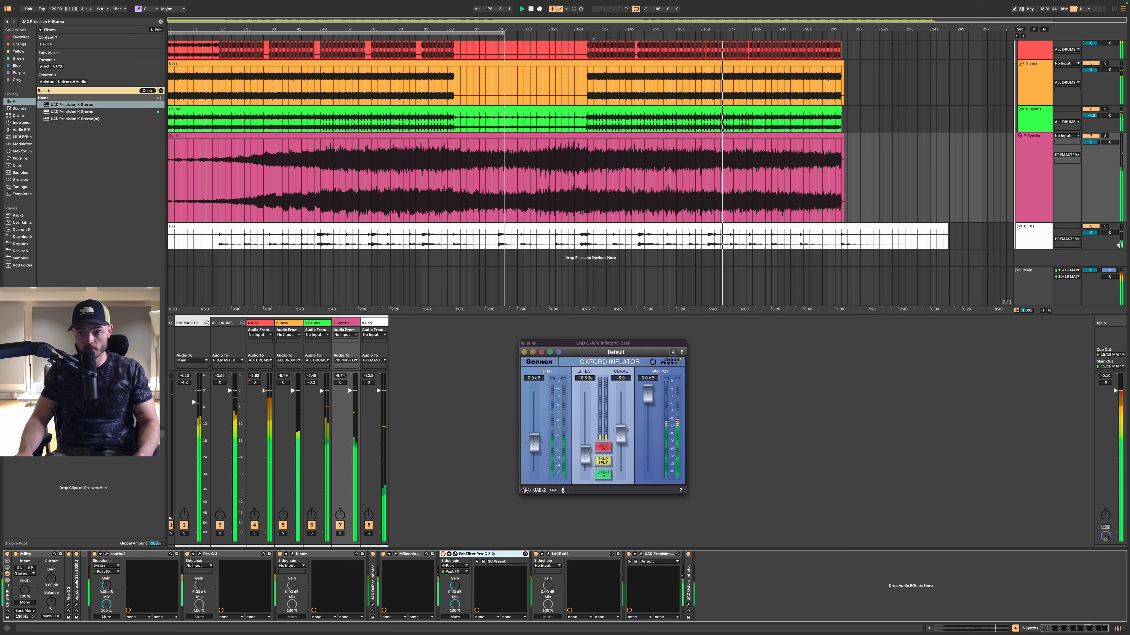
pyautogui.click(1040, 242)
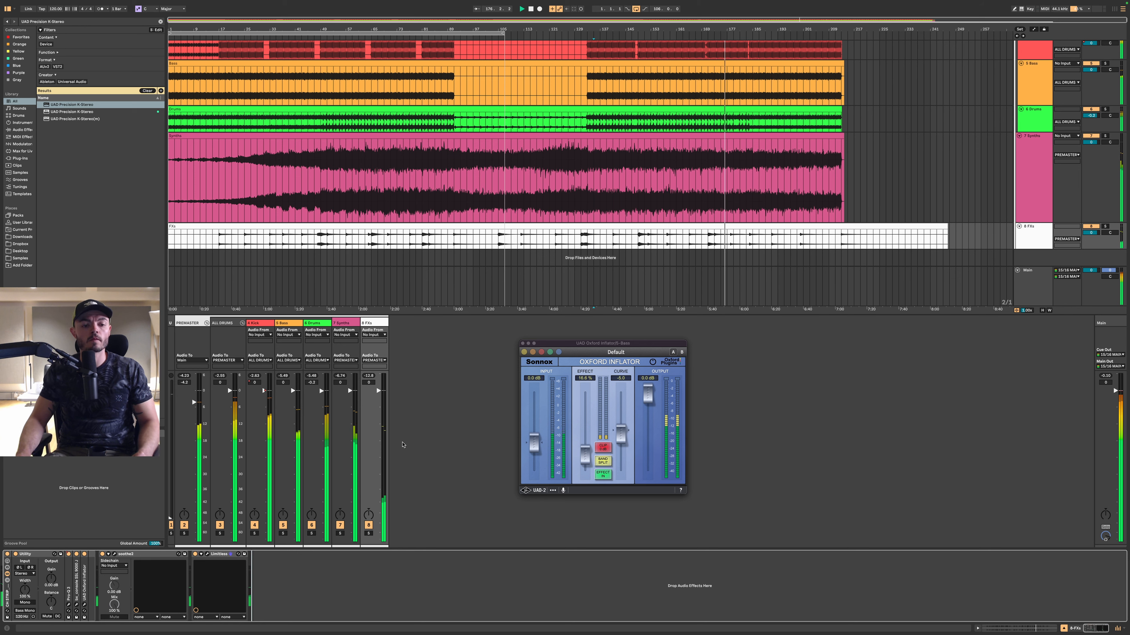
pyautogui.click(272, 555)
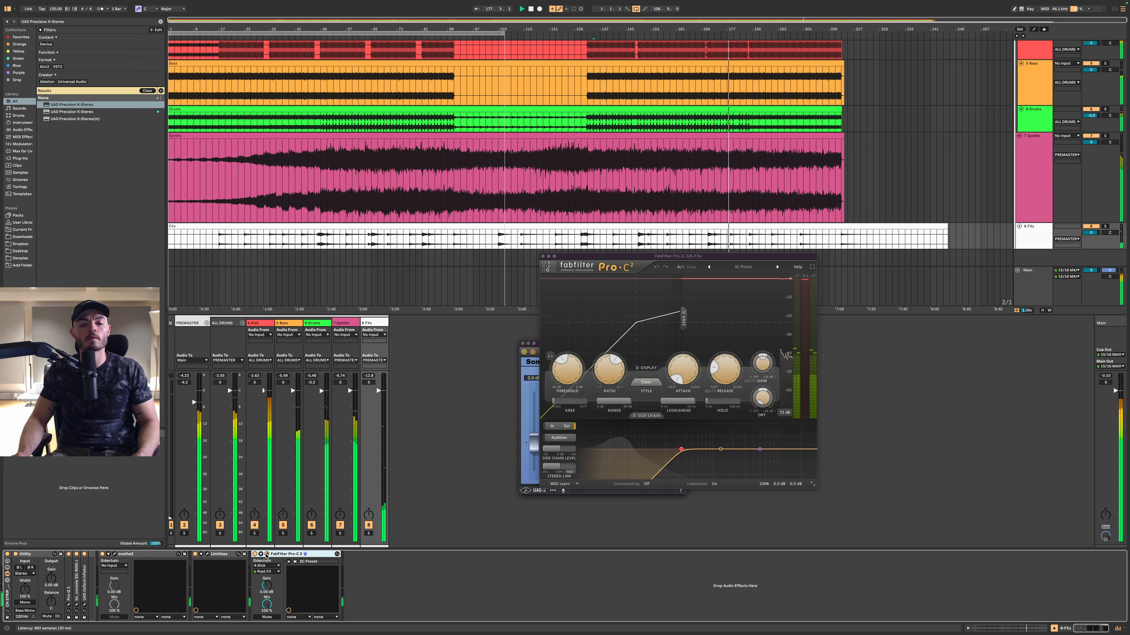
# - Audition the compressed FXs track from the effect hit around bar 148, and close the Pro-C 2 window
pyautogui.scroll(5, 612, 241)
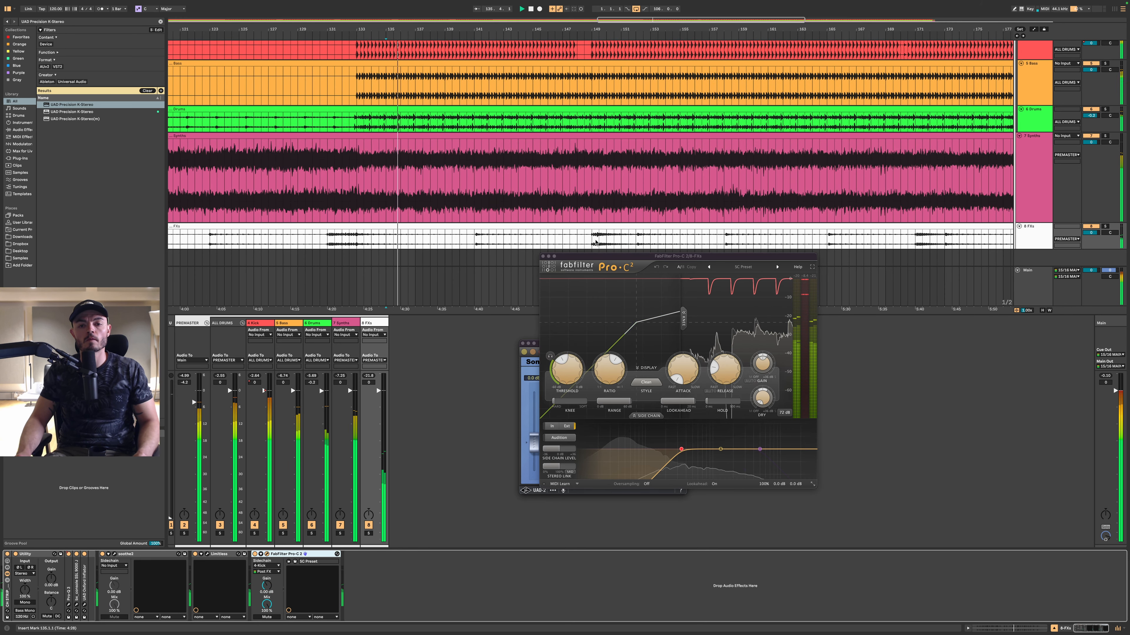
pyautogui.click(599, 242)
pyautogui.press('space')
pyautogui.press('space')
pyautogui.scroll(2, 617, 246)
pyautogui.click(543, 256)
pyautogui.scroll(-5, 617, 246)
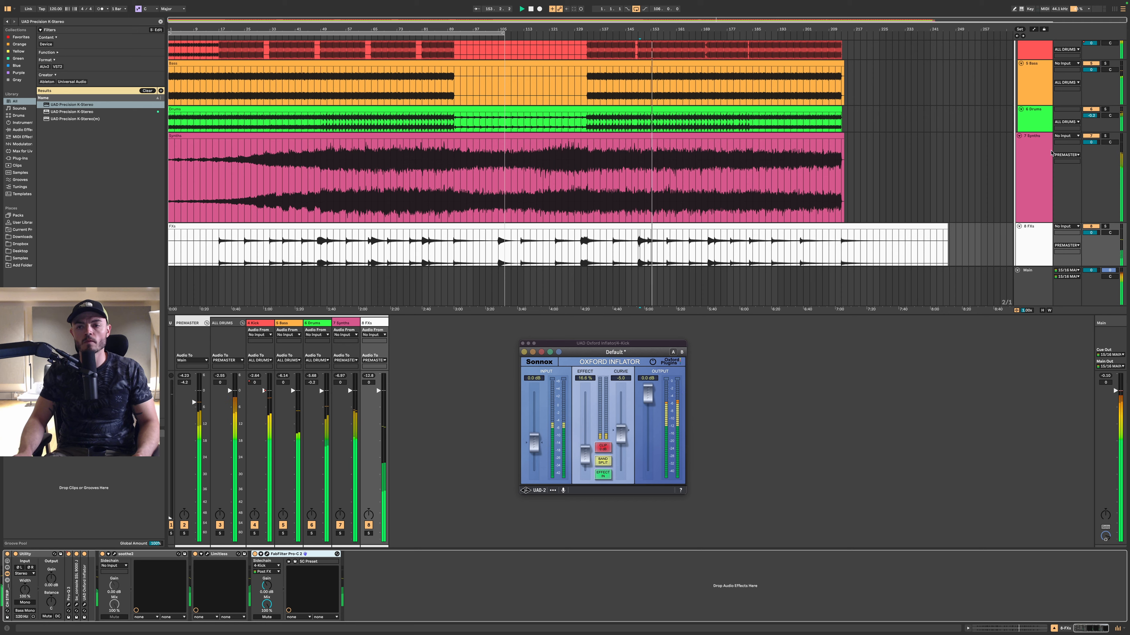
# - Add a gentle dip of about 1 dB near 190 Hz with the Kick track's Pro-Q 3, adjusting its width
pyautogui.click(1043, 137)
pyautogui.scroll(3, 1044, 137)
pyautogui.click(1044, 137)
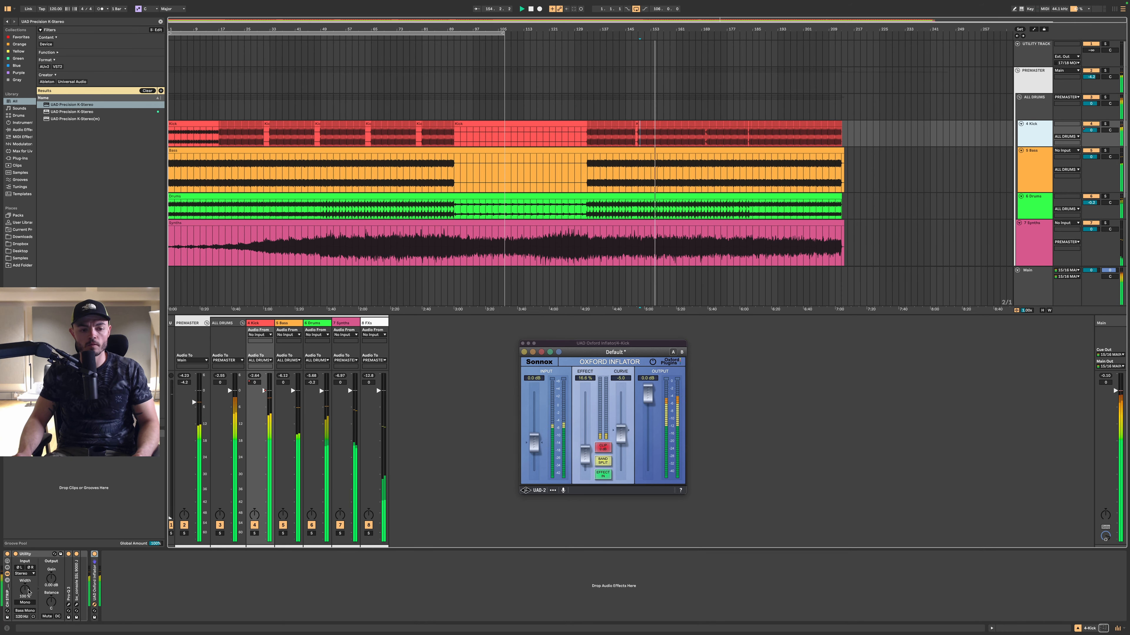
pyautogui.click(69, 606)
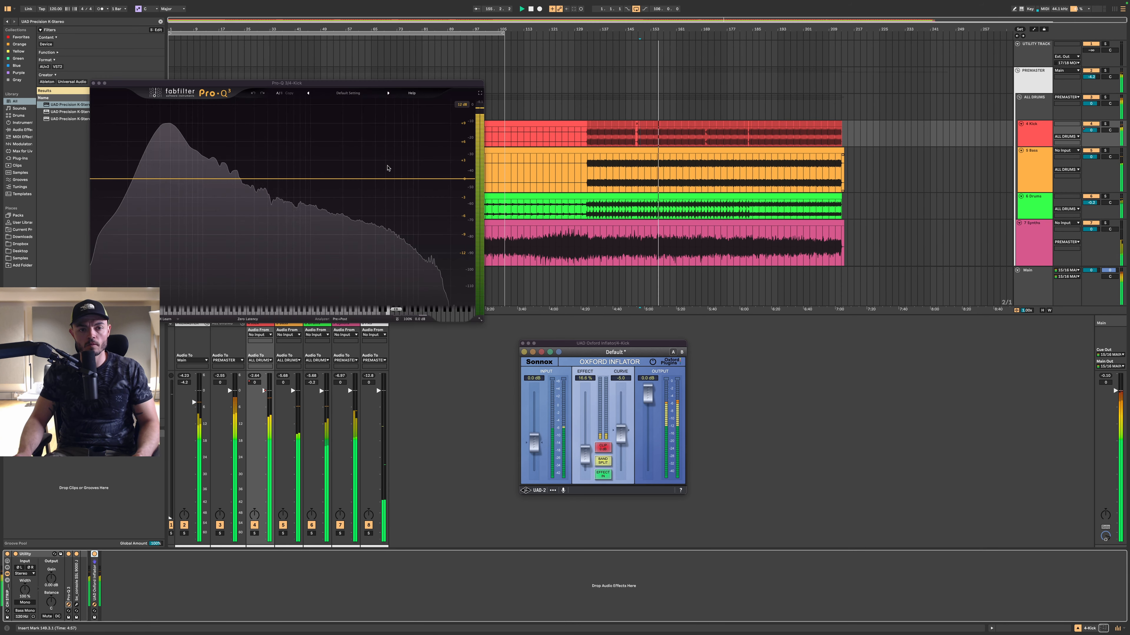
pyautogui.moveTo(225, 179); pyautogui.dragTo(233, 185)
pyautogui.scroll(3, 233, 185)
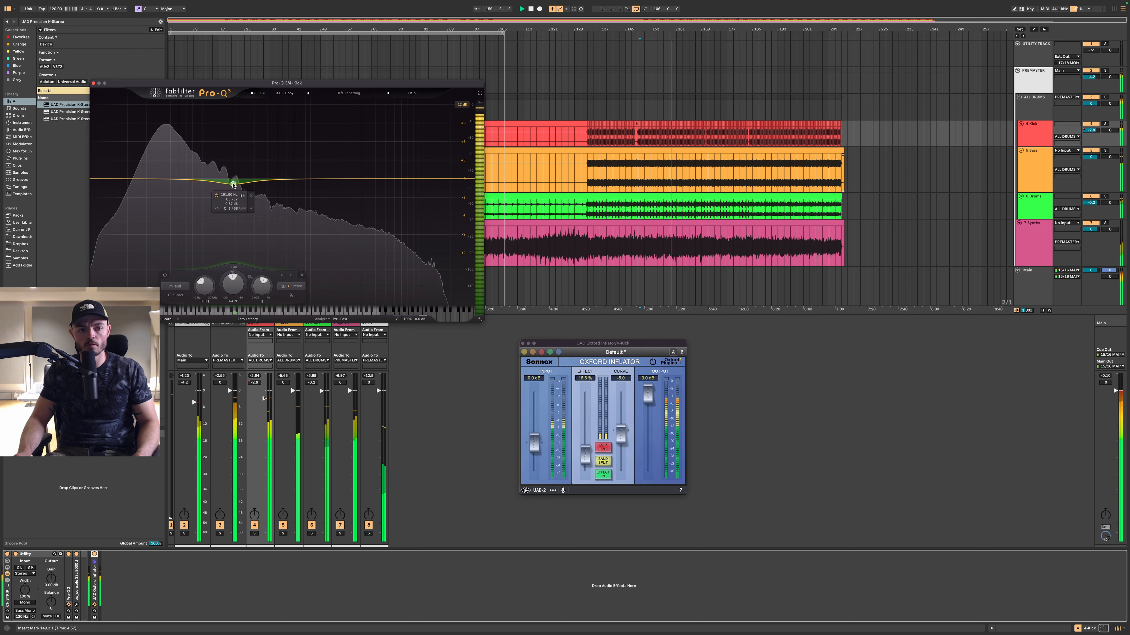
pyautogui.click(93, 84)
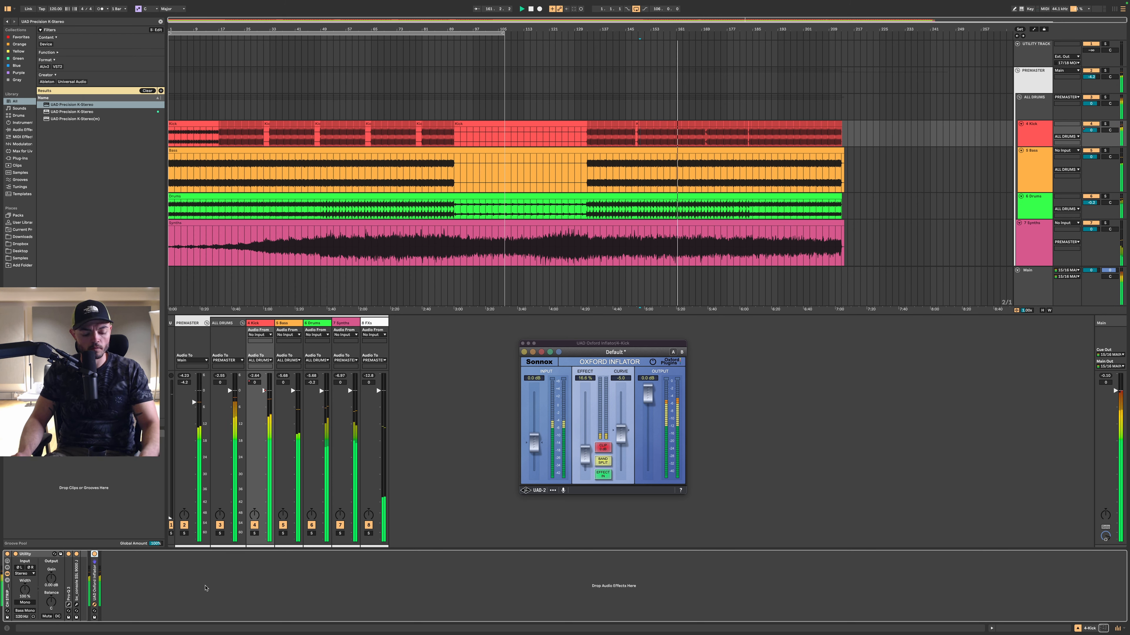
# - Search the device library for "spiff au" and add Spiff to the end of the Kick track's chain
pyautogui.press('super+f')
pyautogui.write('spiff au')
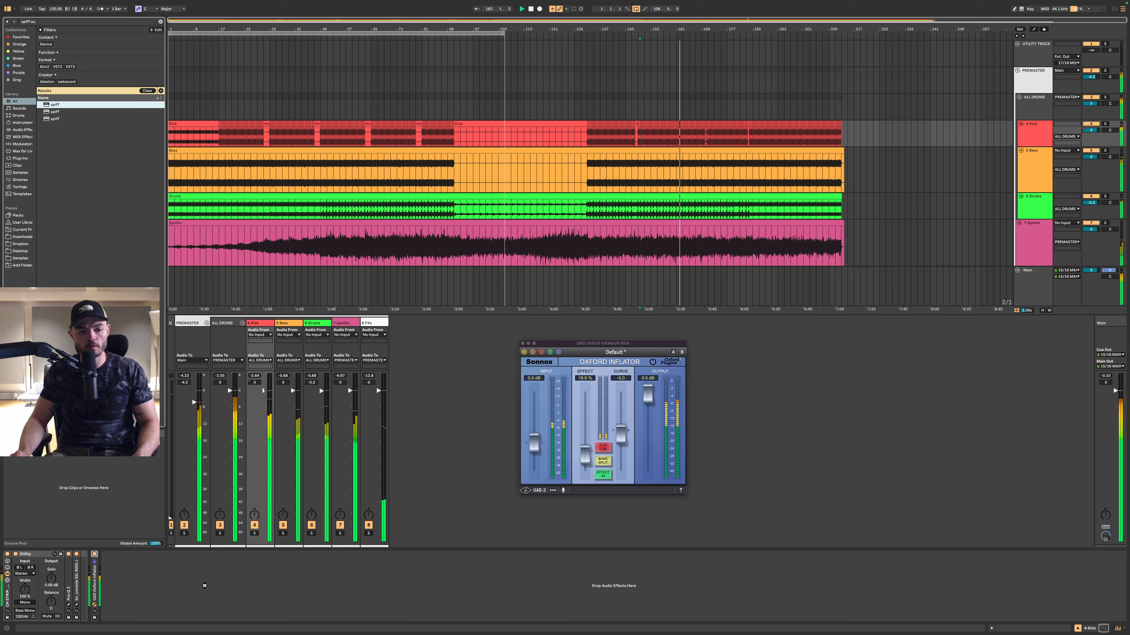
pyautogui.press('Return')
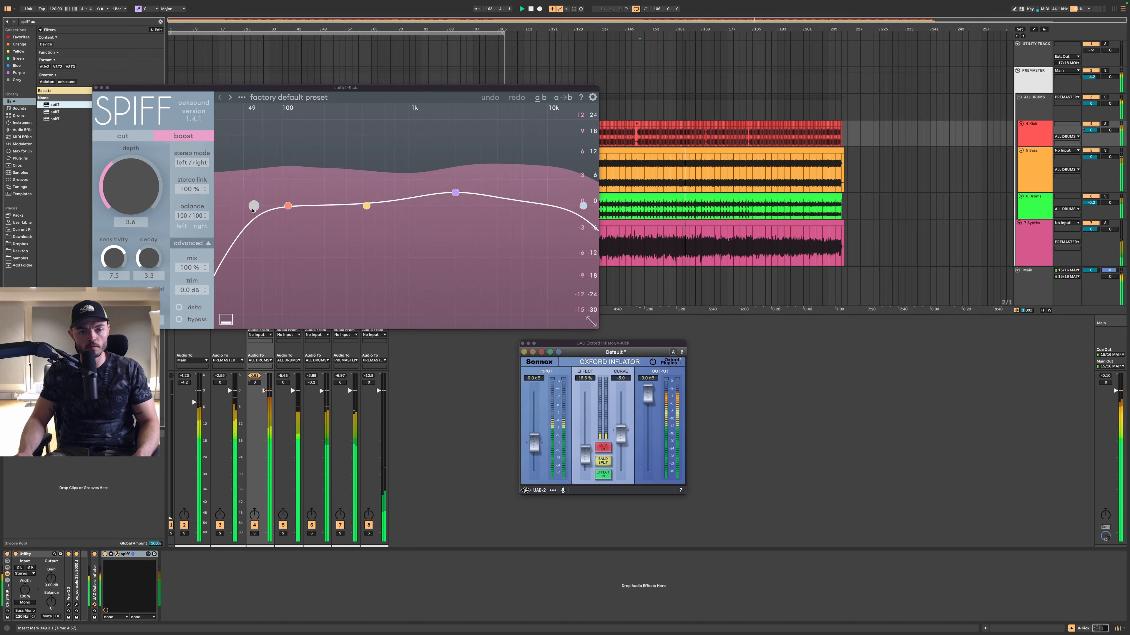
# - Raise Spiff's low cut to about 1.4 kHz and move band 3 to 3.6 kHz with 0.9 dB sensitivity
pyautogui.moveTo(254, 206); pyautogui.dragTo(429, 214)
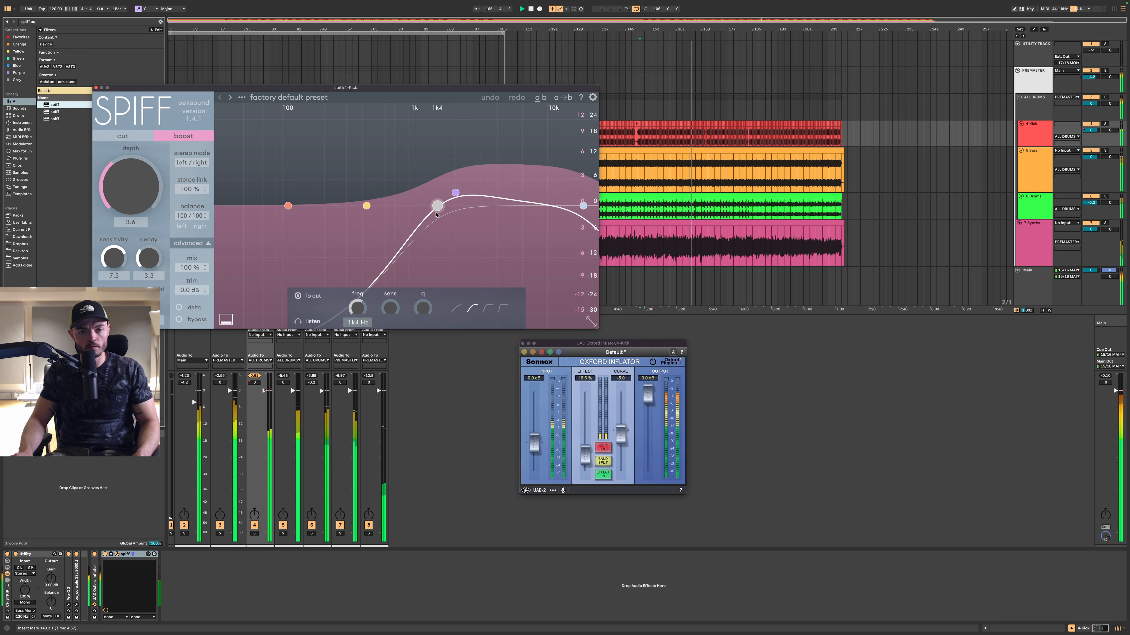
pyautogui.moveTo(436, 214); pyautogui.dragTo(491, 203)
# - Set Spiff's boost depth to 3.1 on the Kick, and close the Spiff and Oxford Inflator windows
pyautogui.moveTo(116, 198); pyautogui.dragTo(116, 203)
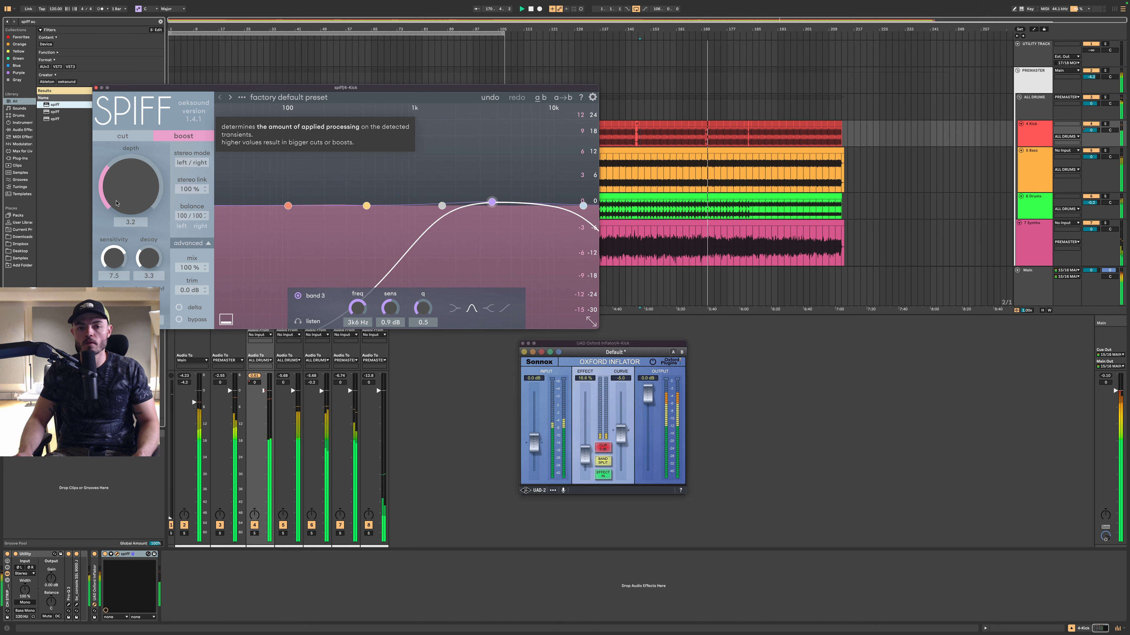
pyautogui.moveTo(116, 203); pyautogui.dragTo(117, 204)
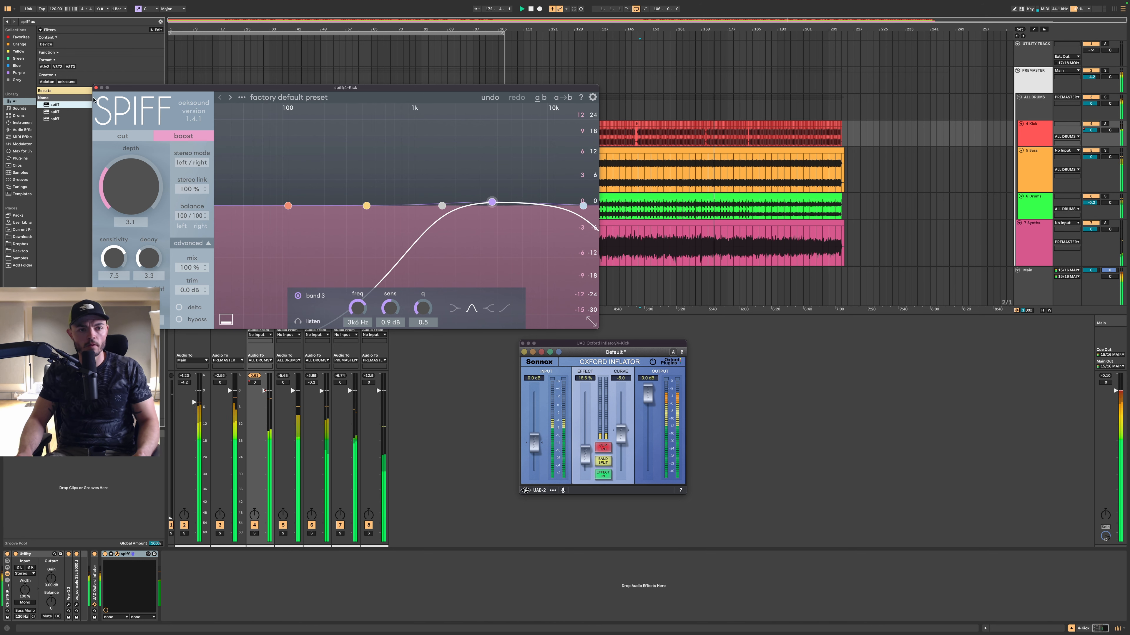
pyautogui.click(95, 88)
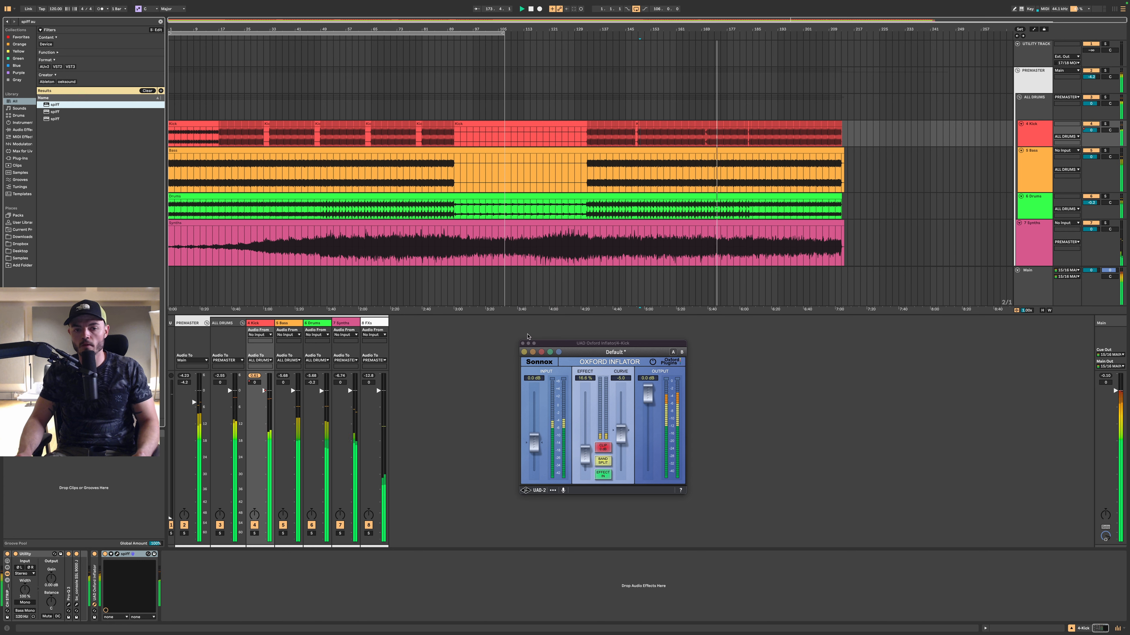
pyautogui.click(522, 344)
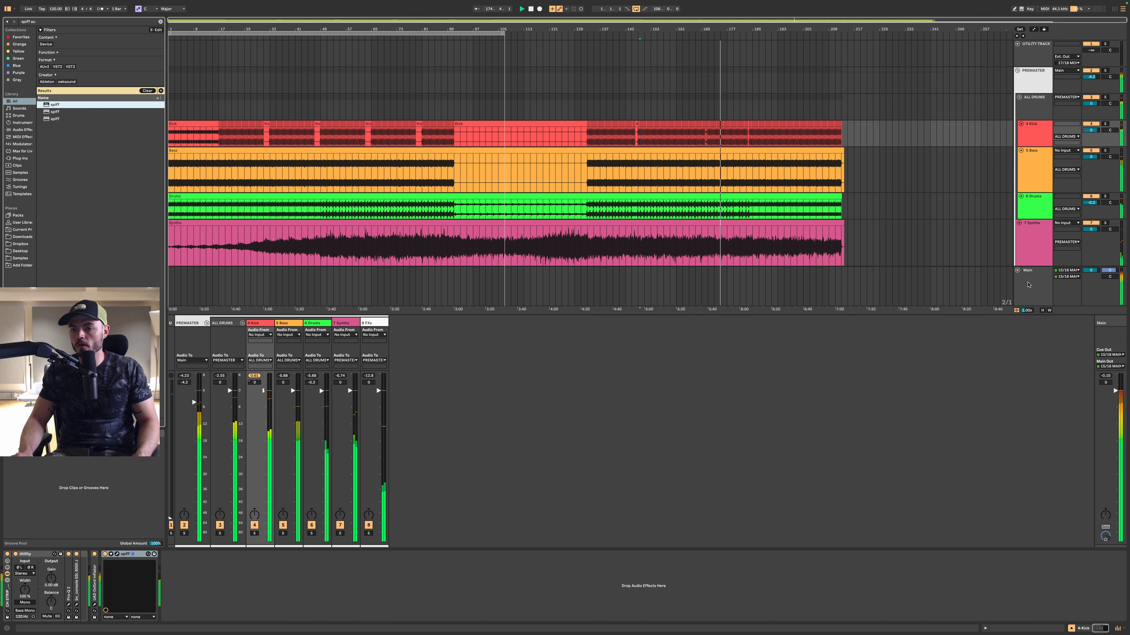
# - Check the last Bettermaker limiter's settings on the Main track, stop playback and close its window
pyautogui.click(1027, 285)
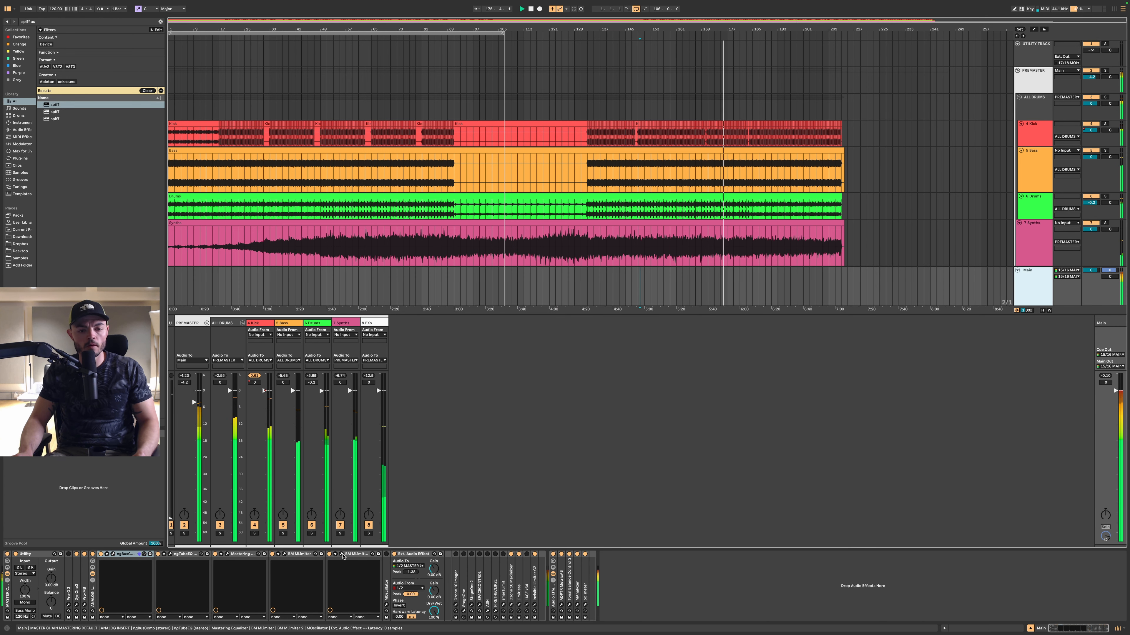
pyautogui.click(342, 554)
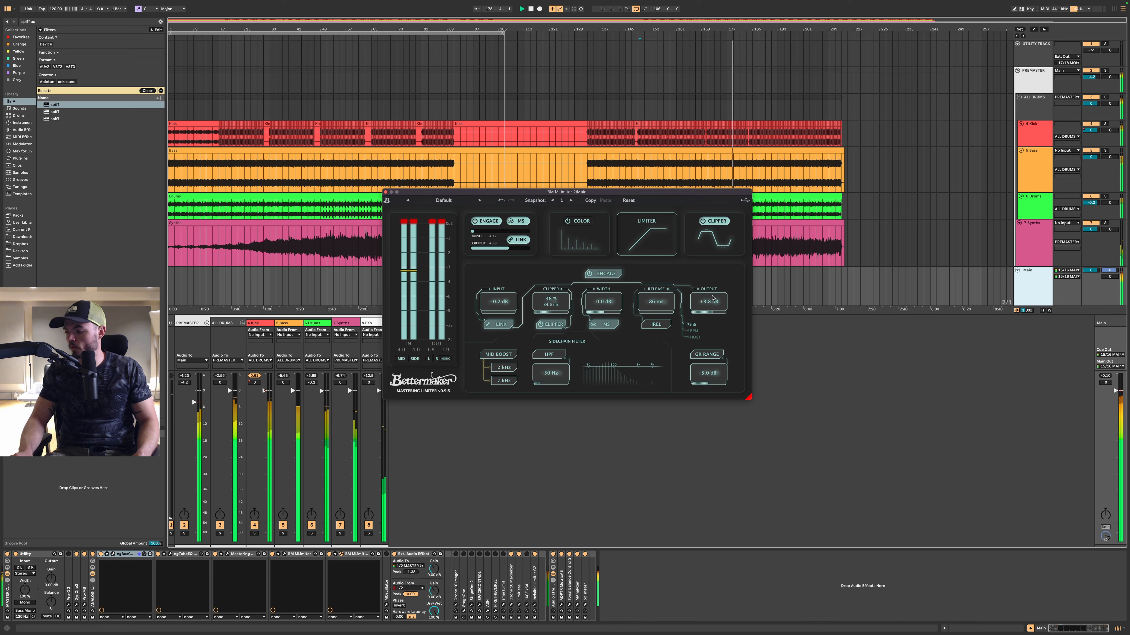
pyautogui.press('space')
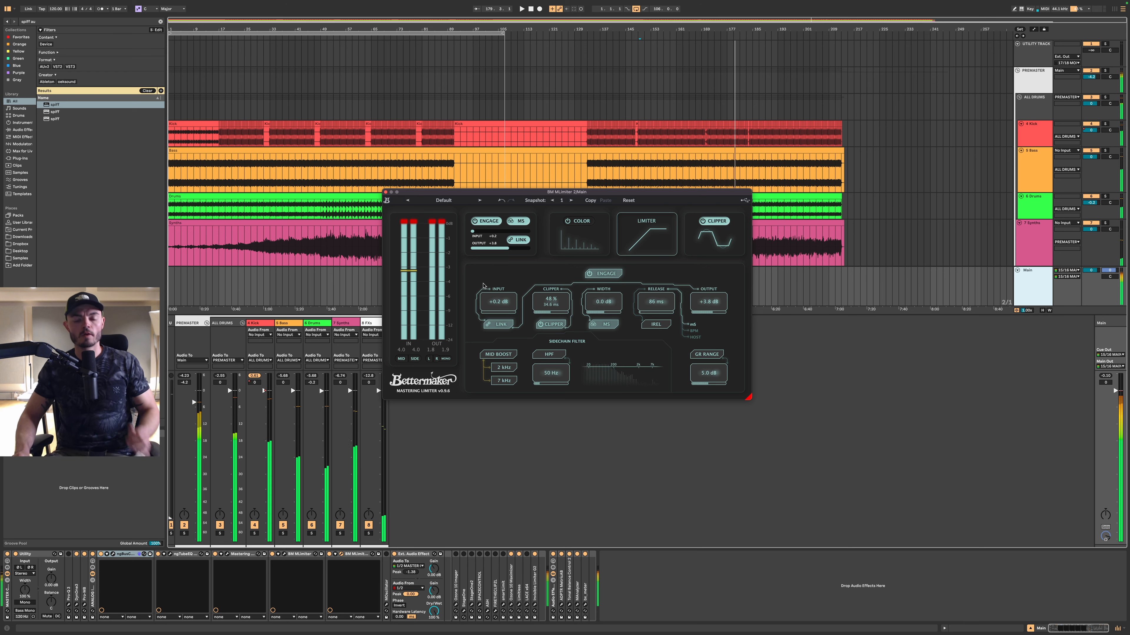
pyautogui.click(386, 193)
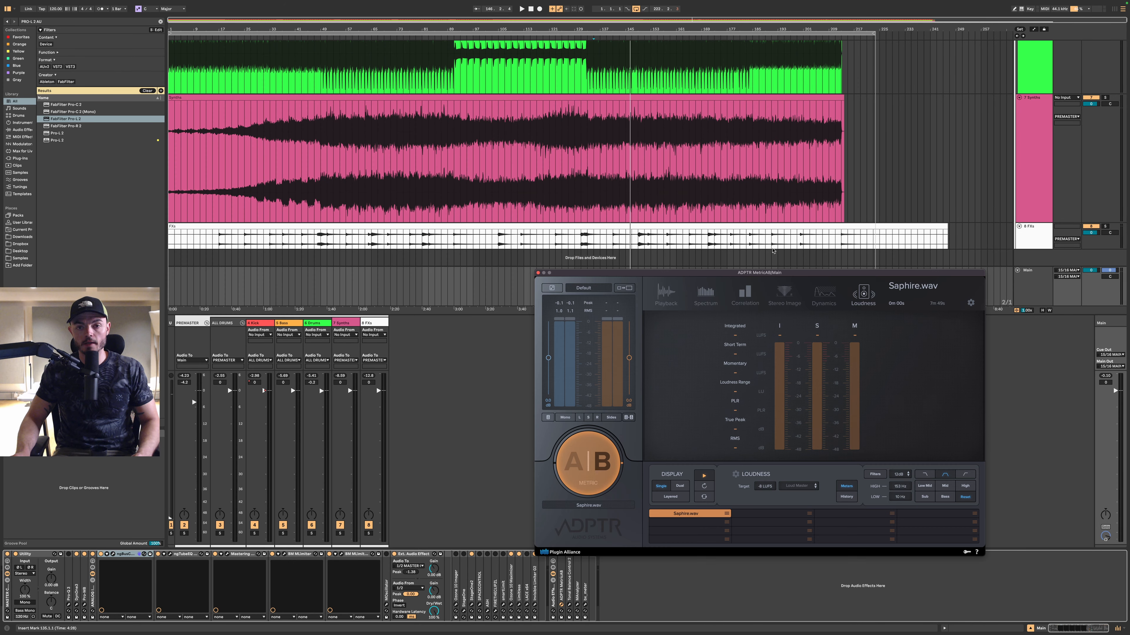
# - Compare the playing master with the Saphire.wav reference in MetricAB, cueing the reference to about 0:54
pyautogui.click(705, 515)
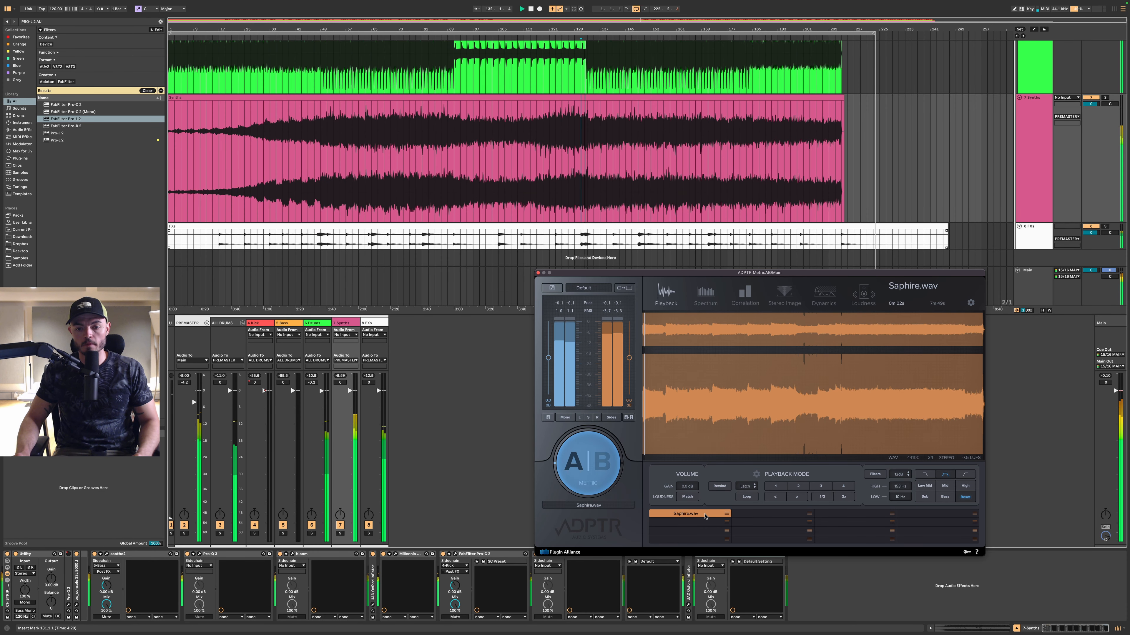
pyautogui.click(705, 515)
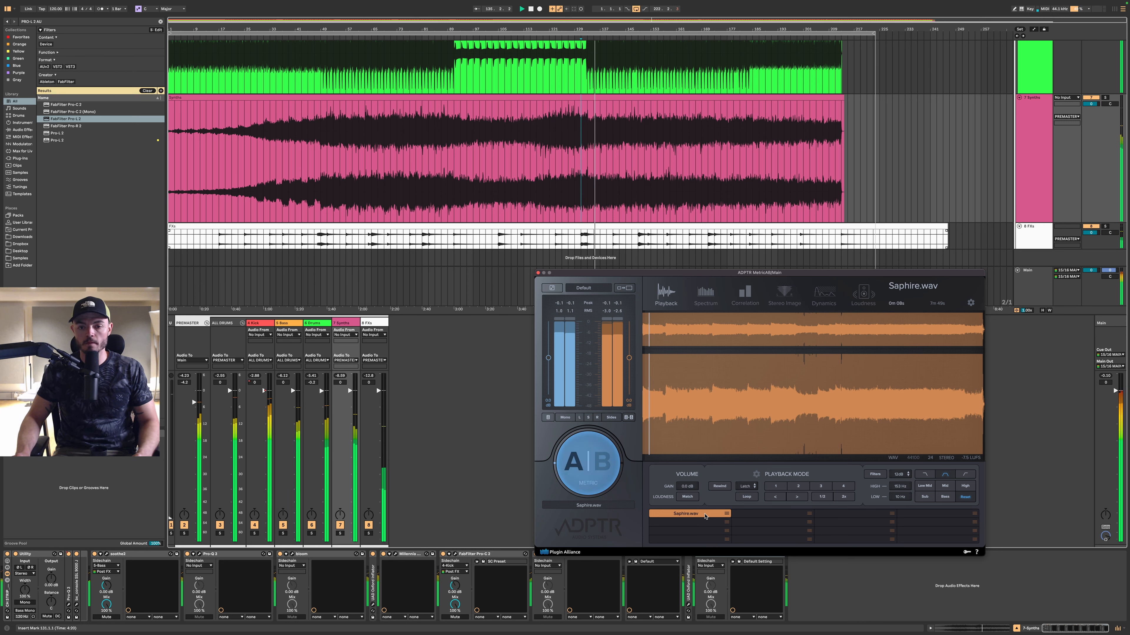
pyautogui.click(683, 382)
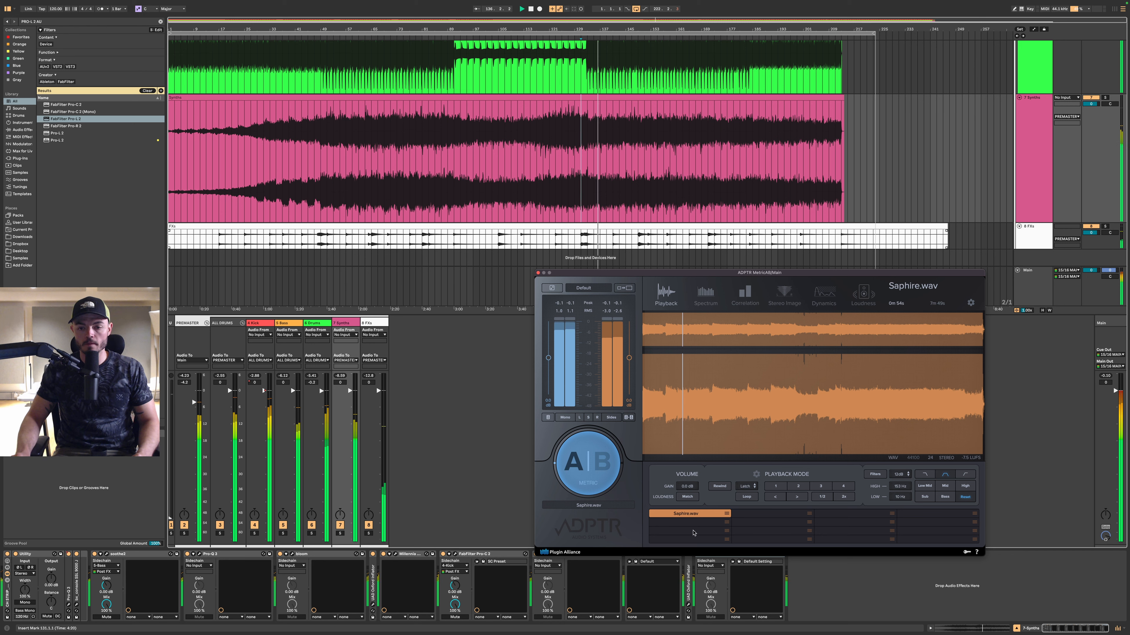
pyautogui.click(699, 515)
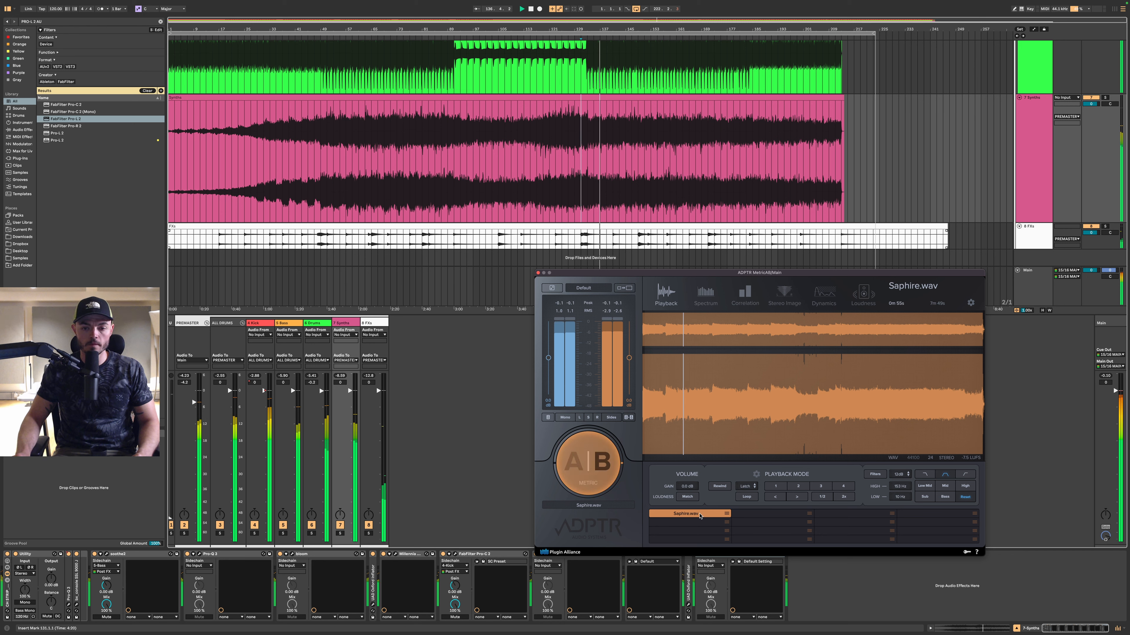
pyautogui.click(589, 467)
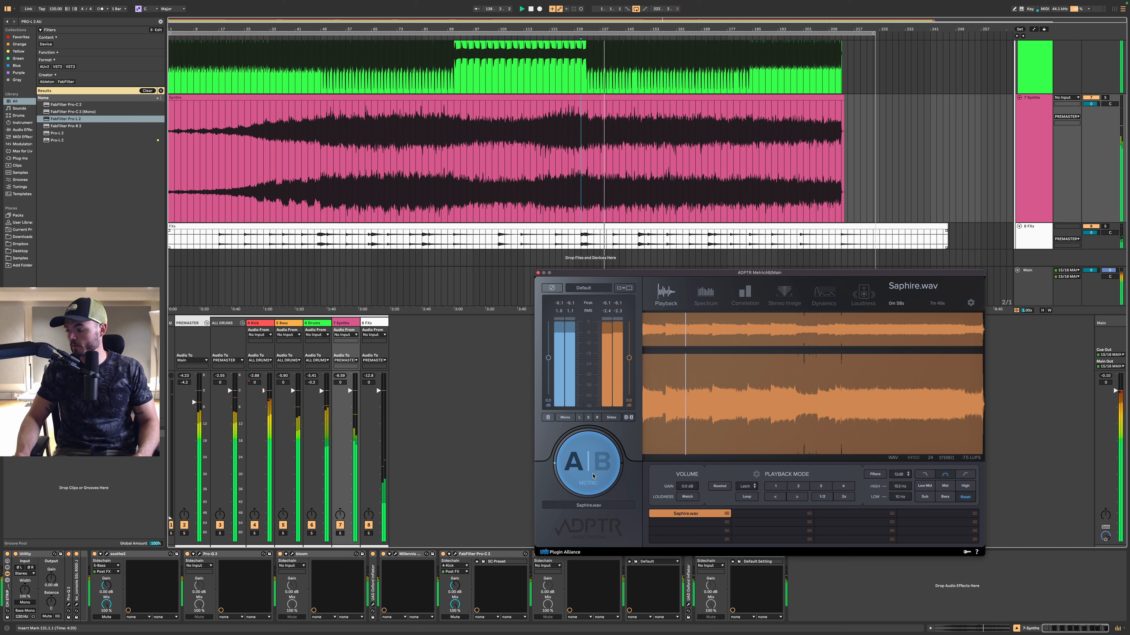
# - Cue the reference to about 3:13 and alternate repeatedly between it and the master
pyautogui.click(783, 389)
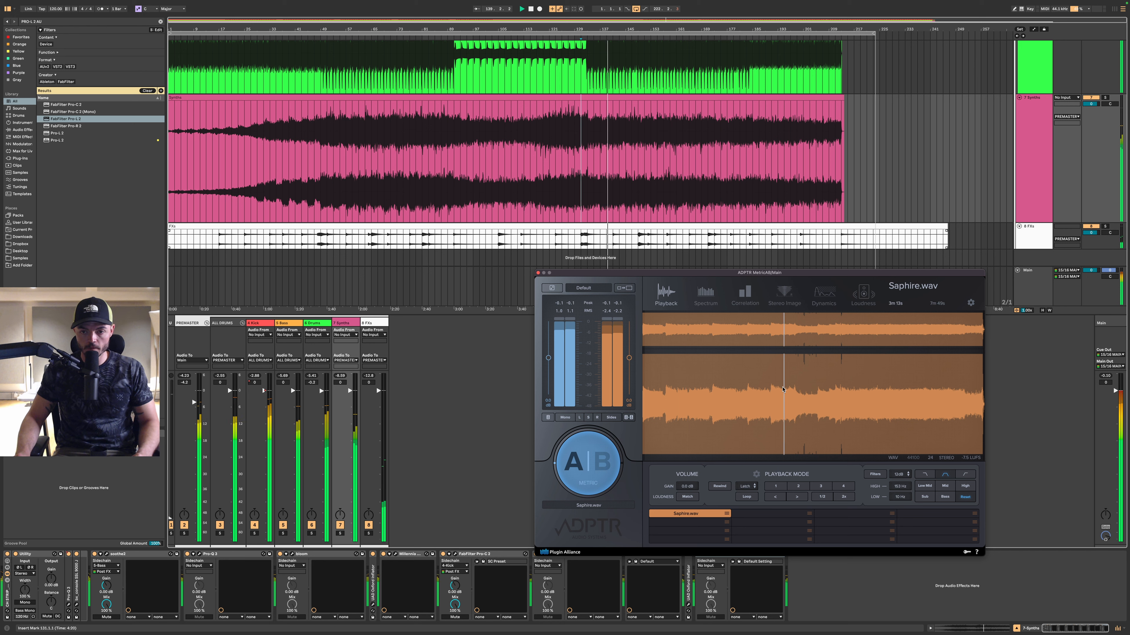
pyautogui.click(584, 476)
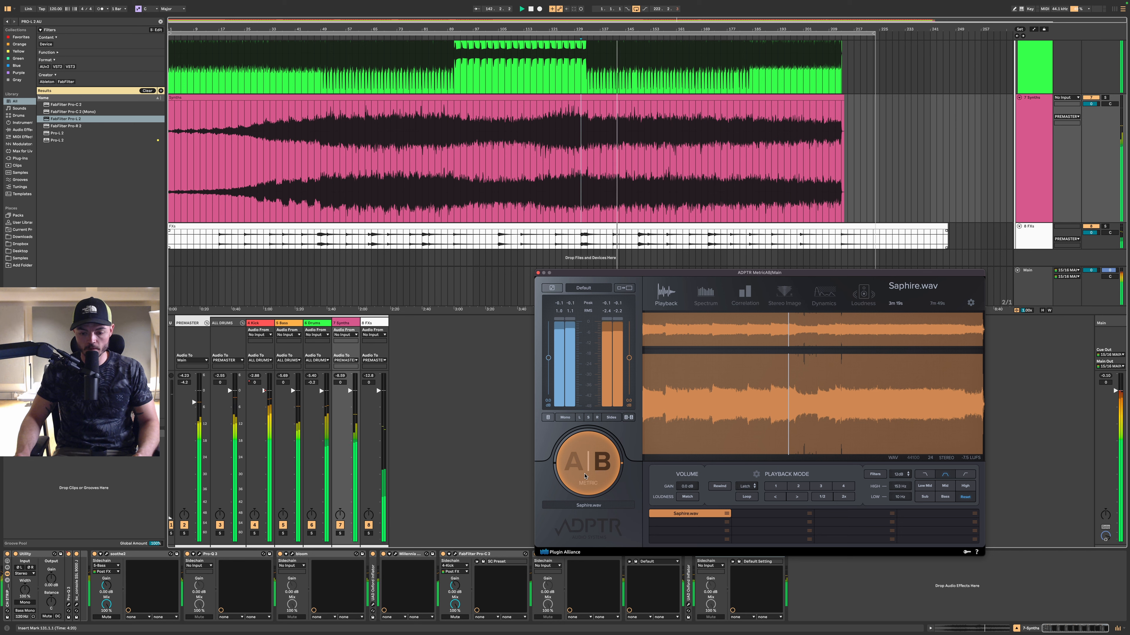
pyautogui.click(585, 476)
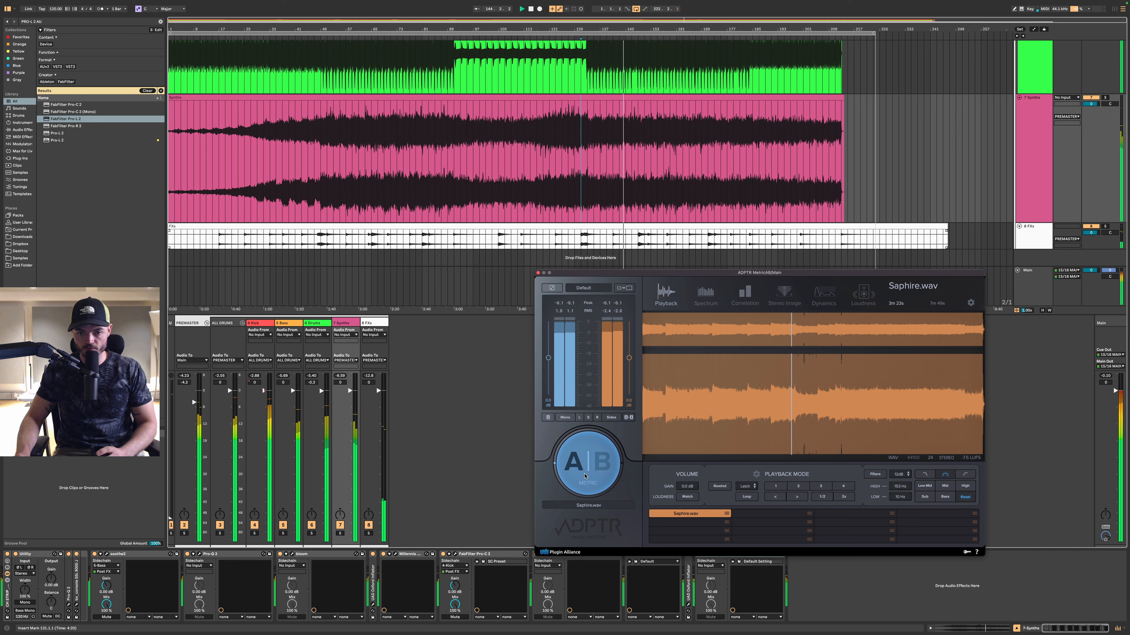
pyautogui.click(584, 476)
pyautogui.click(585, 476)
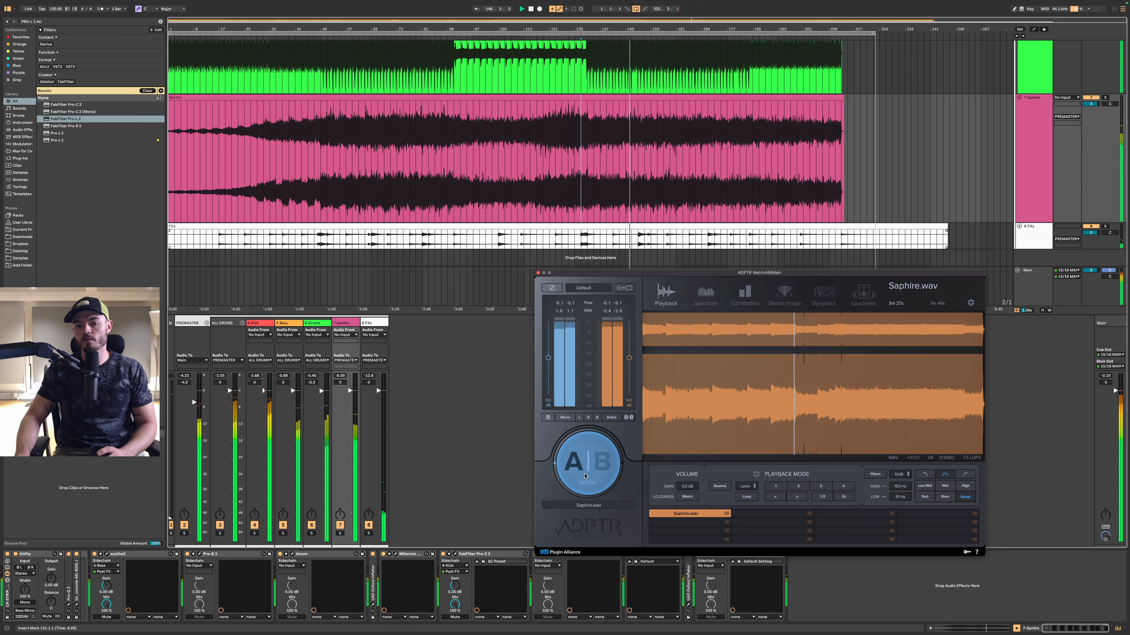
pyautogui.click(585, 476)
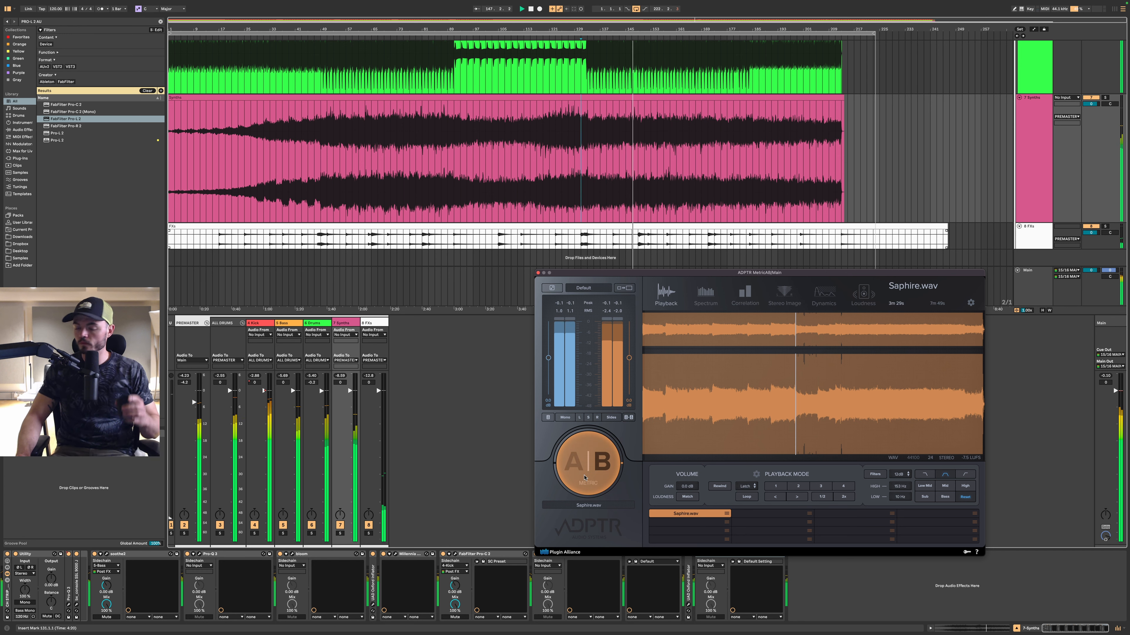
# - Compare the master with the reference again from about 4:52 in Saphire.wav, and stop playback
pyautogui.click(853, 437)
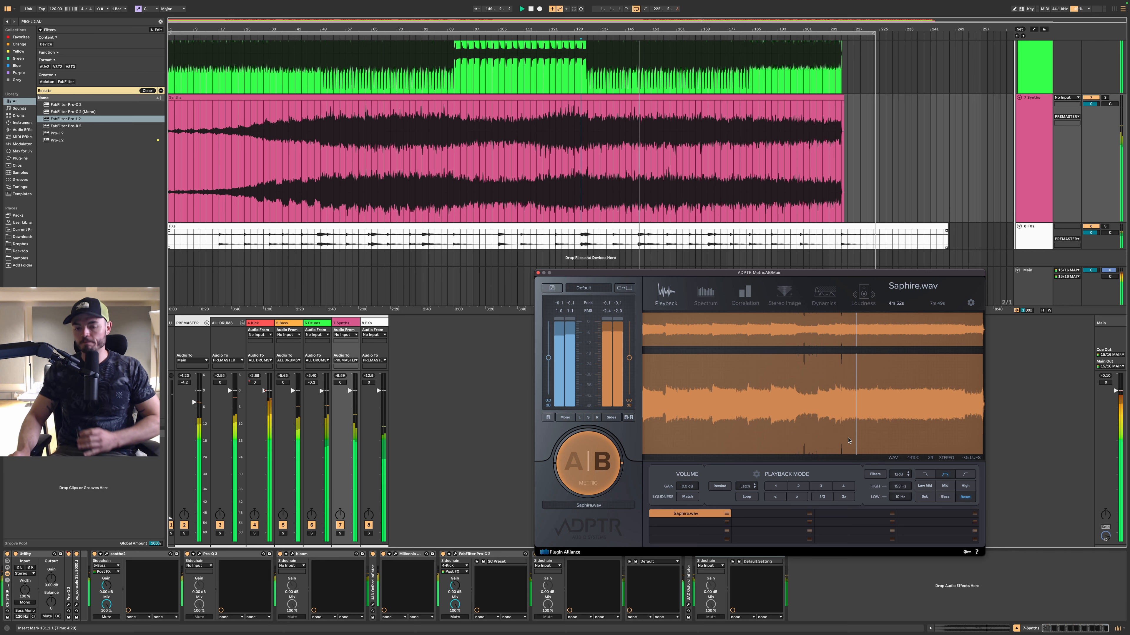
pyautogui.click(588, 471)
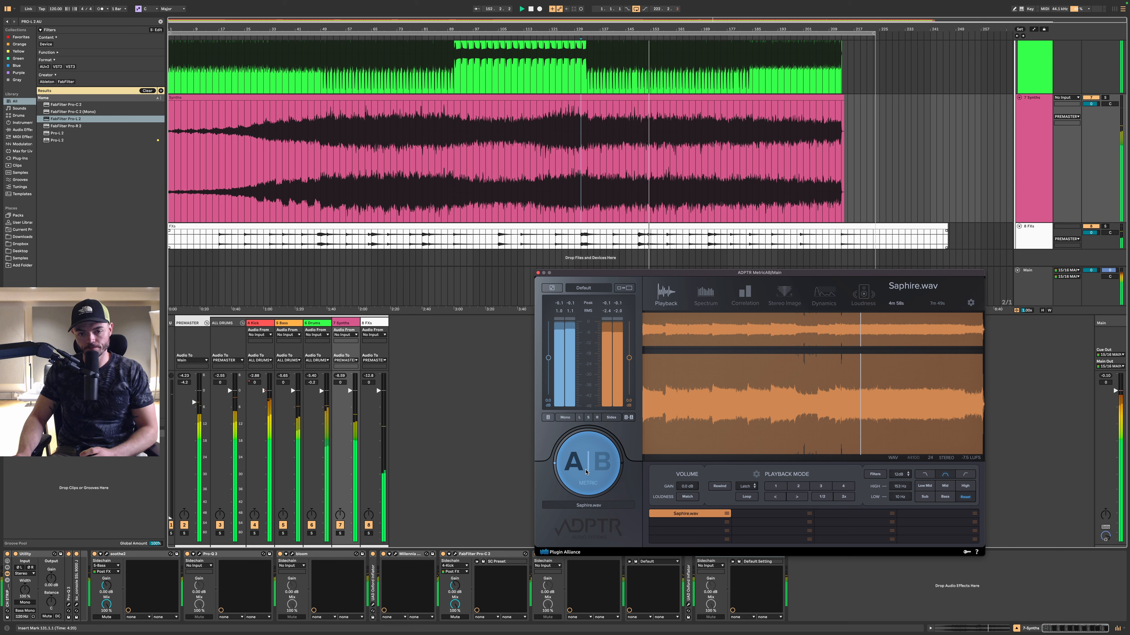
pyautogui.click(585, 473)
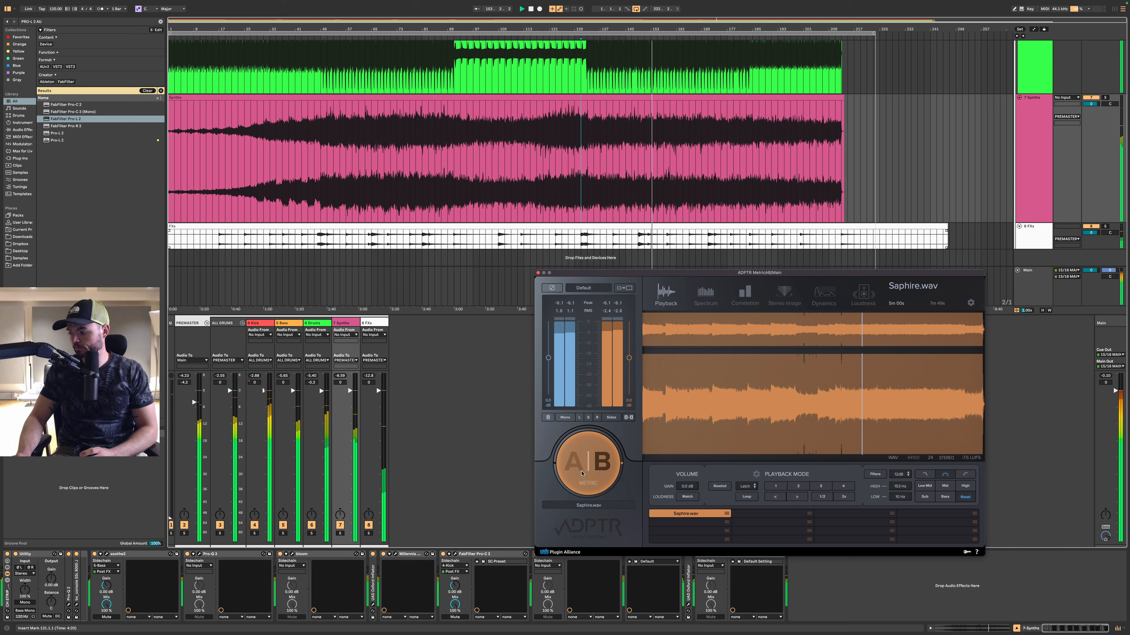
pyautogui.click(581, 473)
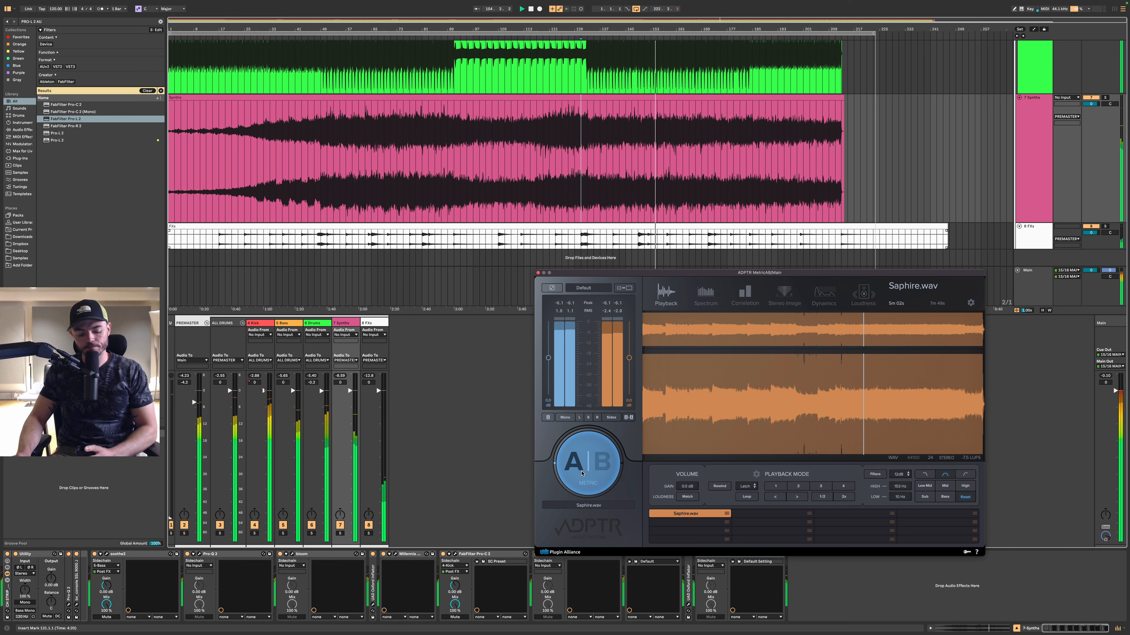
pyautogui.press('space')
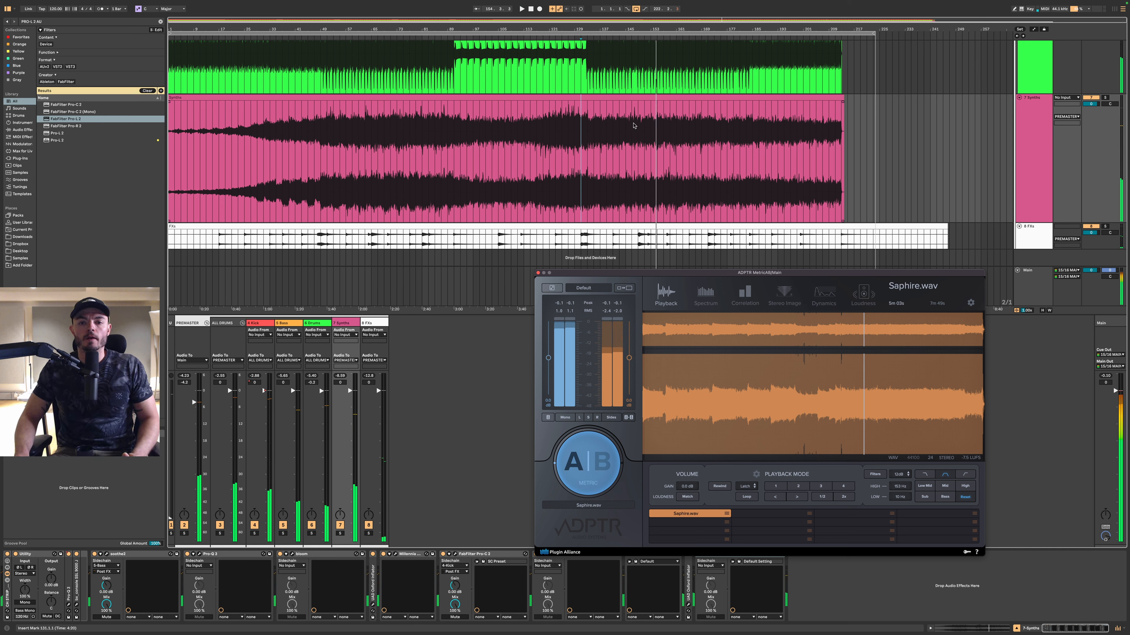
# - Examine the device chains on the Kick and Bass tracks
pyautogui.click(593, 129)
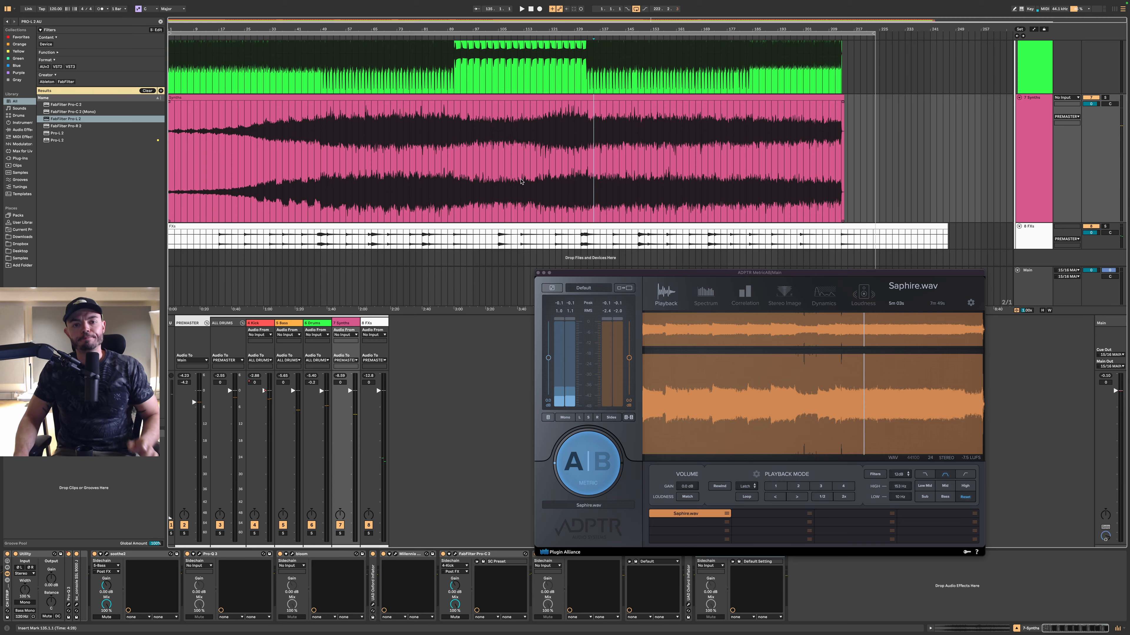
pyautogui.scroll(5, 521, 181)
pyautogui.click(1037, 134)
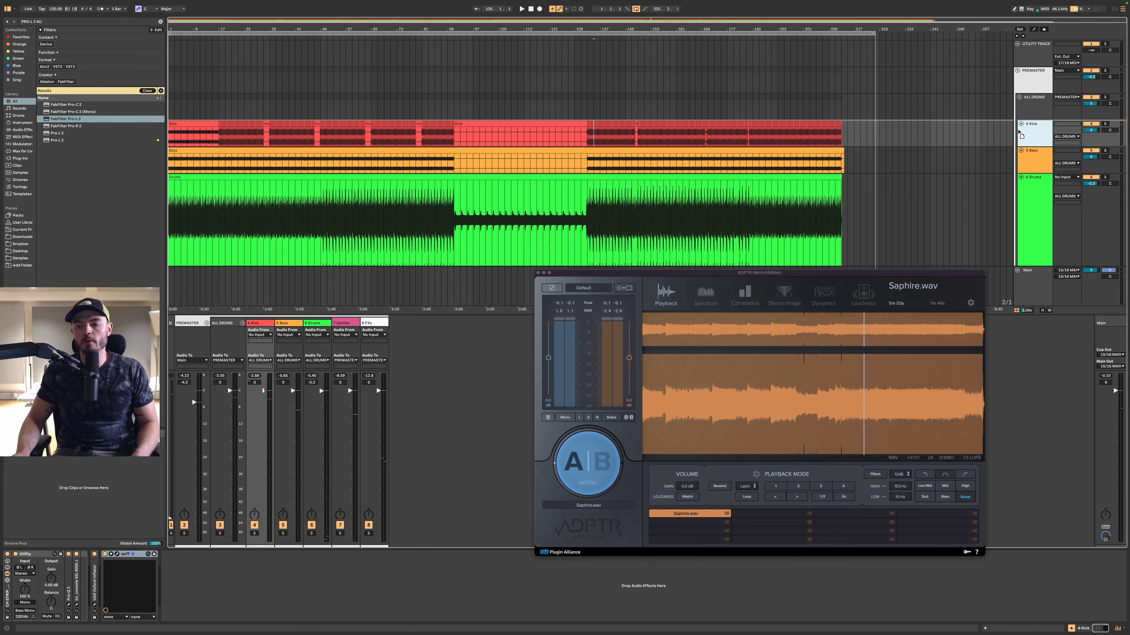
pyautogui.click(1032, 157)
pyautogui.scroll(2, 622, 169)
pyautogui.scroll(-1, 621, 169)
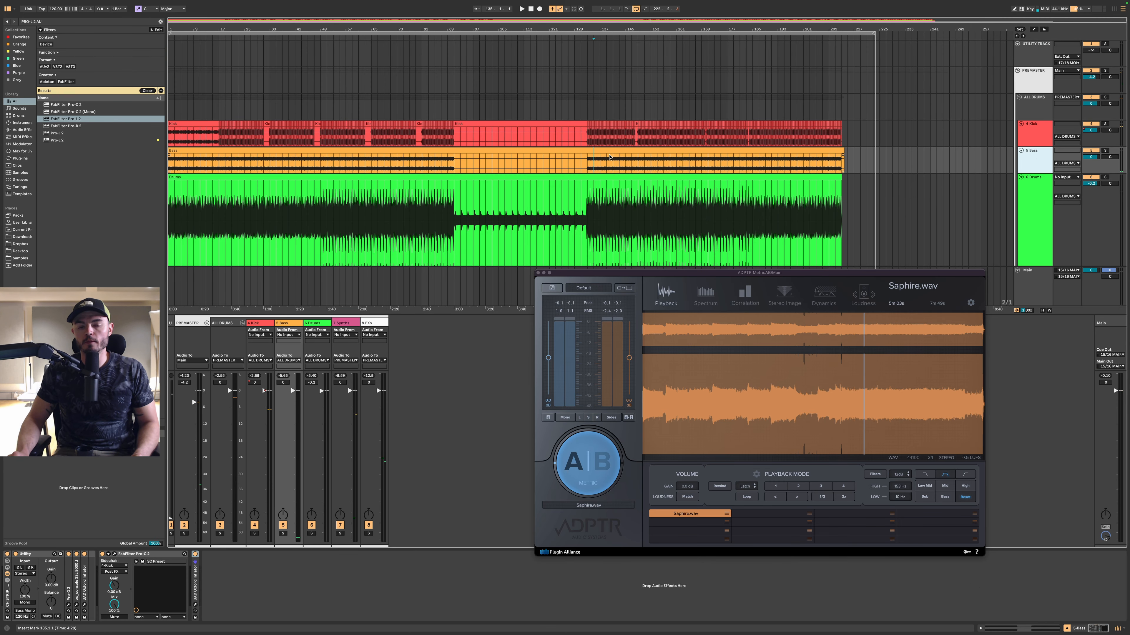
# - Play from about bar 35, raise band 1 of Limitless on Main to about 1.3 dB, and close the Limitless and MetricAB windows
pyautogui.click(244, 107)
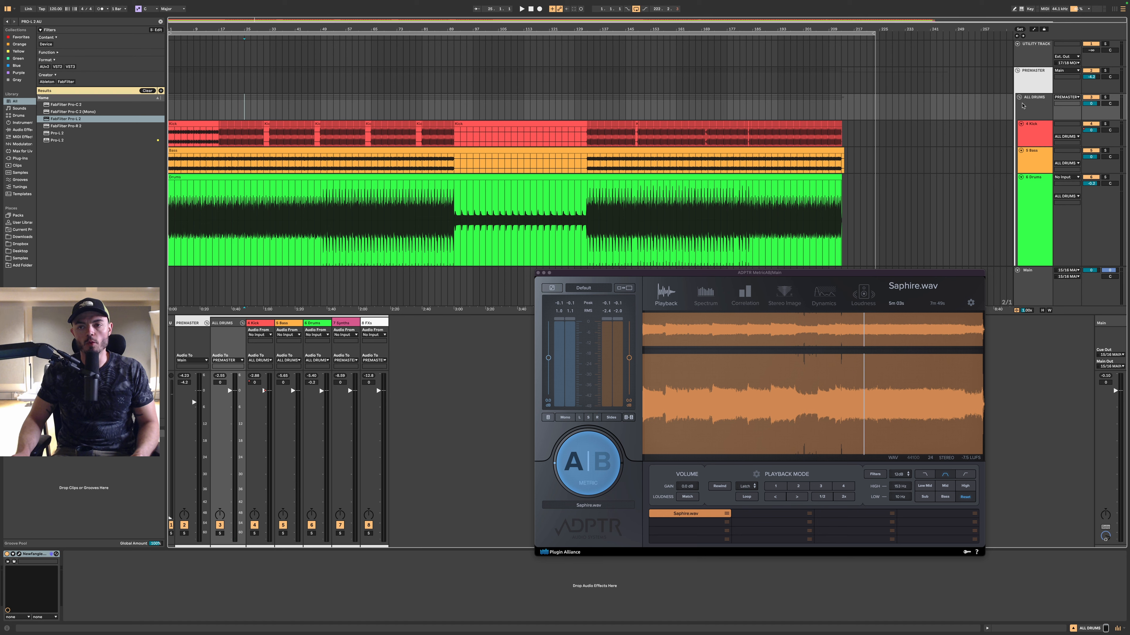
pyautogui.click(1022, 105)
pyautogui.click(1039, 293)
pyautogui.press('space')
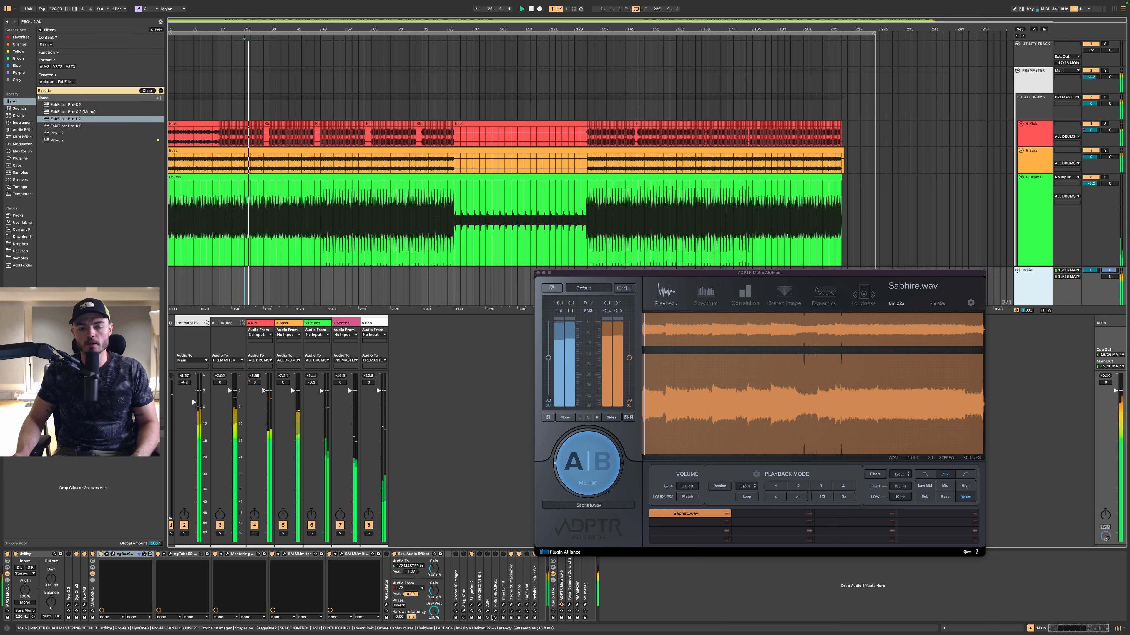
pyautogui.click(518, 605)
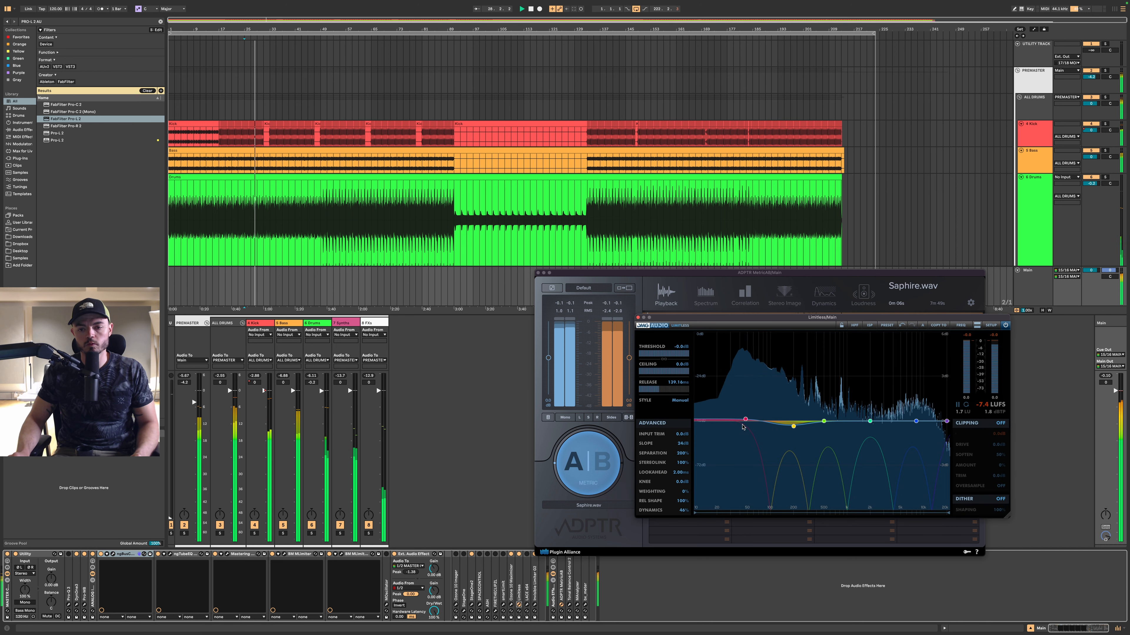
pyautogui.moveTo(743, 419)
pyautogui.mouseDown()
pyautogui.moveTo(735, 393)
pyautogui.moveTo(741, 403)
pyautogui.mouseUp()
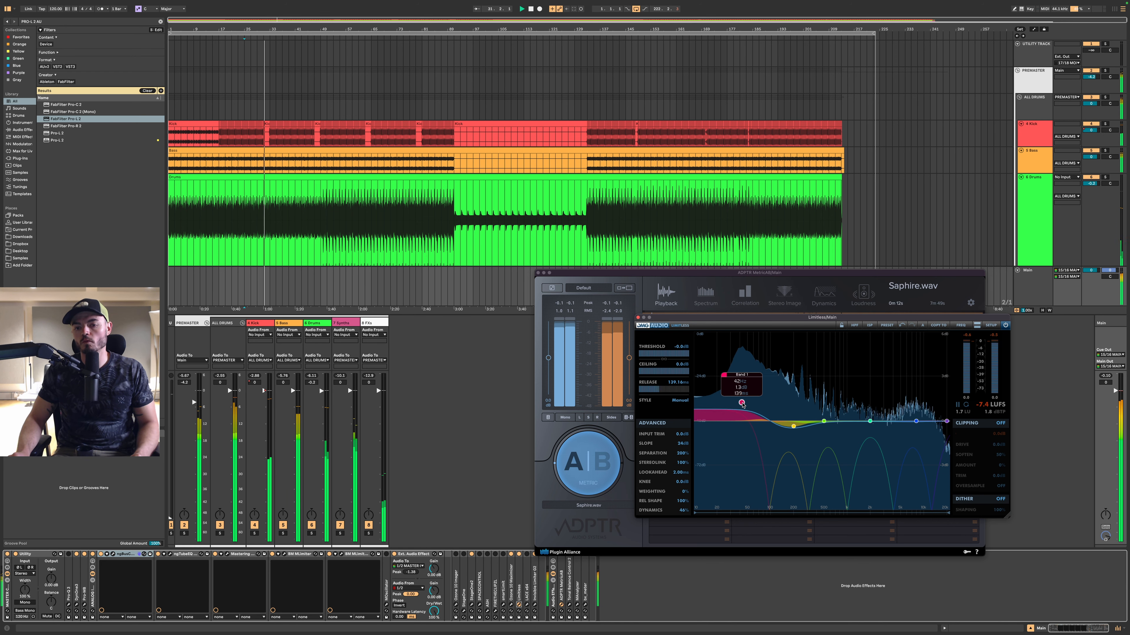
pyautogui.click(638, 317)
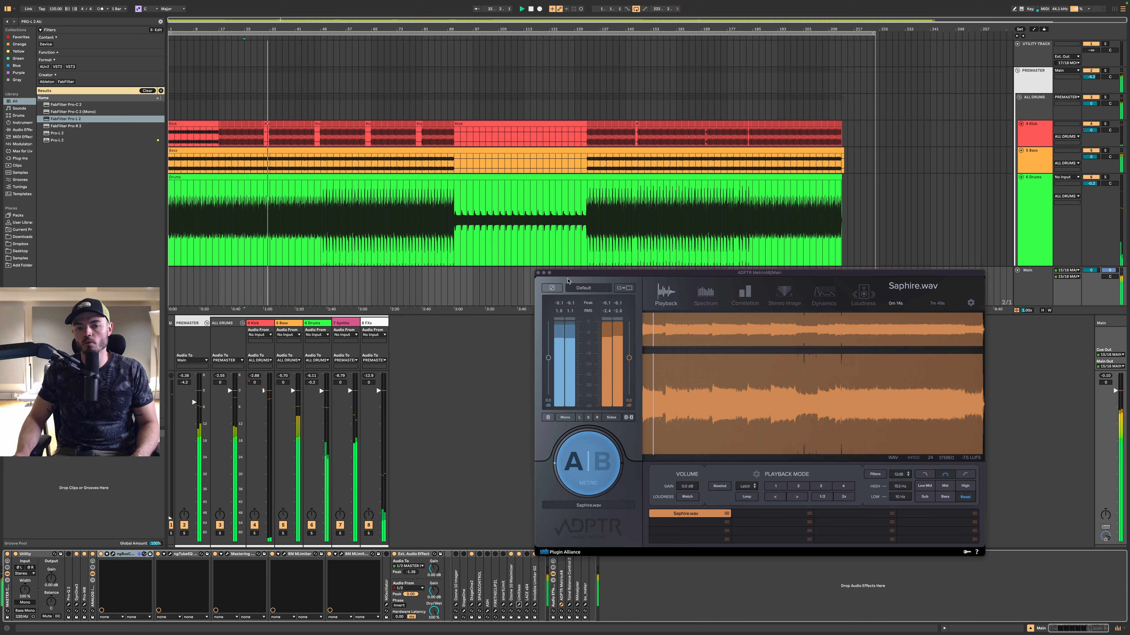
pyautogui.click(538, 273)
pyautogui.press('space')
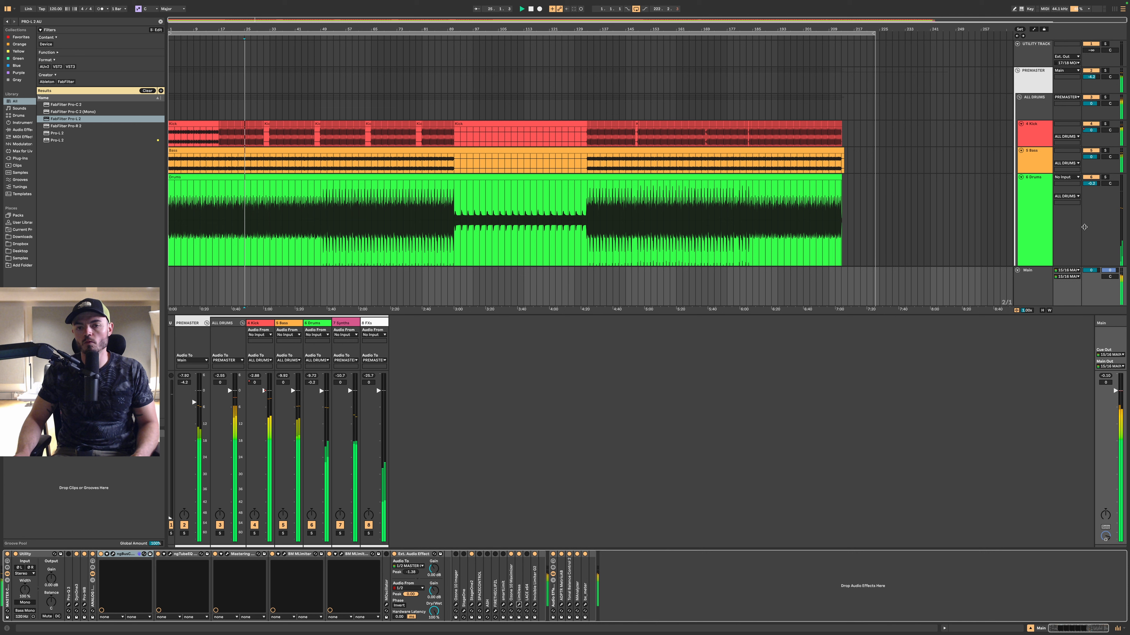
# - Boost the low shelf slightly and shift it higher in frequency in the Main track's ngTubeEQ while the section plays
pyautogui.click(1027, 290)
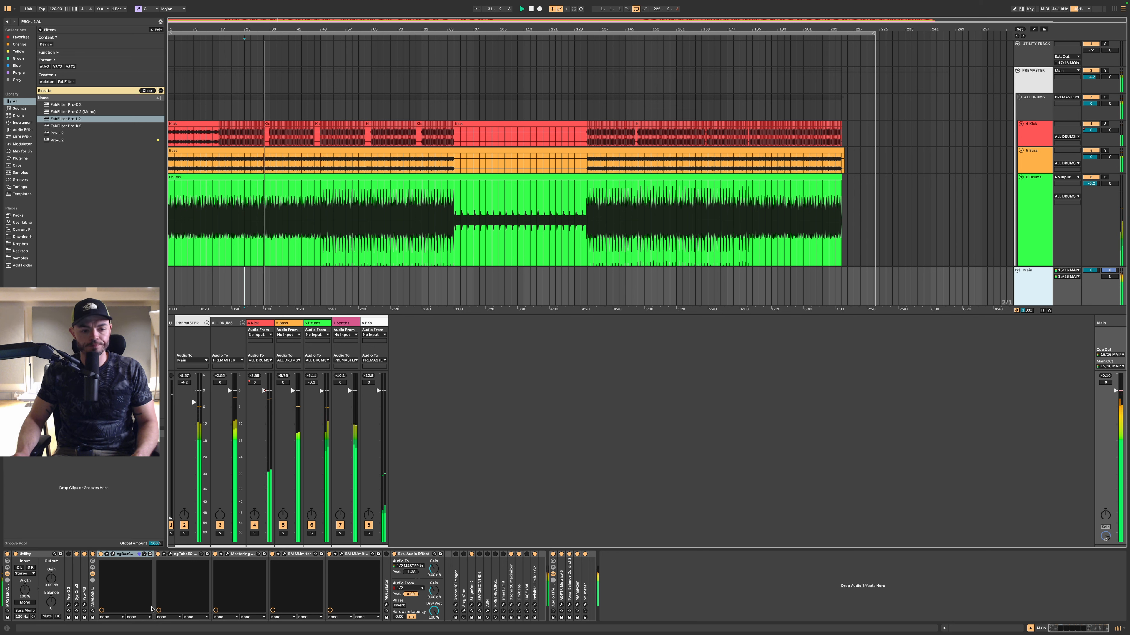
pyautogui.click(170, 555)
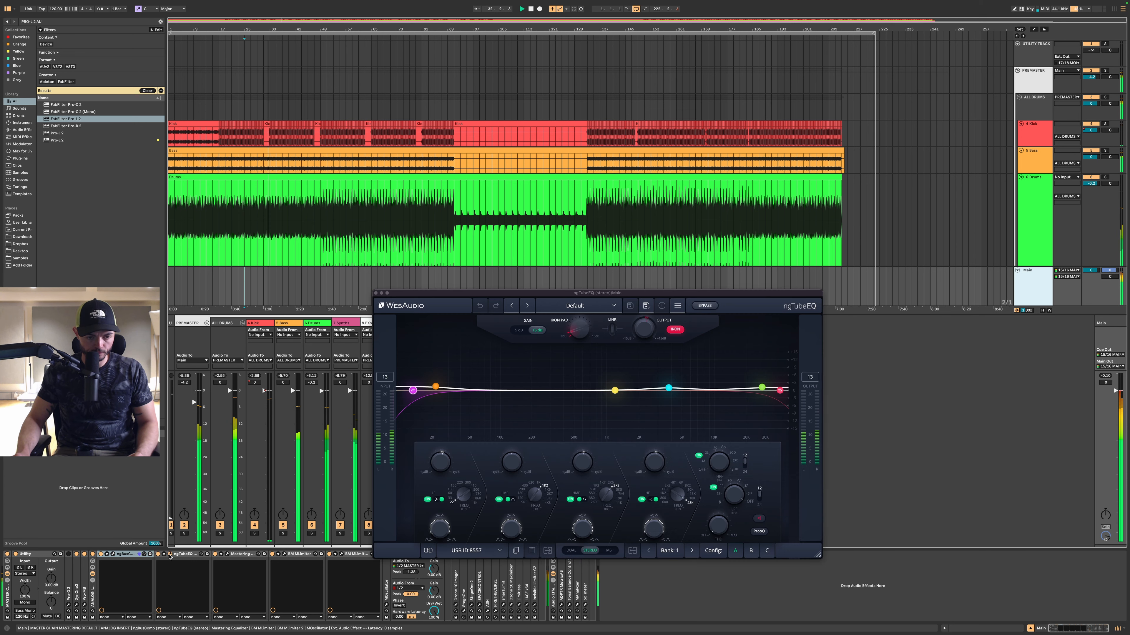
pyautogui.press('space')
pyautogui.press('space')
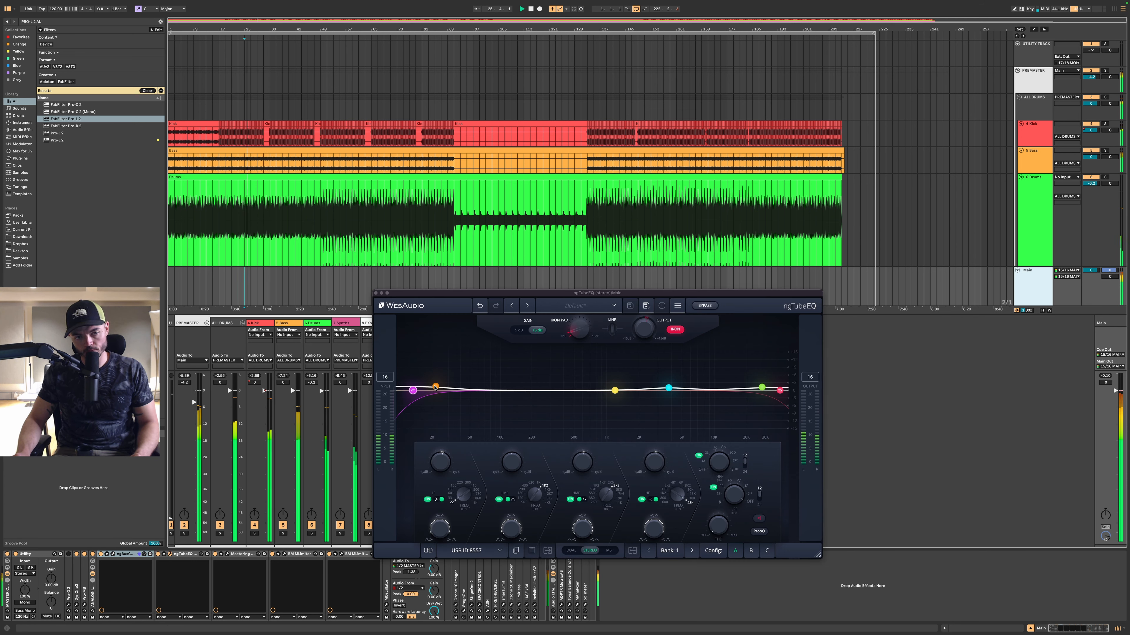
pyautogui.moveTo(435, 386)
pyautogui.mouseDown()
pyautogui.moveTo(466, 385)
pyautogui.moveTo(433, 386)
pyautogui.moveTo(451, 383)
pyautogui.mouseUp()
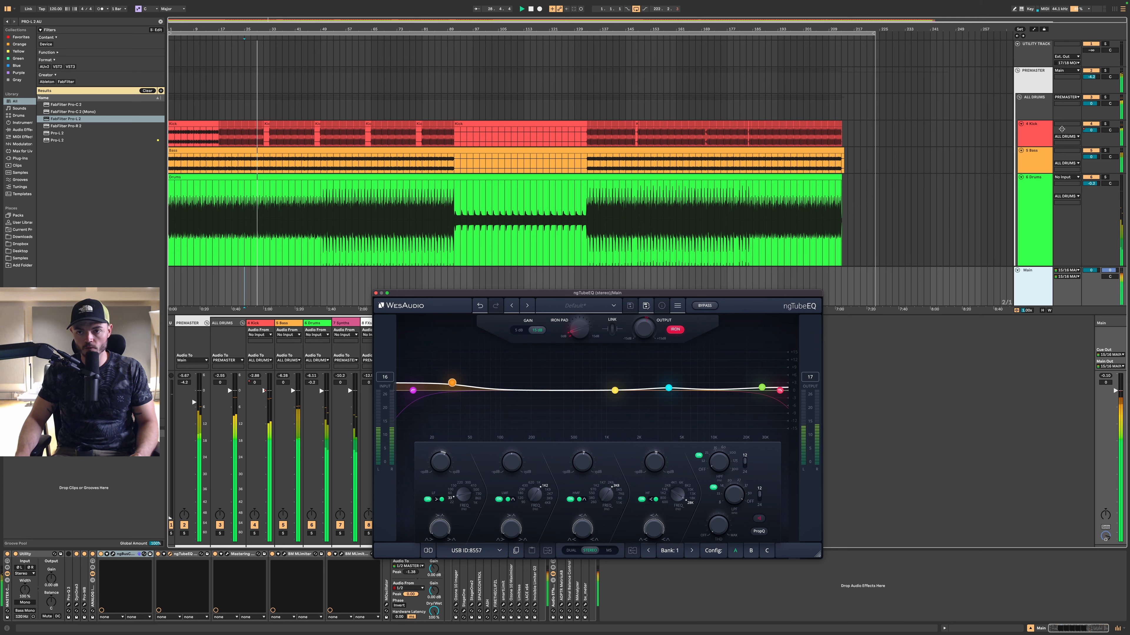
# - Group the Kick and Bass tracks, name the group KB, and restart playback
pyautogui.click(1043, 111)
pyautogui.click(1039, 136)
pyautogui.click(1034, 106)
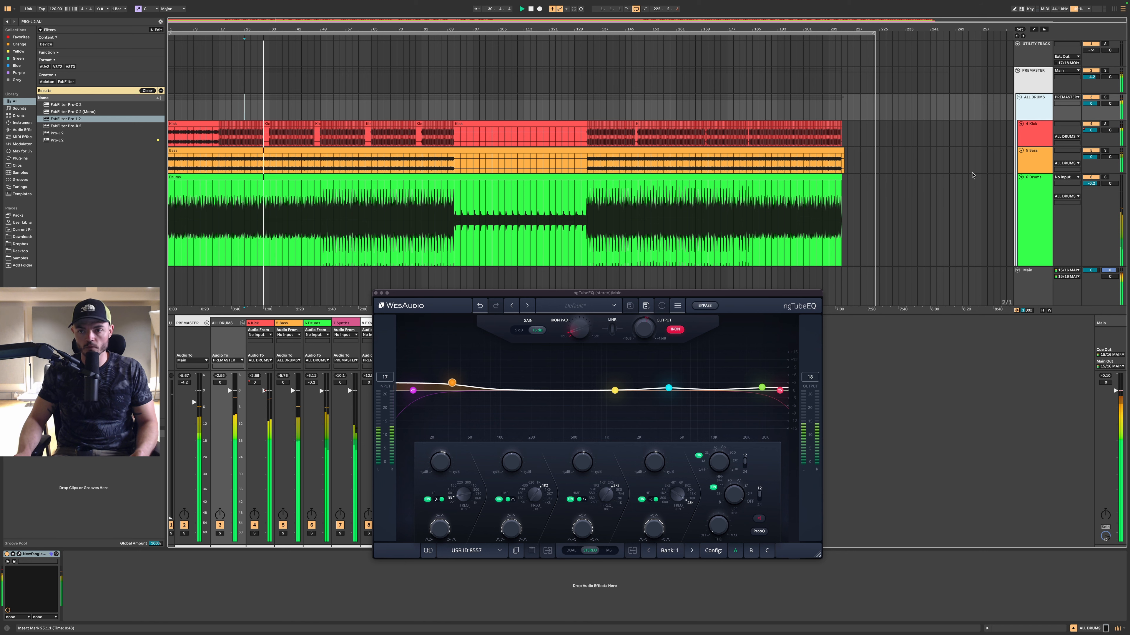
pyautogui.click(1034, 133)
pyautogui.keyDown('shift'); pyautogui.click(1034, 167); pyautogui.keyUp('shift')
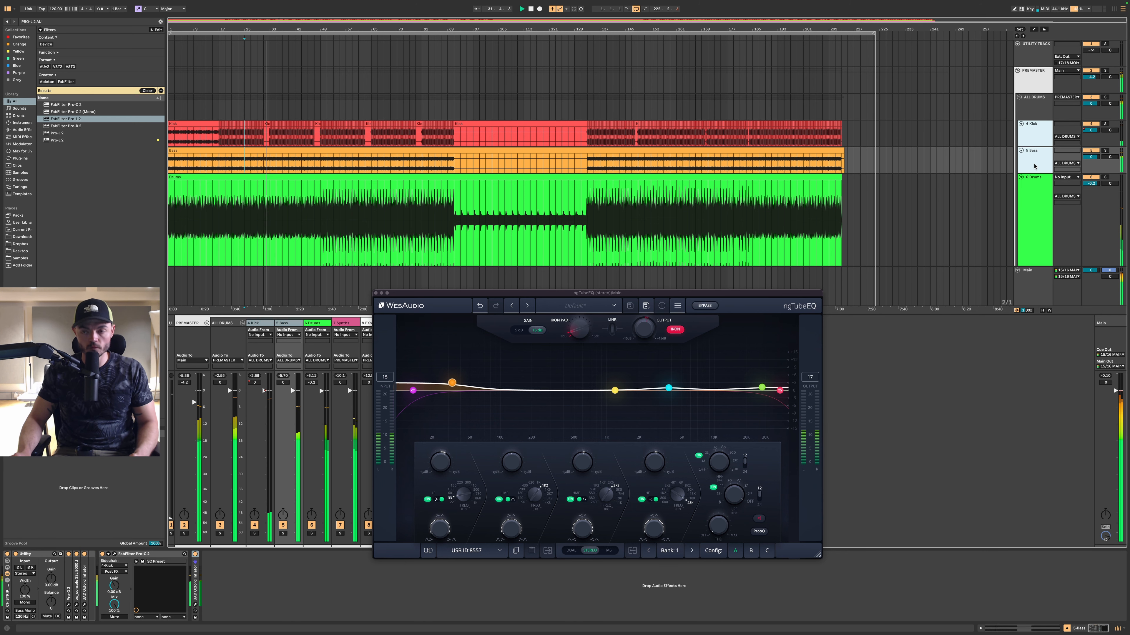
pyautogui.press('super+g')
pyautogui.click(1032, 136)
pyautogui.press('super+r')
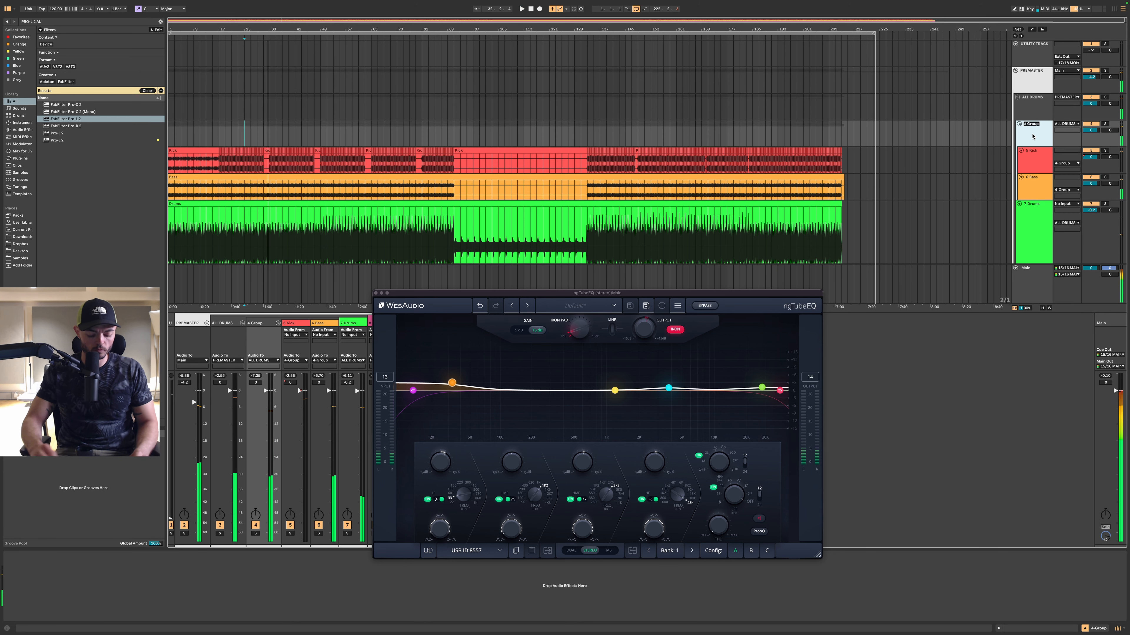
pyautogui.write('KB')
pyautogui.press('Return')
pyautogui.press('space')
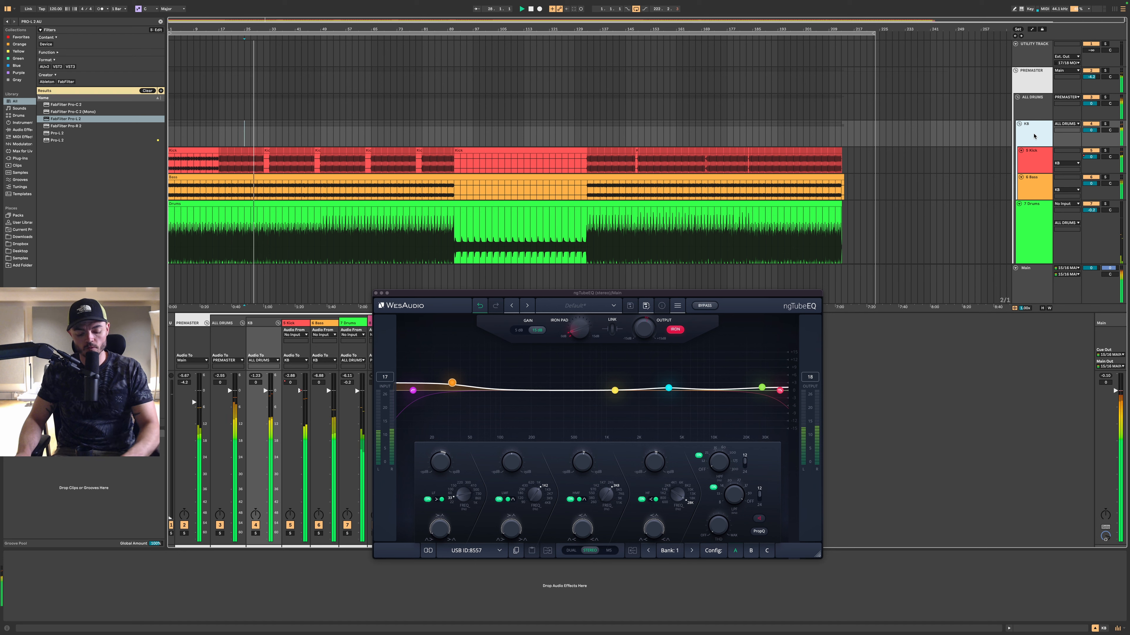
# - Insert FabFilter Pro-MB on the KB group, add a low-frequency band, and raise its threshold
pyautogui.press('super+f')
pyautogui.write('Pro-MB')
pyautogui.press('Return')
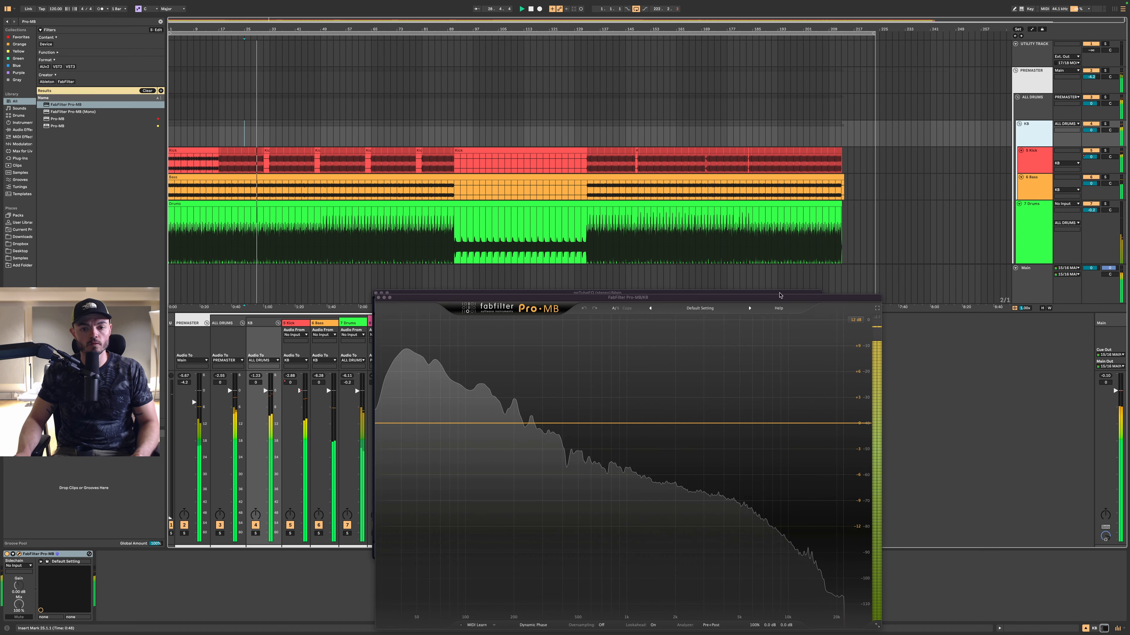
pyautogui.click(421, 429)
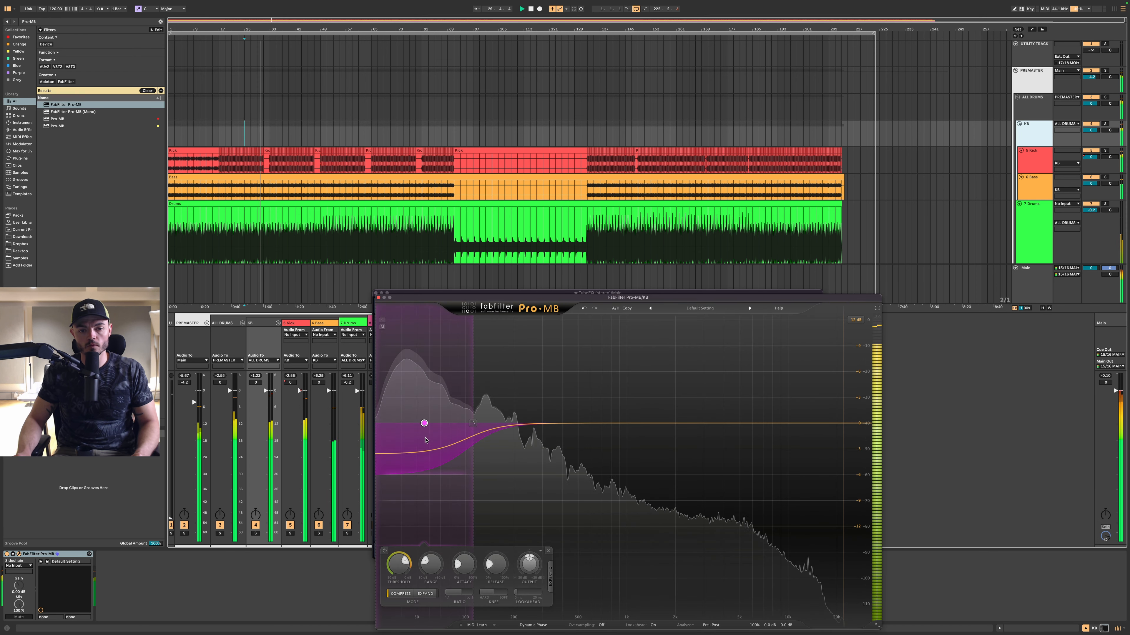
pyautogui.scroll(5, 399, 568)
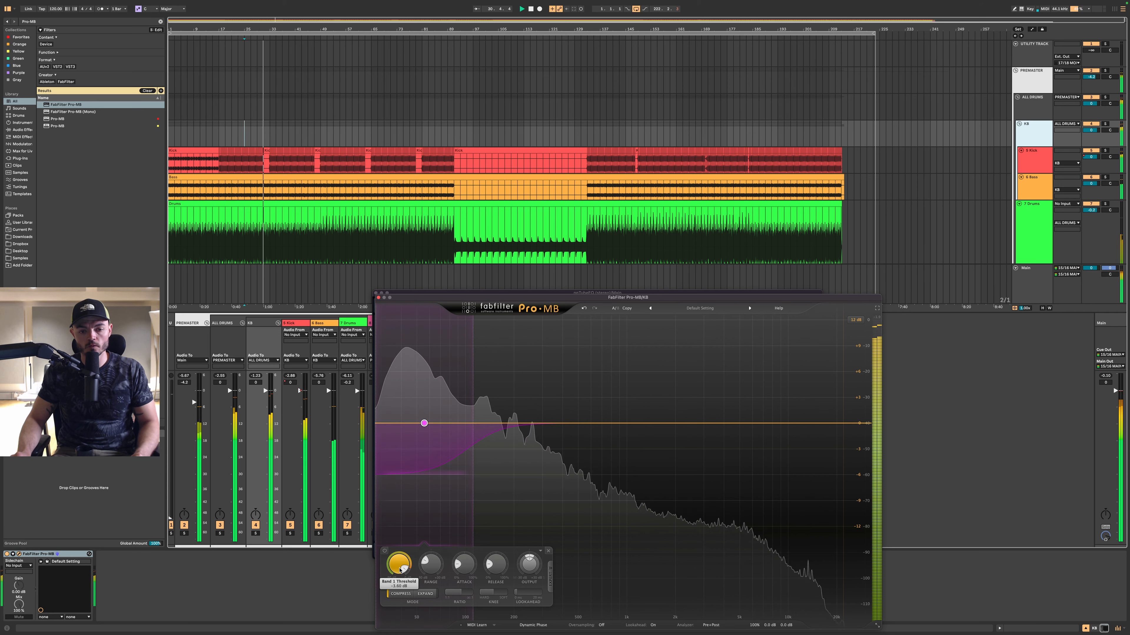
pyautogui.moveTo(400, 574); pyautogui.dragTo(398, 579)
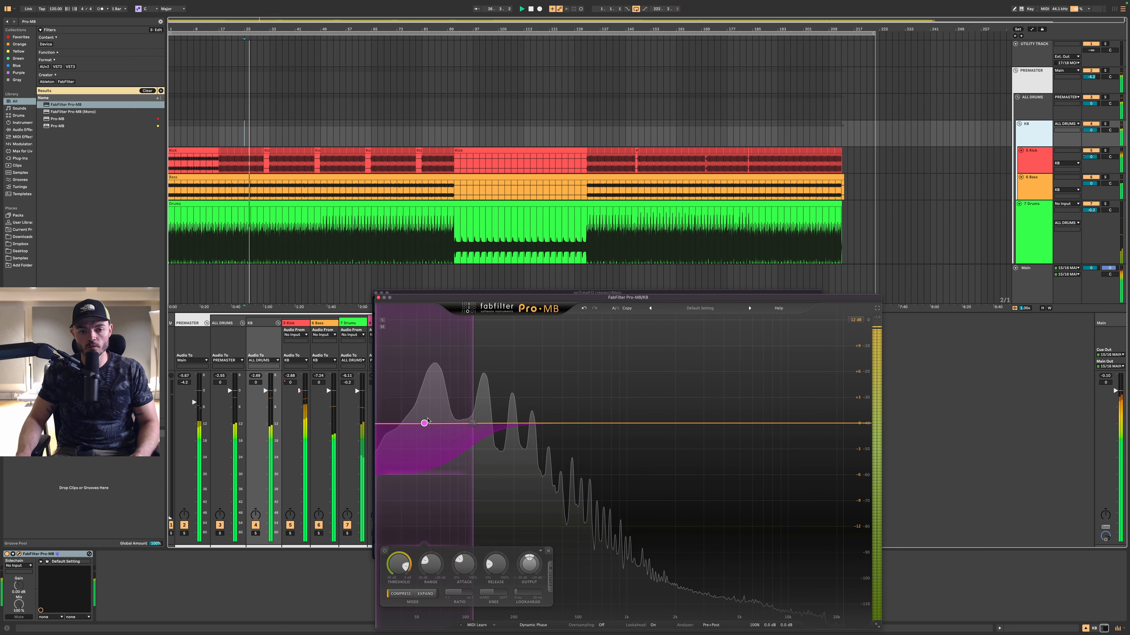
# - Raise Pro-MB band 1 to about 1.5 dB, lower its upper crossover, restart playback, and close the Pro-MB and ngTubeEQ windows
pyautogui.scroll(1, 424, 417)
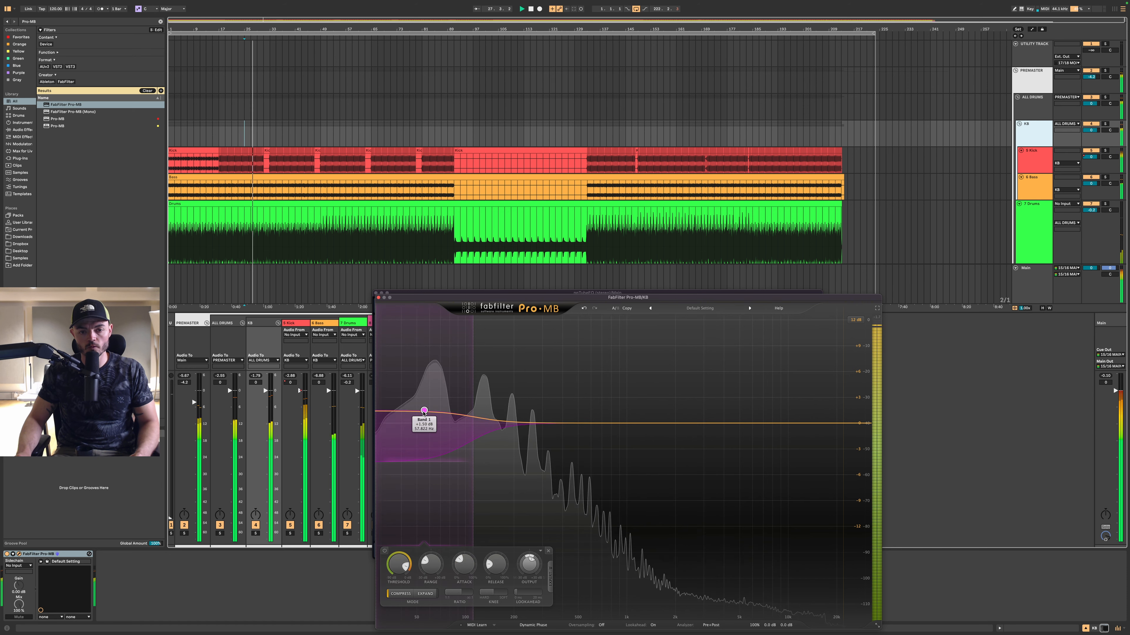
pyautogui.moveTo(472, 416); pyautogui.dragTo(409, 412)
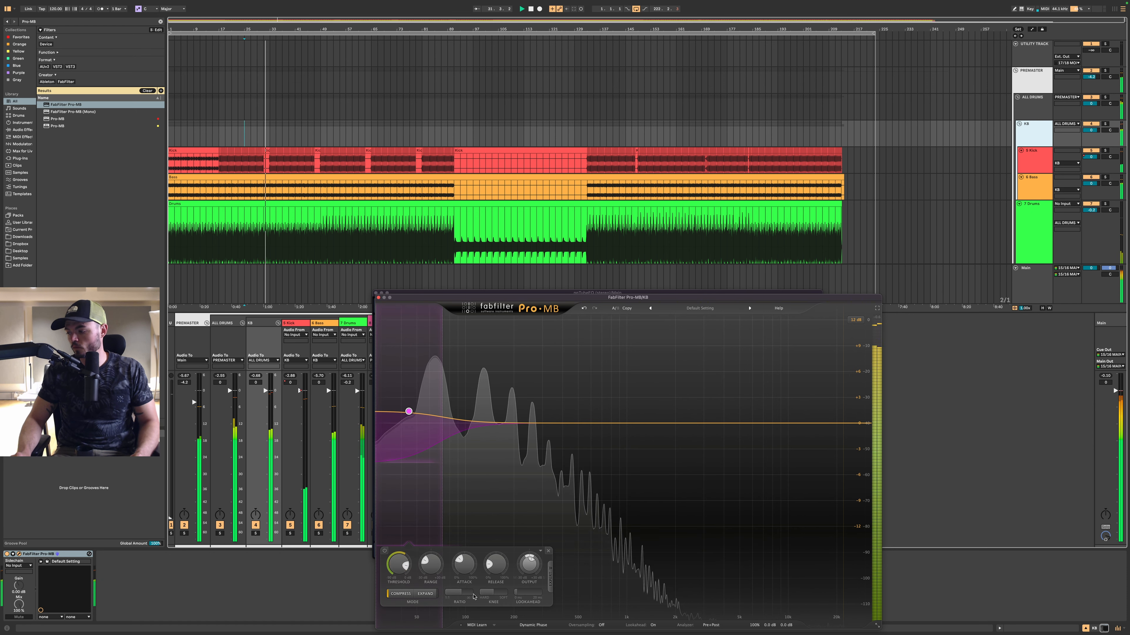
pyautogui.press('space')
pyautogui.press('space')
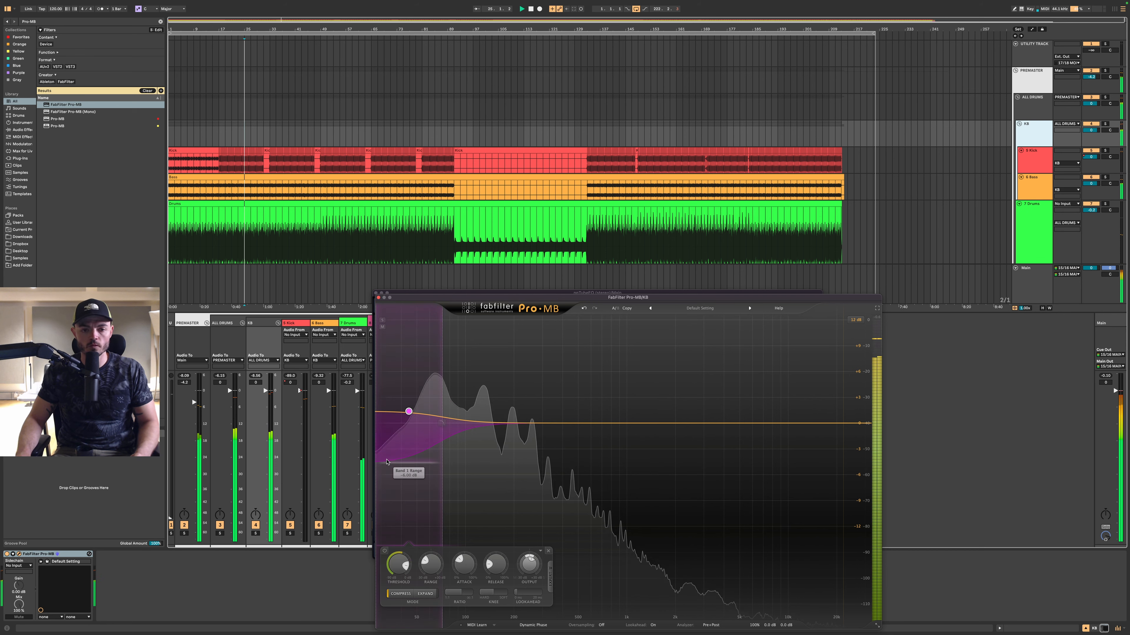
pyautogui.click(378, 297)
pyautogui.click(376, 293)
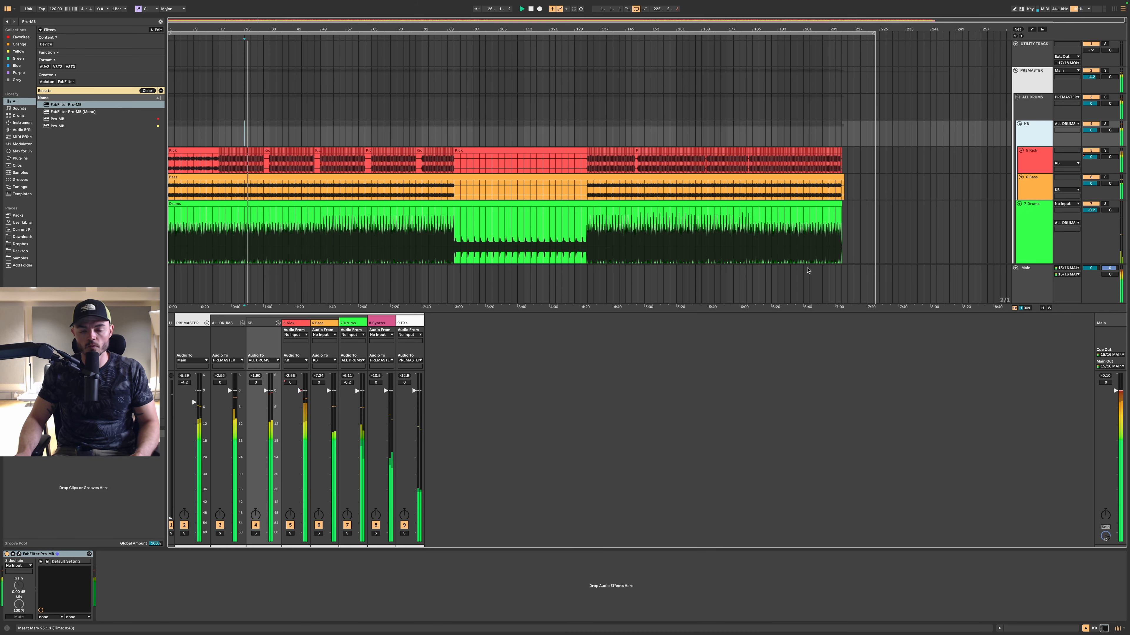
# - Open MetricAB on the Main track and compare the master with Saphire.wav from about 0:54
pyautogui.scroll(-2, 1038, 238)
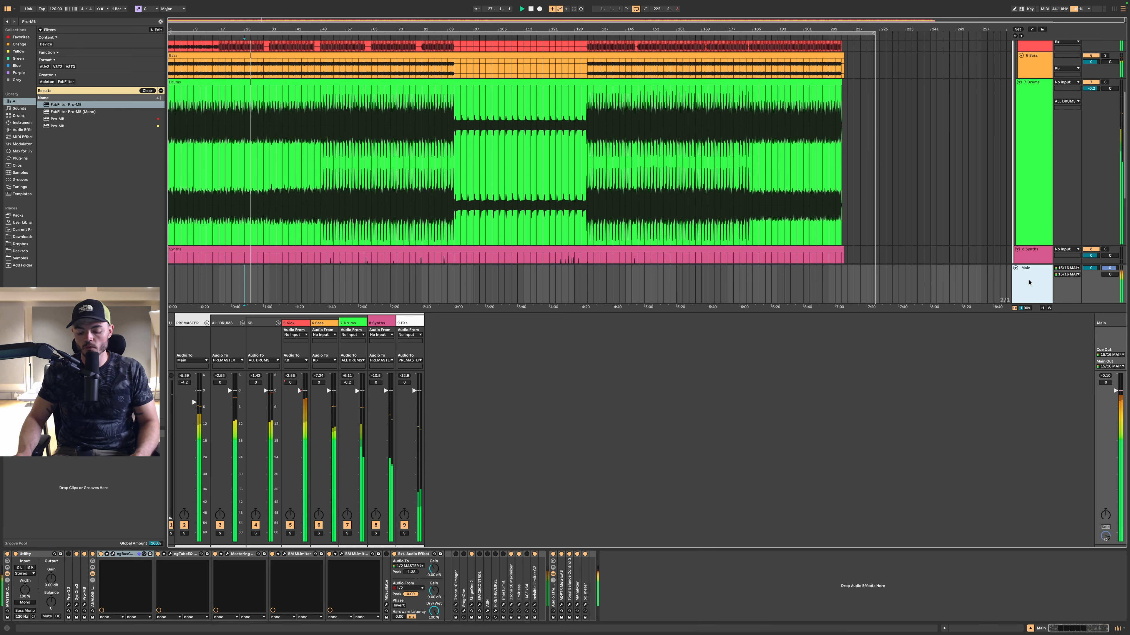
pyautogui.press('alt+super+p')
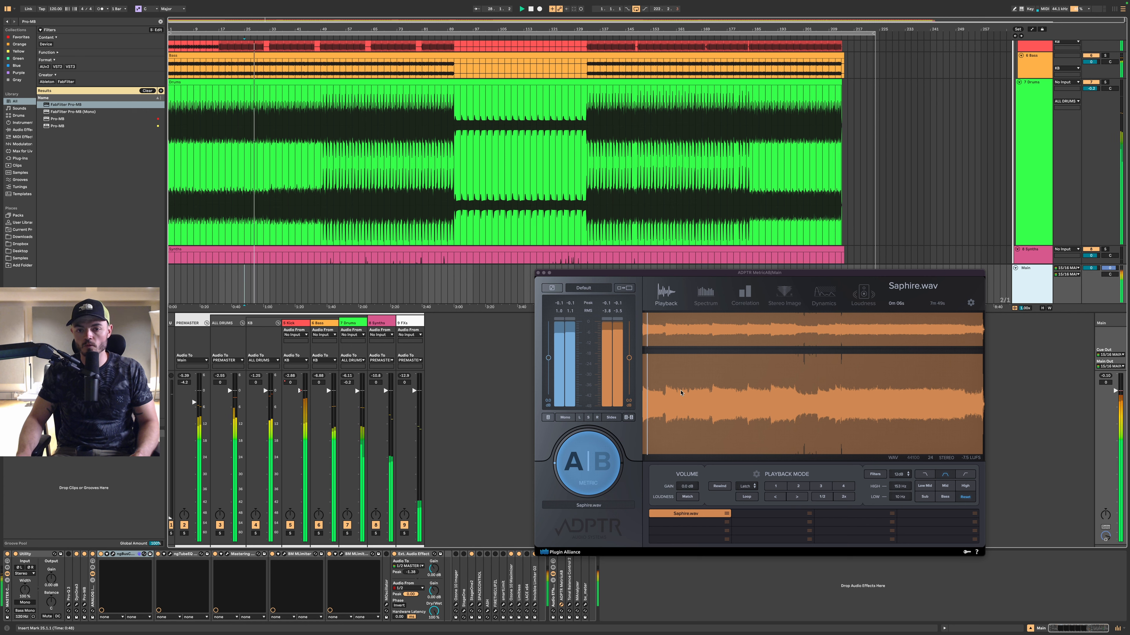
pyautogui.click(682, 393)
pyautogui.click(596, 479)
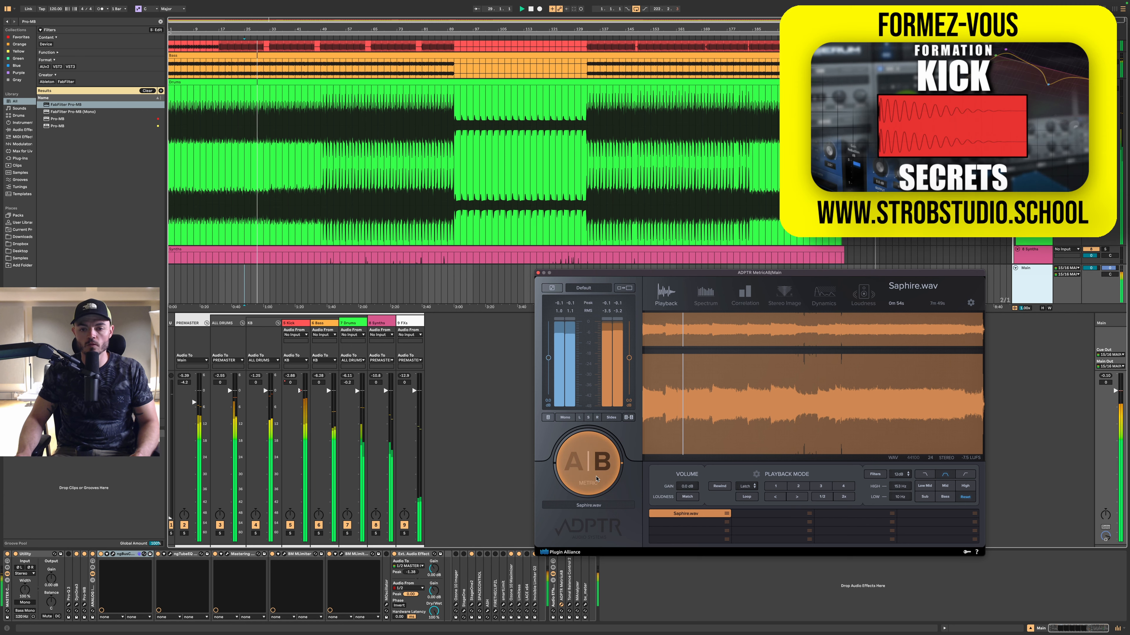
pyautogui.click(596, 479)
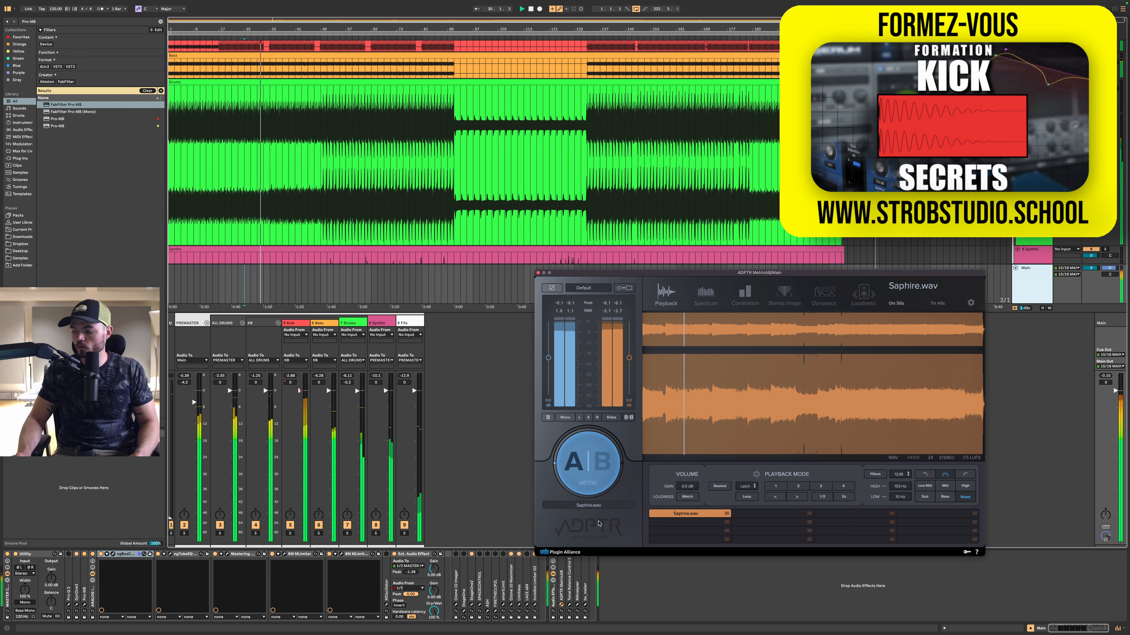
pyautogui.click(598, 475)
pyautogui.click(598, 475)
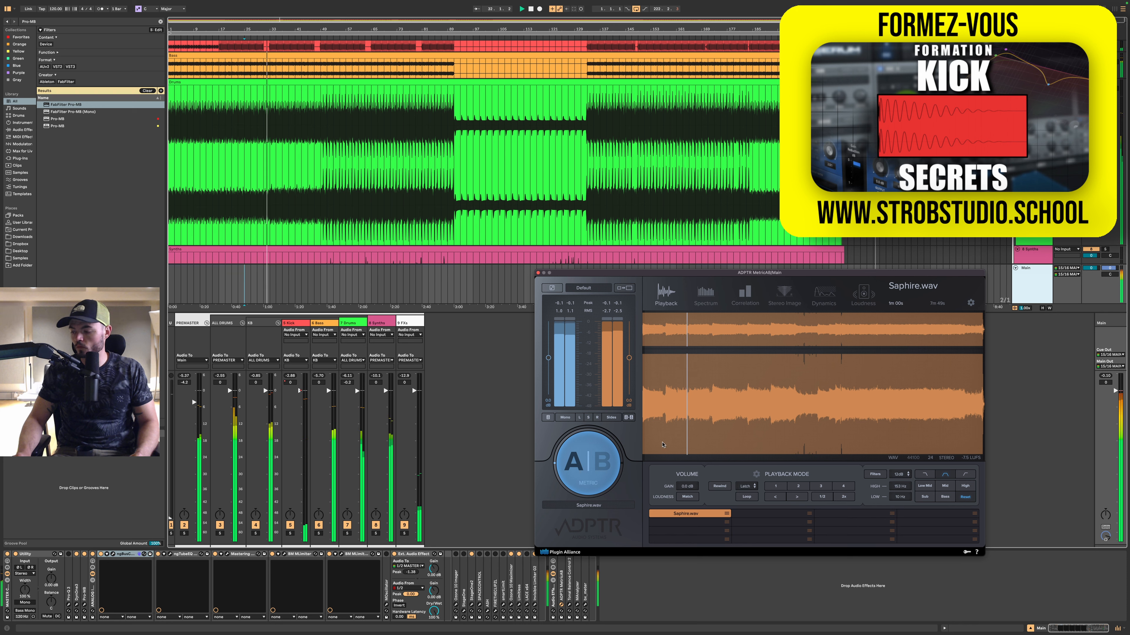
# - Compare the master with Saphire.wav from about 5:49 and 6:21, stop playback, and close MetricAB
pyautogui.click(898, 365)
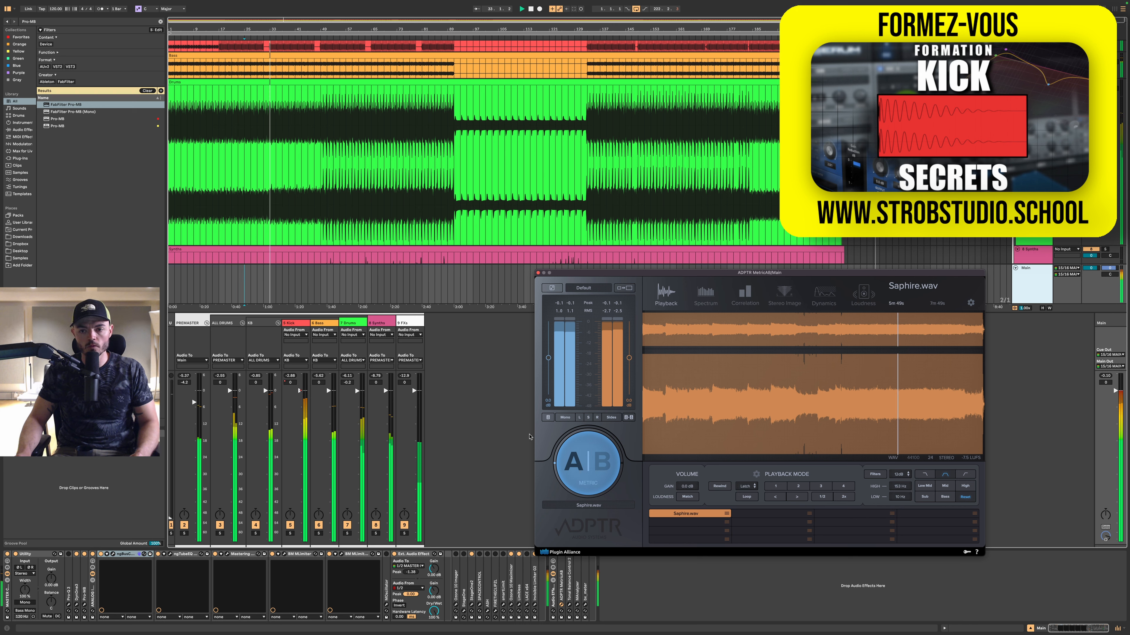
pyautogui.click(594, 468)
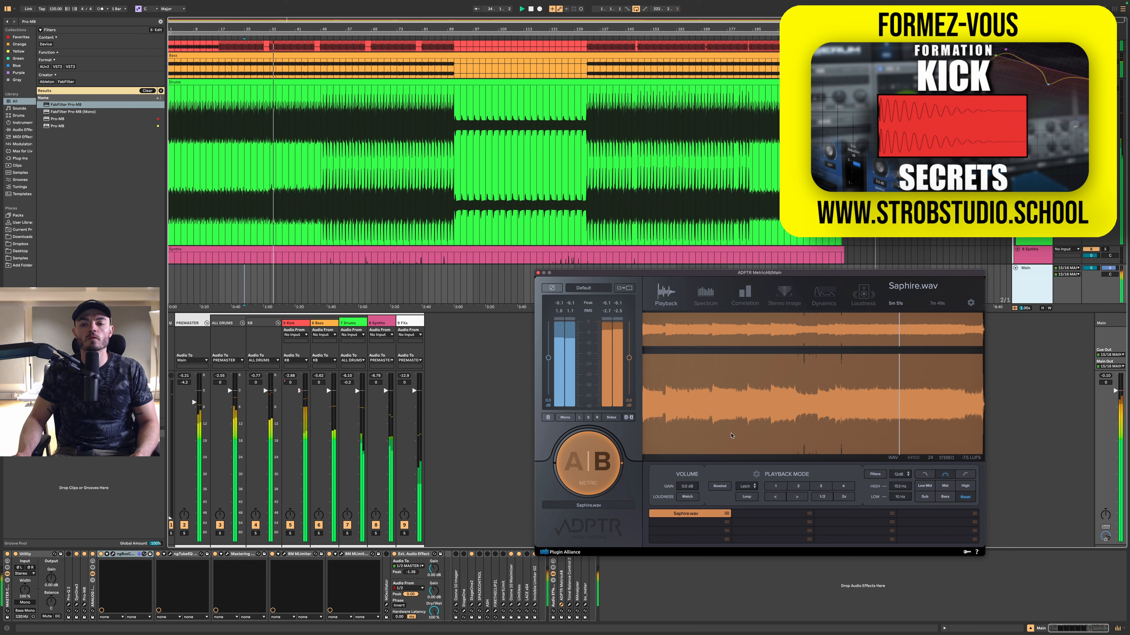
pyautogui.click(921, 414)
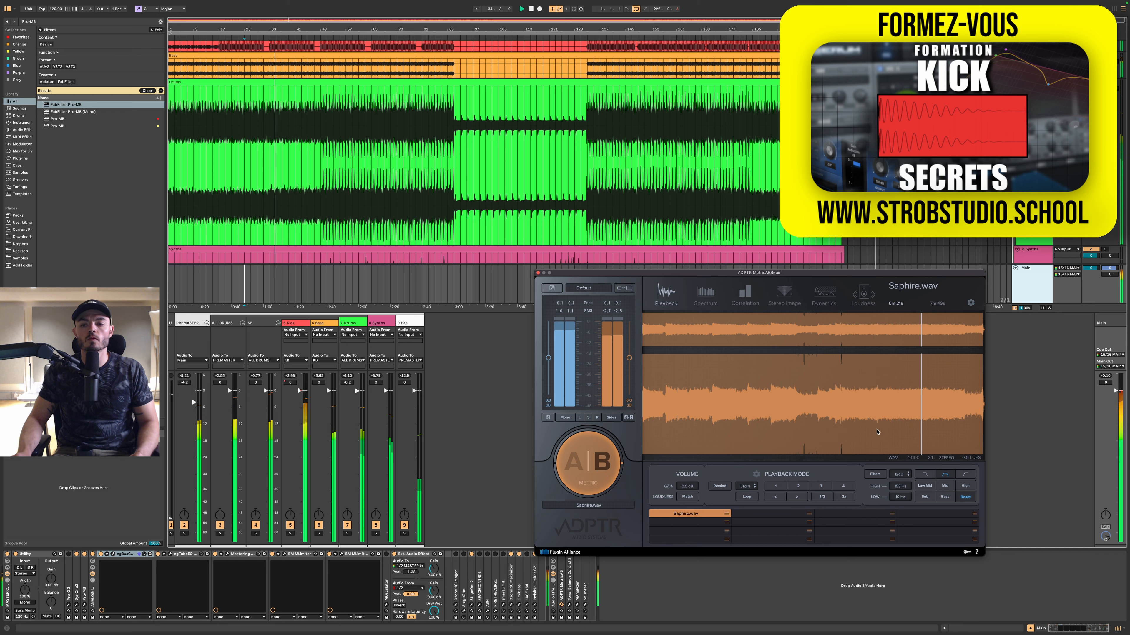
pyautogui.click(599, 474)
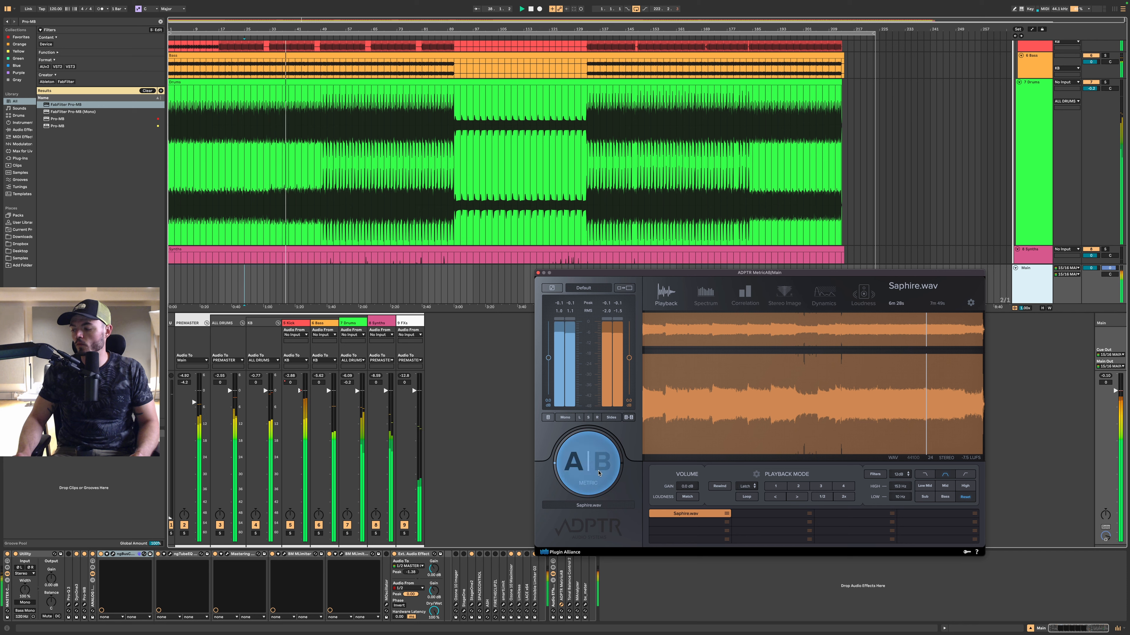
pyautogui.click(598, 474)
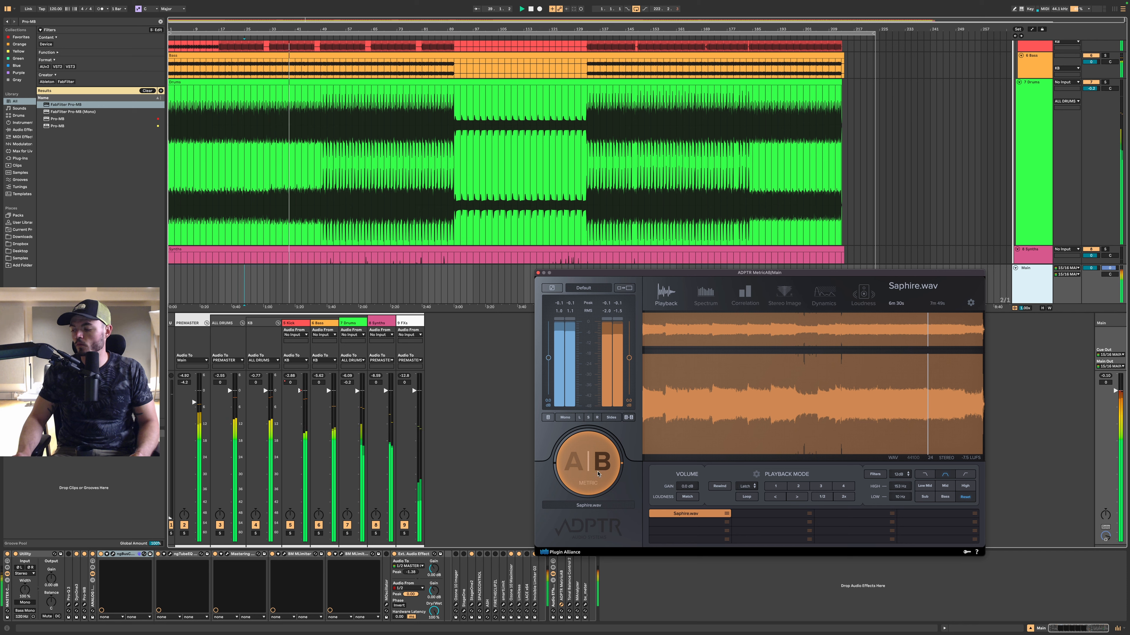
pyautogui.click(598, 474)
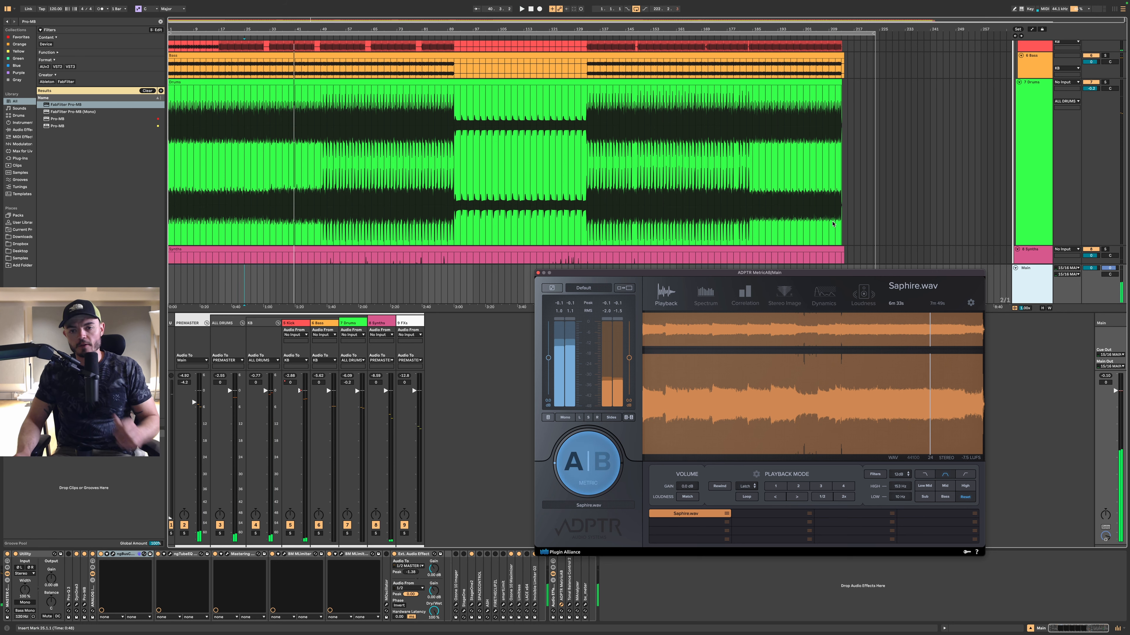
pyautogui.click(538, 273)
# - Examine the spiff transient settings on the Kick track and close its window
pyautogui.scroll(5, 758, 196)
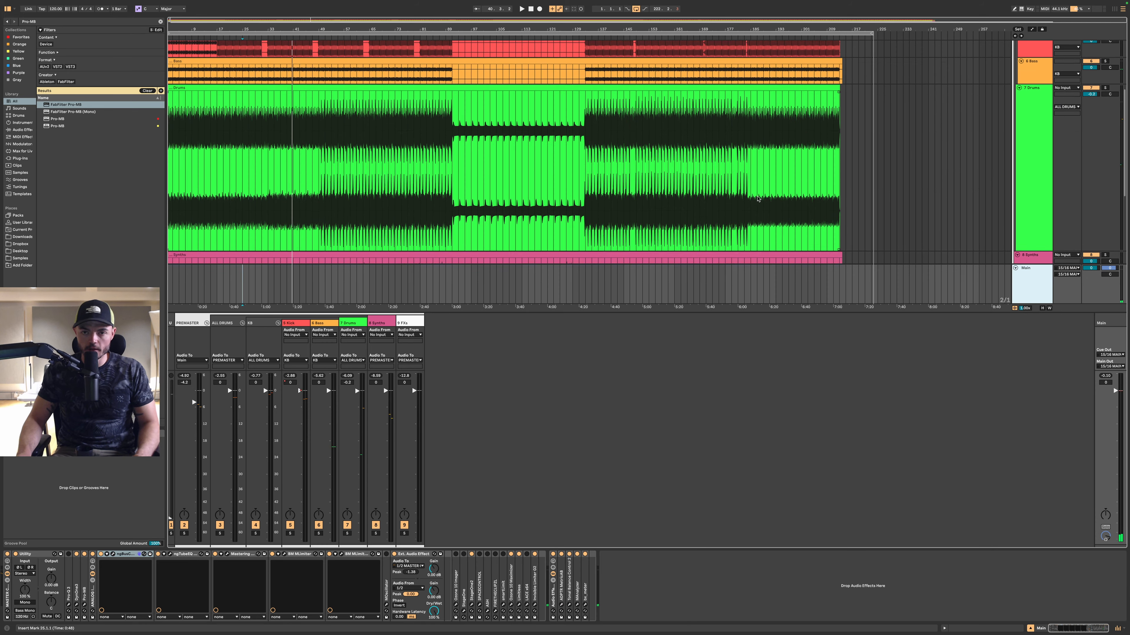
pyautogui.click(1021, 171)
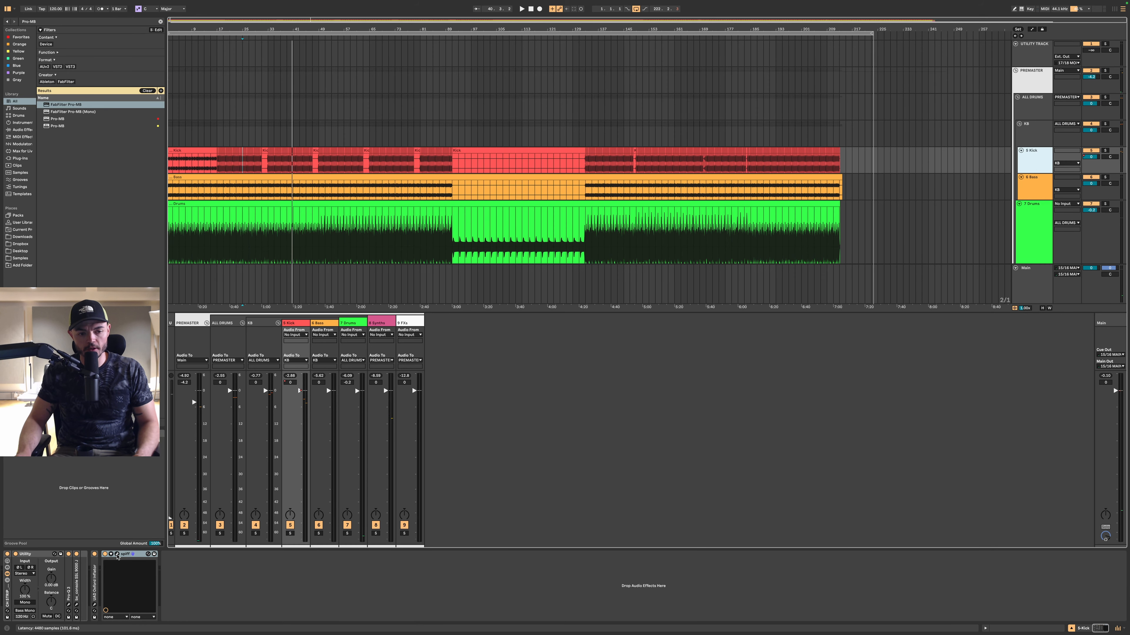
pyautogui.click(117, 554)
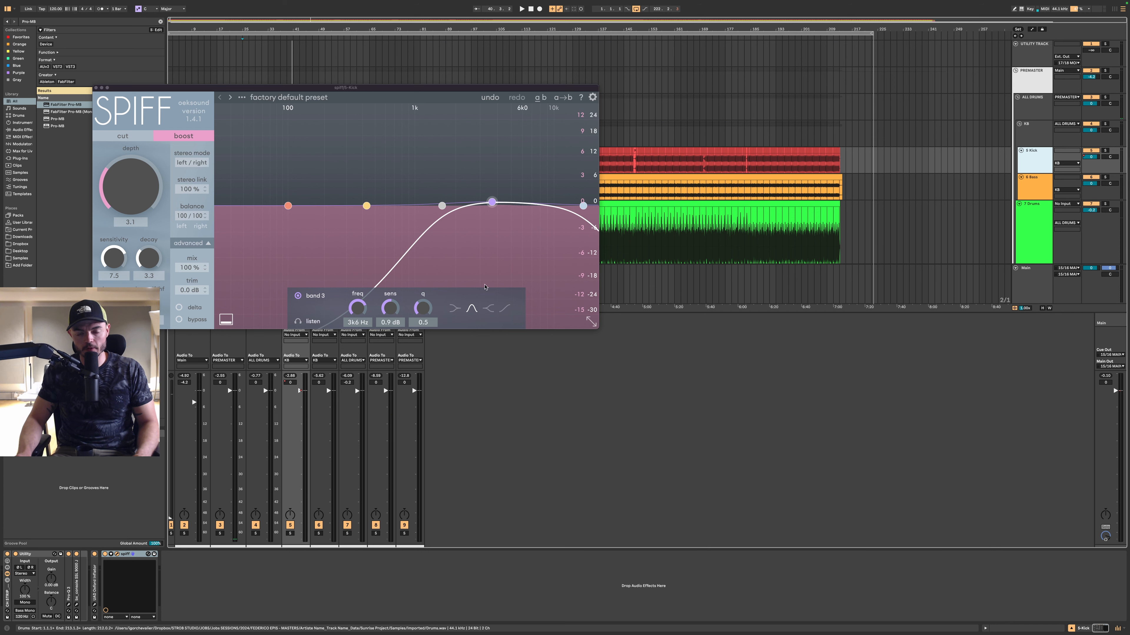
pyautogui.click(94, 87)
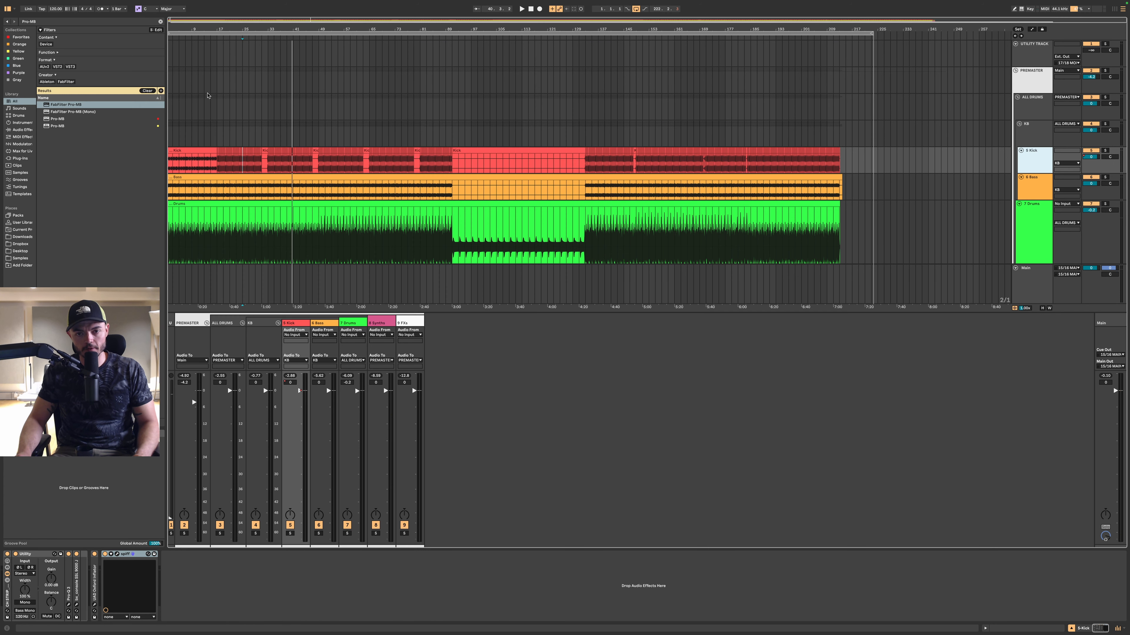
# - Color the KB group track red to match the Kick track
pyautogui.click(1035, 134)
pyautogui.rightClick(1037, 132)
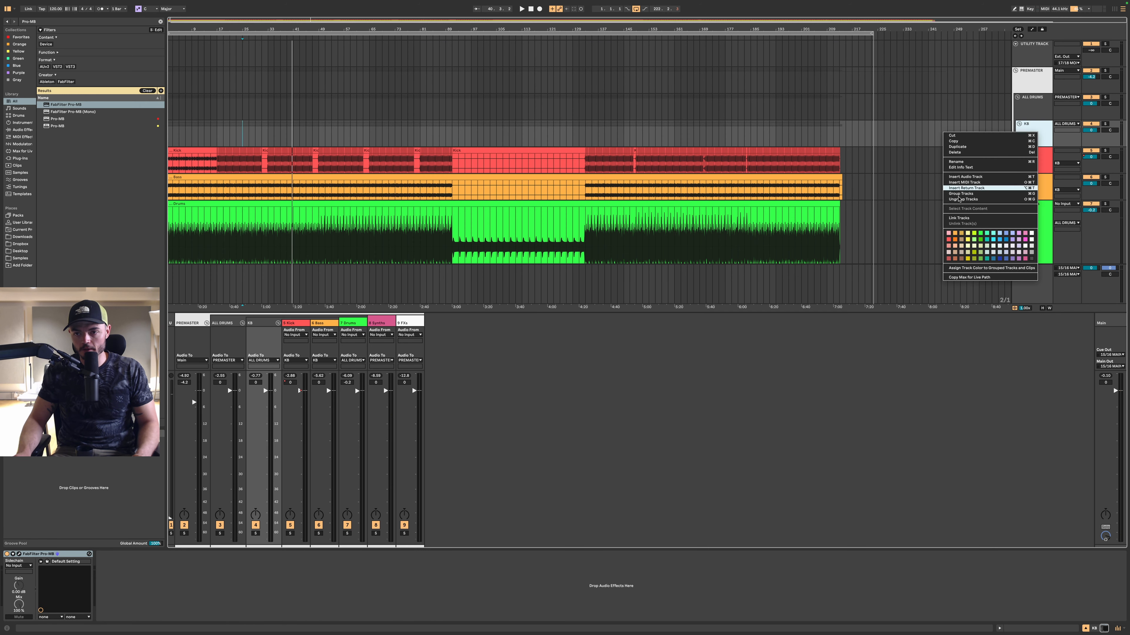
pyautogui.click(948, 239)
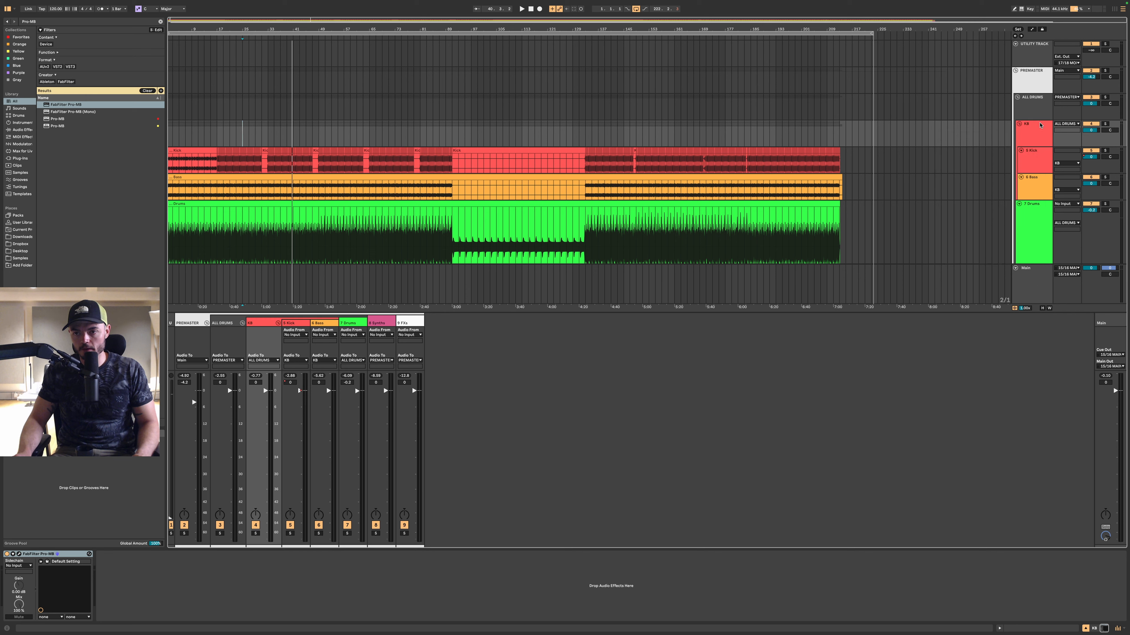
pyautogui.click(1037, 134)
pyautogui.click(1029, 160)
pyautogui.click(1031, 136)
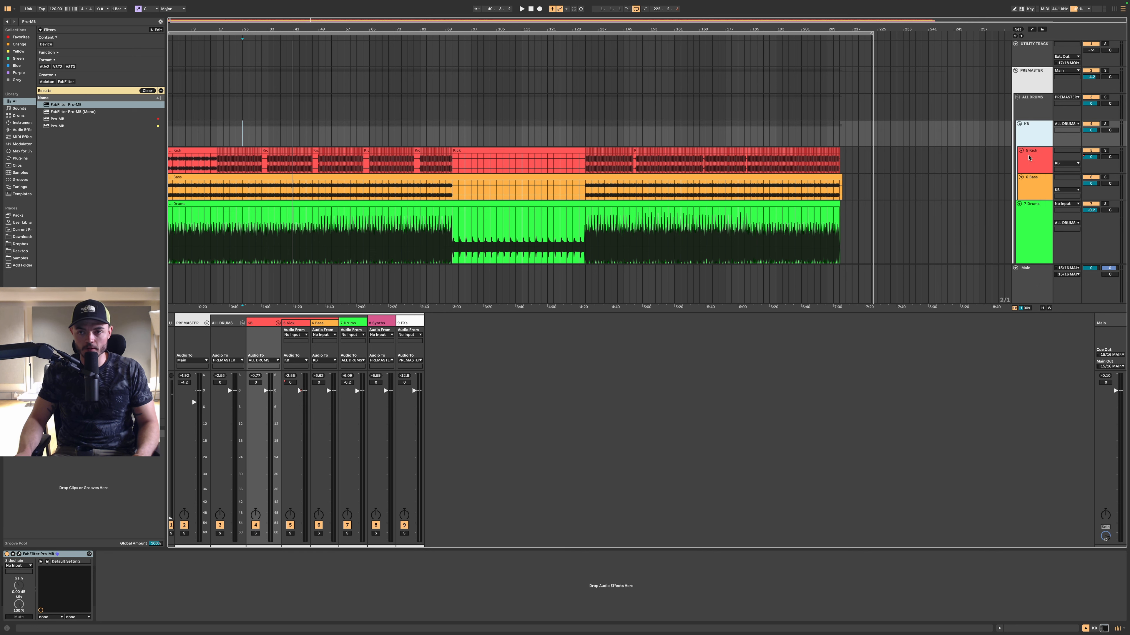
# - Add a high-shelf boost of about 2 dB near 3.5 kHz in the Kick's Pro-Q 3 during playback, and close it
pyautogui.click(1029, 158)
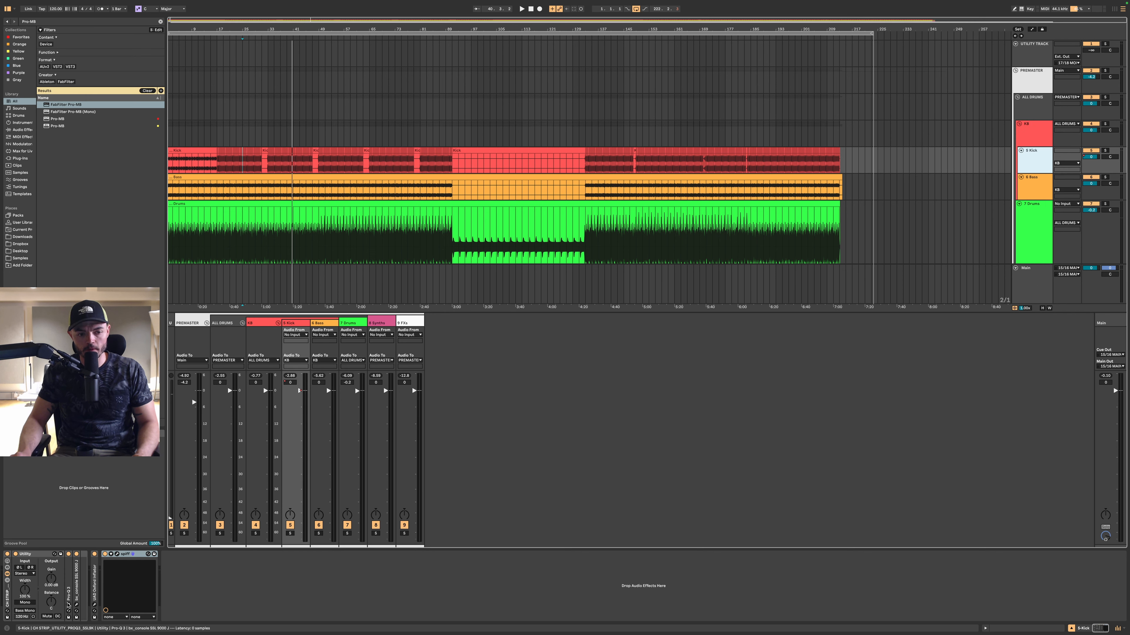
pyautogui.click(68, 605)
pyautogui.press('space')
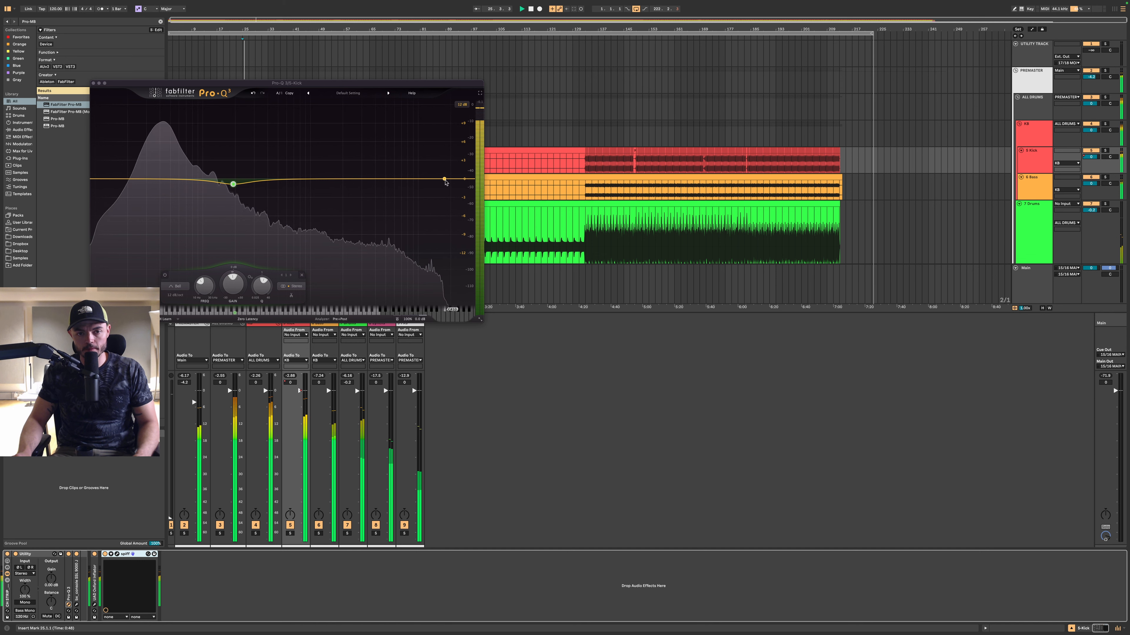
pyautogui.moveTo(444, 179); pyautogui.dragTo(388, 153)
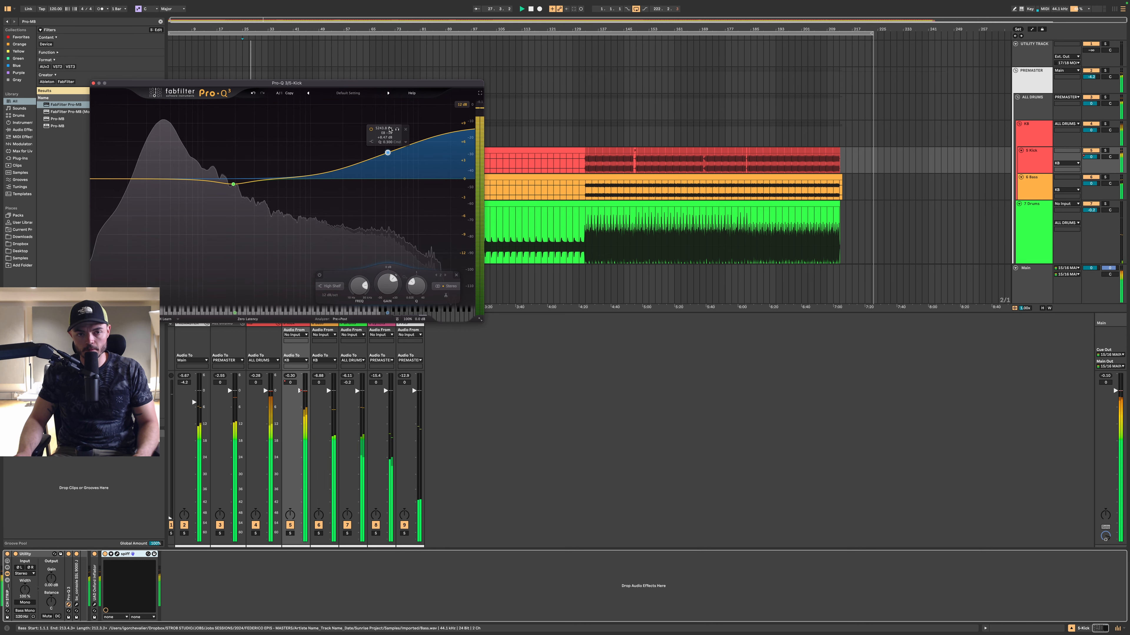
pyautogui.moveTo(387, 153); pyautogui.dragTo(369, 169)
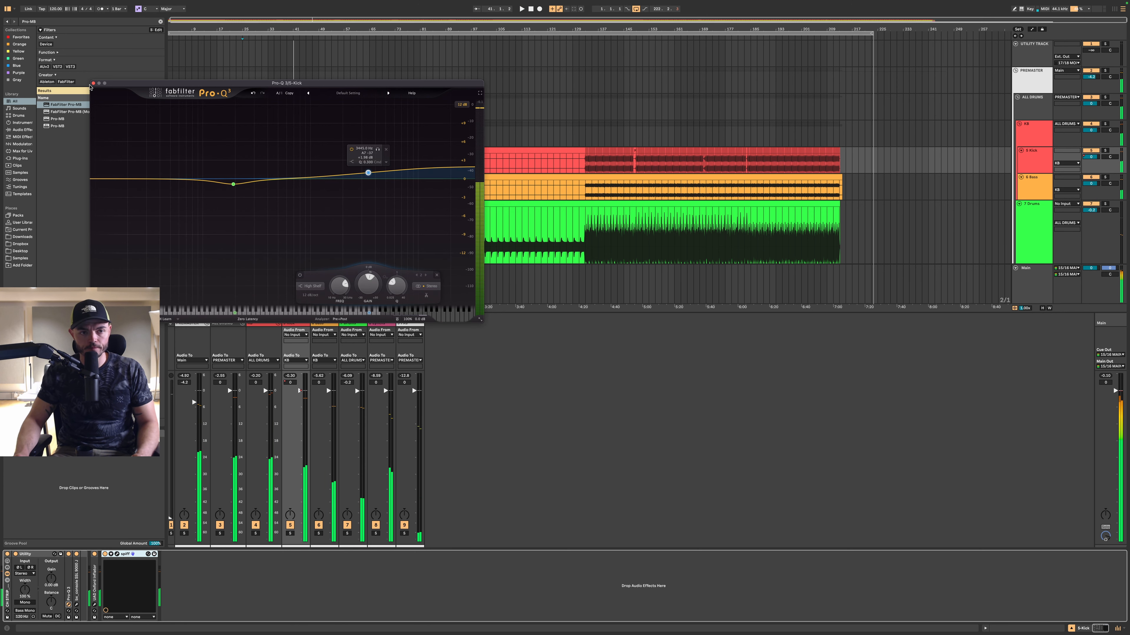
pyautogui.press('super+w')
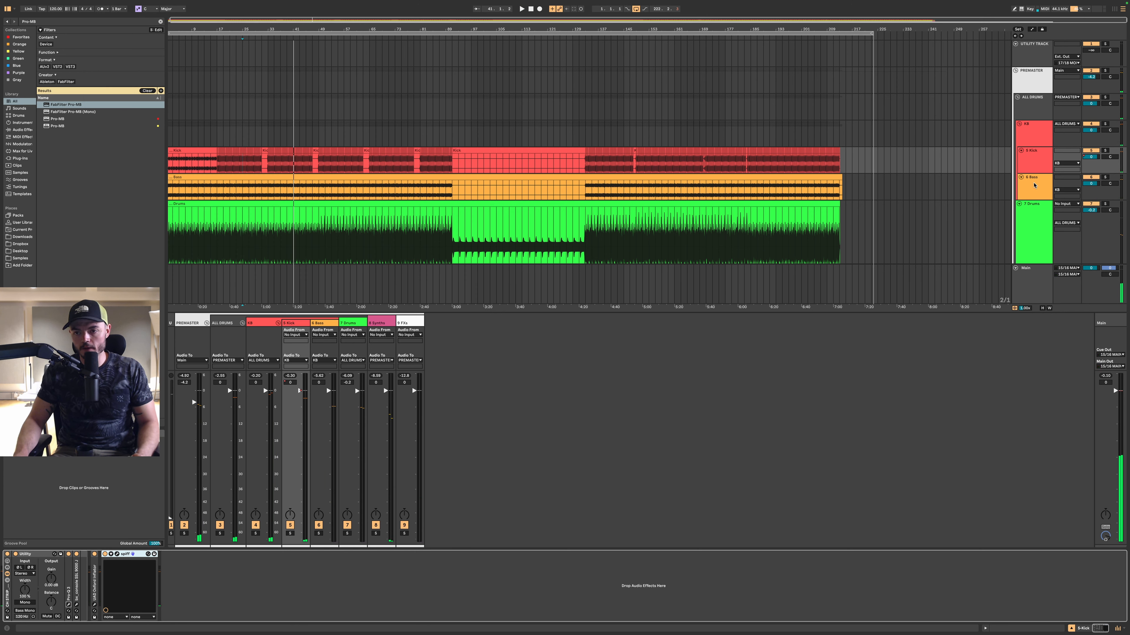
# - Play from about bar 183 and compare the master with Saphire.wav in MetricAB from about 1:58
pyautogui.click(1030, 294)
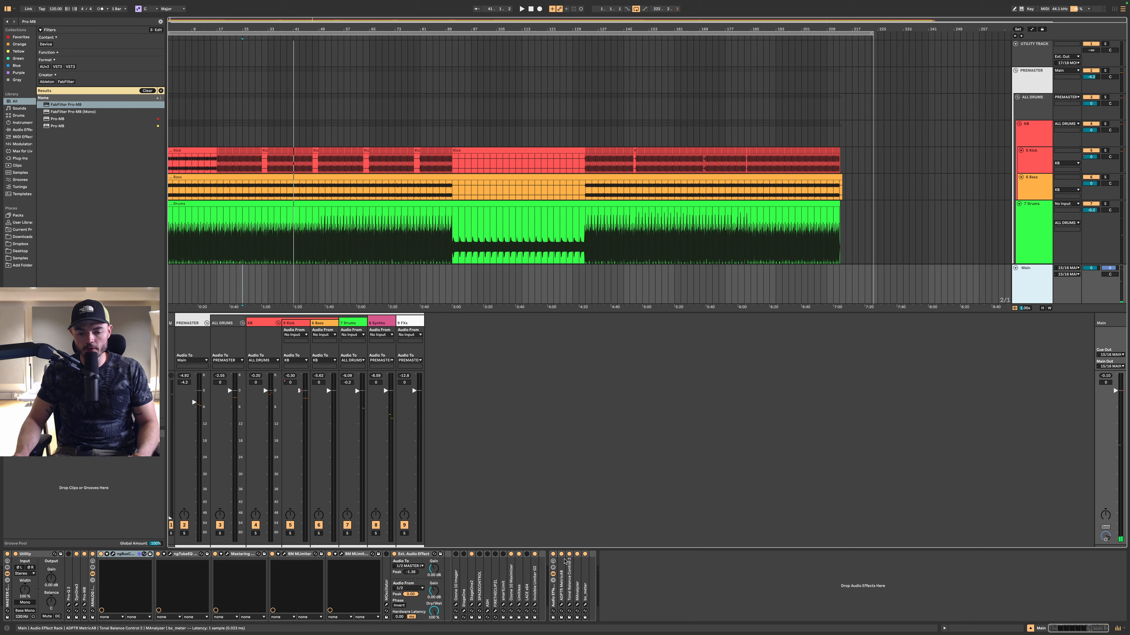
pyautogui.scroll(-5, 642, 124)
pyautogui.scroll(5, 681, 80)
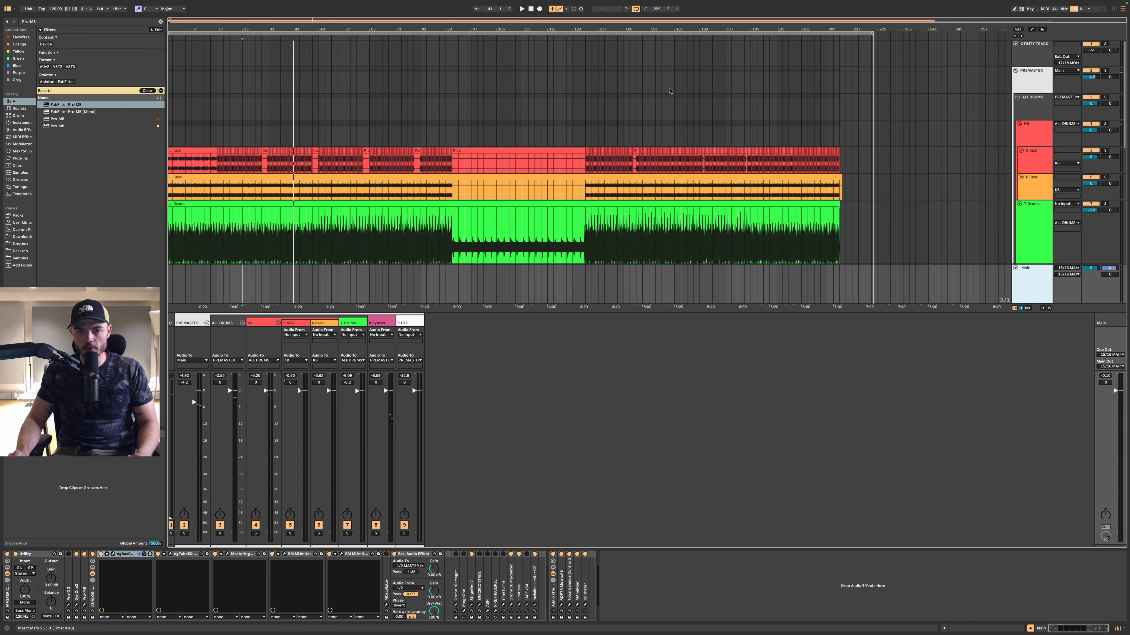
pyautogui.click(681, 134)
pyautogui.press('space')
pyautogui.click(1045, 280)
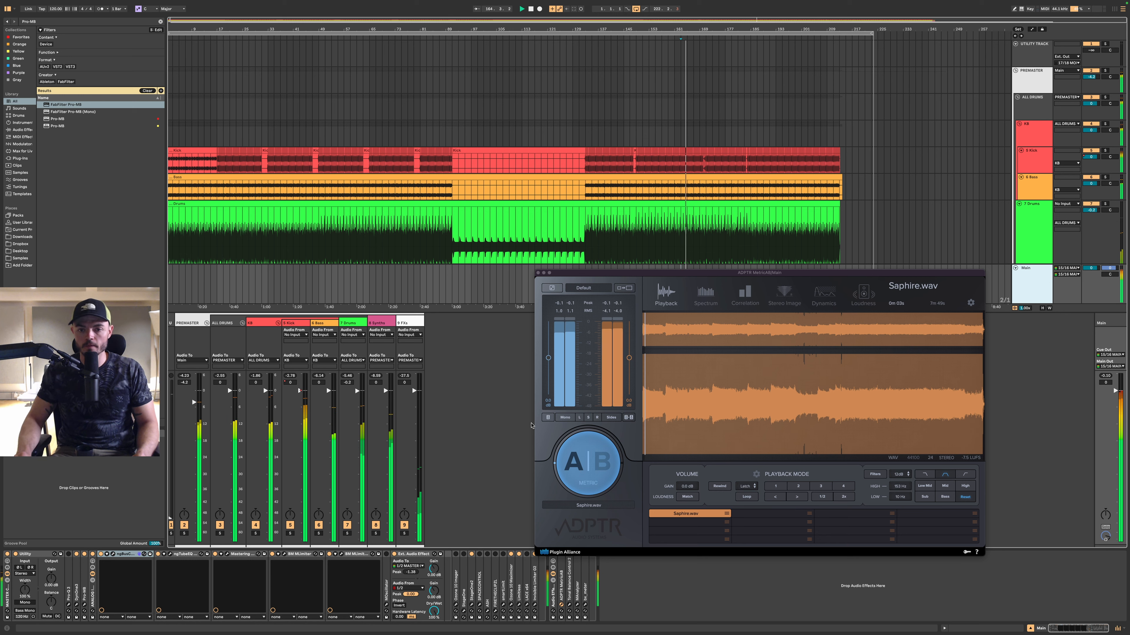
pyautogui.click(572, 475)
pyautogui.click(572, 475)
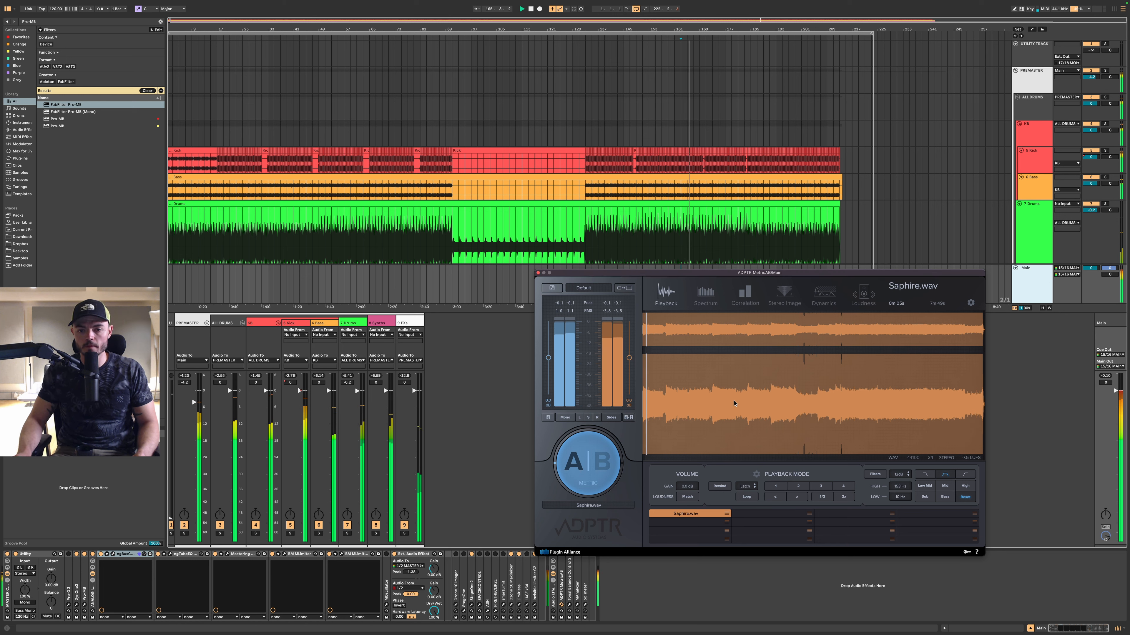
pyautogui.click(729, 404)
pyautogui.click(583, 478)
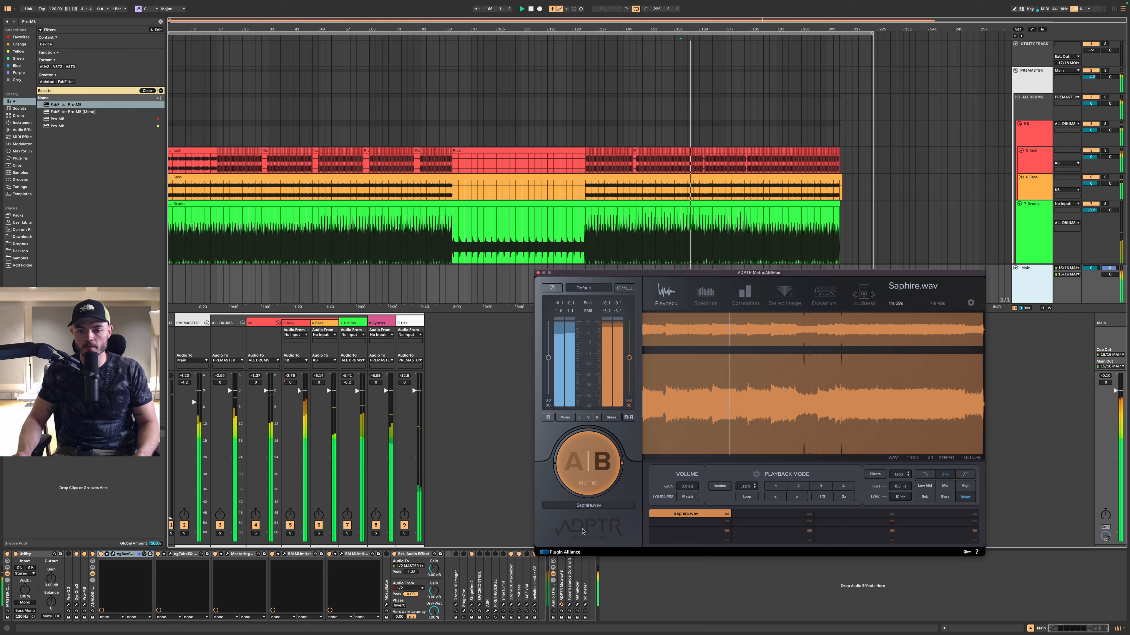
pyautogui.click(583, 478)
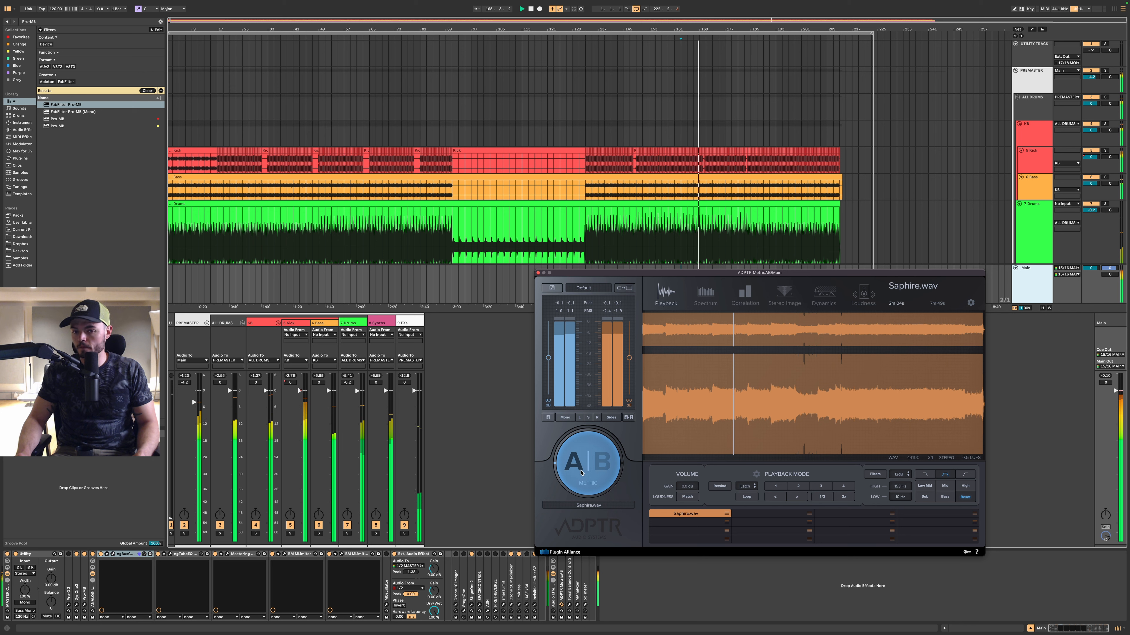
# - Compare the master with Saphire.wav from about 5:15 and 5:55, stop playback, and close MetricAB
pyautogui.click(583, 472)
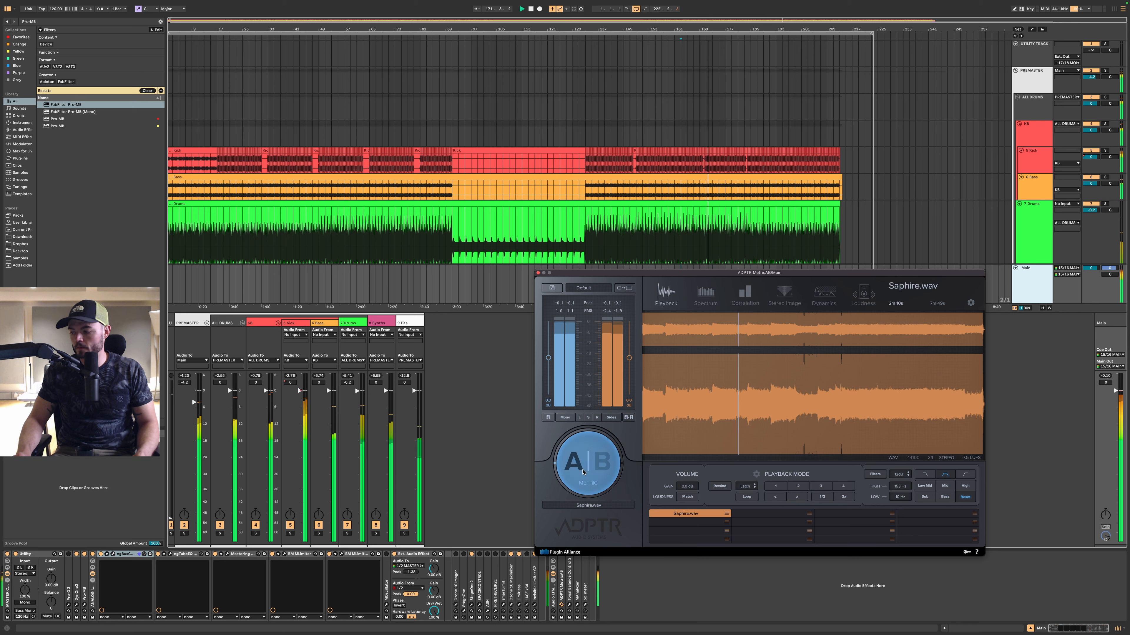
pyautogui.click(584, 472)
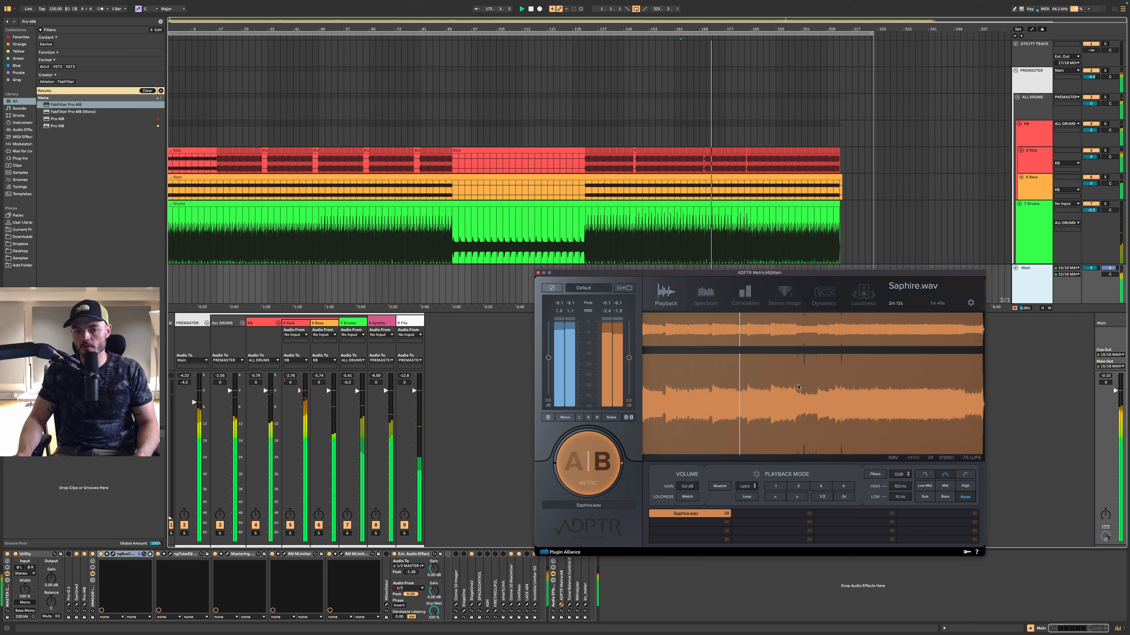
pyautogui.click(873, 397)
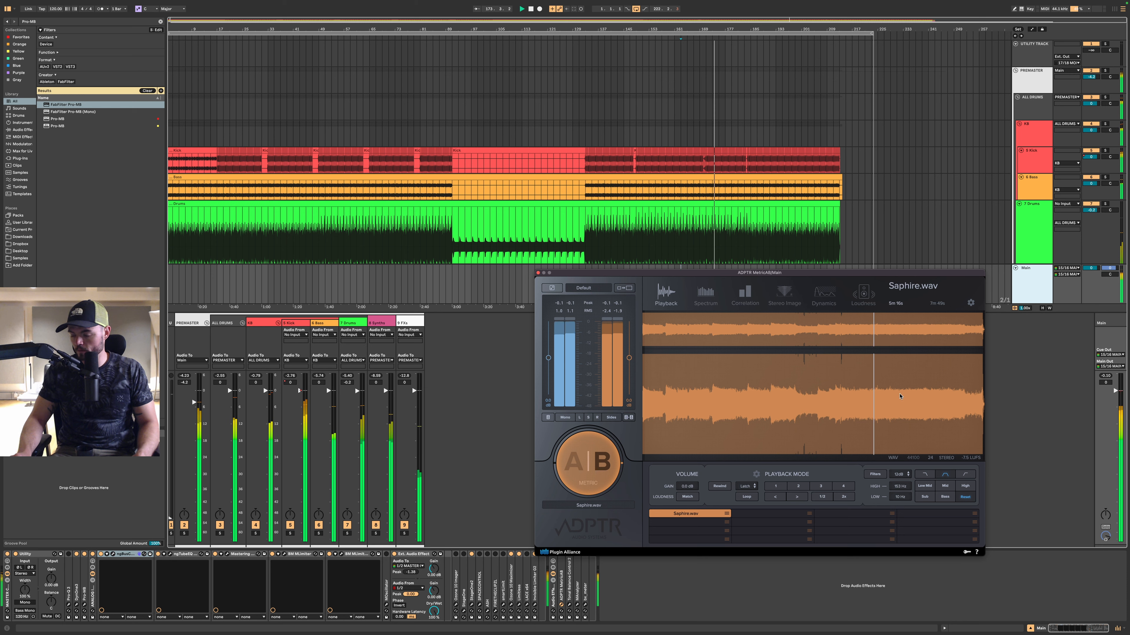
pyautogui.click(902, 396)
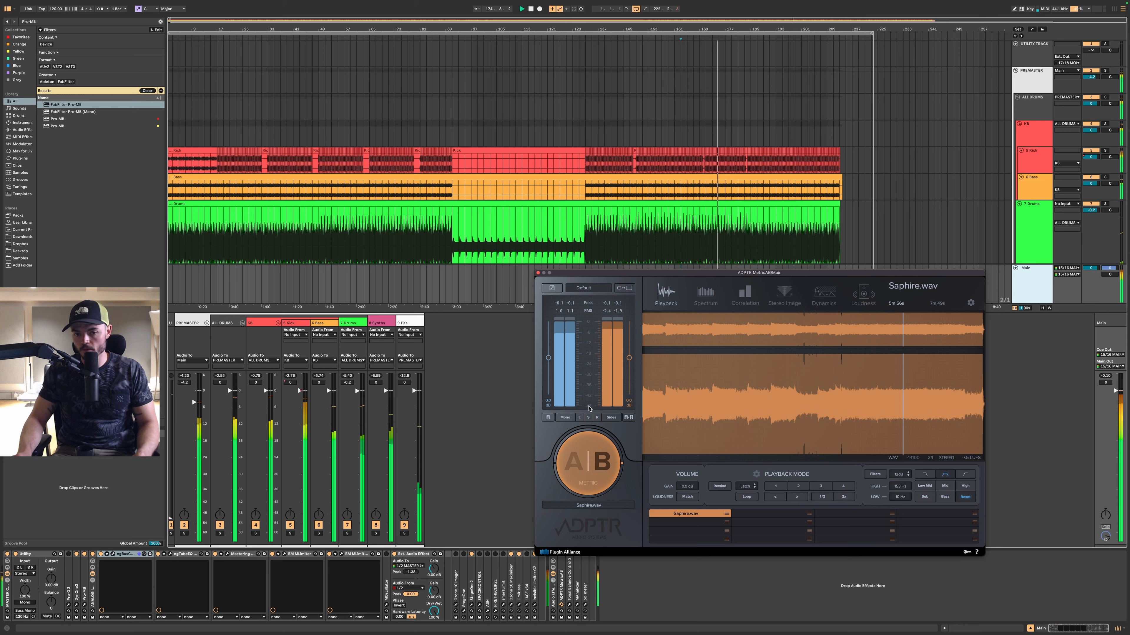
pyautogui.click(593, 451)
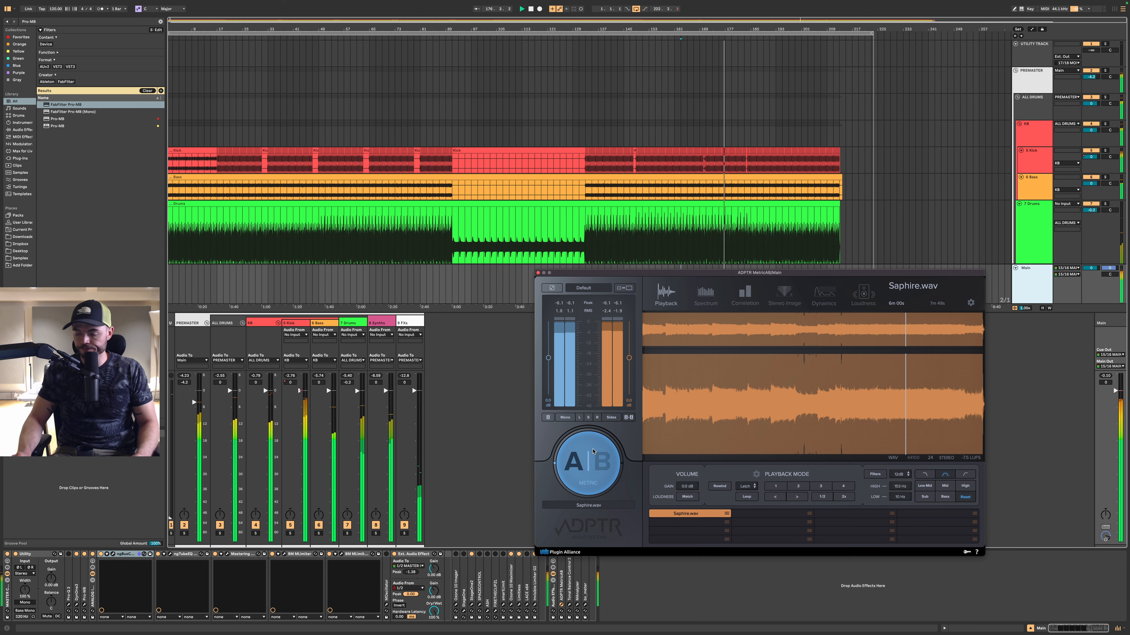
pyautogui.click(538, 273)
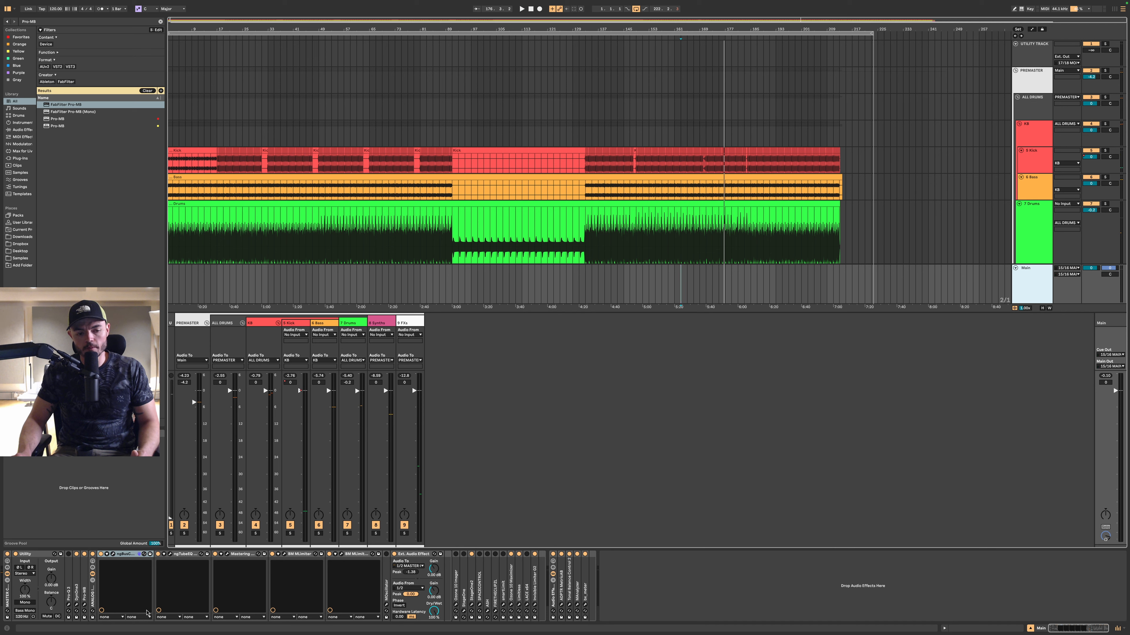
# - Check the Main track's Pro-MB and close it, and set ngTubeEQ's low-mid band to about -1 dB at 180 Hz during playback
pyautogui.click(84, 605)
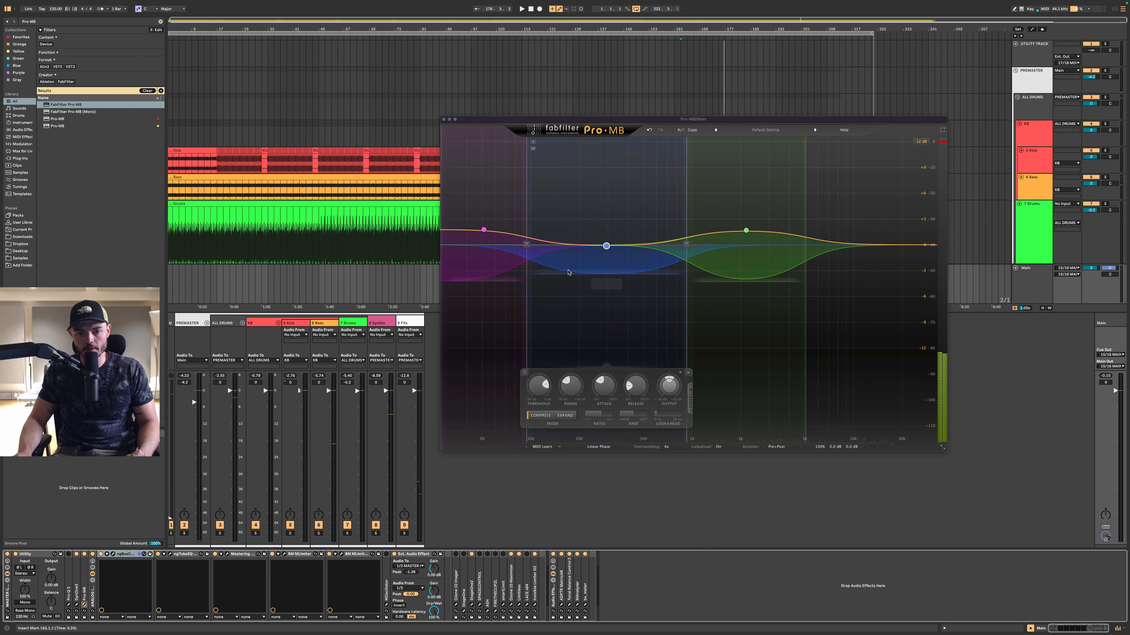
pyautogui.click(443, 119)
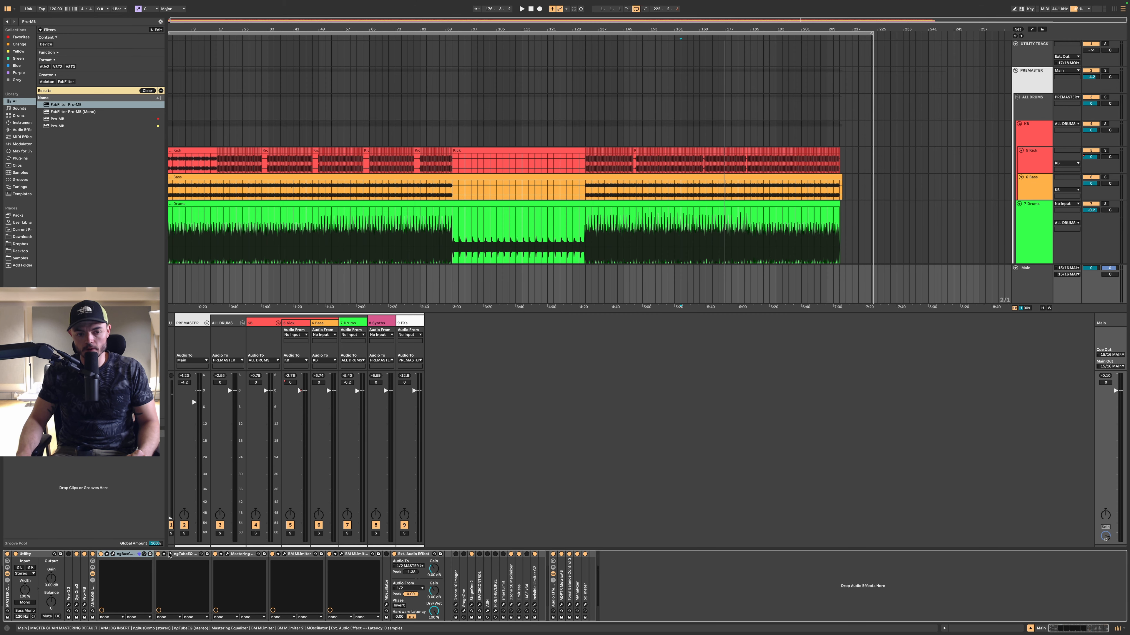
pyautogui.click(169, 555)
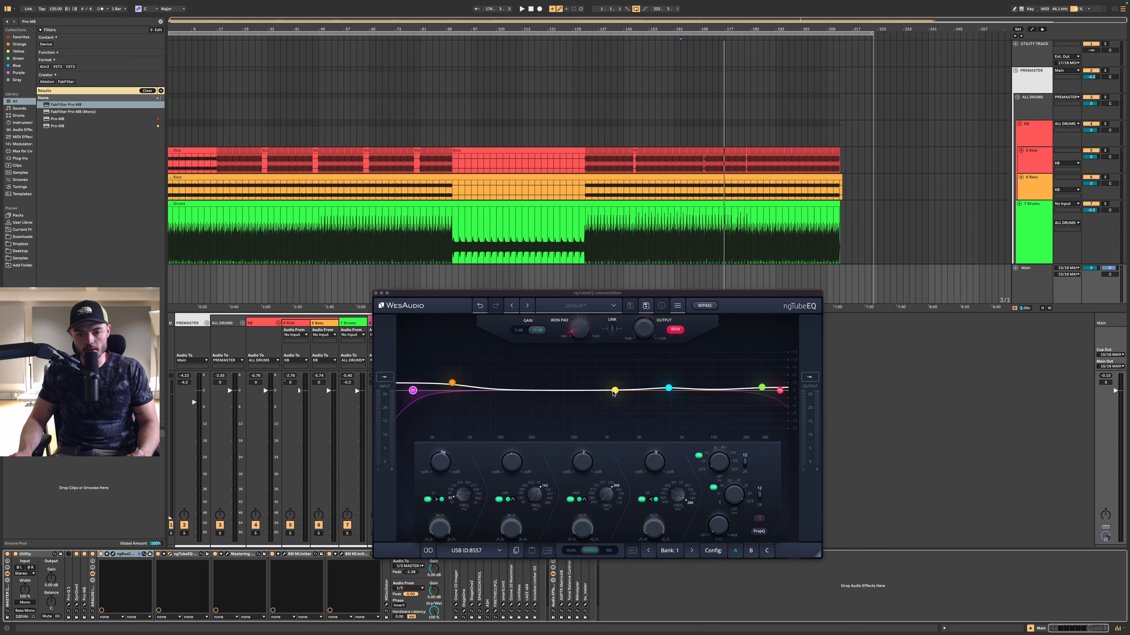
pyautogui.moveTo(612, 392); pyautogui.dragTo(510, 399)
pyautogui.press('space')
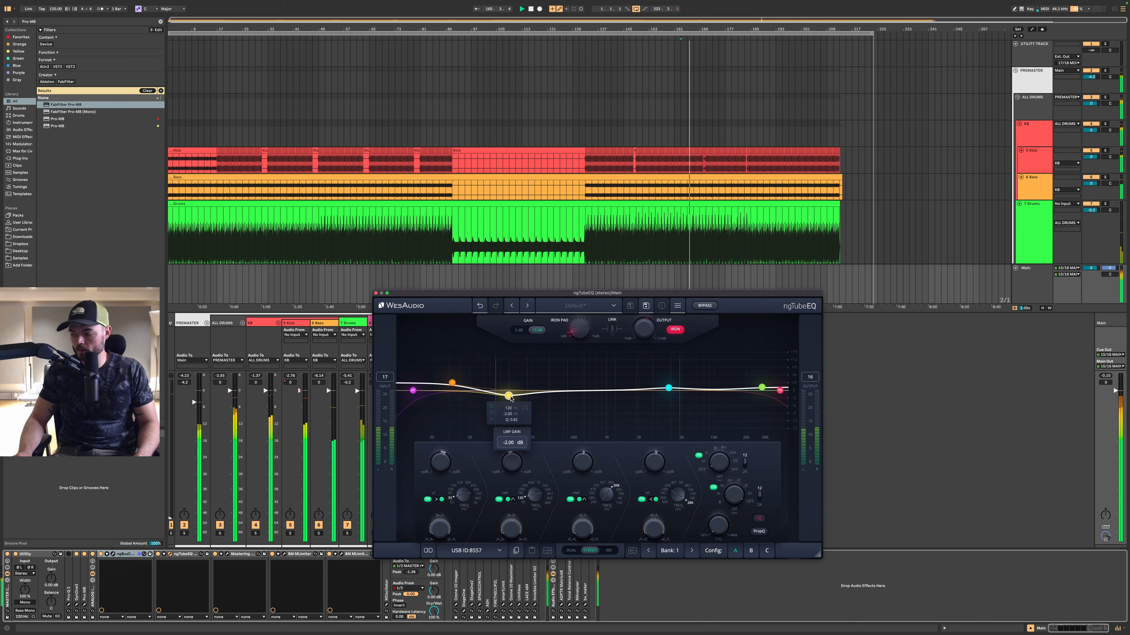
pyautogui.moveTo(510, 398); pyautogui.dragTo(534, 384)
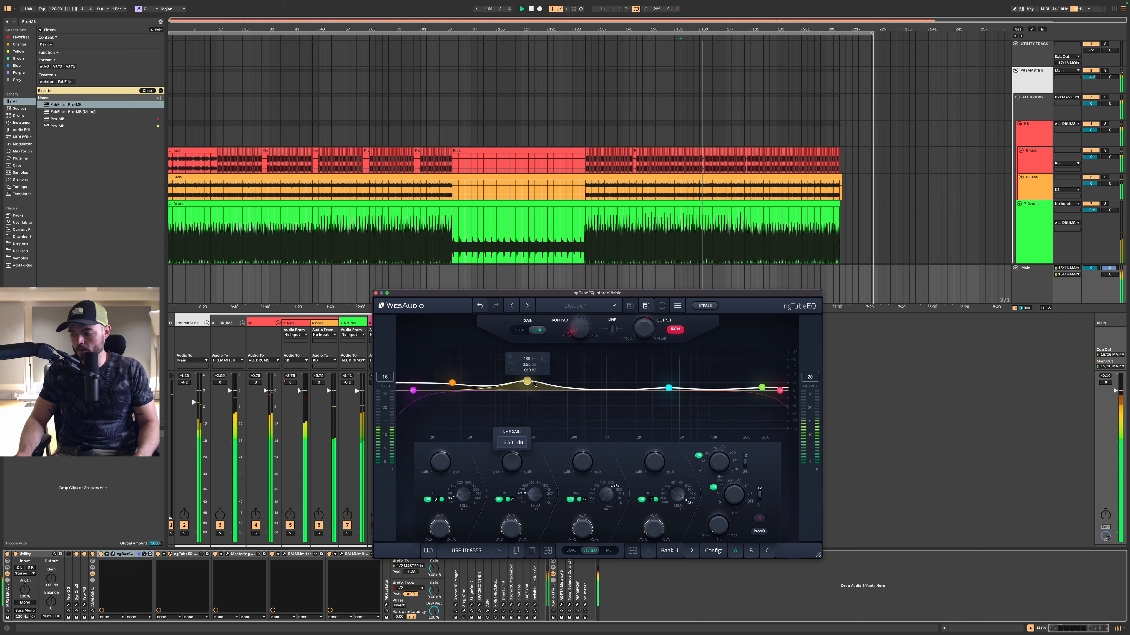
pyautogui.moveTo(535, 384); pyautogui.dragTo(534, 395)
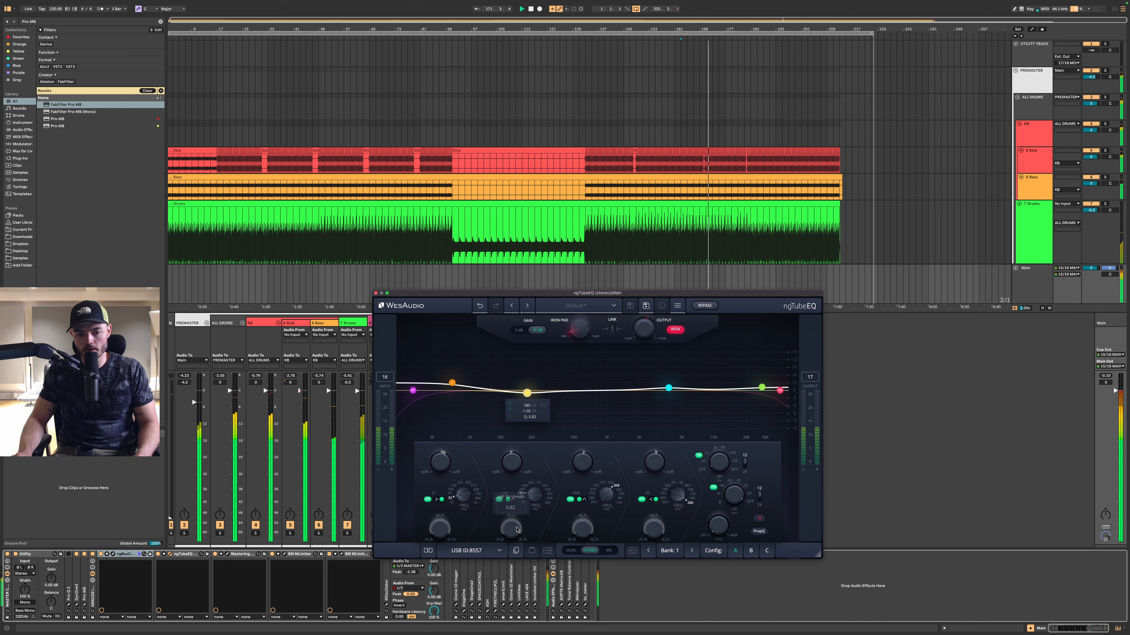
# - Fine-tune the ngTubeEQ low-mid band's Q and set its gain to about -0.75 dB, stop playback, and close the window
pyautogui.moveTo(512, 529); pyautogui.dragTo(512, 511)
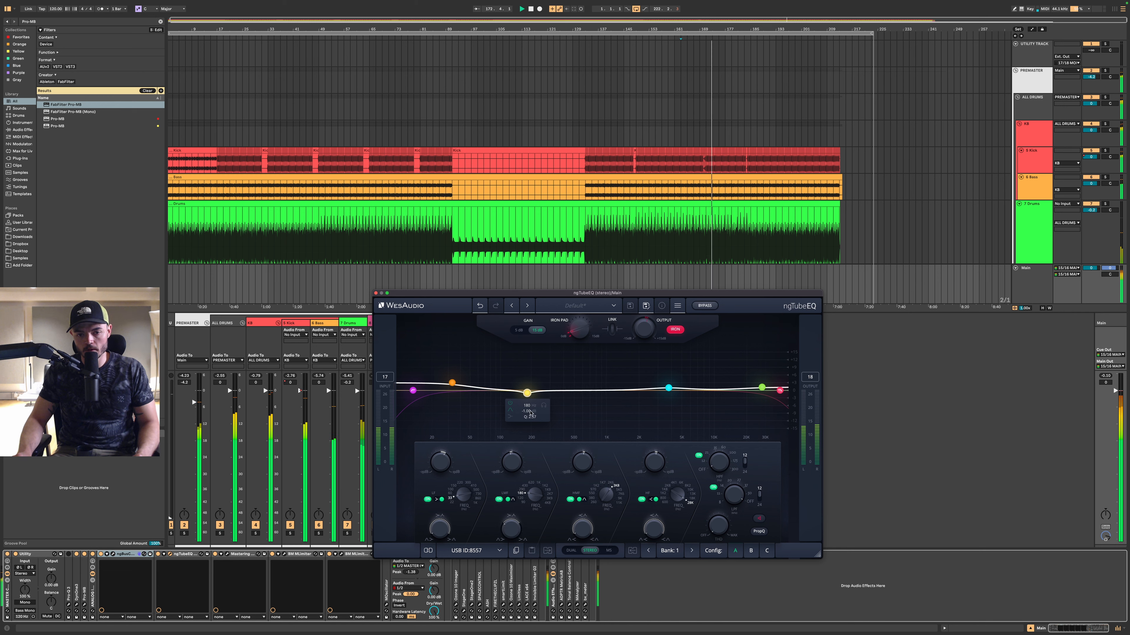
pyautogui.moveTo(527, 392)
pyautogui.mouseDown()
pyautogui.moveTo(528, 407)
pyautogui.moveTo(530, 397)
pyautogui.mouseUp()
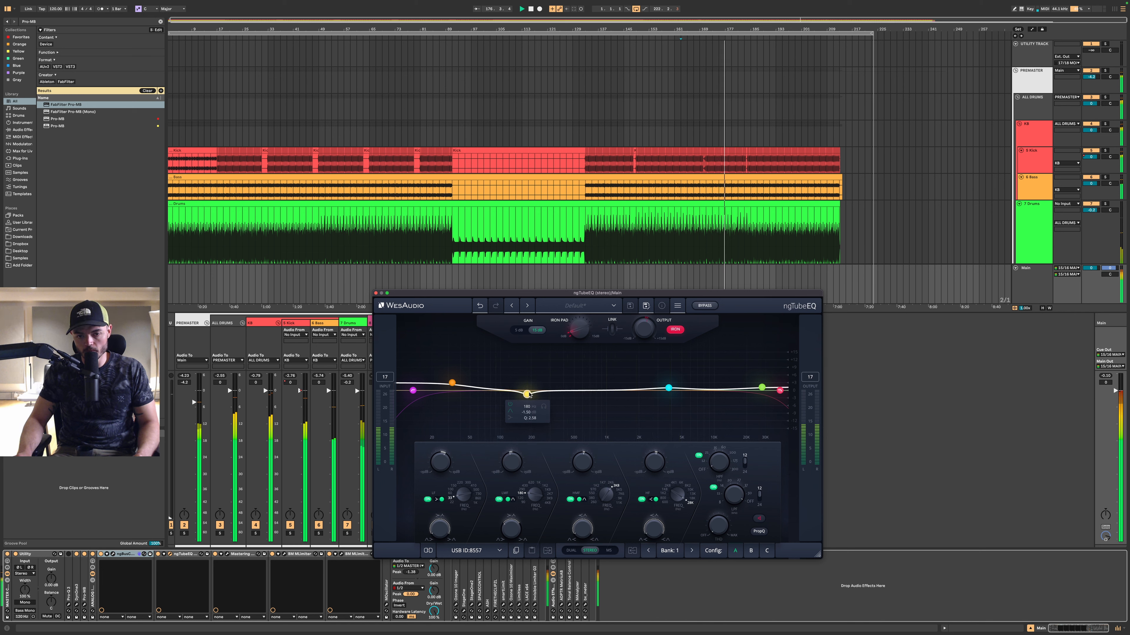
pyautogui.moveTo(514, 454)
pyautogui.mouseDown()
pyautogui.moveTo(514, 472)
pyautogui.moveTo(514, 451)
pyautogui.mouseUp()
pyautogui.moveTo(511, 530); pyautogui.dragTo(511, 541)
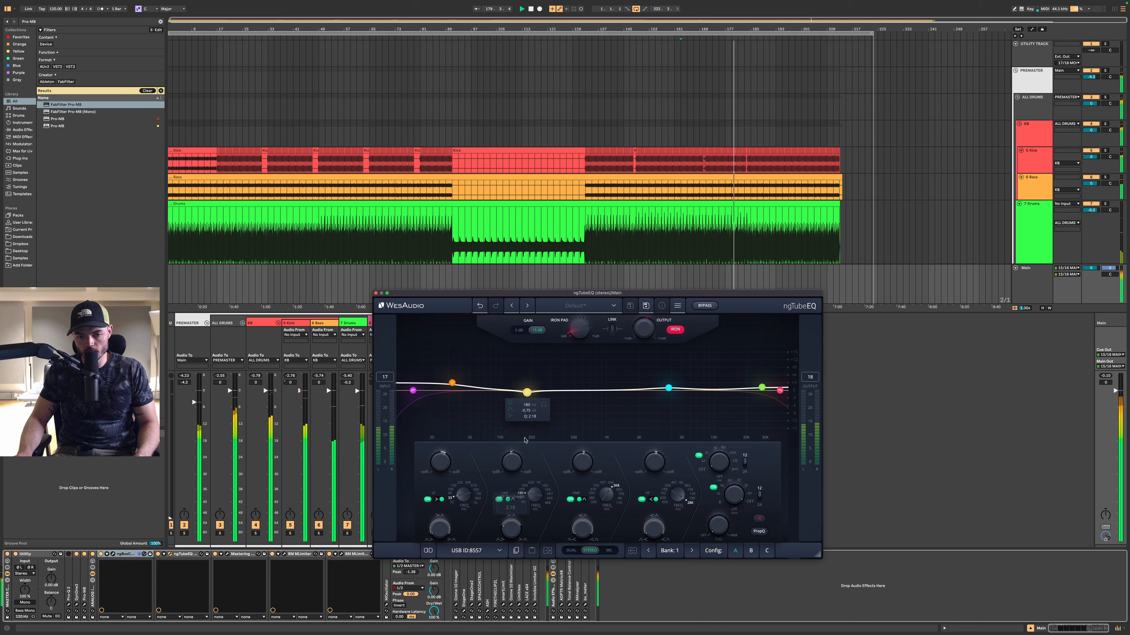
pyautogui.moveTo(514, 458); pyautogui.dragTo(514, 460)
pyautogui.moveTo(514, 528); pyautogui.dragTo(510, 540)
pyautogui.moveTo(510, 466); pyautogui.dragTo(510, 463)
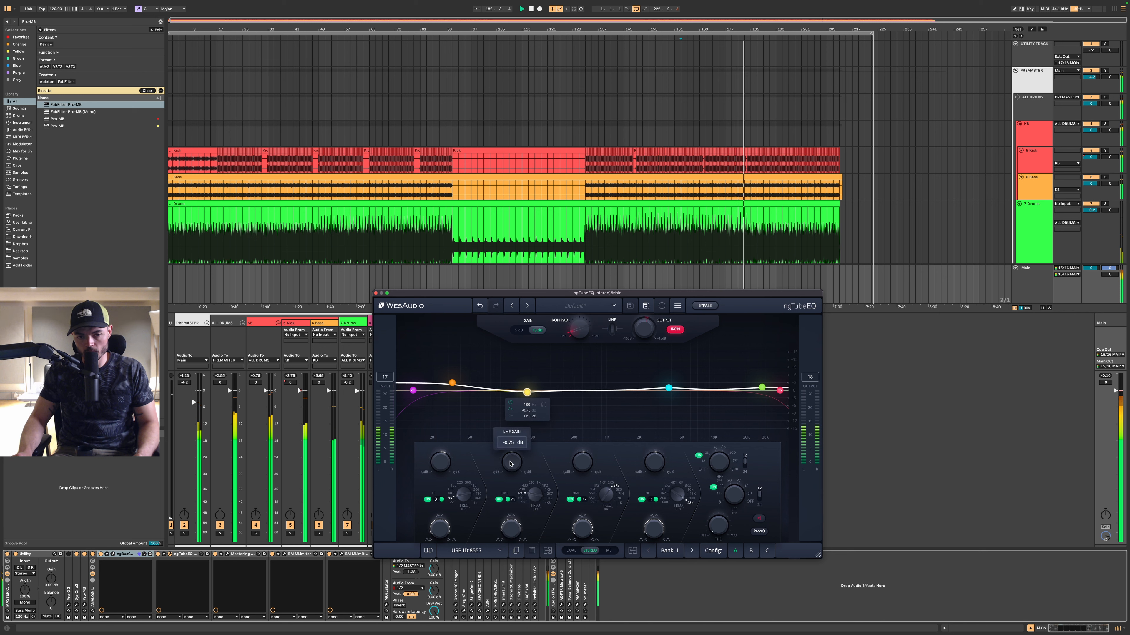
pyautogui.scroll(-1, 510, 463)
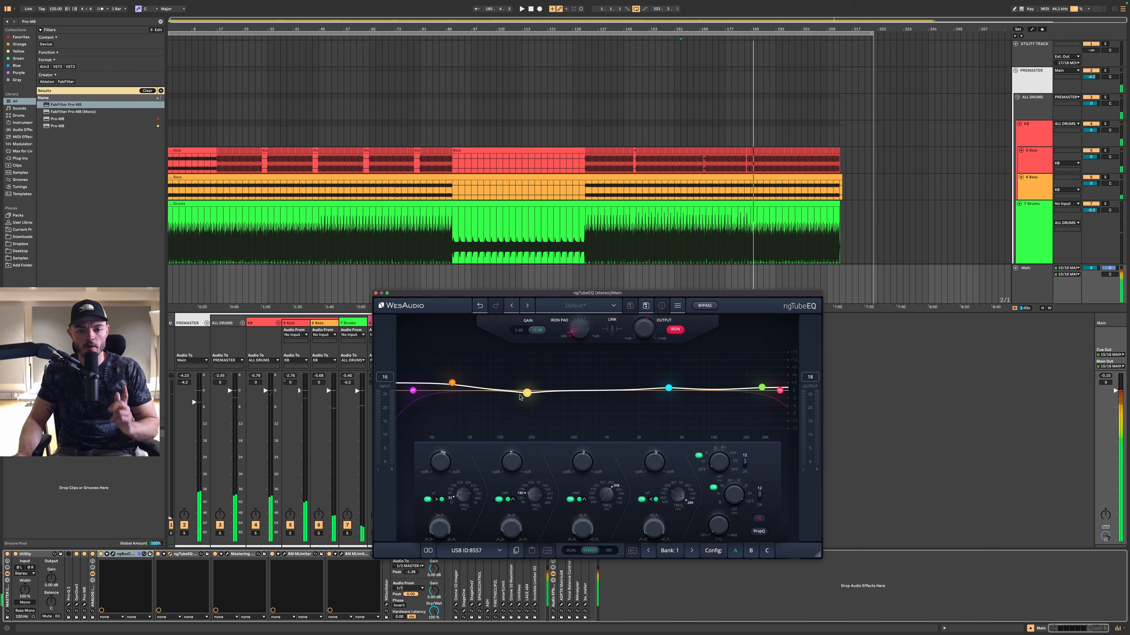
pyautogui.click(376, 293)
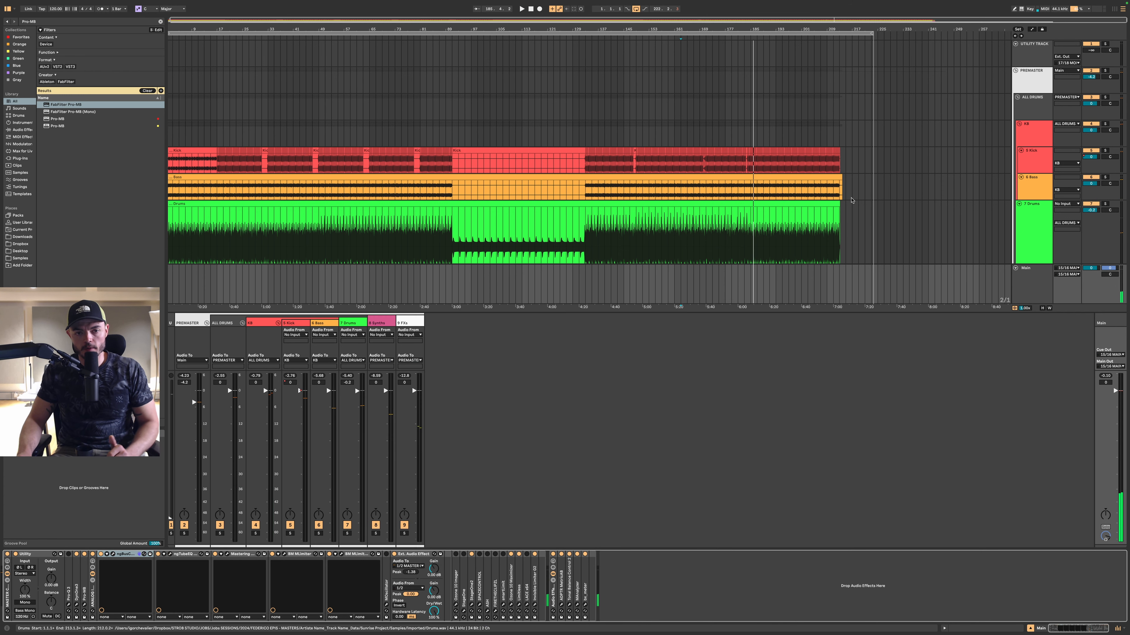
# - Search the browser for bloom and insert the plug-in on the Main track after Pro-MB
pyautogui.press('super+f')
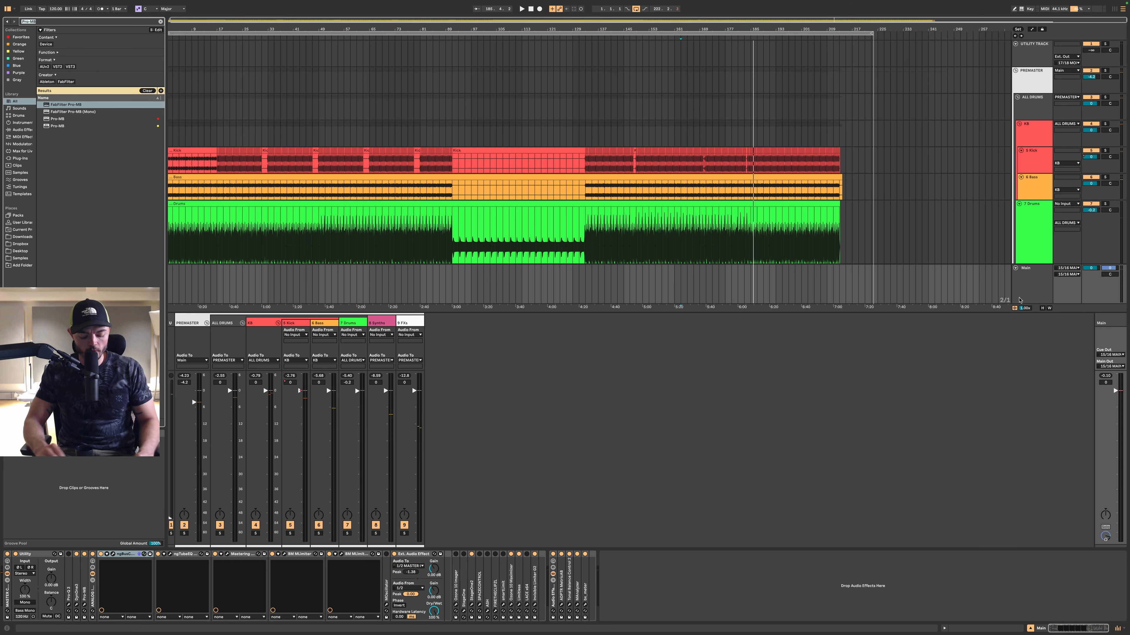
pyautogui.write('bloom')
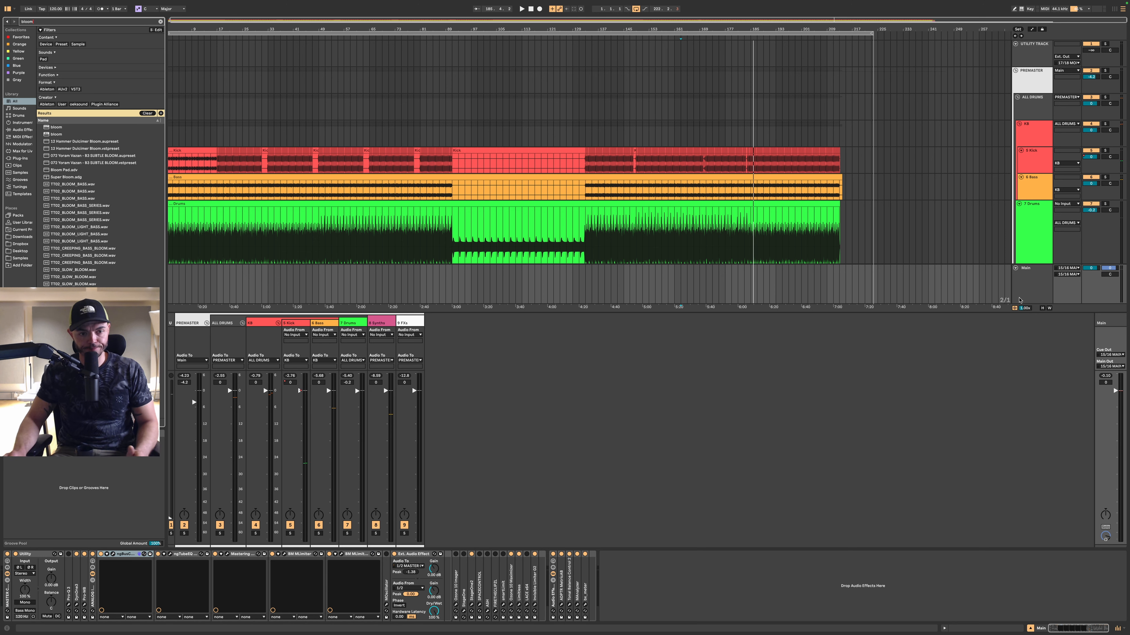
pyautogui.click(55, 135)
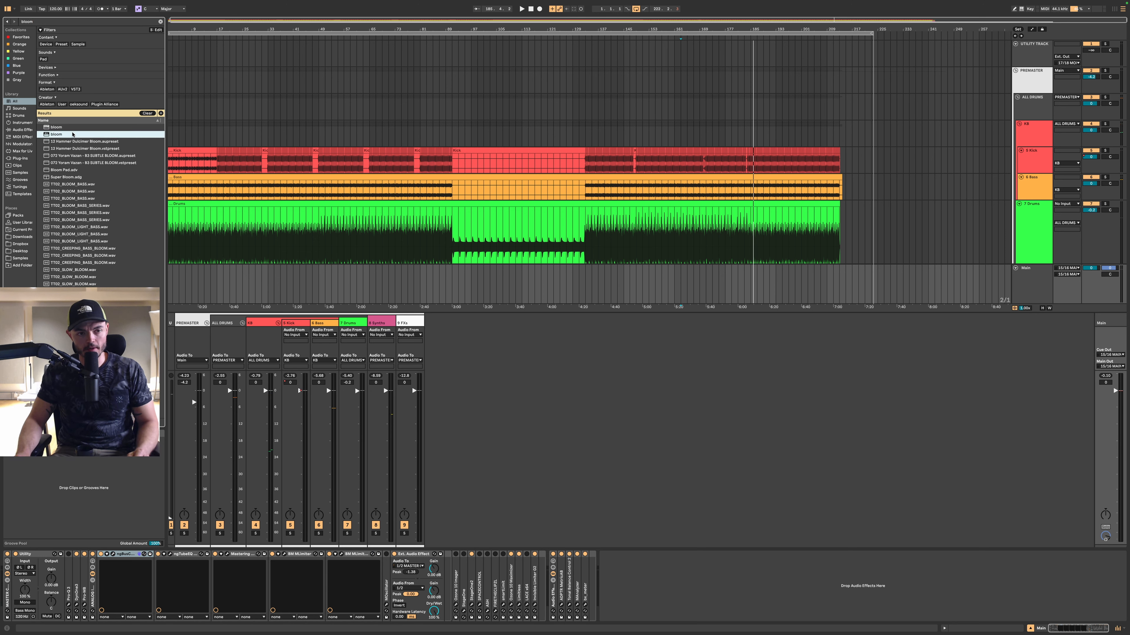
pyautogui.moveTo(127, 248); pyautogui.dragTo(95, 590)
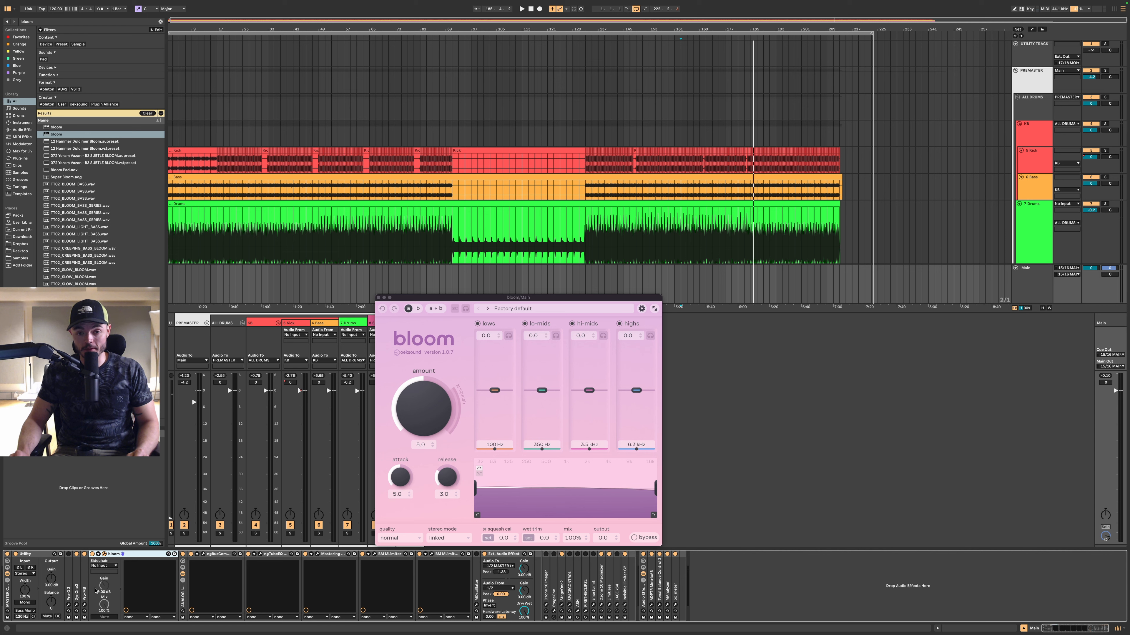
# - Narrow bloom's processing range to the low mids and set its attack to 0.4 and release to 0.3
pyautogui.moveTo(475, 489); pyautogui.dragTo(503, 489)
pyautogui.moveTo(653, 485); pyautogui.dragTo(557, 480)
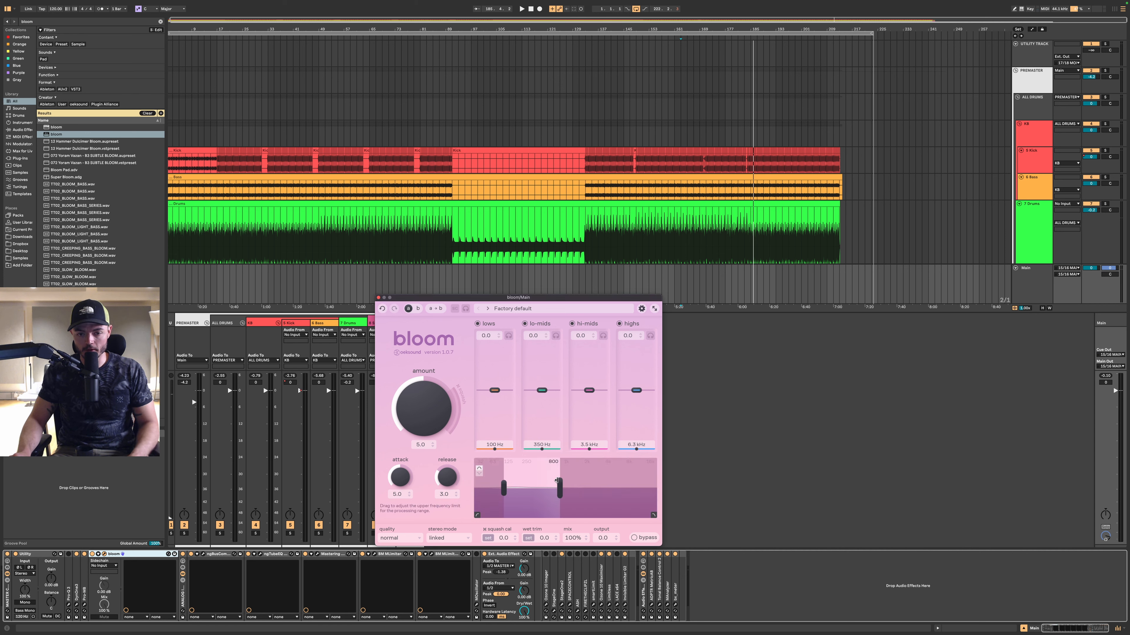
pyautogui.moveTo(573, 484); pyautogui.dragTo(450, 499)
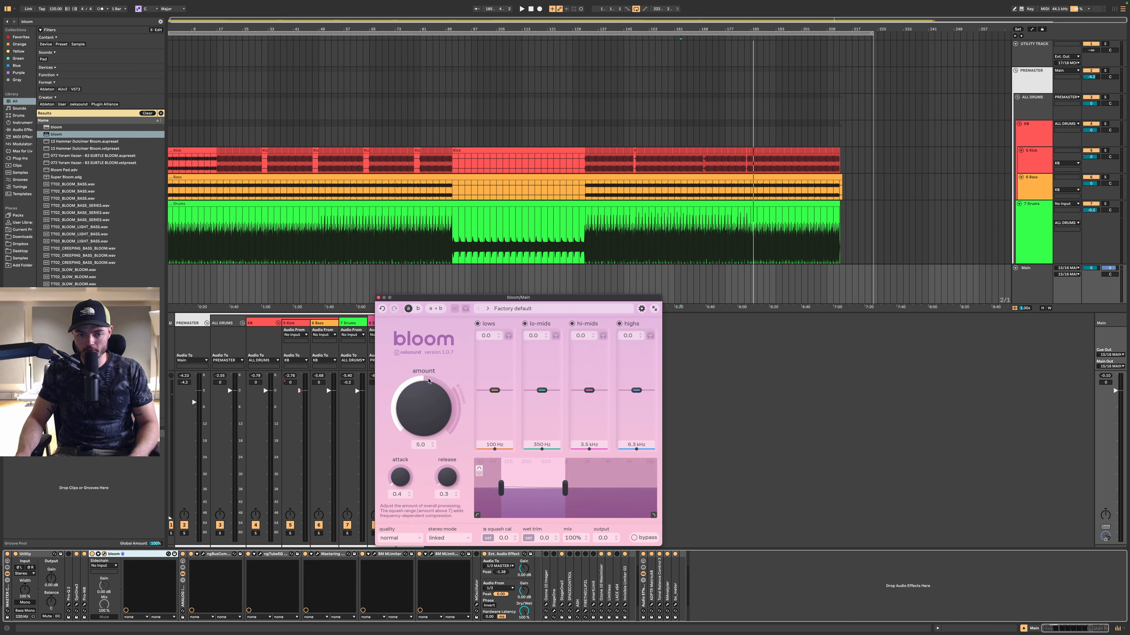
# - Audition bloom's amount from 0 upward during playback and set it to about 6.1
pyautogui.moveTo(422, 414); pyautogui.dragTo(419, 475)
pyautogui.press('space')
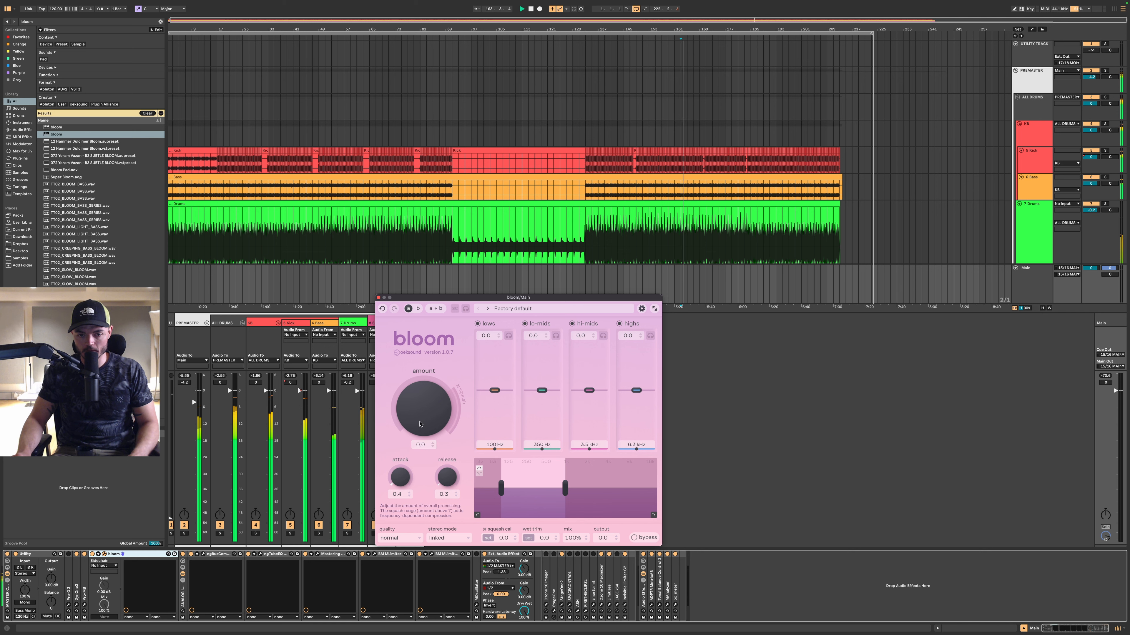
pyautogui.moveTo(420, 425); pyautogui.dragTo(435, 370)
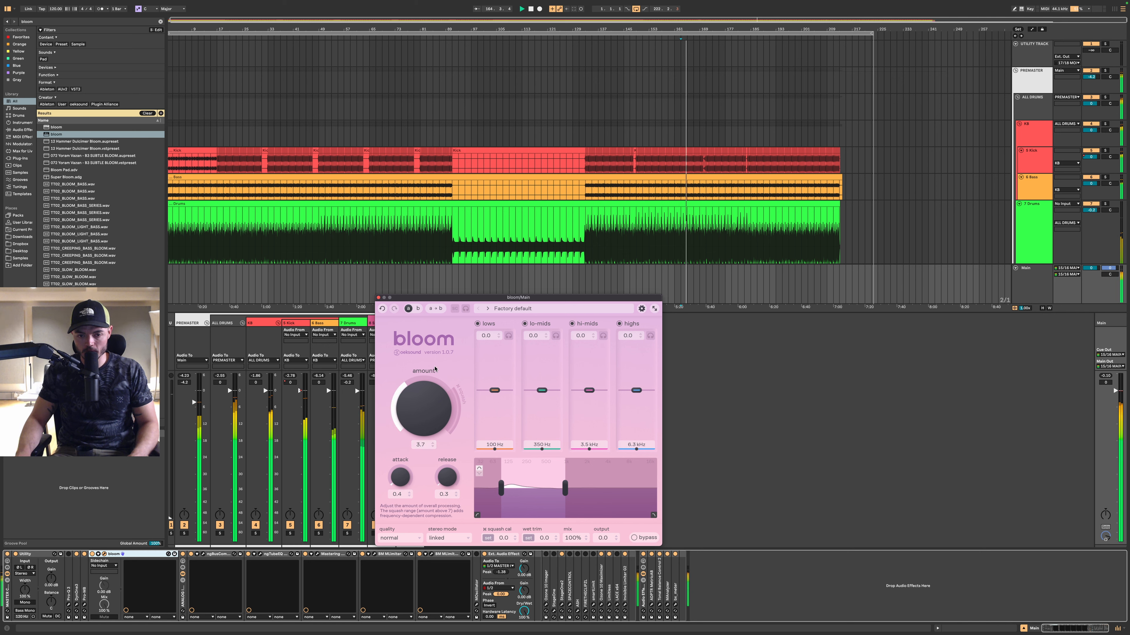
pyautogui.moveTo(435, 369); pyautogui.dragTo(423, 414)
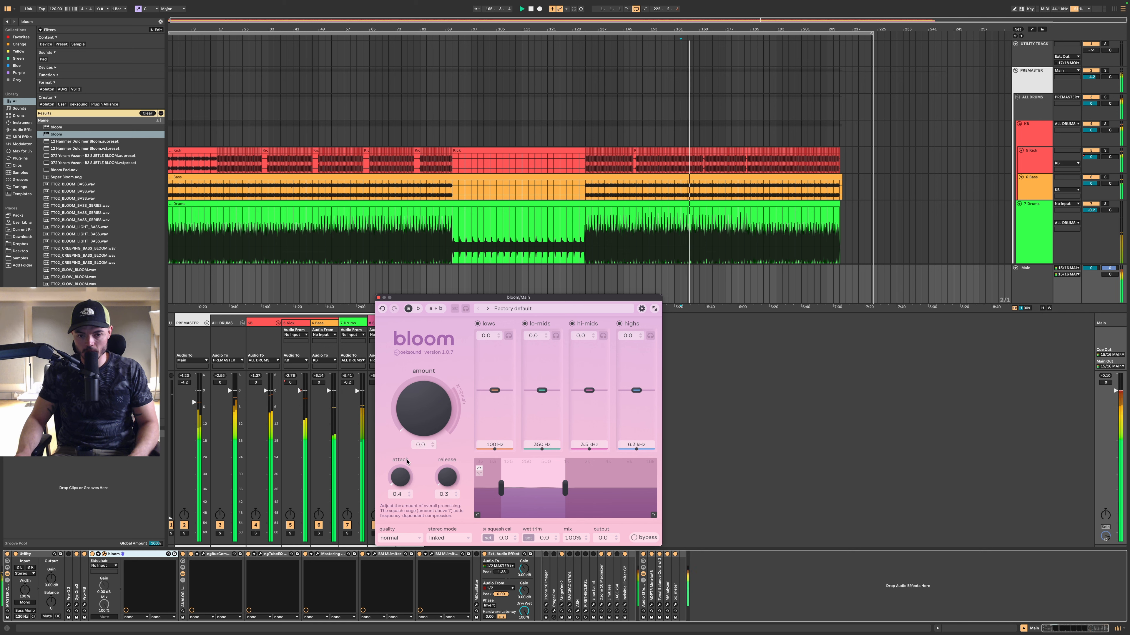
pyautogui.moveTo(448, 325); pyautogui.dragTo(453, 310)
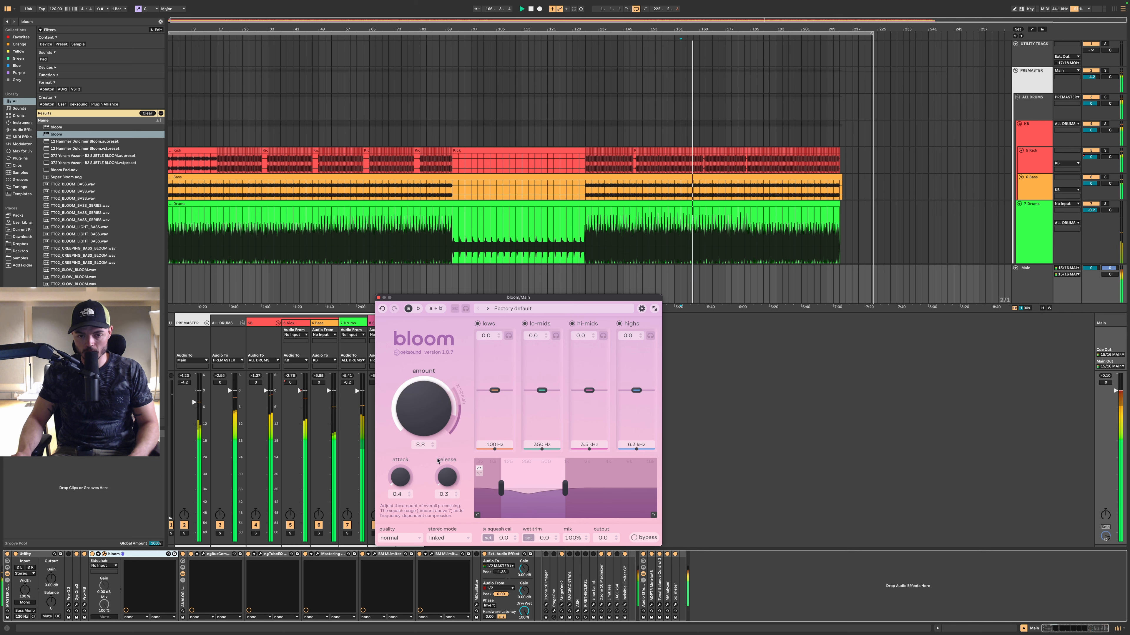
pyautogui.moveTo(434, 402); pyautogui.dragTo(424, 443)
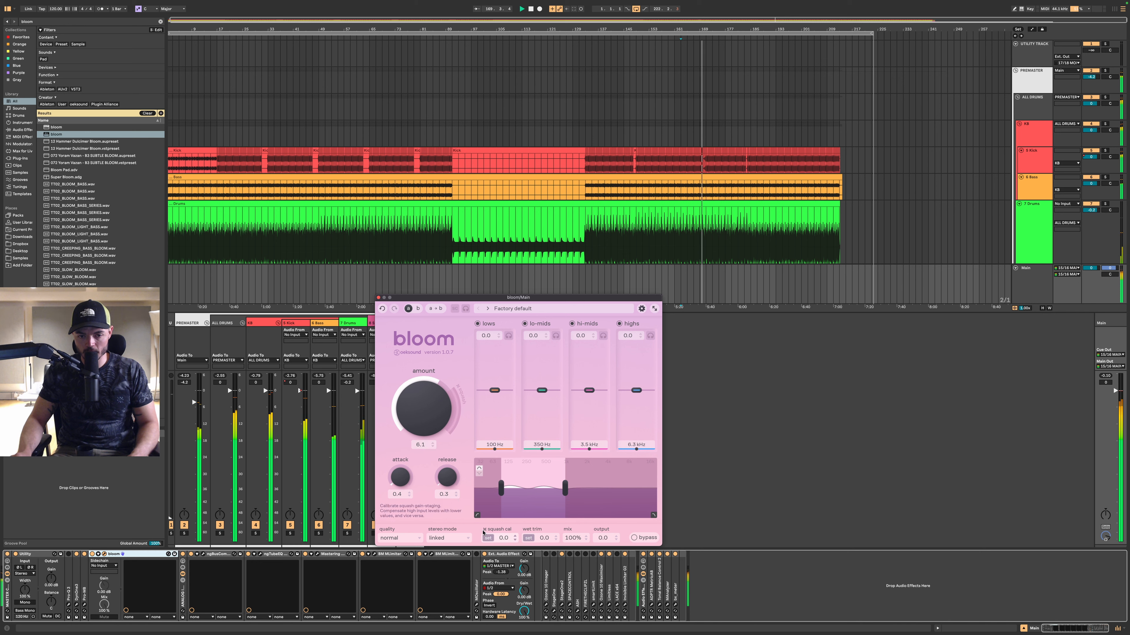
# - Raise bloom's lower processing limit to 120 Hz and re-audition the amount from near zero, setting it to 5.9
pyautogui.moveTo(502, 489); pyautogui.dragTo(510, 492)
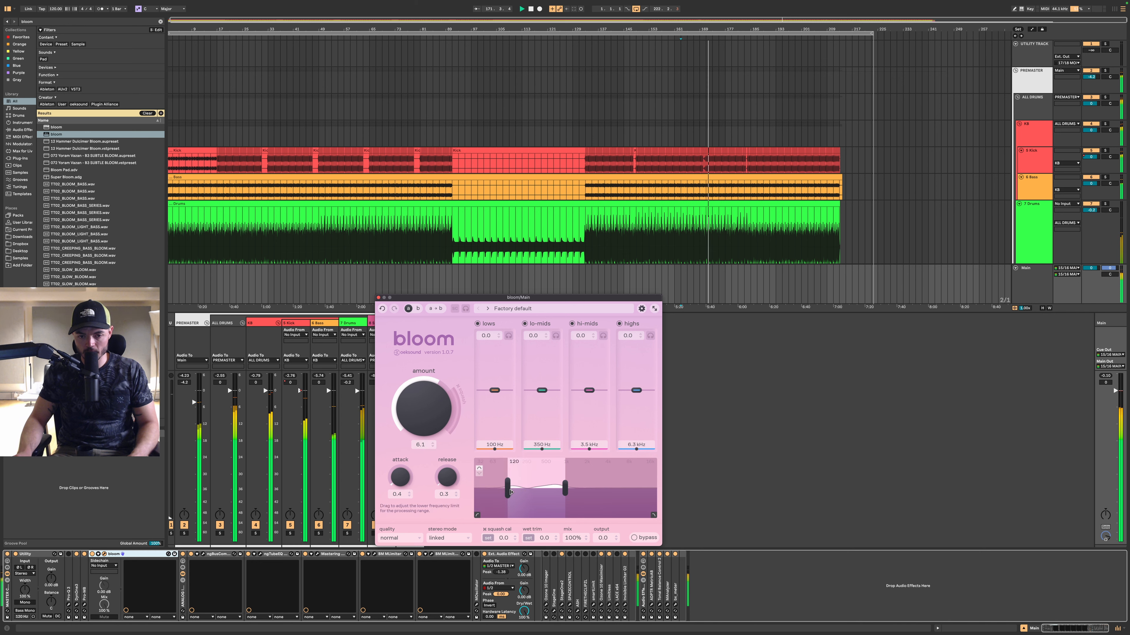
pyautogui.doubleClick(434, 426)
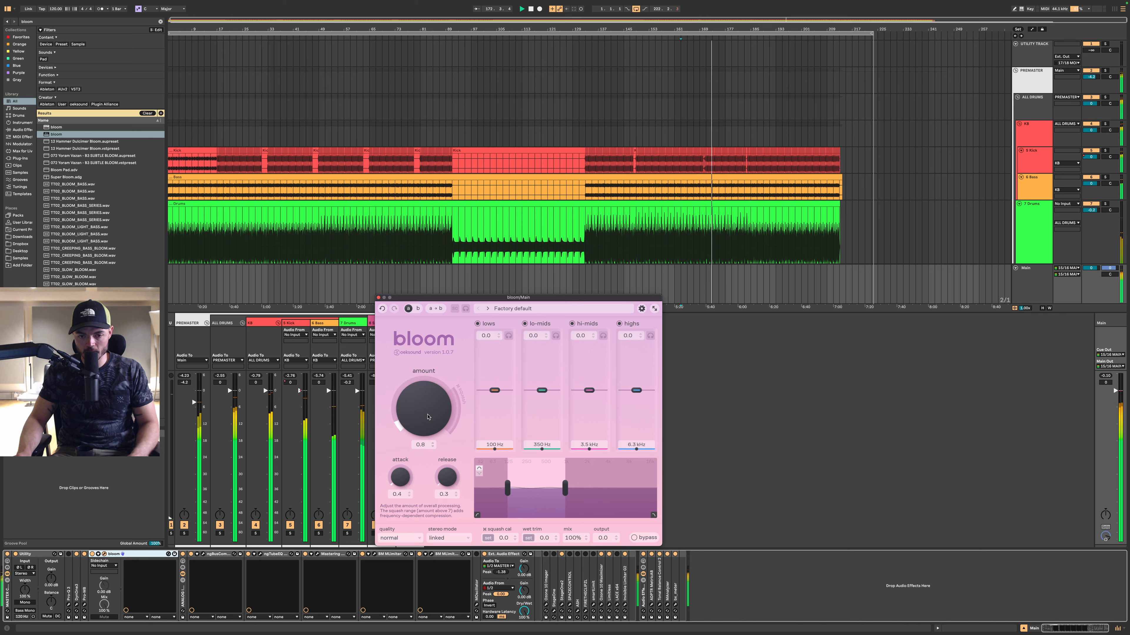
pyautogui.moveTo(438, 399); pyautogui.dragTo(447, 329)
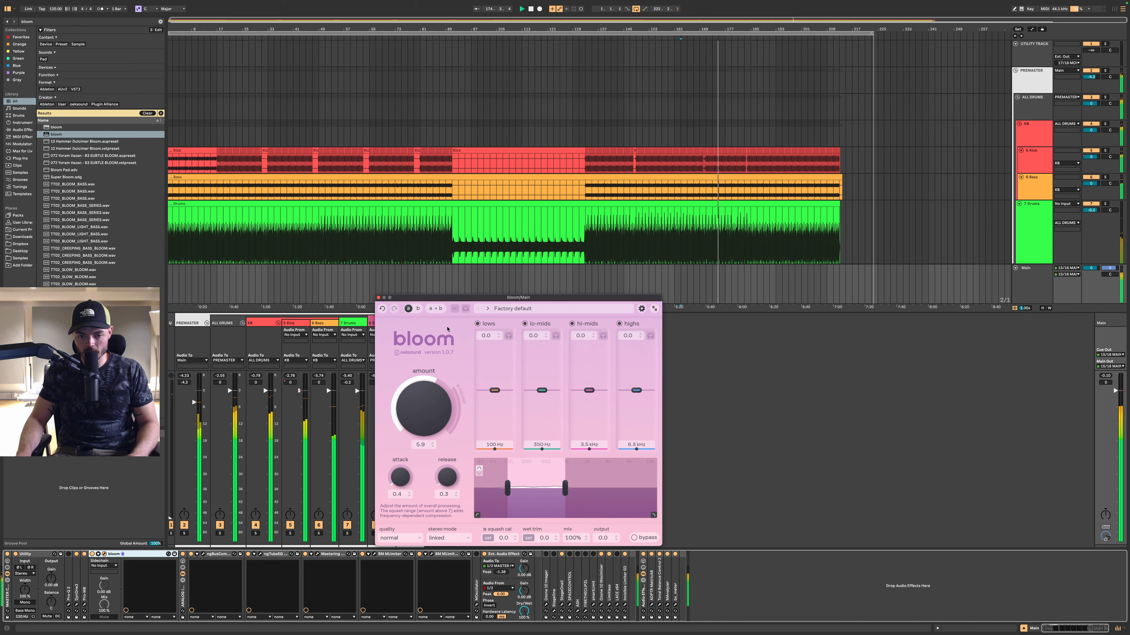
# - Set bloom's quality to high and its stereo mode to M/S split with the link at 0%
pyautogui.click(406, 538)
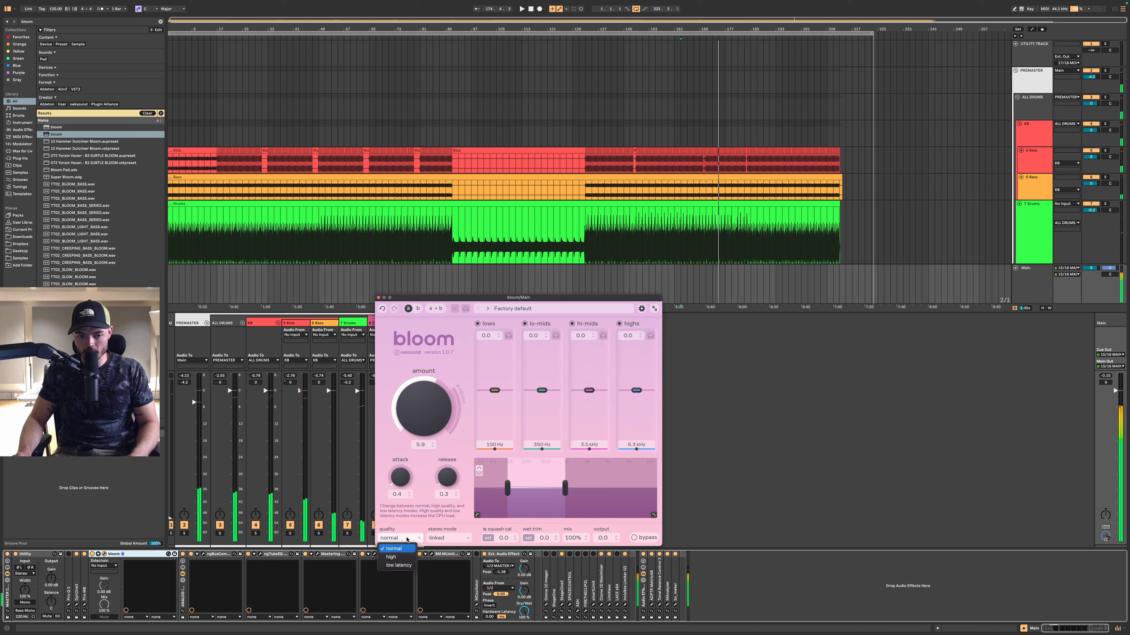
pyautogui.click(391, 557)
pyautogui.click(449, 538)
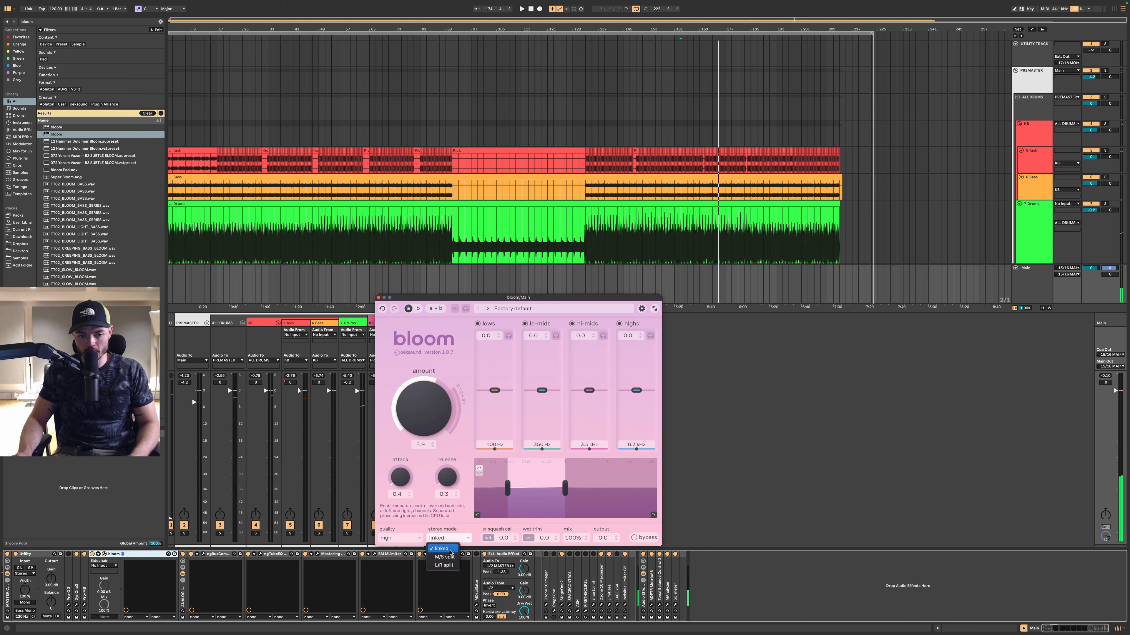
pyautogui.click(445, 557)
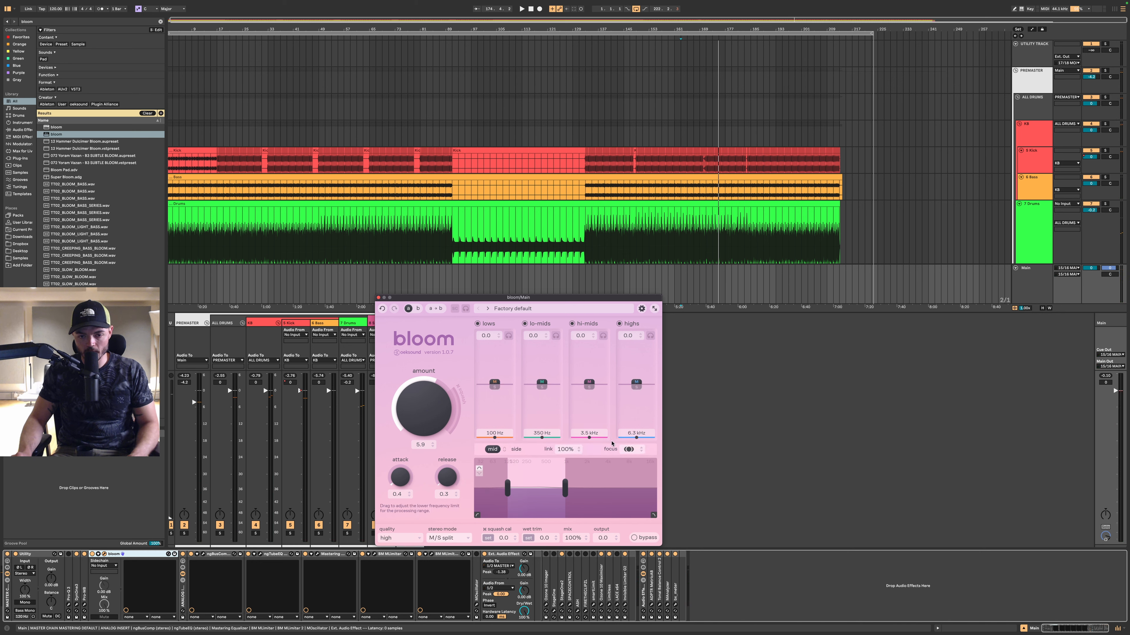
pyautogui.moveTo(565, 448); pyautogui.dragTo(558, 519)
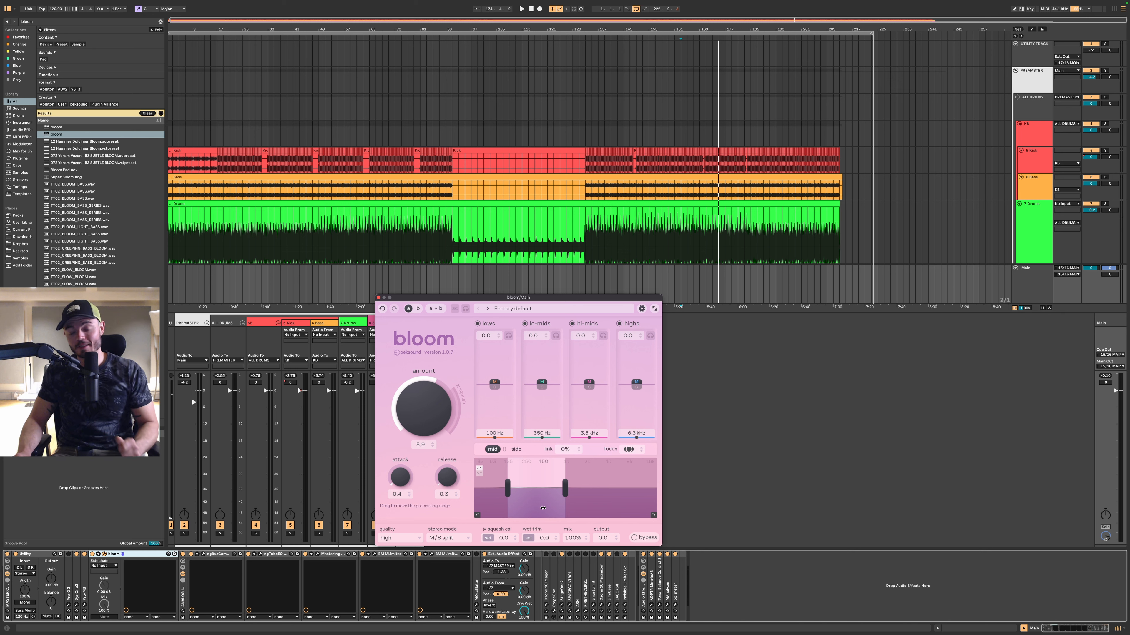
# - Start playback, try focusing bloom on the mid channel only, and return the focus to both mid and side
pyautogui.moveTo(628, 451)
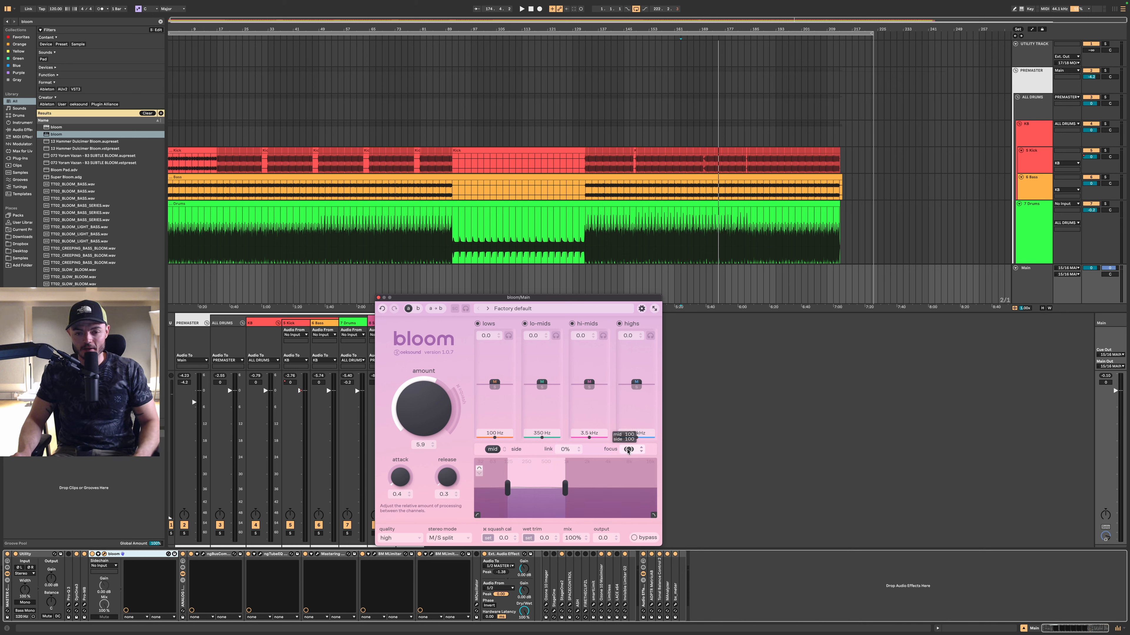
pyautogui.press('space')
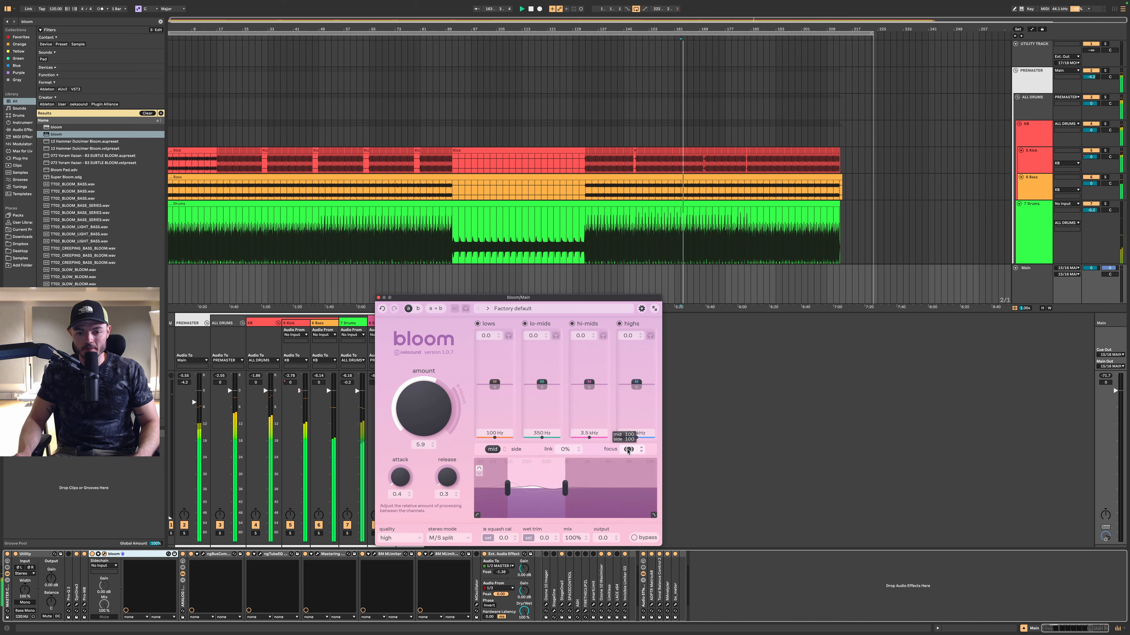
pyautogui.moveTo(627, 451); pyautogui.dragTo(591, 634)
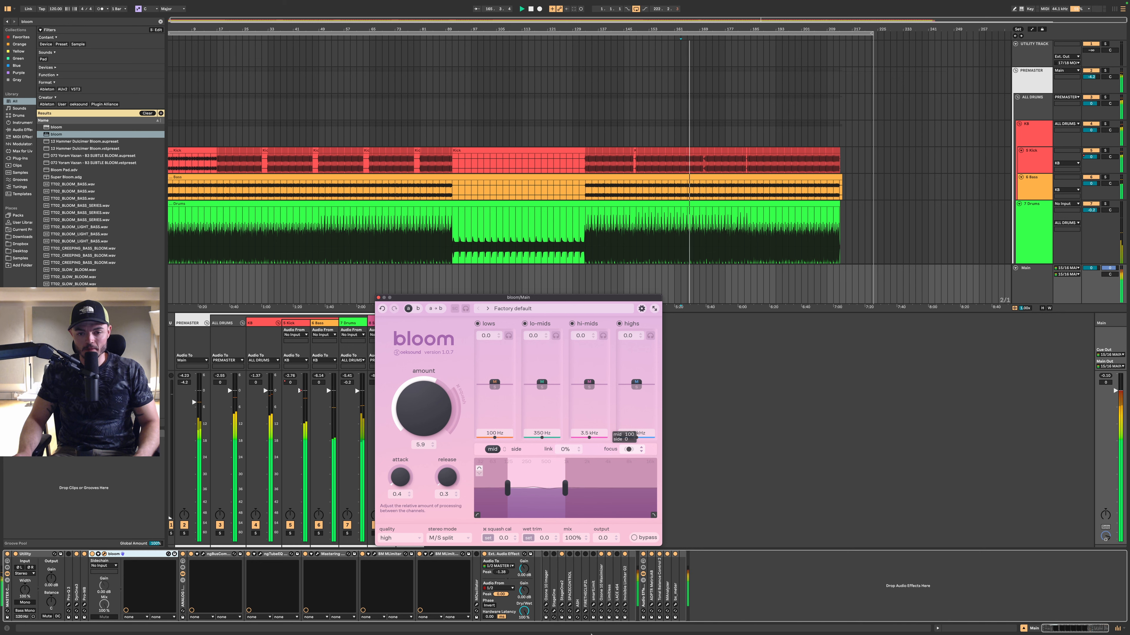
pyautogui.moveTo(616, 544); pyautogui.dragTo(628, 464)
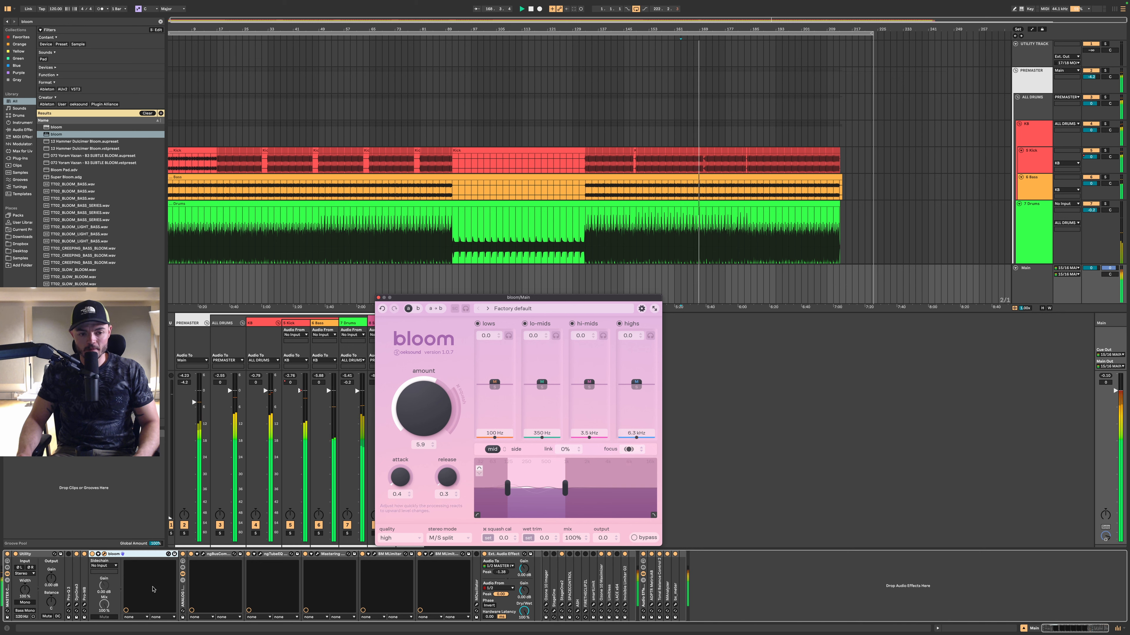
# - Compare the master with bloom bypassed and active during playback, leaving the plug-in enabled
pyautogui.click(92, 555)
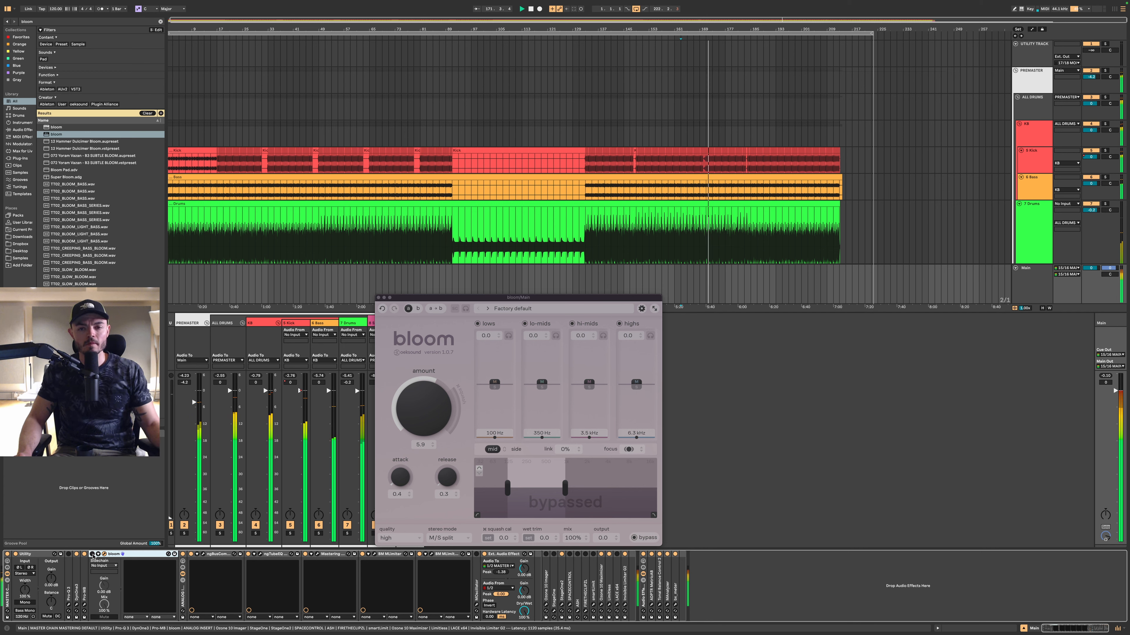
pyautogui.click(92, 555)
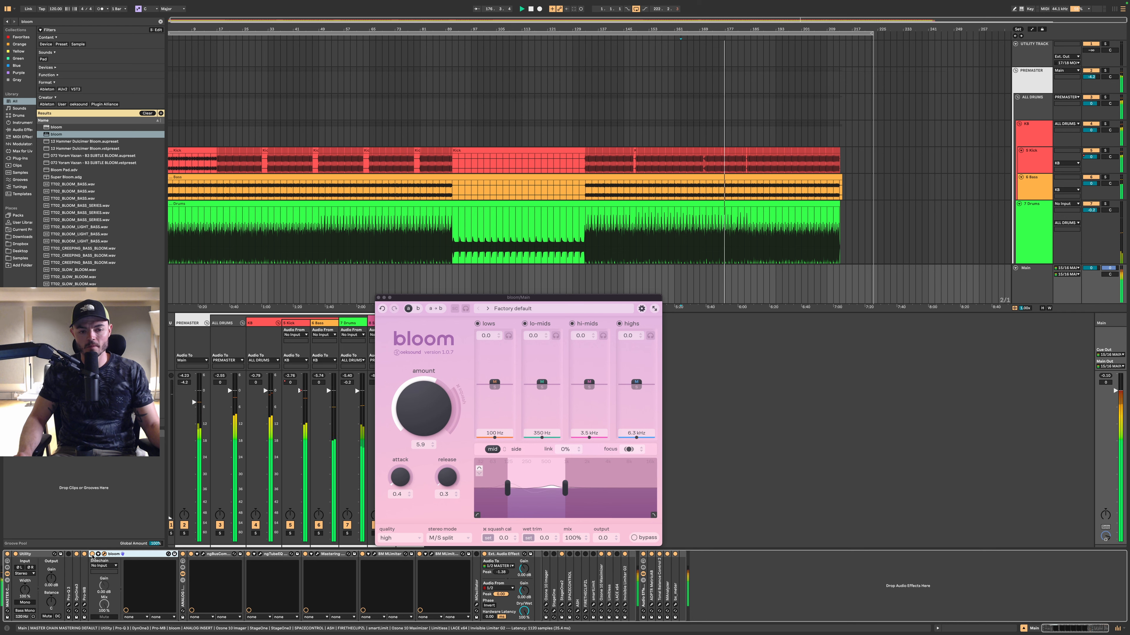
pyautogui.click(92, 555)
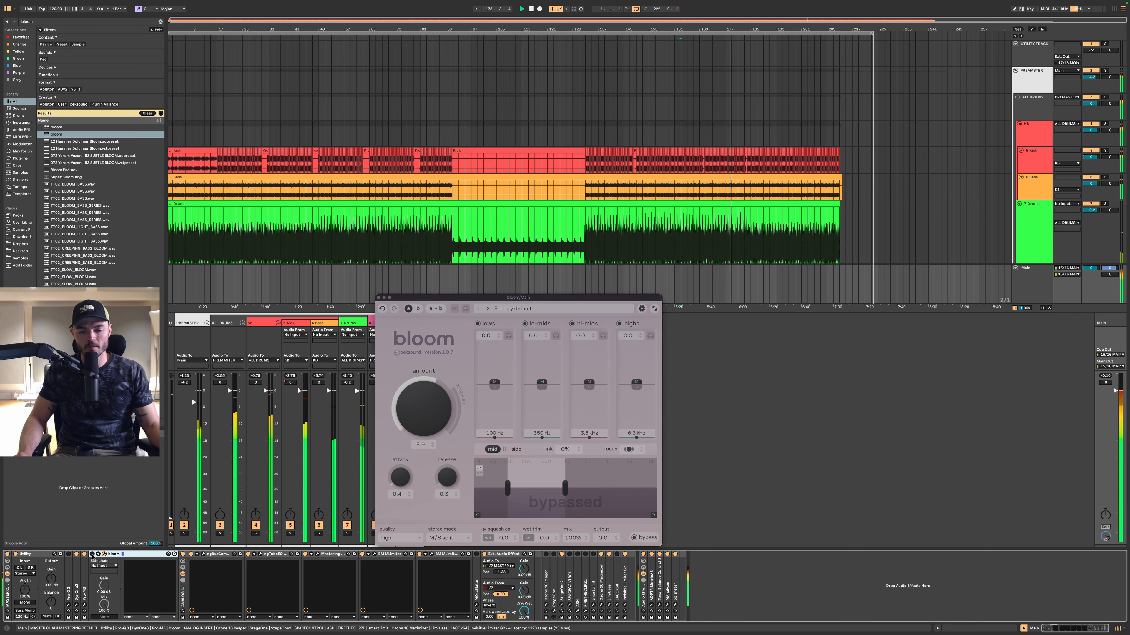
pyautogui.click(92, 555)
# - Shift bloom's processing range to an upper limit of about 690 Hz, set lo-mids to -2.4 at 270 Hz, and restart playback
pyautogui.moveTo(505, 493); pyautogui.dragTo(563, 489)
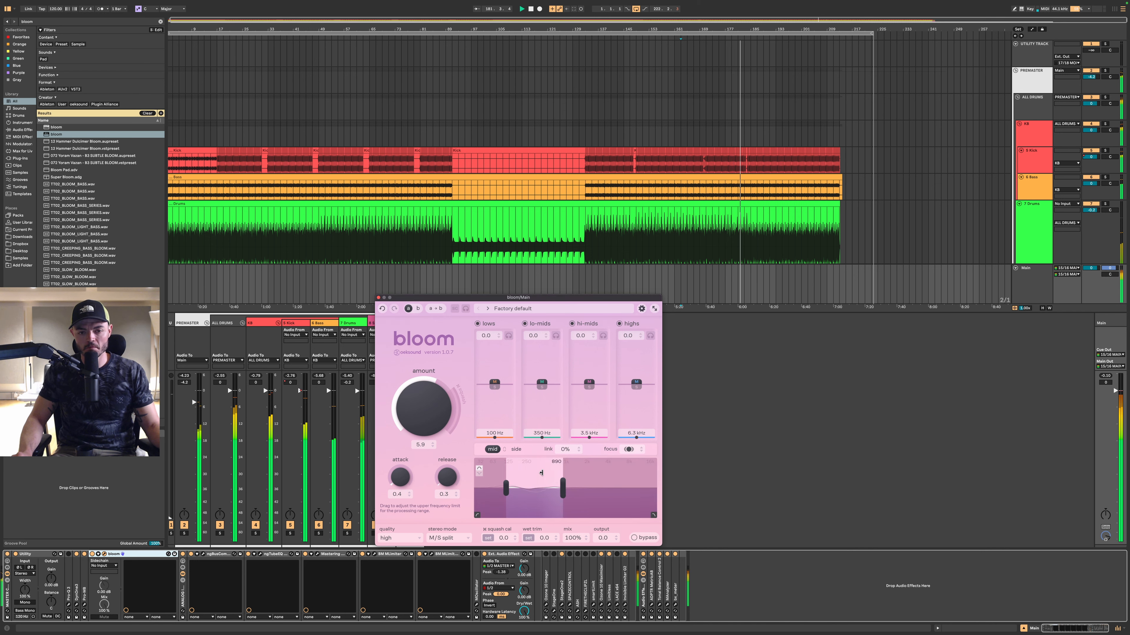
pyautogui.moveTo(542, 382); pyautogui.dragTo(538, 391)
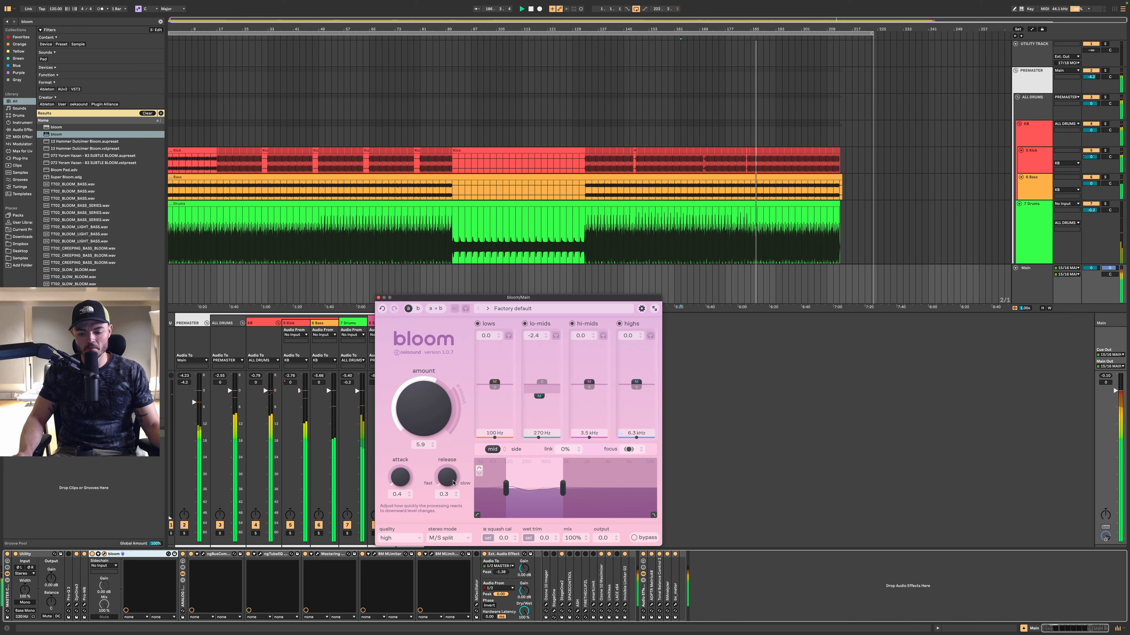
pyautogui.press('space')
pyautogui.press('space')
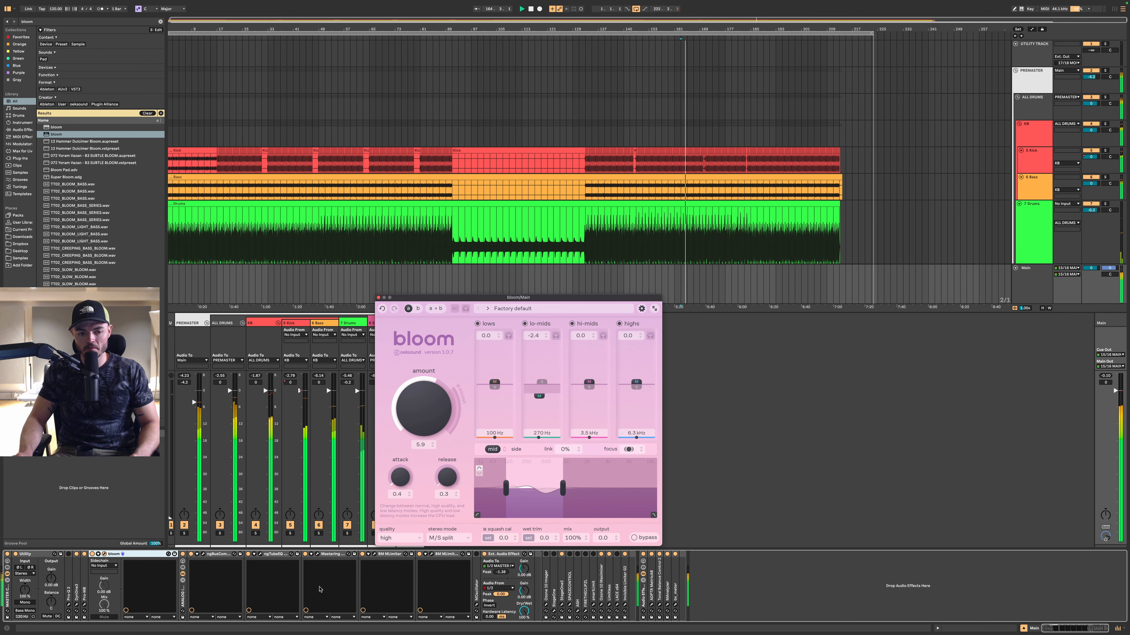
# - Check the new lo-mids setting against bypass, lower bloom's amount to 5.6, and stop playback
pyautogui.click(93, 555)
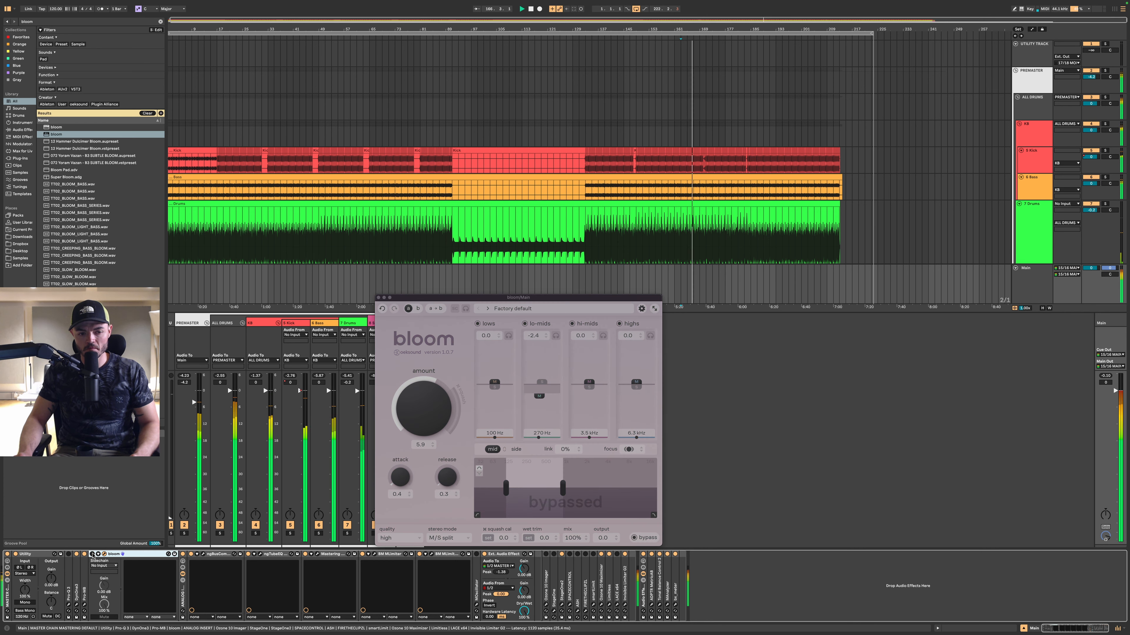
pyautogui.click(93, 555)
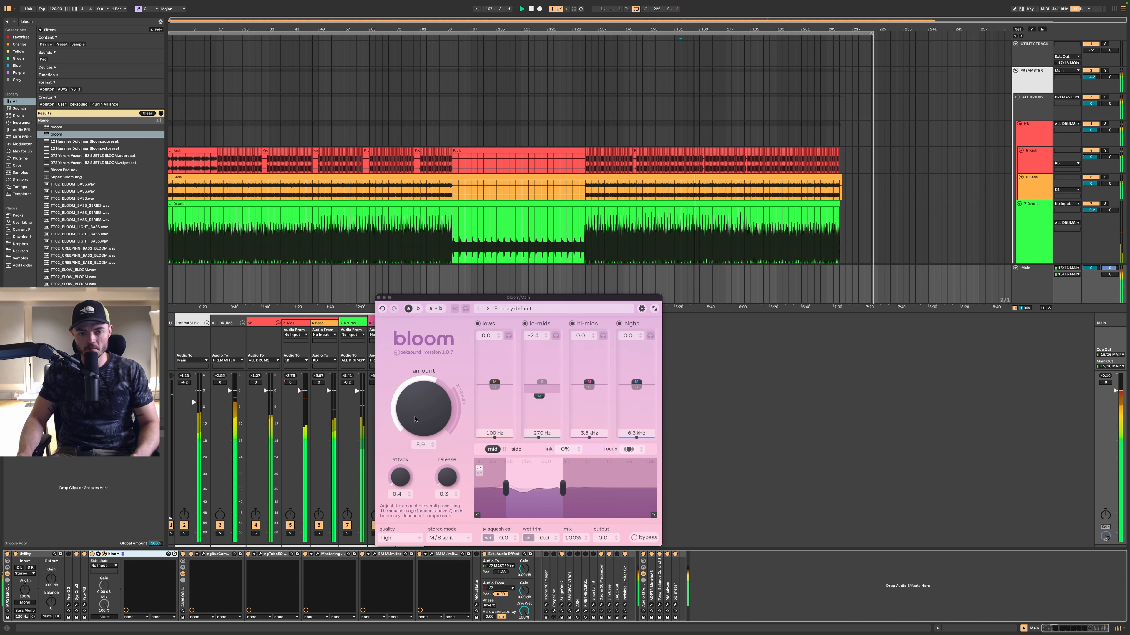
pyautogui.moveTo(414, 425); pyautogui.dragTo(413, 427)
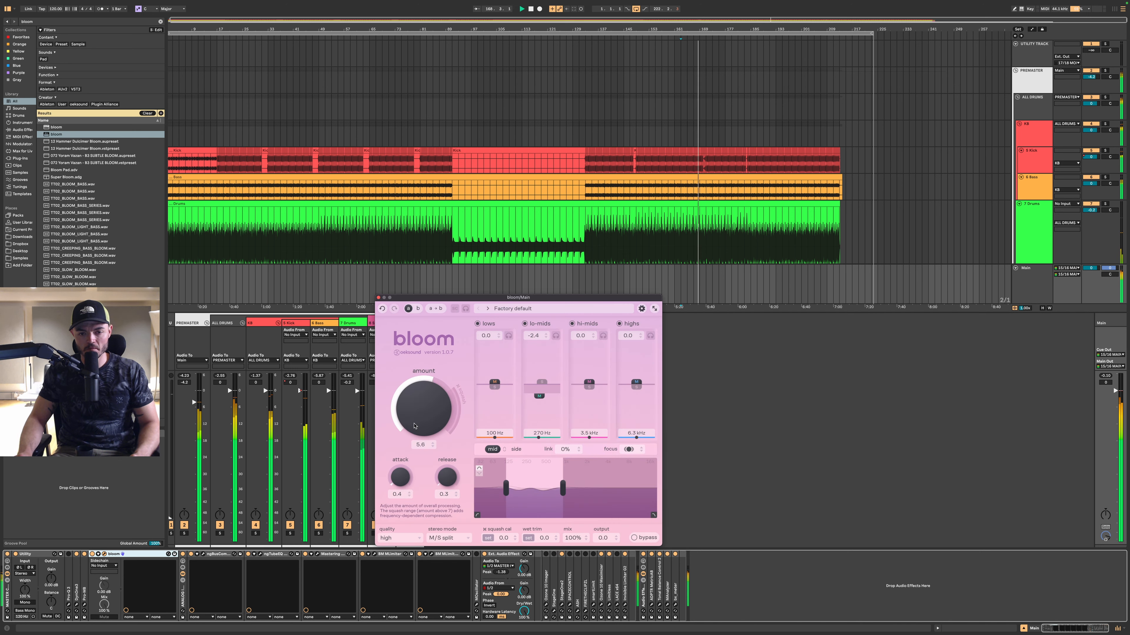
pyautogui.press('space')
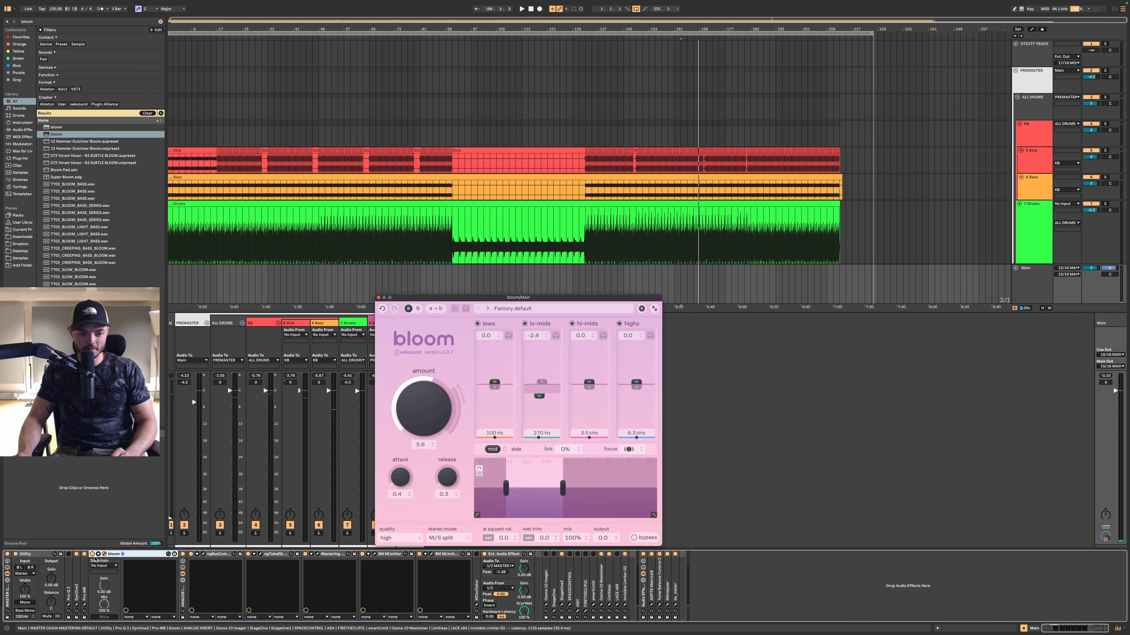
# - Play the drop and repeatedly switch bloom off and on to judge the low mids, then stop with bloom enabled
pyautogui.press('space')
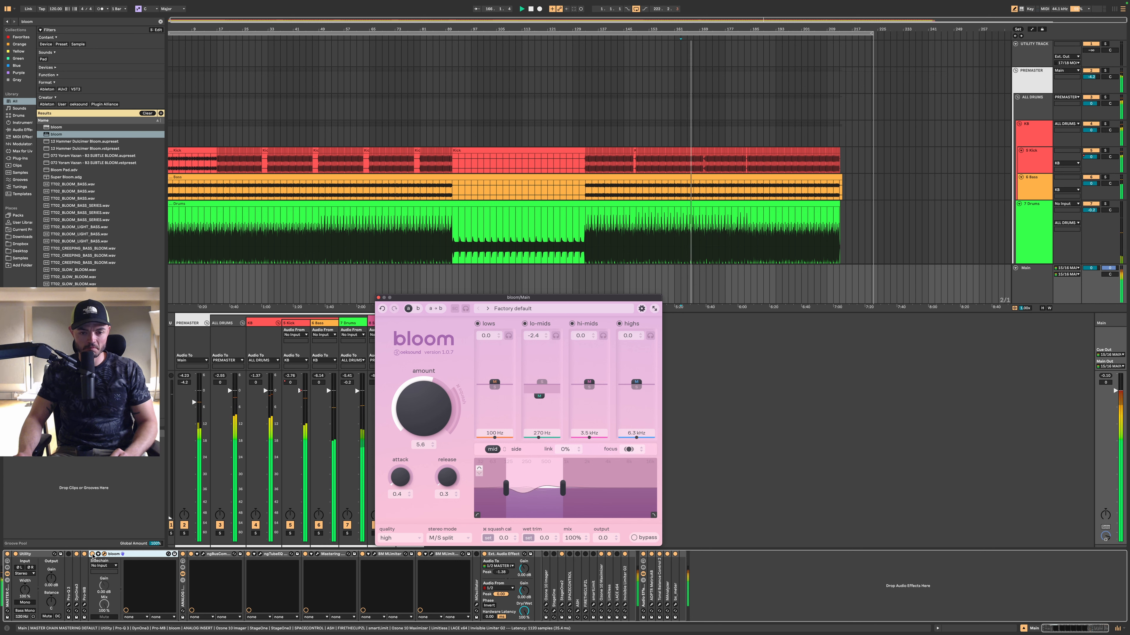
pyautogui.click(92, 556)
pyautogui.click(92, 555)
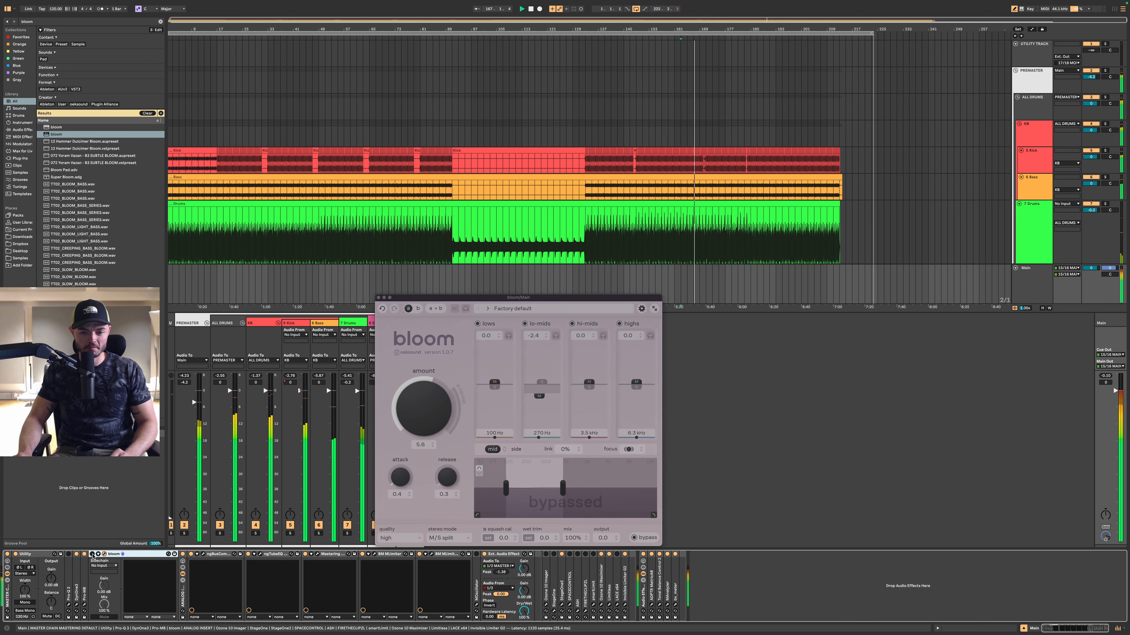
pyautogui.click(93, 555)
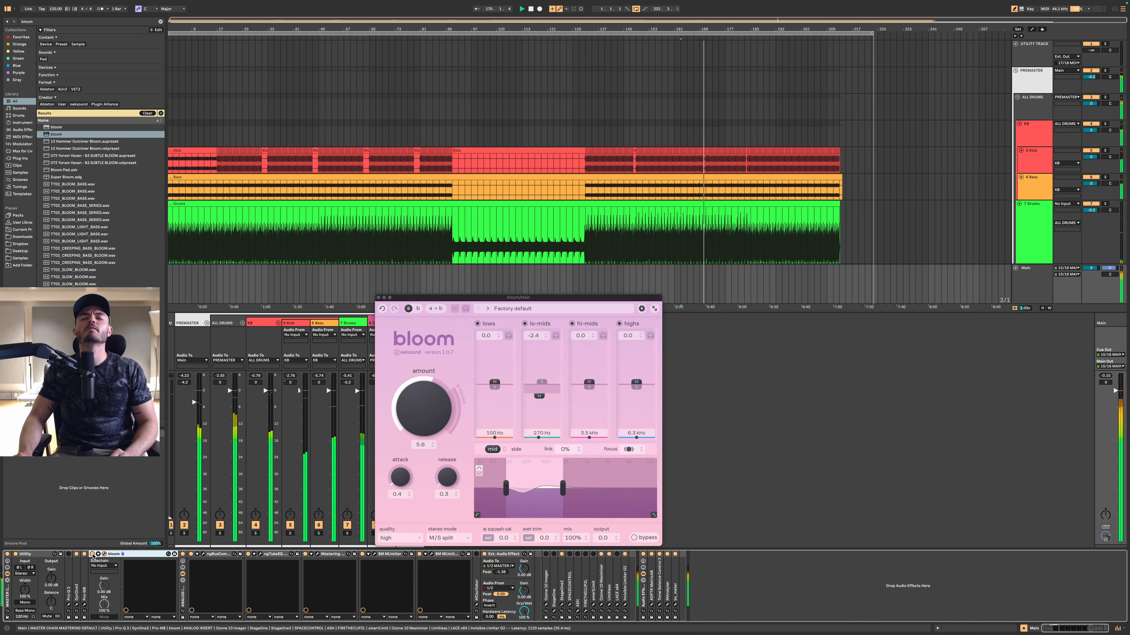
pyautogui.click(93, 555)
pyautogui.click(93, 555)
pyautogui.click(93, 554)
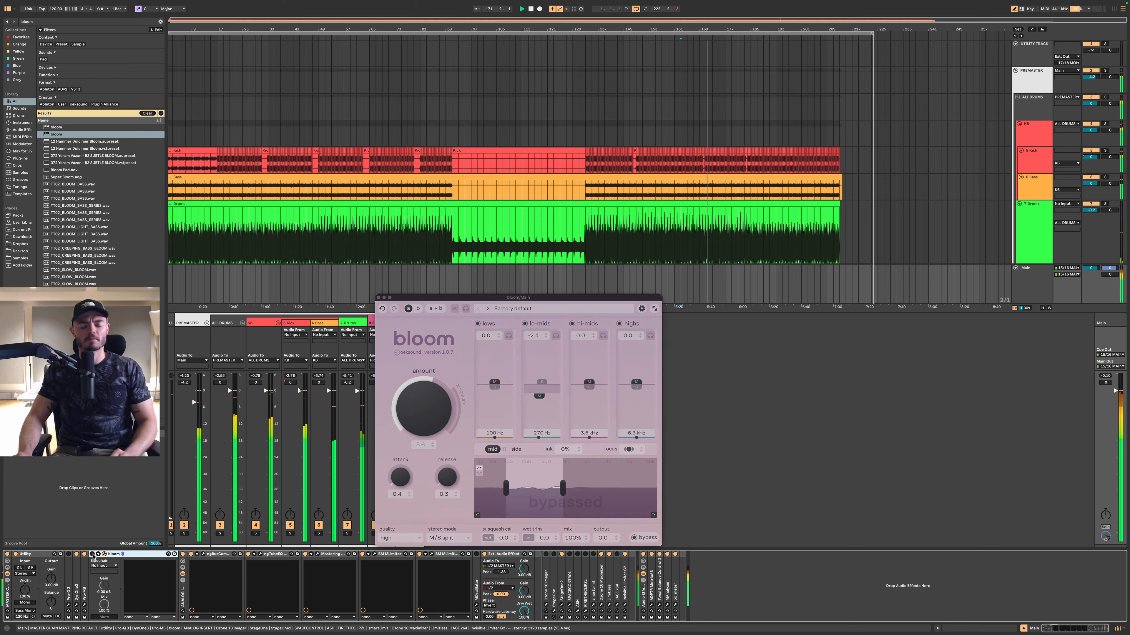
pyautogui.click(92, 555)
pyautogui.click(92, 554)
pyautogui.click(92, 555)
pyautogui.click(92, 554)
pyautogui.click(93, 555)
pyautogui.click(92, 555)
pyautogui.click(92, 554)
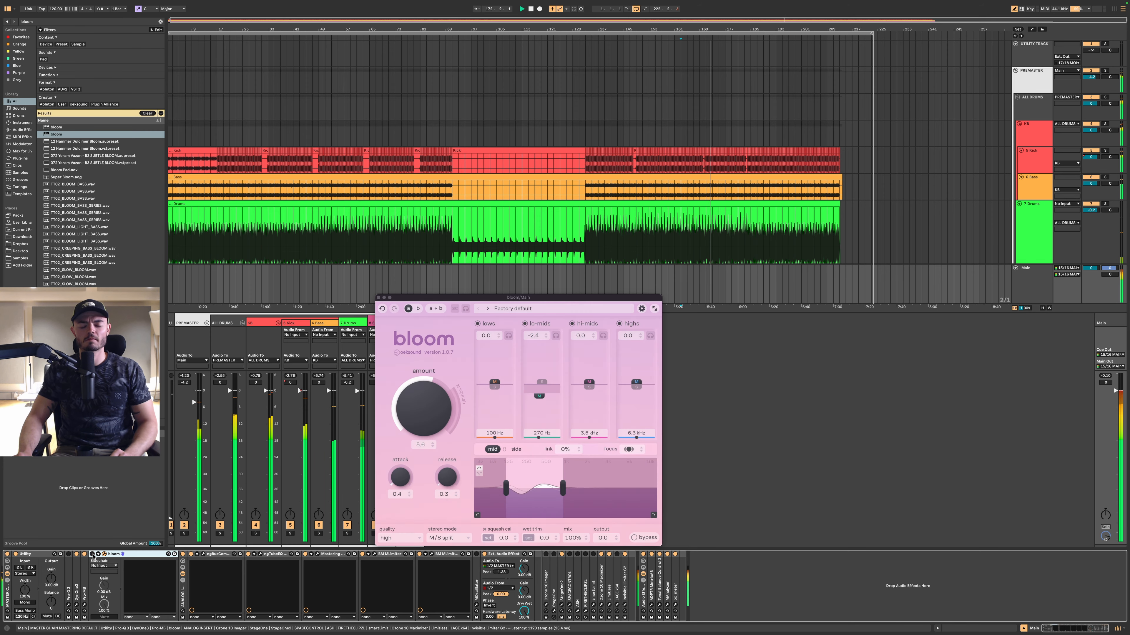
pyautogui.click(92, 554)
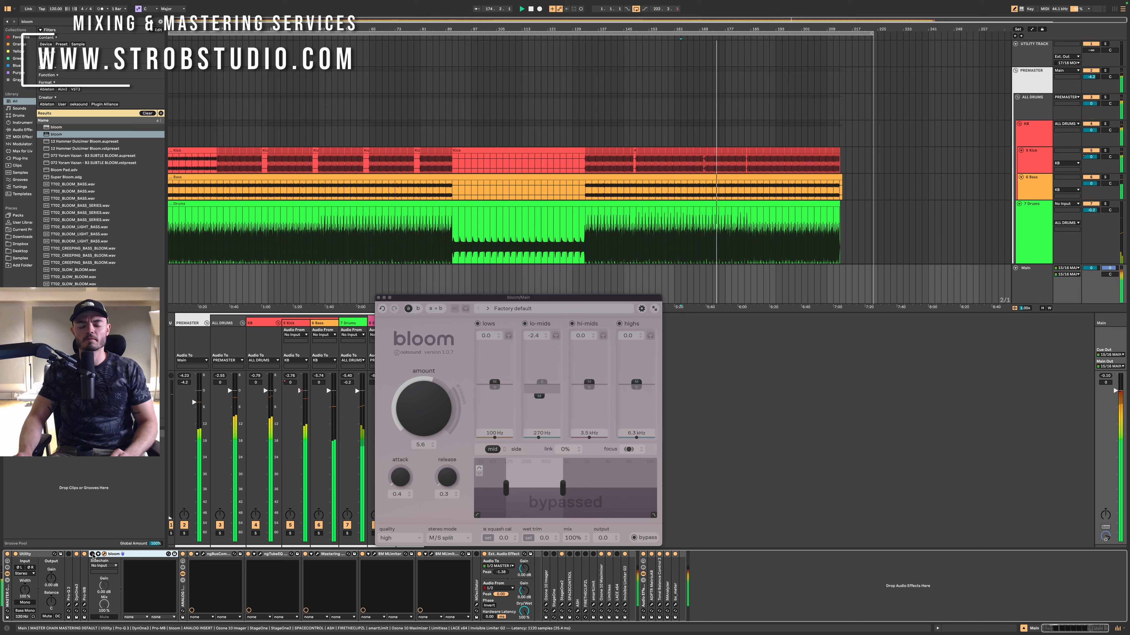
pyautogui.click(92, 555)
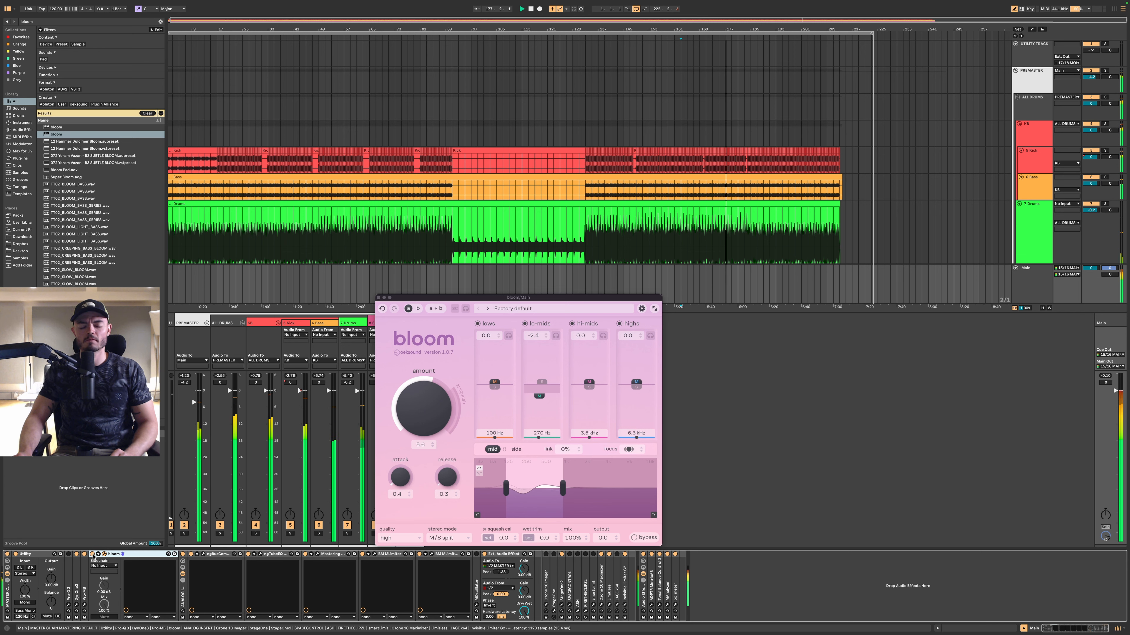
pyautogui.click(93, 555)
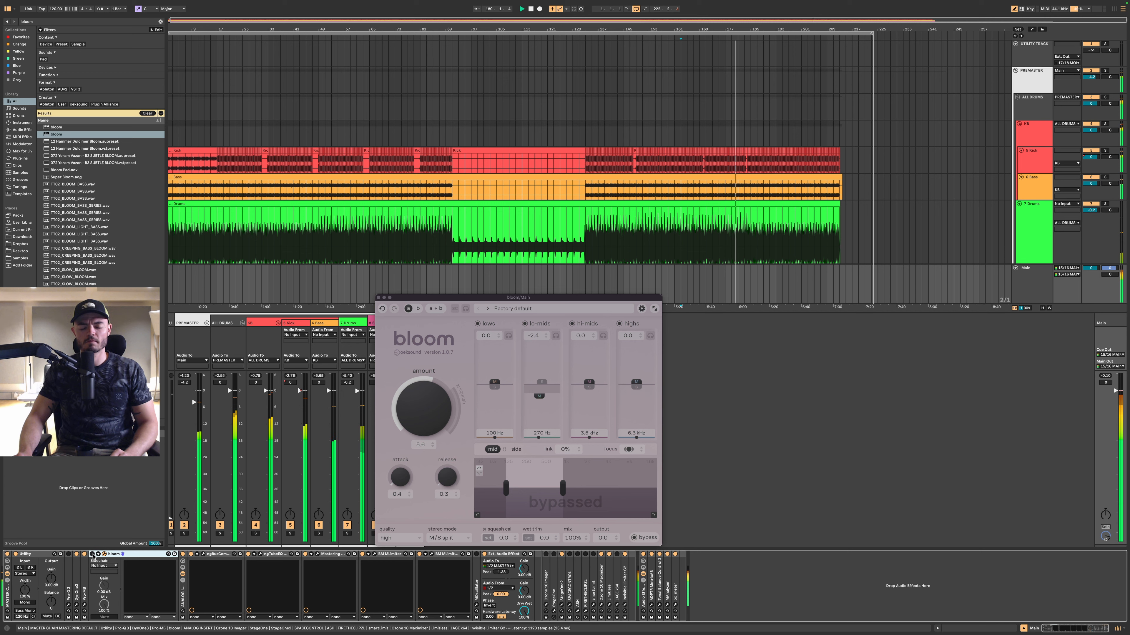
pyautogui.click(92, 555)
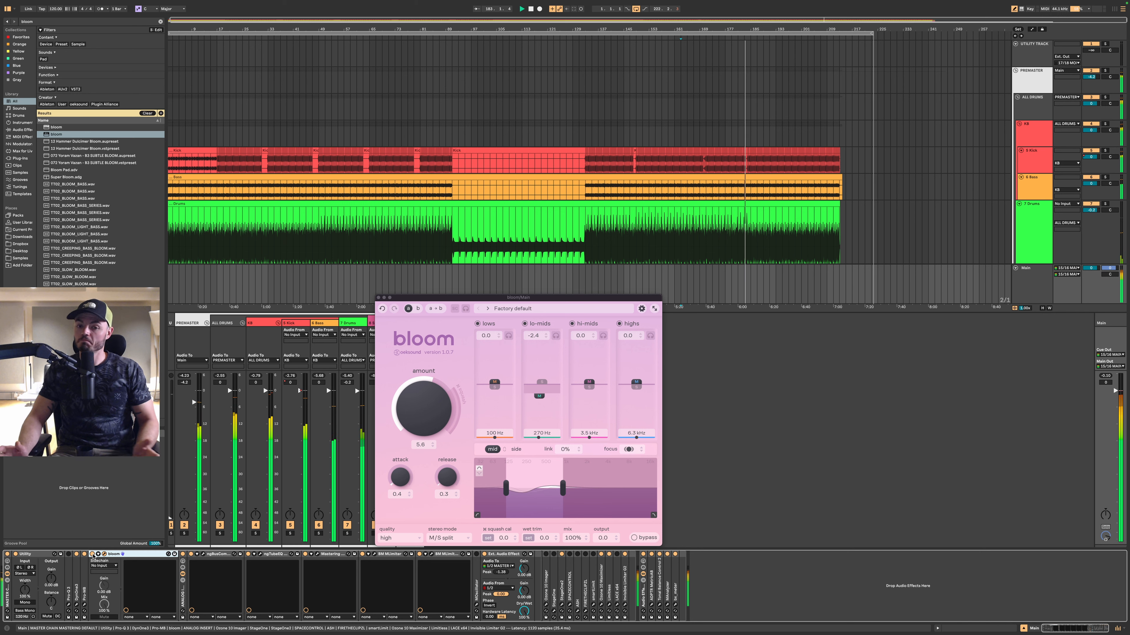
pyautogui.press('space')
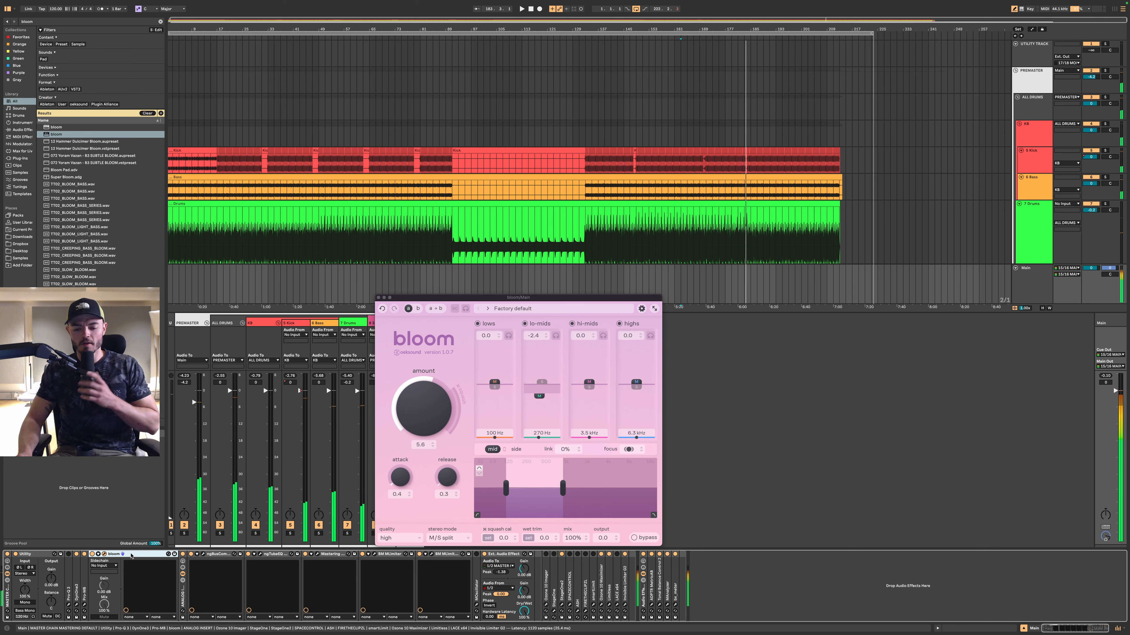
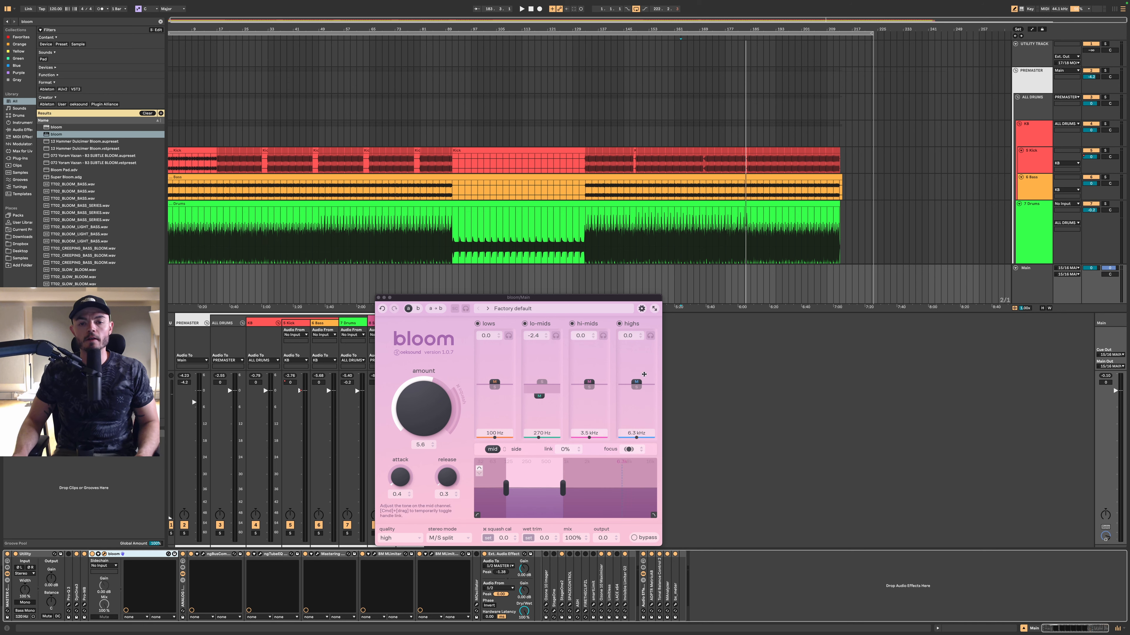
# - Play from bar 133, select the Main track, and open its Ozone 10 Imager
pyautogui.click(584, 115)
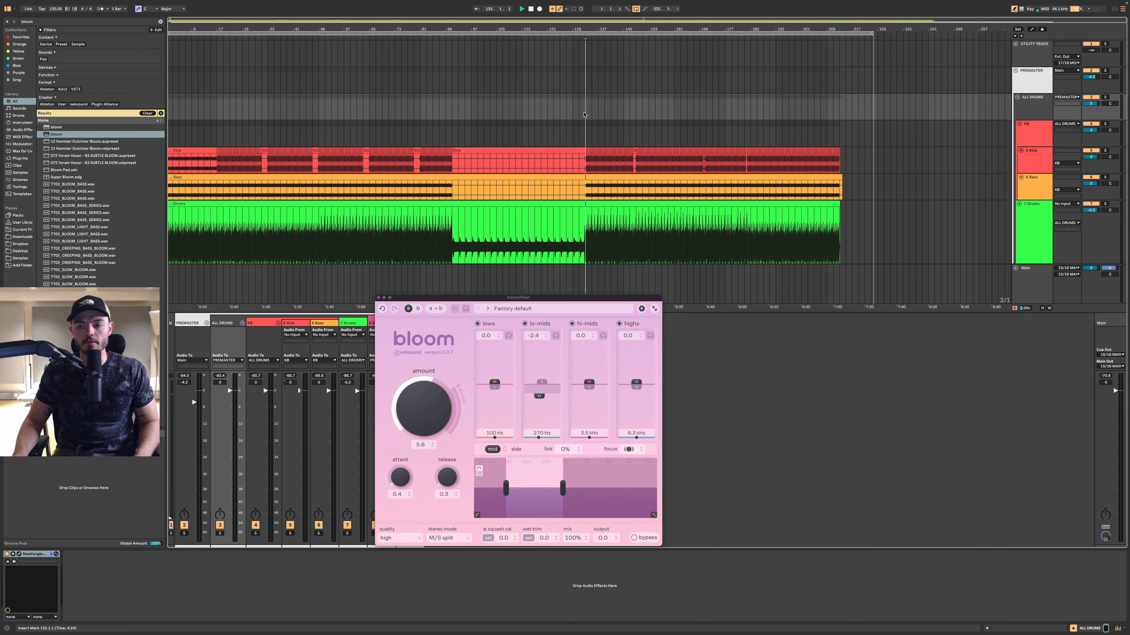
pyautogui.press('space')
pyautogui.click(1028, 290)
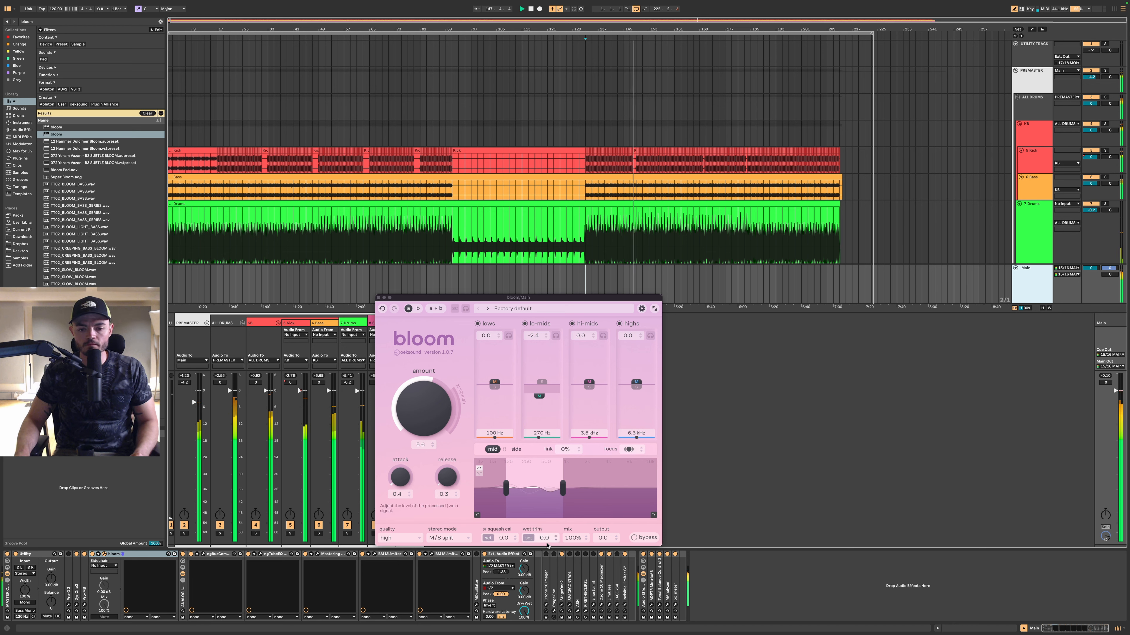
pyautogui.click(546, 605)
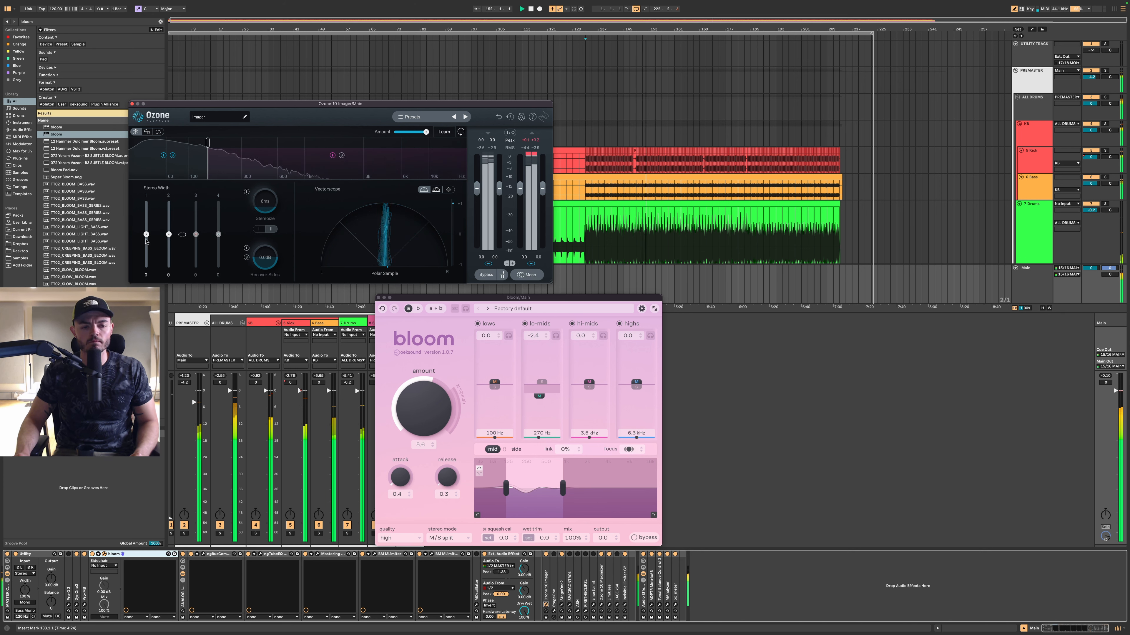
# - In the Imager, narrow band 1's stereo width to -100, set its upper crossover to about 128 Hz, and close the plugin
pyautogui.moveTo(146, 241); pyautogui.dragTo(146, 243)
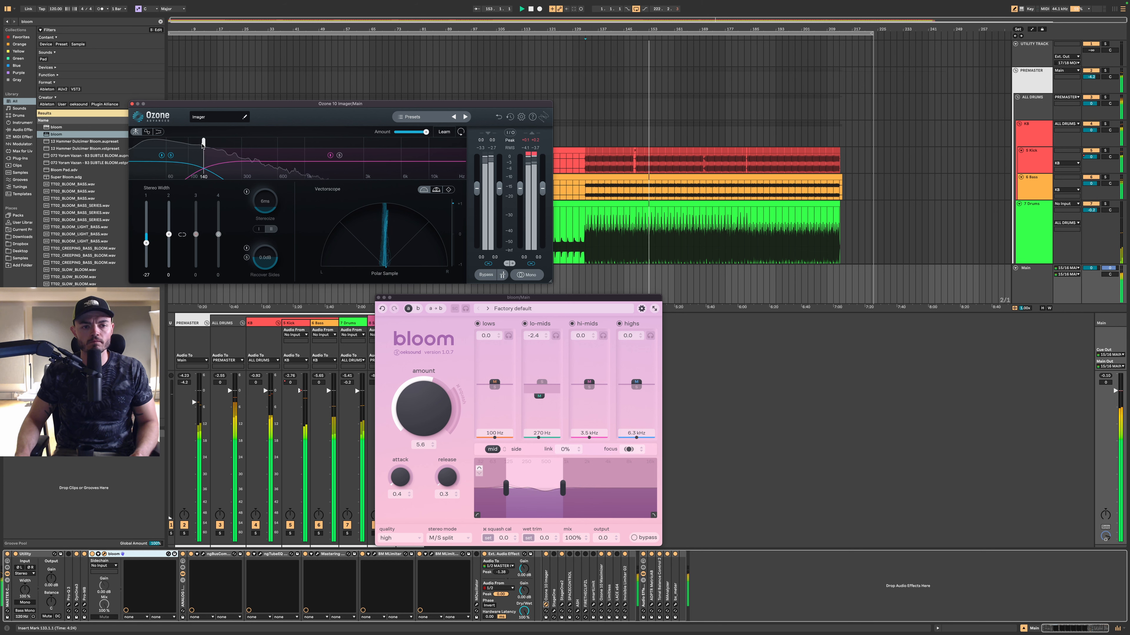
pyautogui.moveTo(202, 144); pyautogui.dragTo(197, 143)
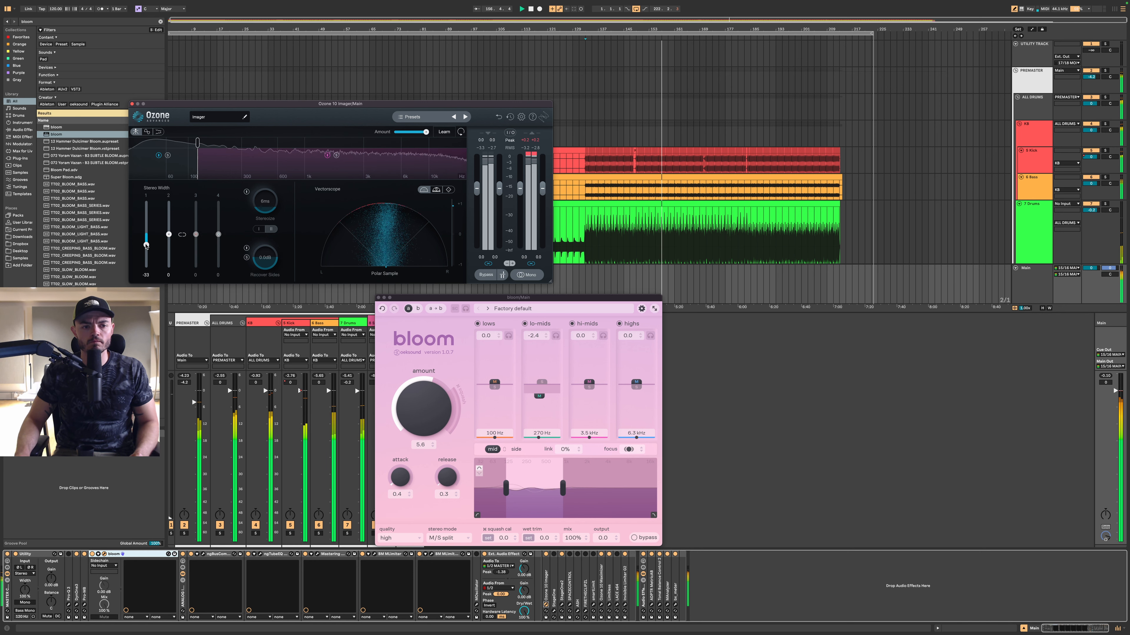
pyautogui.moveTo(147, 246); pyautogui.dragTo(147, 267)
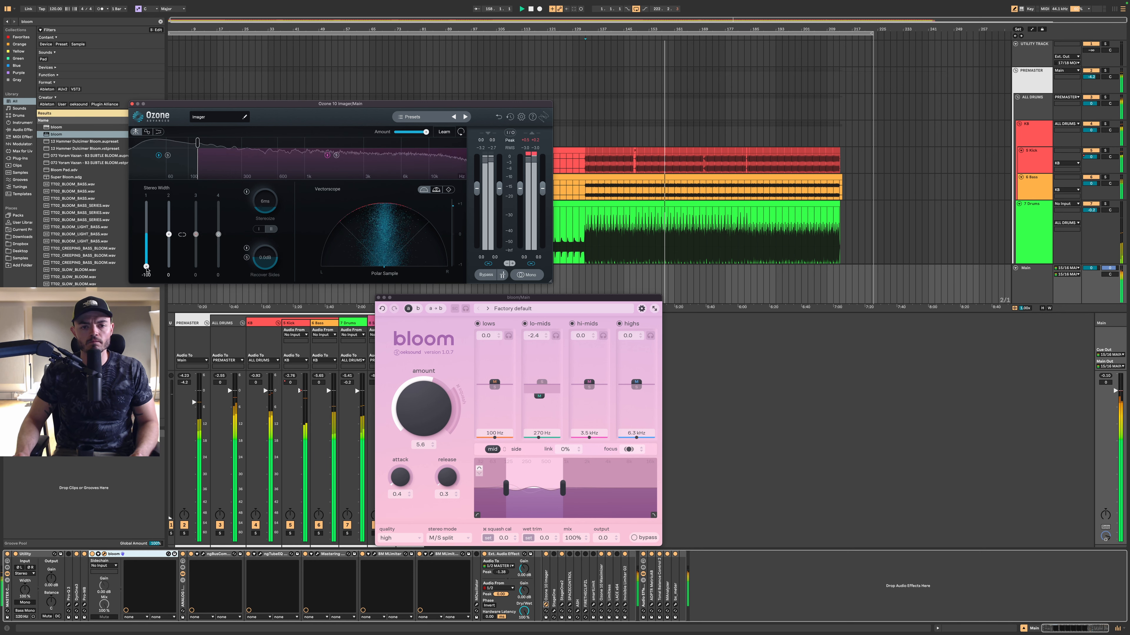
pyautogui.moveTo(147, 268)
pyautogui.mouseDown()
pyautogui.moveTo(148, 235)
pyautogui.moveTo(146, 267)
pyautogui.mouseUp()
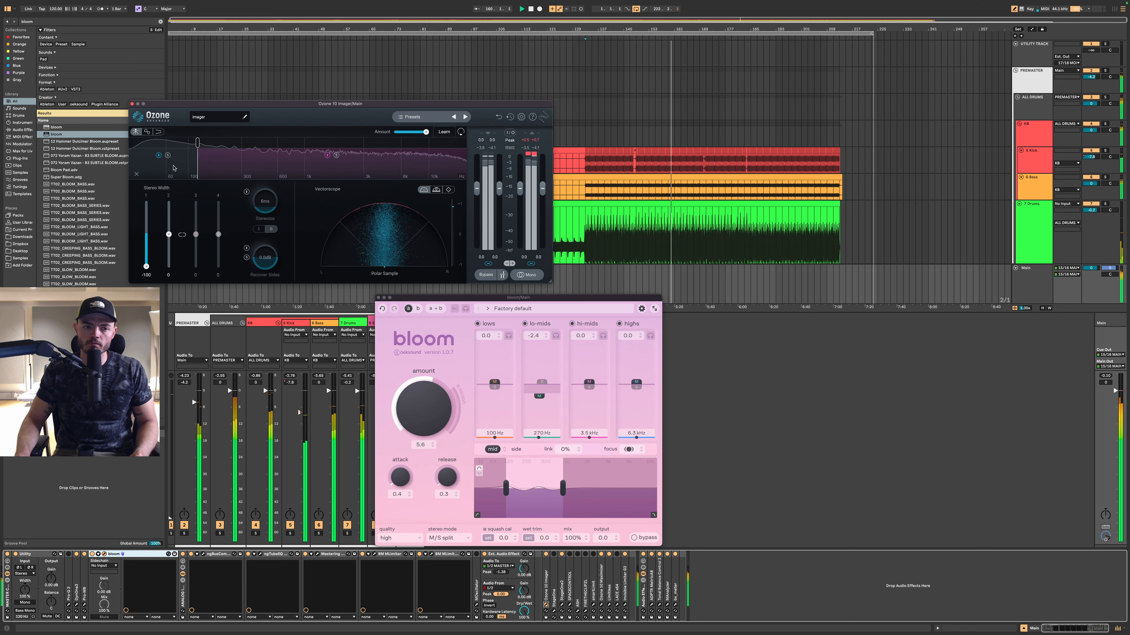
pyautogui.moveTo(194, 149); pyautogui.dragTo(201, 148)
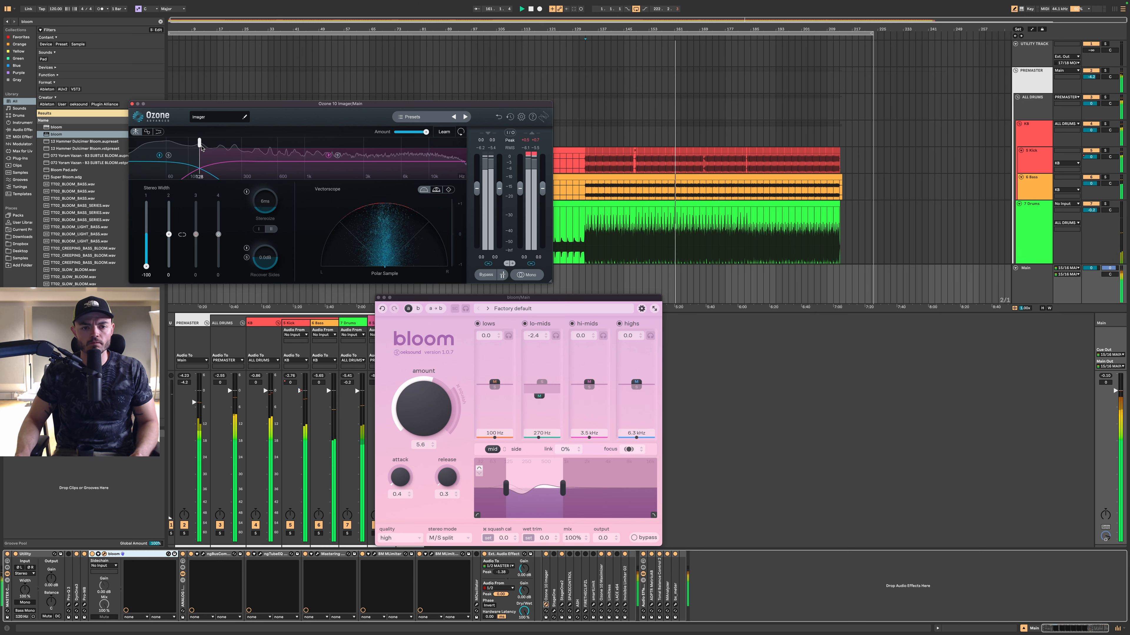
pyautogui.click(131, 104)
# - Fit all track lanes to the arrangement height and open ADPTR MetricAB on the Main track
pyautogui.click(1031, 232)
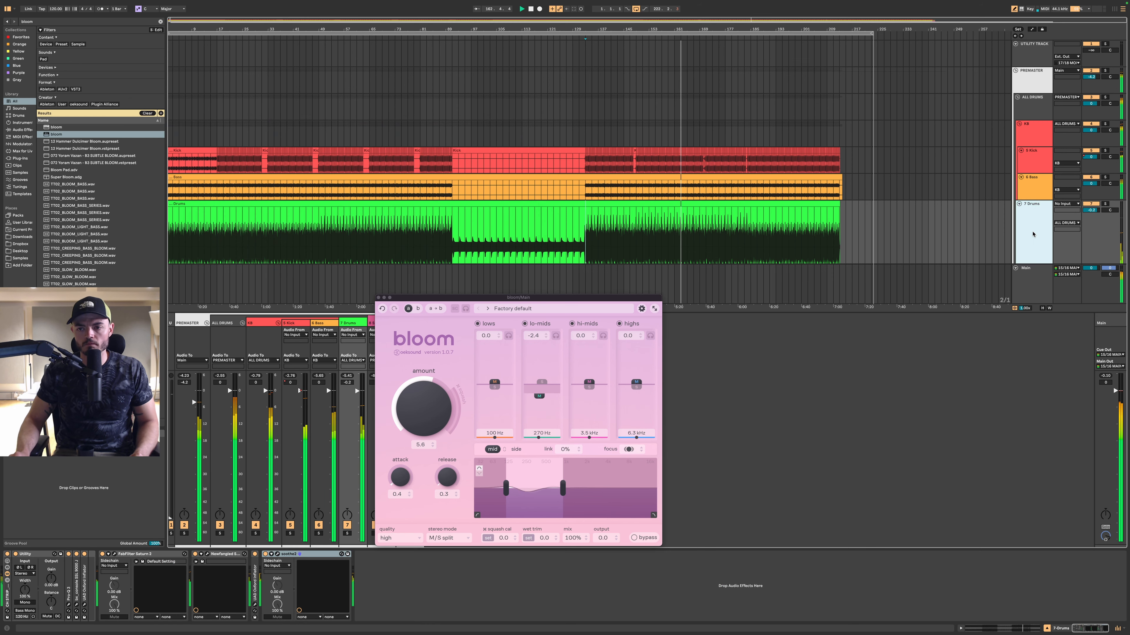
pyautogui.scroll(-5, 1033, 234)
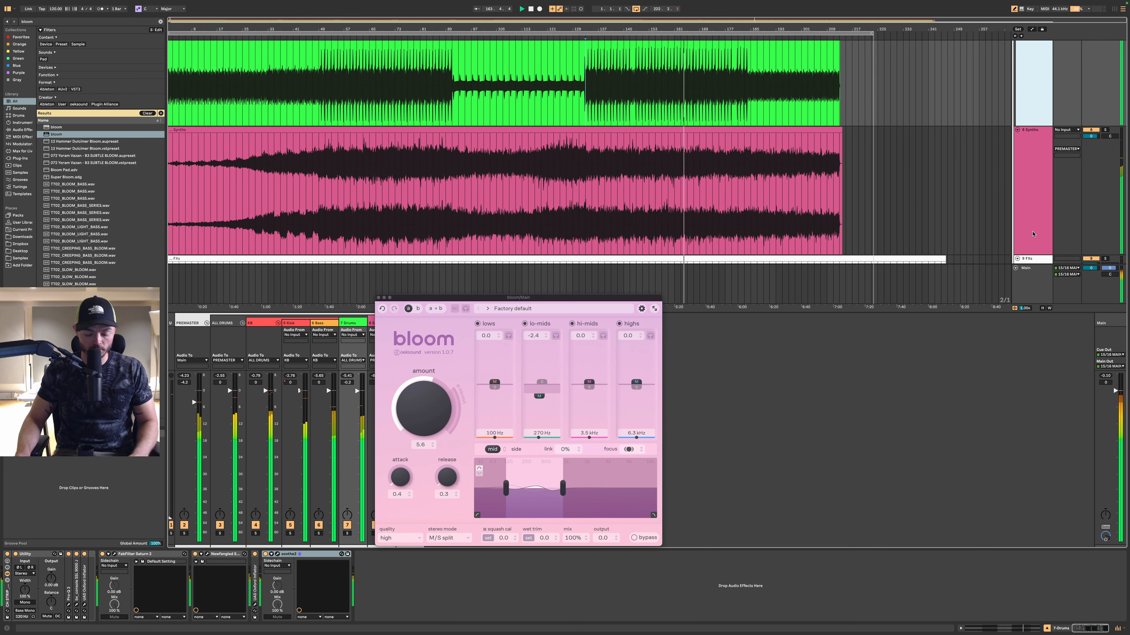
pyautogui.press('h')
pyautogui.doubleClick(1041, 282)
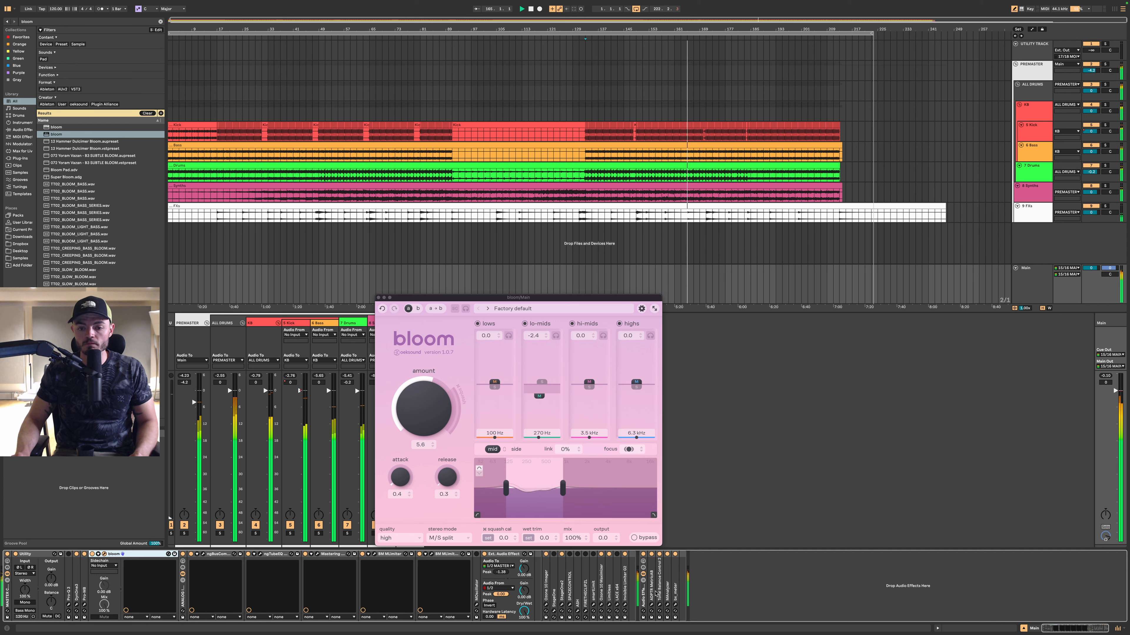
pyautogui.click(651, 605)
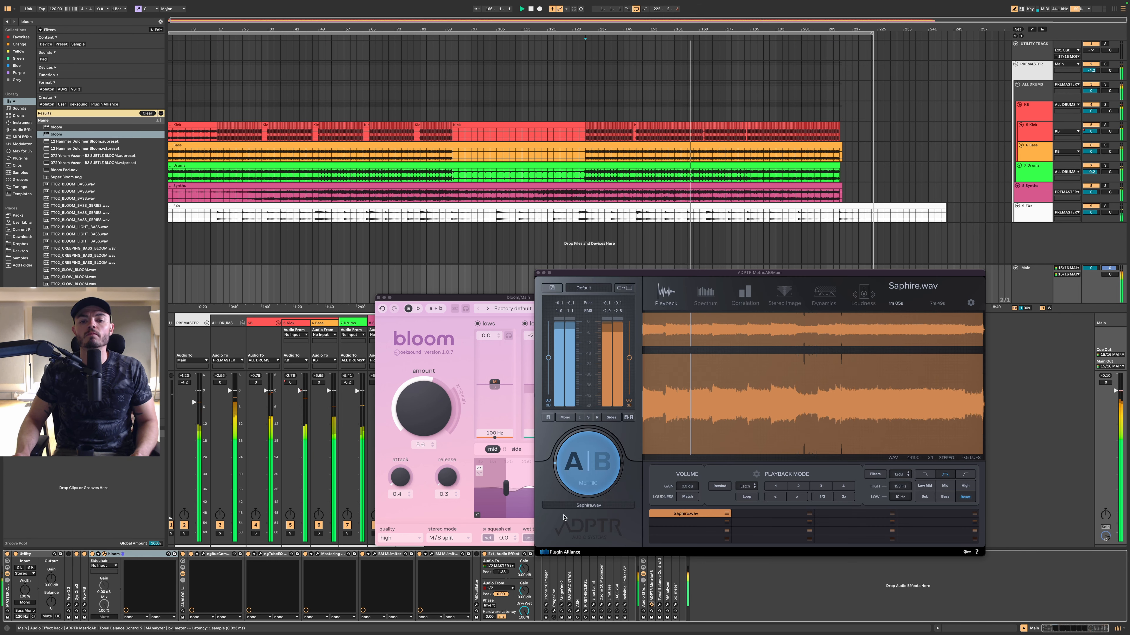
# - Compare the master with the Saphire.wav reference by switching between A and B, then close MetricAB and bloom
pyautogui.click(580, 483)
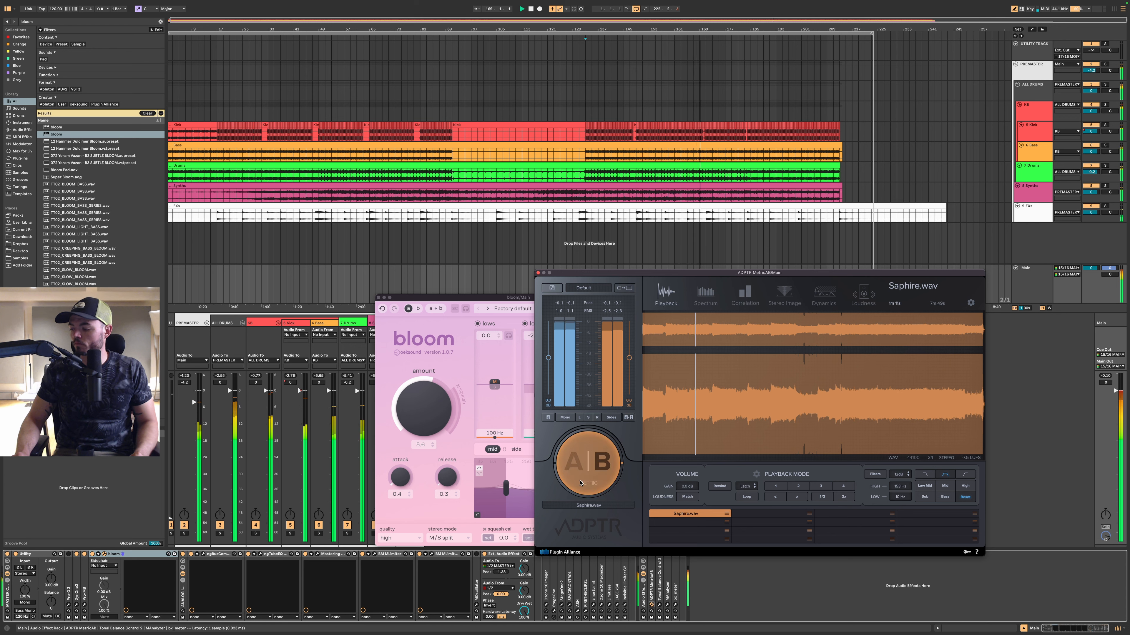
pyautogui.click(579, 483)
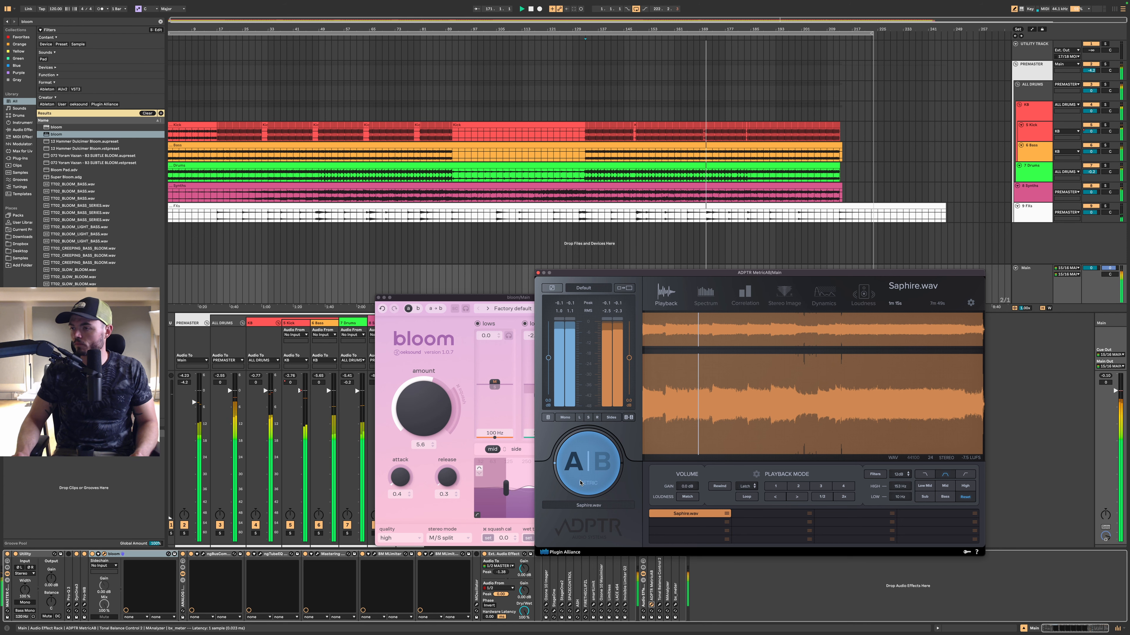
pyautogui.click(580, 483)
pyautogui.click(579, 483)
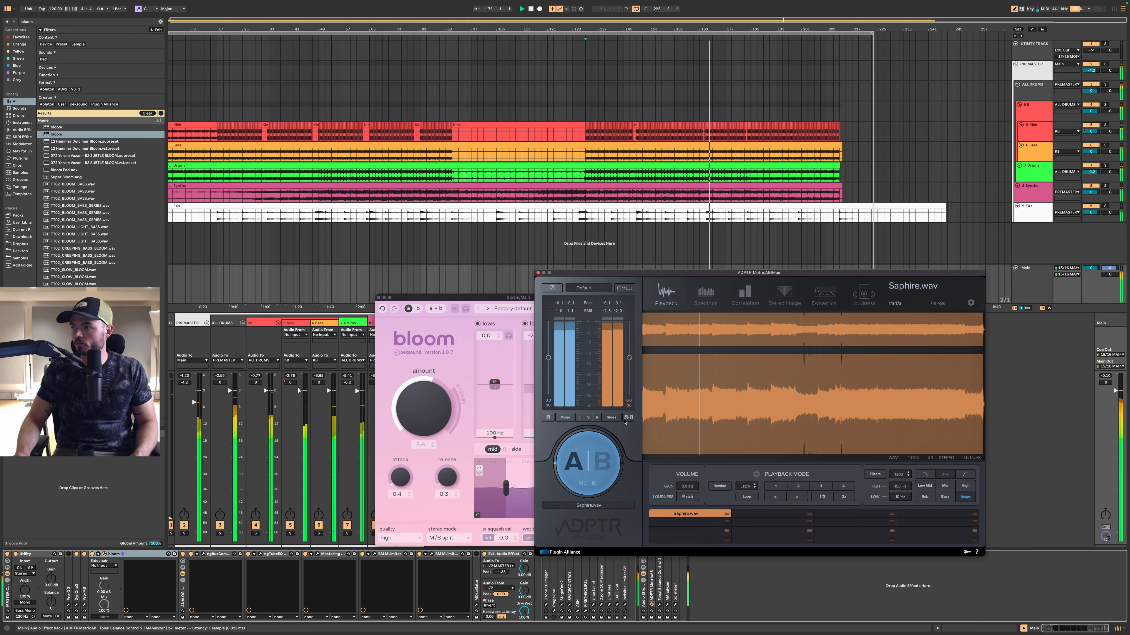
pyautogui.click(537, 272)
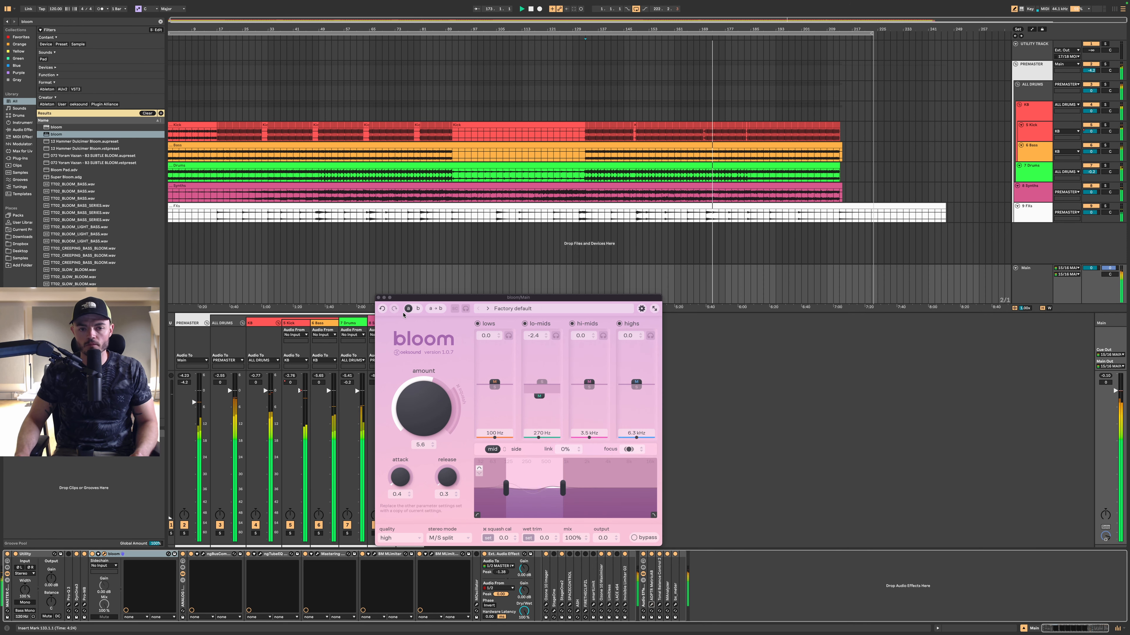
pyautogui.click(378, 297)
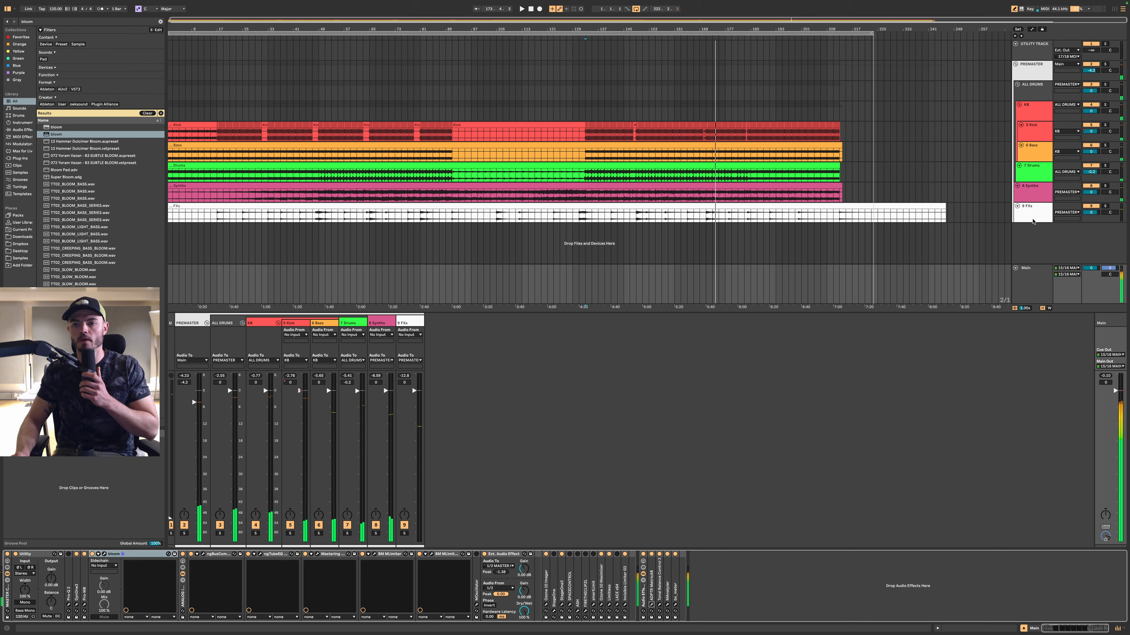
# - Play from bar 151 with the Kick track soloed, open its spiff plugin, and bring back the full mix
pyautogui.click(1036, 88)
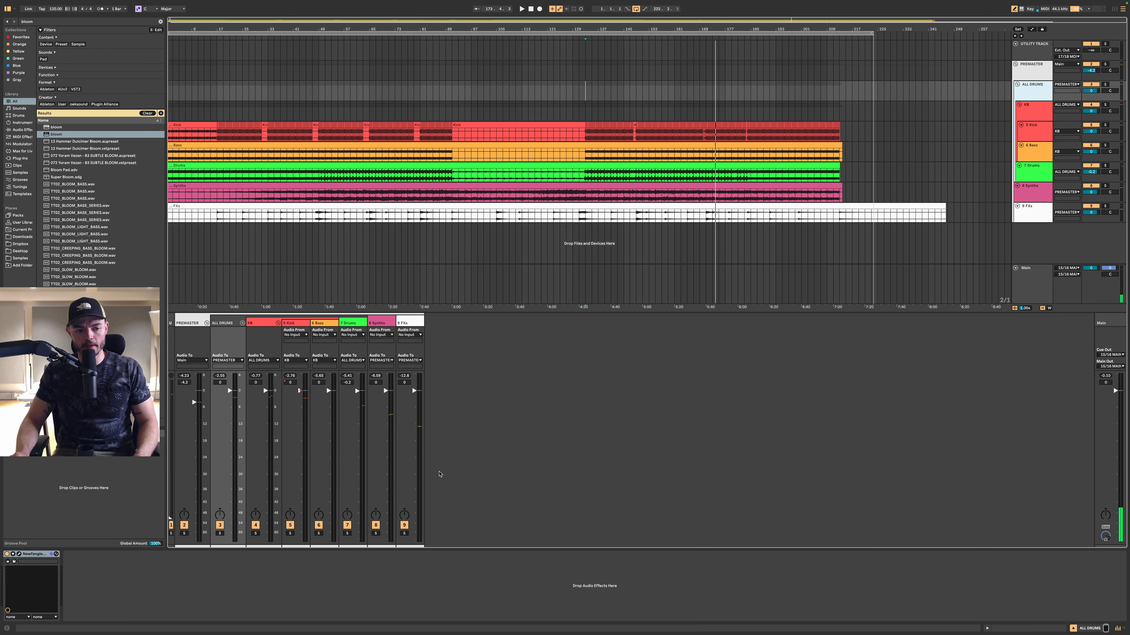
pyautogui.click(1039, 129)
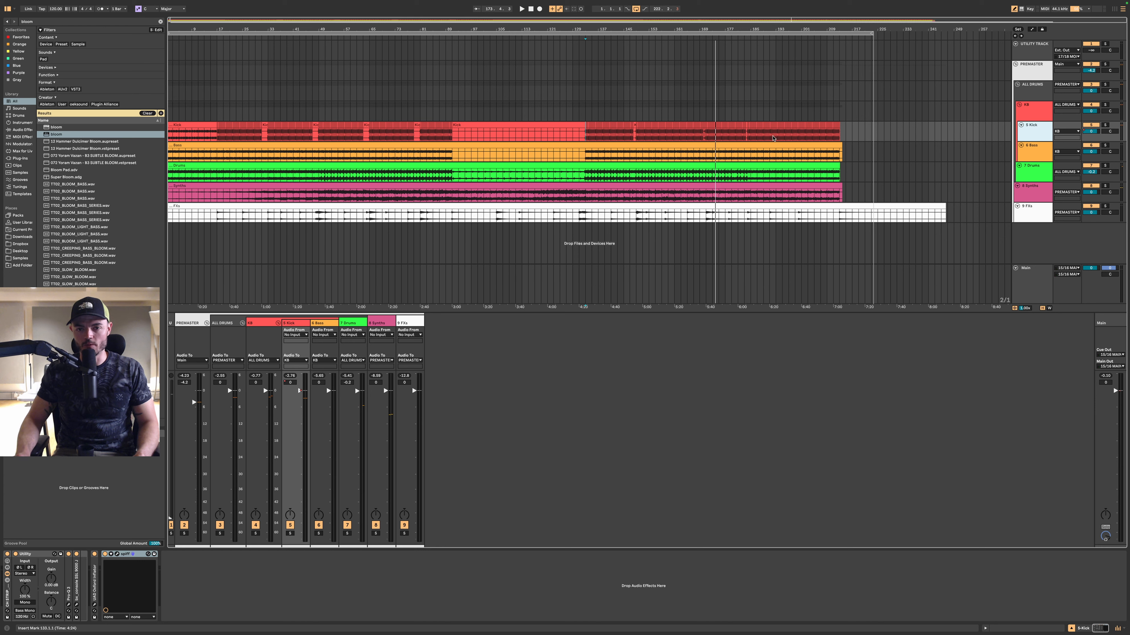
pyautogui.click(643, 111)
pyautogui.click(1041, 132)
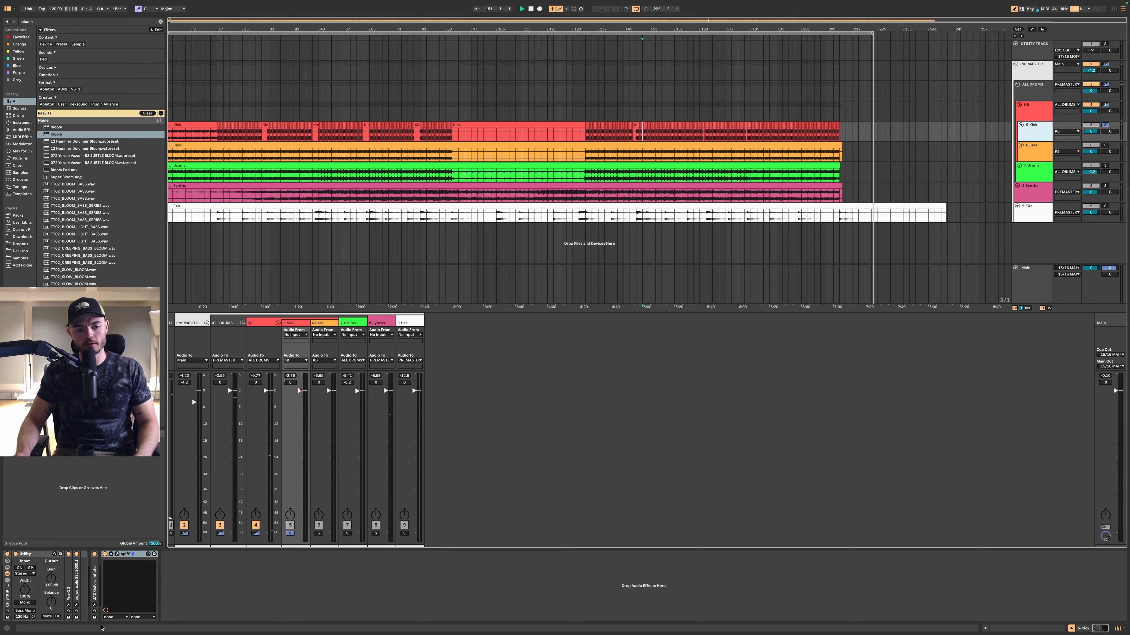
pyautogui.click(117, 554)
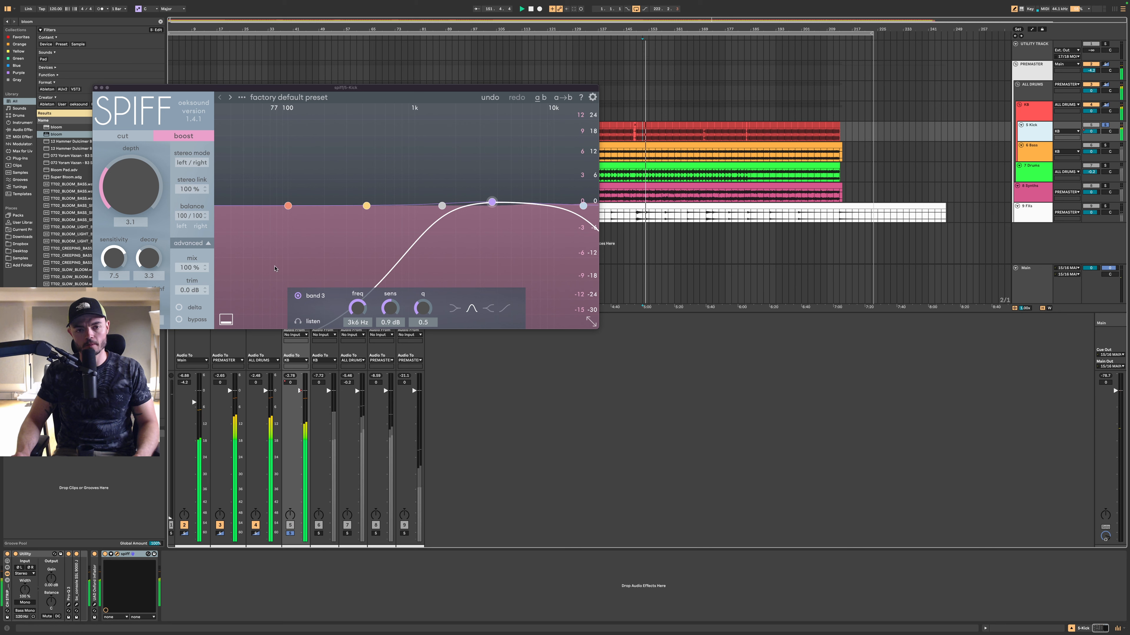
pyautogui.press('s')
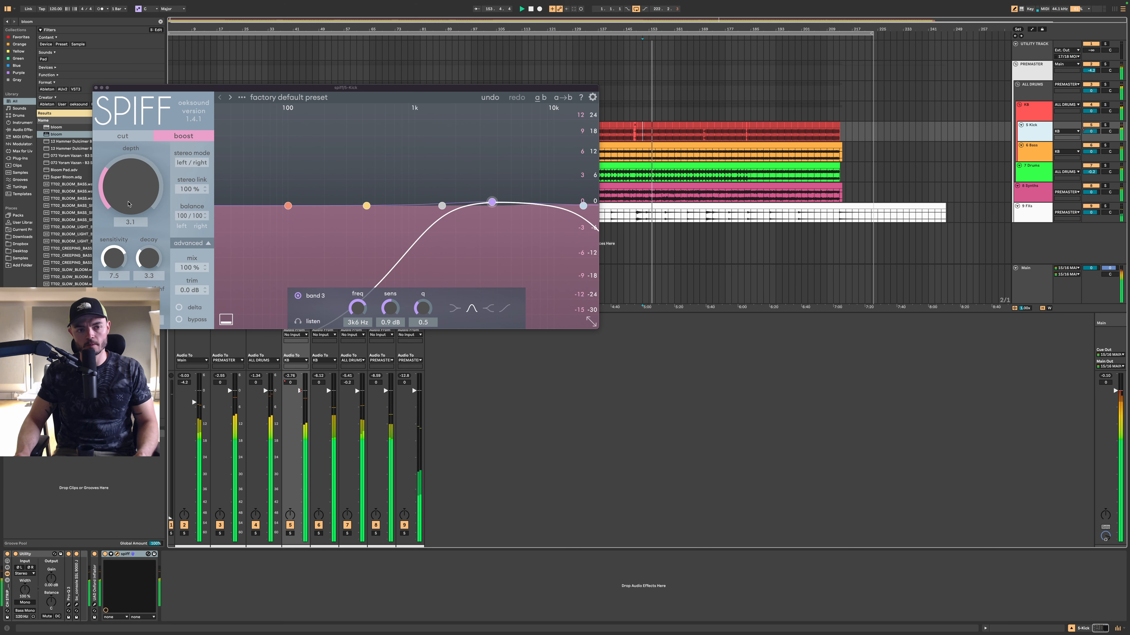
# - Raise the depth of the kick's spiff boost to 5.1 and compare it against the plugin switched off
pyautogui.moveTo(128, 204); pyautogui.dragTo(130, 182)
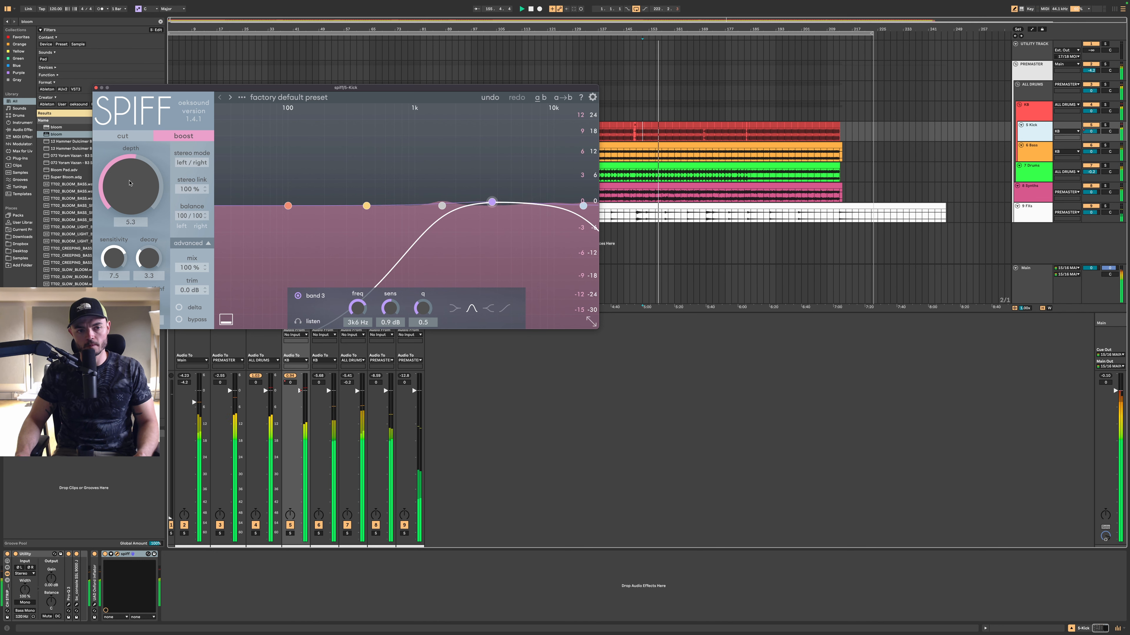
pyautogui.moveTo(129, 183); pyautogui.dragTo(130, 185)
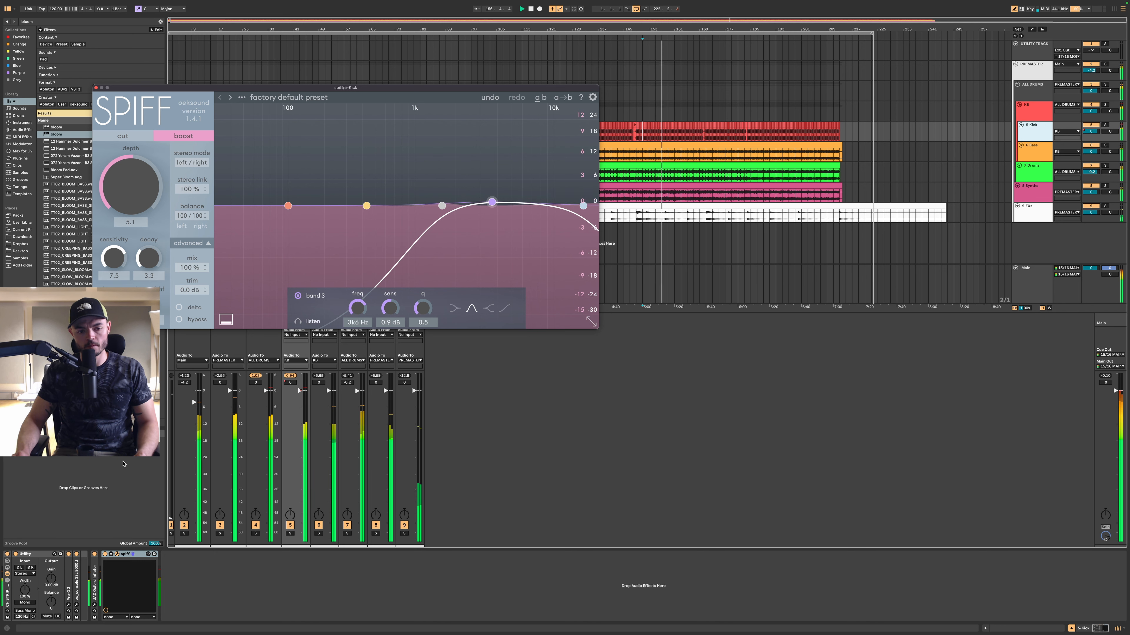
pyautogui.click(105, 556)
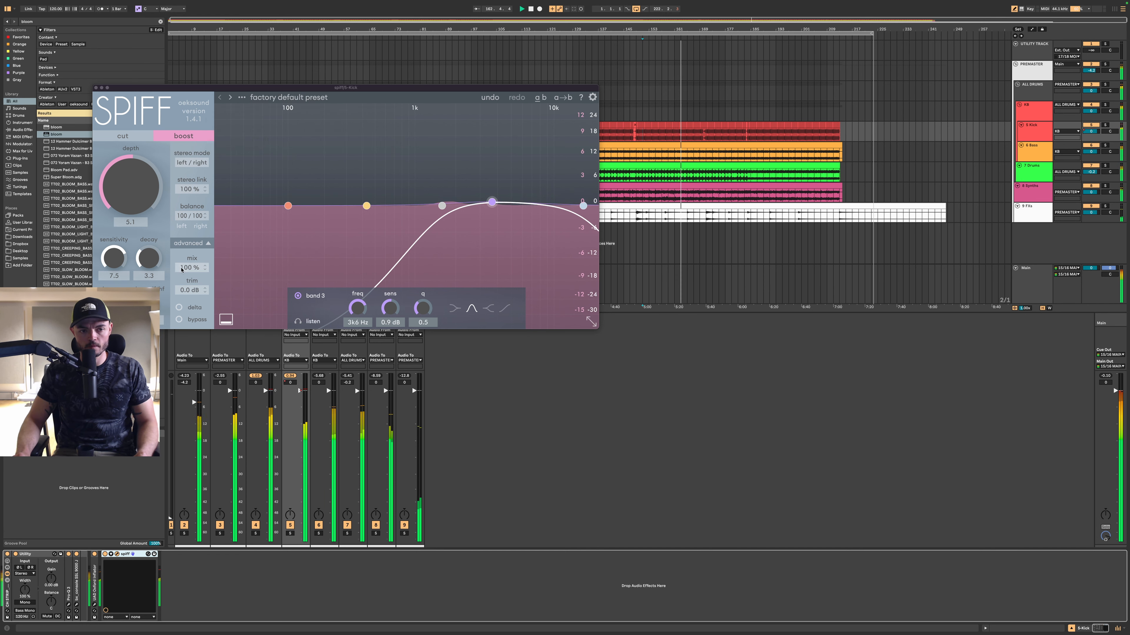
# - Set spiff's decay to 3.0 and sensitivity to 1.6, and disable its hi cut band
pyautogui.moveTo(157, 258); pyautogui.dragTo(118, 270)
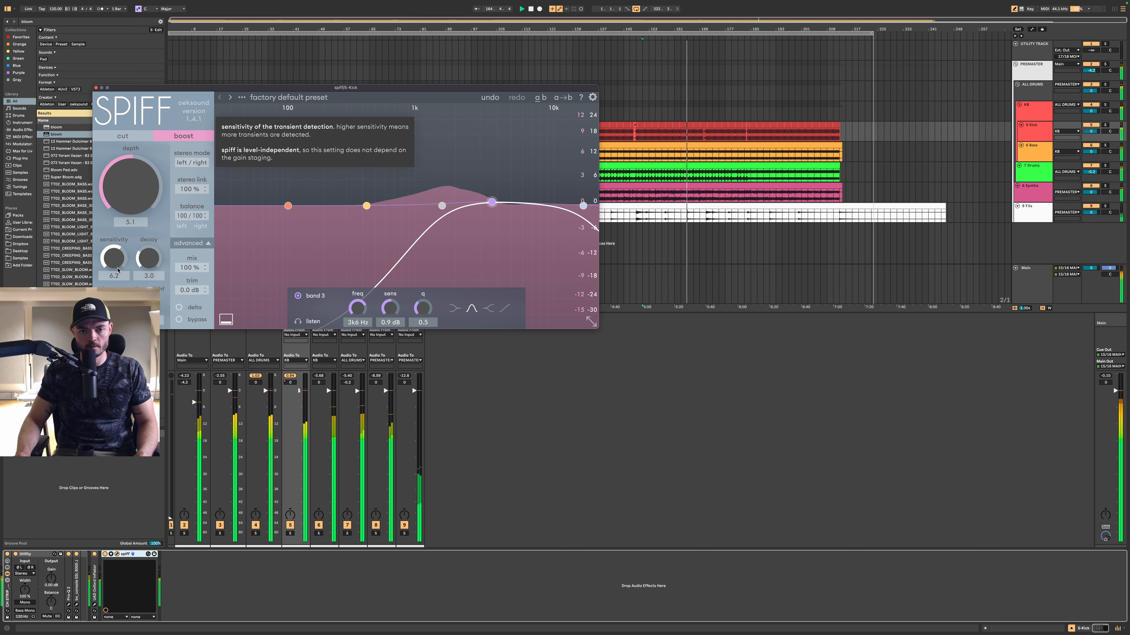
pyautogui.moveTo(119, 283); pyautogui.dragTo(120, 320)
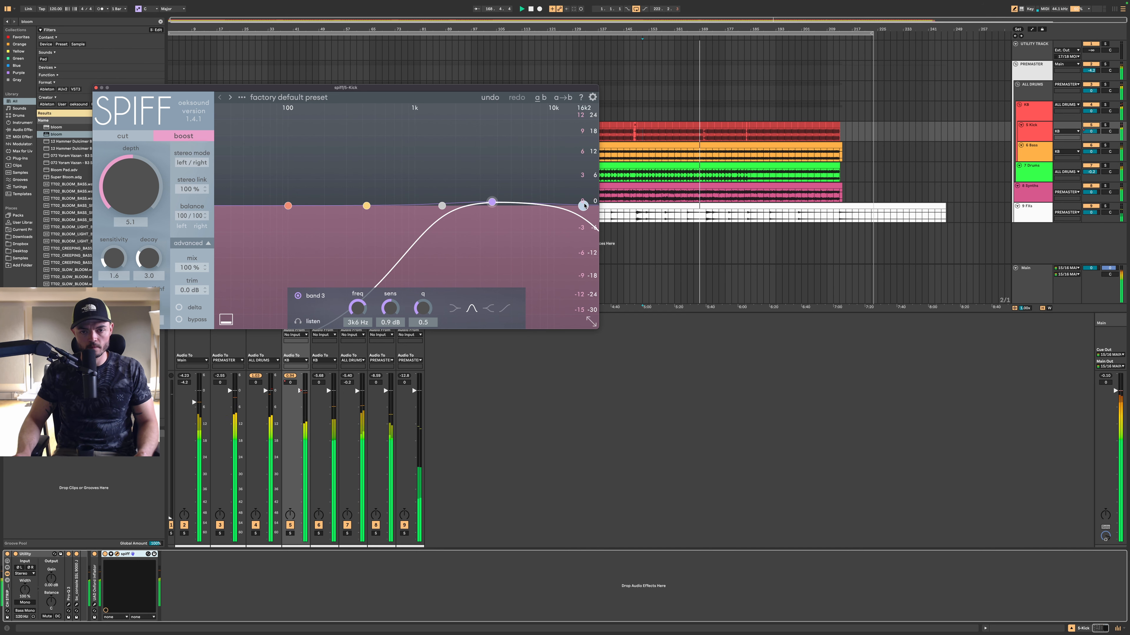
pyautogui.click(583, 205)
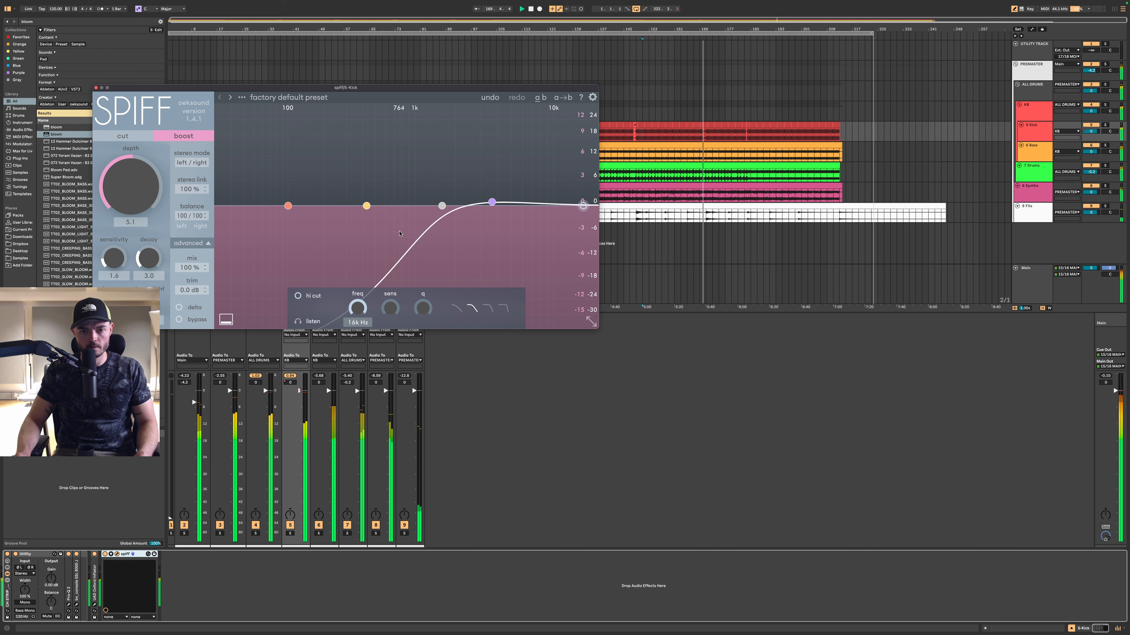
# - Move spiff's band 3 to around 1 kHz with more boost, set the lo cut to 1.4 kHz, and set depth to 4.5
pyautogui.moveTo(493, 205); pyautogui.dragTo(438, 206)
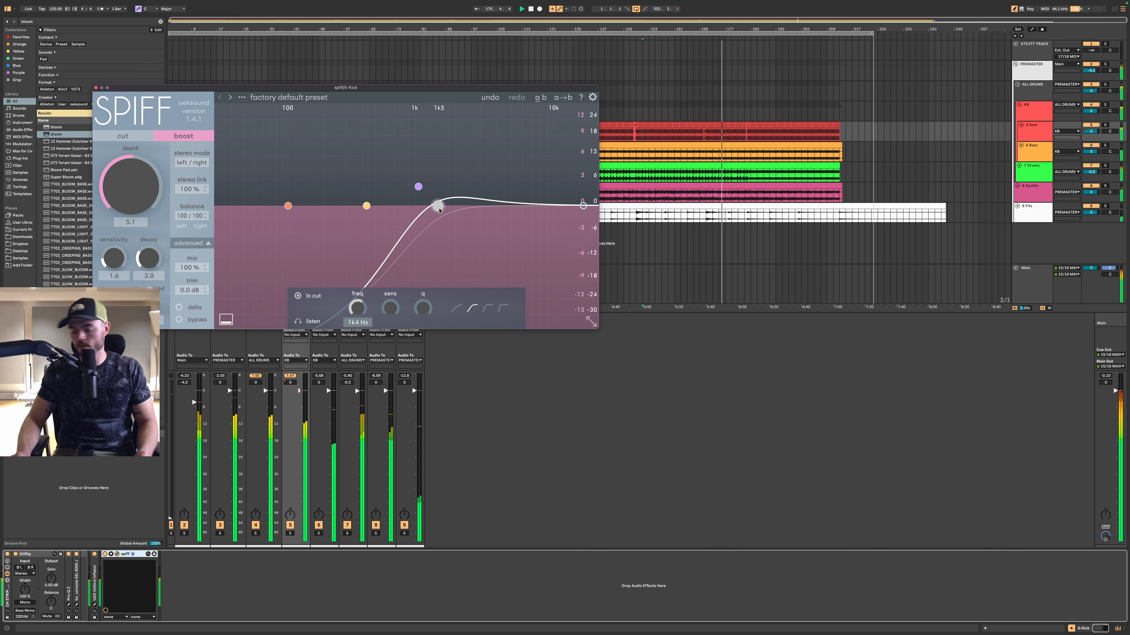
pyautogui.moveTo(438, 209); pyautogui.dragTo(438, 217)
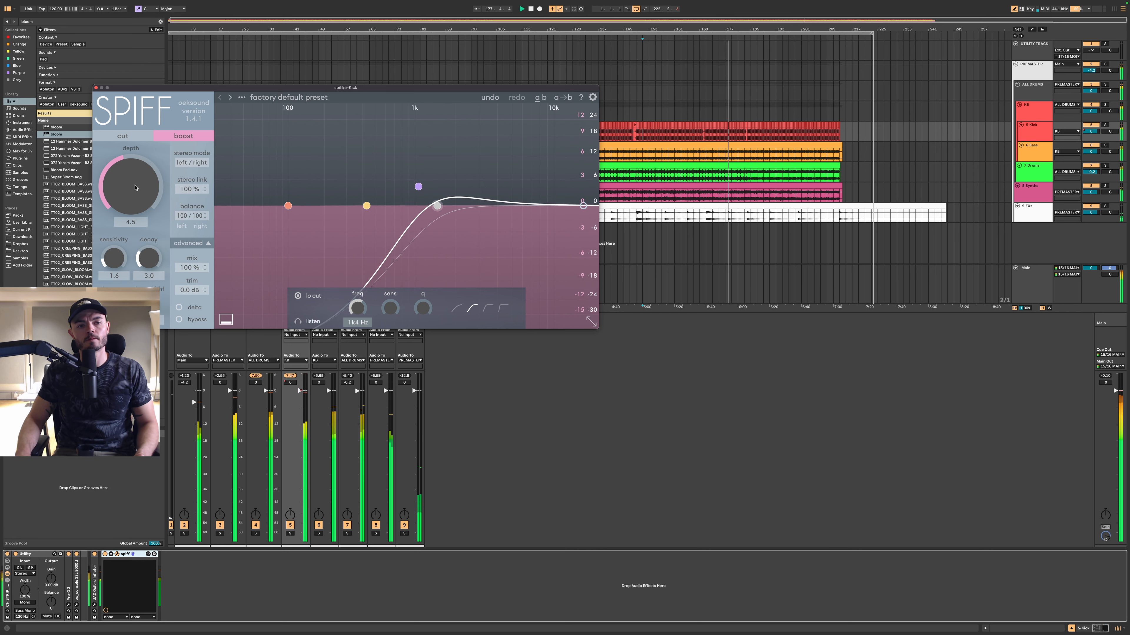
pyautogui.moveTo(136, 182); pyautogui.dragTo(135, 187)
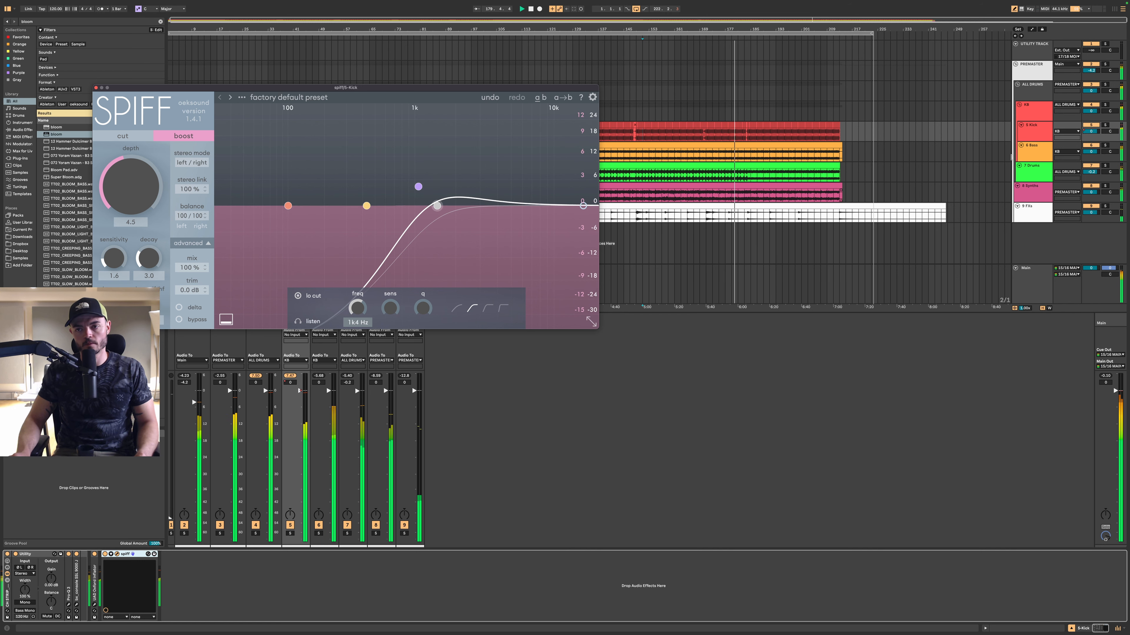
# - Solo the ALL DRUMS group, close spiff, and make the Drums track lane taller
pyautogui.click(1040, 95)
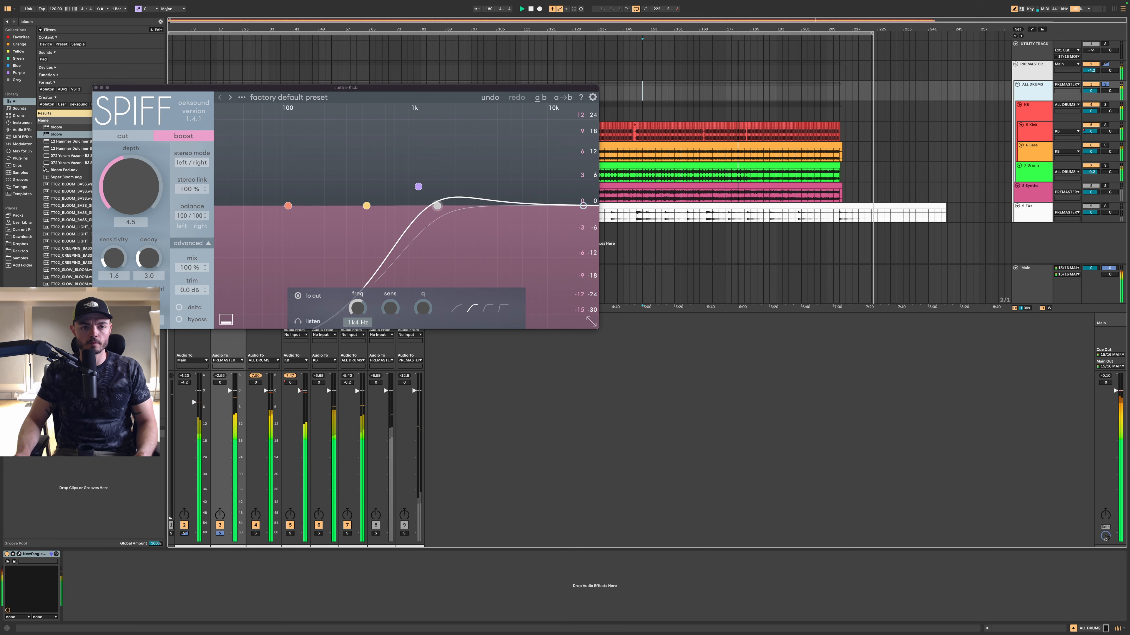
pyautogui.click(95, 87)
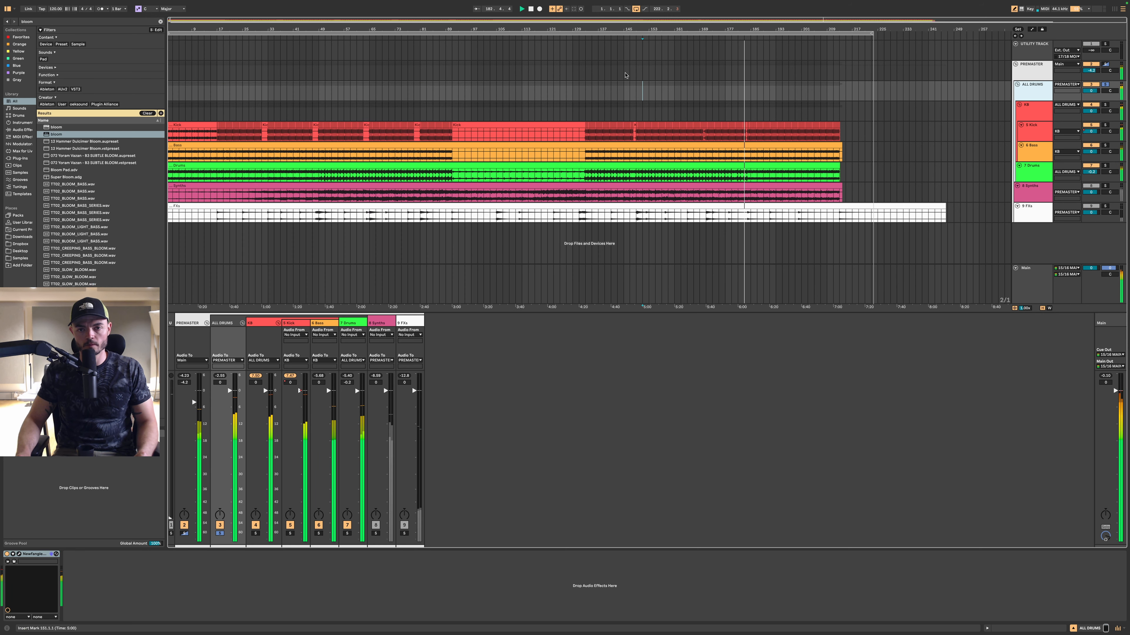
pyautogui.scroll(5, 798, 173)
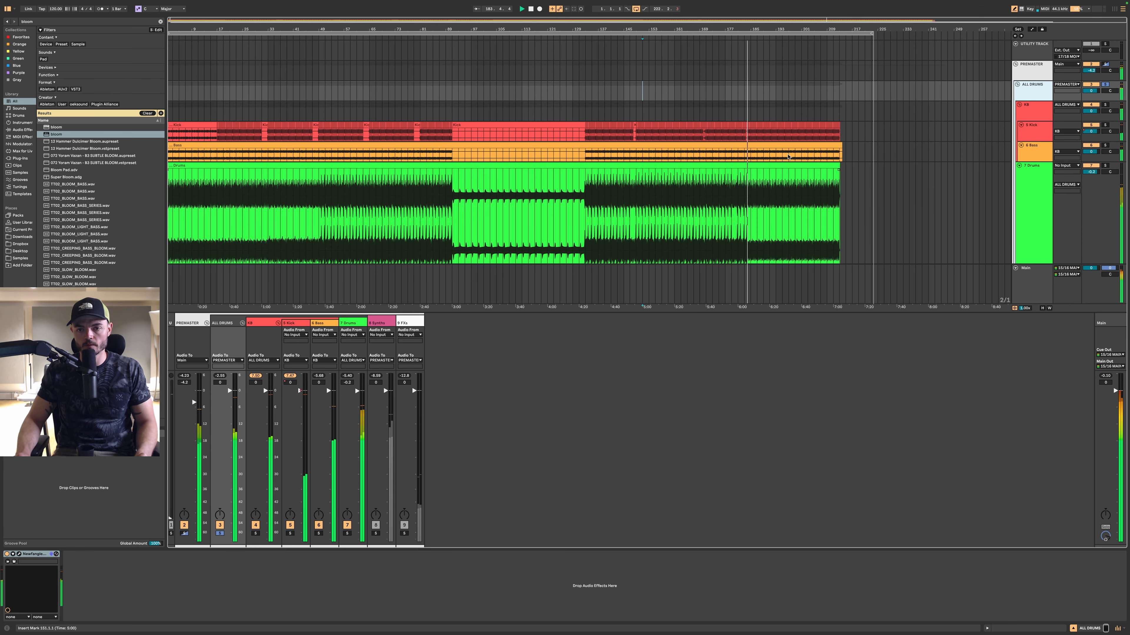
pyautogui.scroll(-3, 784, 184)
pyautogui.click(1040, 186)
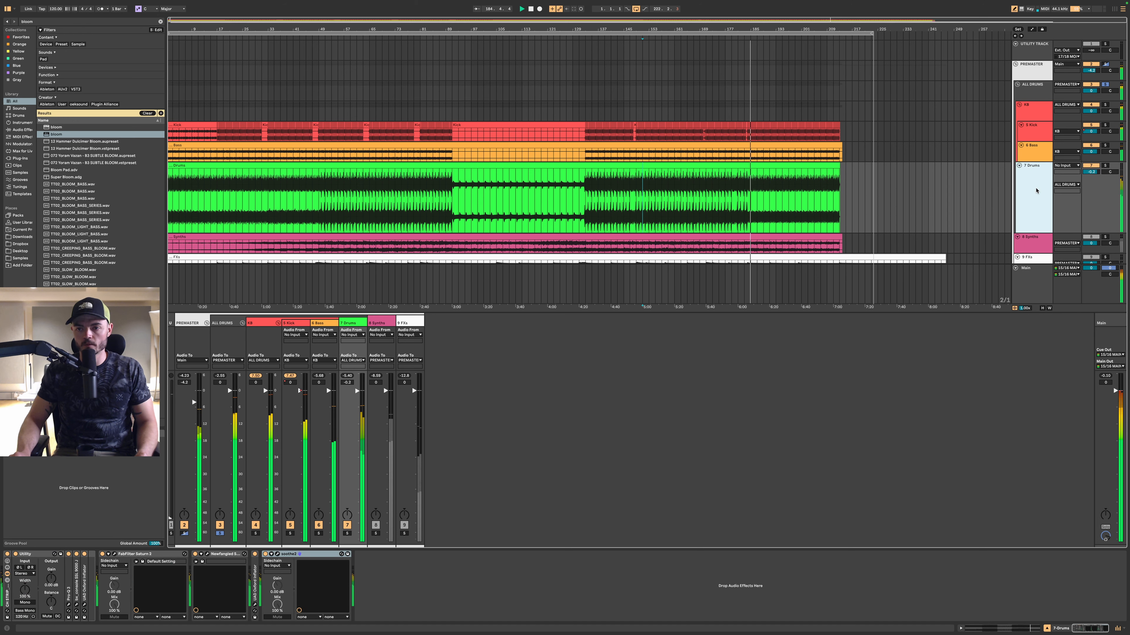
# - Restart playback from bar 133 with the drums soloed and select the ALL DRUMS group to show its device chain
pyautogui.click(588, 196)
pyautogui.press('space')
pyautogui.press('space')
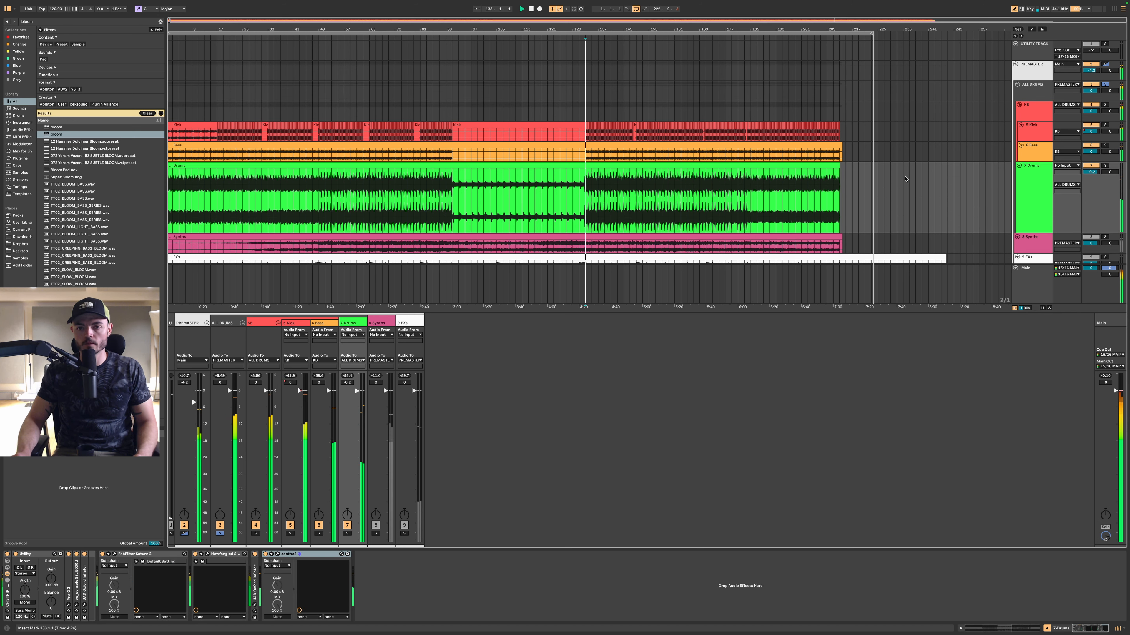
pyautogui.click(1042, 199)
pyautogui.click(1040, 88)
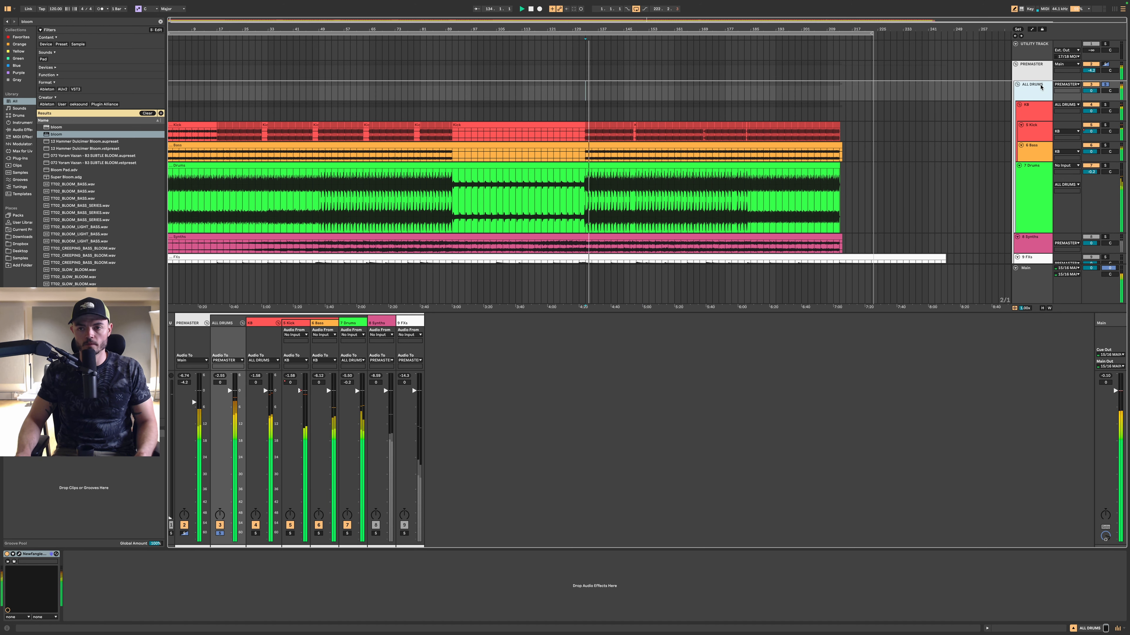
pyautogui.click(1039, 108)
pyautogui.click(1036, 93)
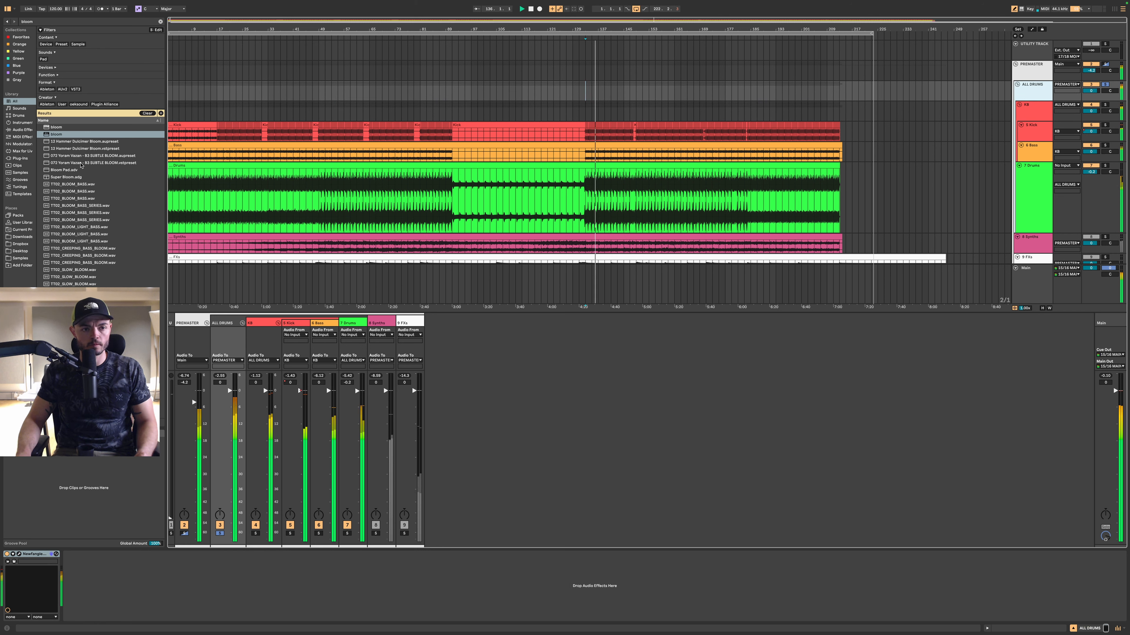
# - Search the browser for "spiff au" and load spiff onto the ALL DRUMS group
pyautogui.press('super+f')
pyautogui.write('sp')
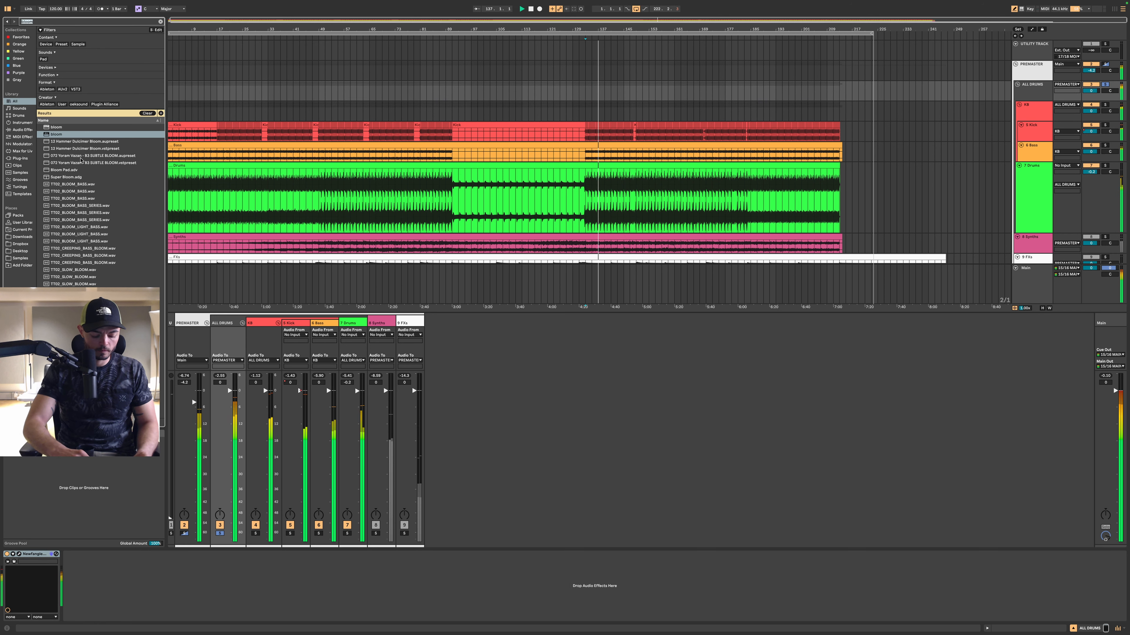
pyautogui.write('lit')
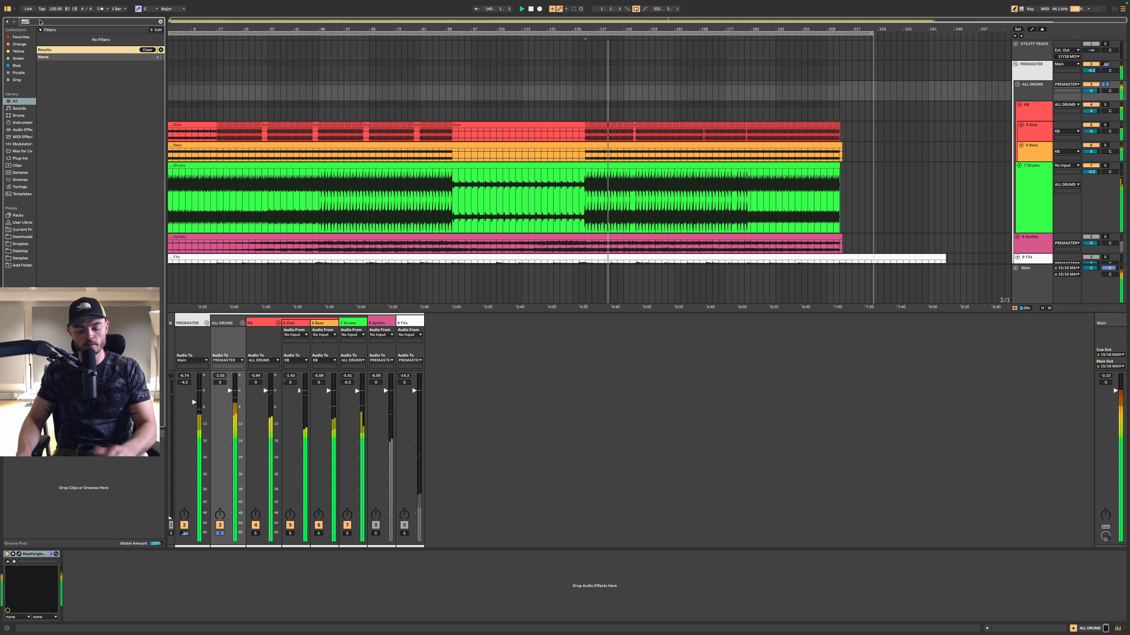
pyautogui.write(' au')
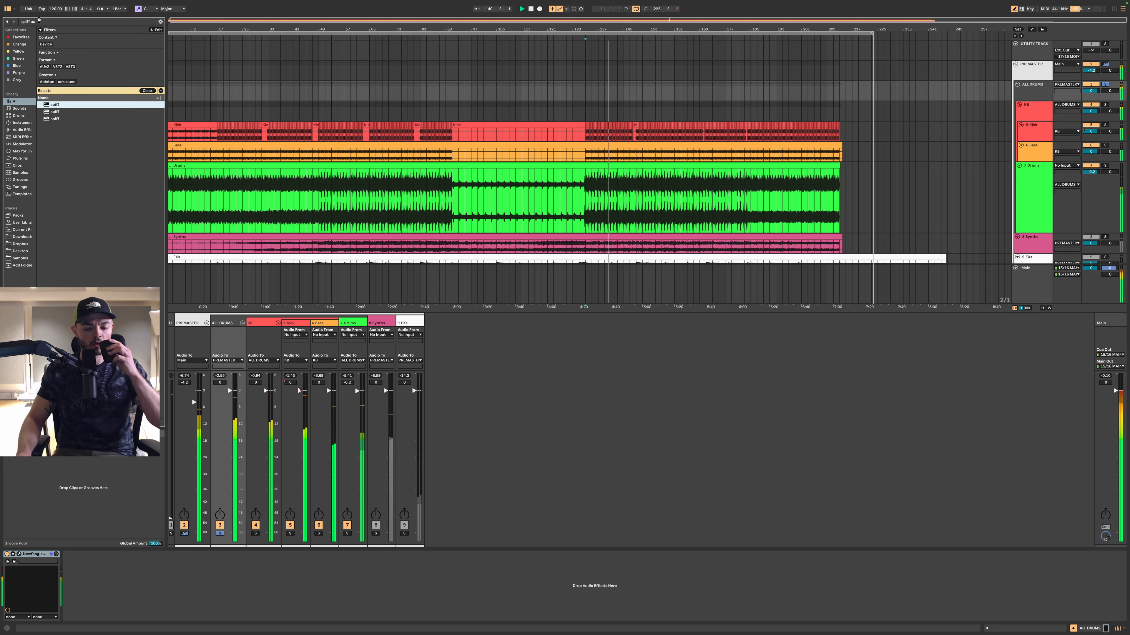
pyautogui.press('Return')
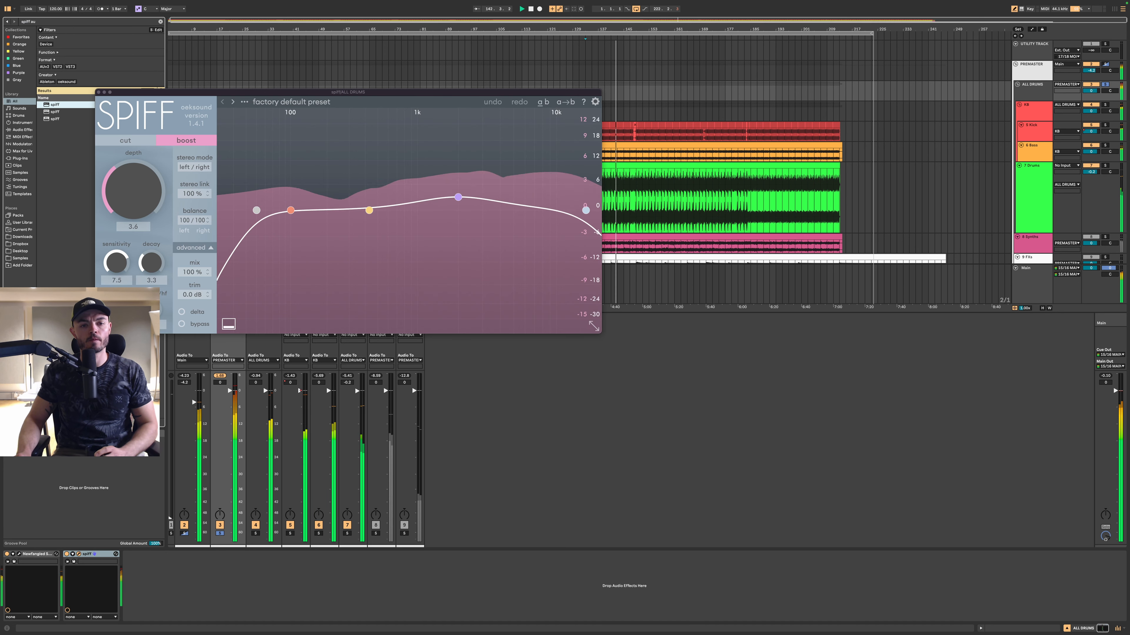
# - Set spiff's lo cut to 665 Hz, sensitivity to 6.4 and depth to 2.8
pyautogui.moveTo(256, 211); pyautogui.dragTo(394, 213)
pyautogui.moveTo(118, 264); pyautogui.dragTo(119, 270)
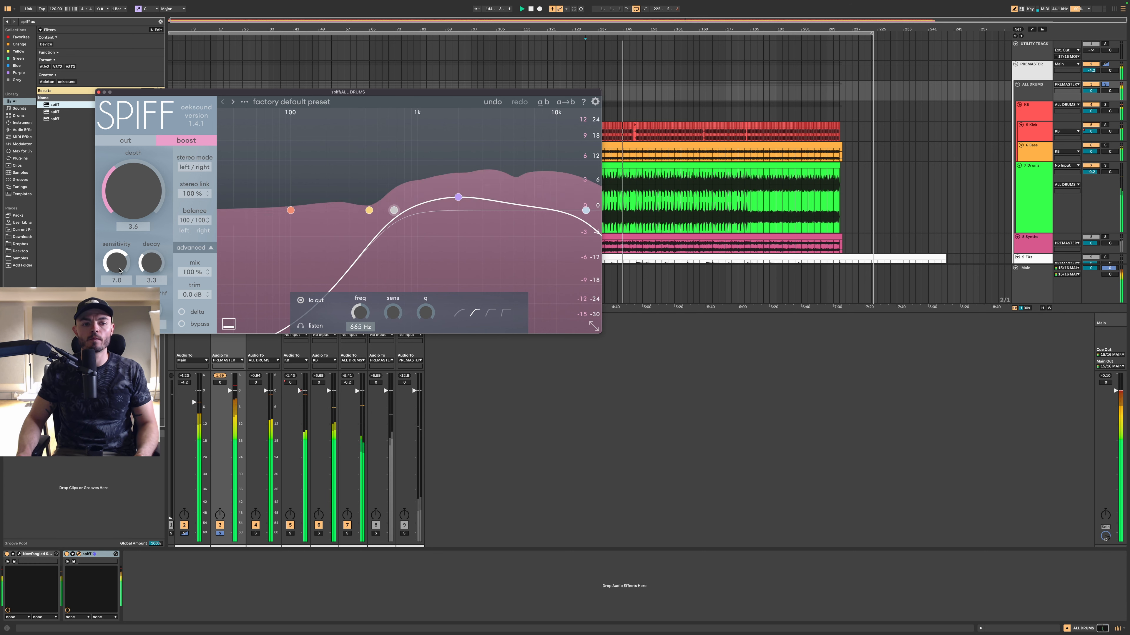
pyautogui.moveTo(130, 190); pyautogui.dragTo(131, 179)
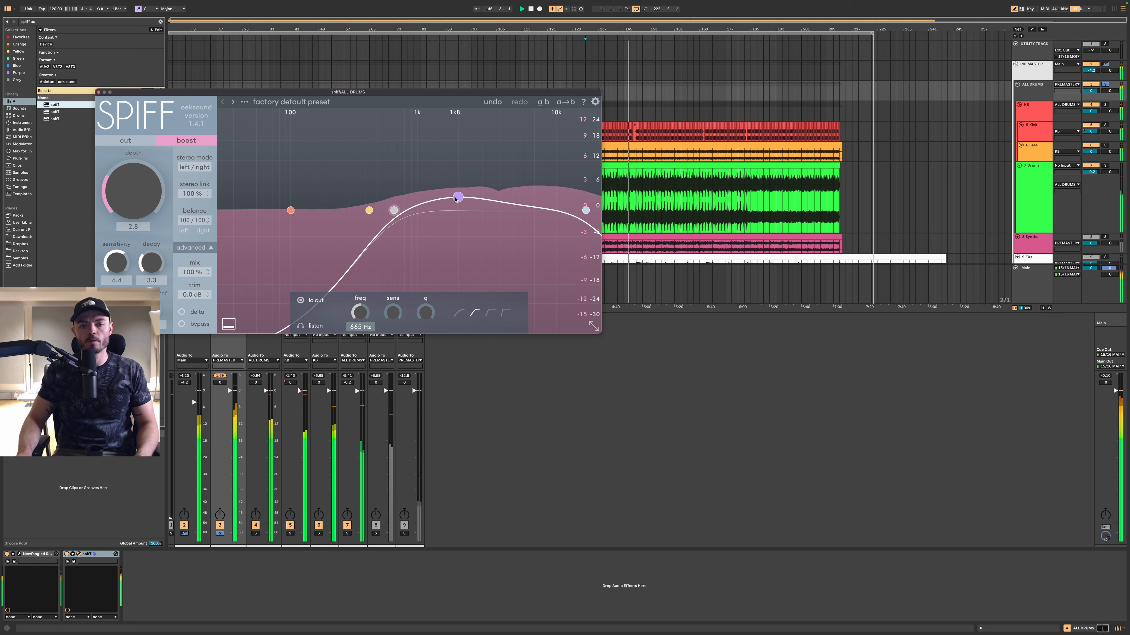
# - Set spiff's band 3 to about 4.1 kHz with a 3.0 dB boost, the hi cut to 8.9 kHz, and depth to 1.7
pyautogui.moveTo(458, 197); pyautogui.dragTo(512, 187)
pyautogui.doubleClick(585, 211)
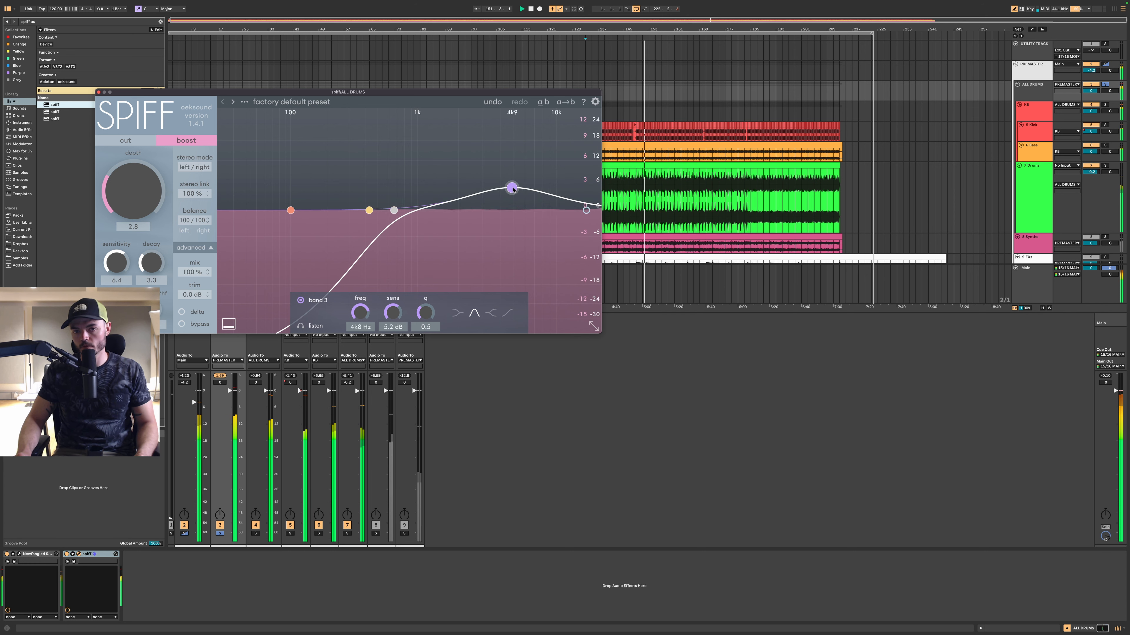
pyautogui.click(587, 212)
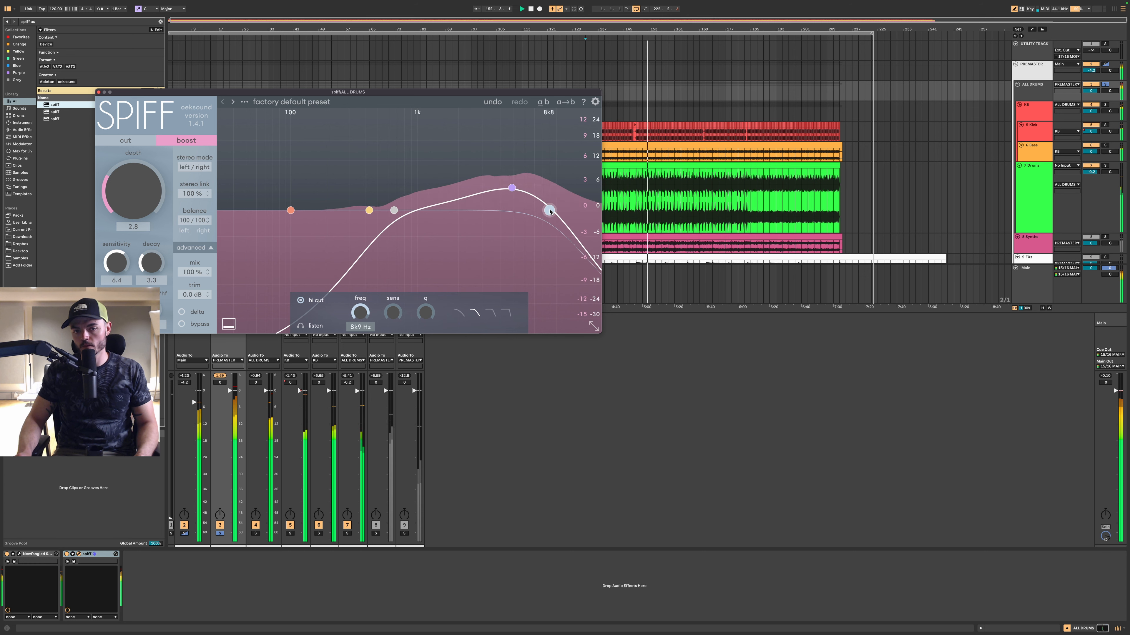
pyautogui.moveTo(512, 188); pyautogui.dragTo(503, 191)
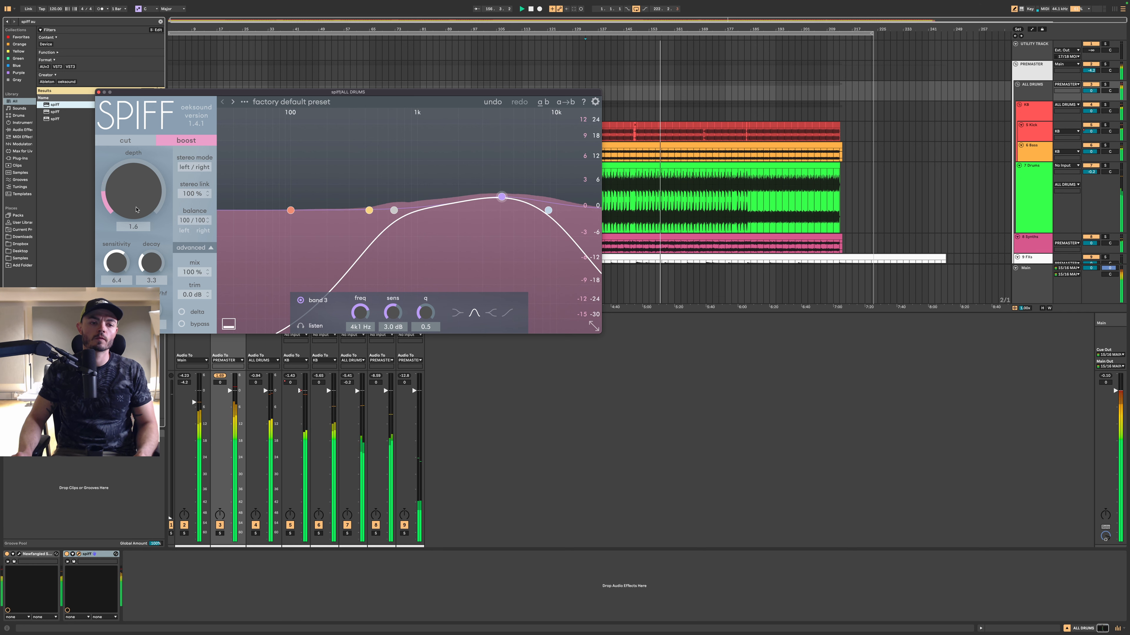
pyautogui.moveTo(136, 210); pyautogui.dragTo(136, 211)
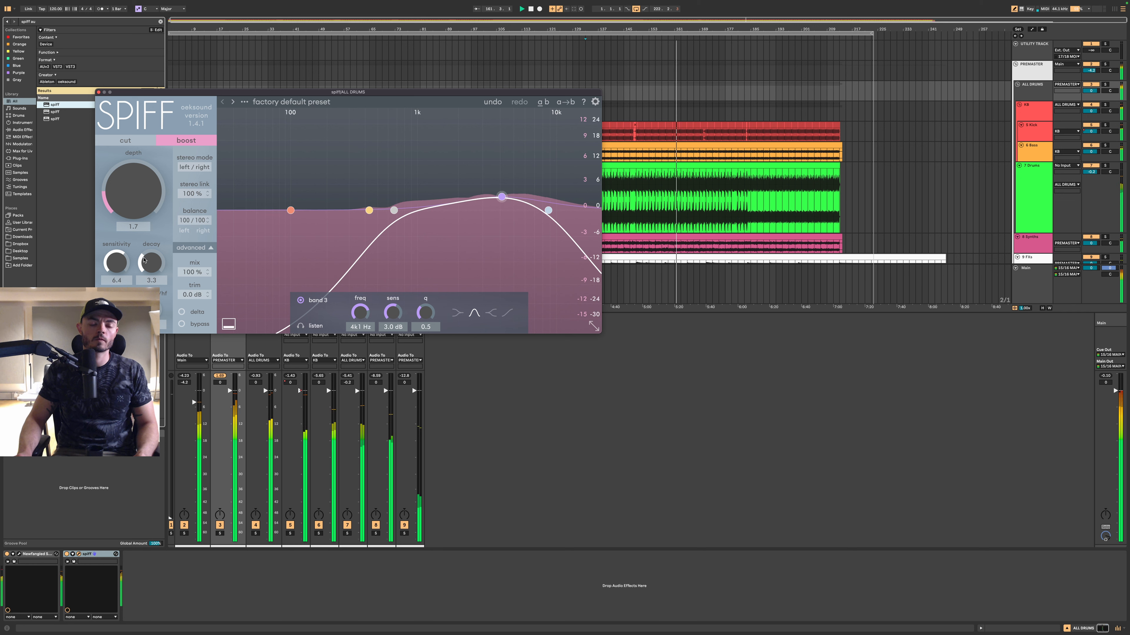
# - Set spiff's advanced resolution to high and close the plug-in window
pyautogui.click(197, 249)
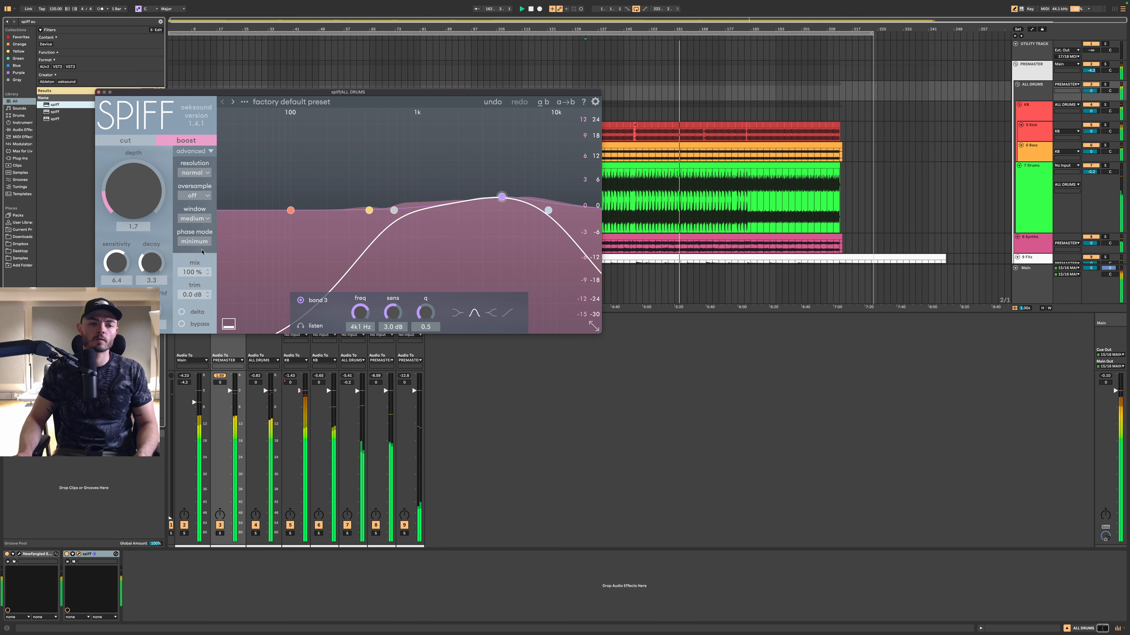
pyautogui.click(205, 170)
pyautogui.click(196, 192)
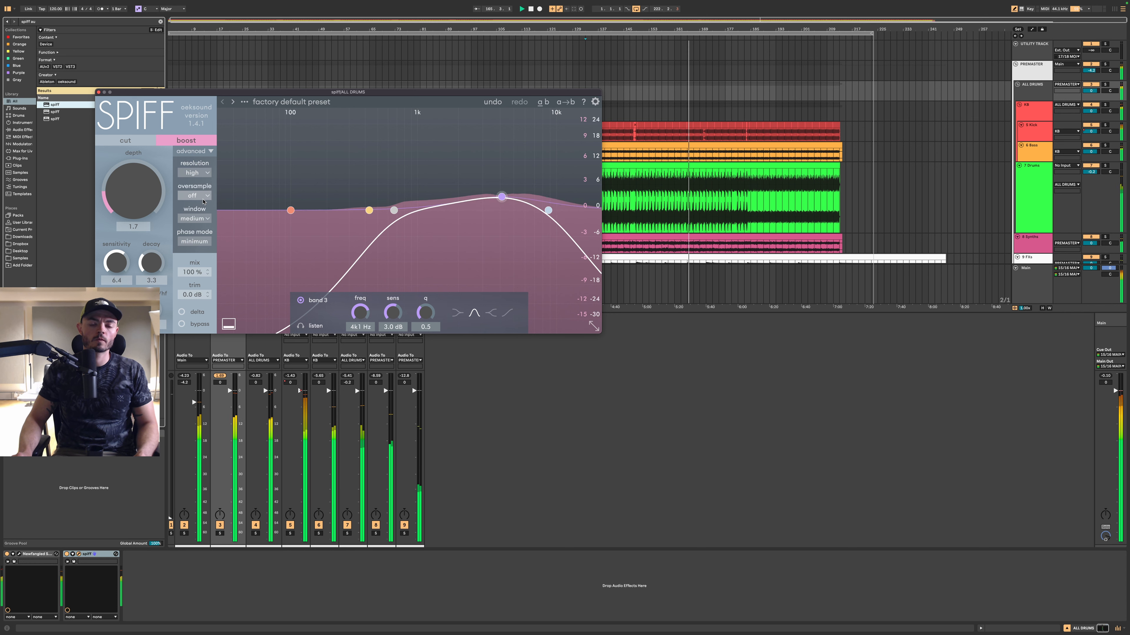
pyautogui.click(98, 92)
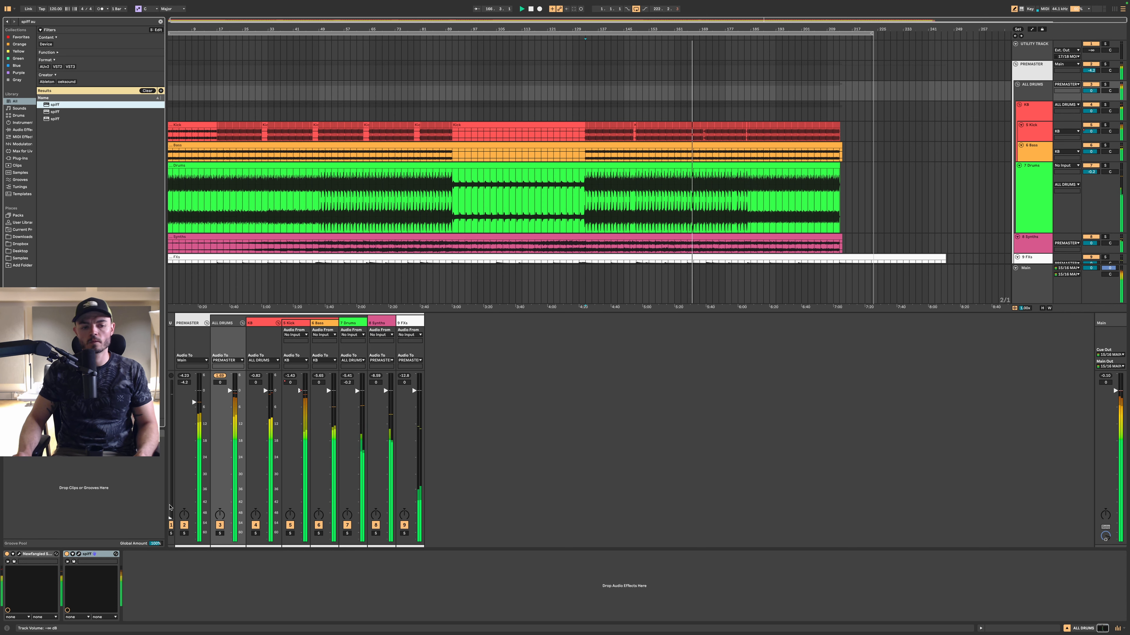
# - Move spiff ahead of the Newfangled plug-in in the ALL DRUMS chain and reopen its window
pyautogui.click(34, 561)
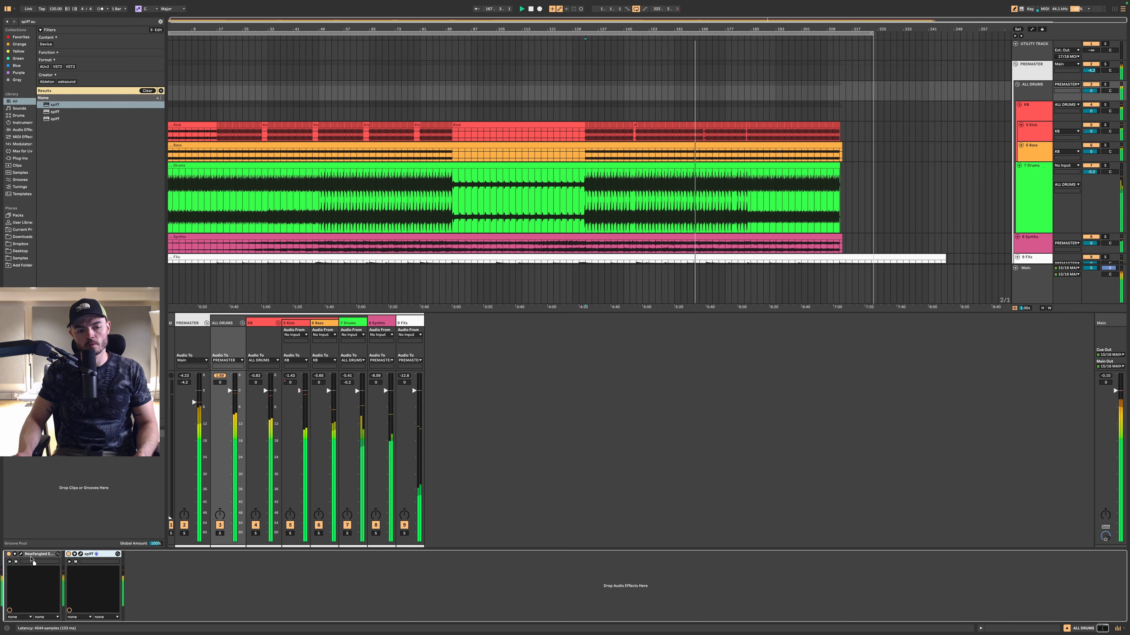
pyautogui.moveTo(21, 557); pyautogui.dragTo(19, 556)
pyautogui.click(18, 555)
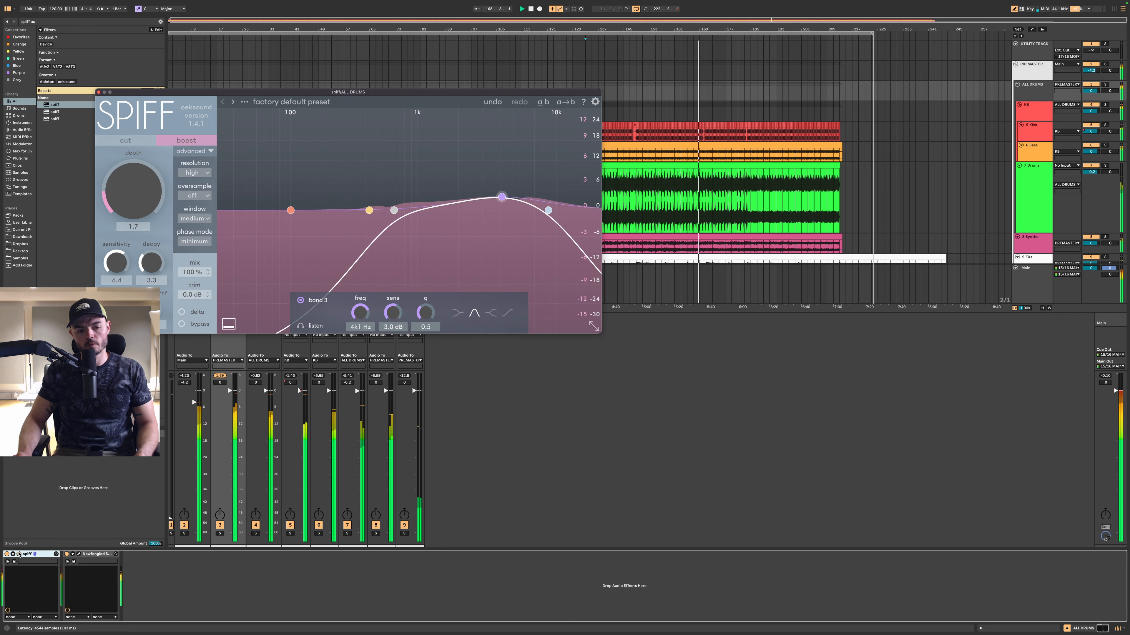
# - Raise spiff's depth to 9.3, boost band 2 by 1.5 dB at 430 Hz, and lower the lo cut to 230 Hz
pyautogui.moveTo(133, 191); pyautogui.dragTo(141, 70)
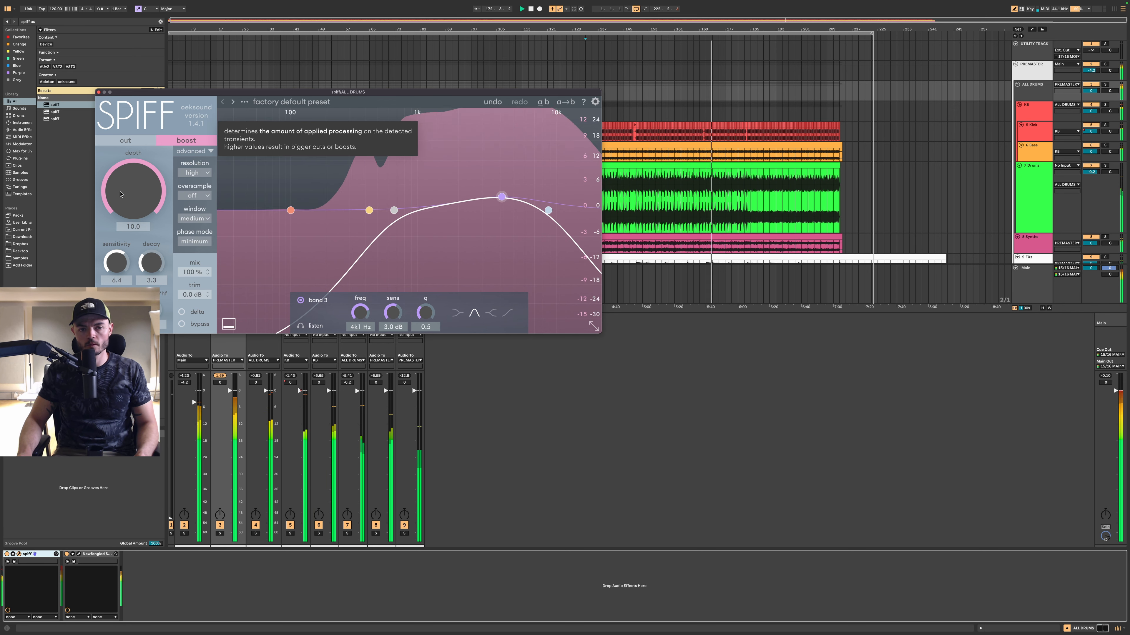
pyautogui.moveTo(120, 194); pyautogui.dragTo(121, 201)
pyautogui.moveTo(393, 210); pyautogui.dragTo(368, 205)
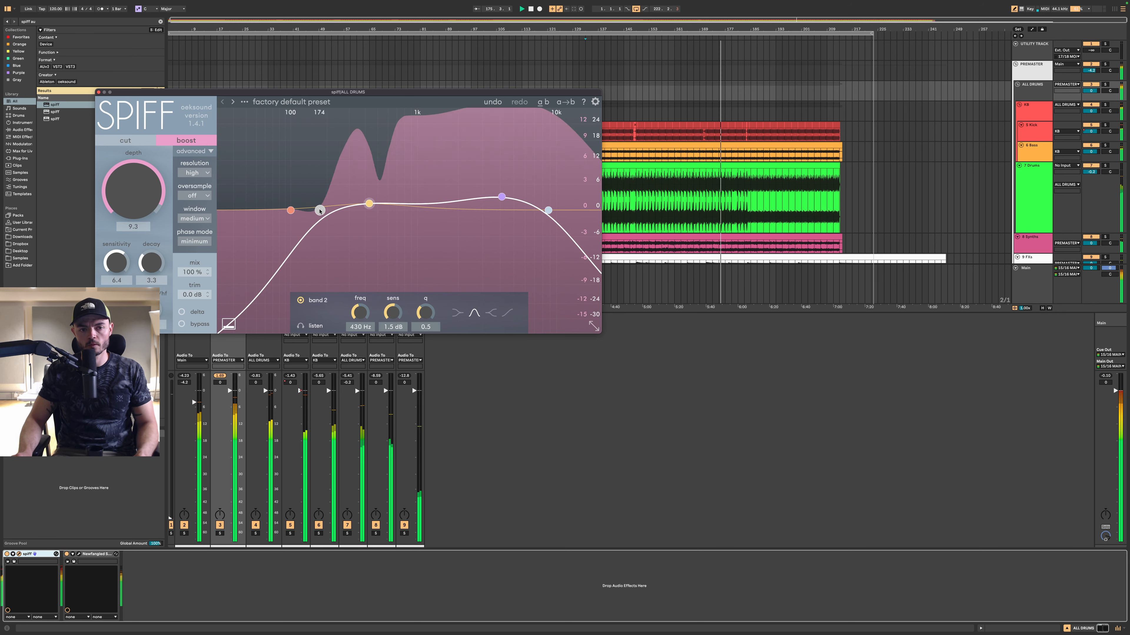
pyautogui.moveTo(320, 210); pyautogui.dragTo(334, 211)
# - Reduce spiff's depth to 2.3, bring band 3 down to near 0 dB, and raise band 2 to 2.3 dB
pyautogui.doubleClick(133, 194)
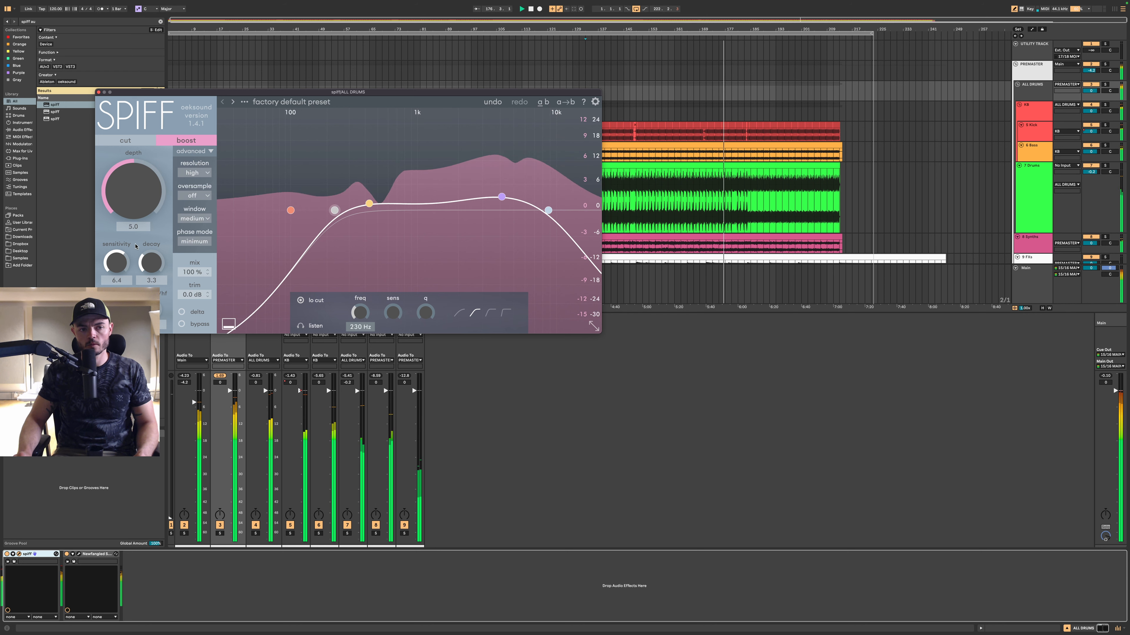
pyautogui.moveTo(132, 194); pyautogui.dragTo(127, 224)
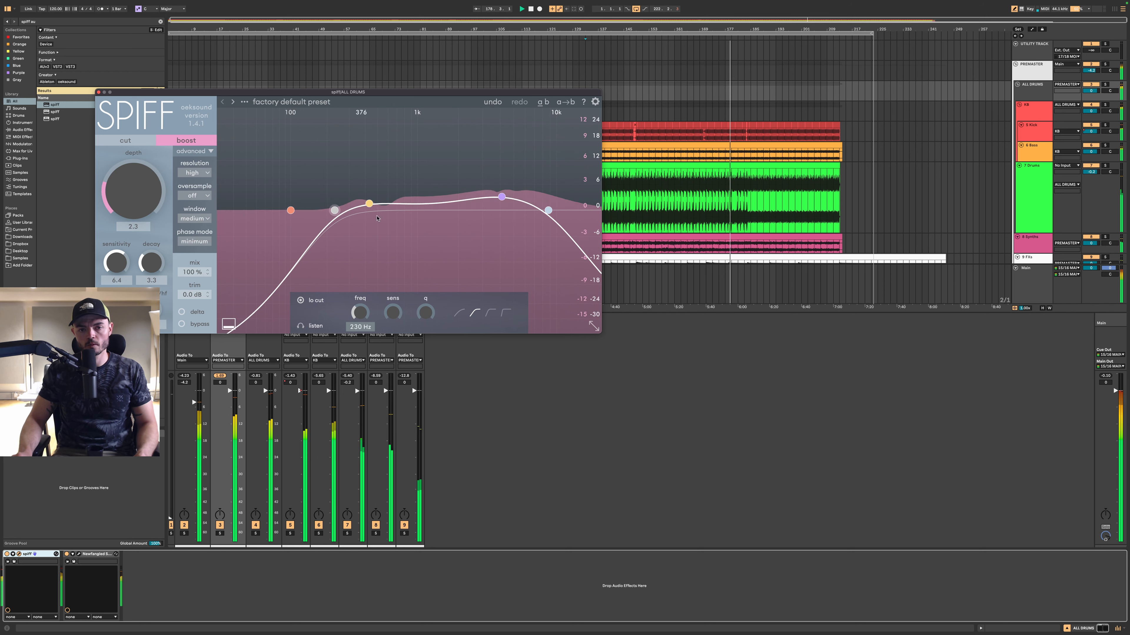
pyautogui.moveTo(511, 209); pyautogui.dragTo(503, 209)
pyautogui.click(369, 201)
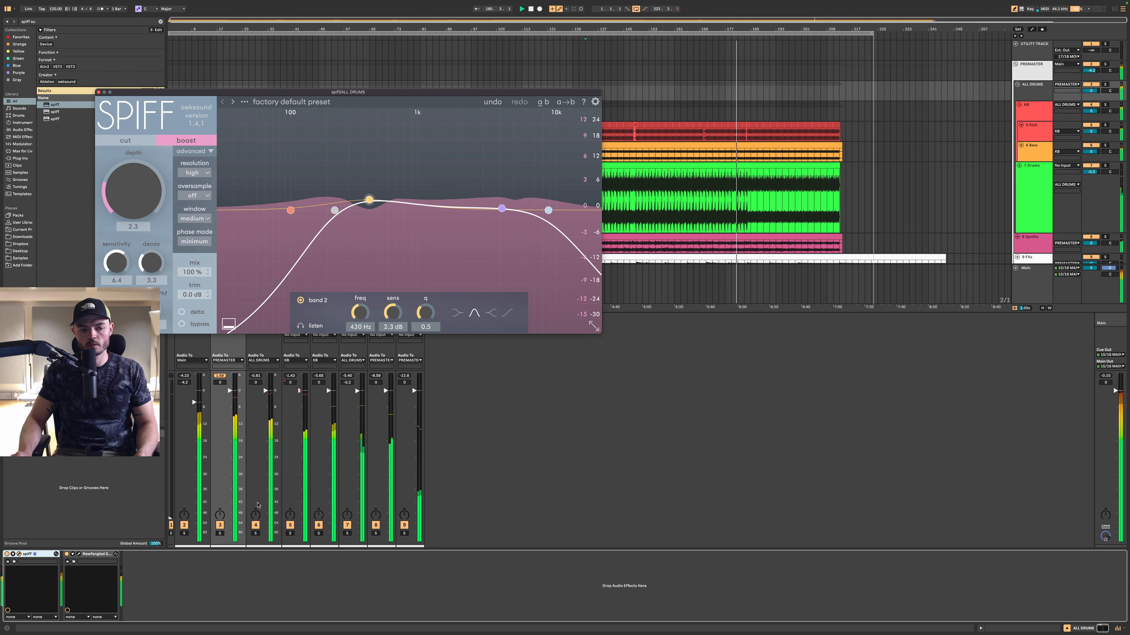
# - Compare the sound with spiff switched off and on, and close its window
pyautogui.click(7, 555)
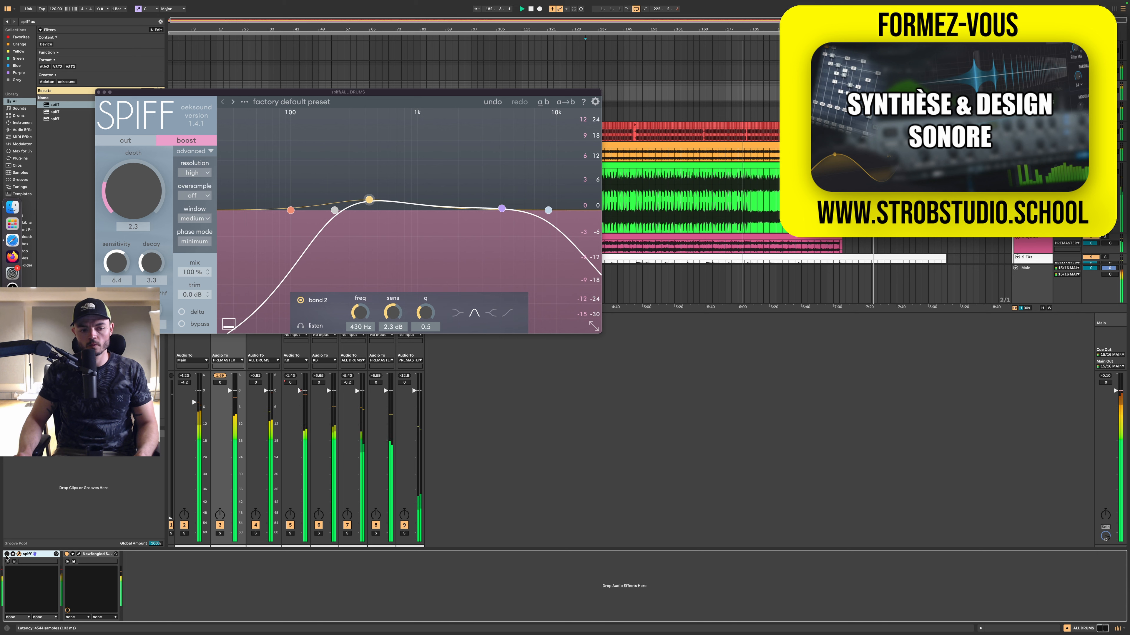
pyautogui.click(7, 554)
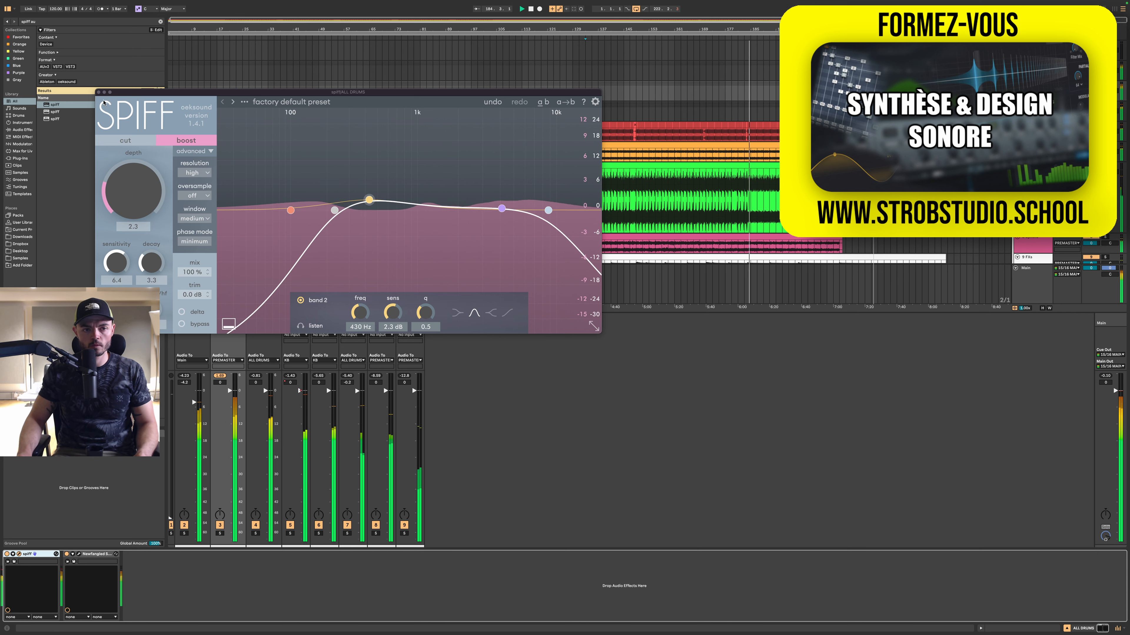
pyautogui.click(99, 92)
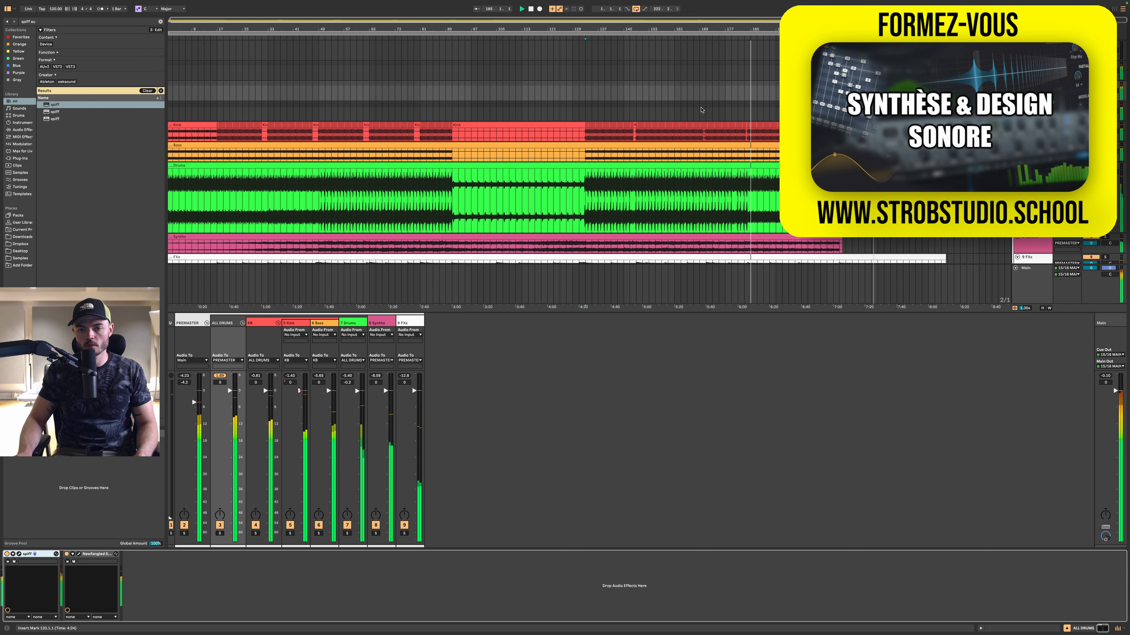
# - Restart playback from bar 137, open MetricAB on the Main track, and switch to the Saphire.wav reference
pyautogui.click(1026, 290)
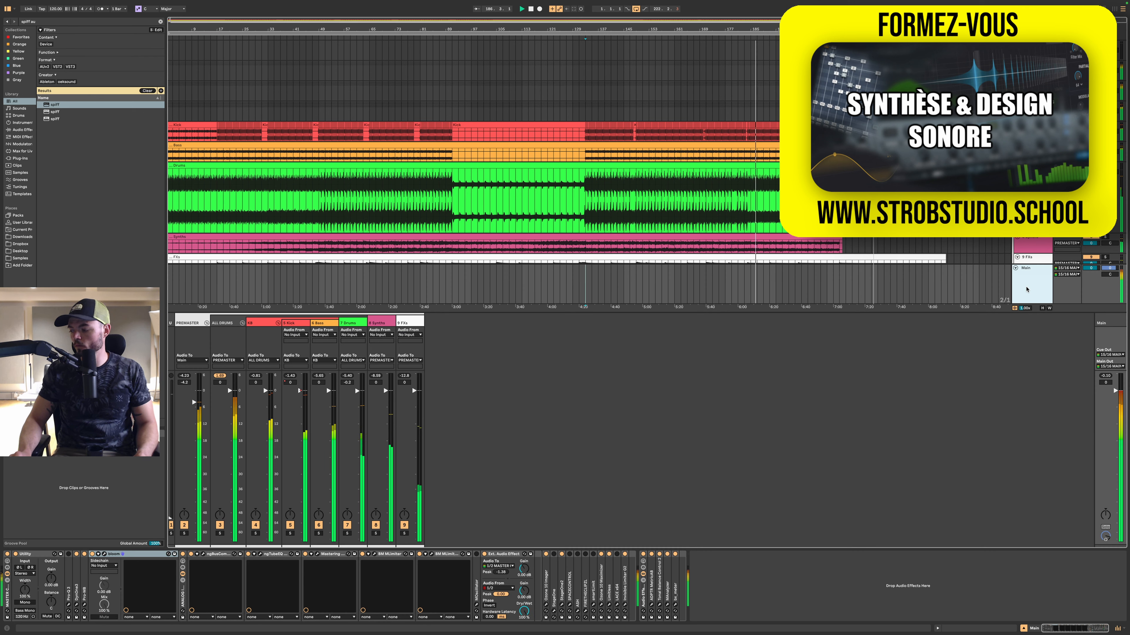
pyautogui.click(598, 111)
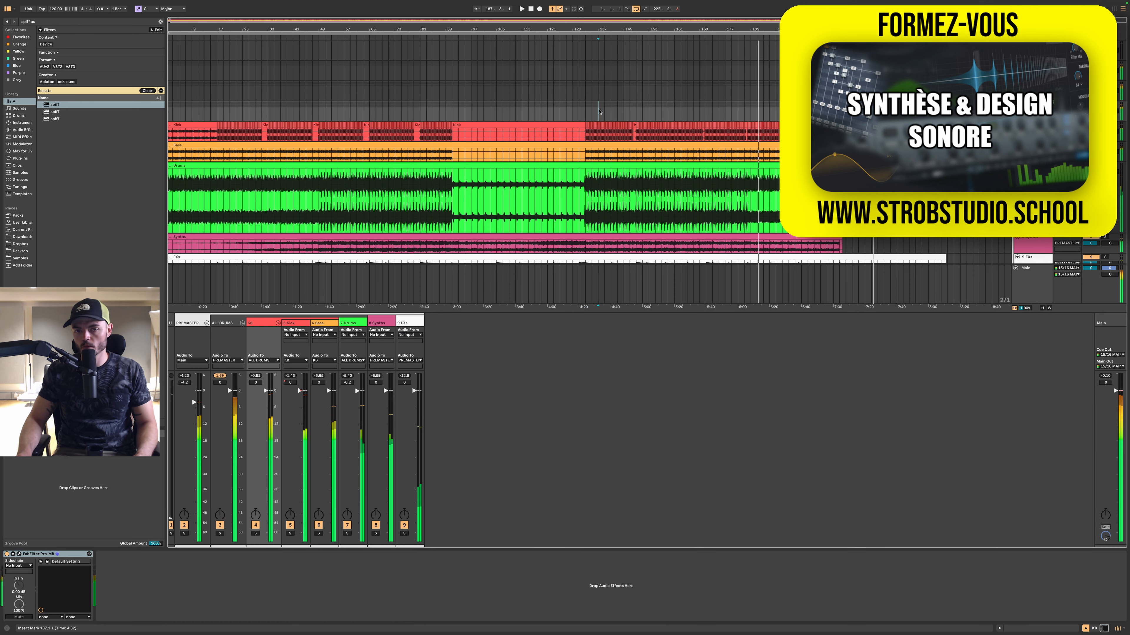
pyautogui.press('space')
pyautogui.press('space')
pyautogui.click(1035, 294)
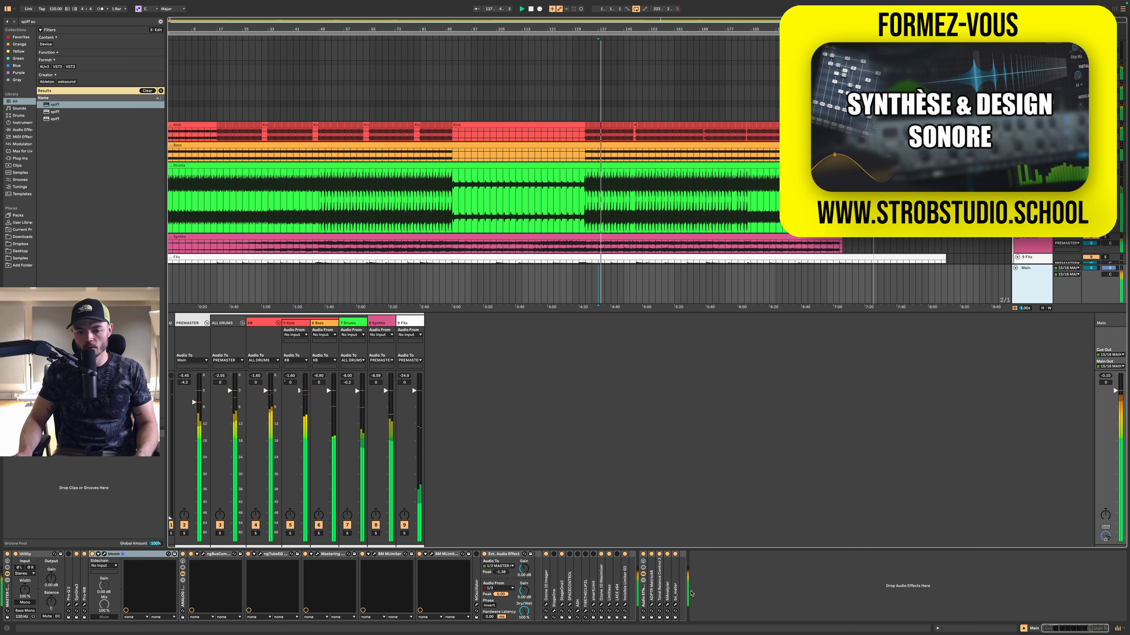
pyautogui.click(650, 605)
pyautogui.click(596, 450)
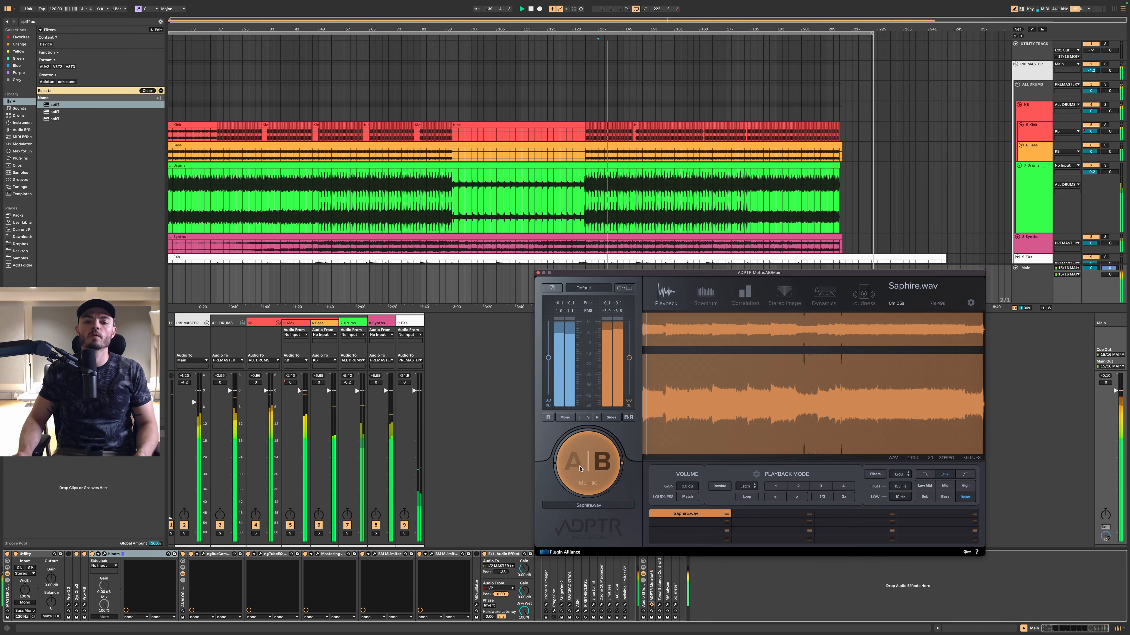
# - Compare the master with Saphire.wav by switching between A and B and jumping to about 2m 05s and 5m 03s in the reference
pyautogui.click(592, 467)
pyautogui.click(590, 480)
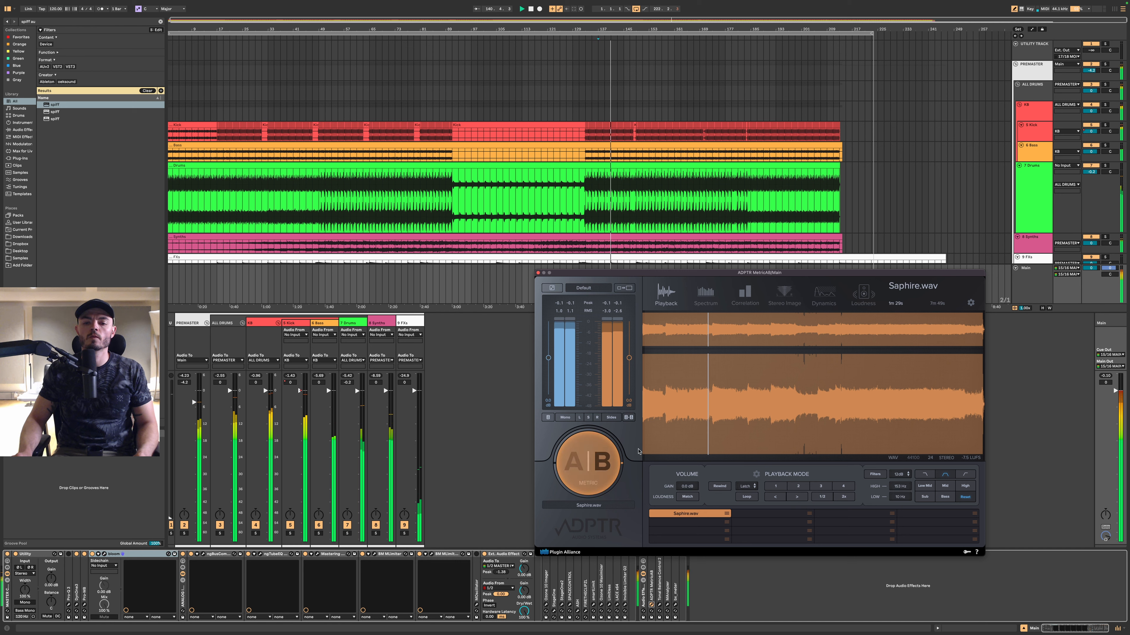
pyautogui.click(733, 399)
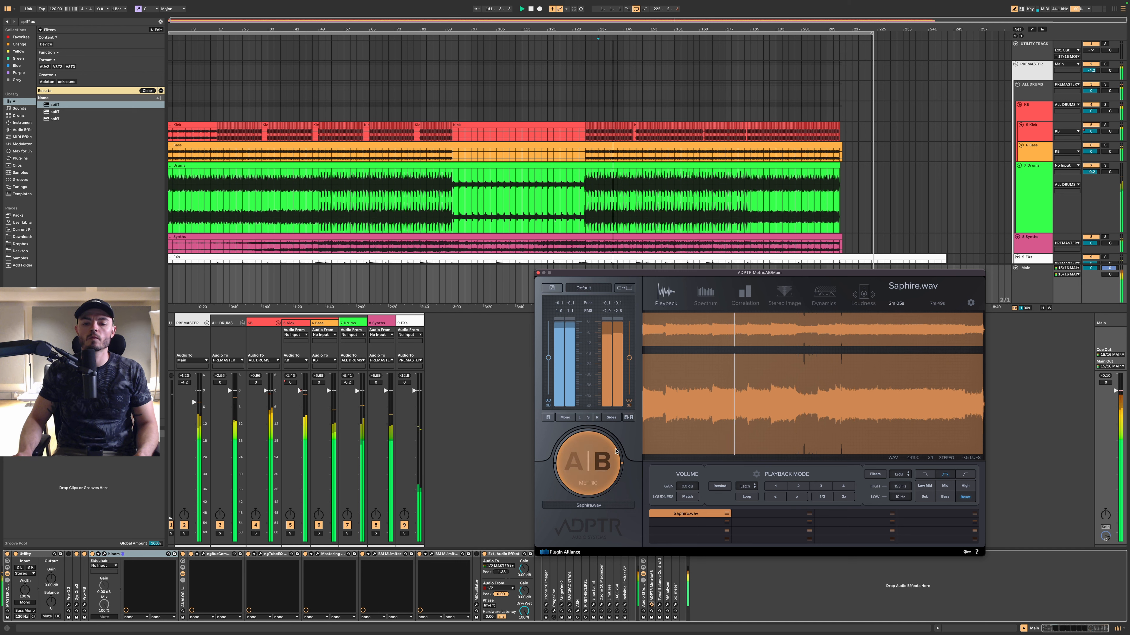
pyautogui.click(593, 472)
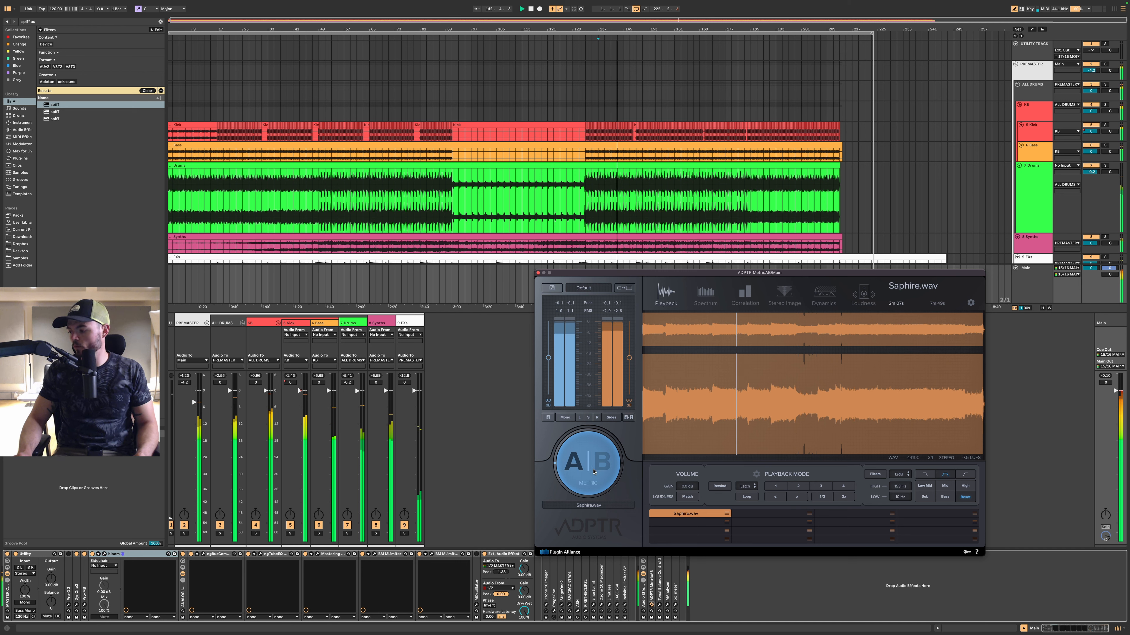
pyautogui.click(594, 473)
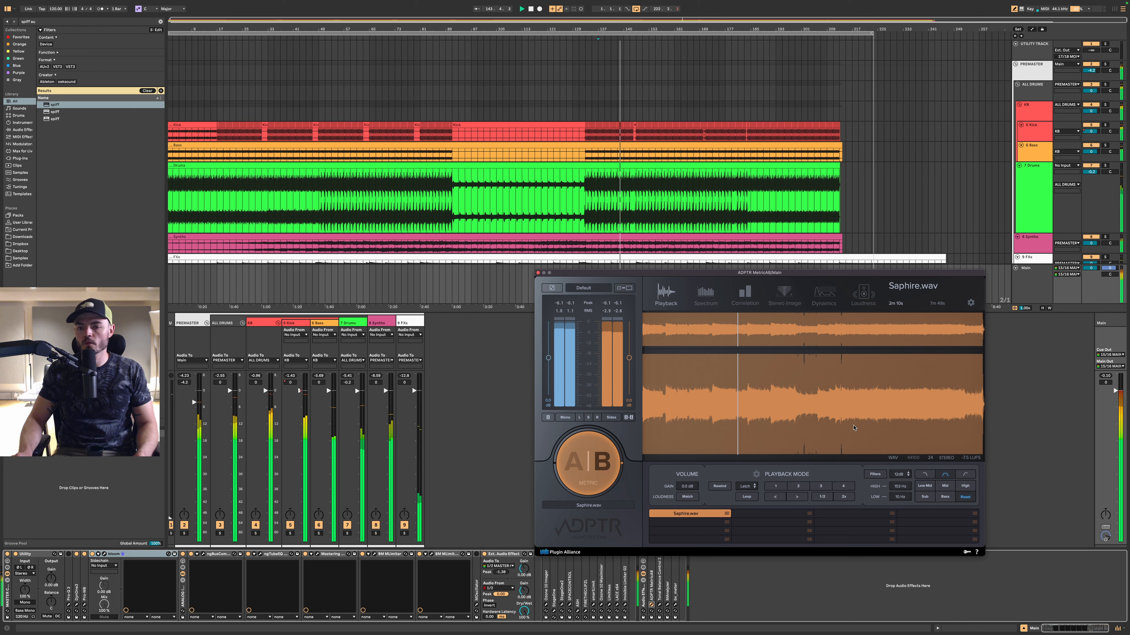
pyautogui.click(864, 394)
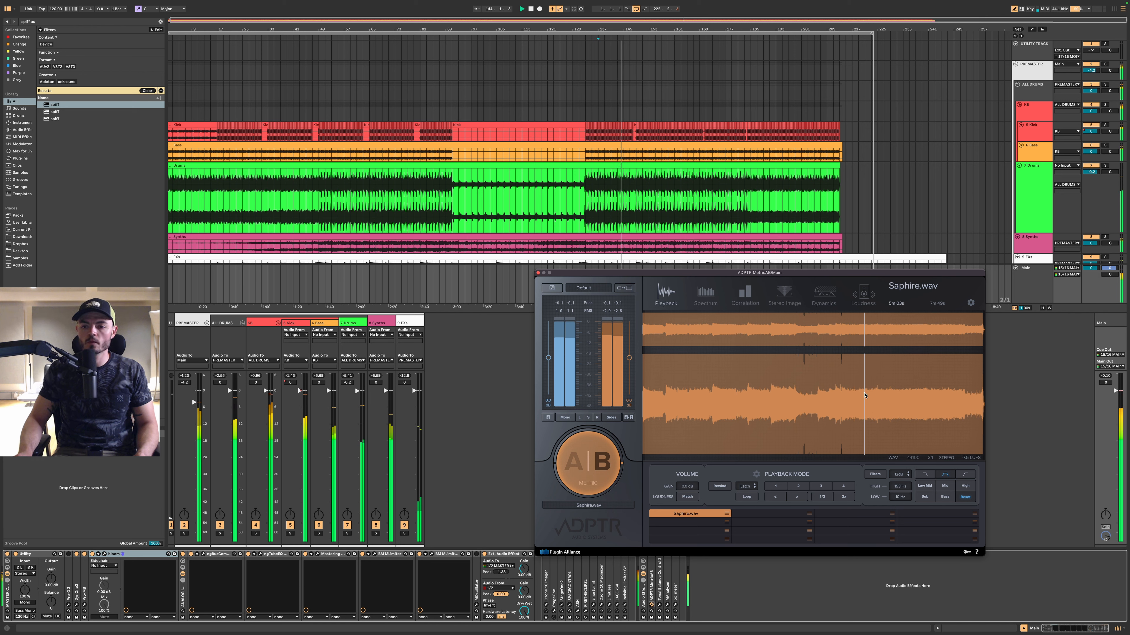
pyautogui.click(587, 476)
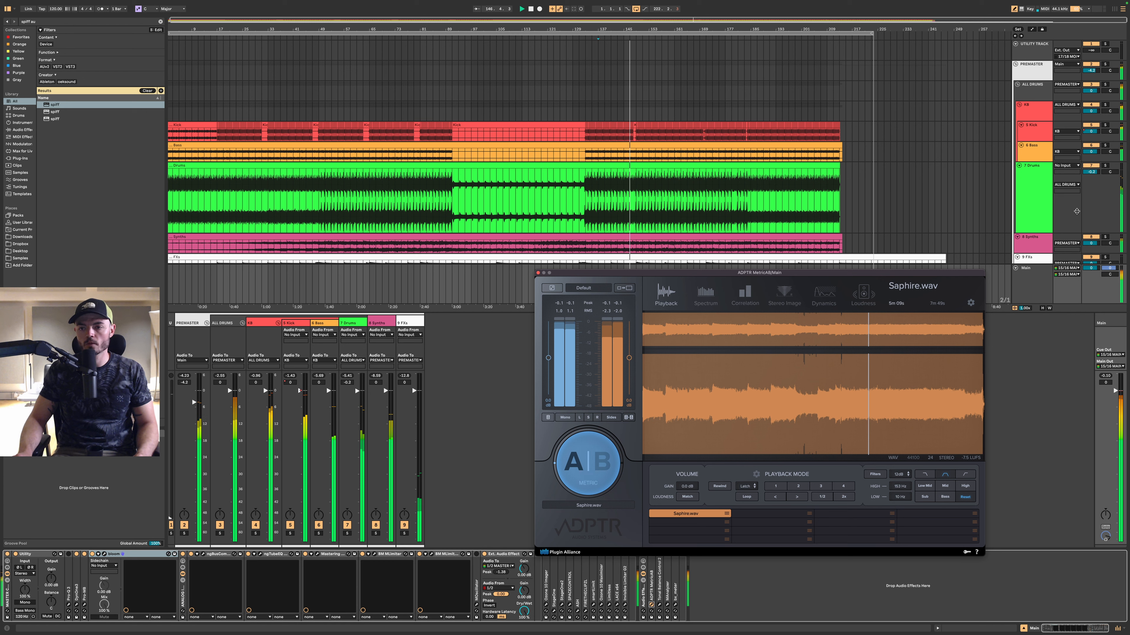
# - Open the second BM MLimiter on the Main track and reset its input gain to 0.0 dB
pyautogui.click(1032, 286)
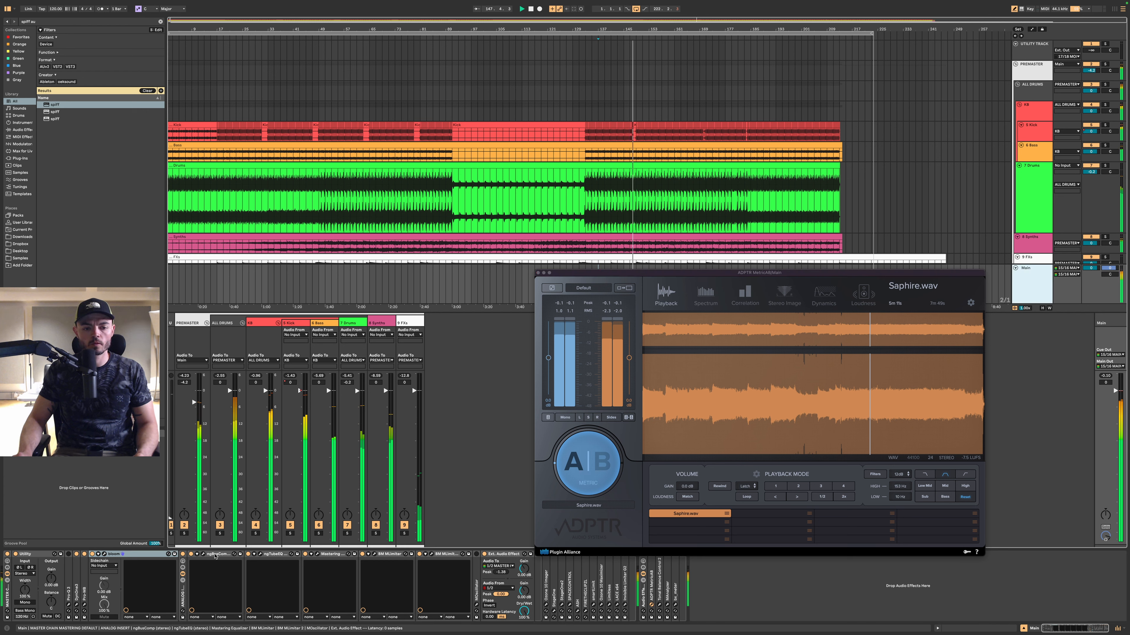
pyautogui.click(431, 554)
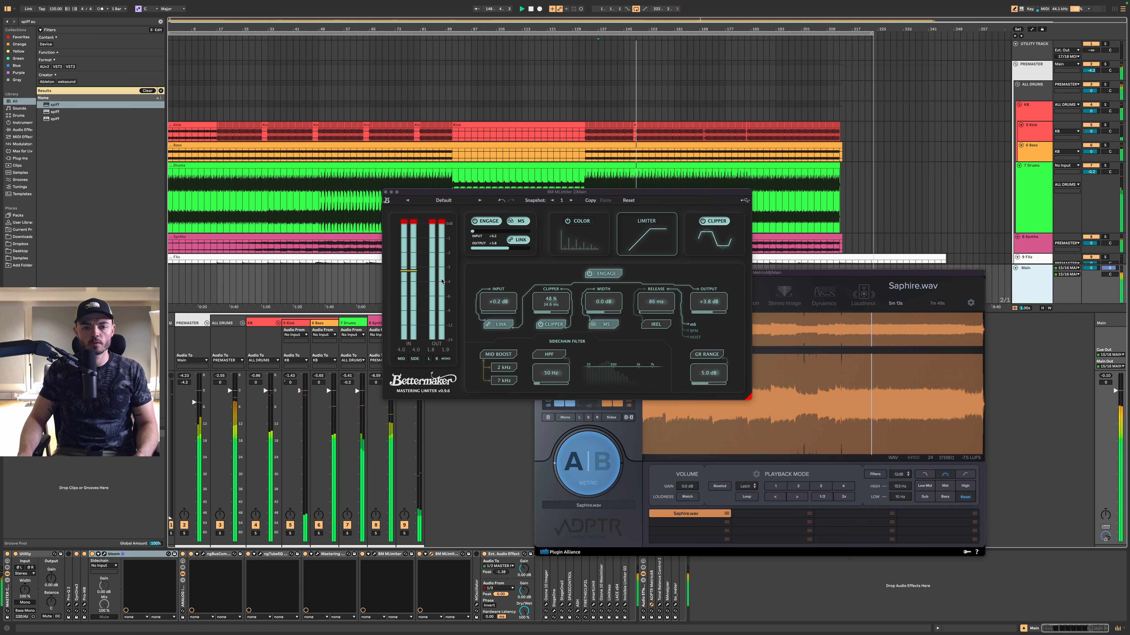
pyautogui.doubleClick(500, 304)
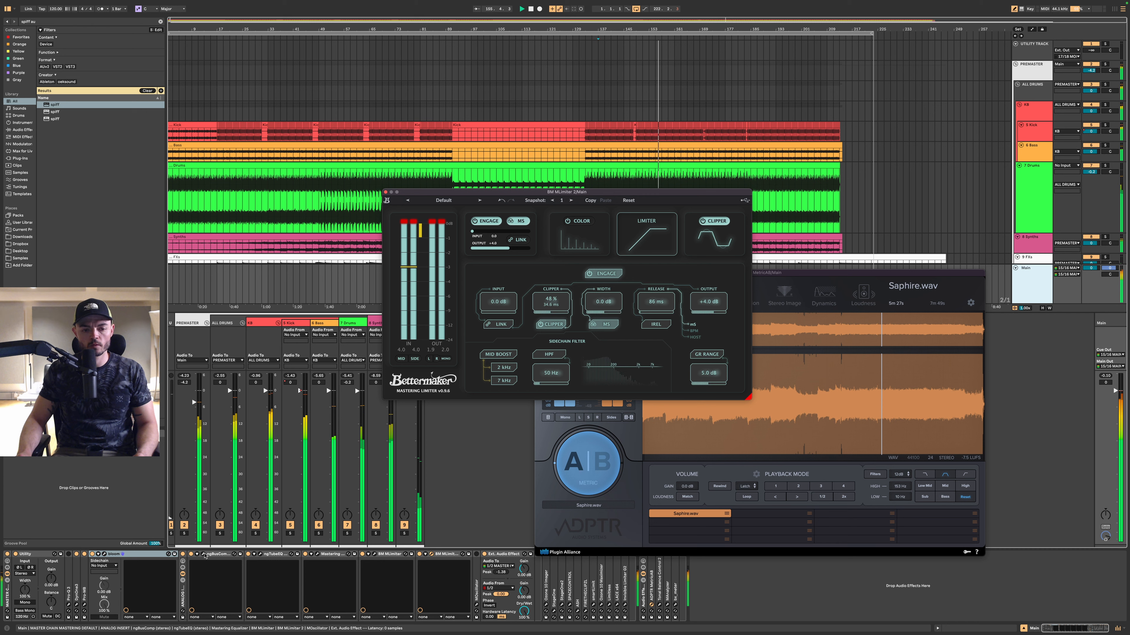
# - Open ngTubeEQ on the Main track, restart playback, and raise its output to 1.50 dB
pyautogui.click(260, 554)
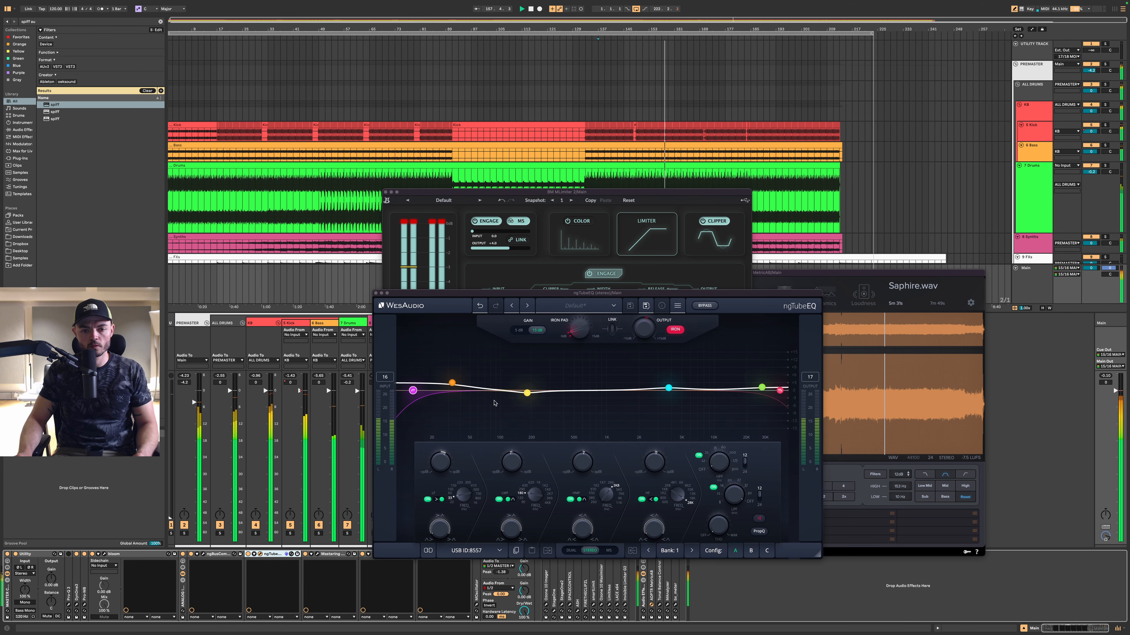
pyautogui.moveTo(645, 335)
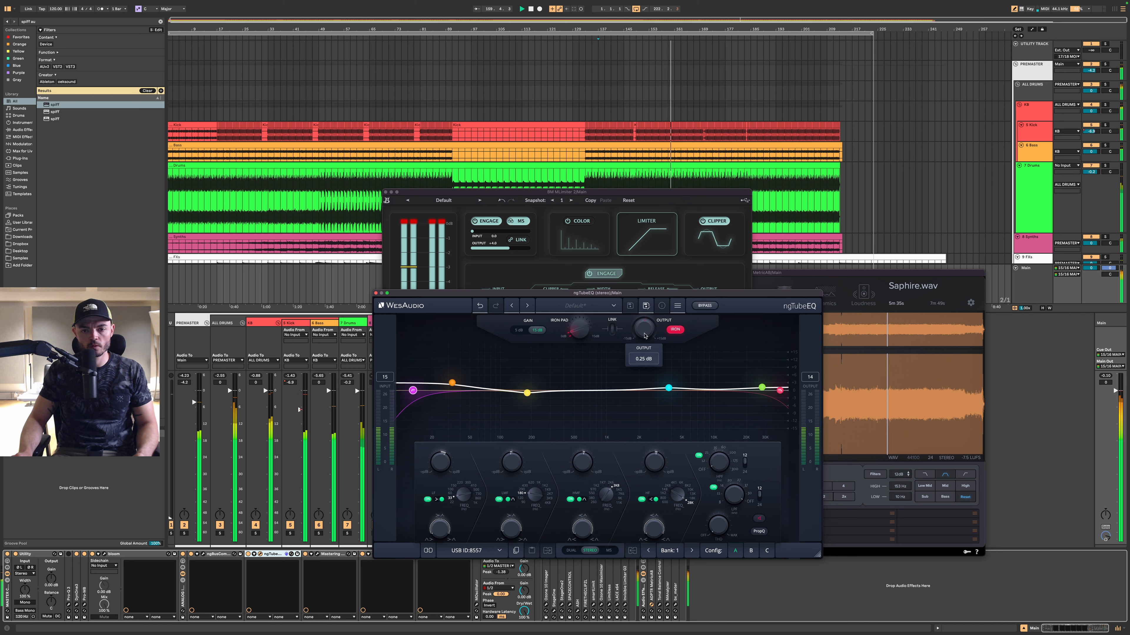
pyautogui.press('space')
pyautogui.press('space')
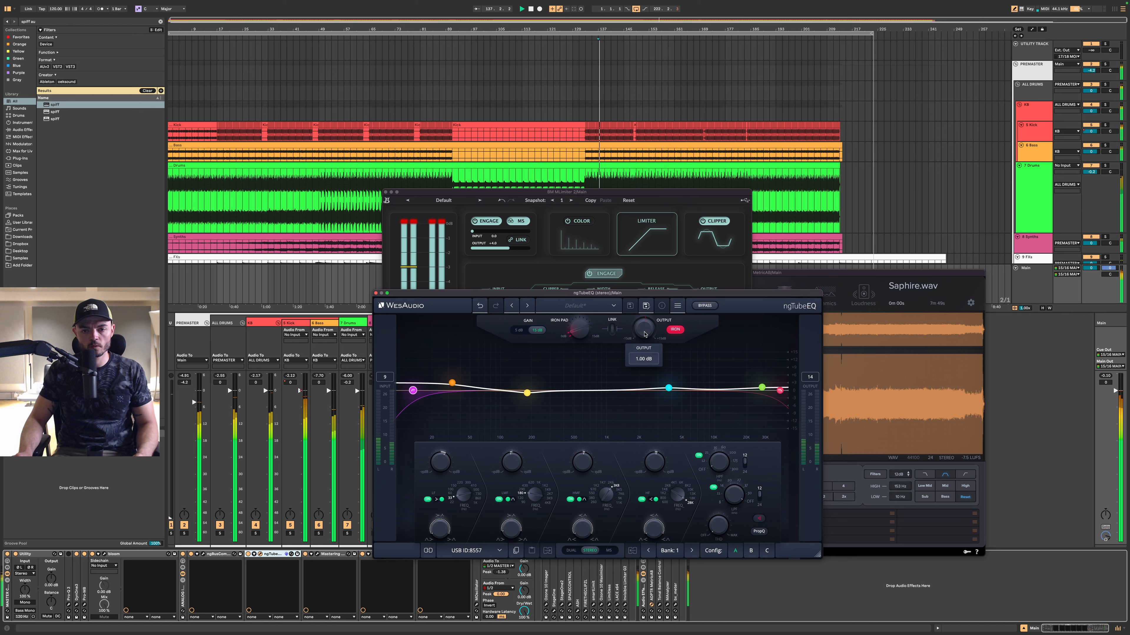
pyautogui.scroll(1, 645, 335)
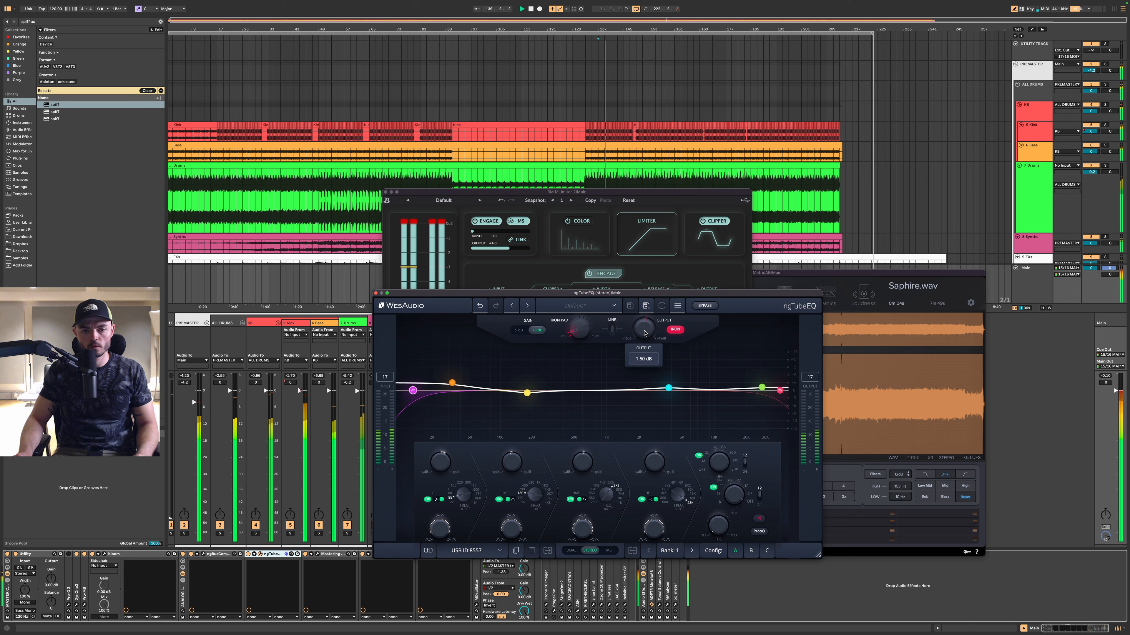
# - Lengthen the Bettermaker limiter's release slightly and raise its clipper amount to about 55%
pyautogui.click(685, 273)
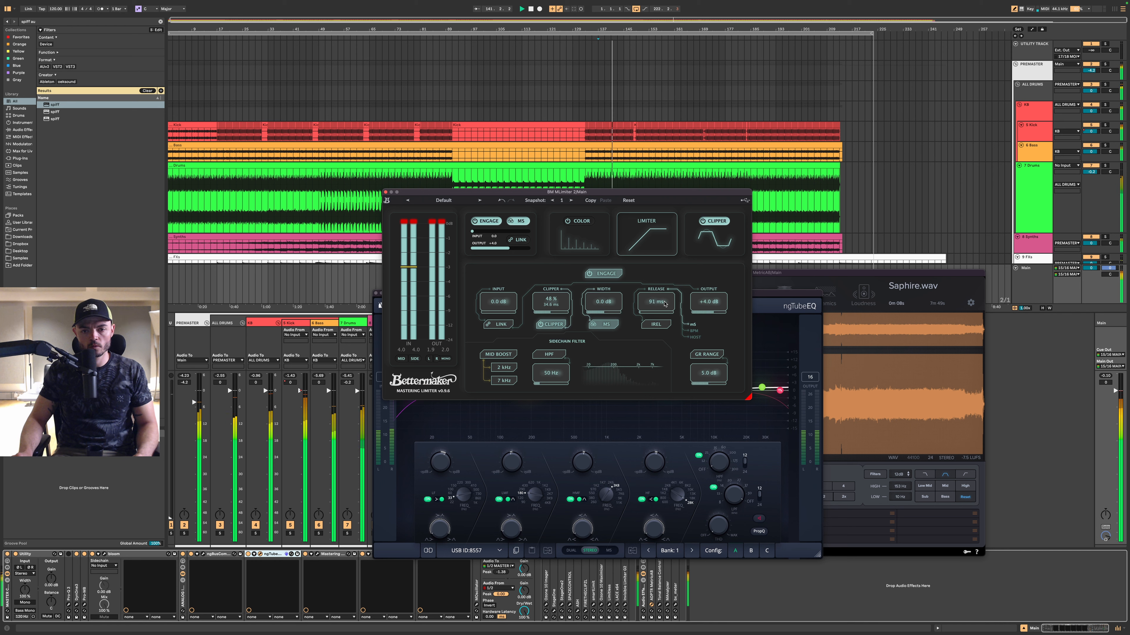
pyautogui.scroll(2, 664, 304)
pyautogui.scroll(2, 564, 299)
pyautogui.scroll(1, 564, 297)
pyautogui.scroll(1, 564, 297)
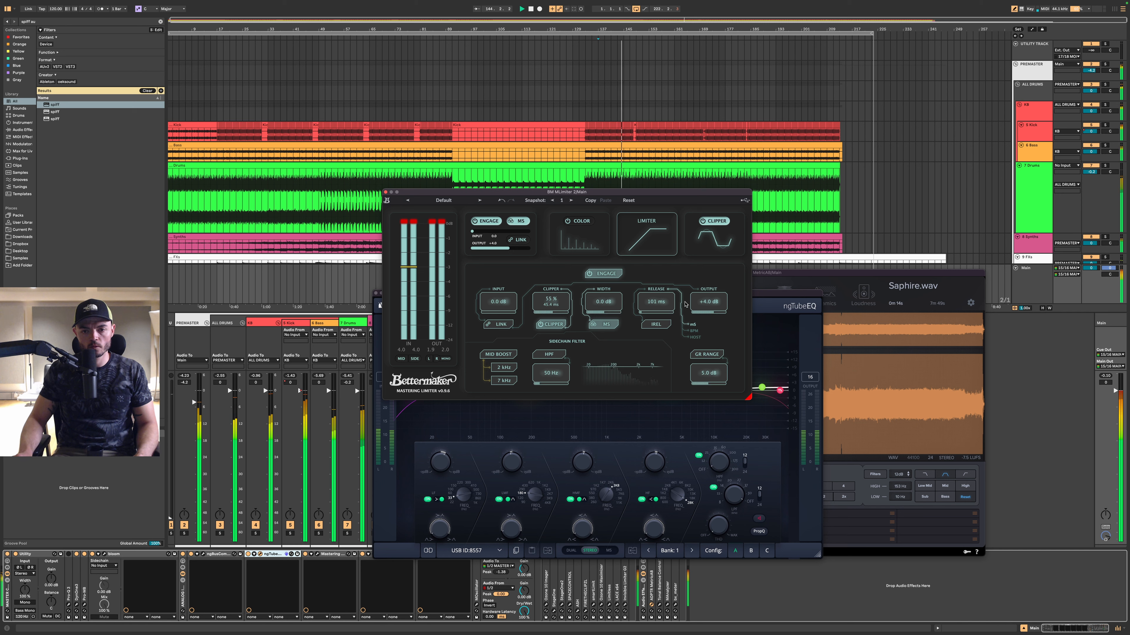
# - Try the Bettermaker limiter's output at +4.4 dB and return it to +4.0 dB
pyautogui.scroll(2, 703, 303)
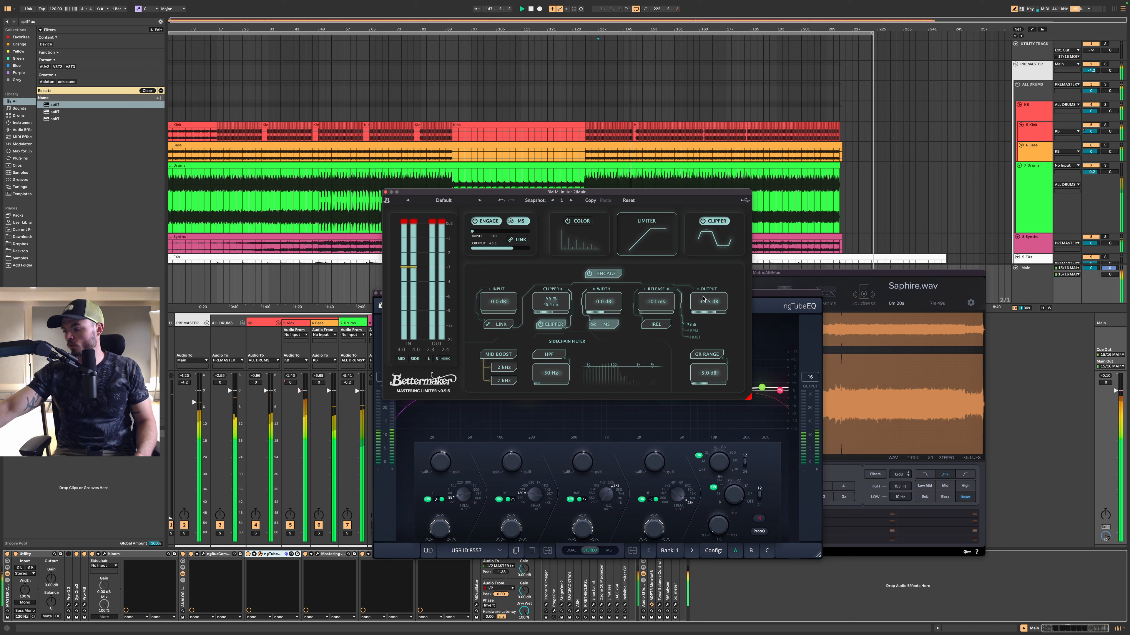
pyautogui.scroll(-1, 710, 305)
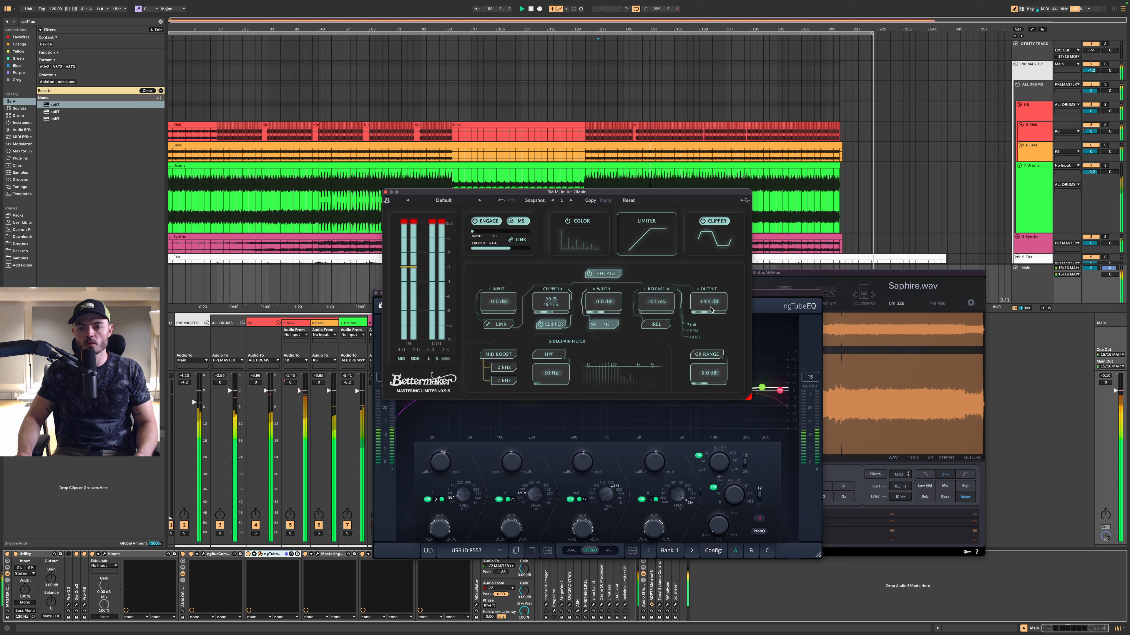
pyautogui.scroll(-1, 710, 308)
# - Select the Main track and close the BM MLimiter, MetricAB, and ngTubeEQ windows
pyautogui.click(1036, 285)
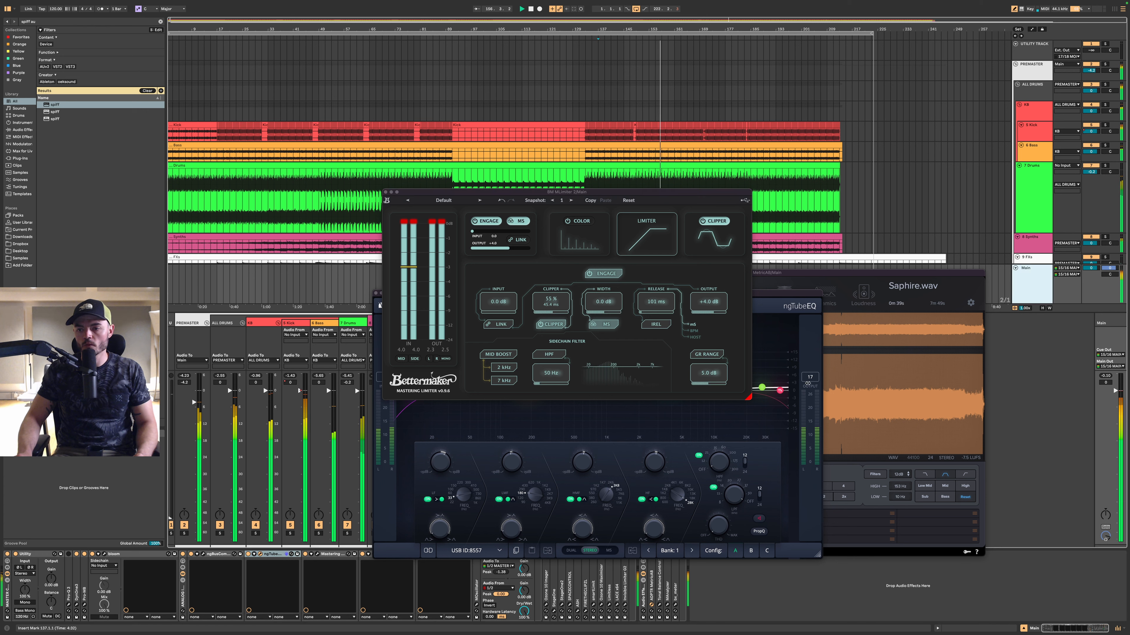
pyautogui.click(386, 192)
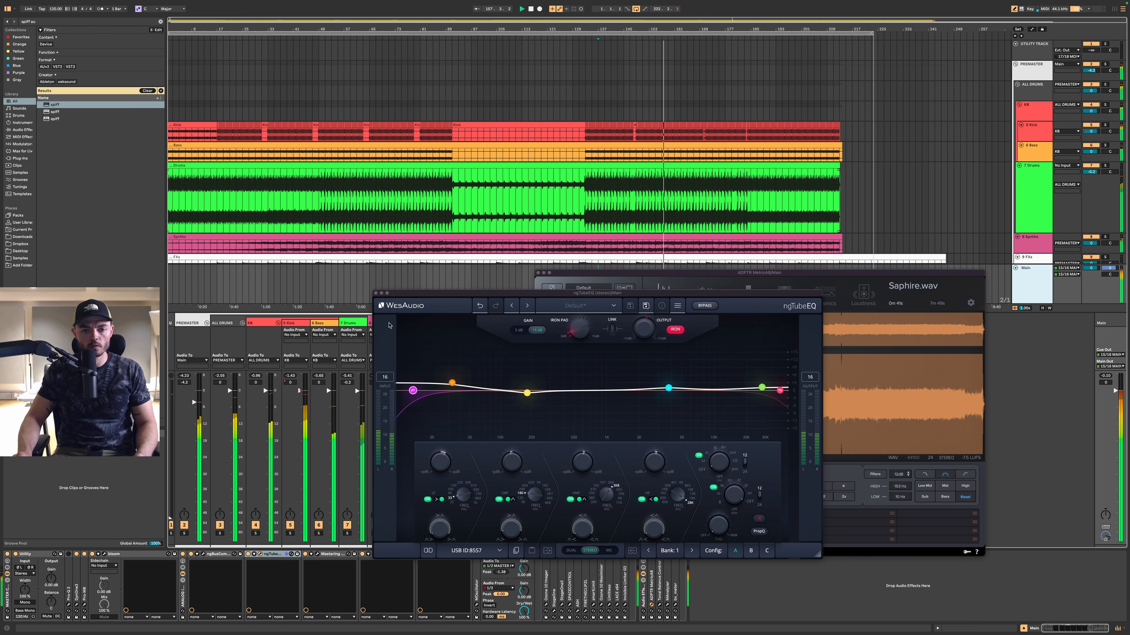
pyautogui.click(538, 273)
pyautogui.click(375, 293)
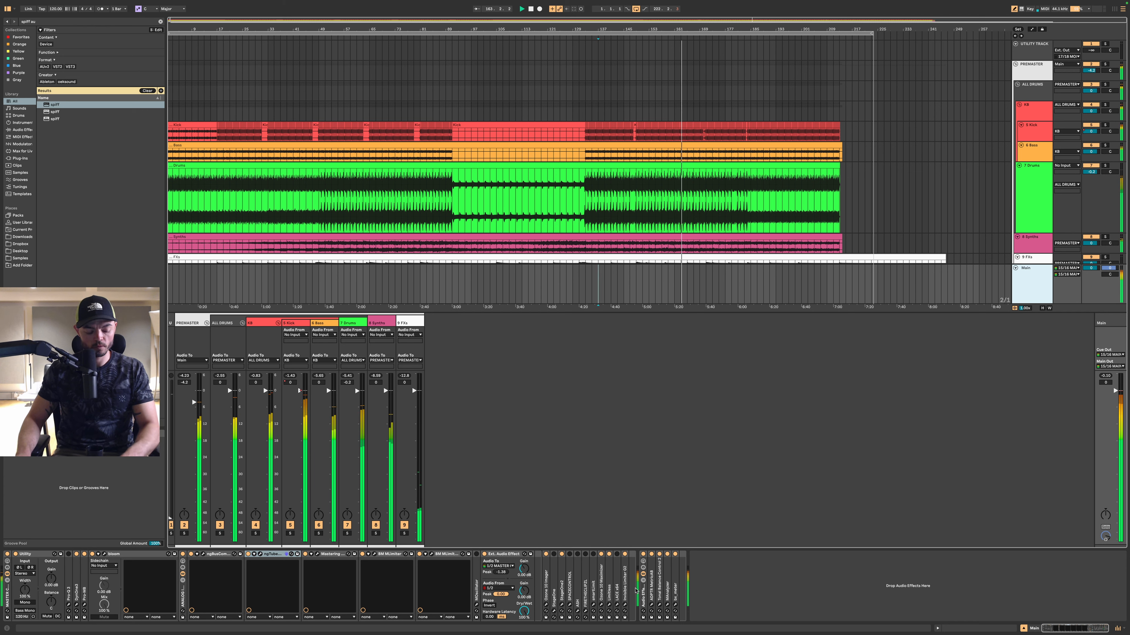
# - Add Newfangled Elevate to the Main track and place it between Ozone 10 Maximizer and Limitless
pyautogui.press('super+f')
pyautogui.write('Newfangled Elevate au')
pyautogui.press('Down')
pyautogui.press('Return')
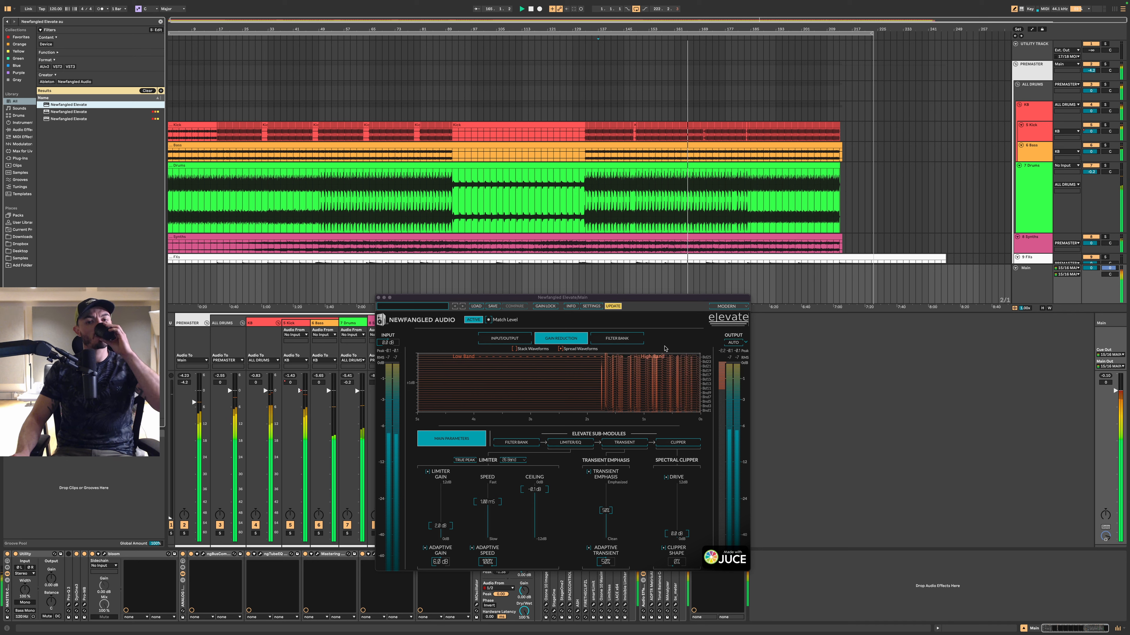
pyautogui.moveTo(682, 301); pyautogui.dragTo(732, 224)
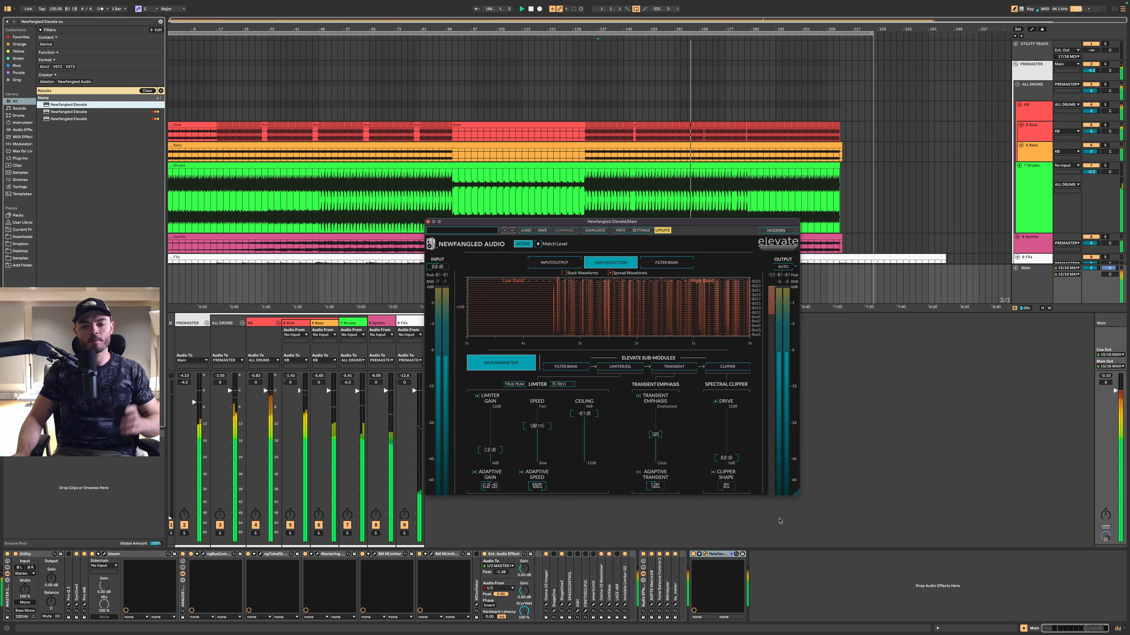
pyautogui.moveTo(723, 554); pyautogui.dragTo(607, 598)
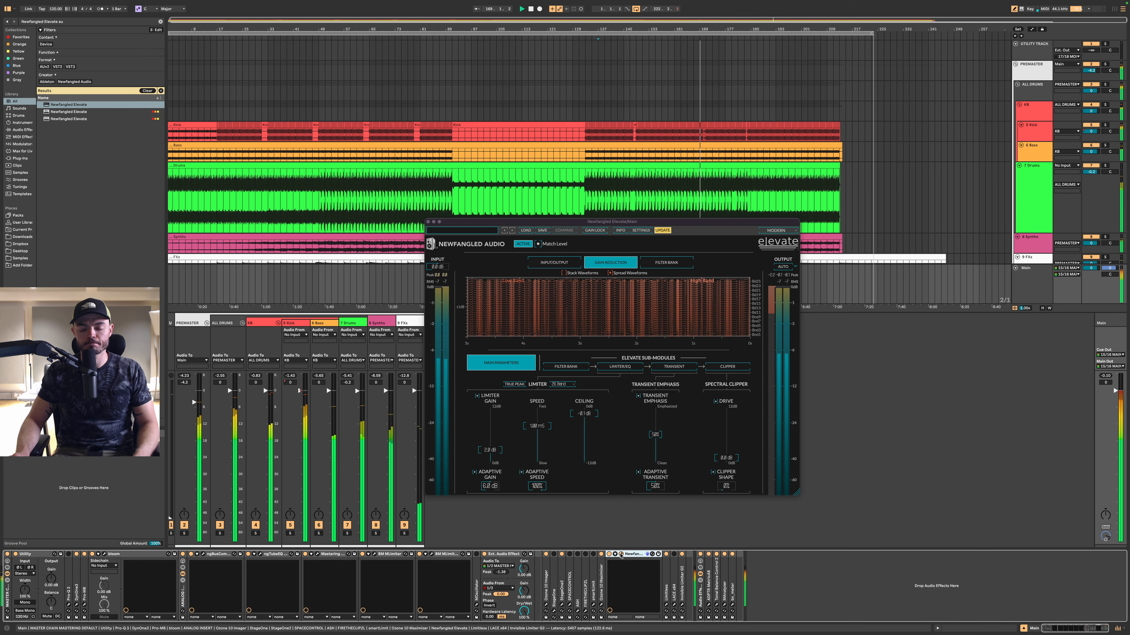
# - Reset Elevate's limiter gain to 0.0 dB and lower its transient emphasis to about 47%
pyautogui.doubleClick(492, 450)
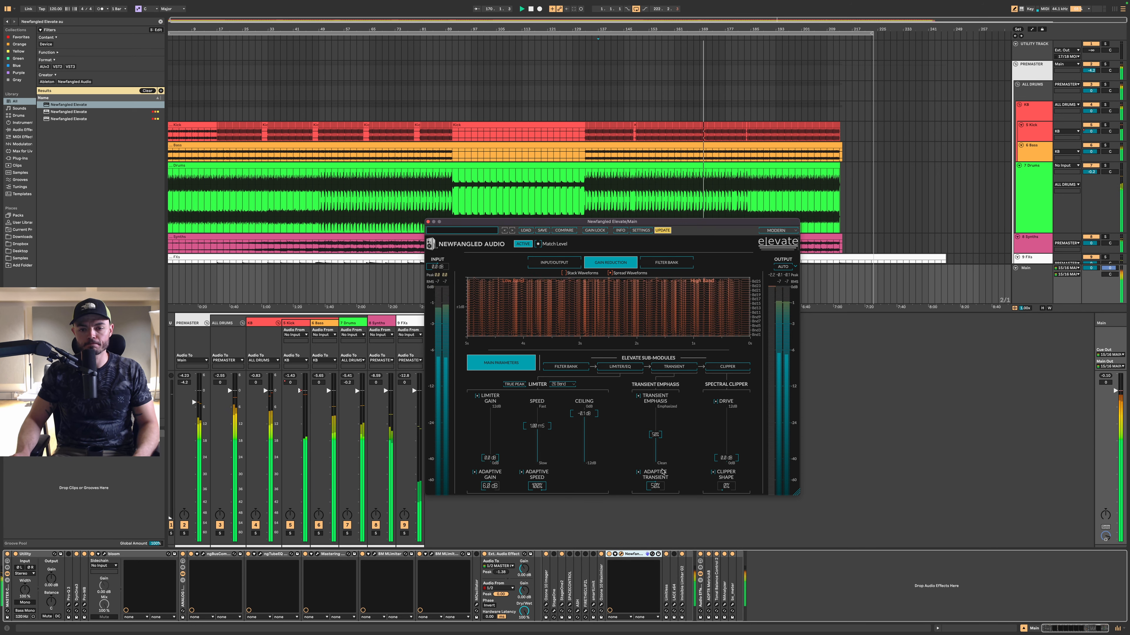
pyautogui.moveTo(658, 439); pyautogui.dragTo(658, 440)
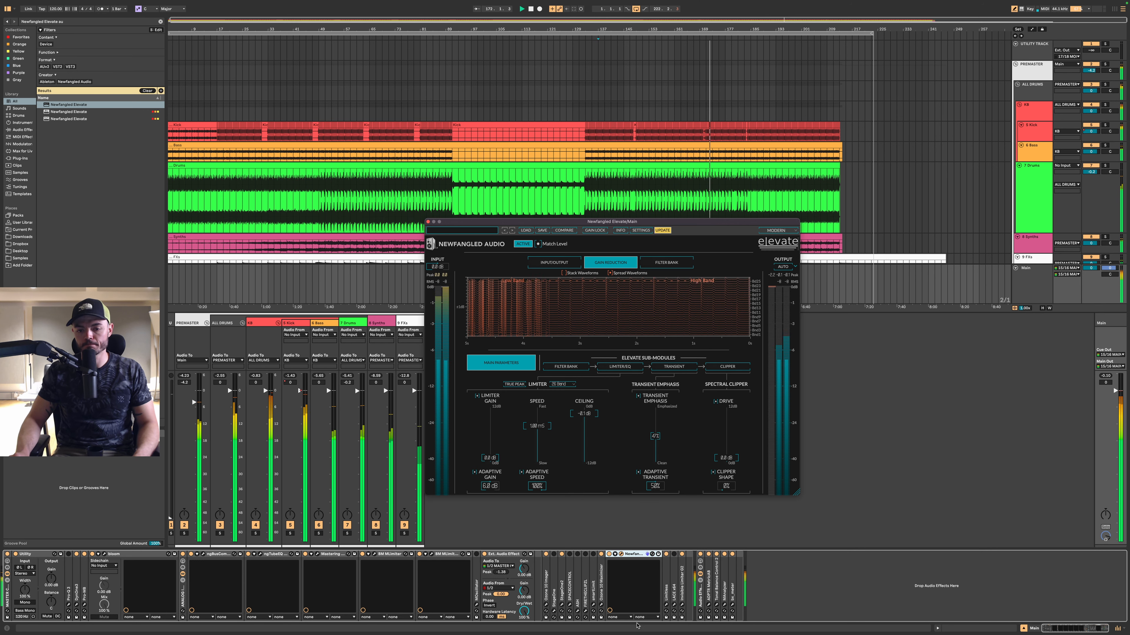
# - In Limitless, slightly lower the low band, nudge the fourth band up and higher in frequency, and close the window
pyautogui.click(665, 605)
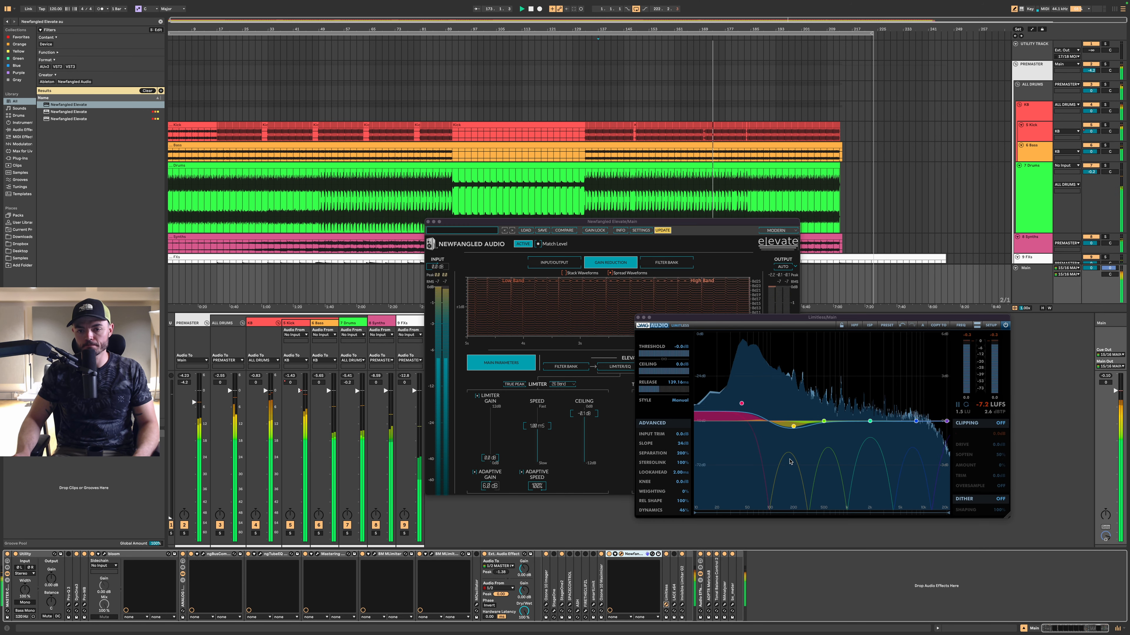
pyautogui.click(742, 405)
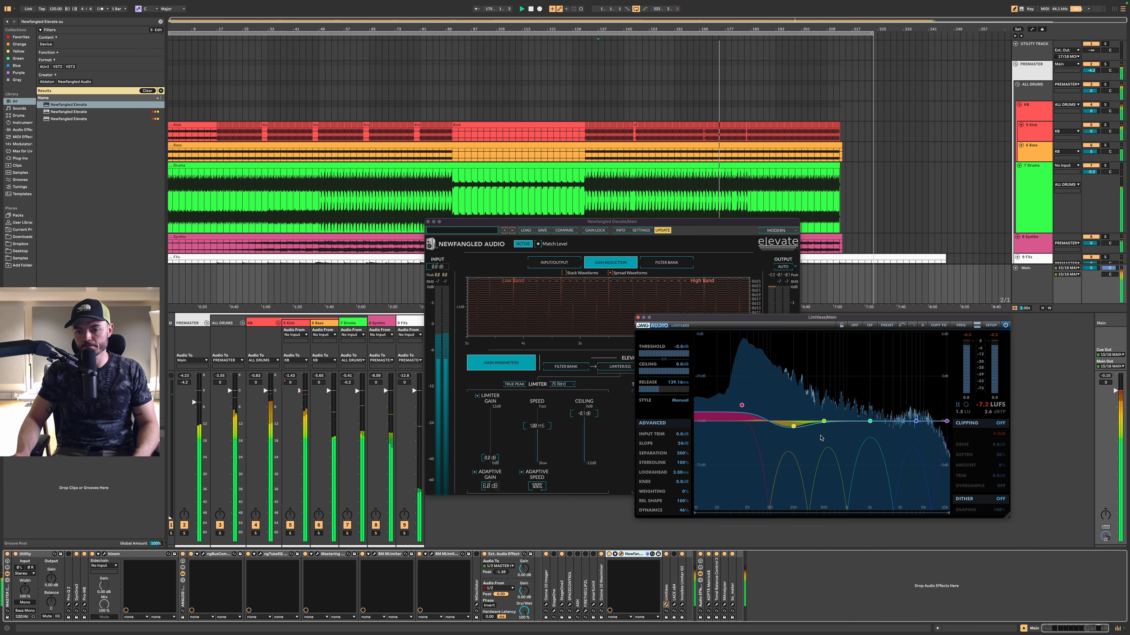
pyautogui.moveTo(824, 419); pyautogui.dragTo(874, 419)
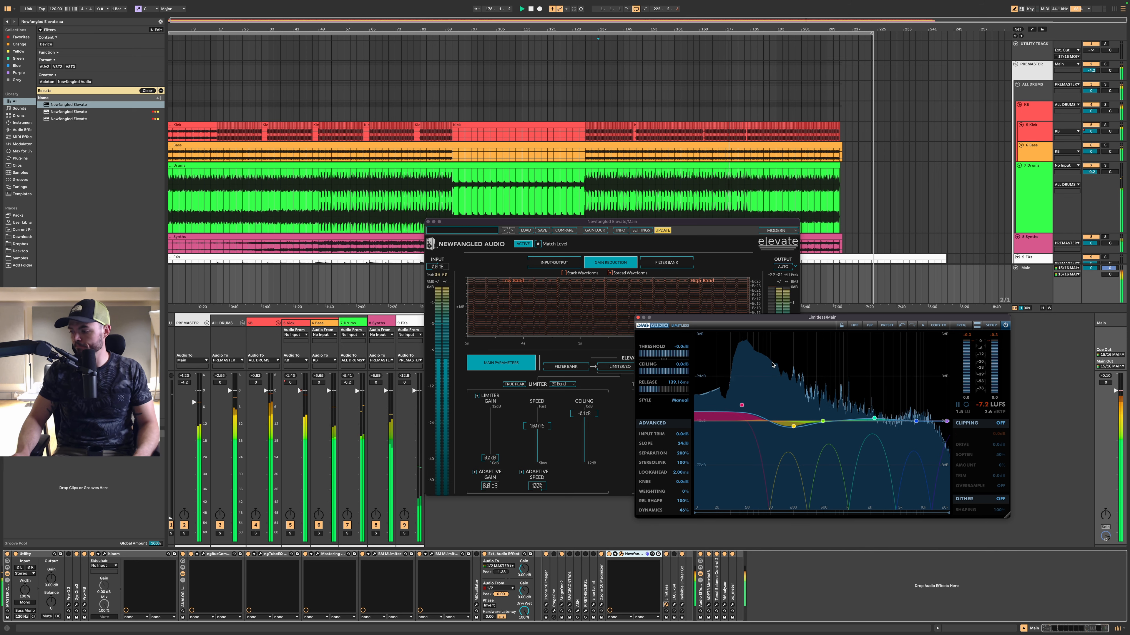
pyautogui.click(638, 318)
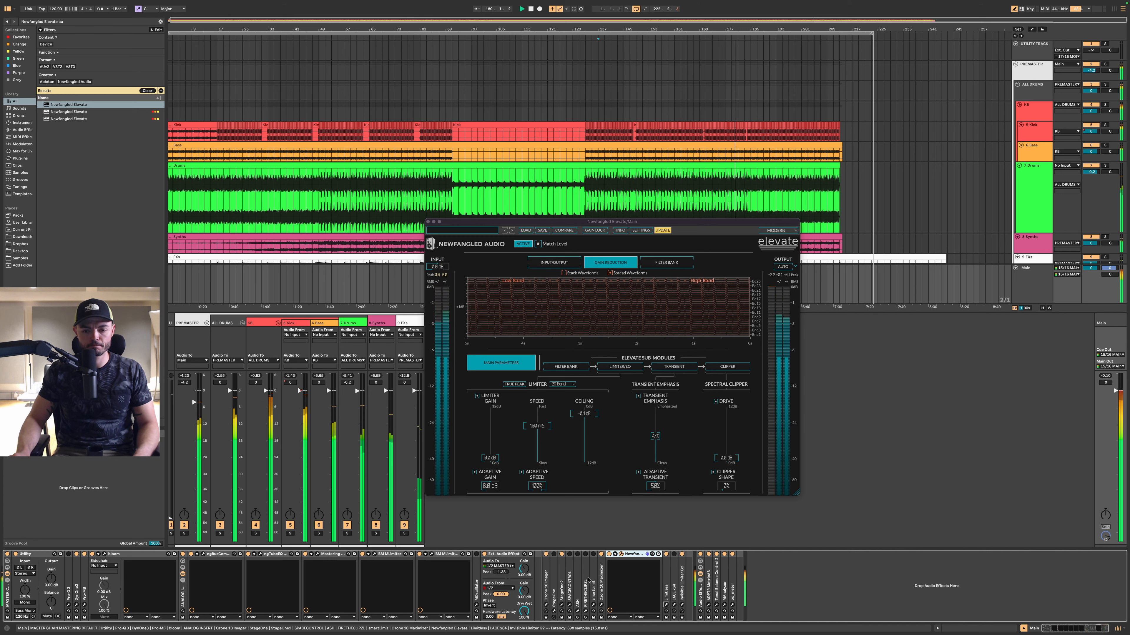
# - Set Ozone 10 Maximizer's threshold to -0.2 dB and its character to 2.26, and close its window
pyautogui.click(600, 605)
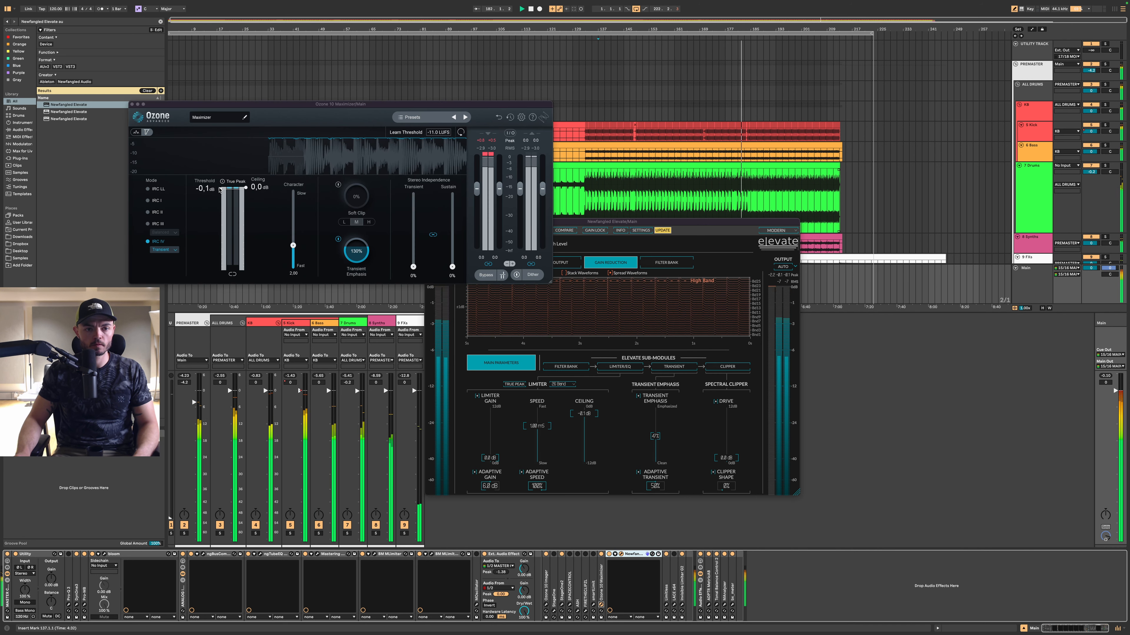
pyautogui.moveTo(220, 189); pyautogui.dragTo(219, 190)
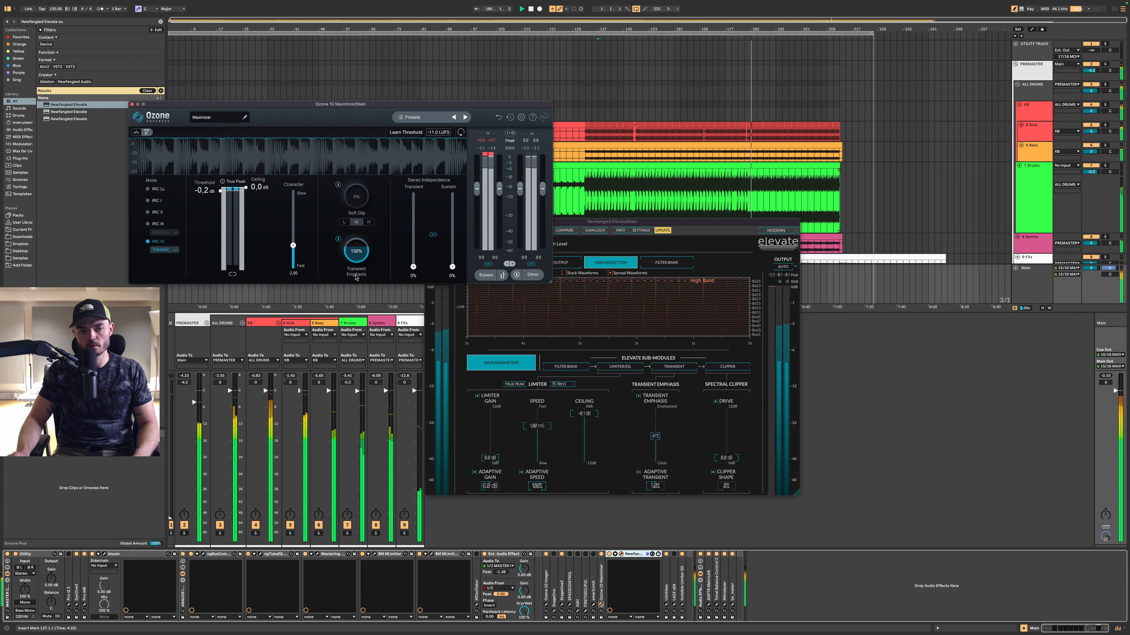
pyautogui.moveTo(293, 246); pyautogui.dragTo(293, 244)
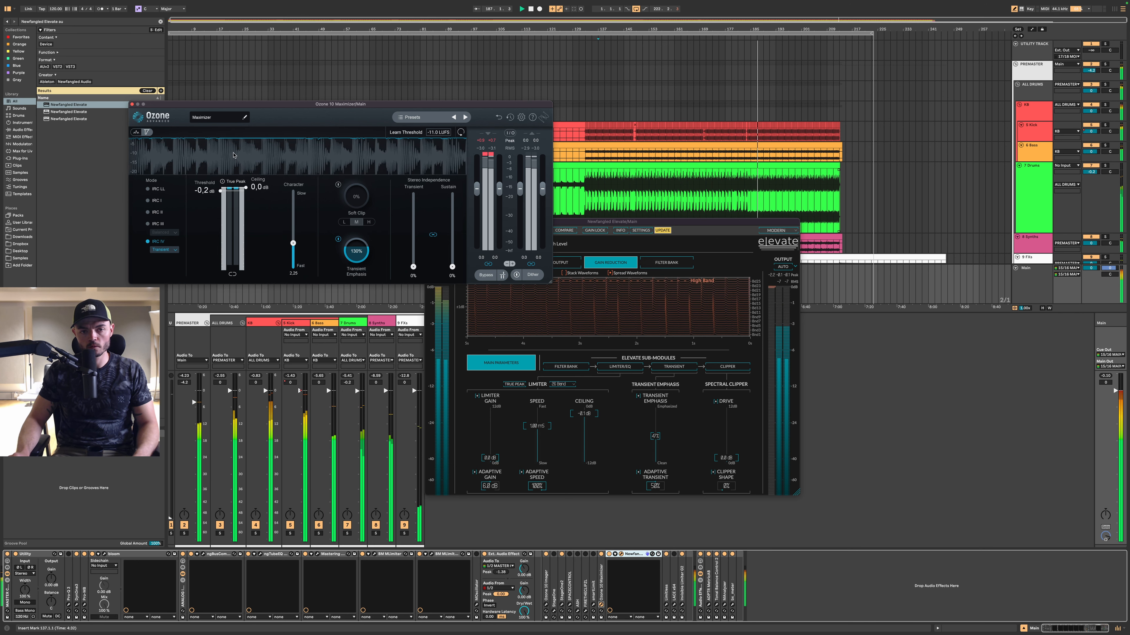
pyautogui.click(131, 104)
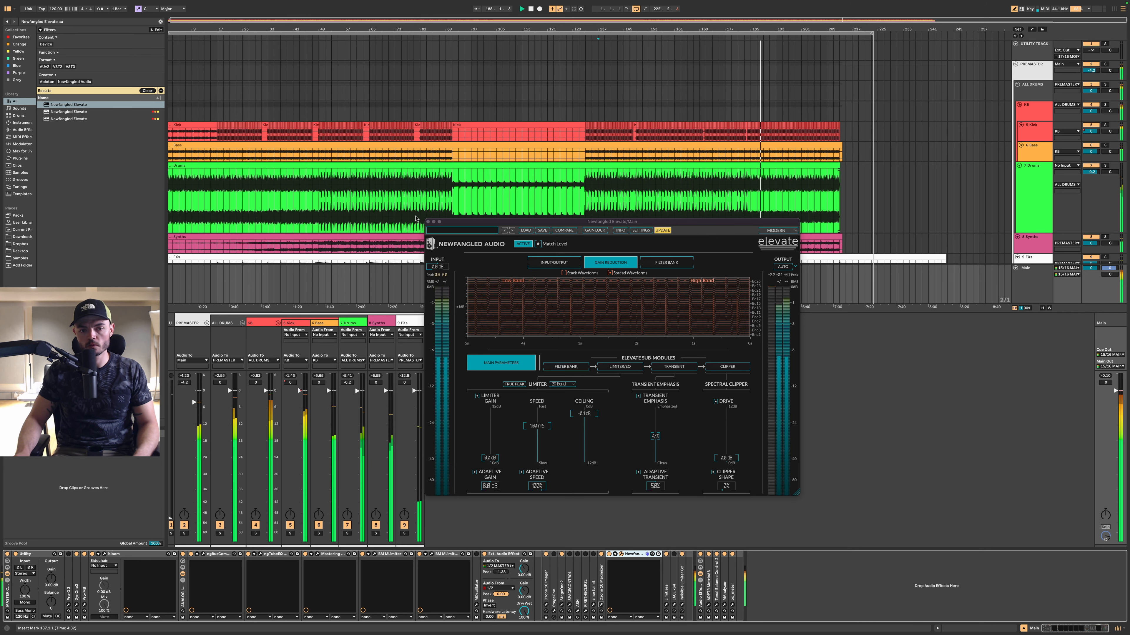
# - Close Elevate and restart playback from around bar 55
pyautogui.click(428, 222)
pyautogui.click(338, 200)
pyautogui.press('space')
pyautogui.press('space')
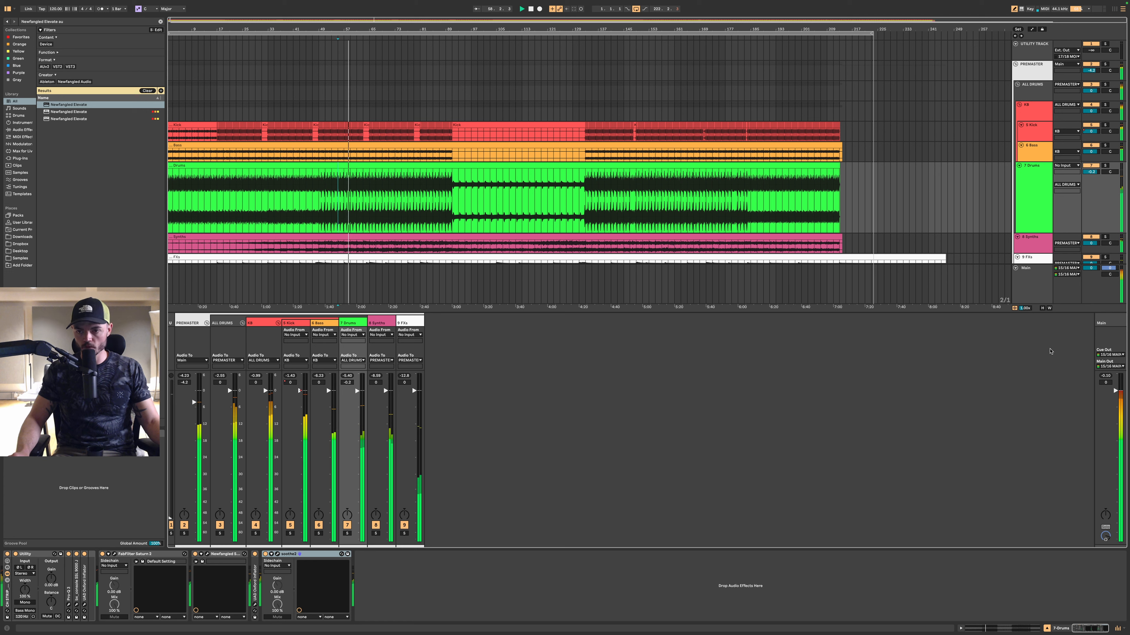
# - Examine the master's frequency spectrum in Pro-Q 3 on the Main track, and close its window
pyautogui.click(1027, 290)
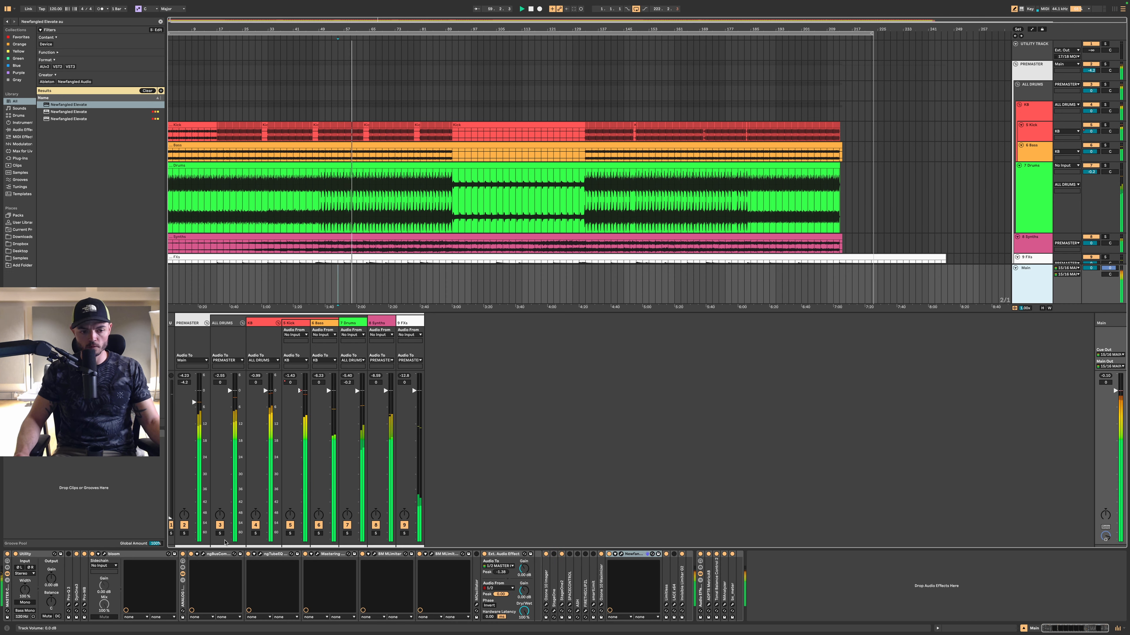
pyautogui.click(69, 555)
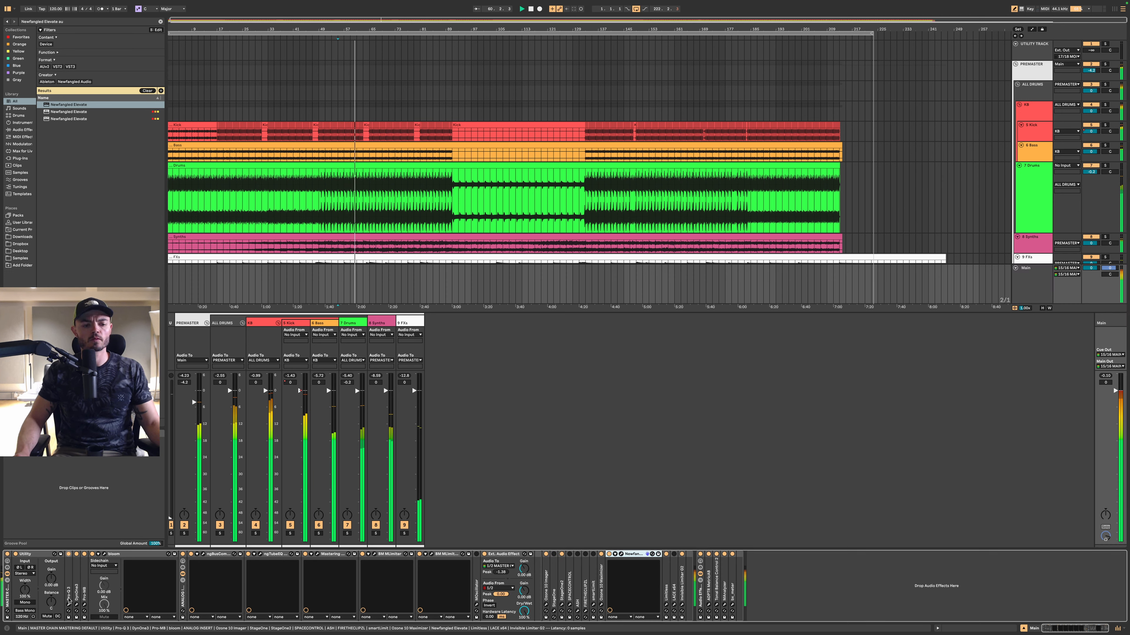
pyautogui.click(69, 605)
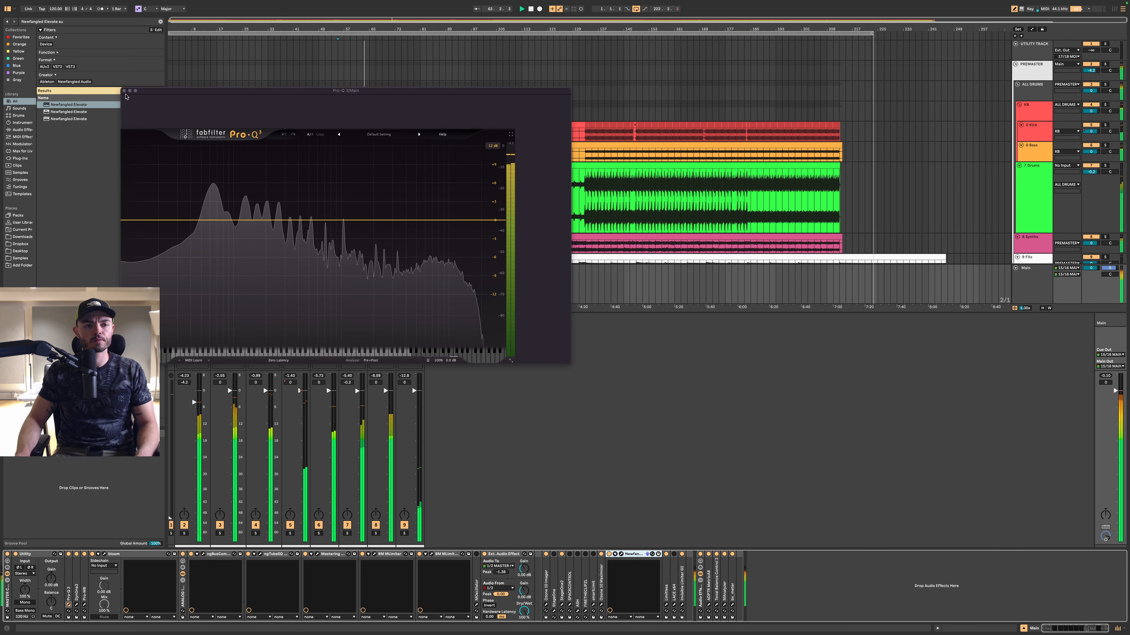
pyautogui.click(124, 90)
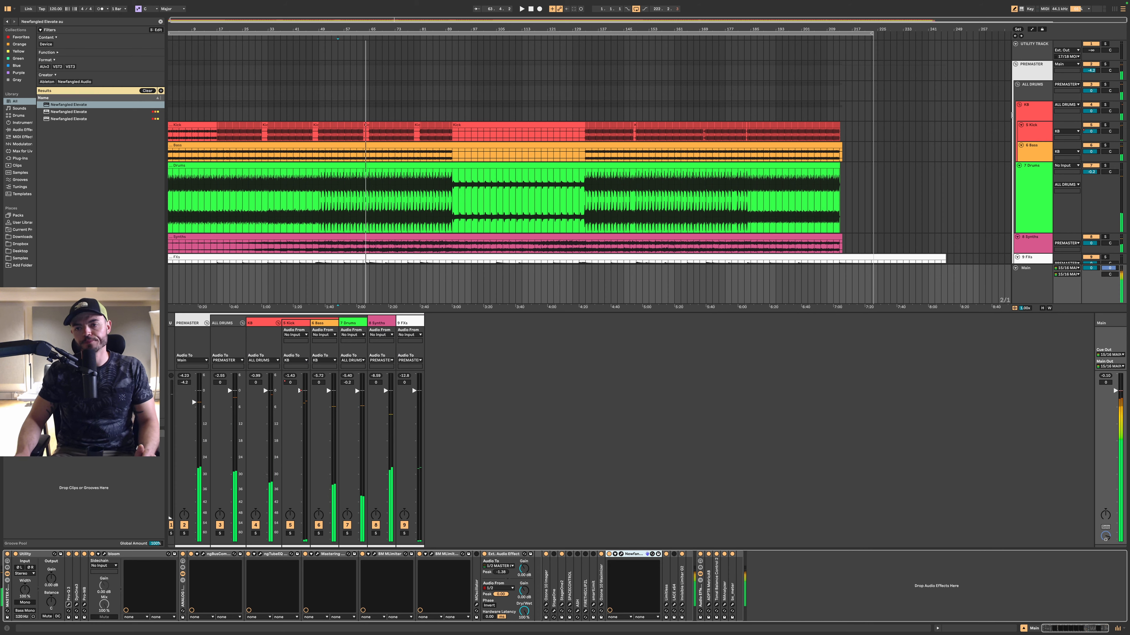
# - Select the Bass track and examine the kick and bass waveforms closely around the stopped playback position
pyautogui.click(1046, 86)
pyautogui.click(1029, 153)
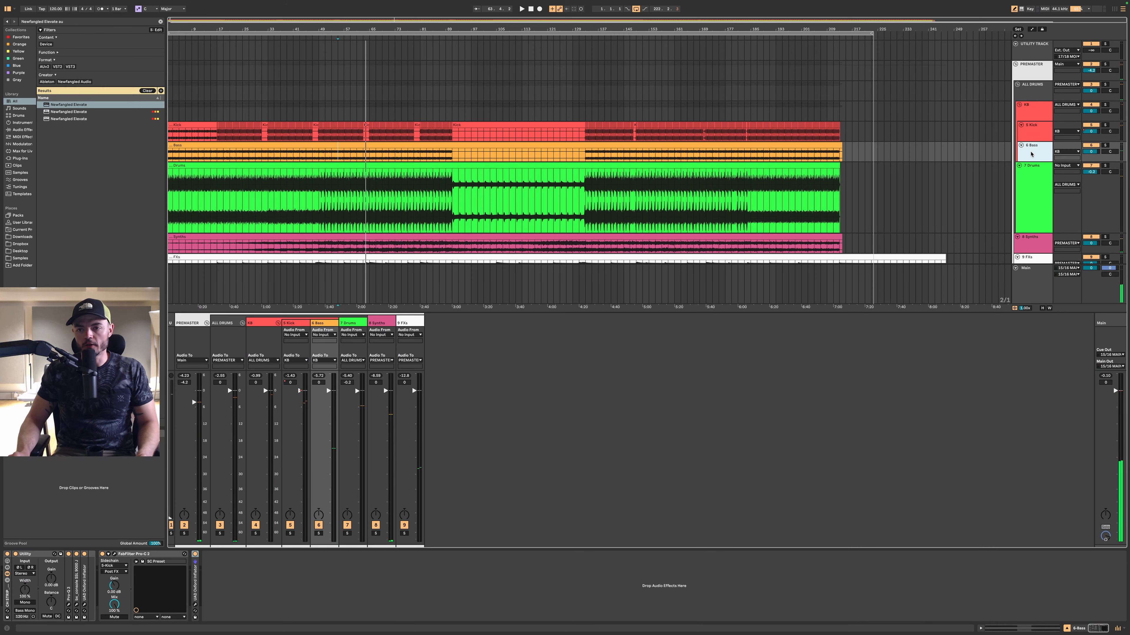
pyautogui.scroll(10, 368, 158)
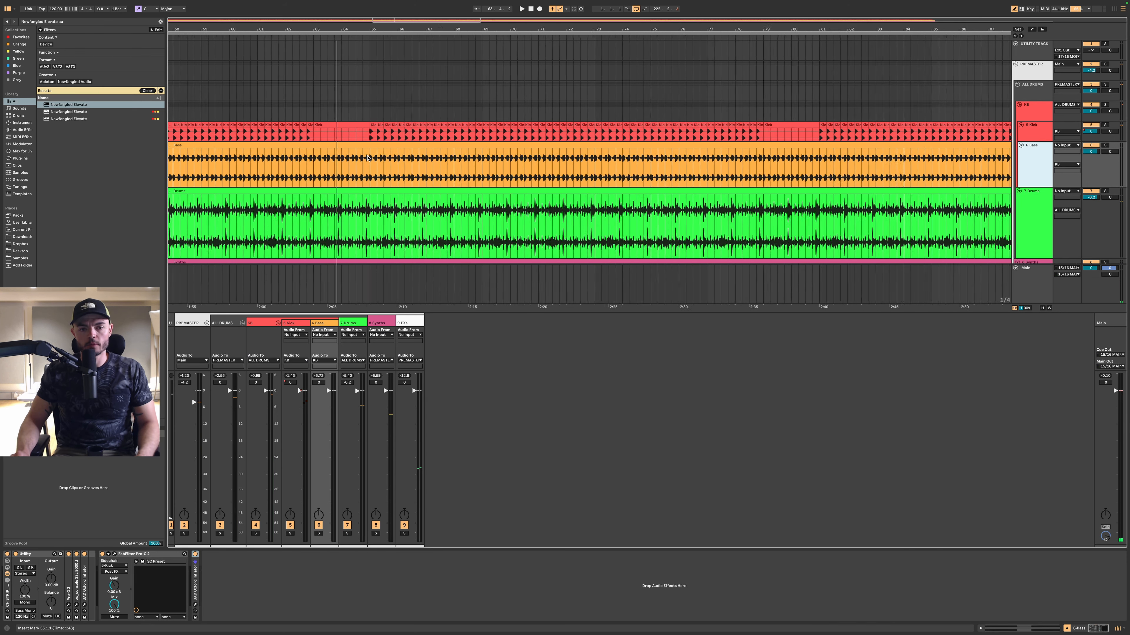
pyautogui.scroll(5, 375, 174)
pyautogui.scroll(8, 378, 177)
pyautogui.scroll(6, 376, 176)
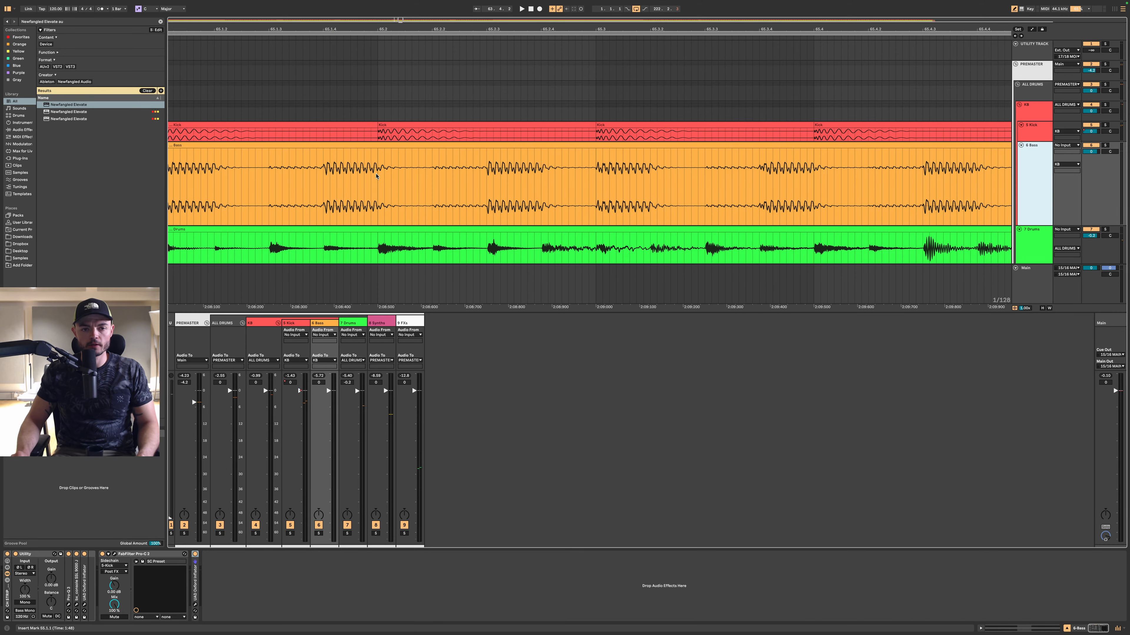
# - Select the bass note at bar 66, beat 3, and examine its waveform closely under the kick
pyautogui.moveTo(378, 176); pyautogui.dragTo(507, 179)
pyautogui.moveTo(596, 180); pyautogui.dragTo(701, 184)
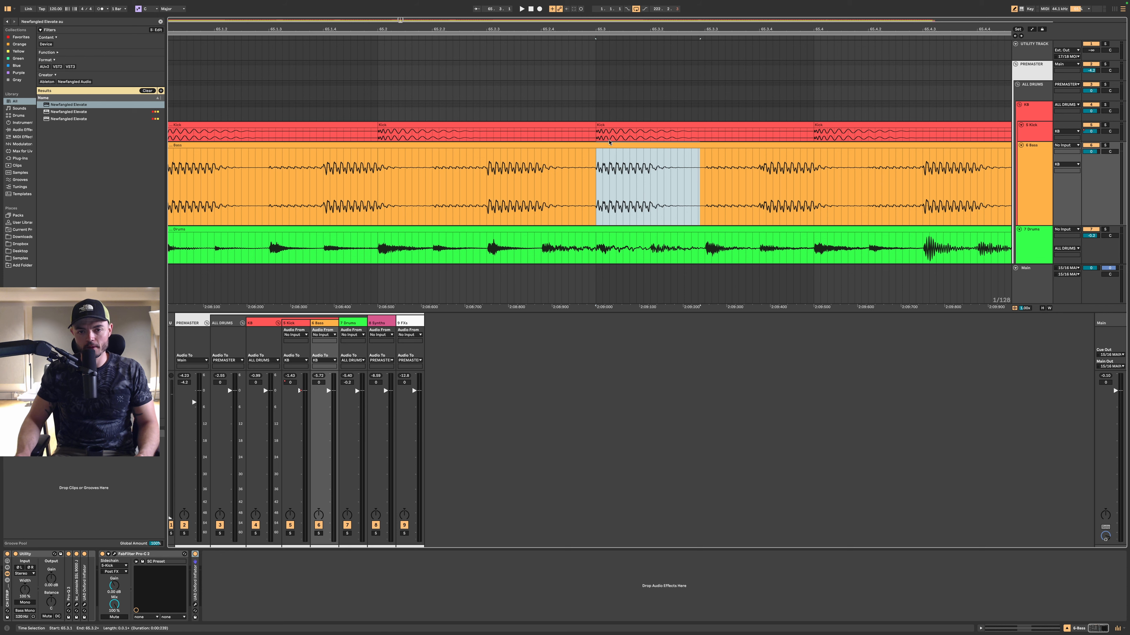
pyautogui.press('z')
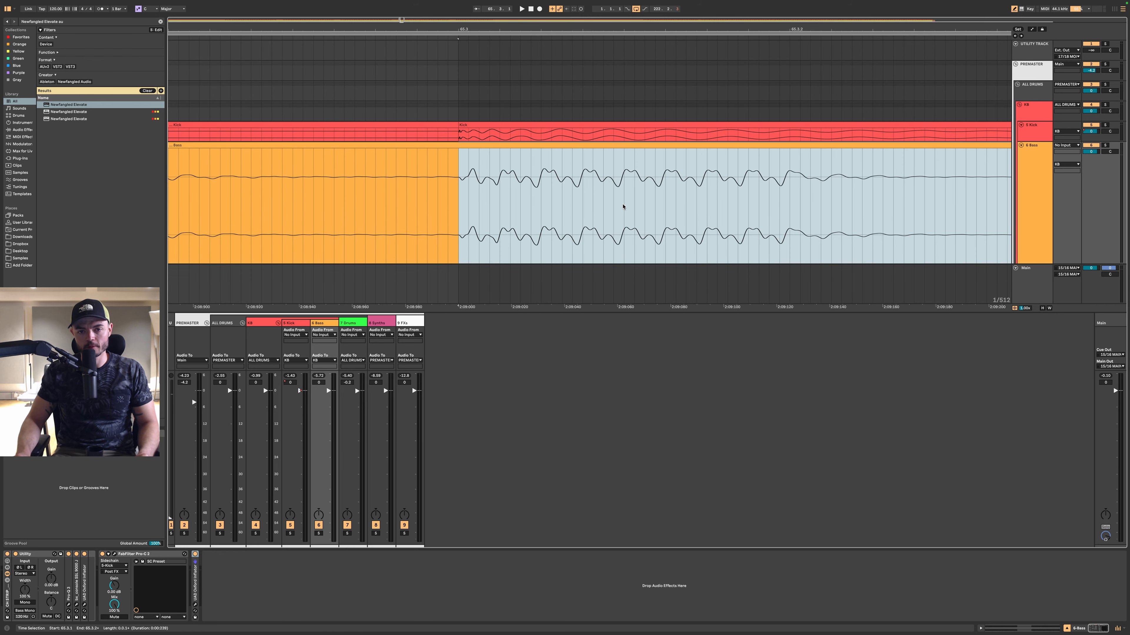
pyautogui.scroll(-5, 623, 207)
pyautogui.click(1040, 176)
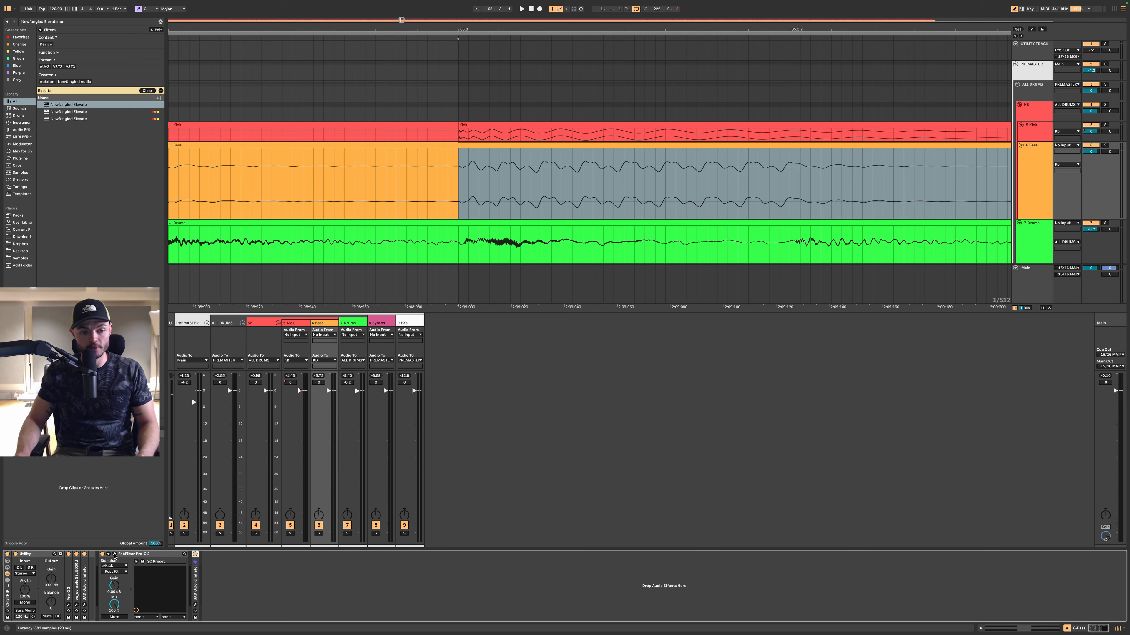
# - Open FabFilter Pro-C 2 on the Bass track and check its kick sidechain compression during playback
pyautogui.click(114, 555)
pyautogui.press('space')
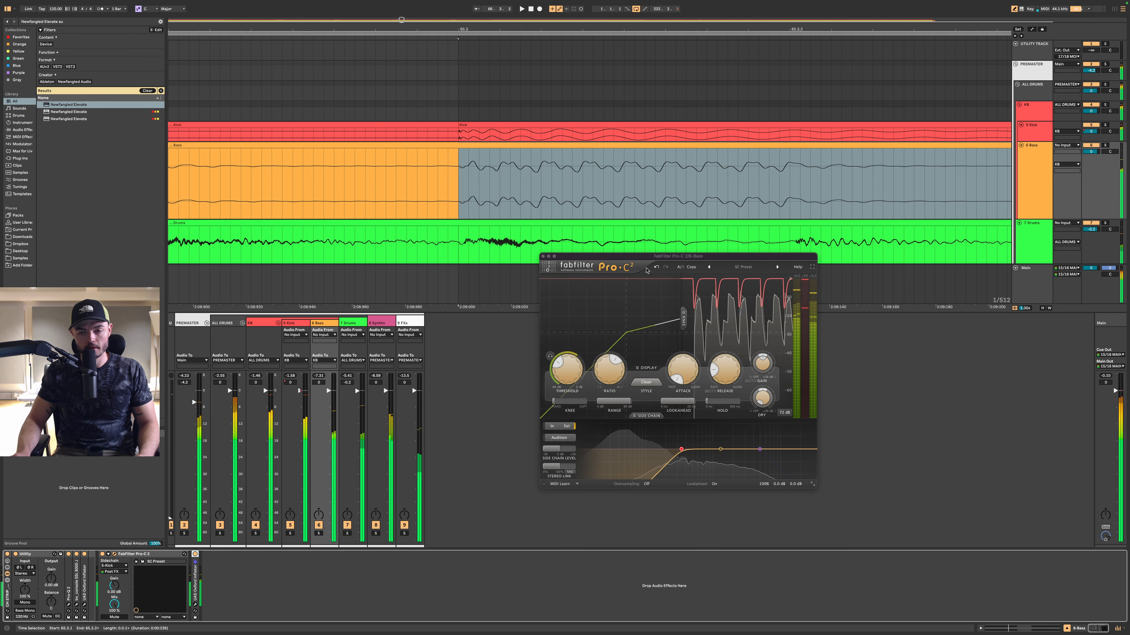
pyautogui.scroll(2, 636, 236)
pyautogui.scroll(-5, 636, 236)
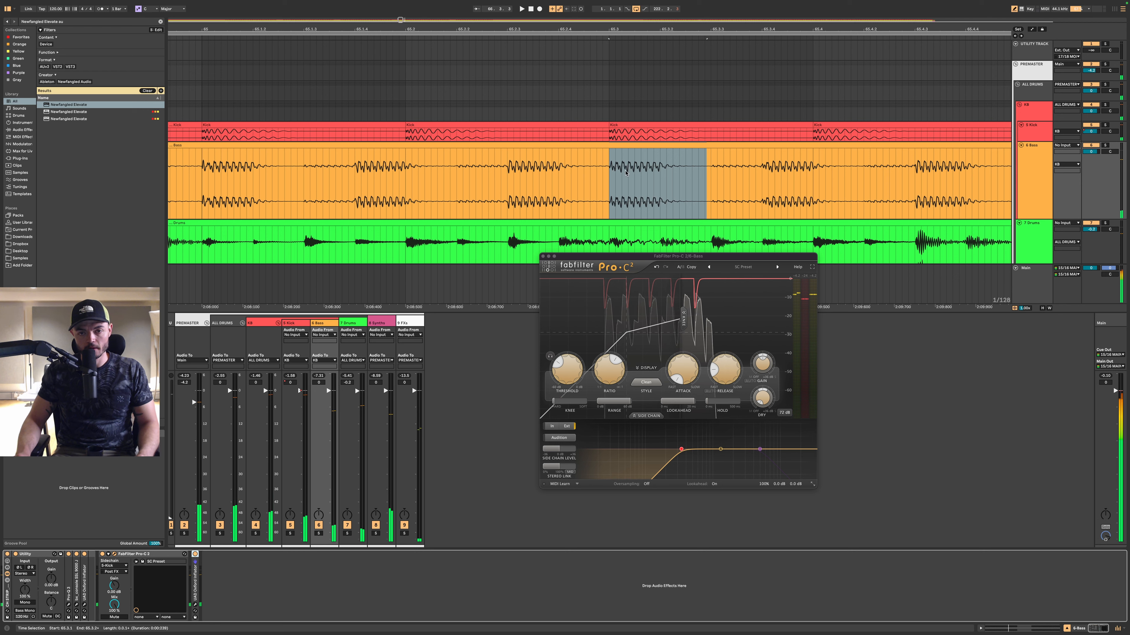
# - Compare the bass note and kick hit lengths at bar 66, beat 3, by selecting each, and close Pro-C 2
pyautogui.moveTo(610, 182); pyautogui.dragTo(686, 183)
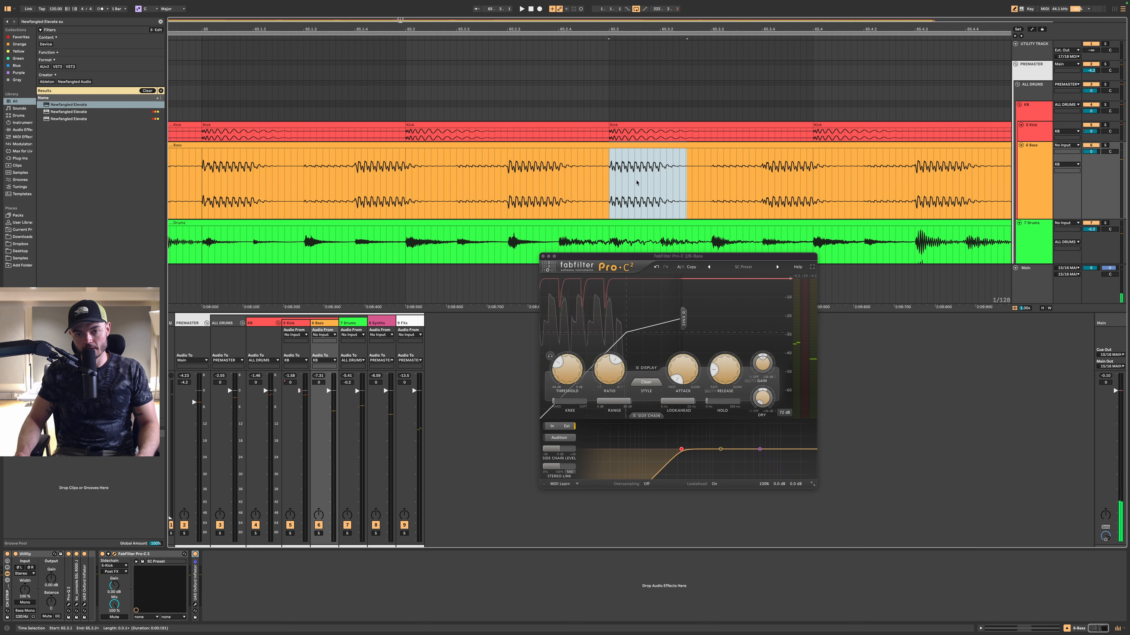
pyautogui.moveTo(607, 134); pyautogui.dragTo(727, 138)
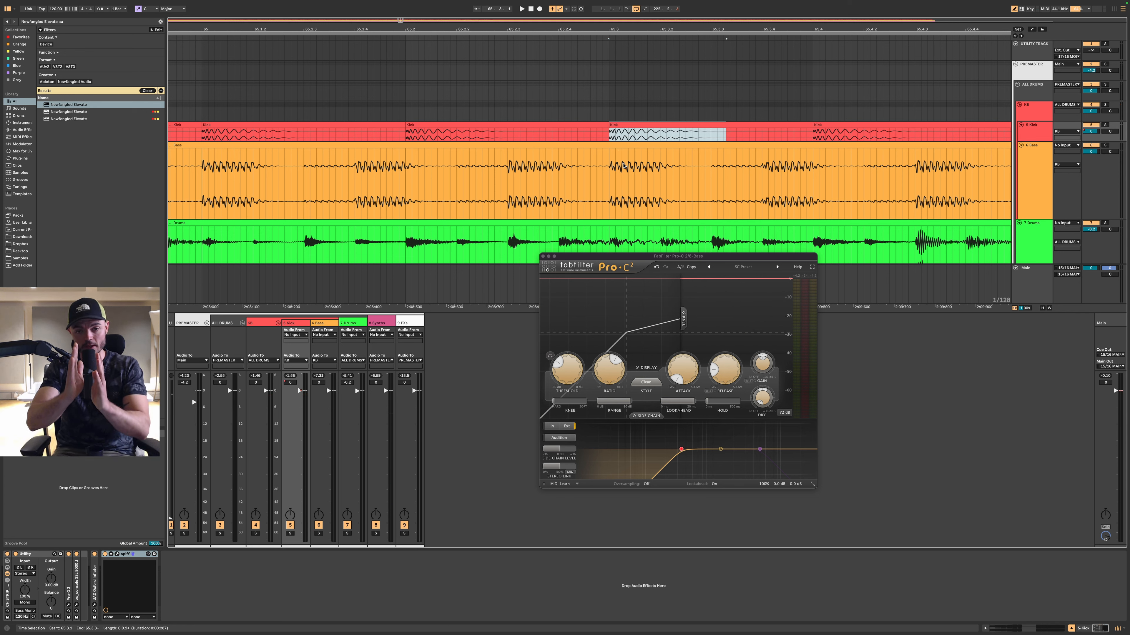
pyautogui.scroll(-5, 720, 200)
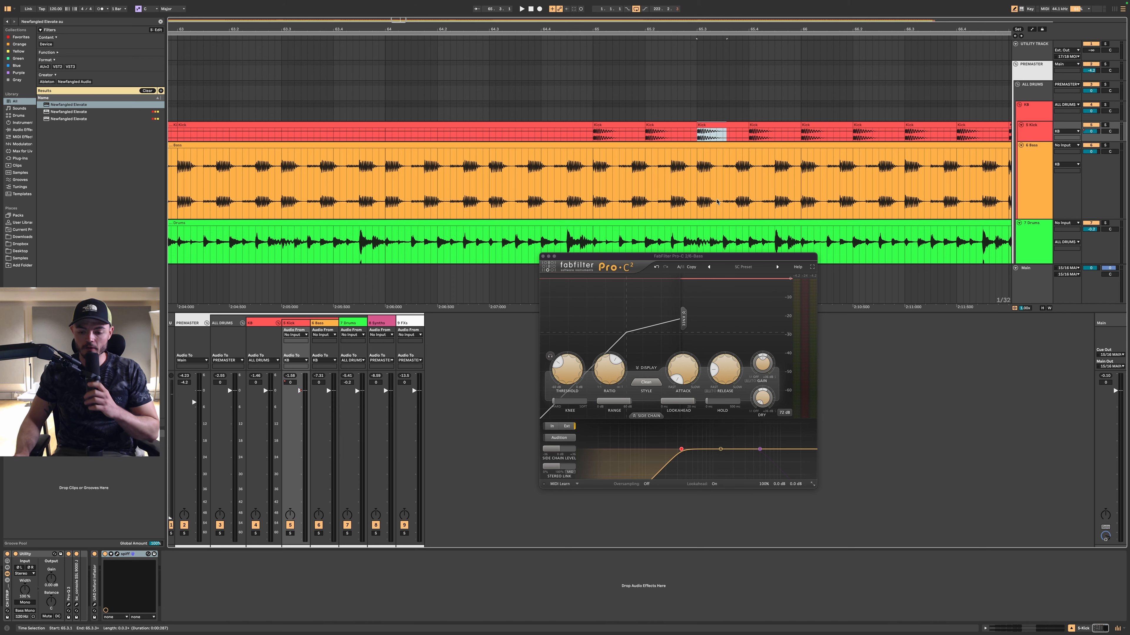
pyautogui.click(542, 256)
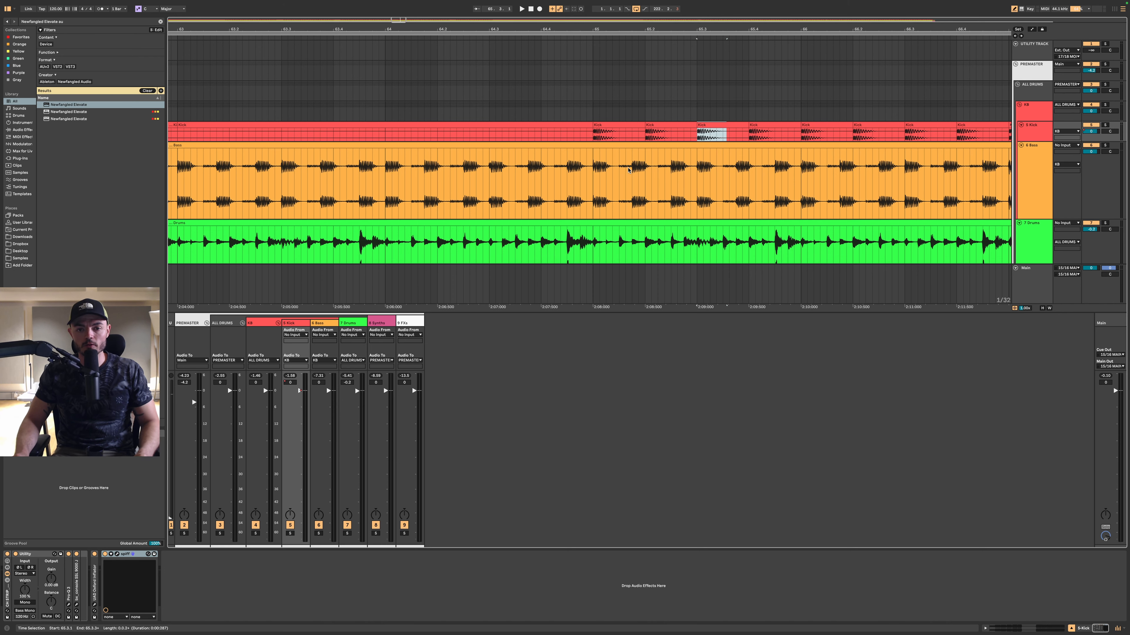
# - Review the device chains on the ALL DRUMS and KB groups and on the Kick, Bass and Drums tracks
pyautogui.scroll(-15, 628, 171)
pyautogui.click(1032, 86)
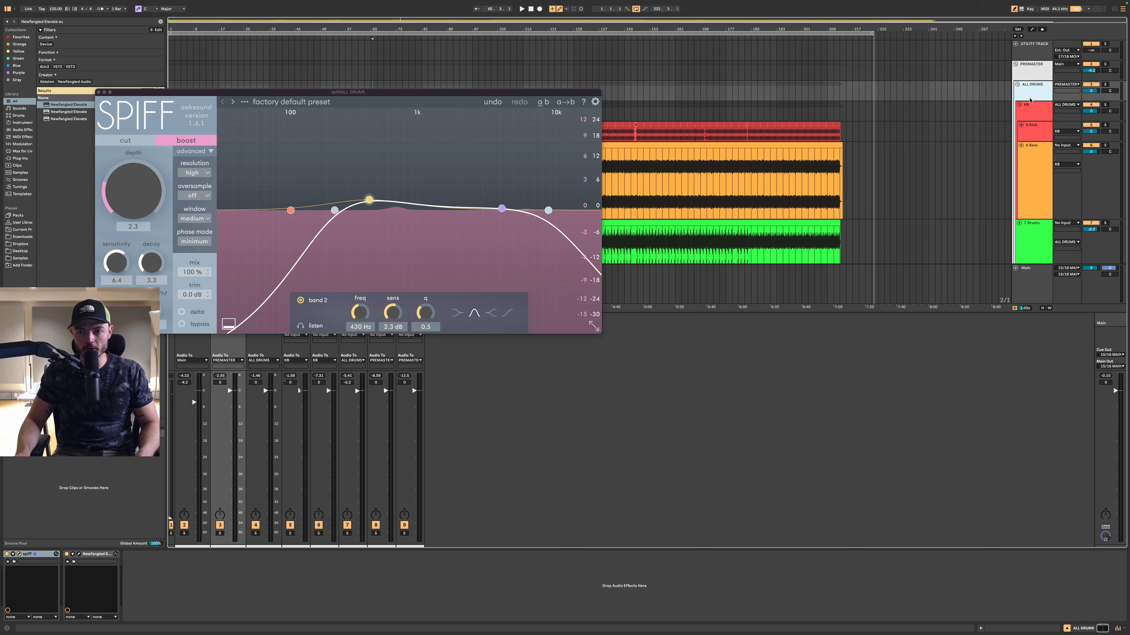
pyautogui.click(1029, 111)
pyautogui.click(1029, 133)
pyautogui.click(1029, 173)
pyautogui.rightClick(1024, 250)
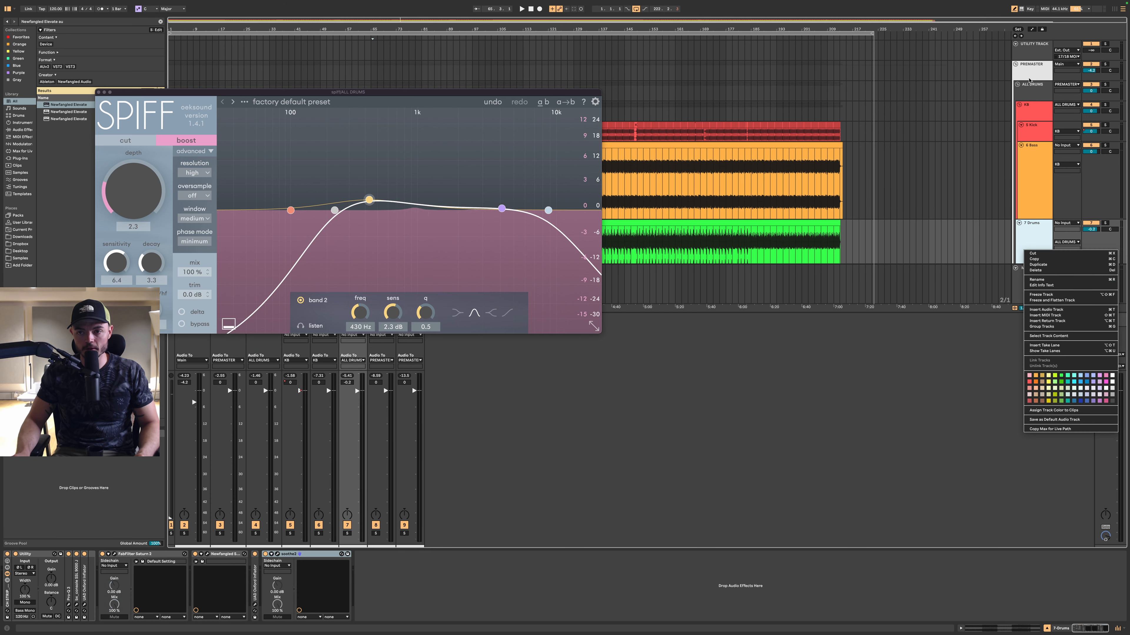
# - Fold the ALL DRUMS group and the PREMASTER group in the arrangement
pyautogui.click(1029, 85)
pyautogui.click(1032, 95)
pyautogui.click(1017, 86)
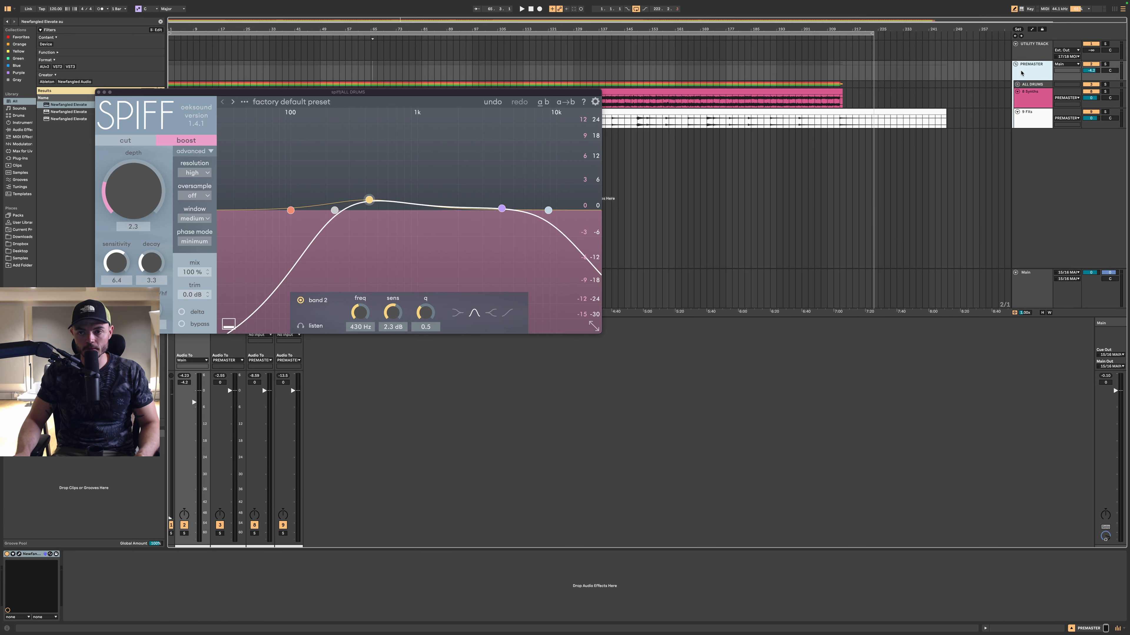
pyautogui.click(1015, 63)
# - Check Elevate on the Main track during playback, and close the Elevate and SPIFF windows
pyautogui.click(1034, 285)
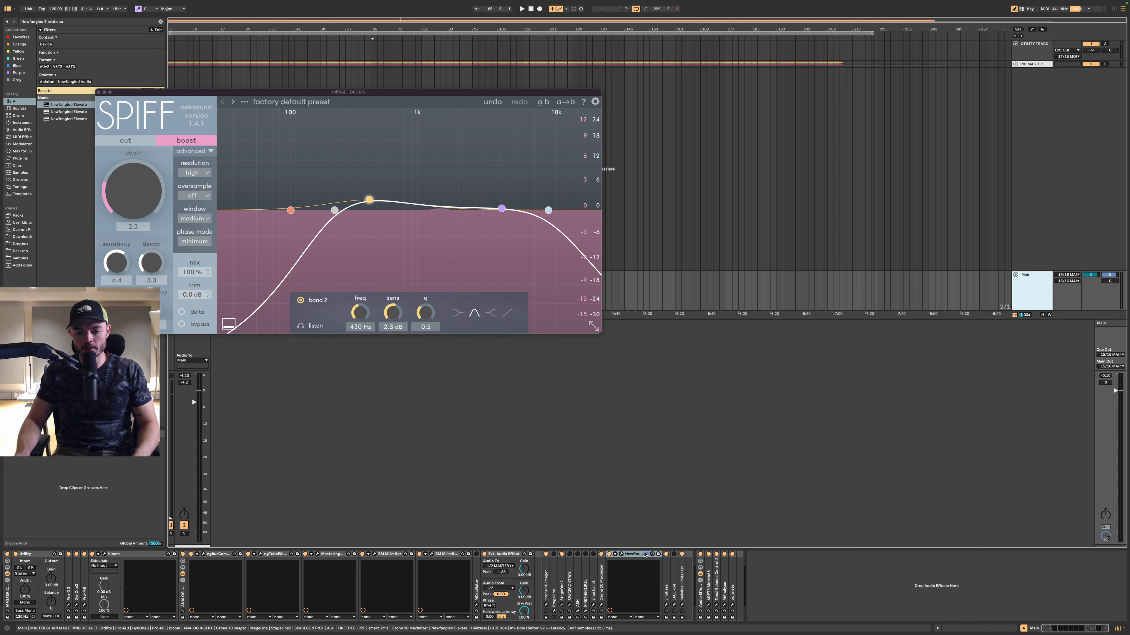
pyautogui.click(622, 554)
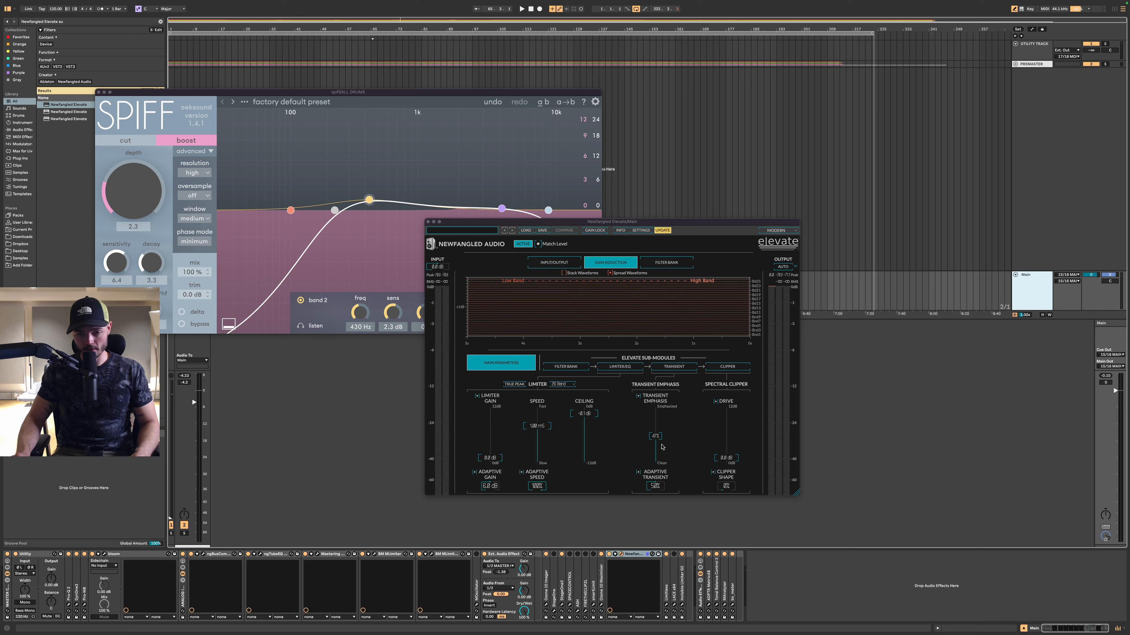
pyautogui.press('space')
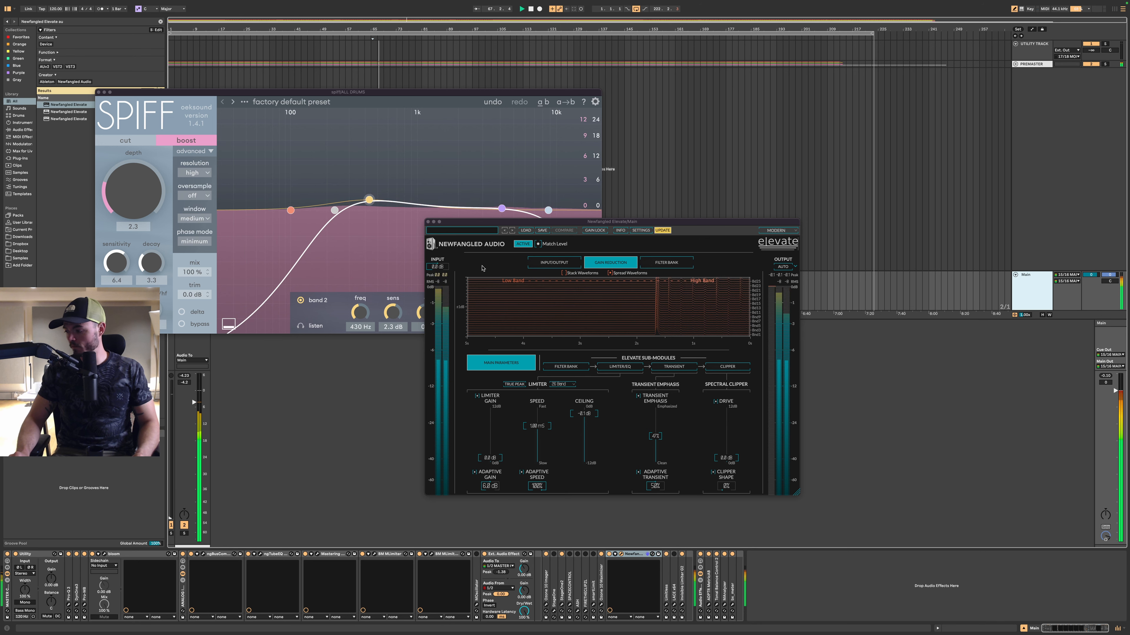
pyautogui.click(428, 221)
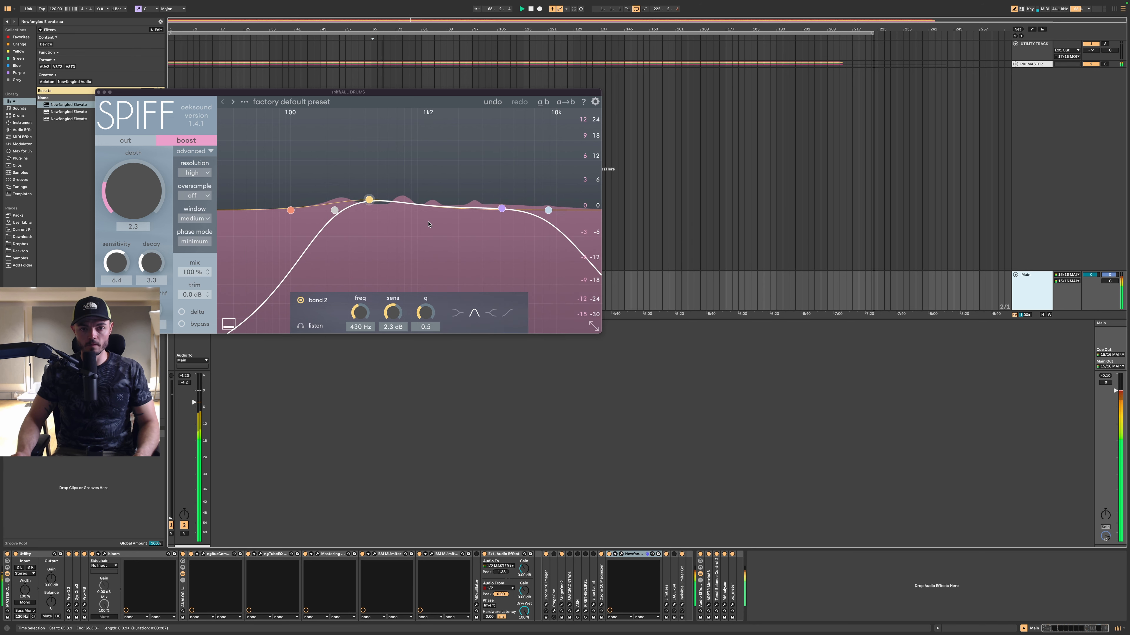
pyautogui.click(98, 92)
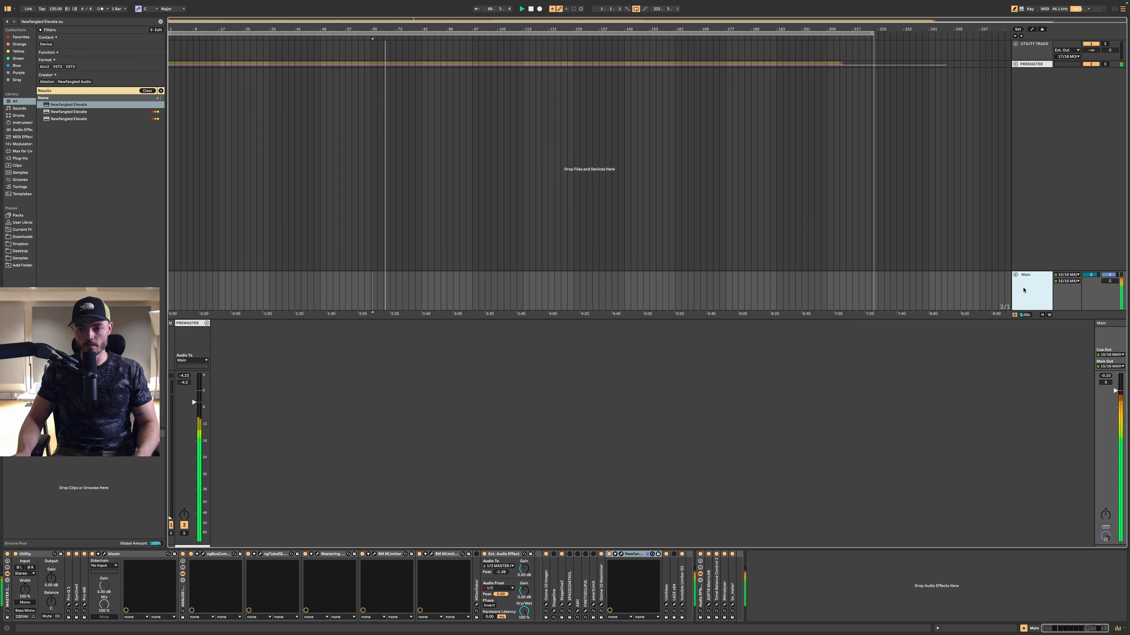
# - Open Tonal Balance Control and ADPTR MetricAB on the Main track and compare the master with the Saphire.wav reference
pyautogui.doubleClick(1037, 289)
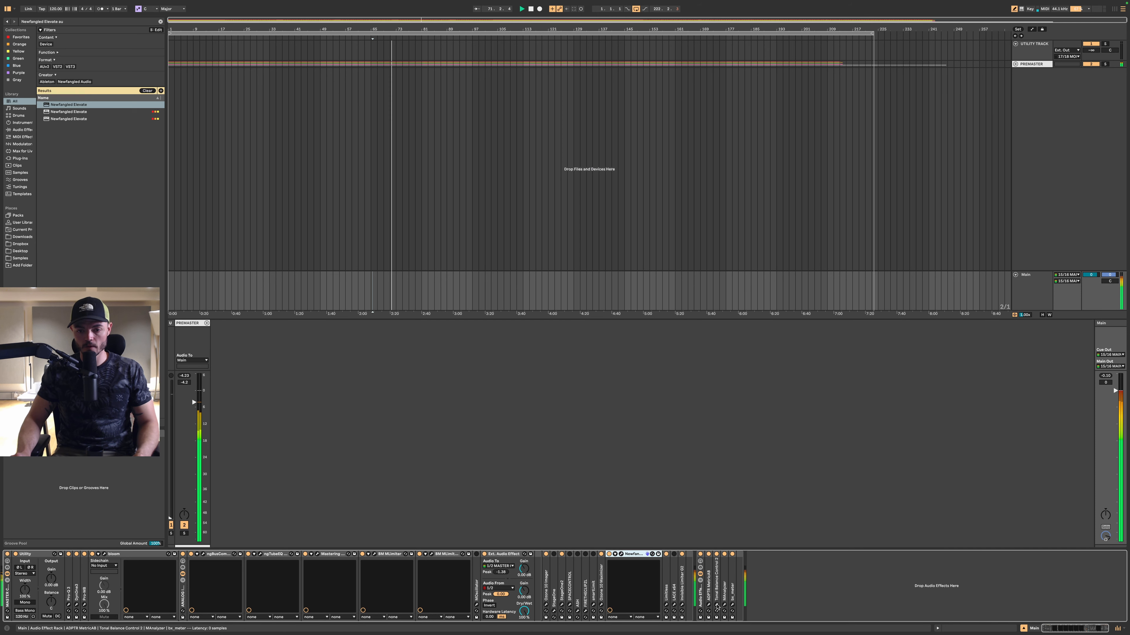
pyautogui.click(717, 606)
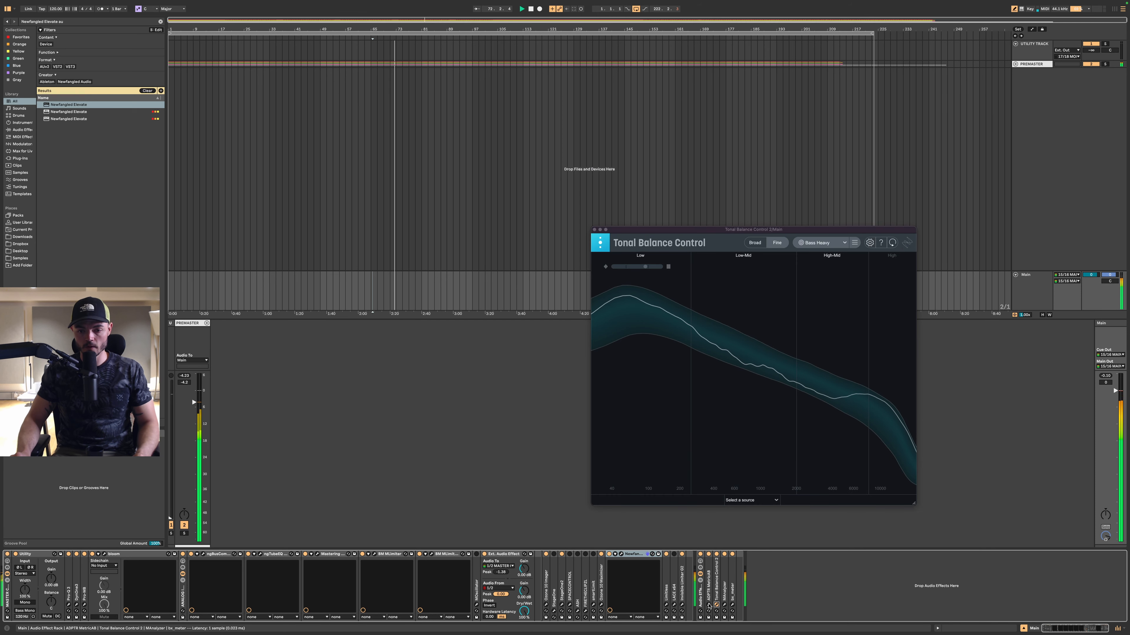
pyautogui.click(708, 605)
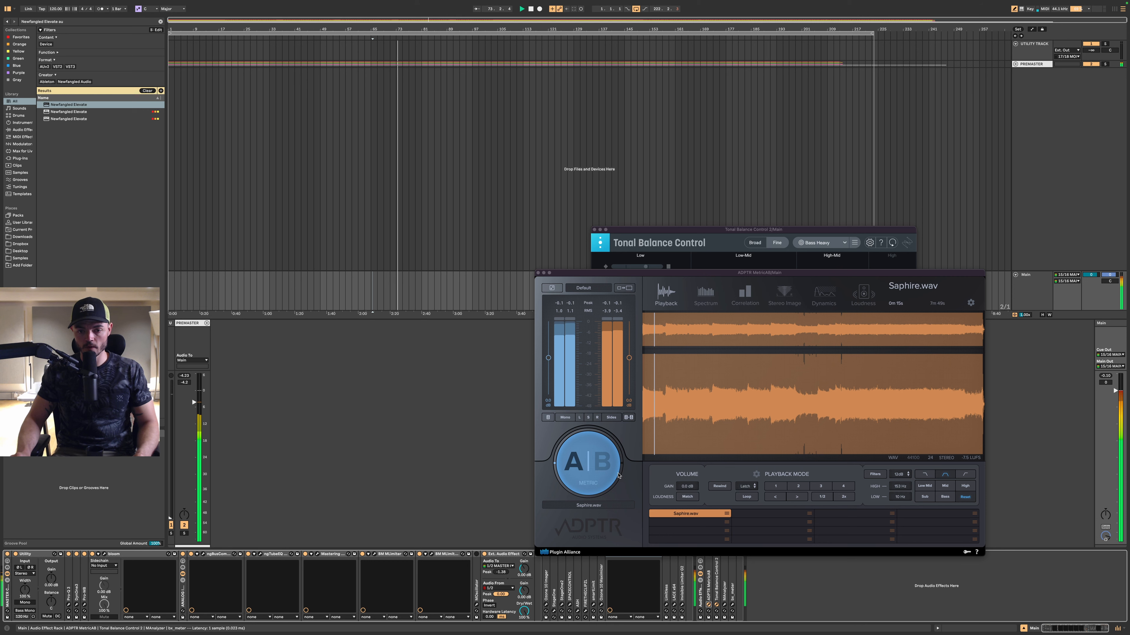
pyautogui.click(590, 459)
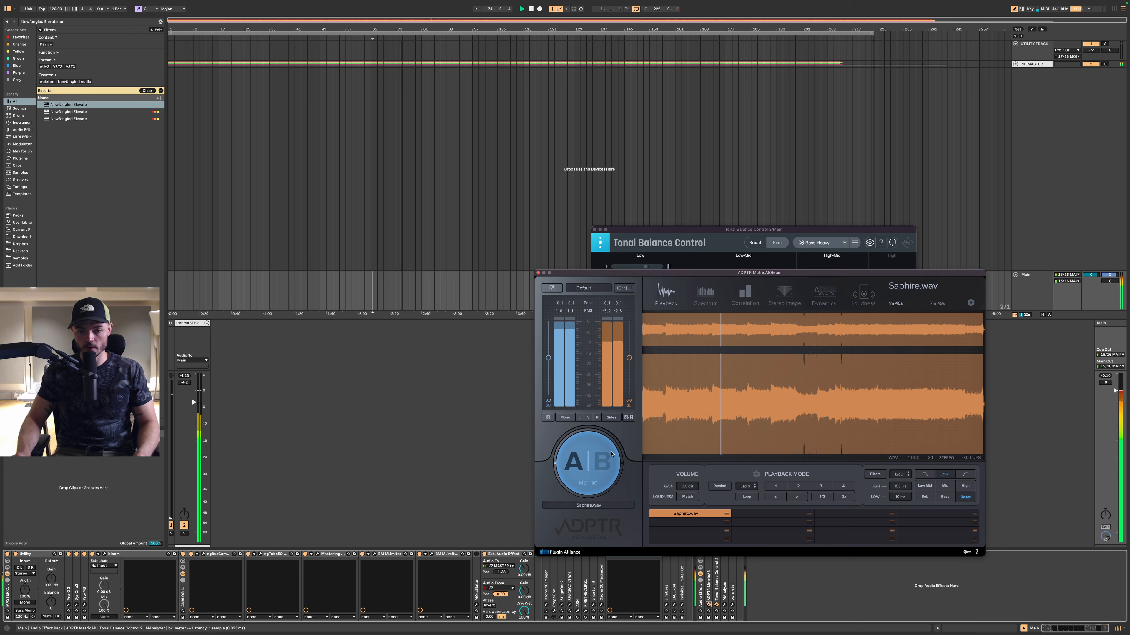
pyautogui.click(589, 464)
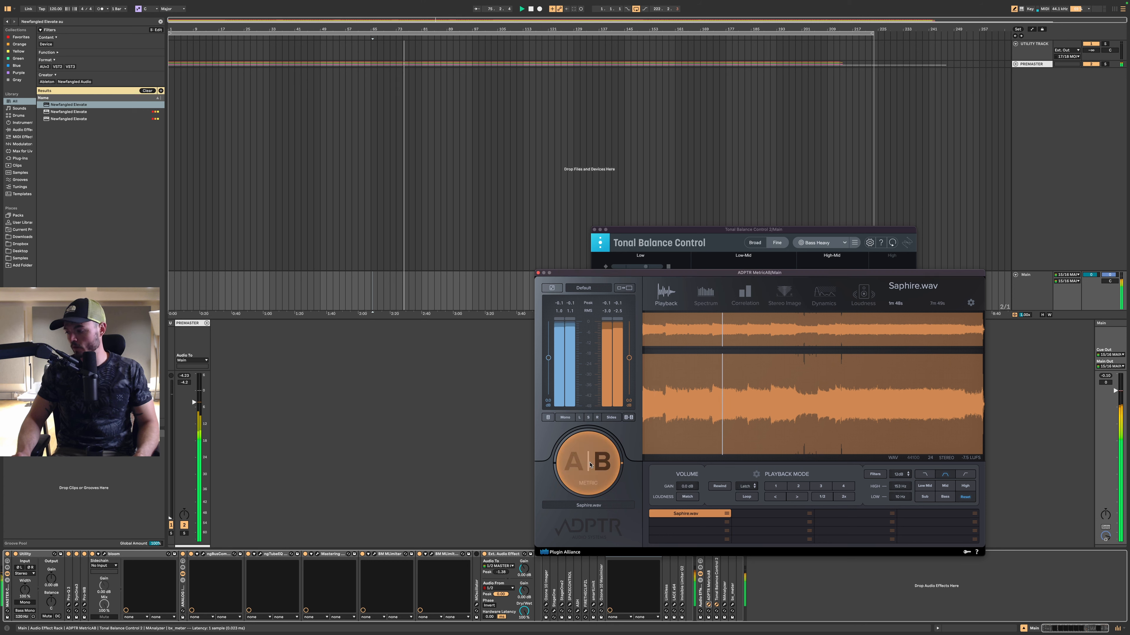
pyautogui.click(589, 465)
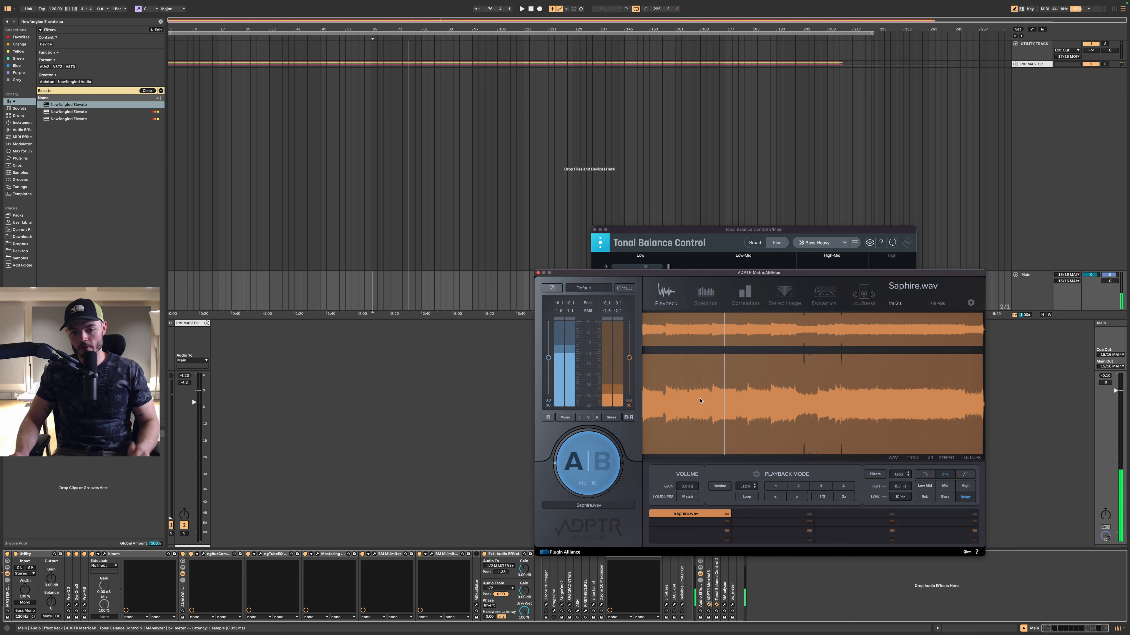
pyautogui.click(591, 465)
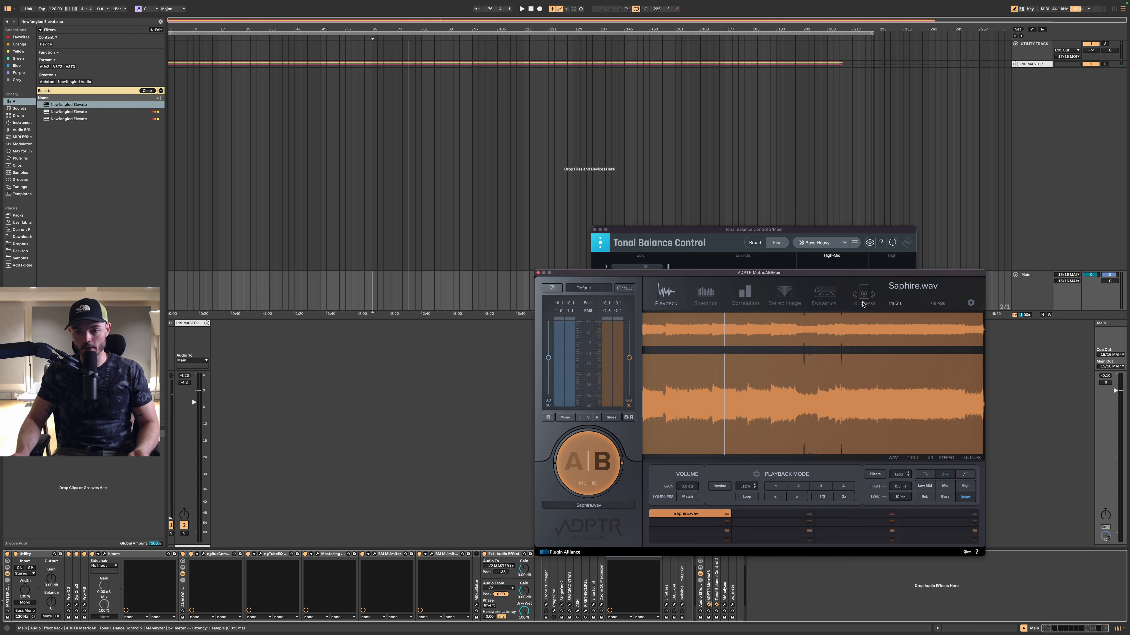
# - Check the loudness readings in MetricAB during playback, and close the MetricAB and Tonal Balance Control windows
pyautogui.click(865, 296)
pyautogui.press('space')
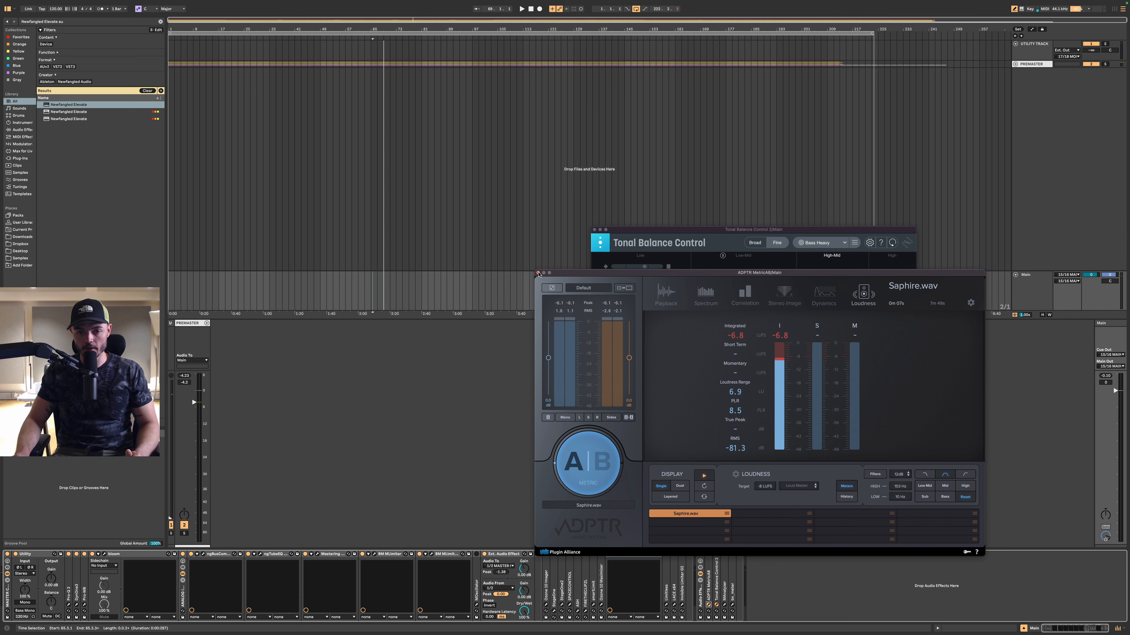
pyautogui.click(538, 273)
pyautogui.click(594, 230)
# - Unfold the PREMASTER and ALL DRUMS groups to show all their stem tracks
pyautogui.click(657, 167)
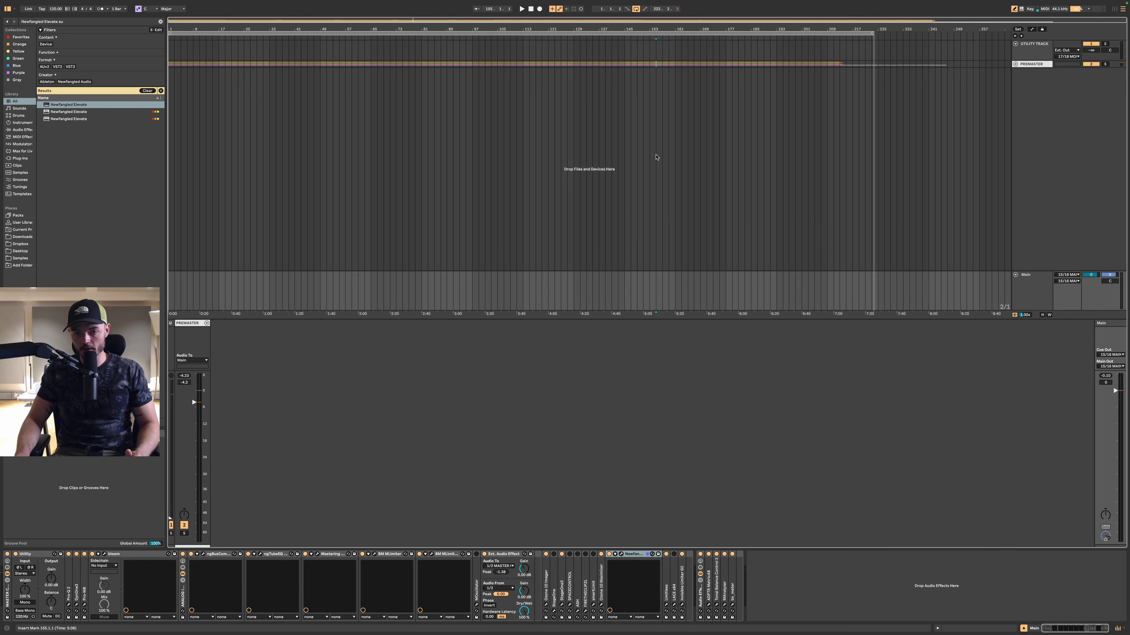
pyautogui.click(1027, 300)
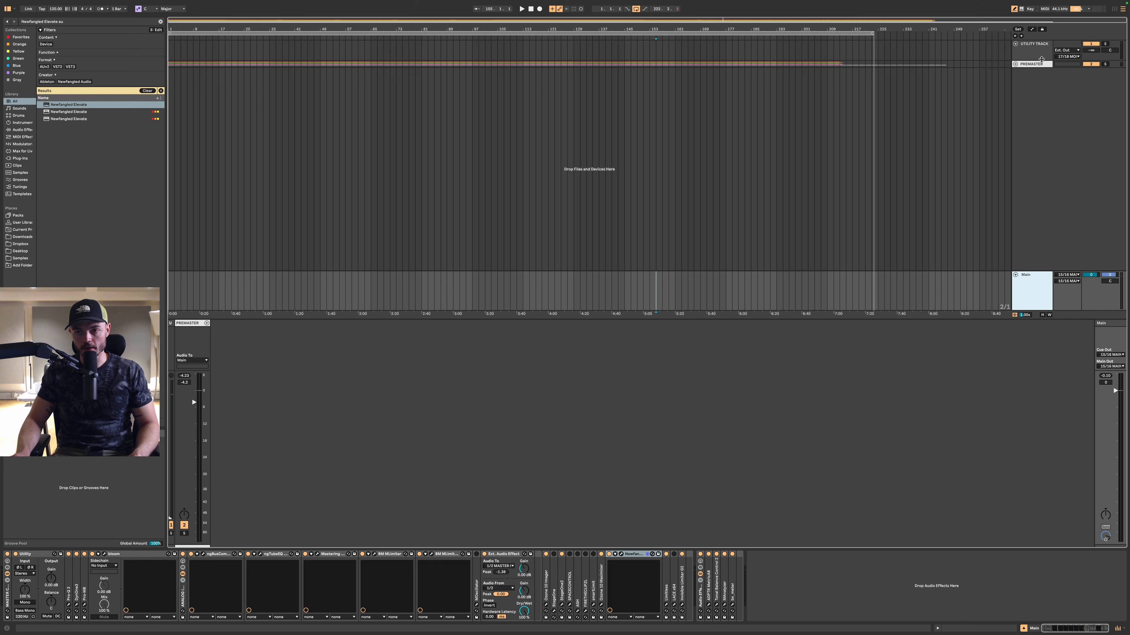
pyautogui.click(1015, 64)
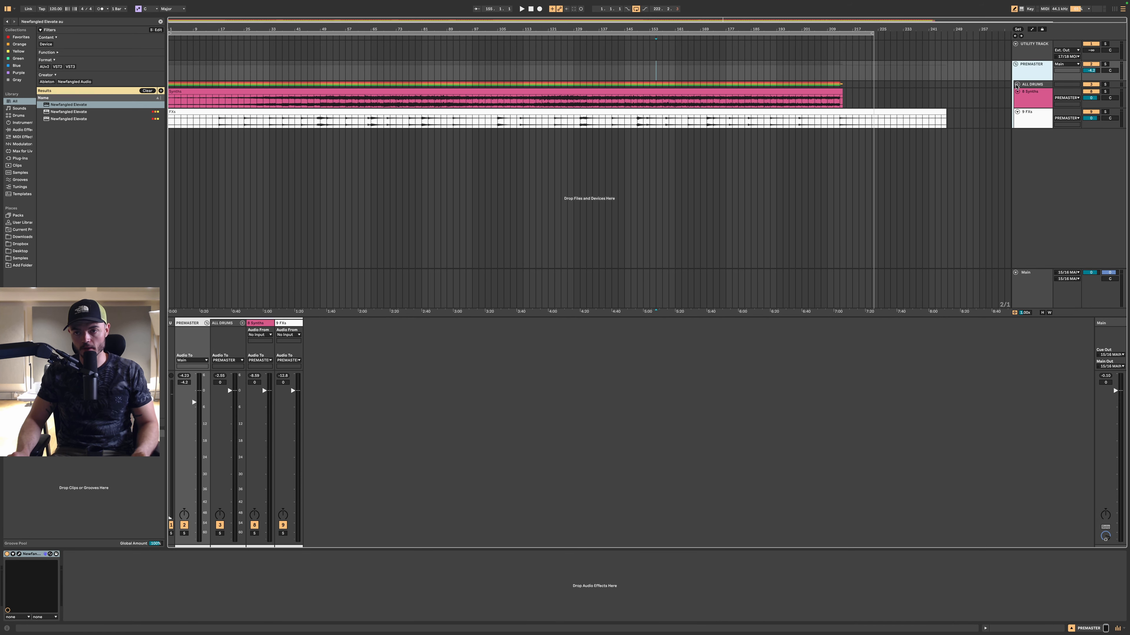
pyautogui.click(1017, 84)
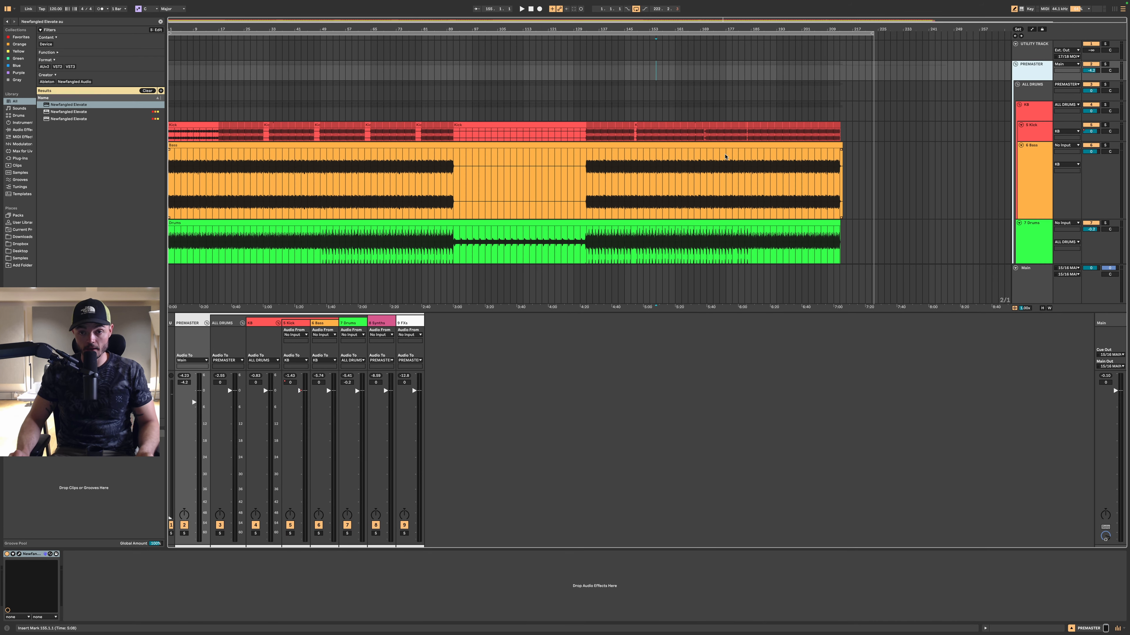
# - Fit the track heights to the arrangement and examine how kick and bass hits line up around bars 176 to 178
pyautogui.press('h')
pyautogui.scroll(20, 728, 141)
pyautogui.click(740, 205)
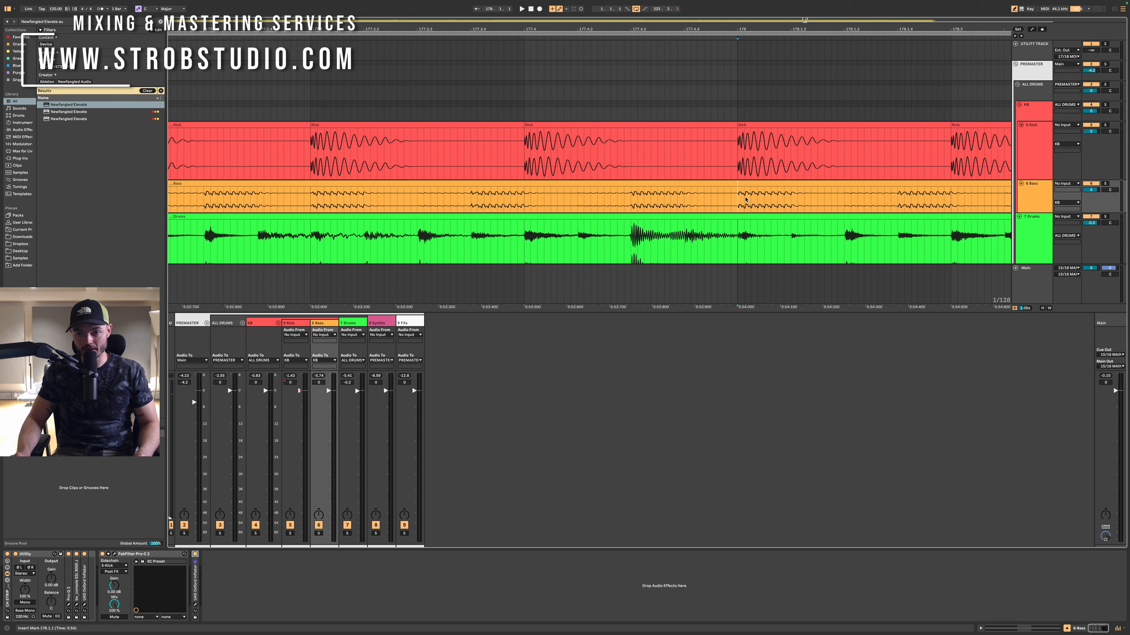
pyautogui.scroll(-15, 756, 178)
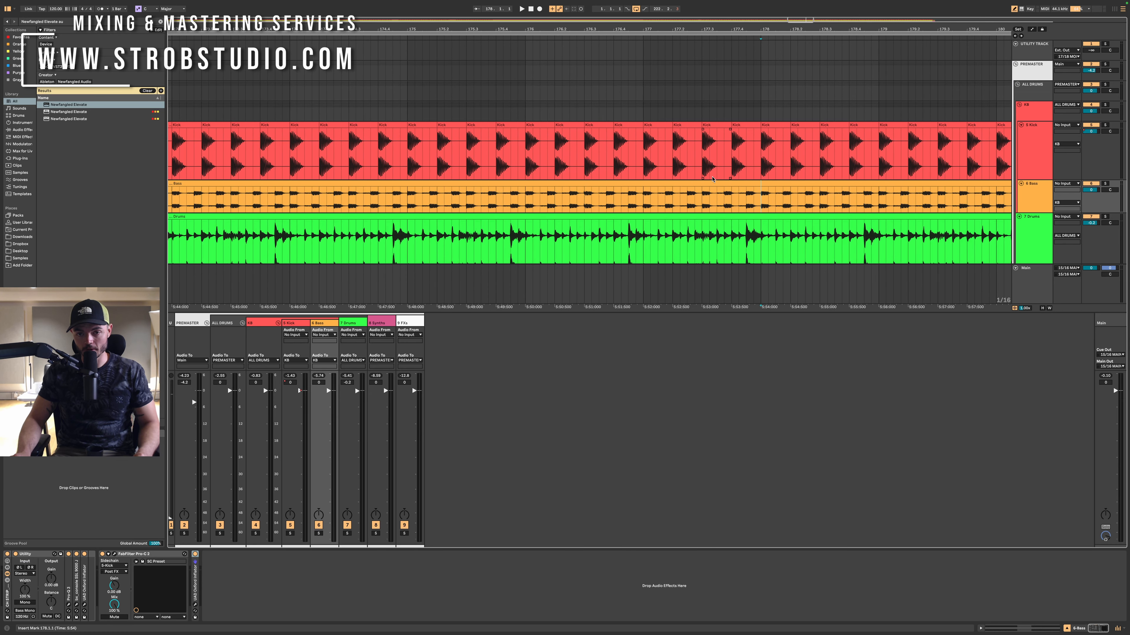
pyautogui.scroll(1, 712, 179)
pyautogui.scroll(15, 578, 187)
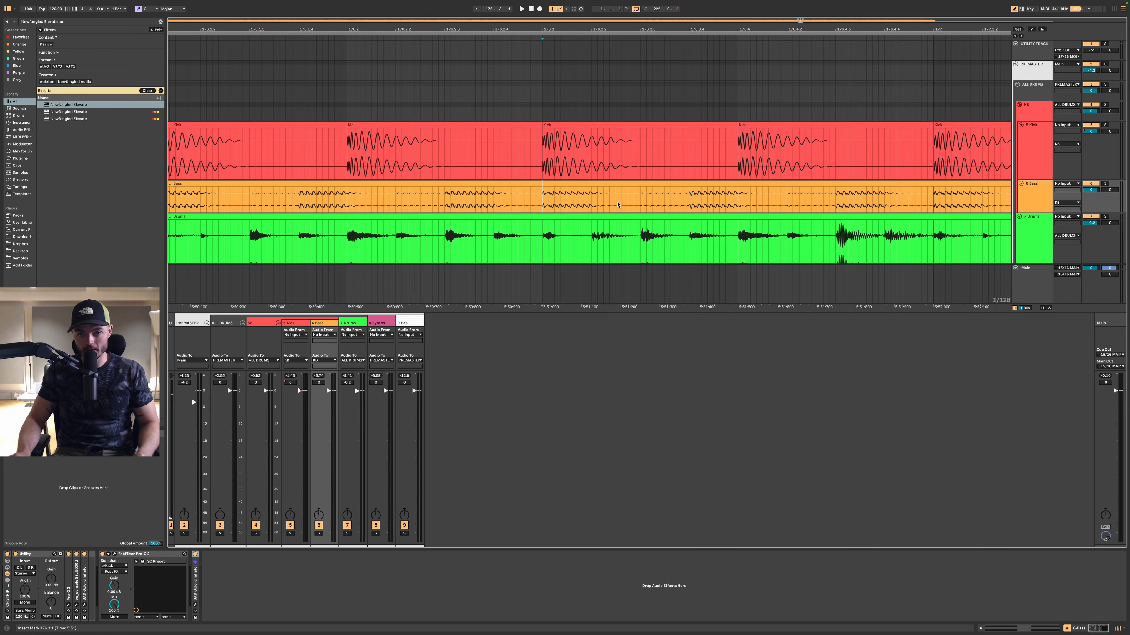
pyautogui.scroll(-20, 617, 205)
# - Open FabFilter Pro-C 2 on the Bass track and adjust its kick-sidechained threshold by ear during playback
pyautogui.click(1042, 198)
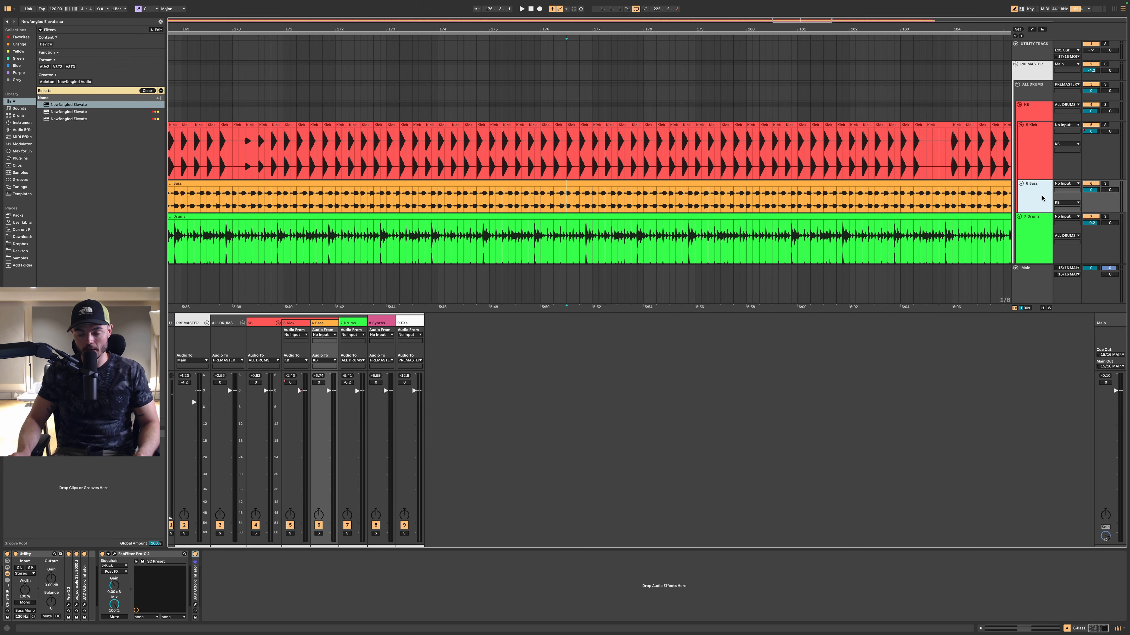
pyautogui.doubleClick(1043, 199)
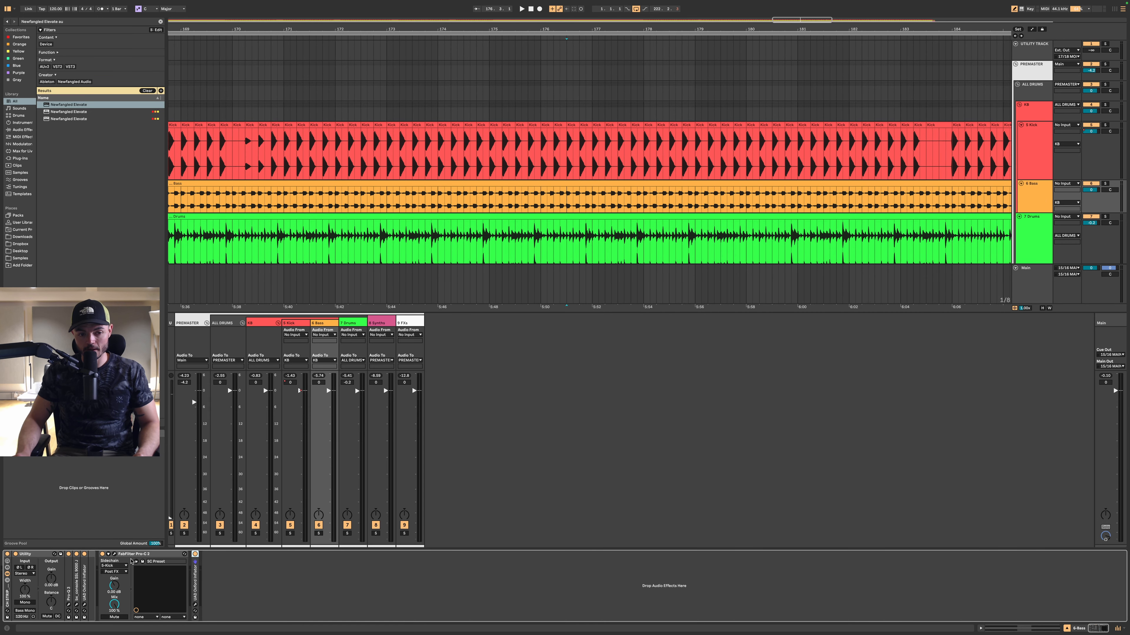
pyautogui.click(115, 554)
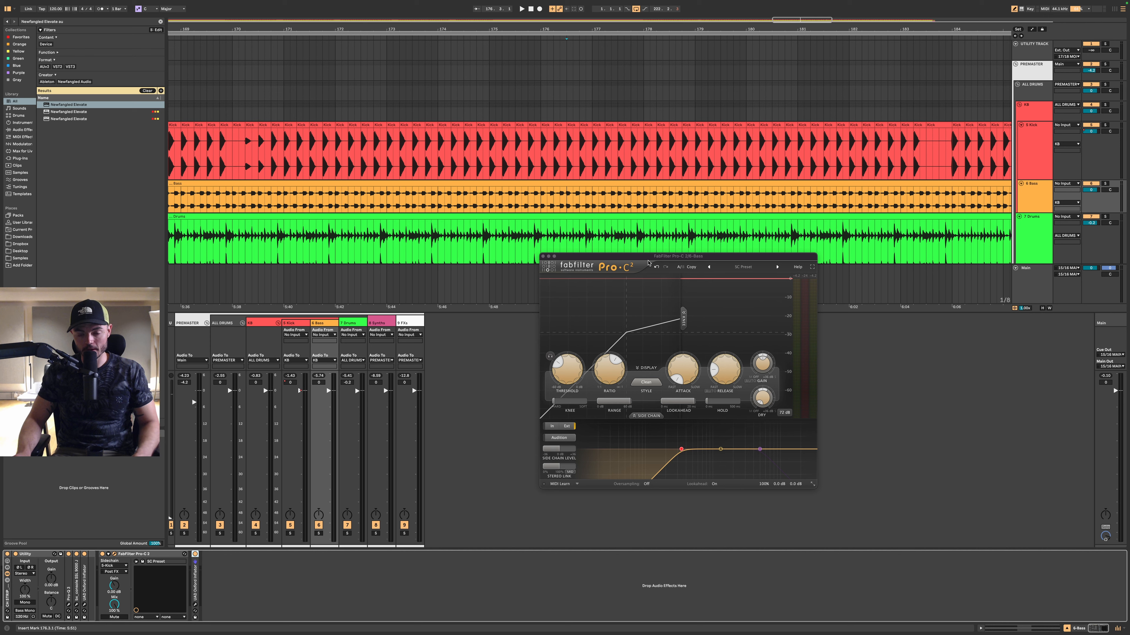
pyautogui.press('space')
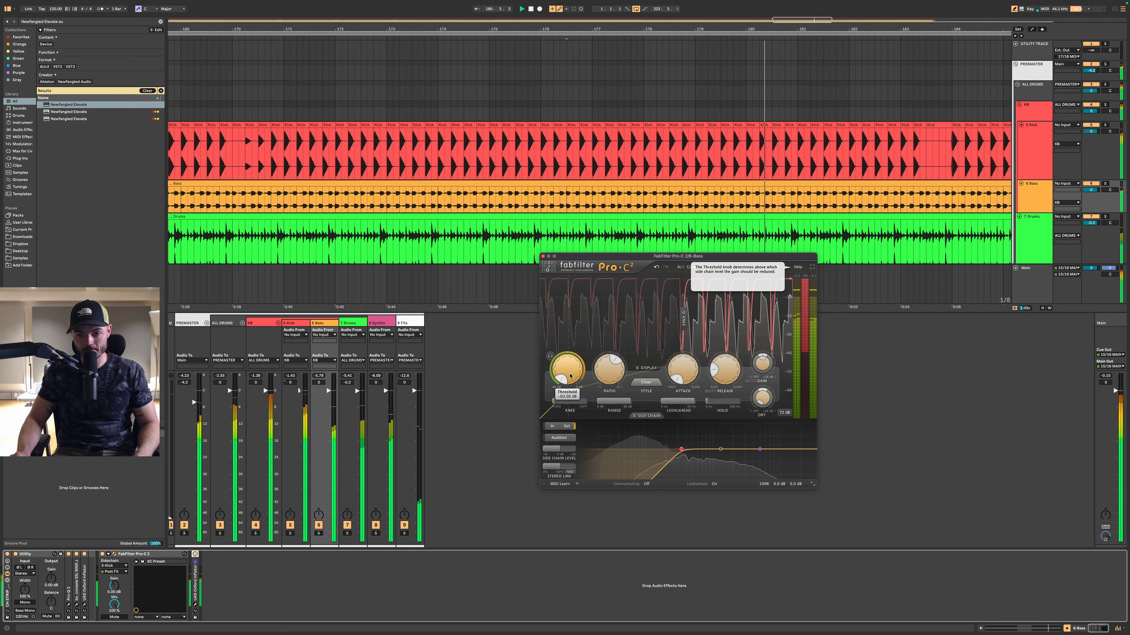
pyautogui.moveTo(571, 376); pyautogui.dragTo(584, 301)
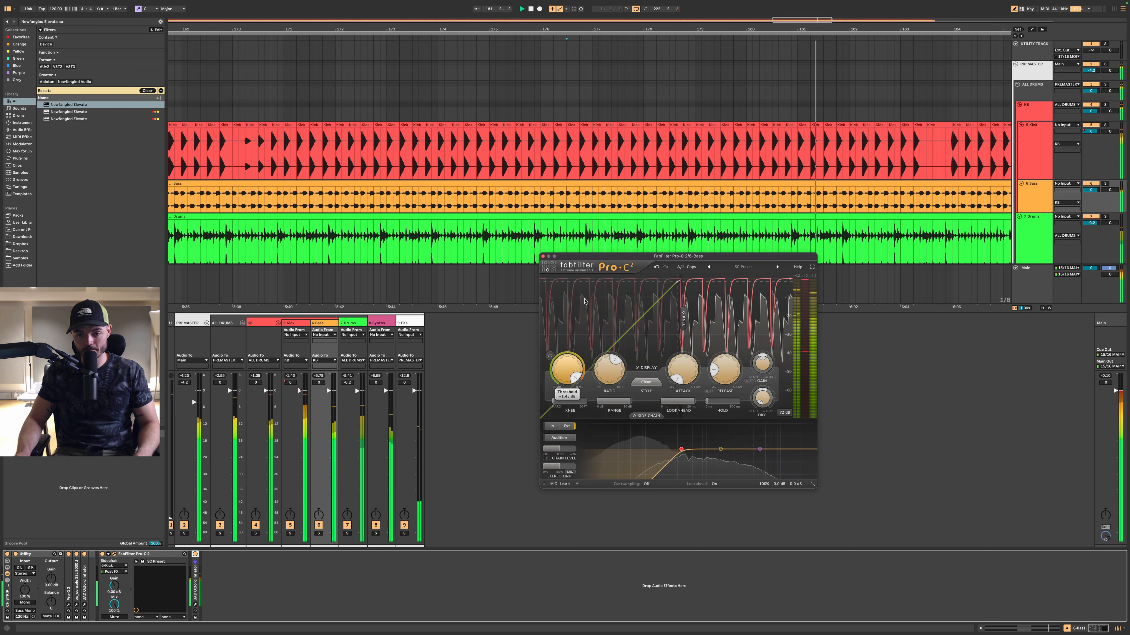
pyautogui.moveTo(584, 301); pyautogui.dragTo(581, 369)
pyautogui.press('space')
pyautogui.press('space')
# - Shorten the release of the bass sidechain compressor, set its style to Pumping, and close the plugin
pyautogui.moveTo(721, 375)
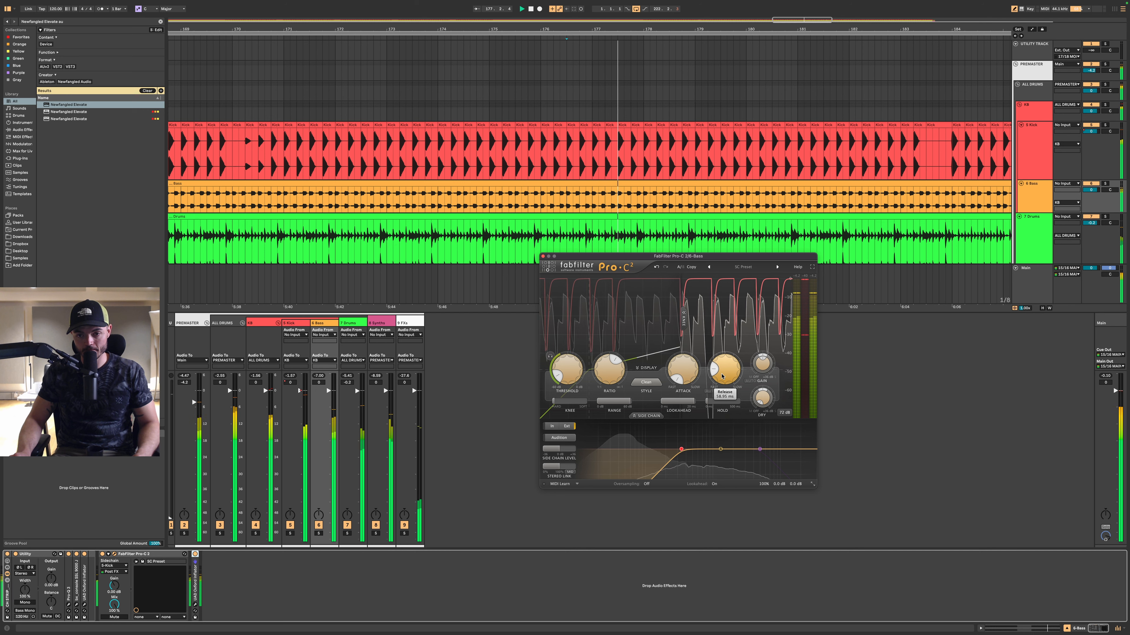
pyautogui.moveTo(721, 374); pyautogui.dragTo(717, 401)
pyautogui.moveTo(727, 383)
pyautogui.click(646, 382)
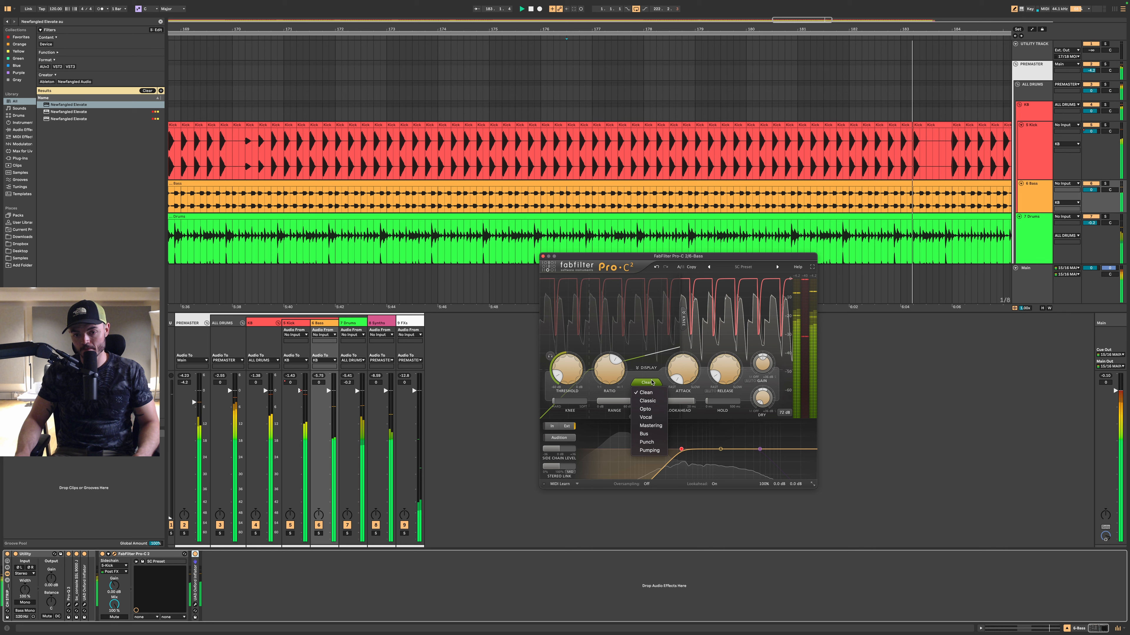
pyautogui.click(649, 449)
pyautogui.moveTo(732, 380)
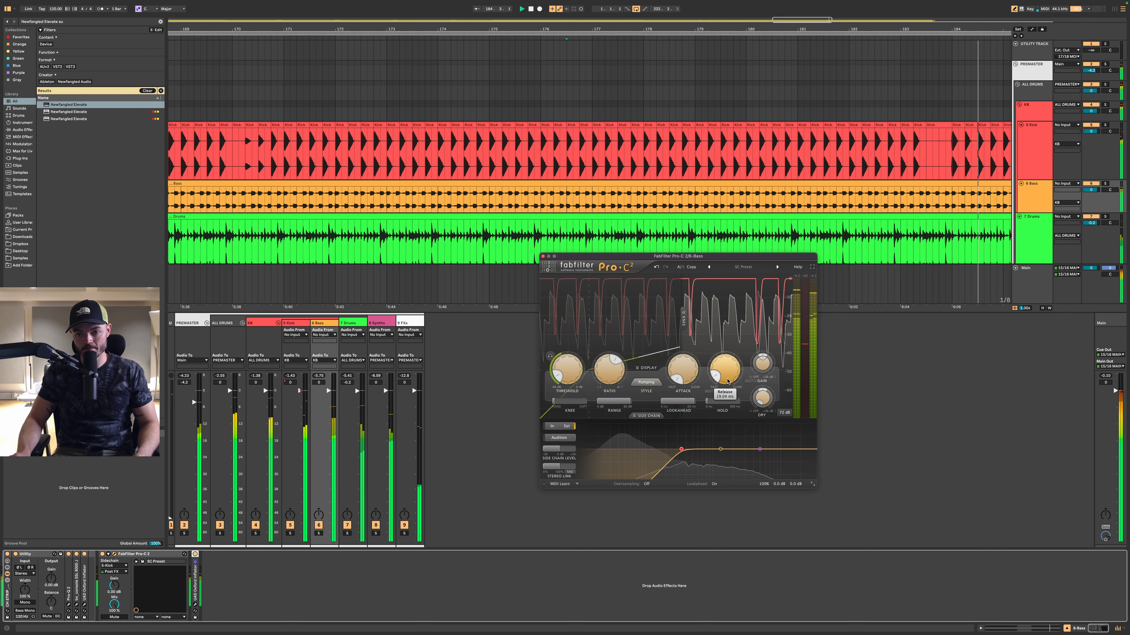
pyautogui.moveTo(732, 379); pyautogui.dragTo(732, 383)
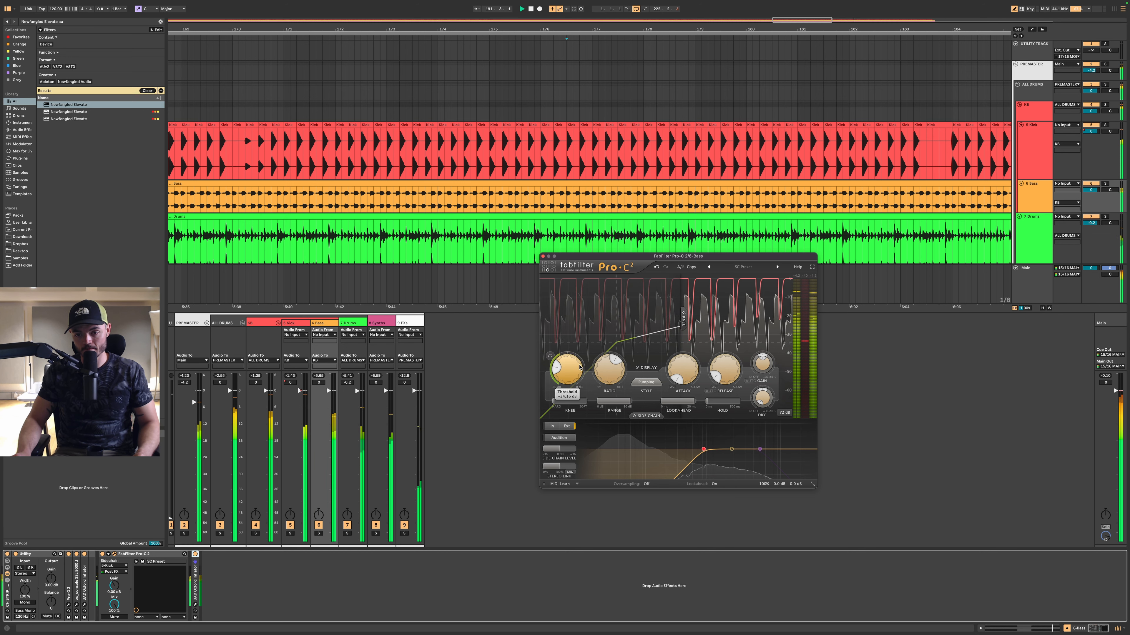
pyautogui.press('space')
pyautogui.click(542, 257)
# - Examine the start of the Drums clip at bar 1 against the kick and bass waveforms
pyautogui.moveTo(659, 28); pyautogui.dragTo(660, 213)
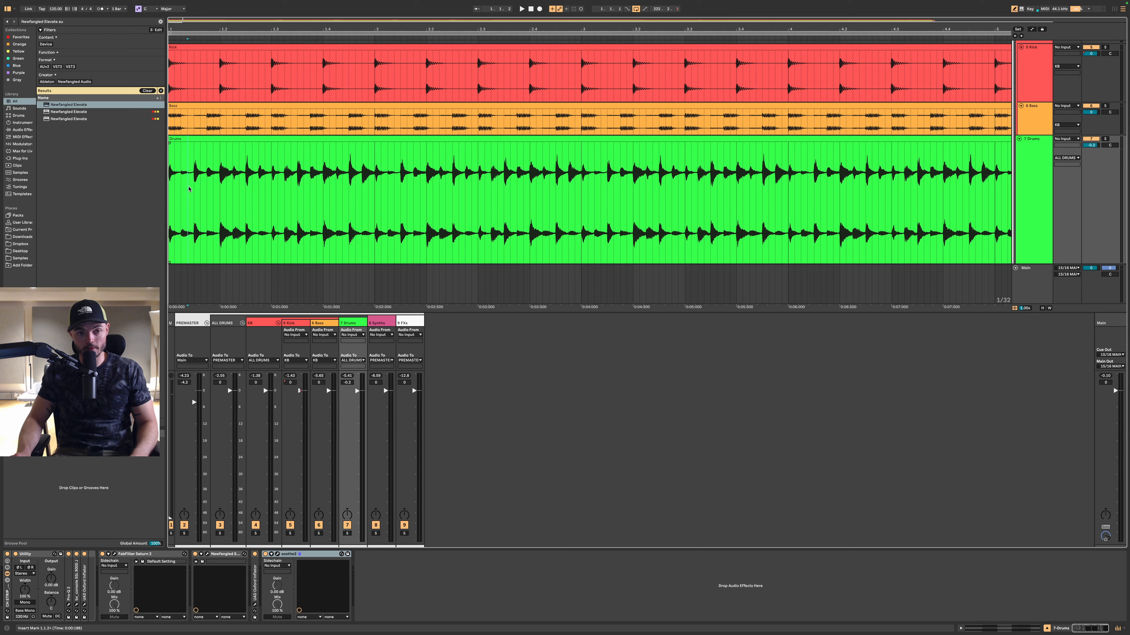
pyautogui.moveTo(188, 187); pyautogui.dragTo(95, 186)
pyautogui.press('z')
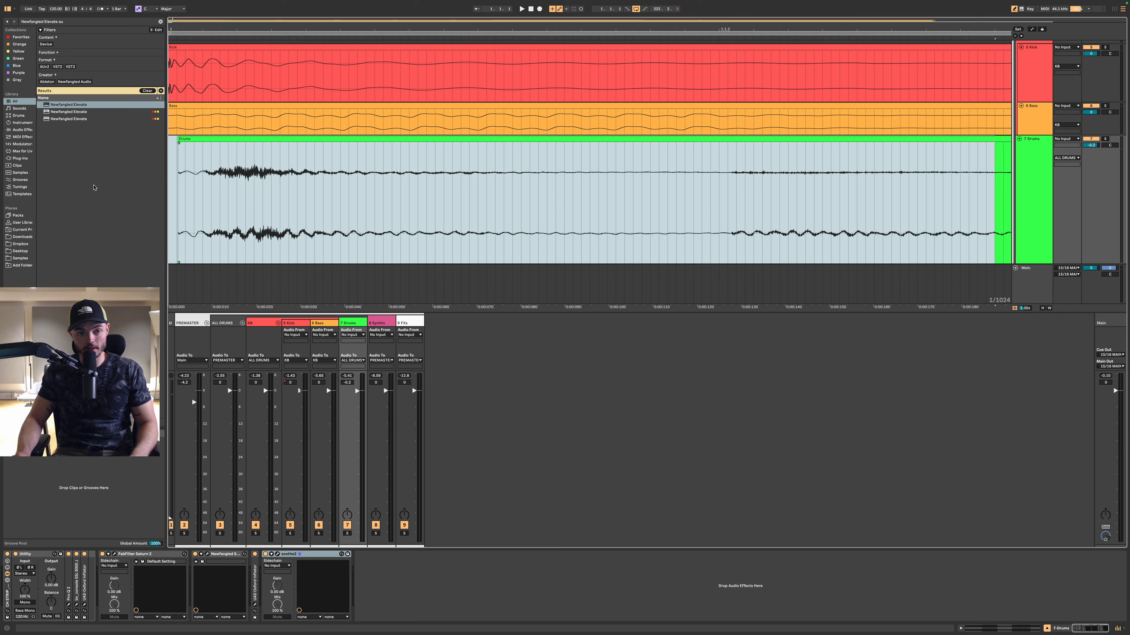
pyautogui.click(95, 186)
pyautogui.click(176, 197)
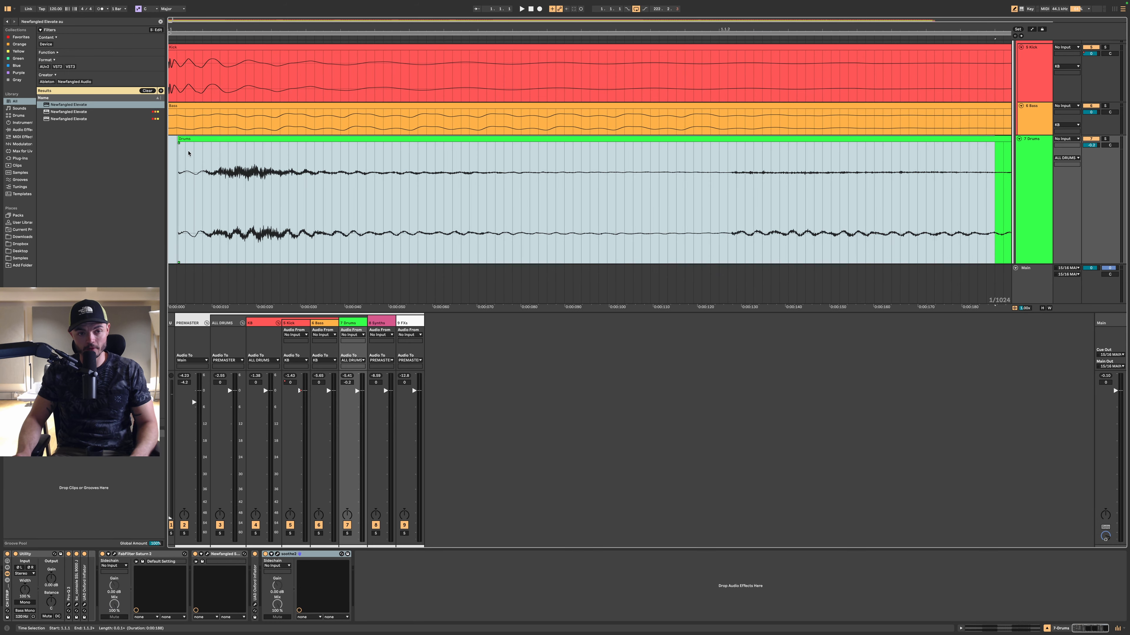
pyautogui.click(179, 144)
pyautogui.press('x')
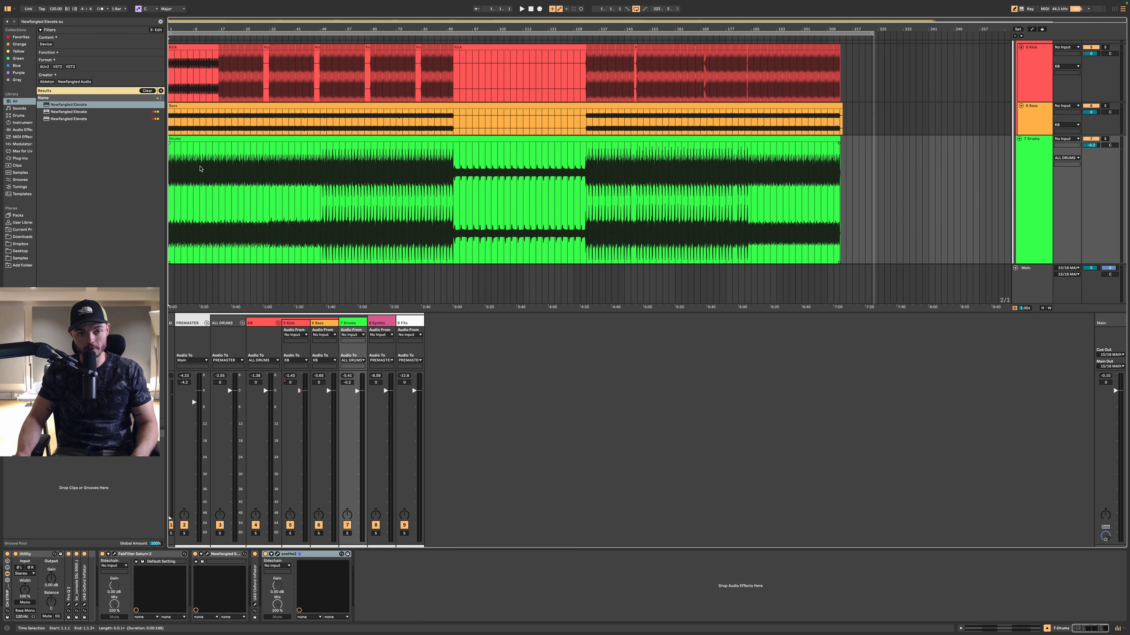
# - Examine how the drum hits line up with the kick and bass transients around bars 49 and 50
pyautogui.click(321, 179)
pyautogui.scroll(10, 321, 179)
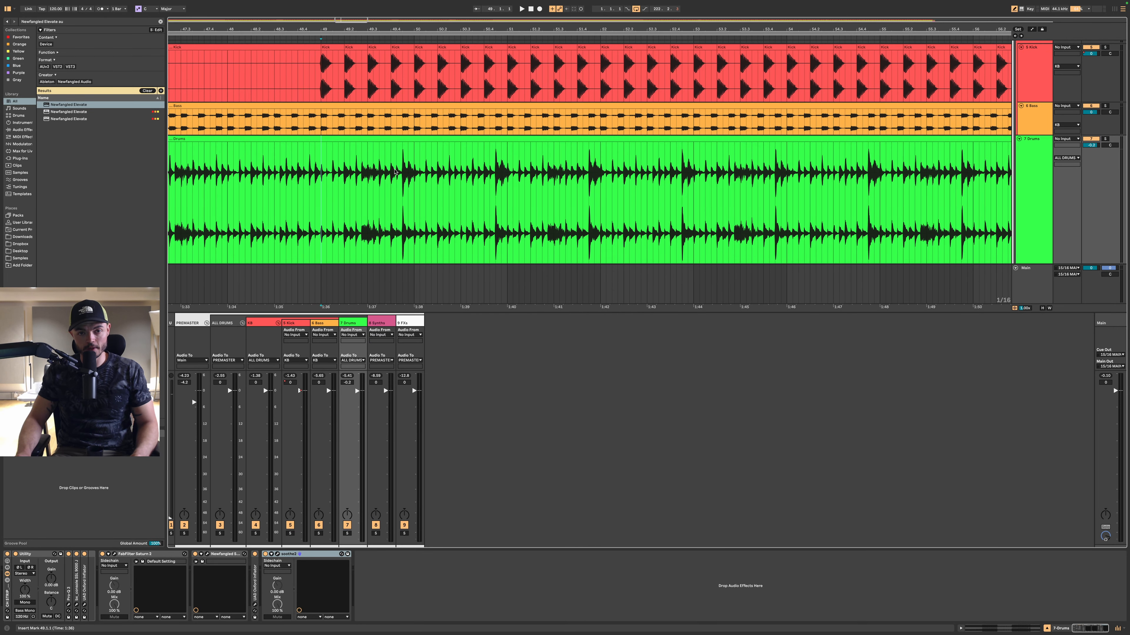
pyautogui.scroll(10, 392, 167)
pyautogui.scroll(8, 394, 171)
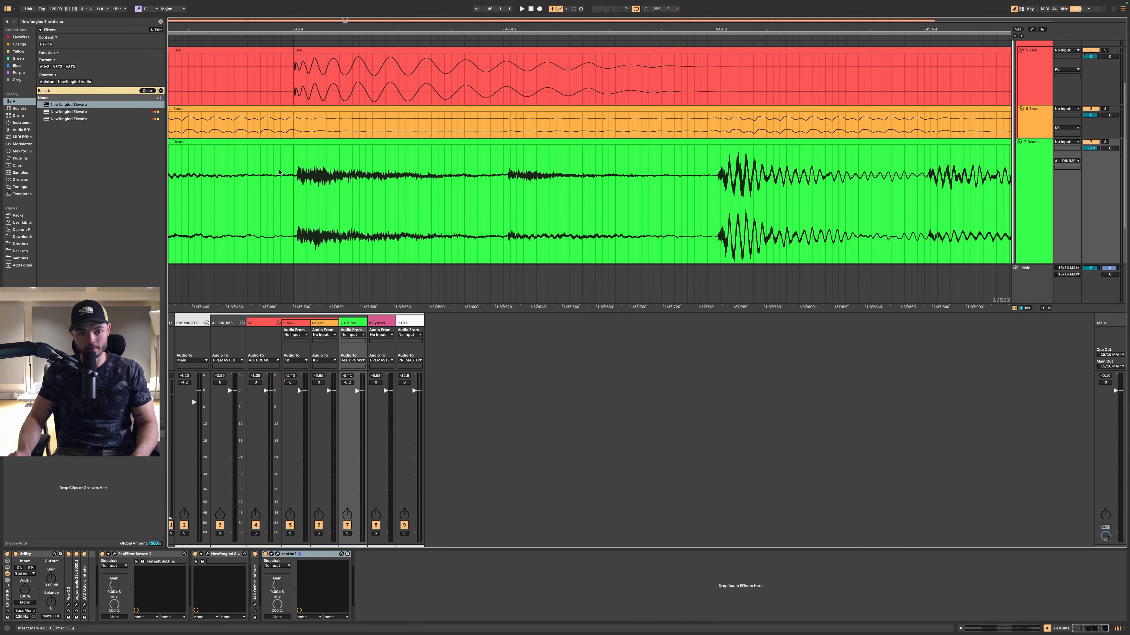
pyautogui.moveTo(340, 182); pyautogui.dragTo(369, 95)
pyautogui.scroll(-12, 493, 226)
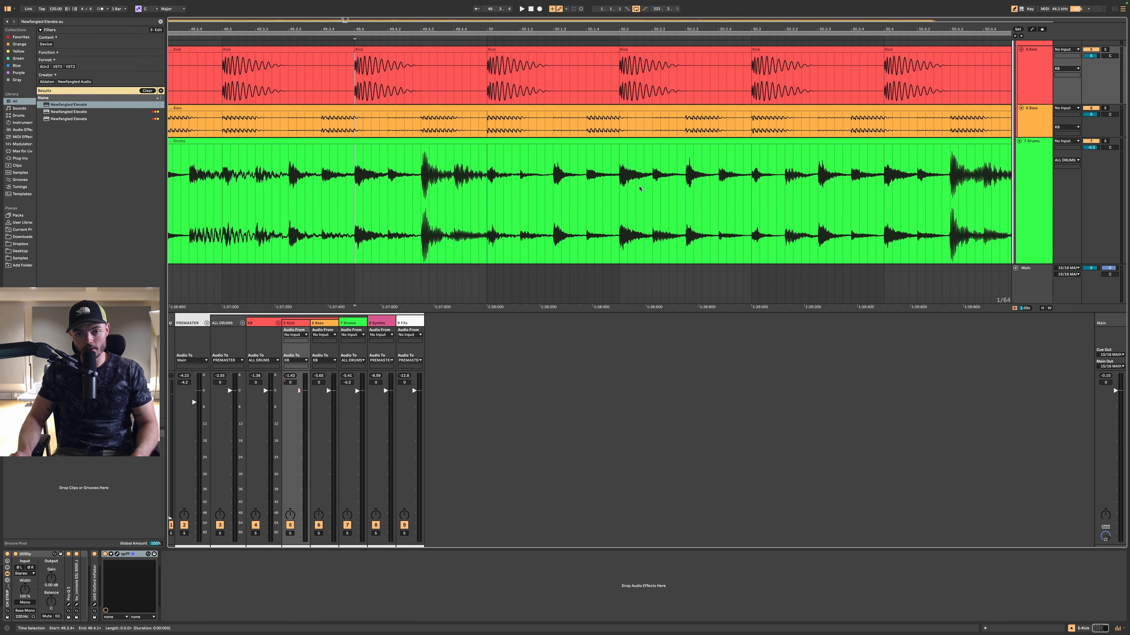
pyautogui.scroll(10, 608, 212)
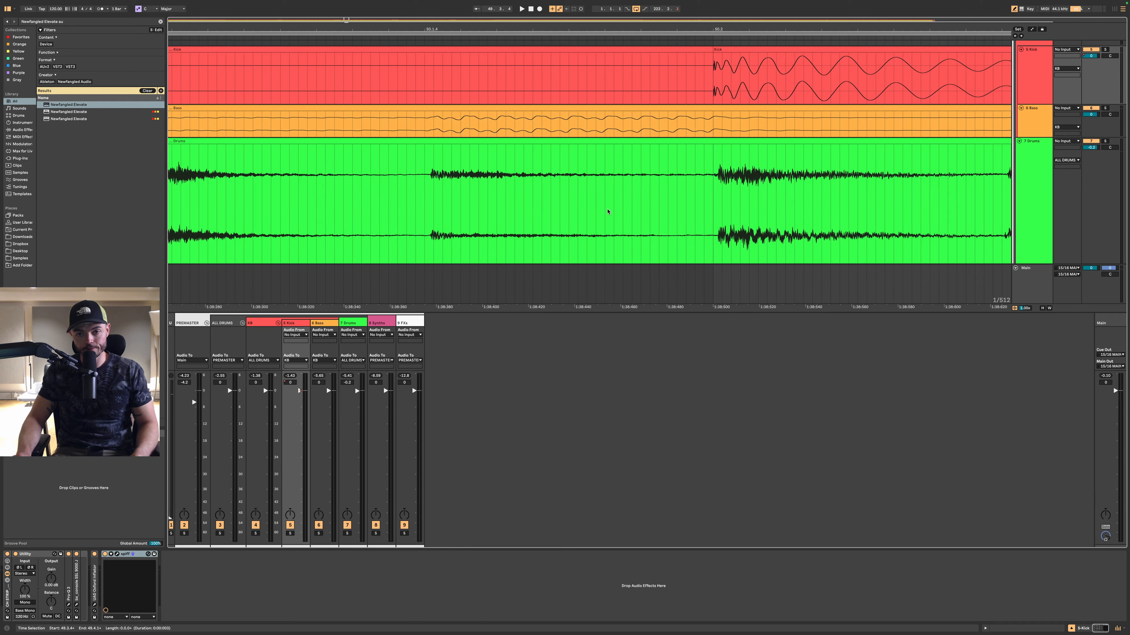
pyautogui.scroll(-15, 607, 212)
pyautogui.click(665, 185)
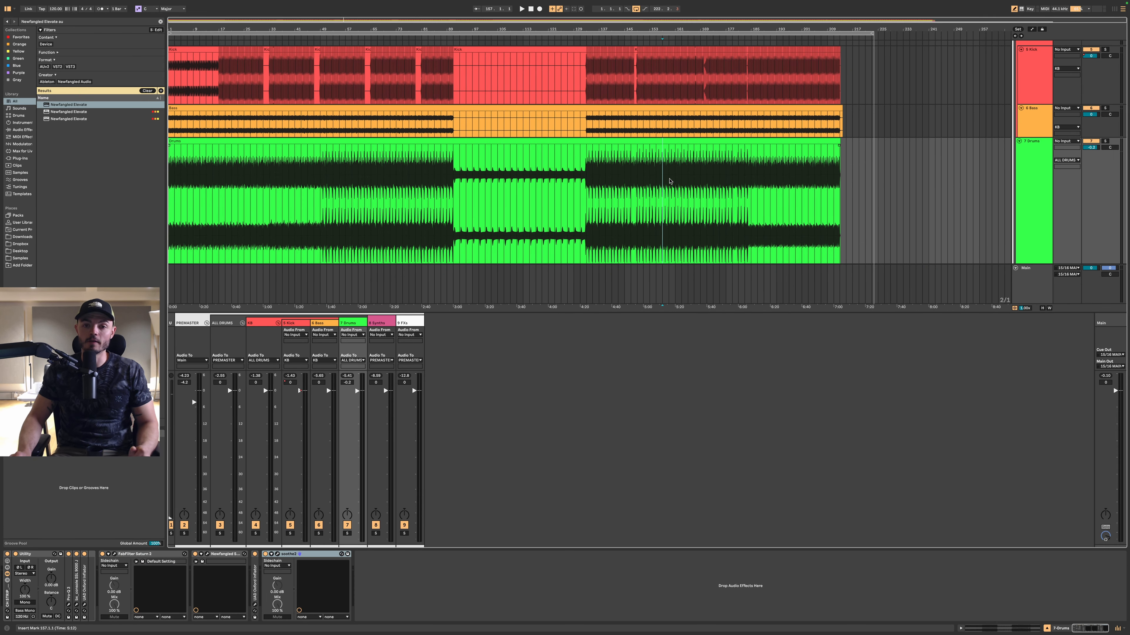
# - Fit all tracks to the arrangement height and play the song from bar 19
pyautogui.press('h')
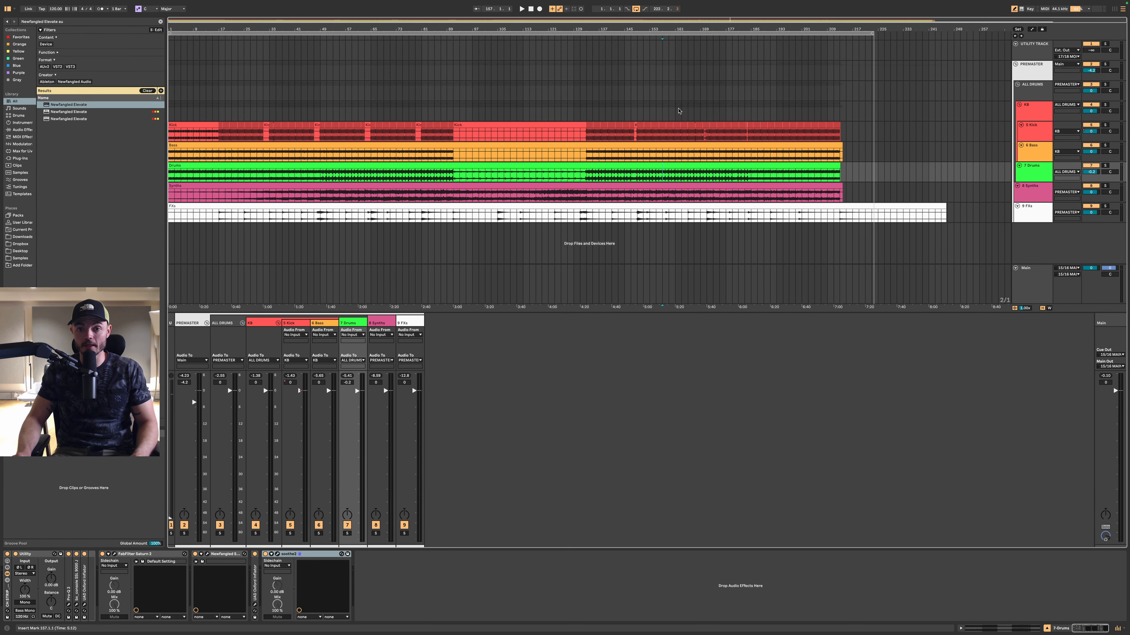
pyautogui.click(592, 91)
pyautogui.click(592, 111)
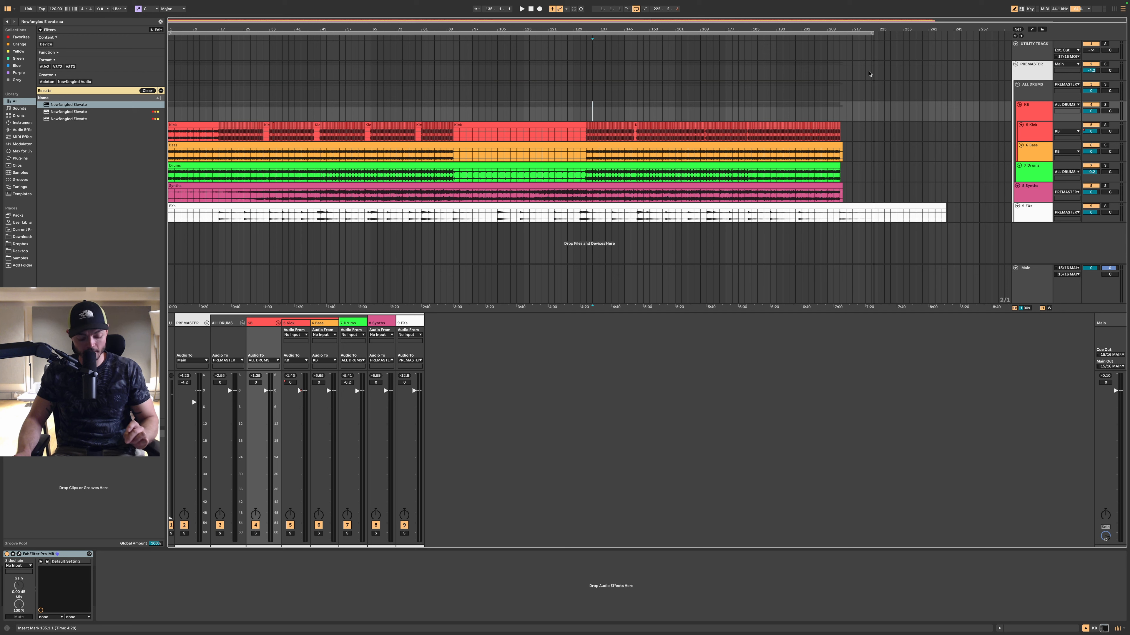
pyautogui.click(223, 112)
pyautogui.press('space')
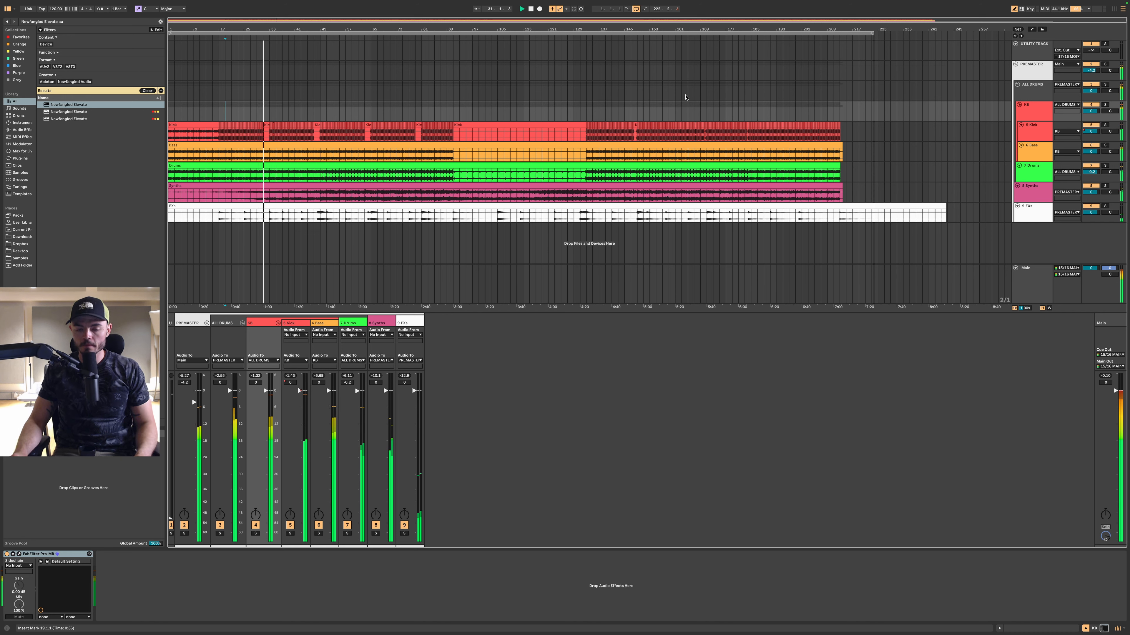
# - Open Tonal Balance Control and ADPTR MetricAB on the Main track and place their windows side by side
pyautogui.click(1024, 278)
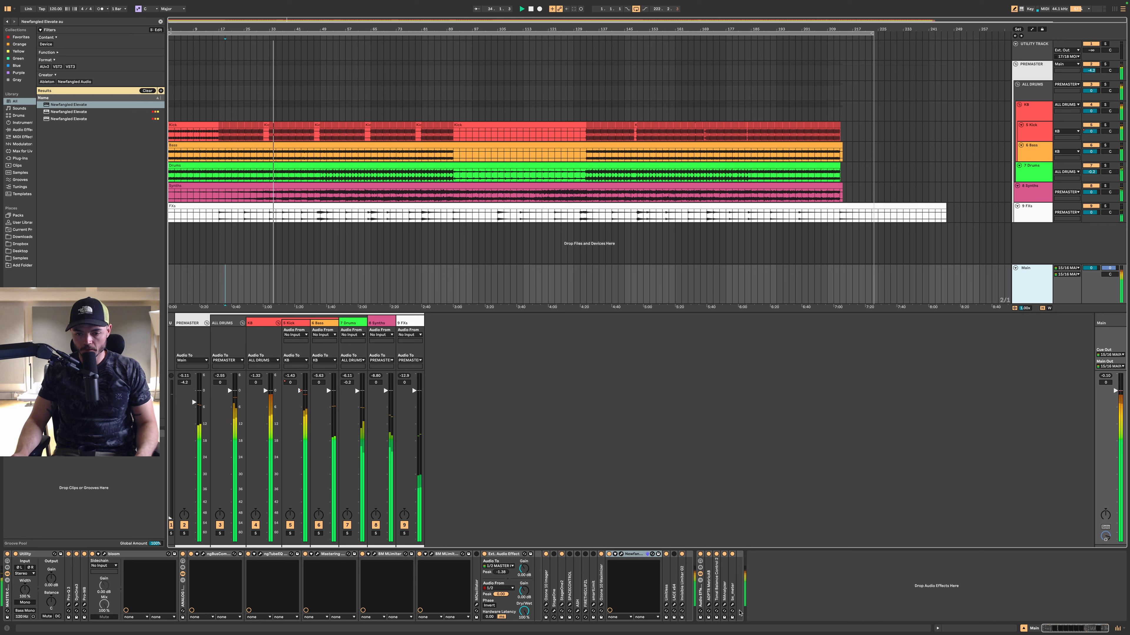
pyautogui.click(716, 605)
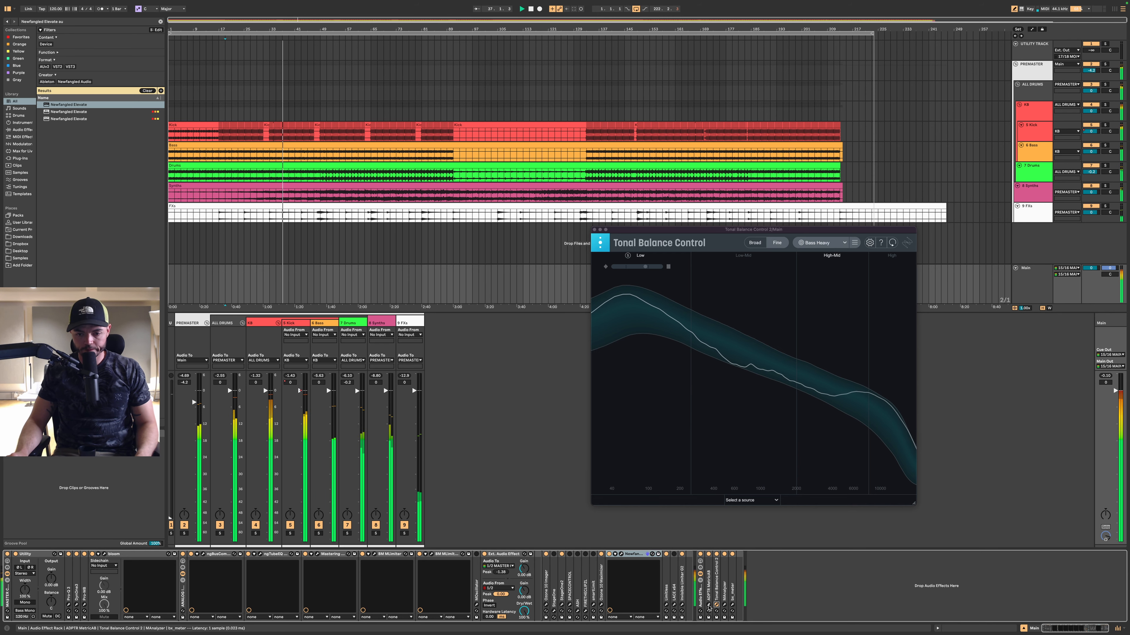
pyautogui.click(708, 605)
pyautogui.moveTo(759, 270); pyautogui.dragTo(353, 187)
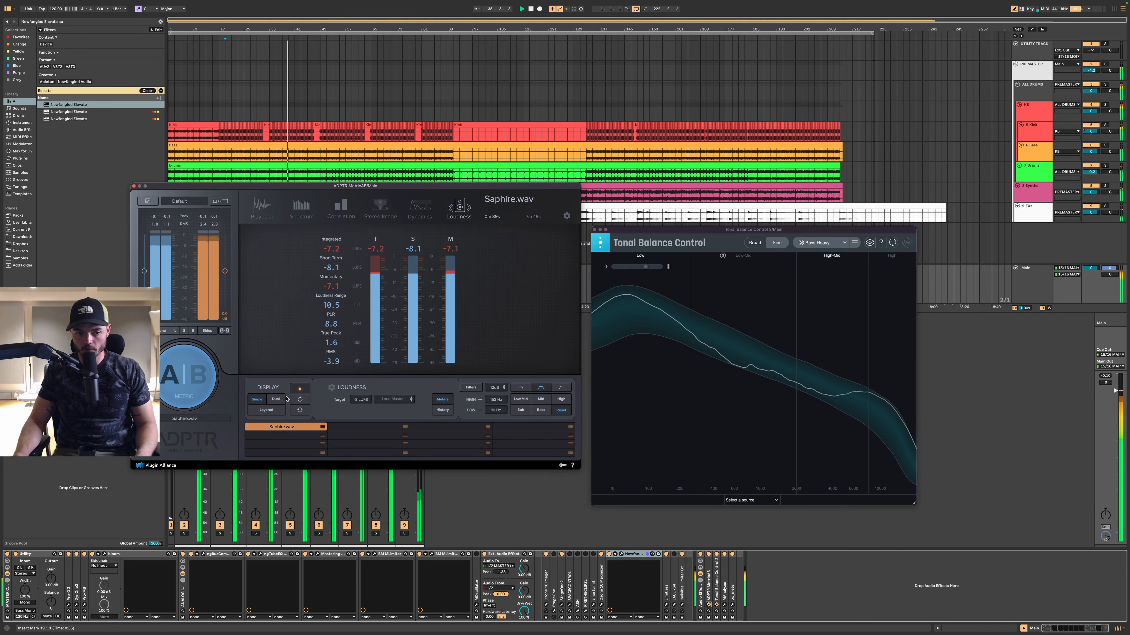
# - Compare the master with different sections of the Saphire.wav reference in MetricAB's playback view, ending on the master
pyautogui.click(263, 208)
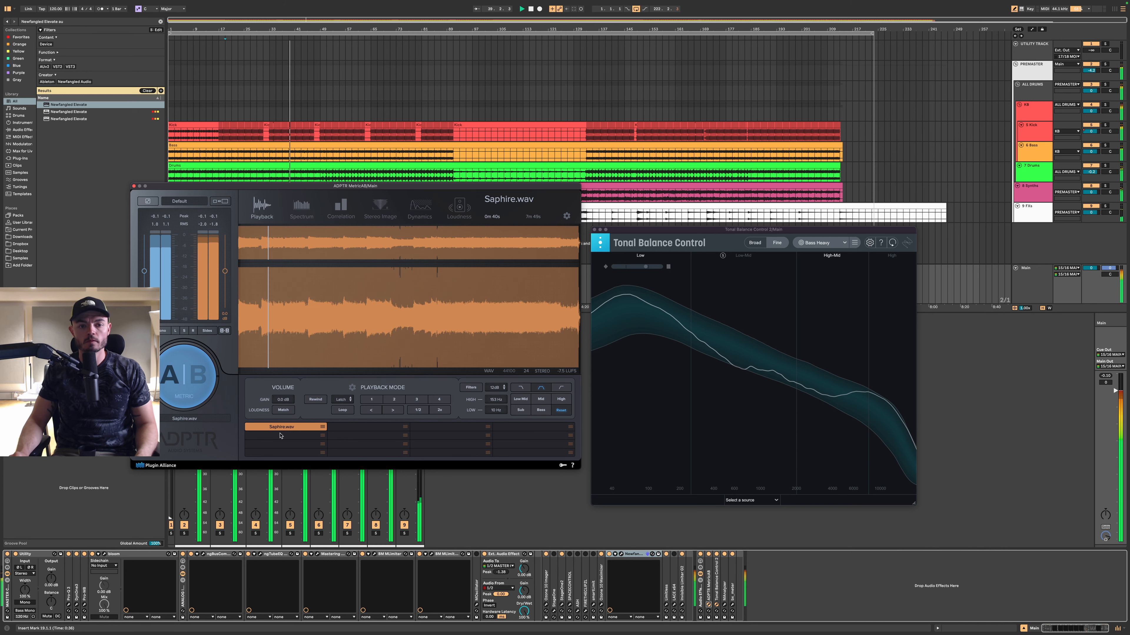
pyautogui.click(464, 307)
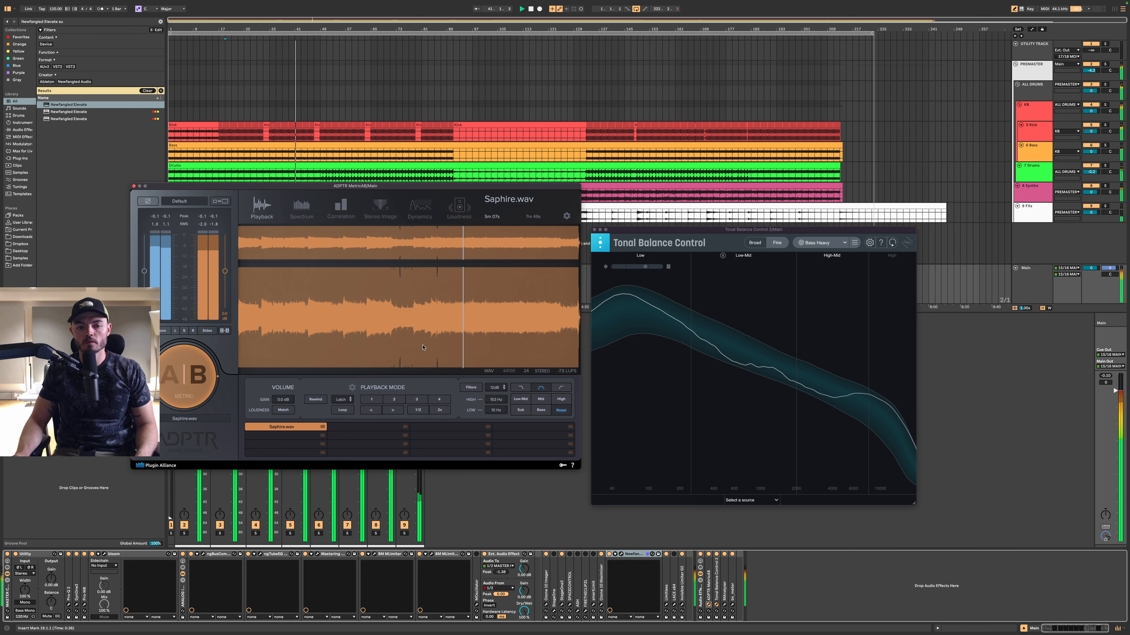
pyautogui.click(531, 295)
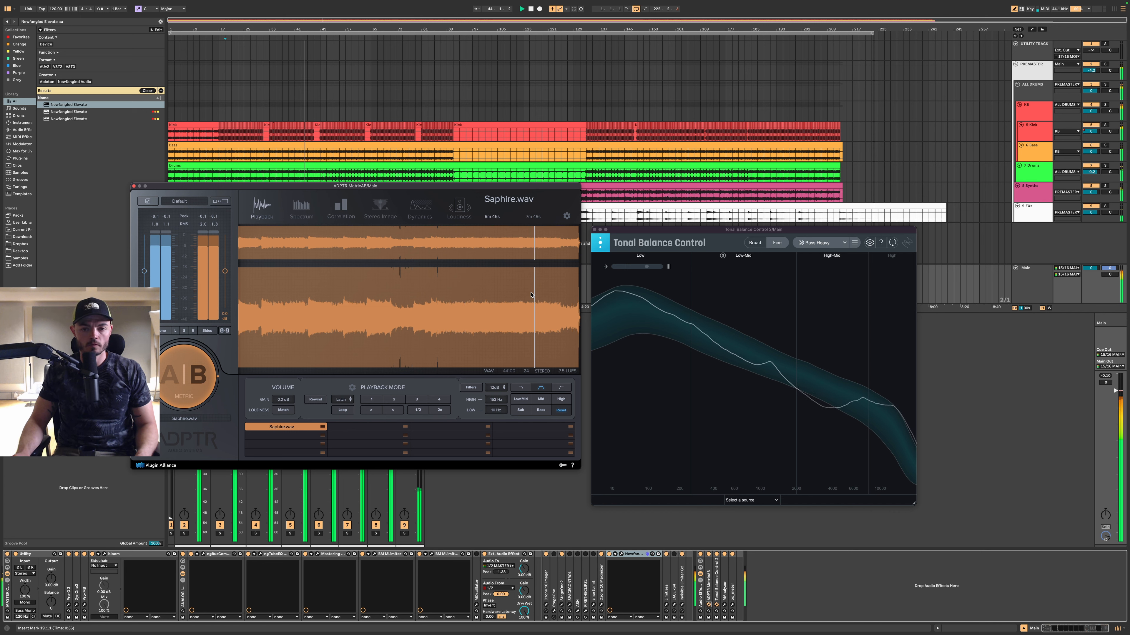
pyautogui.click(189, 391)
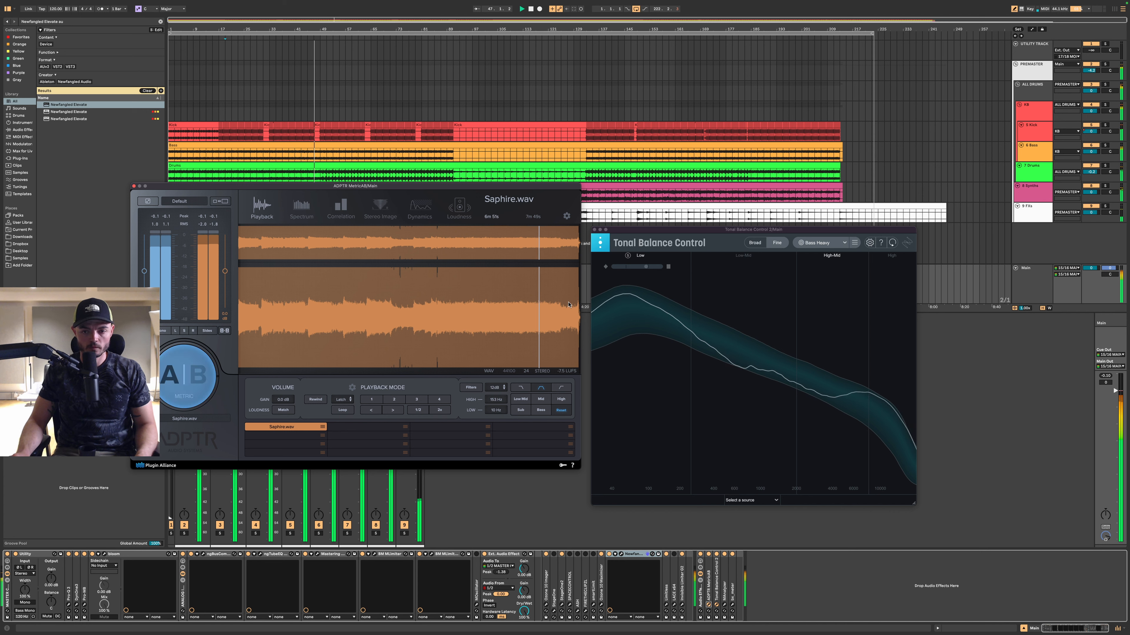
pyautogui.click(317, 338)
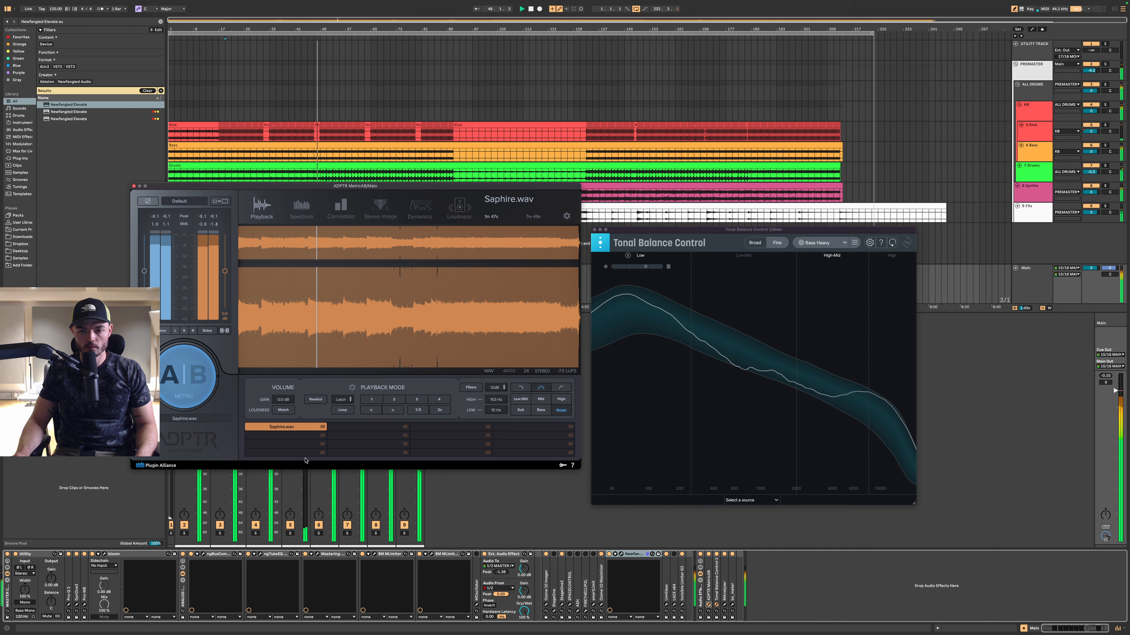
pyautogui.click(182, 385)
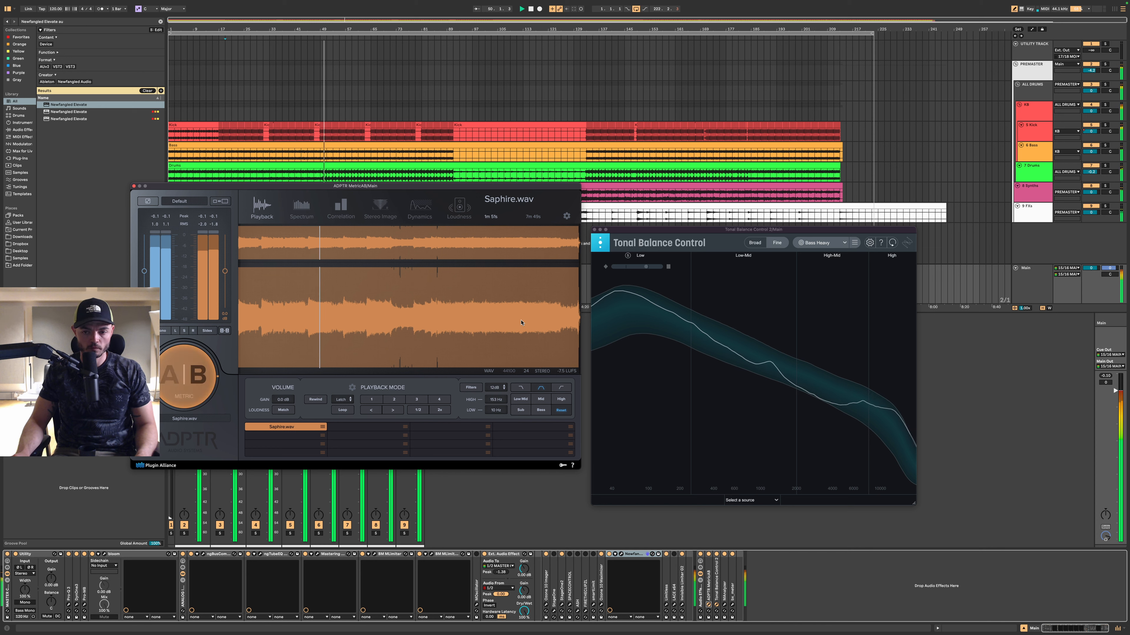
pyautogui.click(189, 380)
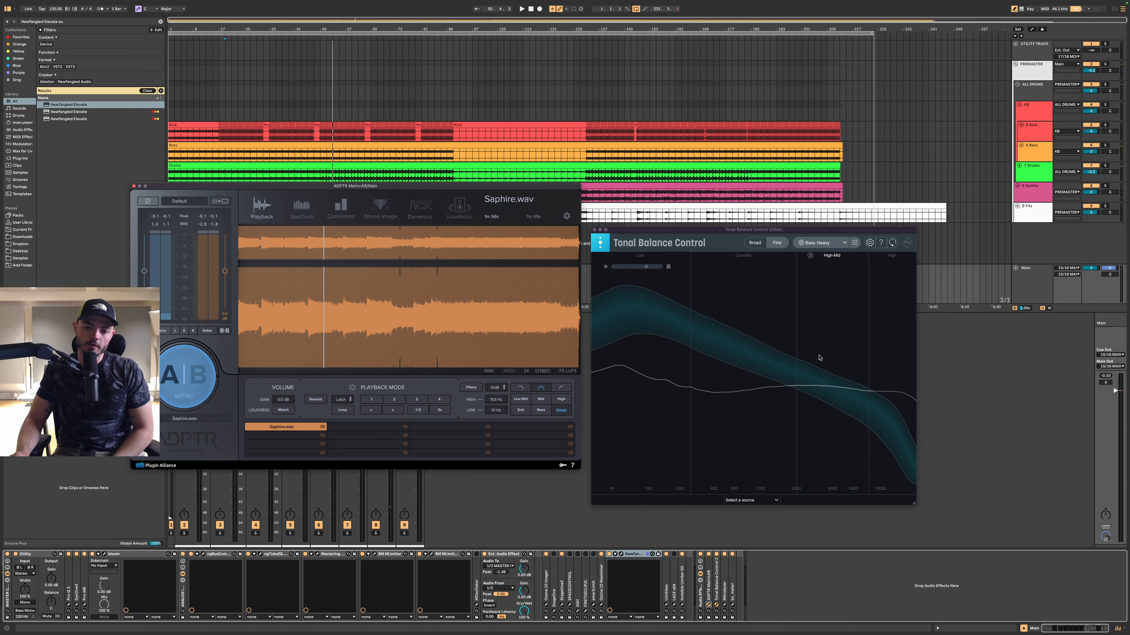
# - Align the Tonal Balance Control window directly beside MetricAB, then close and reopen it from the Main track's devices
pyautogui.moveTo(709, 232); pyautogui.dragTo(700, 193)
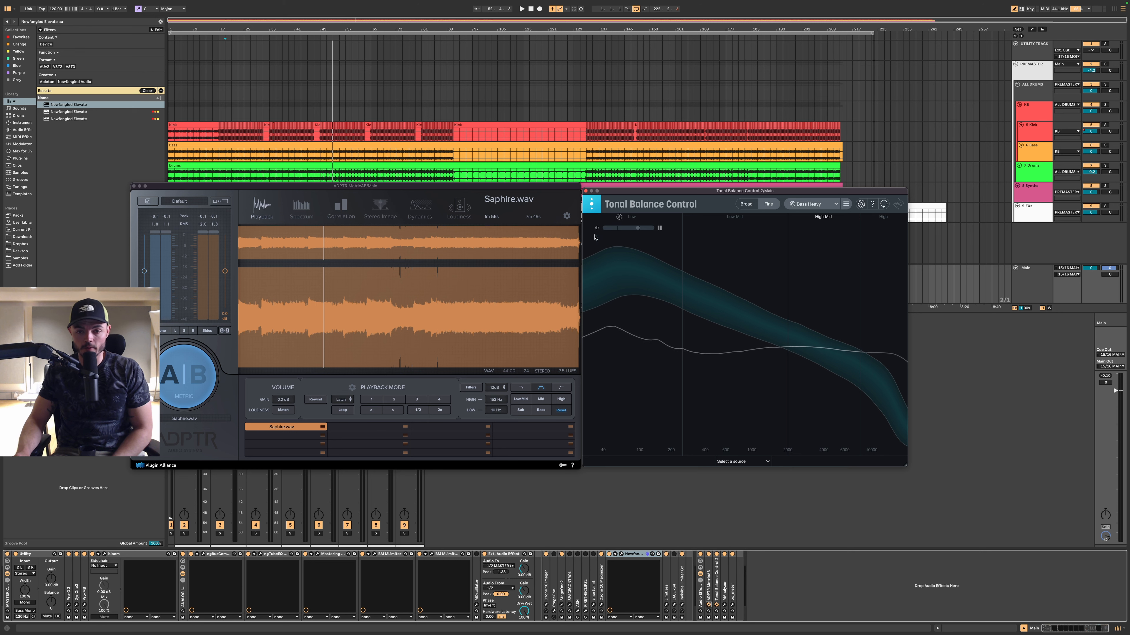
pyautogui.click(586, 191)
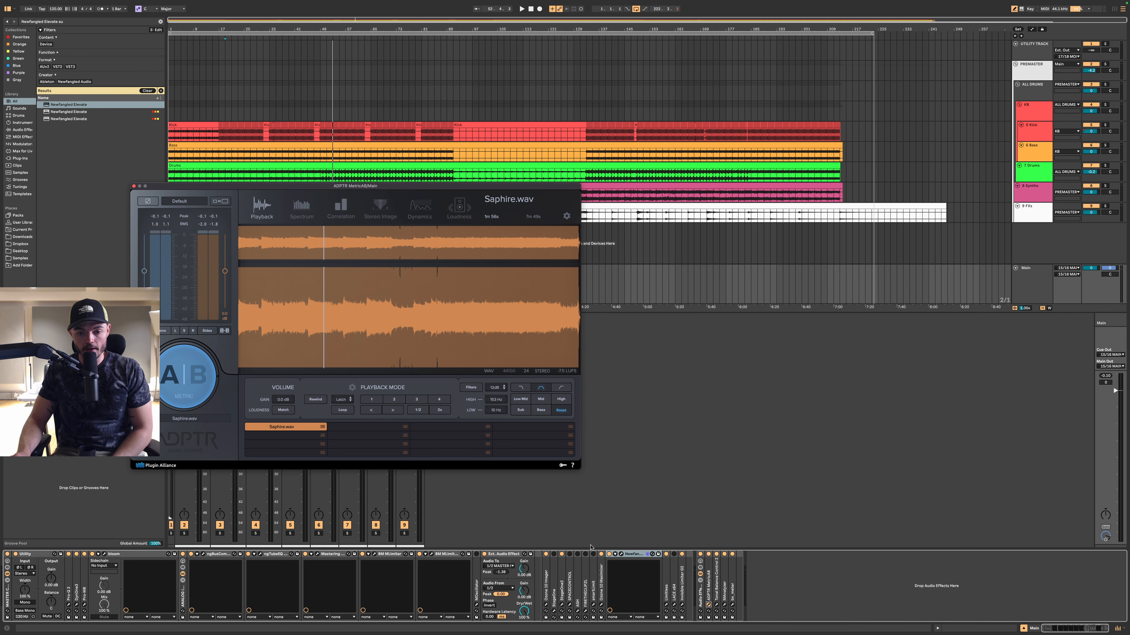
pyautogui.click(717, 605)
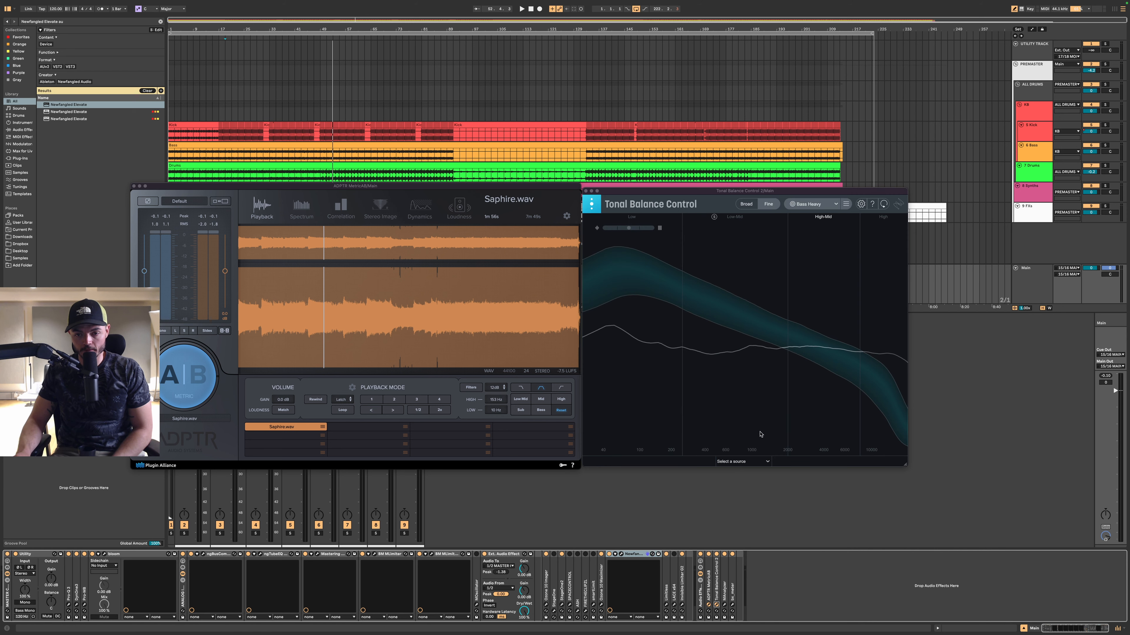
# - Set the spectrum Average Time in Tonal Balance Control's options to Real Time
pyautogui.click(861, 204)
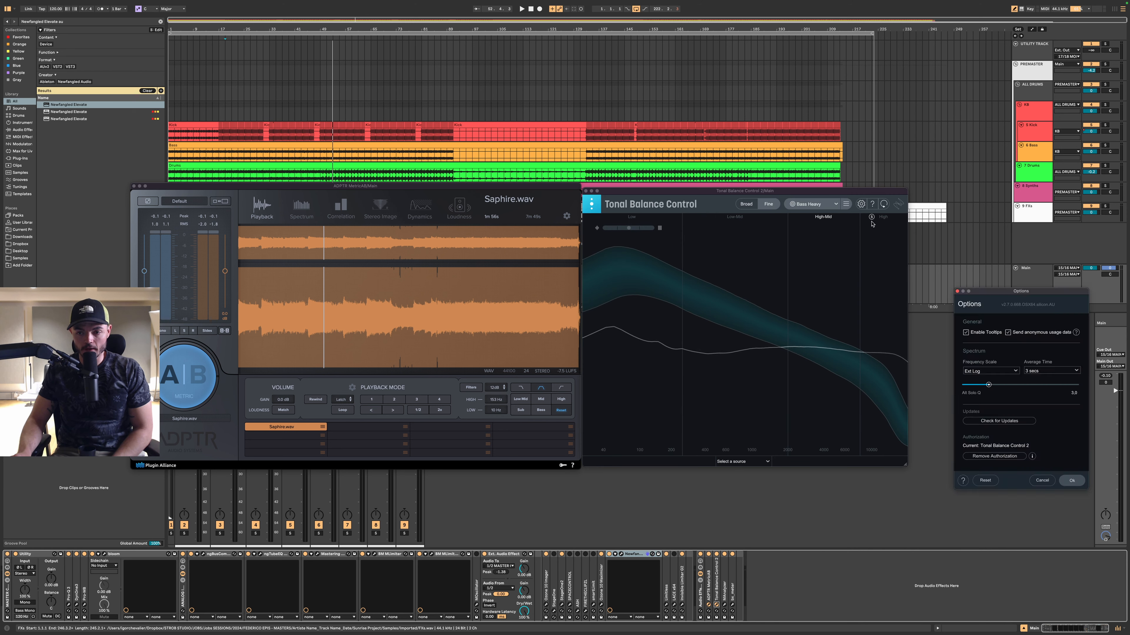
pyautogui.click(1050, 371)
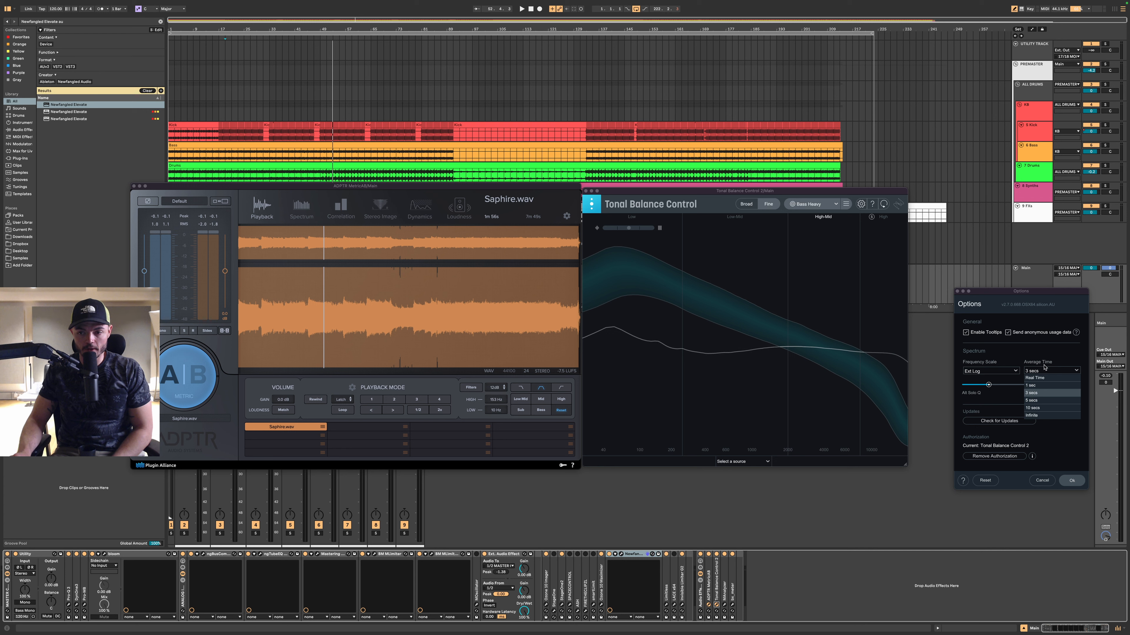
pyautogui.click(1054, 385)
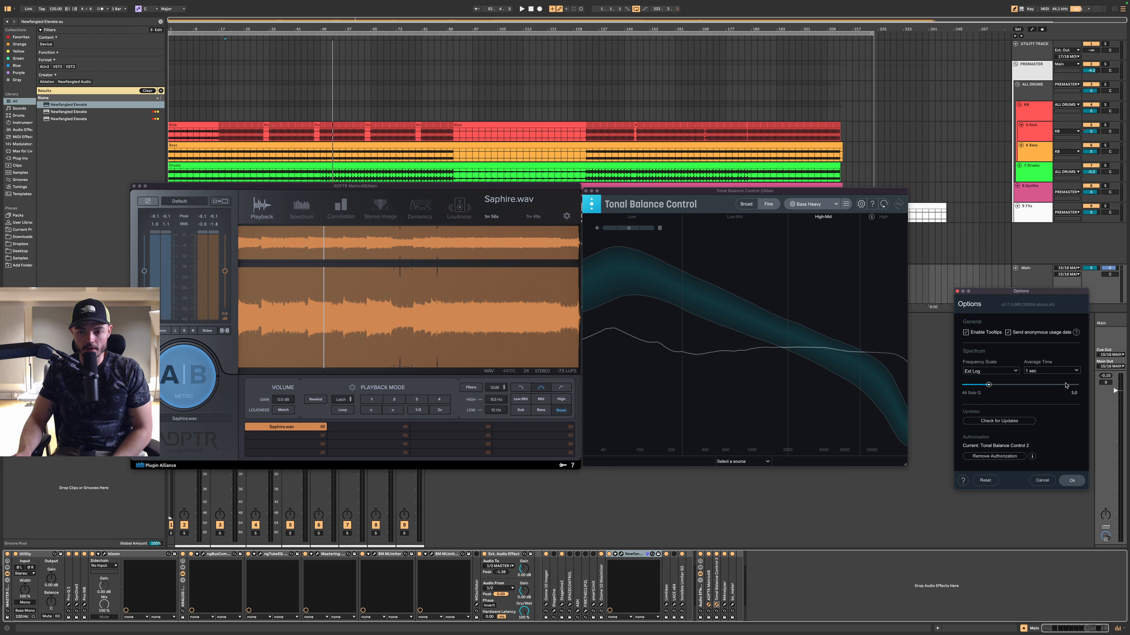
pyautogui.click(1051, 371)
pyautogui.click(1050, 378)
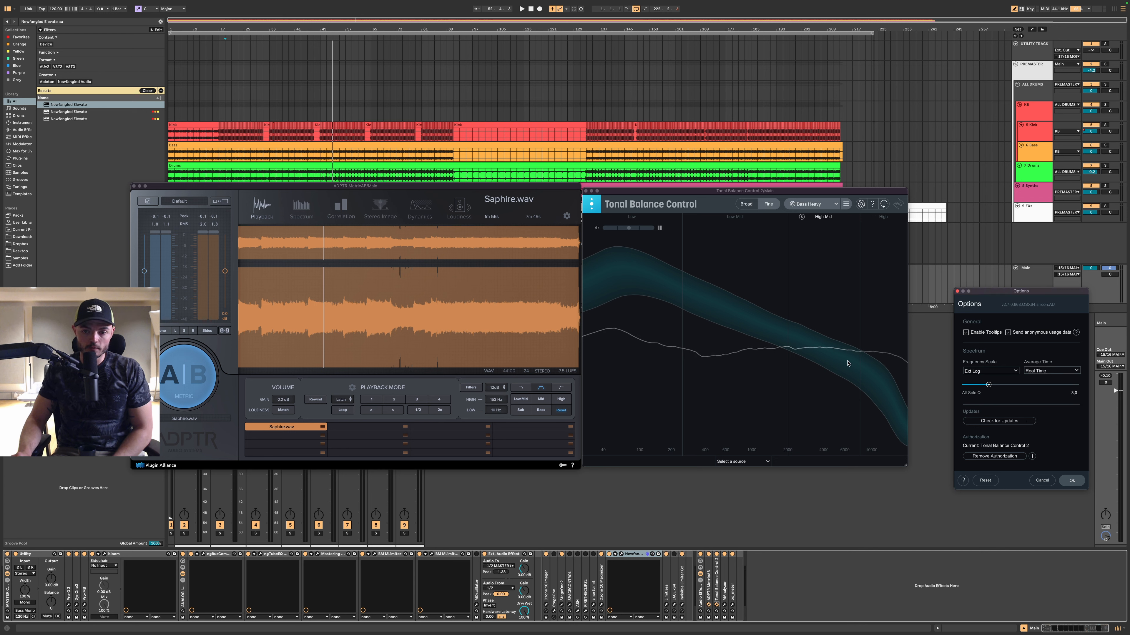
# - Play the song and compare the master's tonal balance with the Saphire.wav reference in MetricAB, ending on the master
pyautogui.press('space')
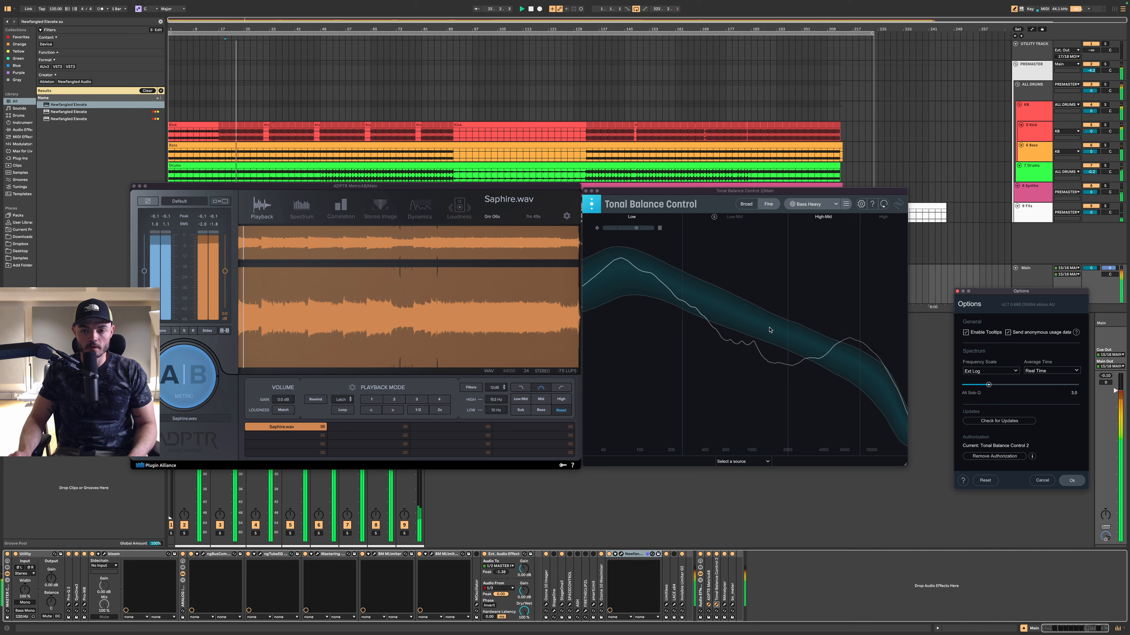
pyautogui.click(184, 376)
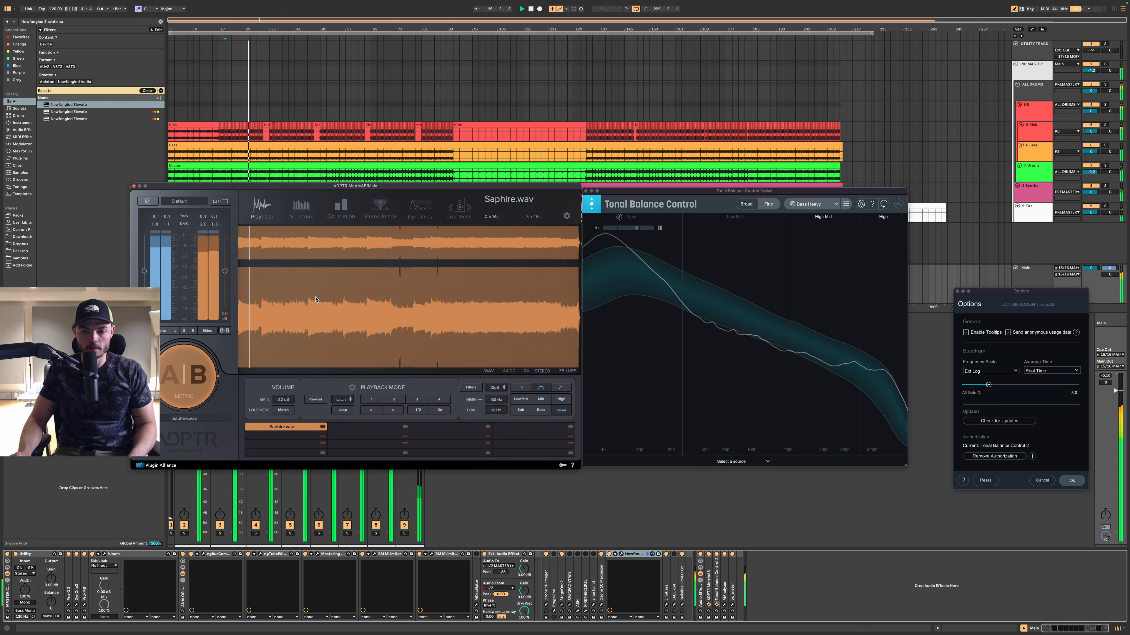
pyautogui.click(191, 376)
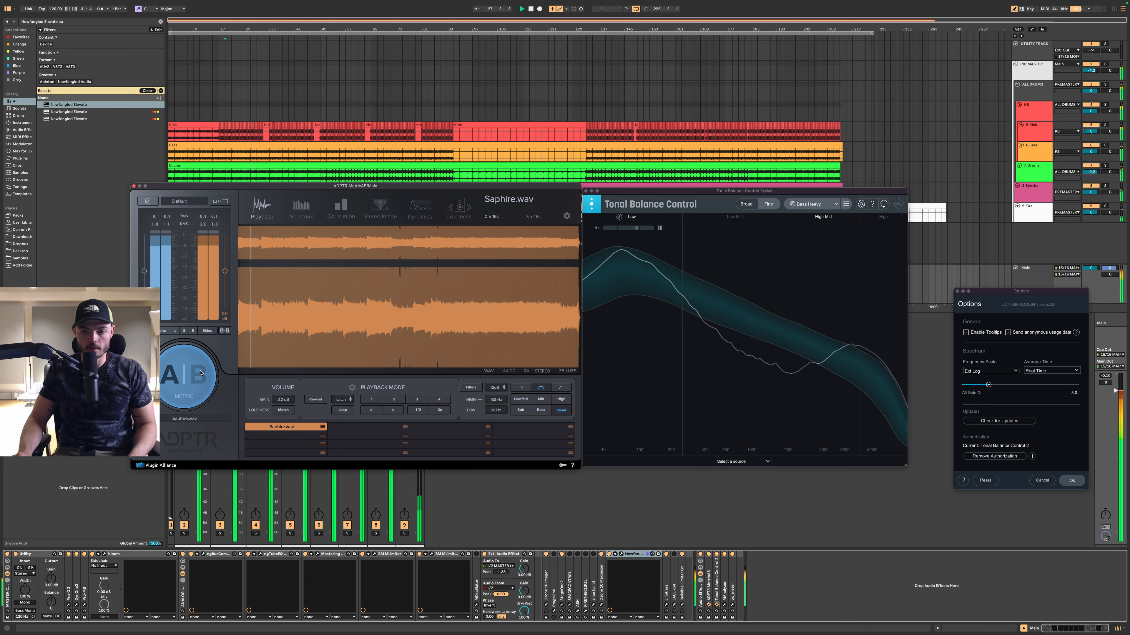